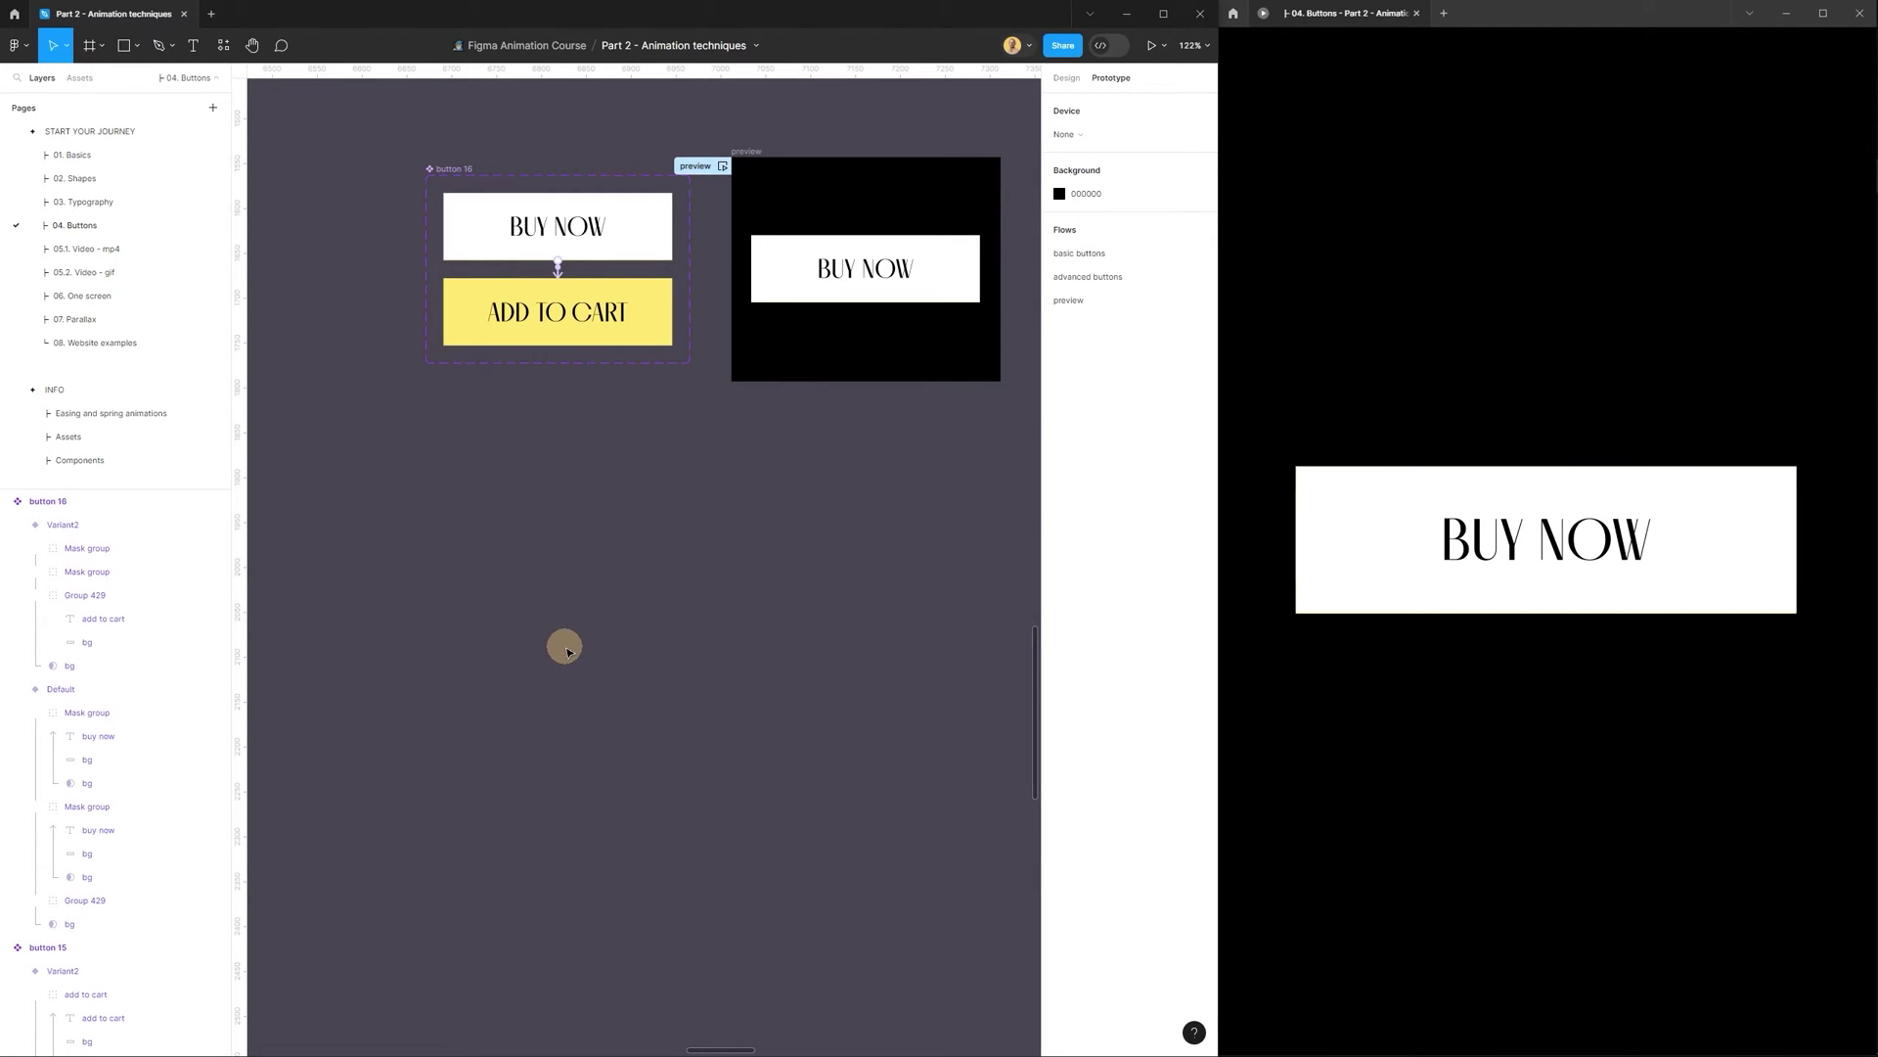
# Copy the ADD TO CART text and background and paste the copy below the component.
pyautogui.press('ctrl')
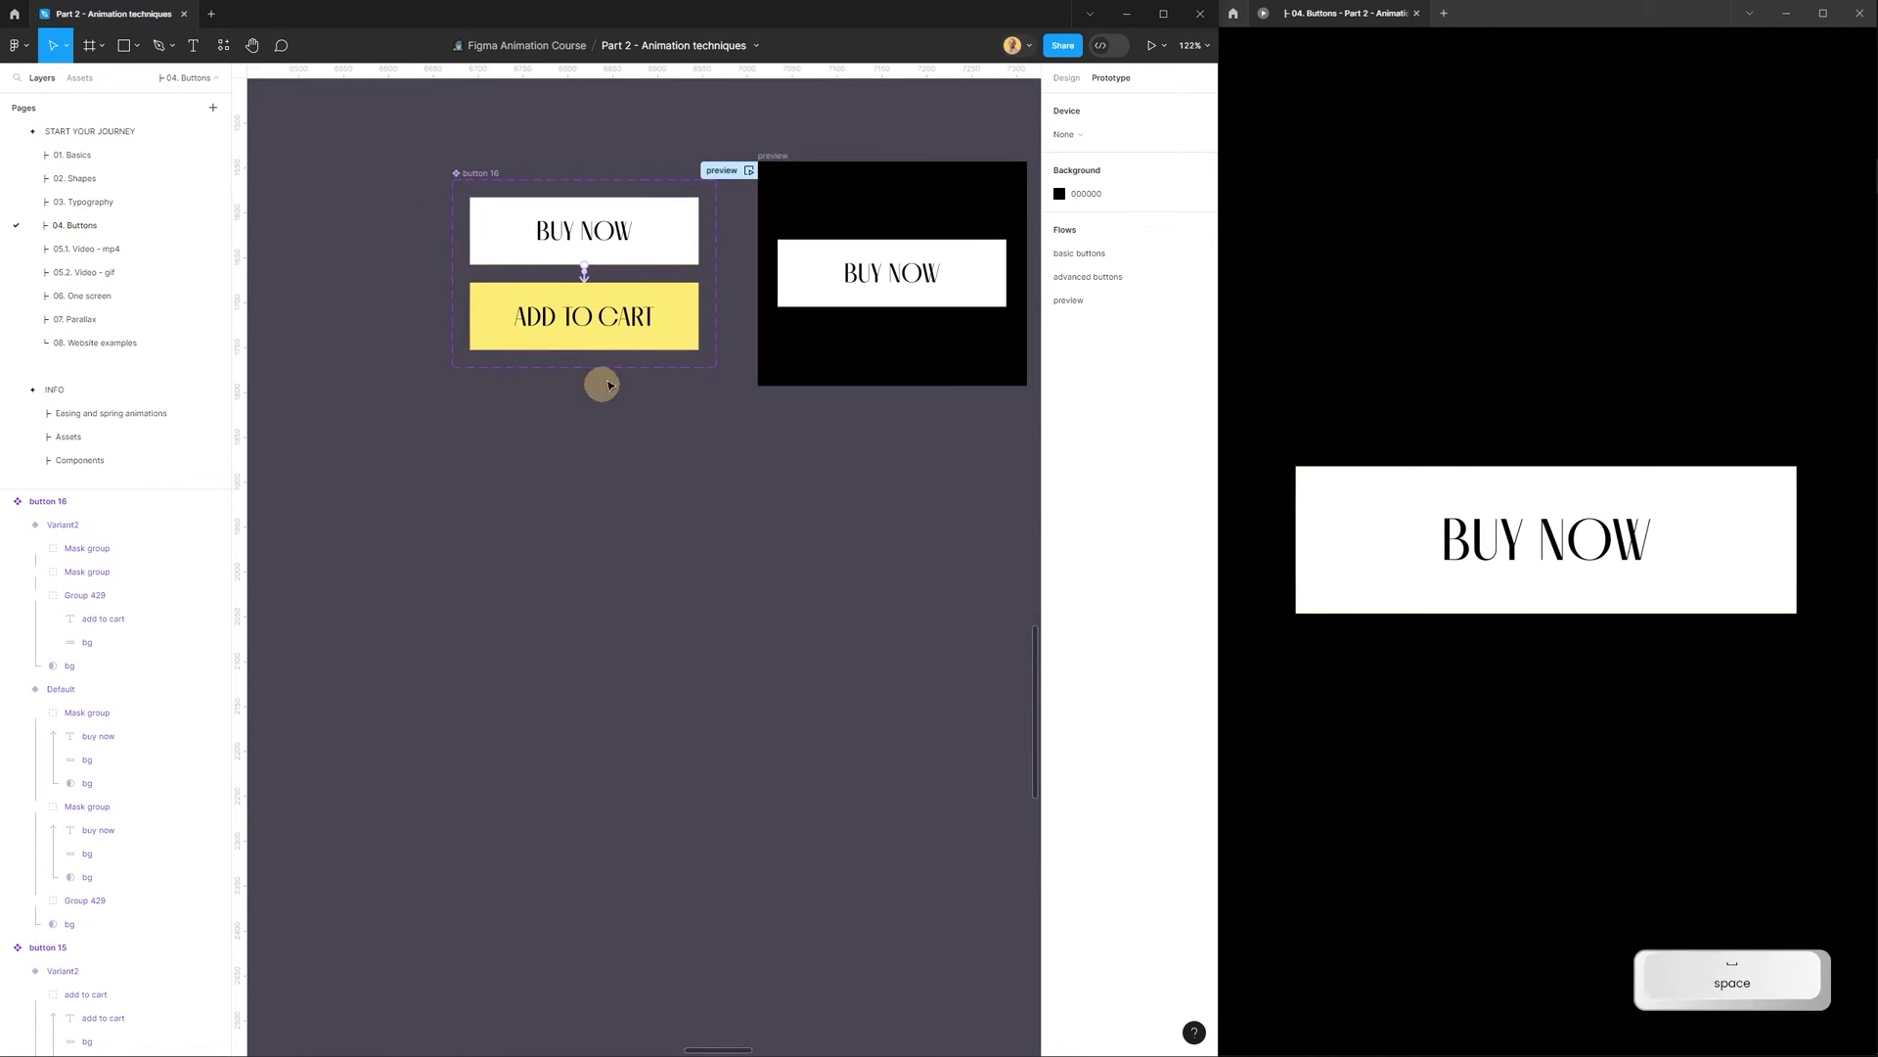
pyautogui.scroll(1, 596, 357)
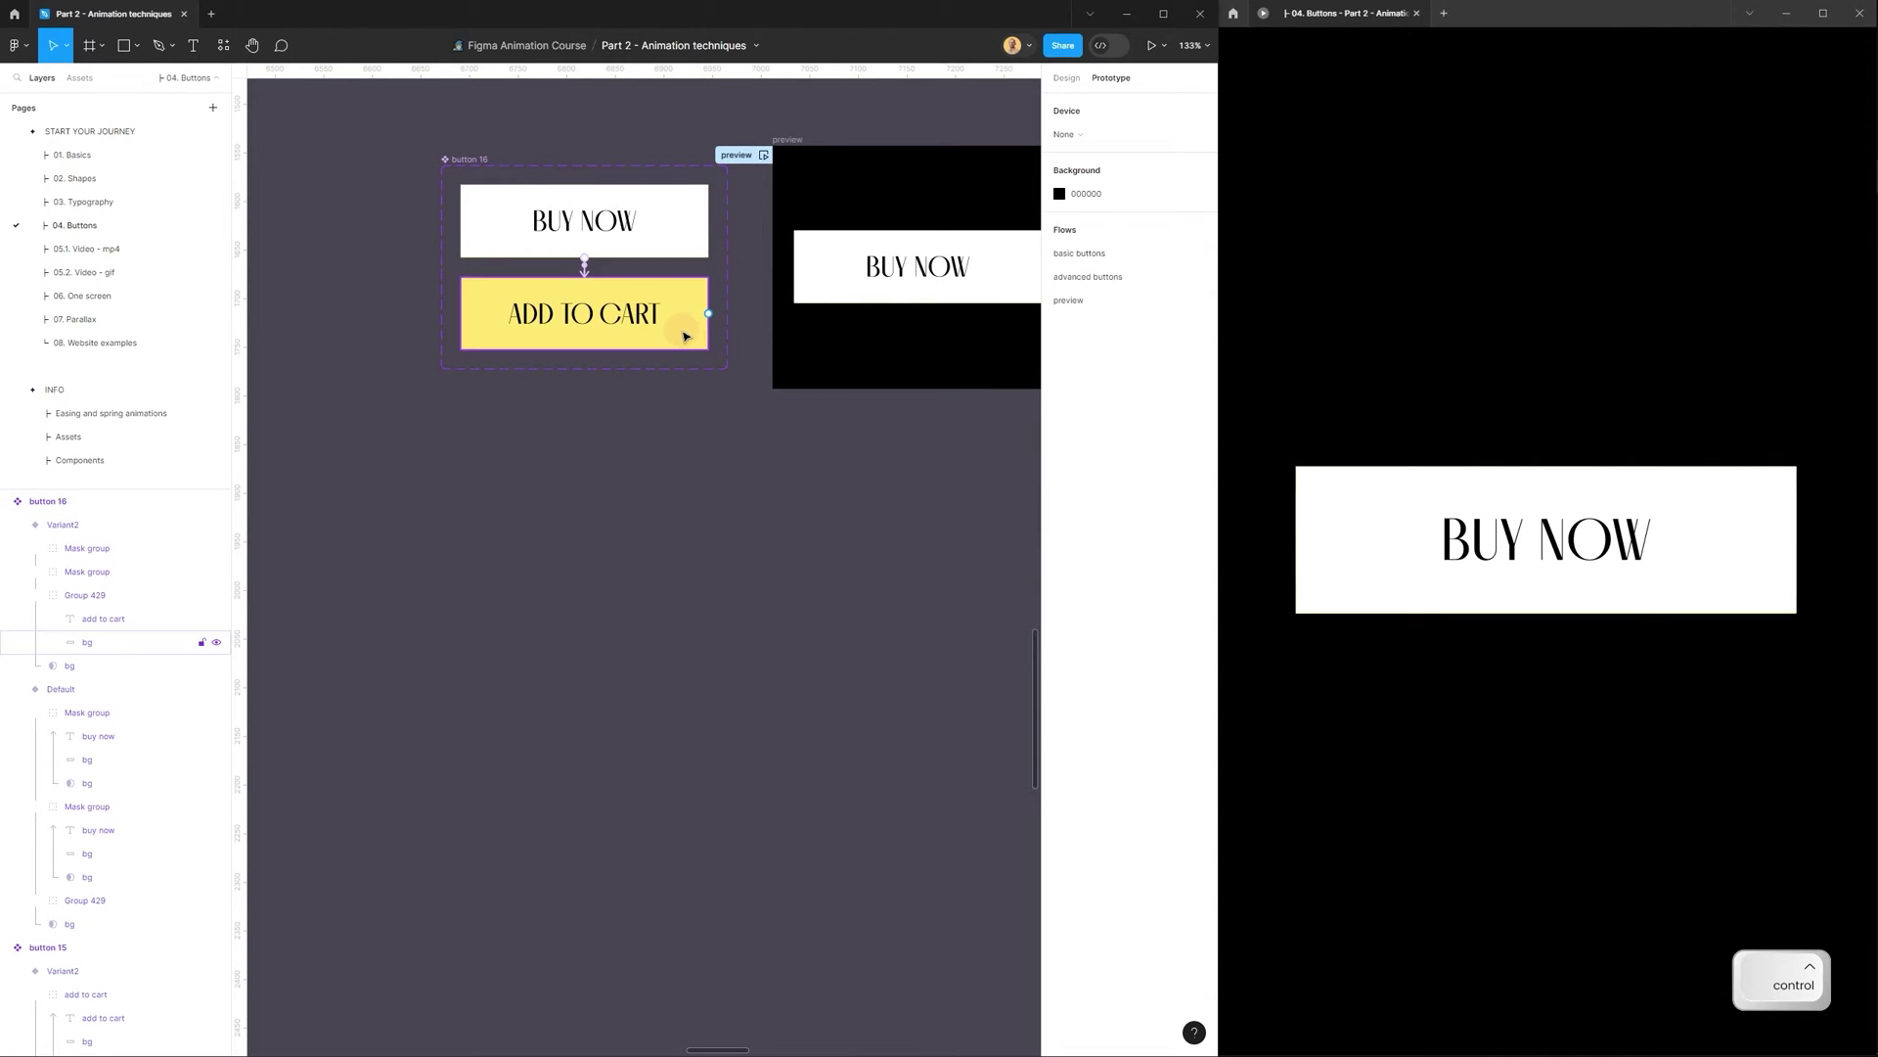
pyautogui.keyDown('ctrl'); pyautogui.click(685, 336); pyautogui.keyUp('ctrl')
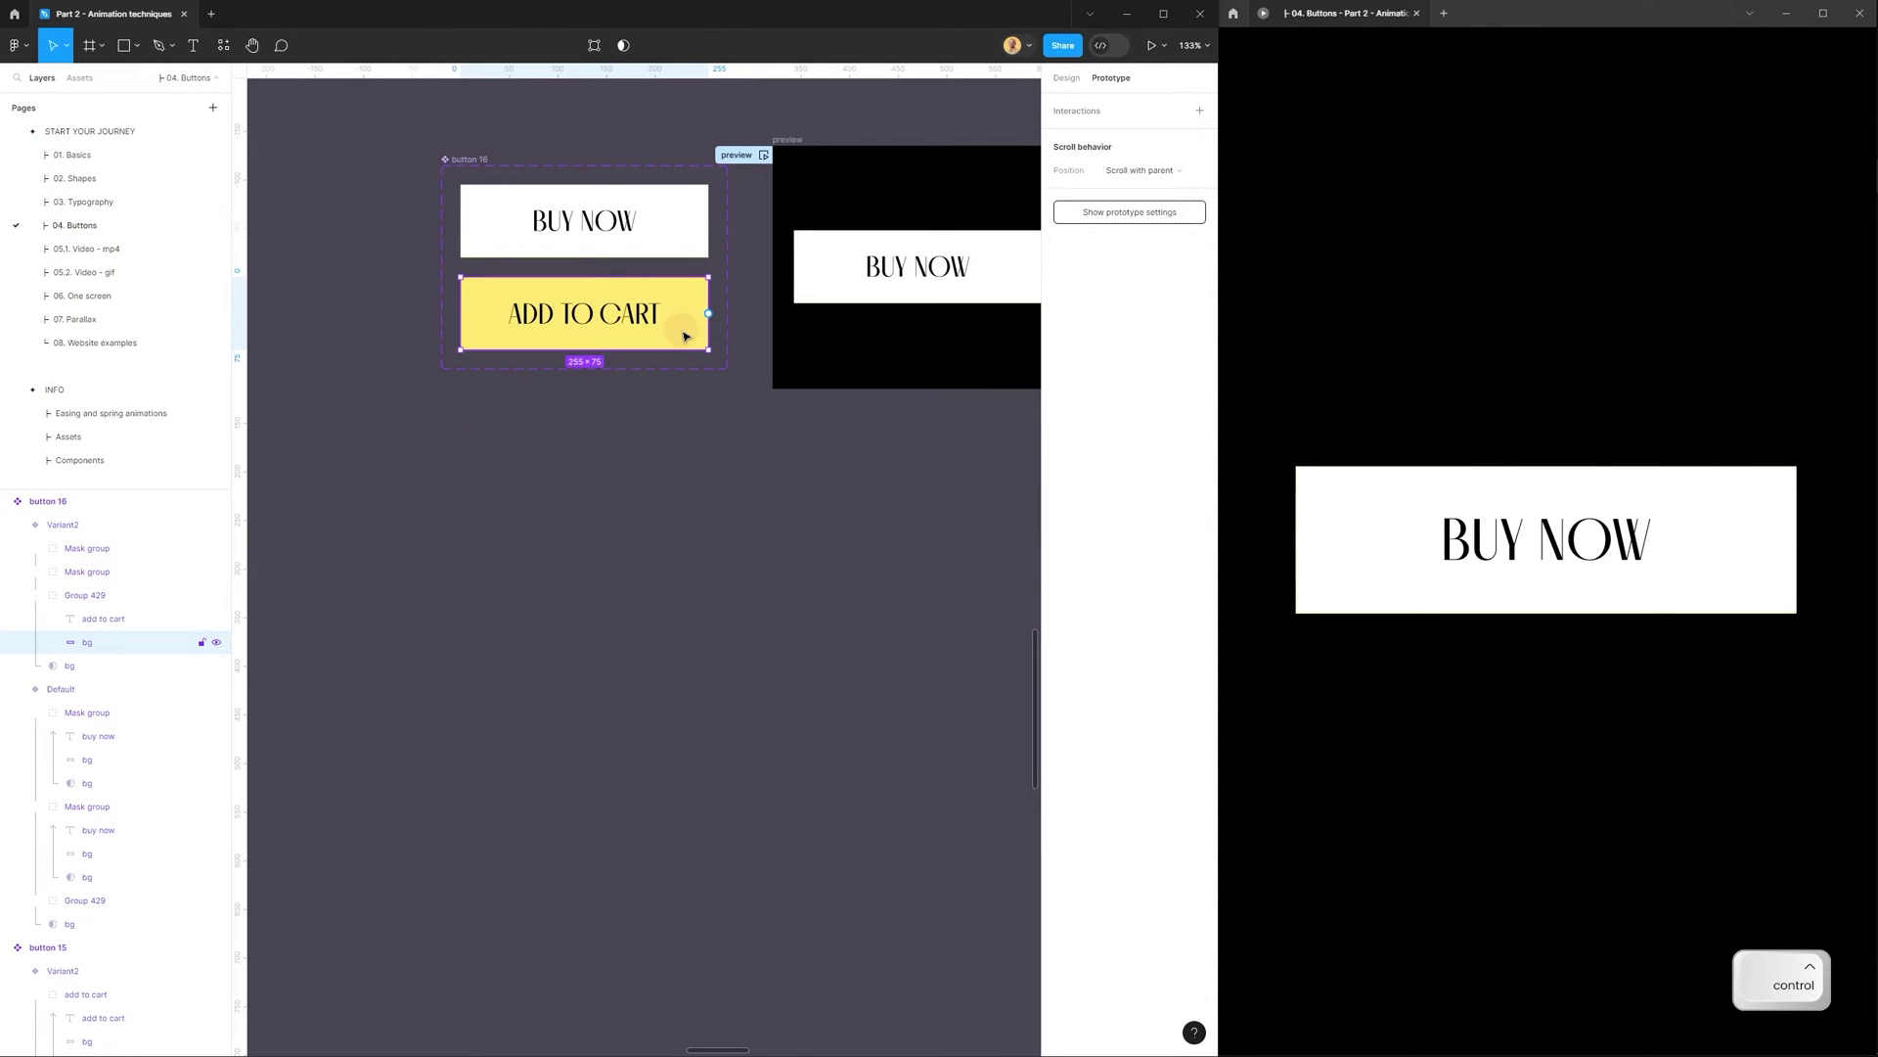
pyautogui.keyDown('ctrl'); pyautogui.keyDown('shift'); pyautogui.click(617, 311); pyautogui.keyUp('shift'); pyautogui.keyUp('ctrl')
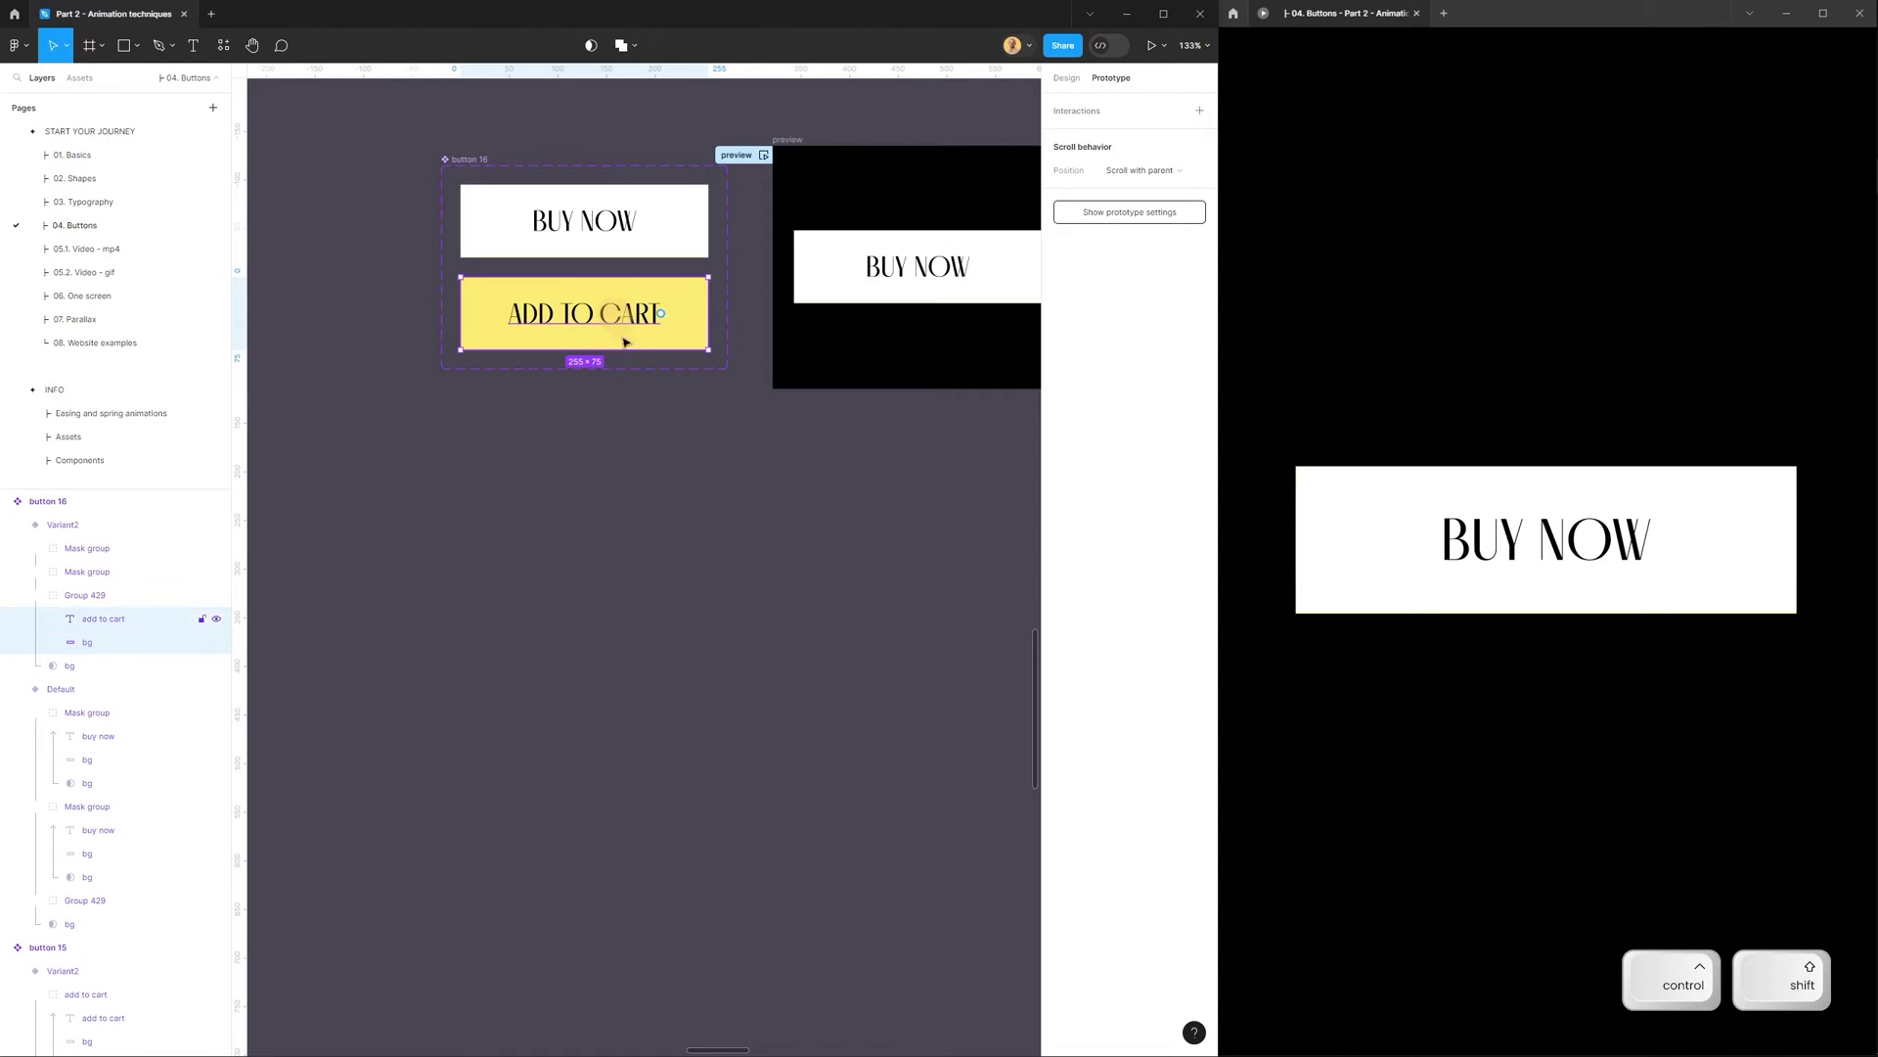
pyautogui.hotkey('ctrl', 'c')
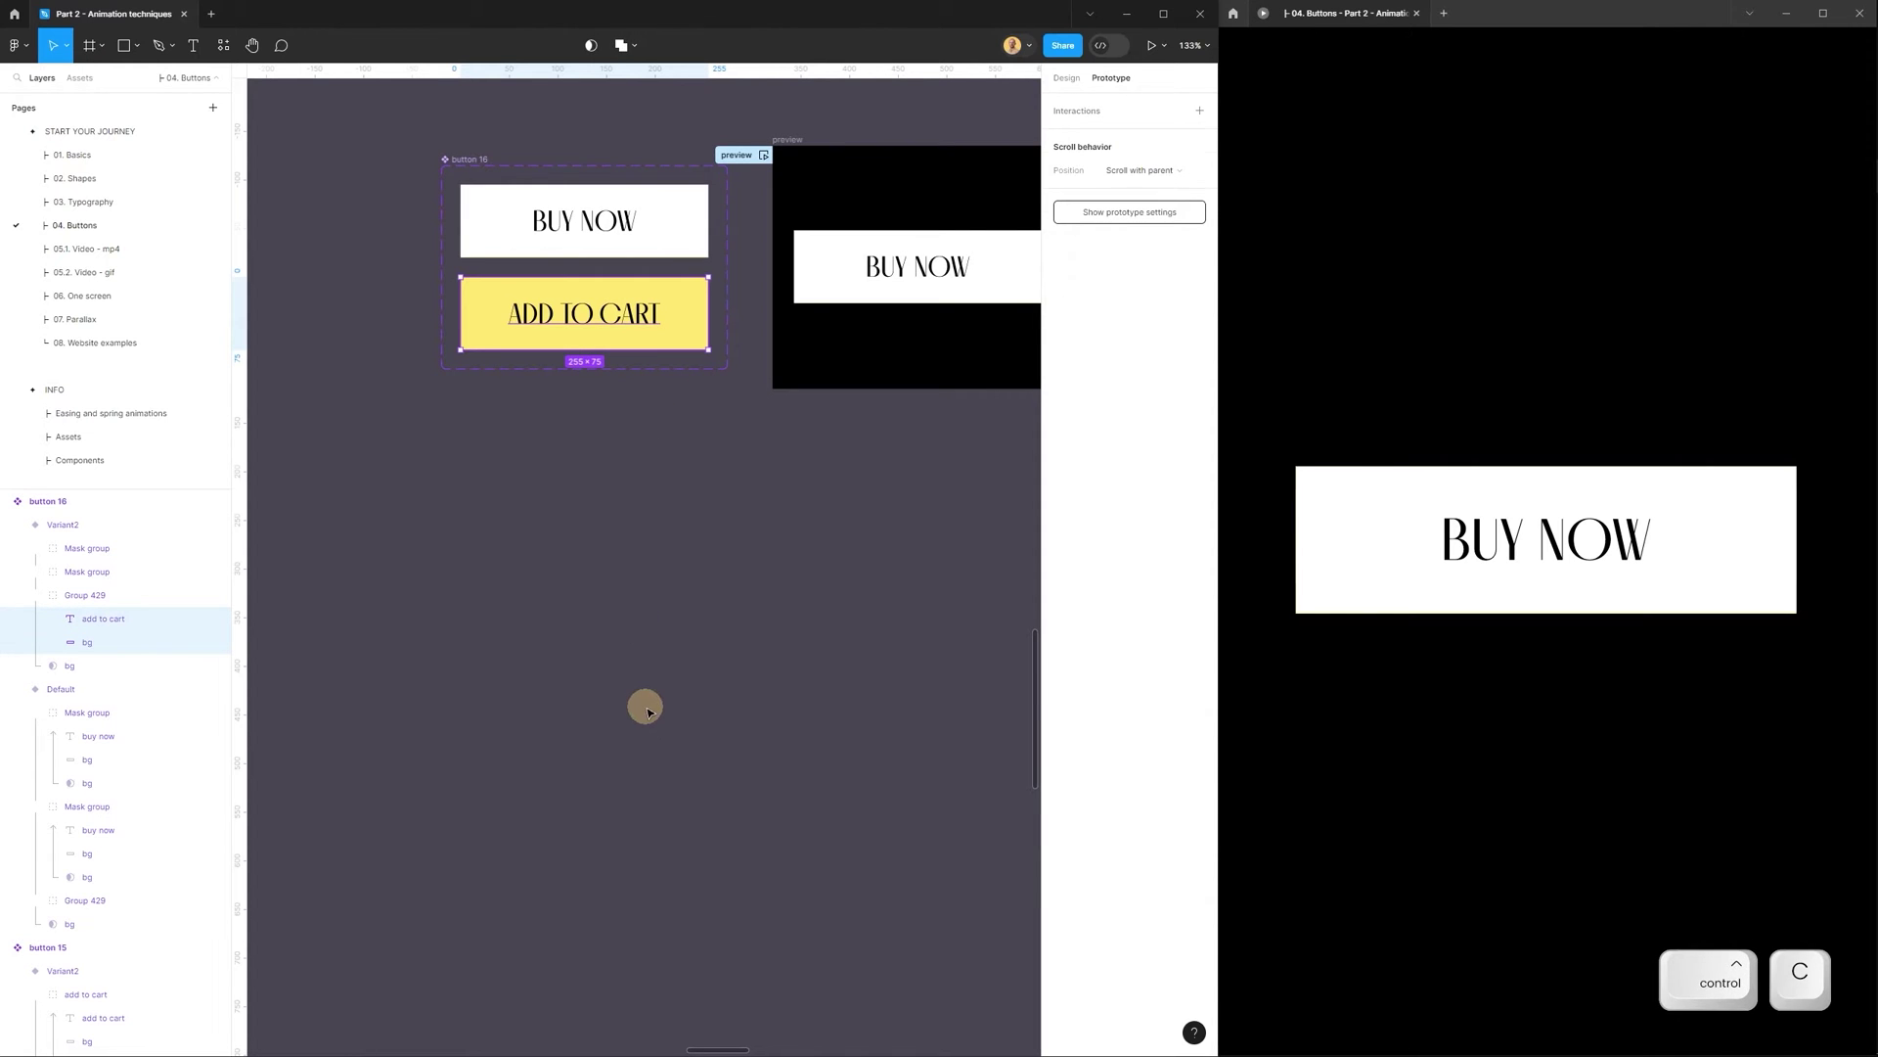
pyautogui.keyDown('ctrl'); pyautogui.click(636, 694); pyautogui.keyUp('ctrl')
pyautogui.hotkey('ctrl', 'v')
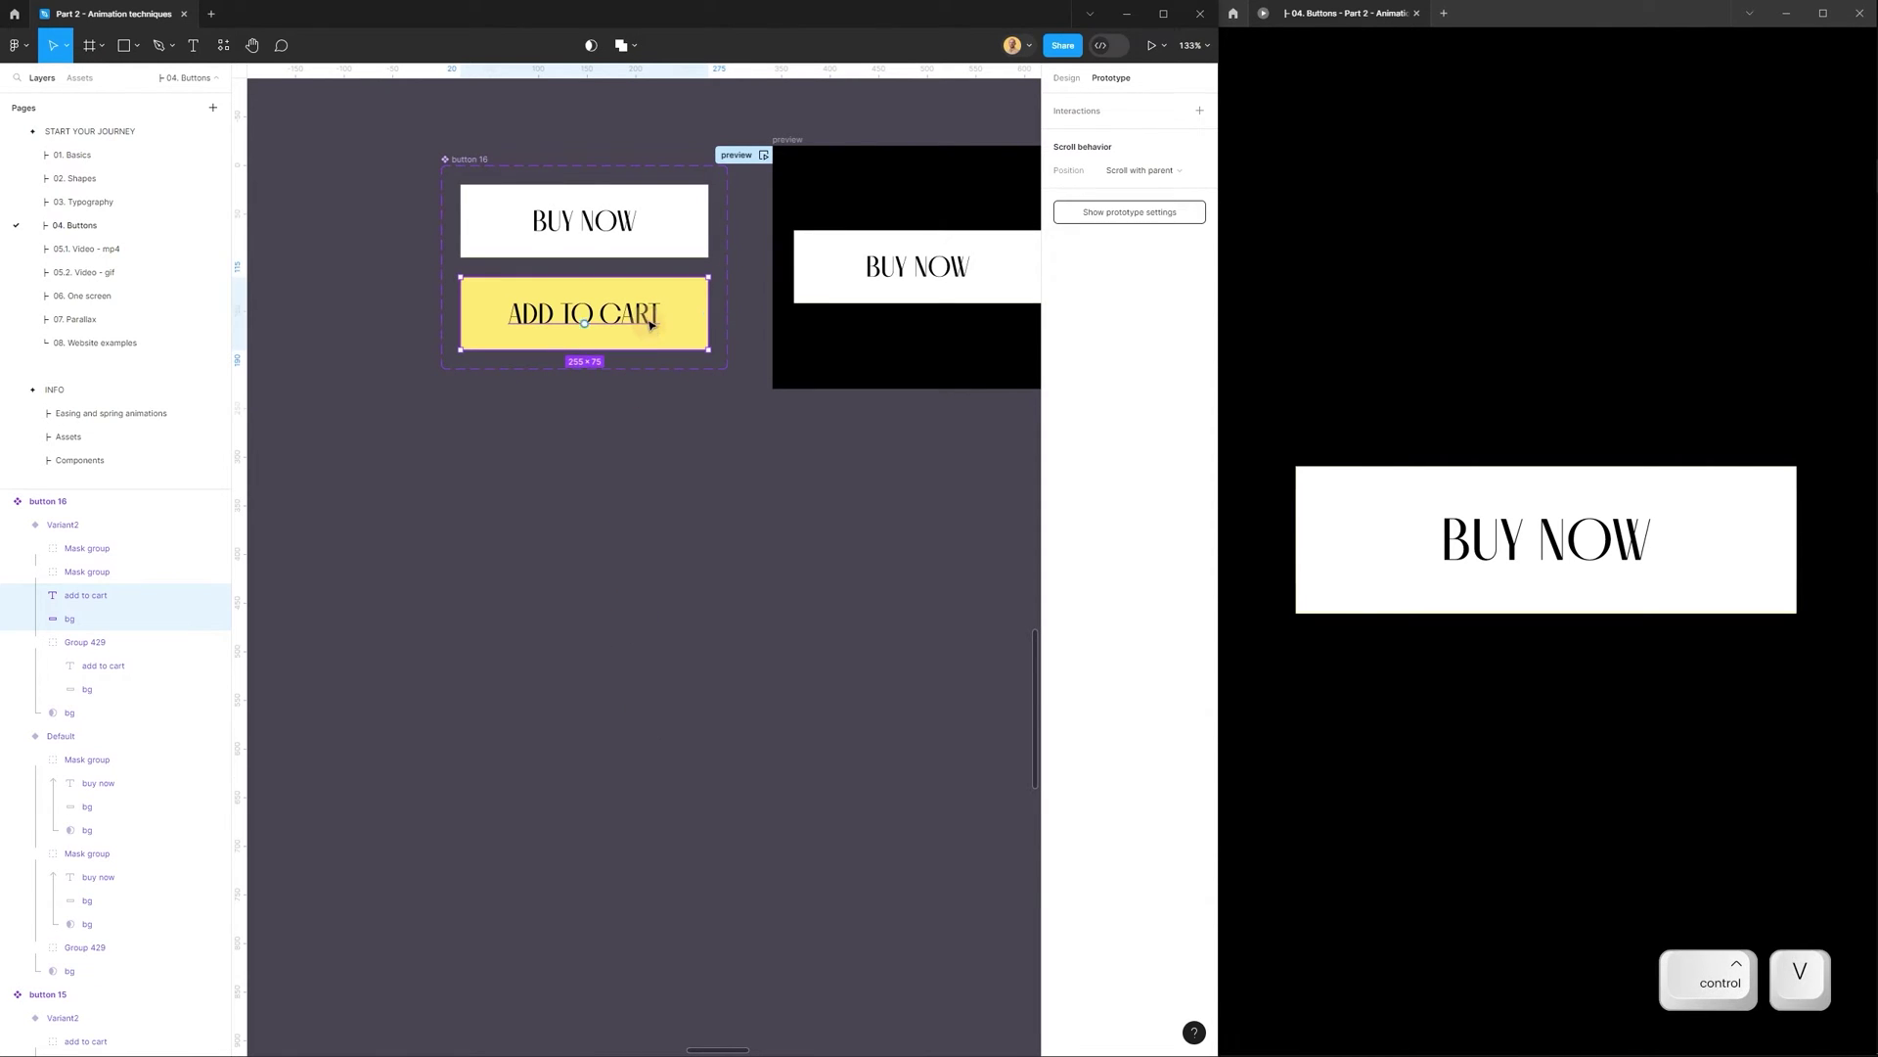
pyautogui.moveTo(636, 555); pyautogui.dragTo(638, 605)
pyautogui.moveTo(641, 734); pyautogui.dragTo(688, 656)
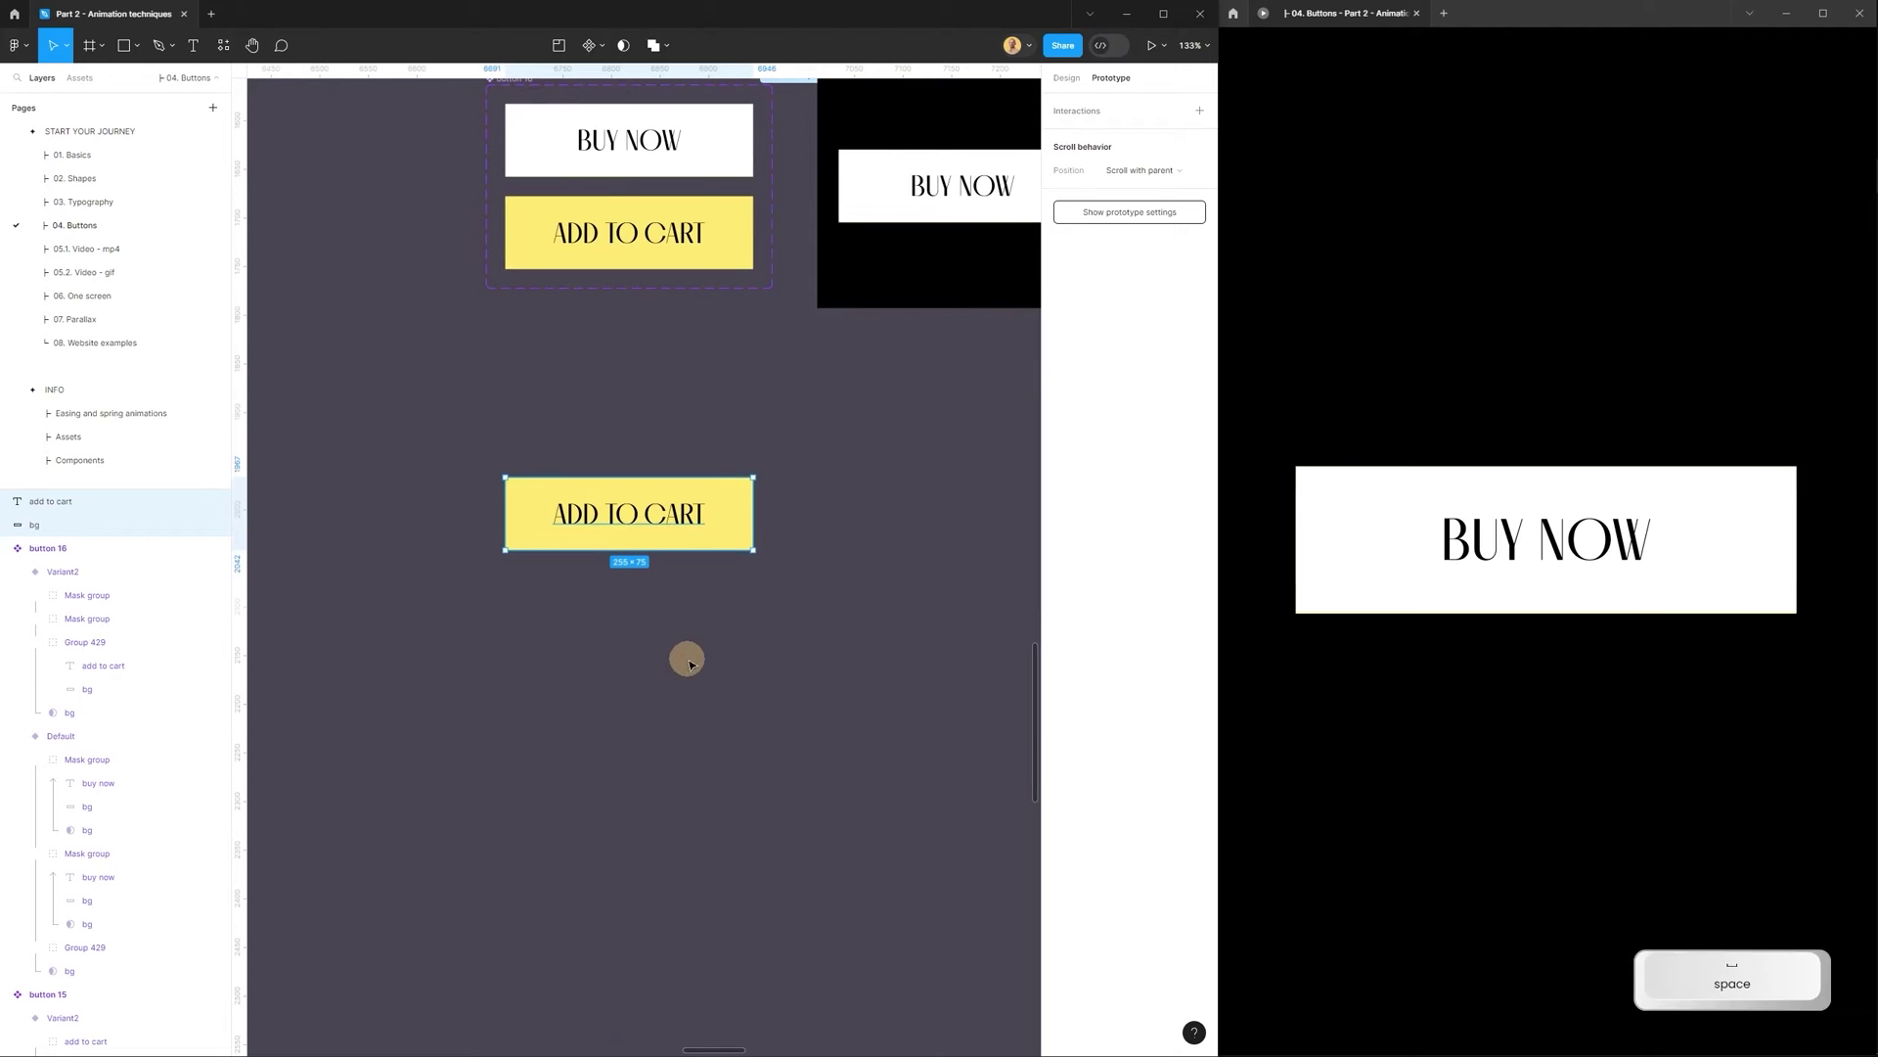
# Set the copied button's background fill to the white #FFFFFF colour style.
pyautogui.click(689, 654)
pyautogui.click(734, 554)
pyautogui.click(1067, 77)
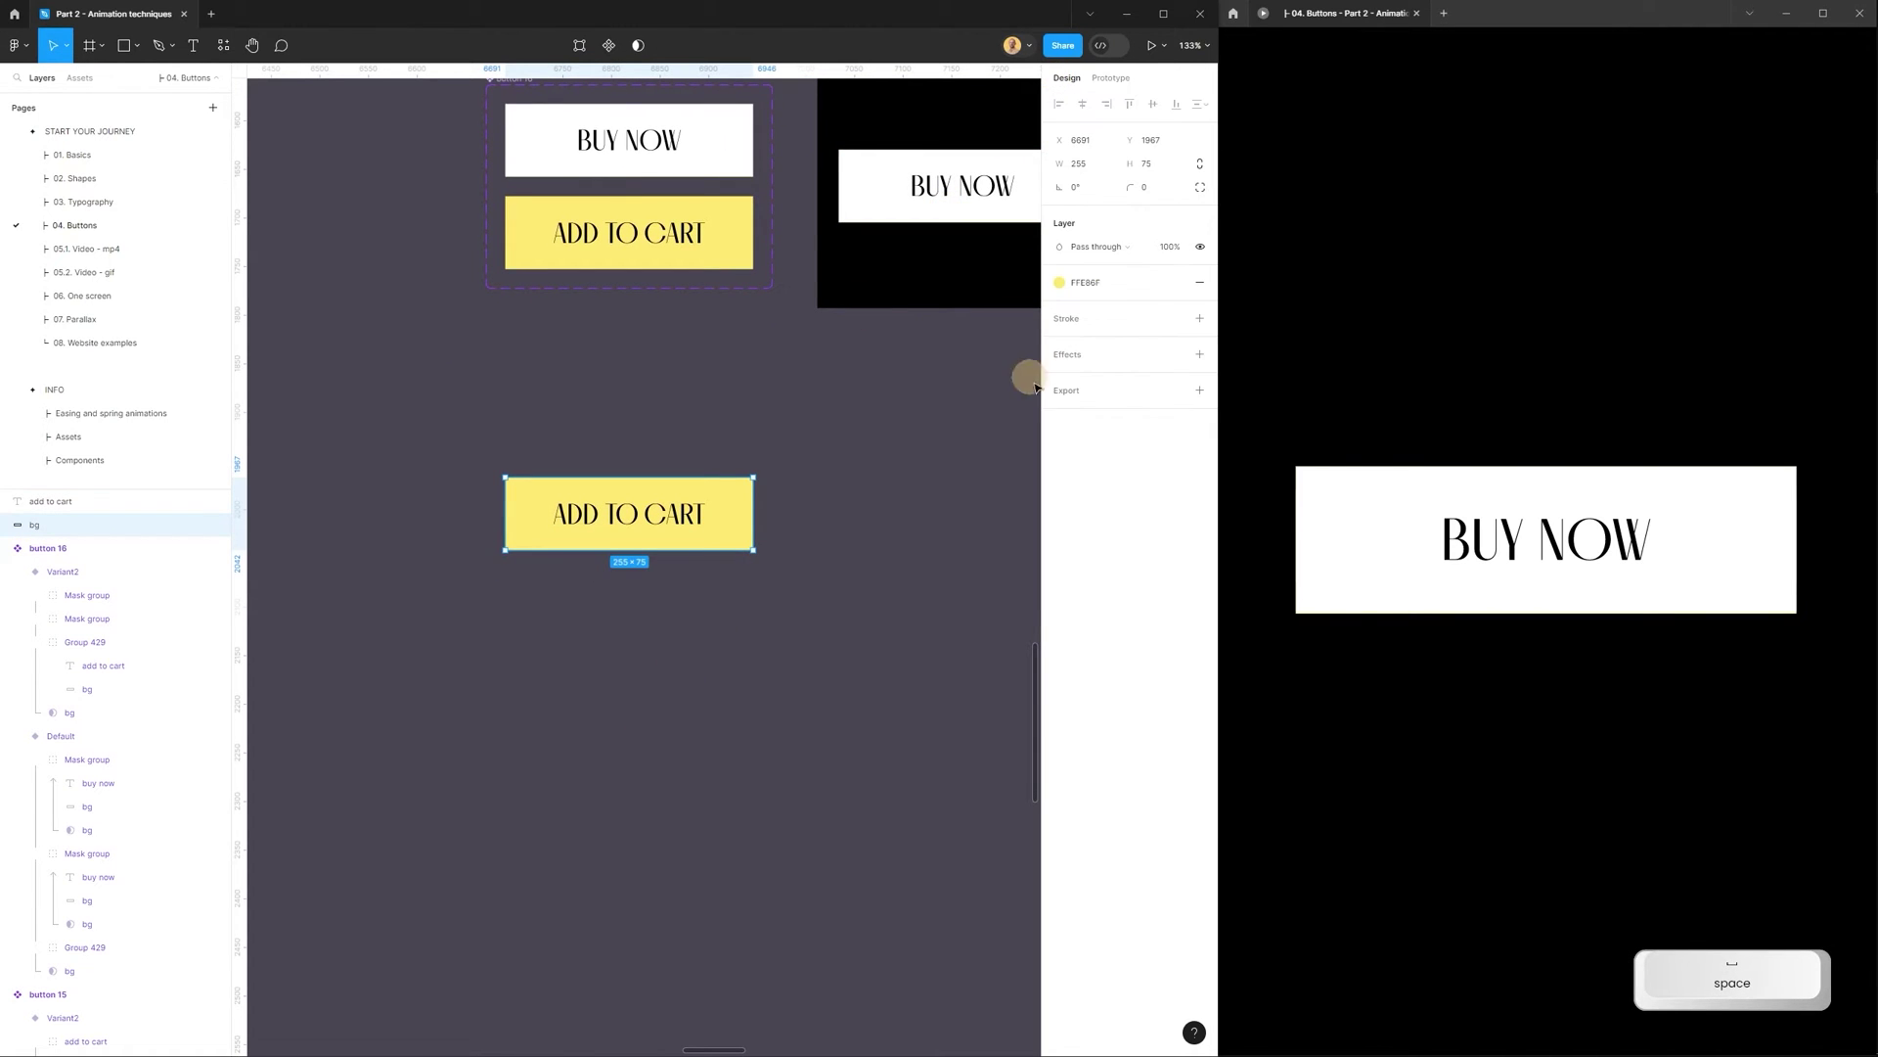
pyautogui.click(1090, 288)
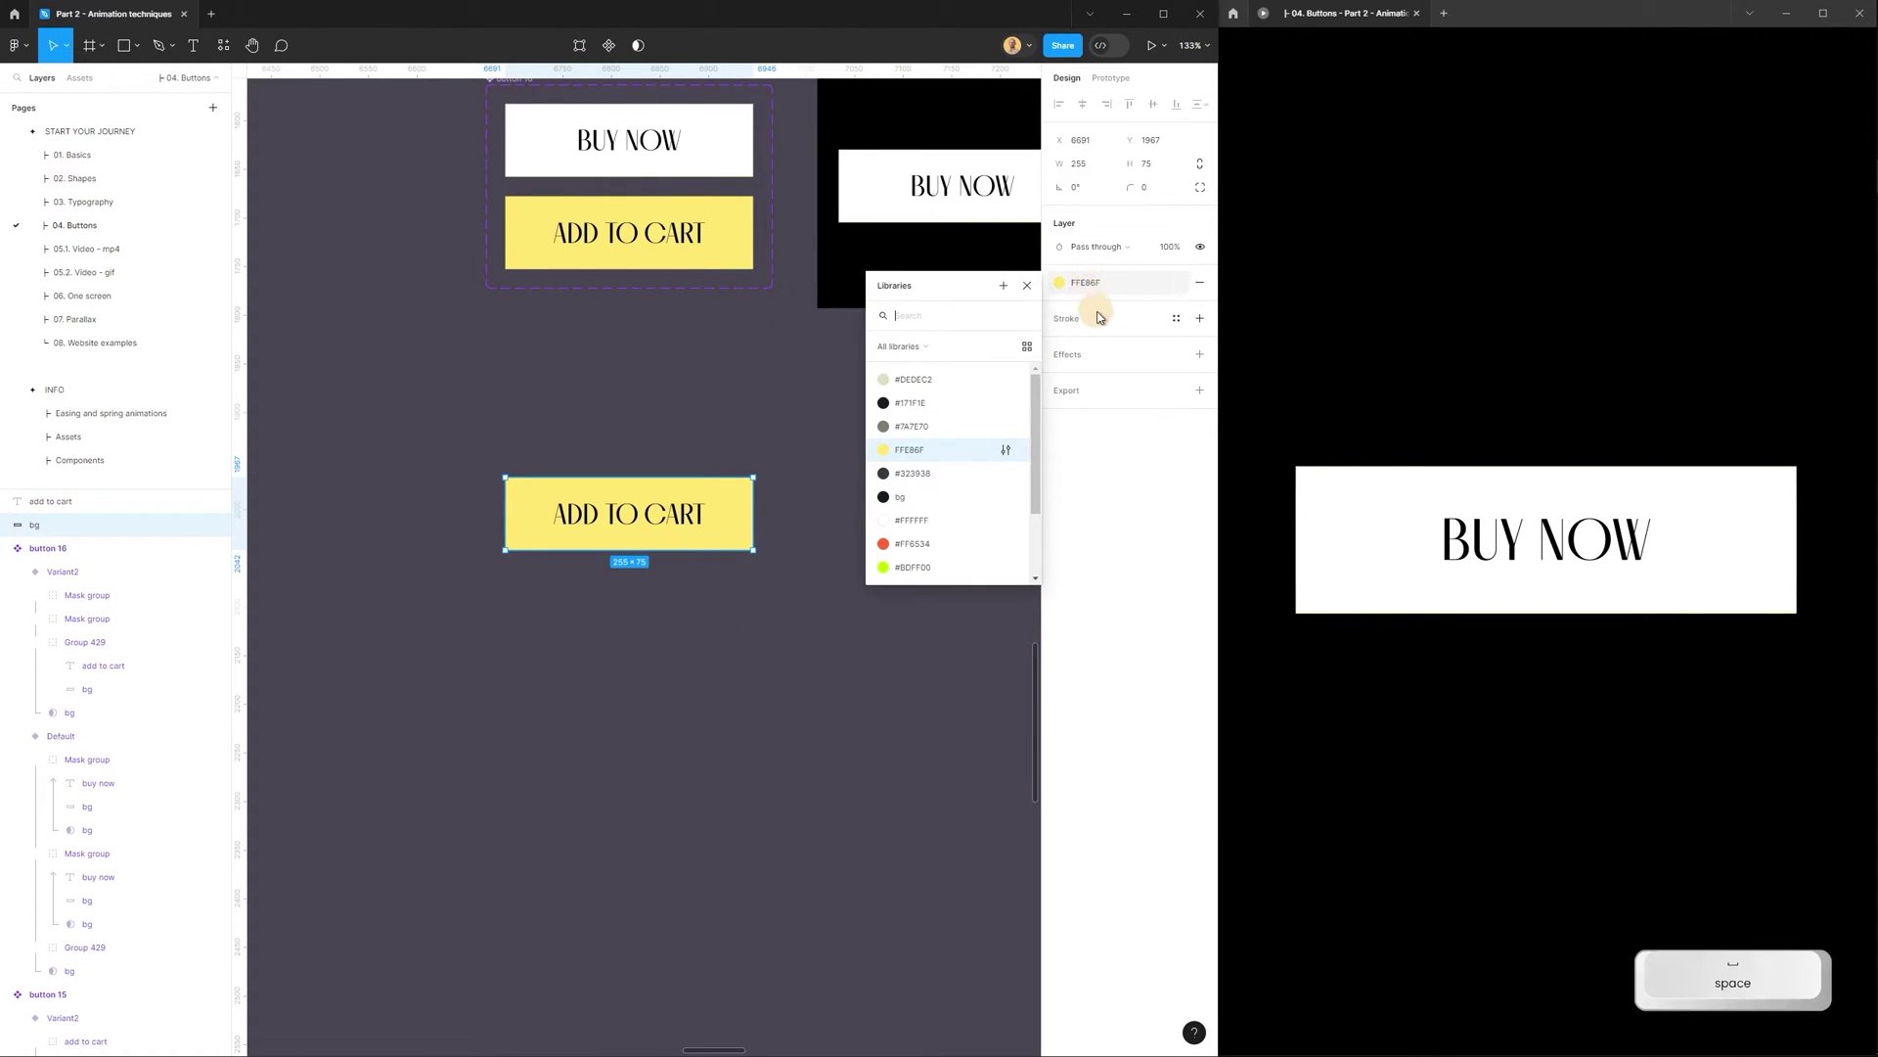
pyautogui.click(954, 525)
pyautogui.click(686, 691)
pyautogui.moveTo(673, 630); pyautogui.dragTo(651, 570)
pyautogui.moveTo(500, 551); pyautogui.dragTo(732, 403)
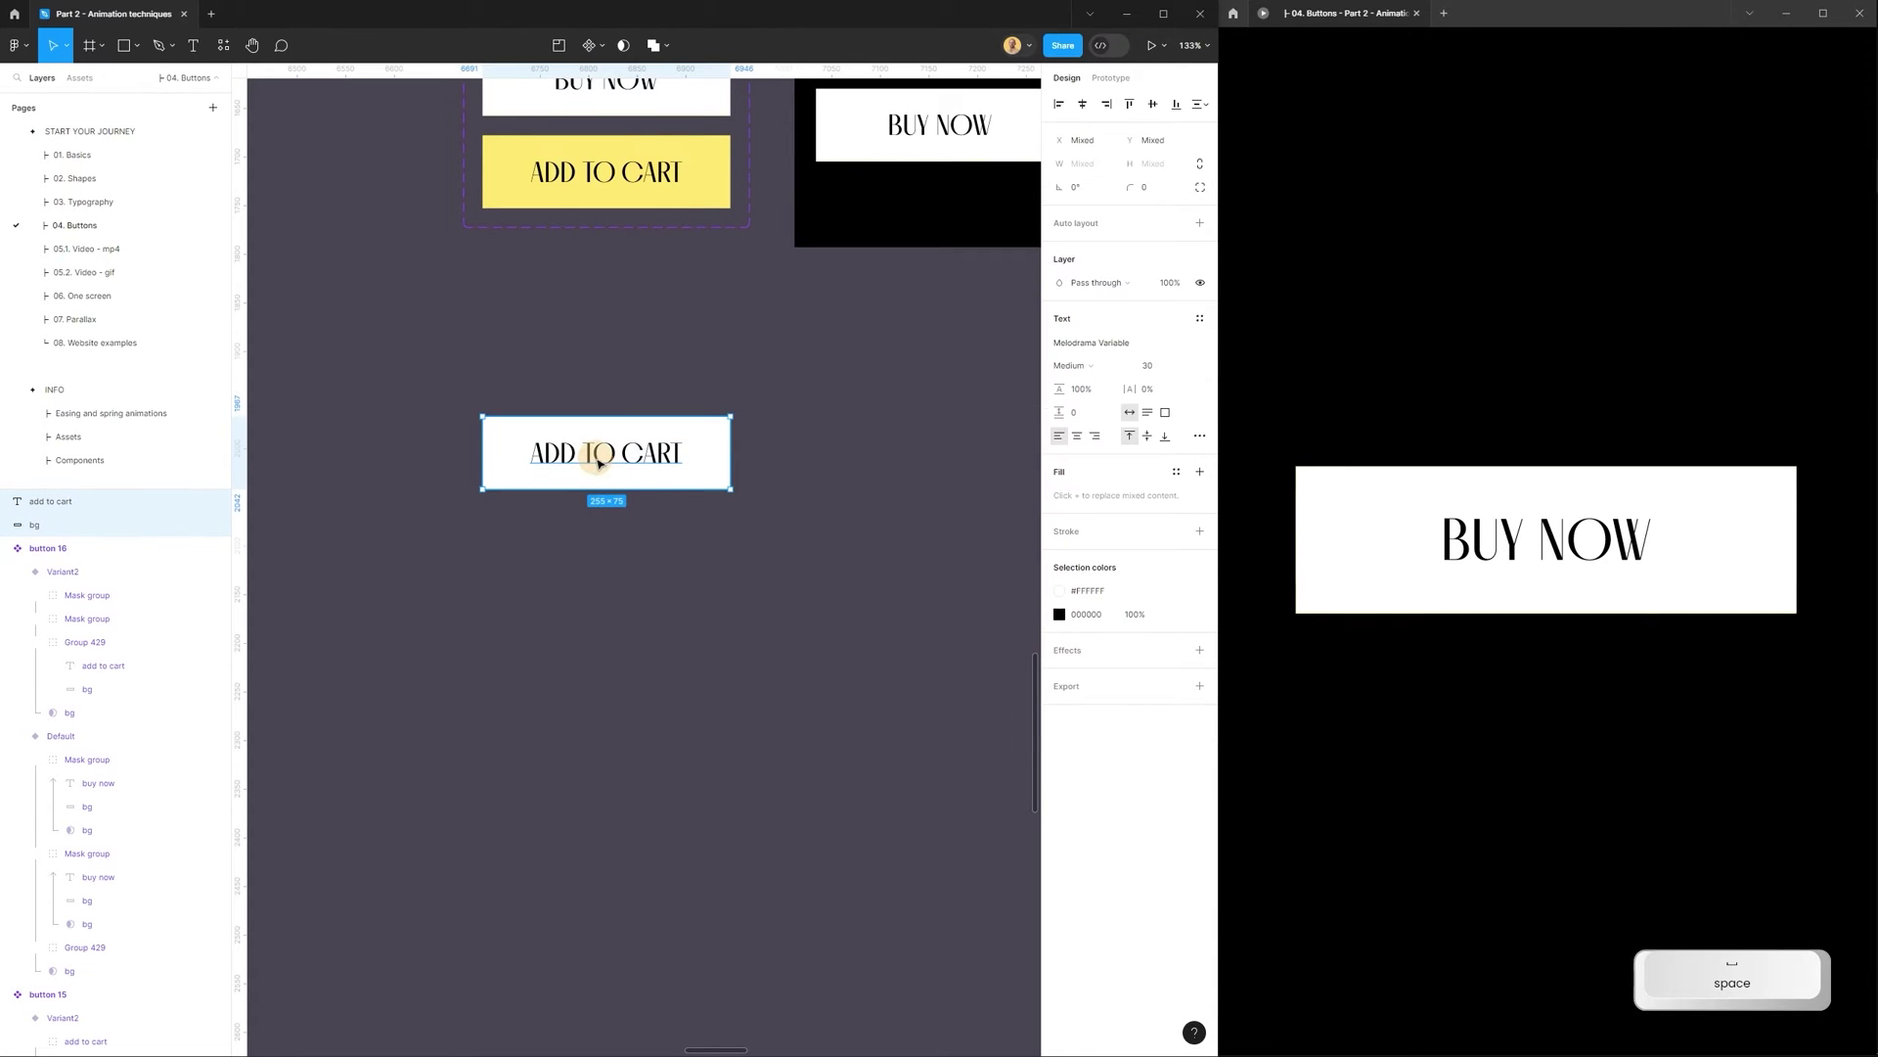
pyautogui.moveTo(618, 575); pyautogui.dragTo(508, 549)
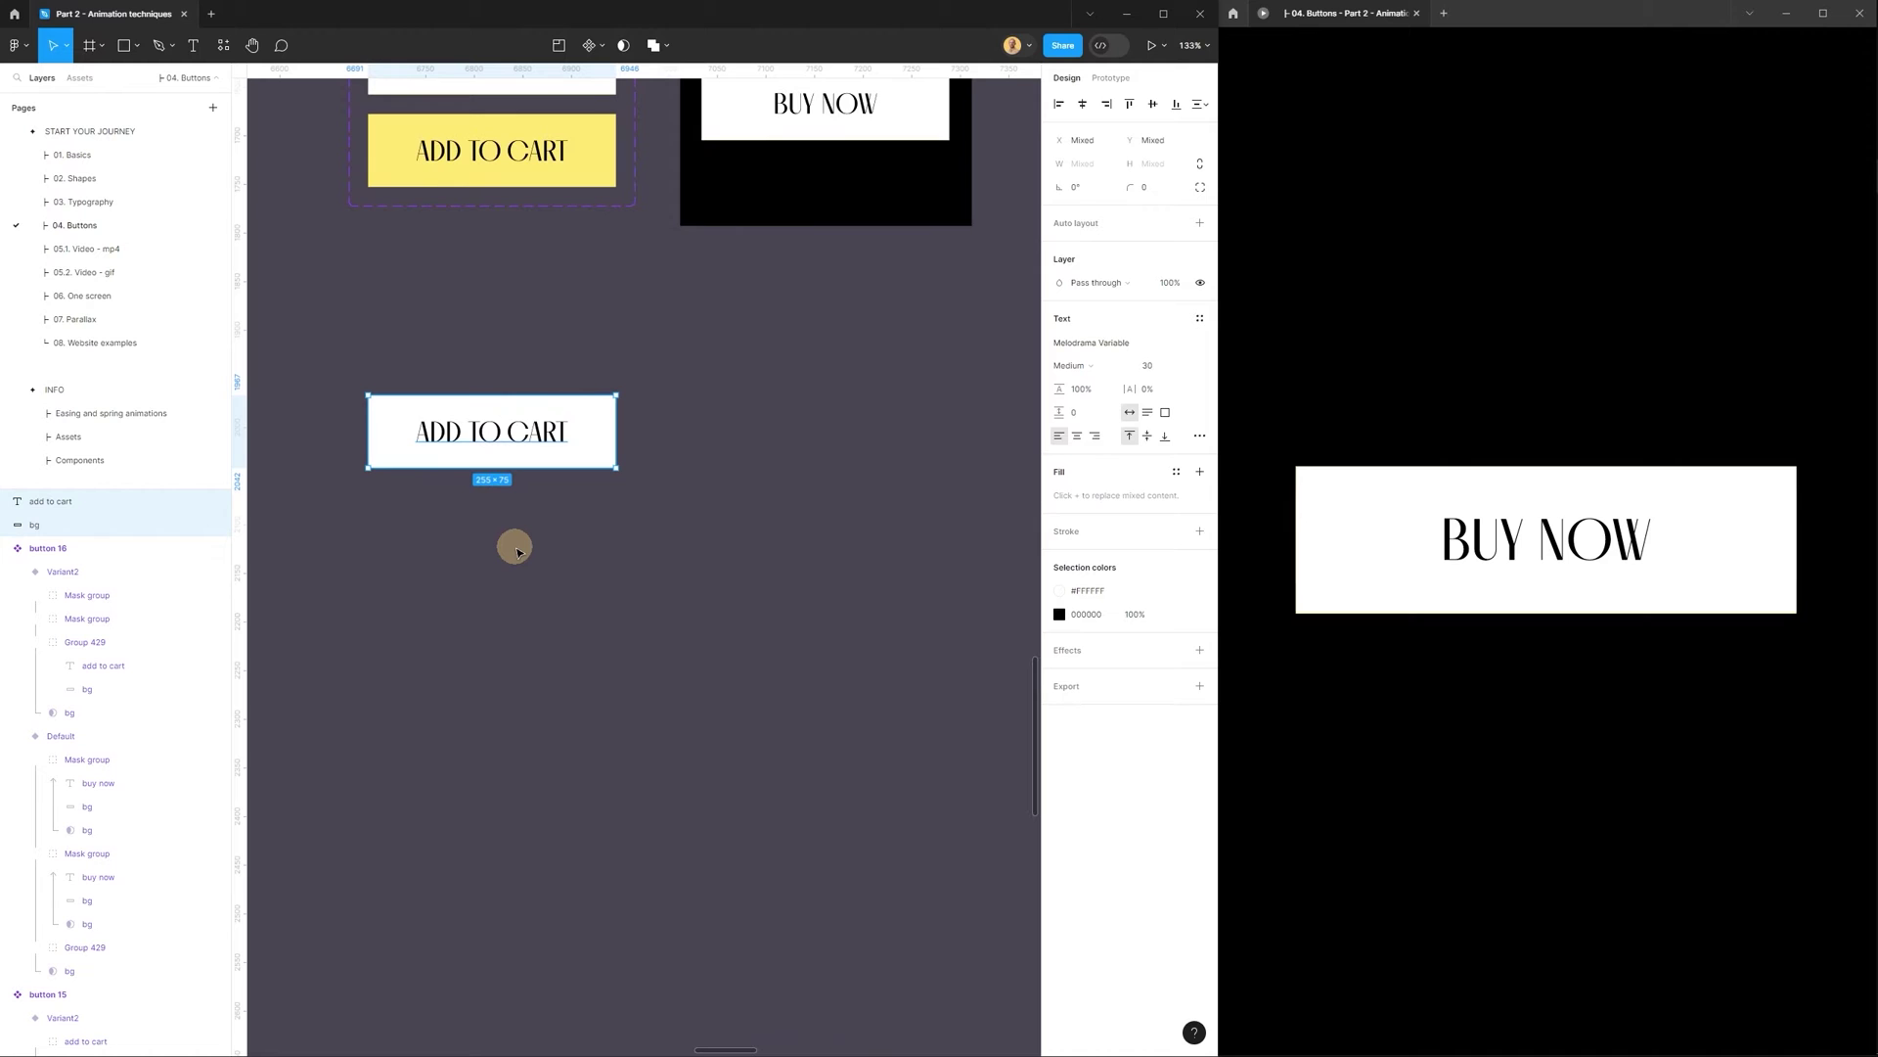
# Duplicate the white background as a blank rectangle and send it behind the other layers.
pyautogui.click(548, 473)
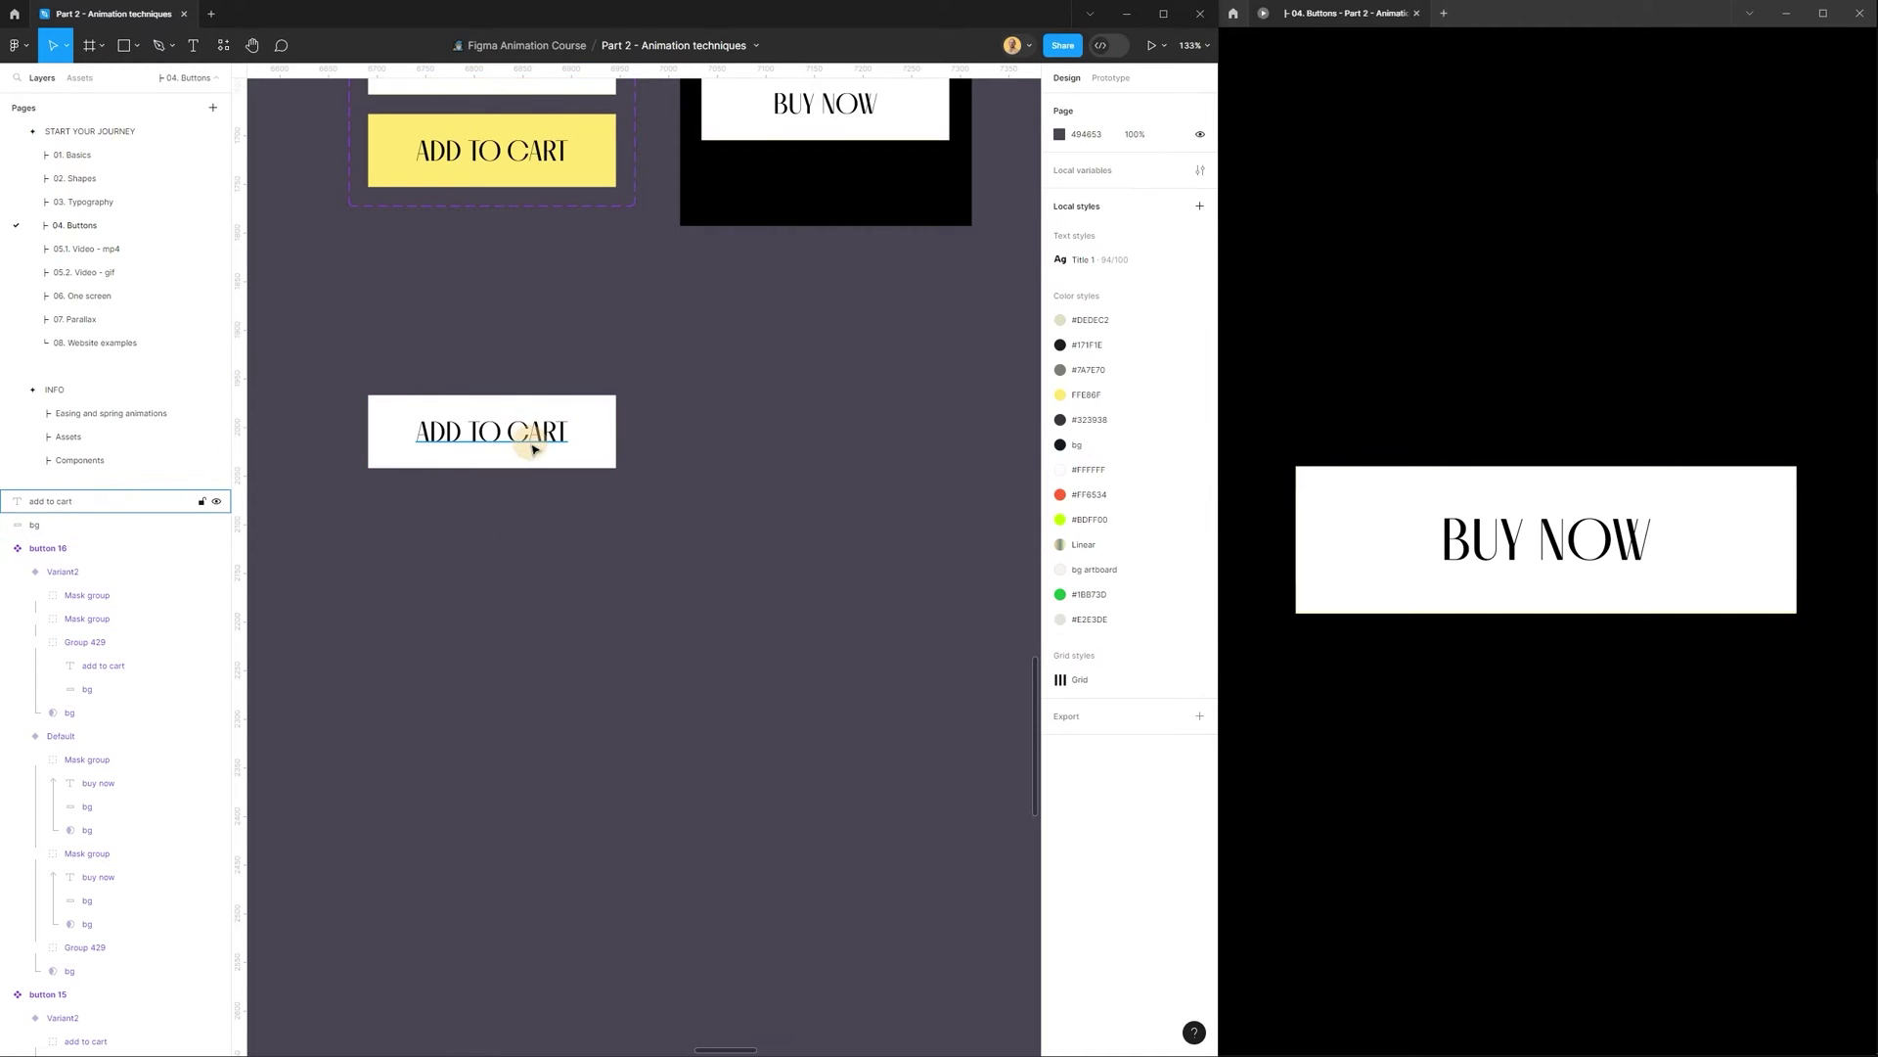
pyautogui.click(532, 445)
pyautogui.click(521, 538)
pyautogui.click(603, 447)
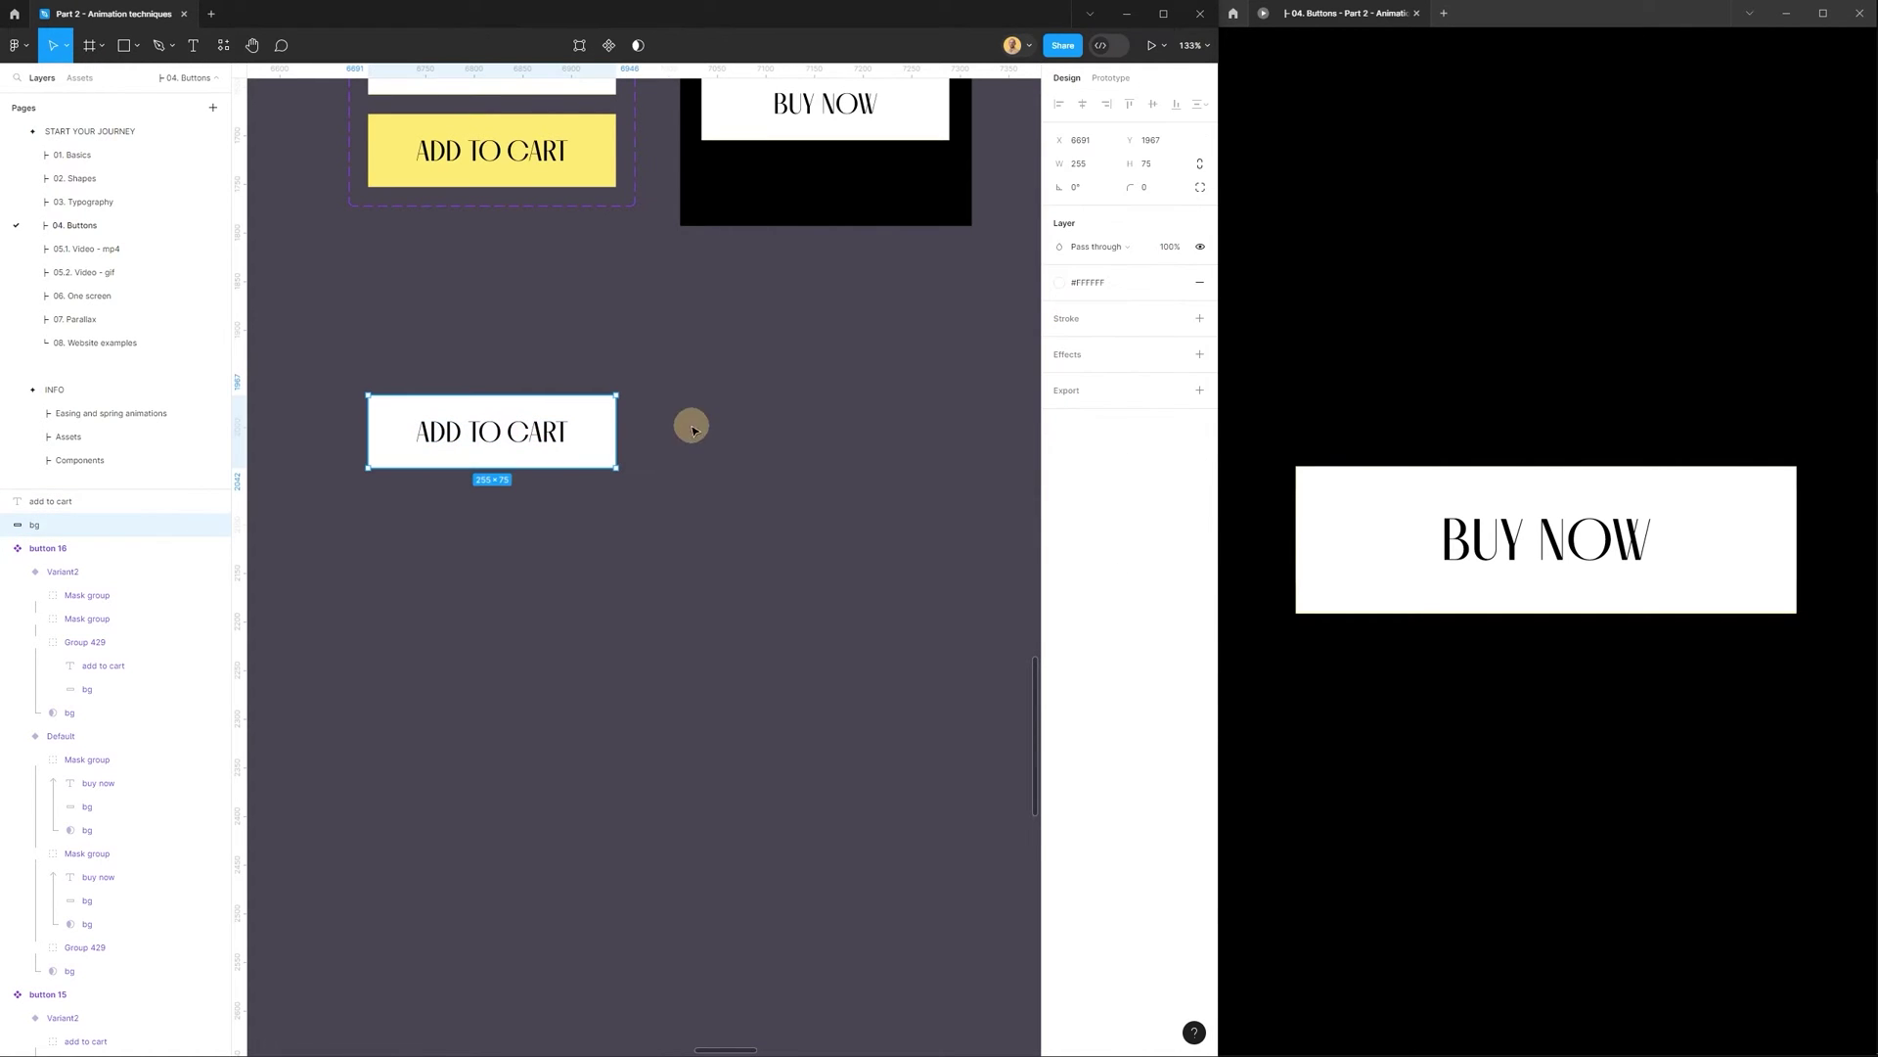
pyautogui.click(647, 572)
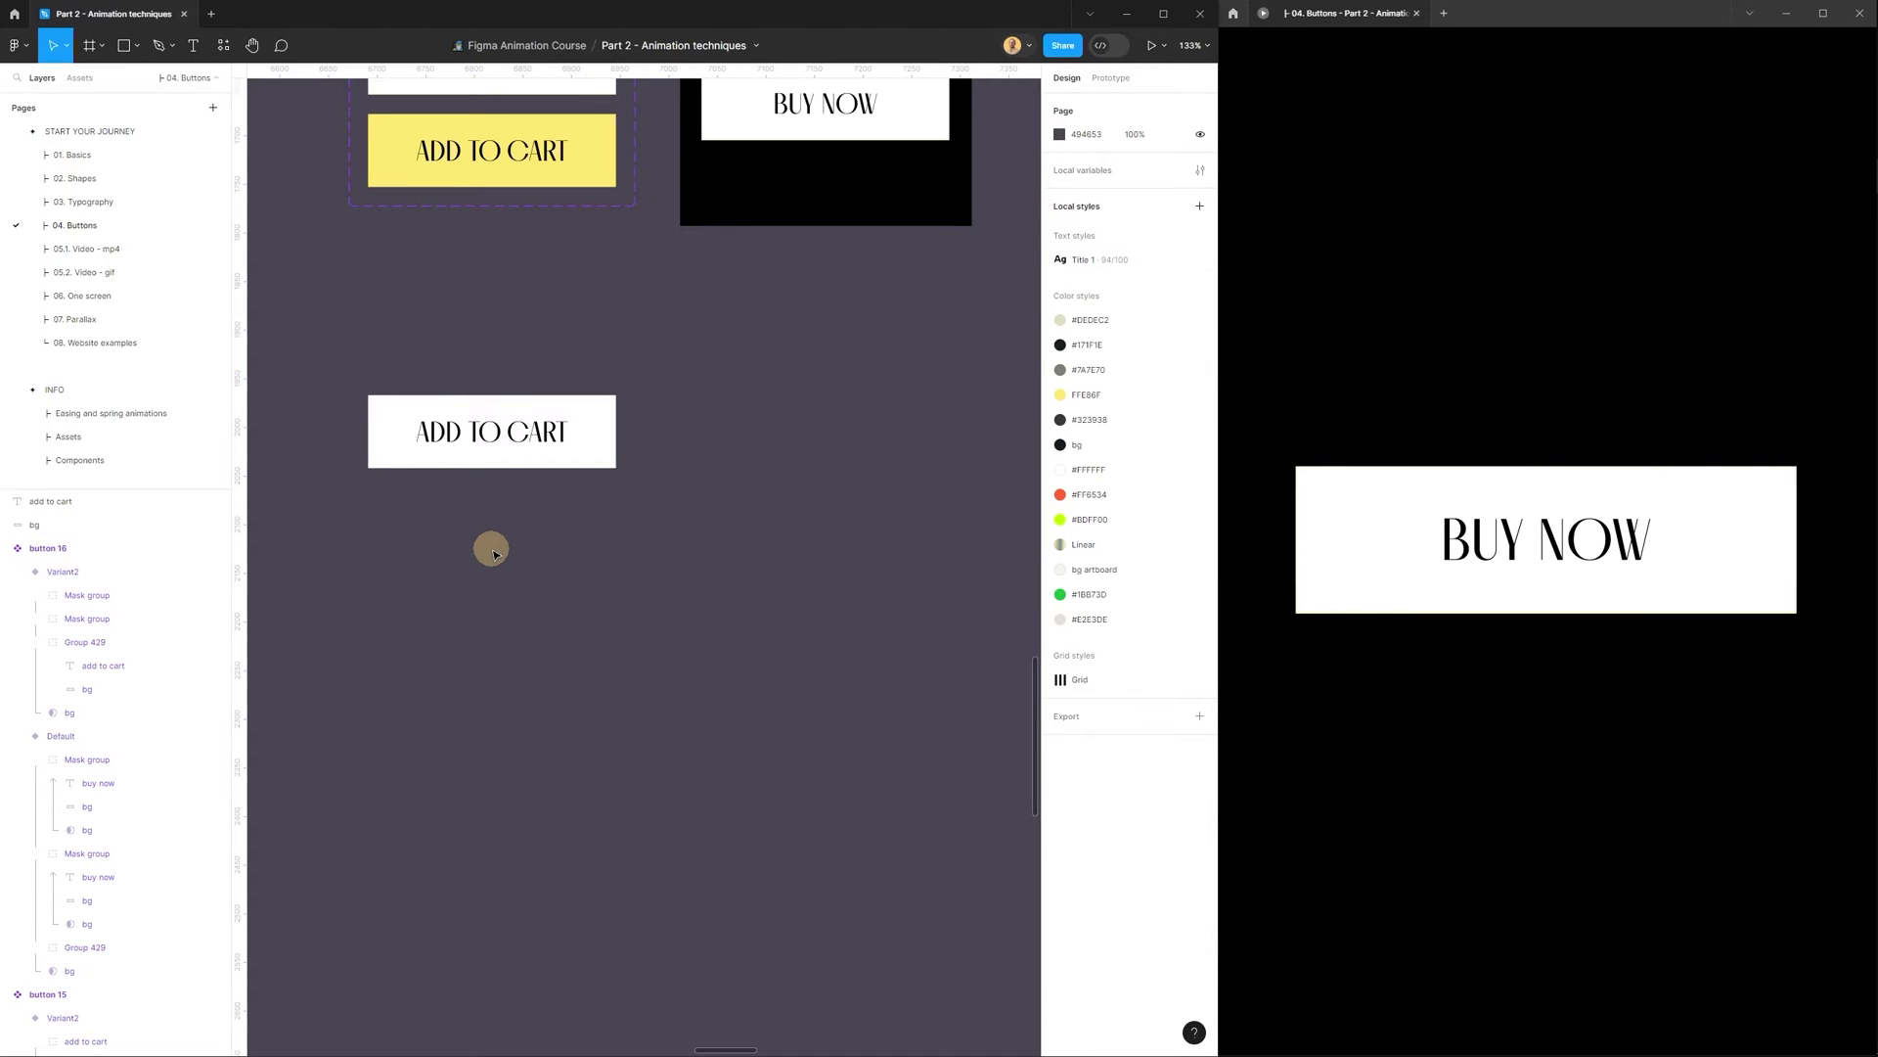
pyautogui.moveTo(364, 538); pyautogui.dragTo(563, 356)
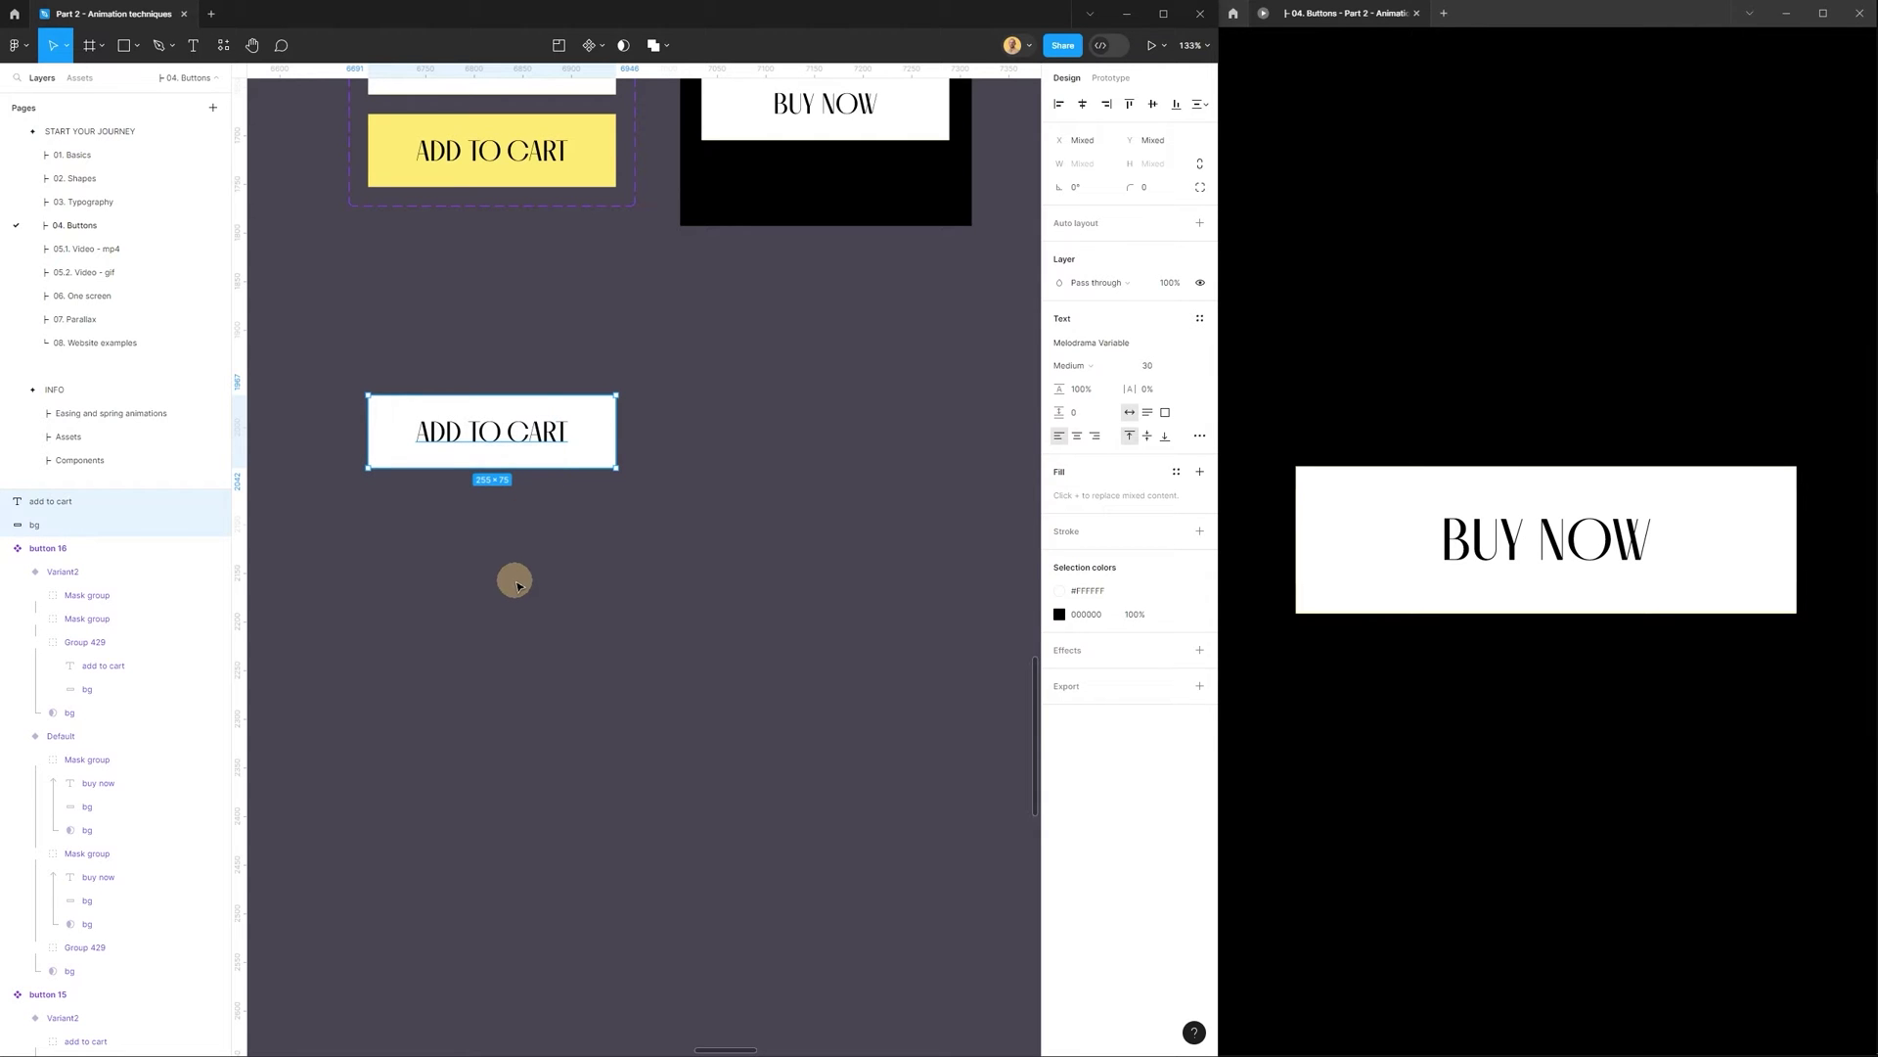
pyautogui.click(517, 585)
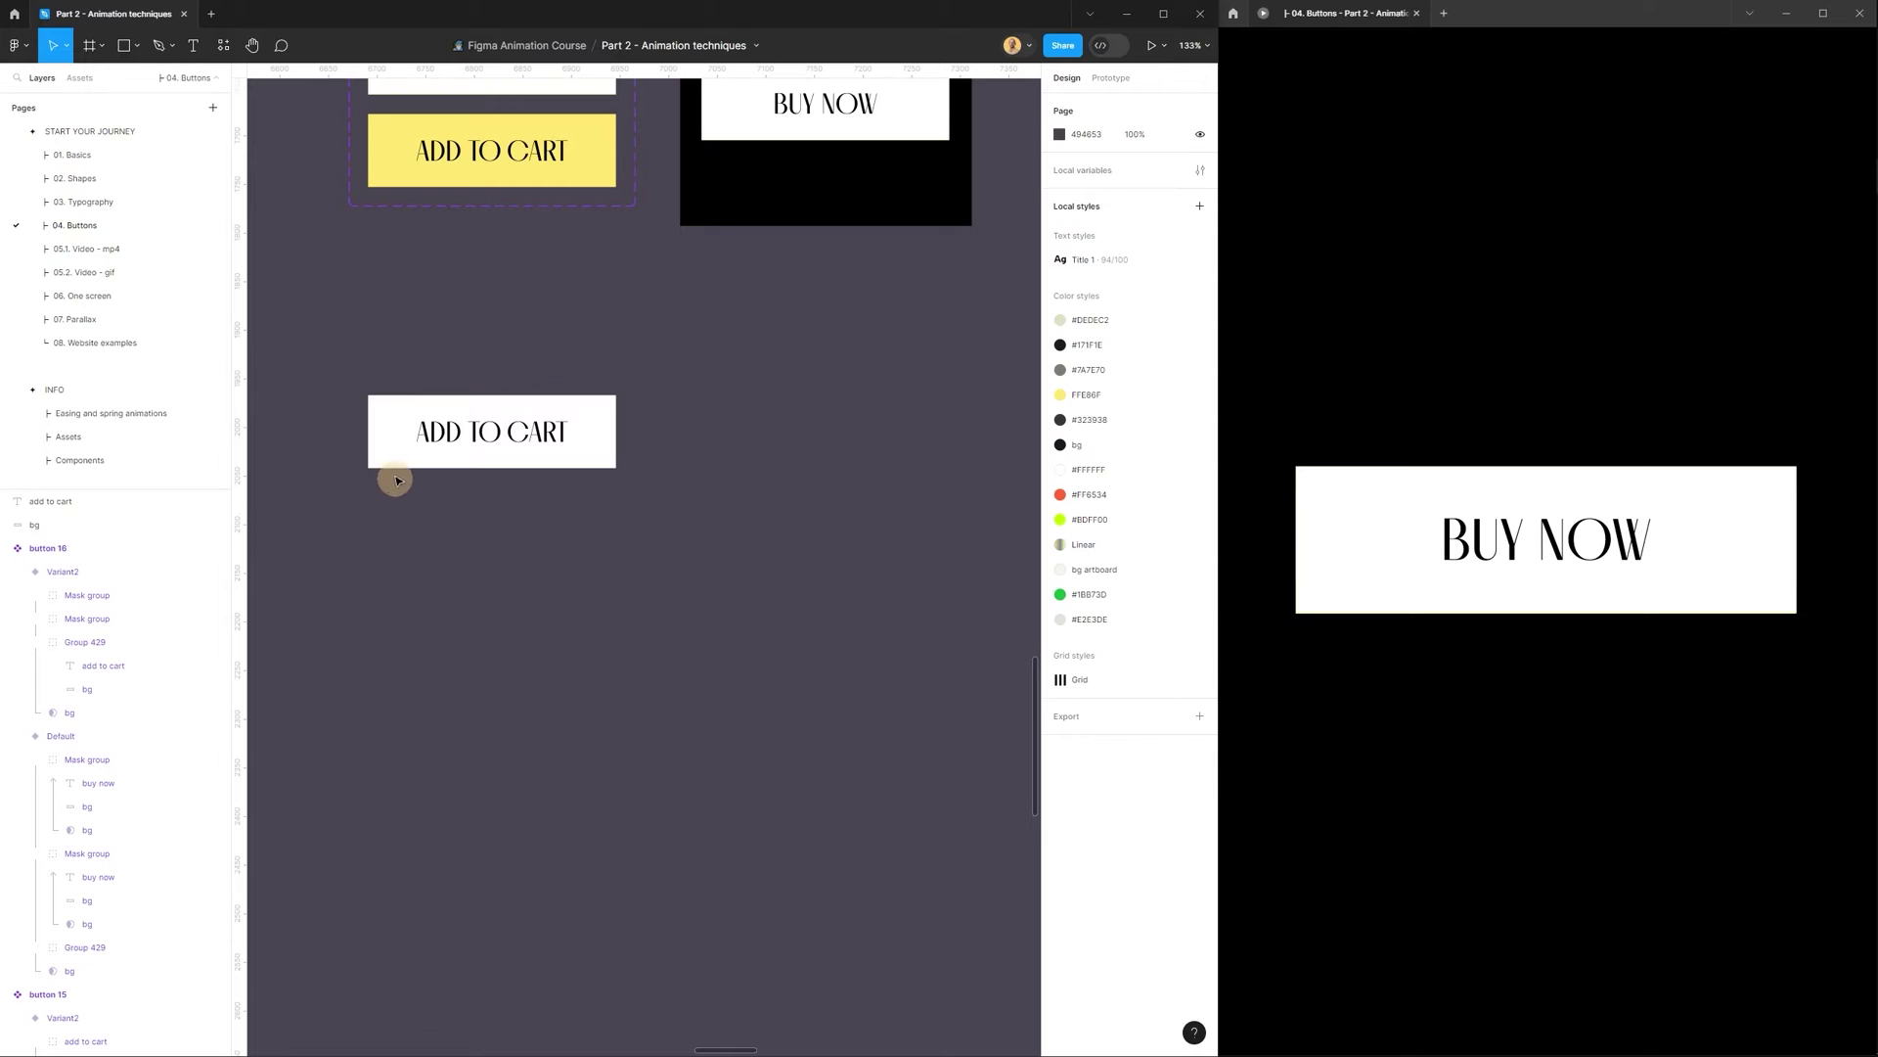
pyautogui.moveTo(390, 446); pyautogui.dragTo(443, 561)
pyautogui.hotkey('ctrl', 'shift', '[')
# Turn the white button's text and background into a mask group.
pyautogui.click(408, 679)
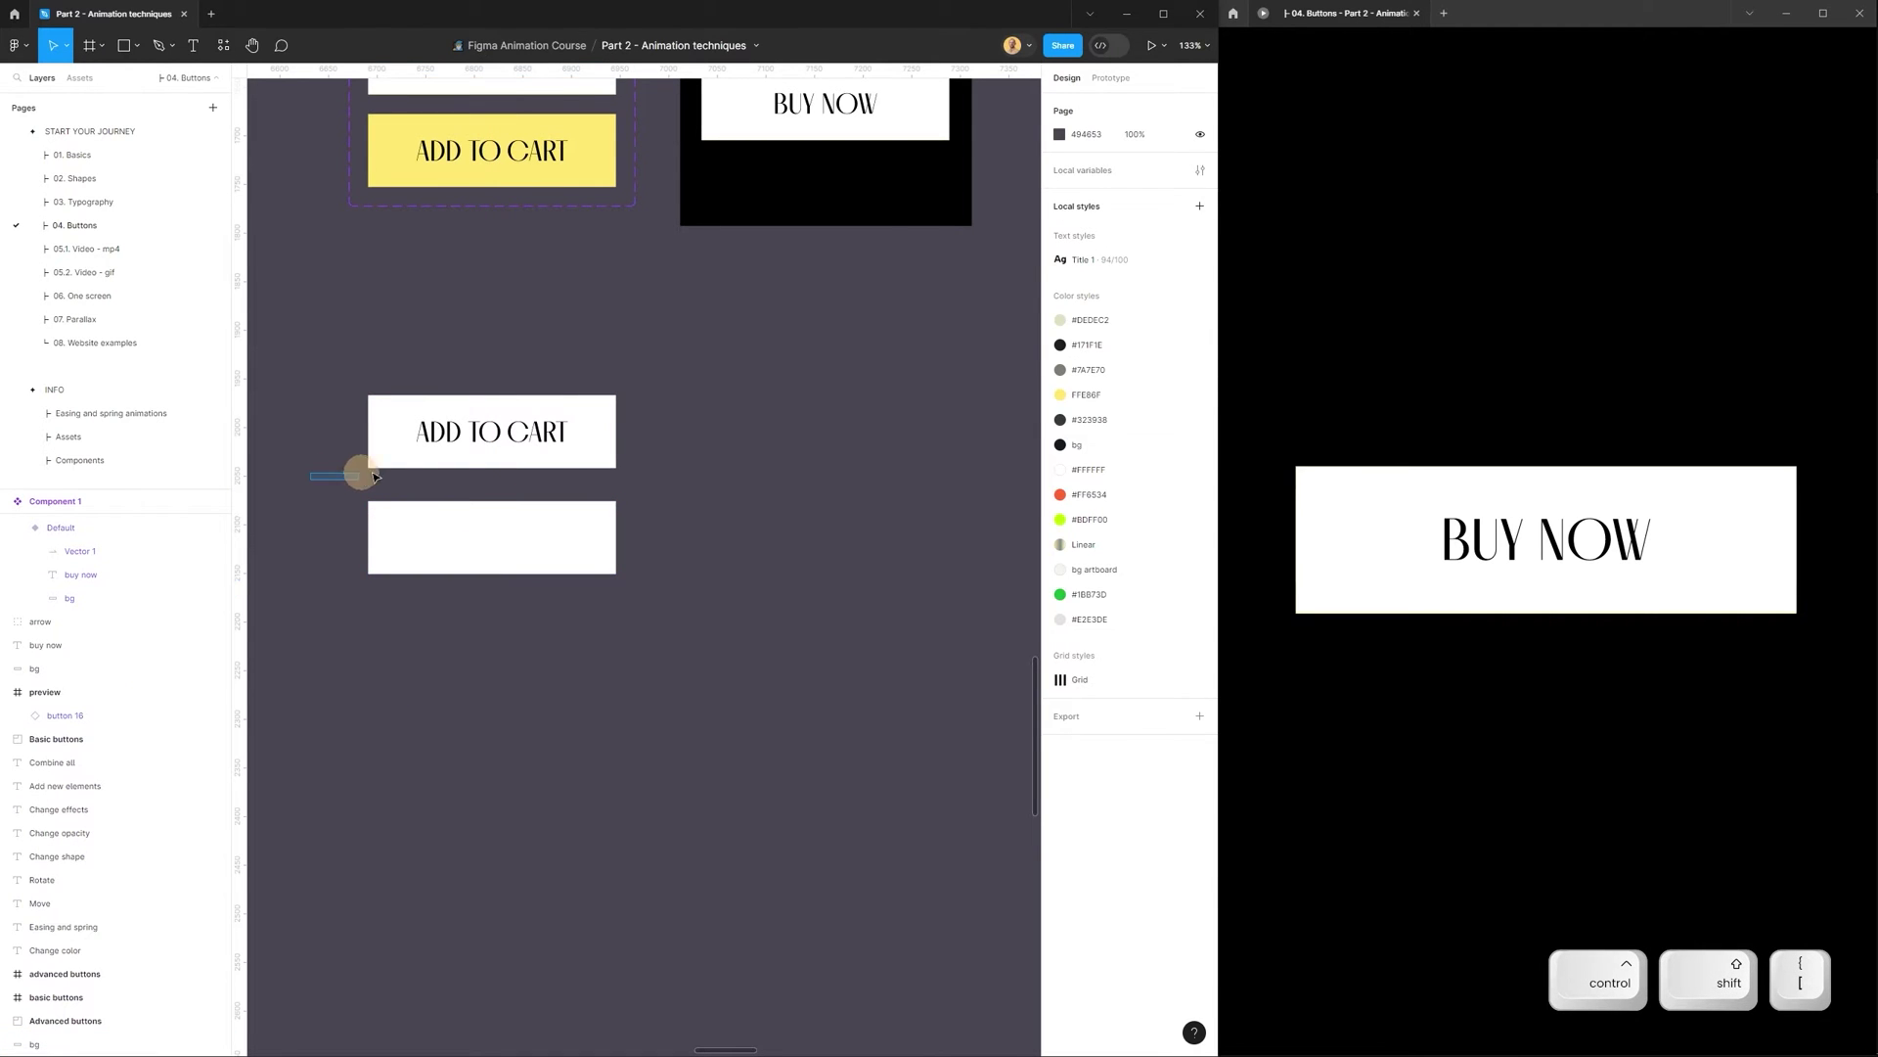
pyautogui.moveTo(374, 476); pyautogui.dragTo(587, 537)
pyautogui.click(412, 686)
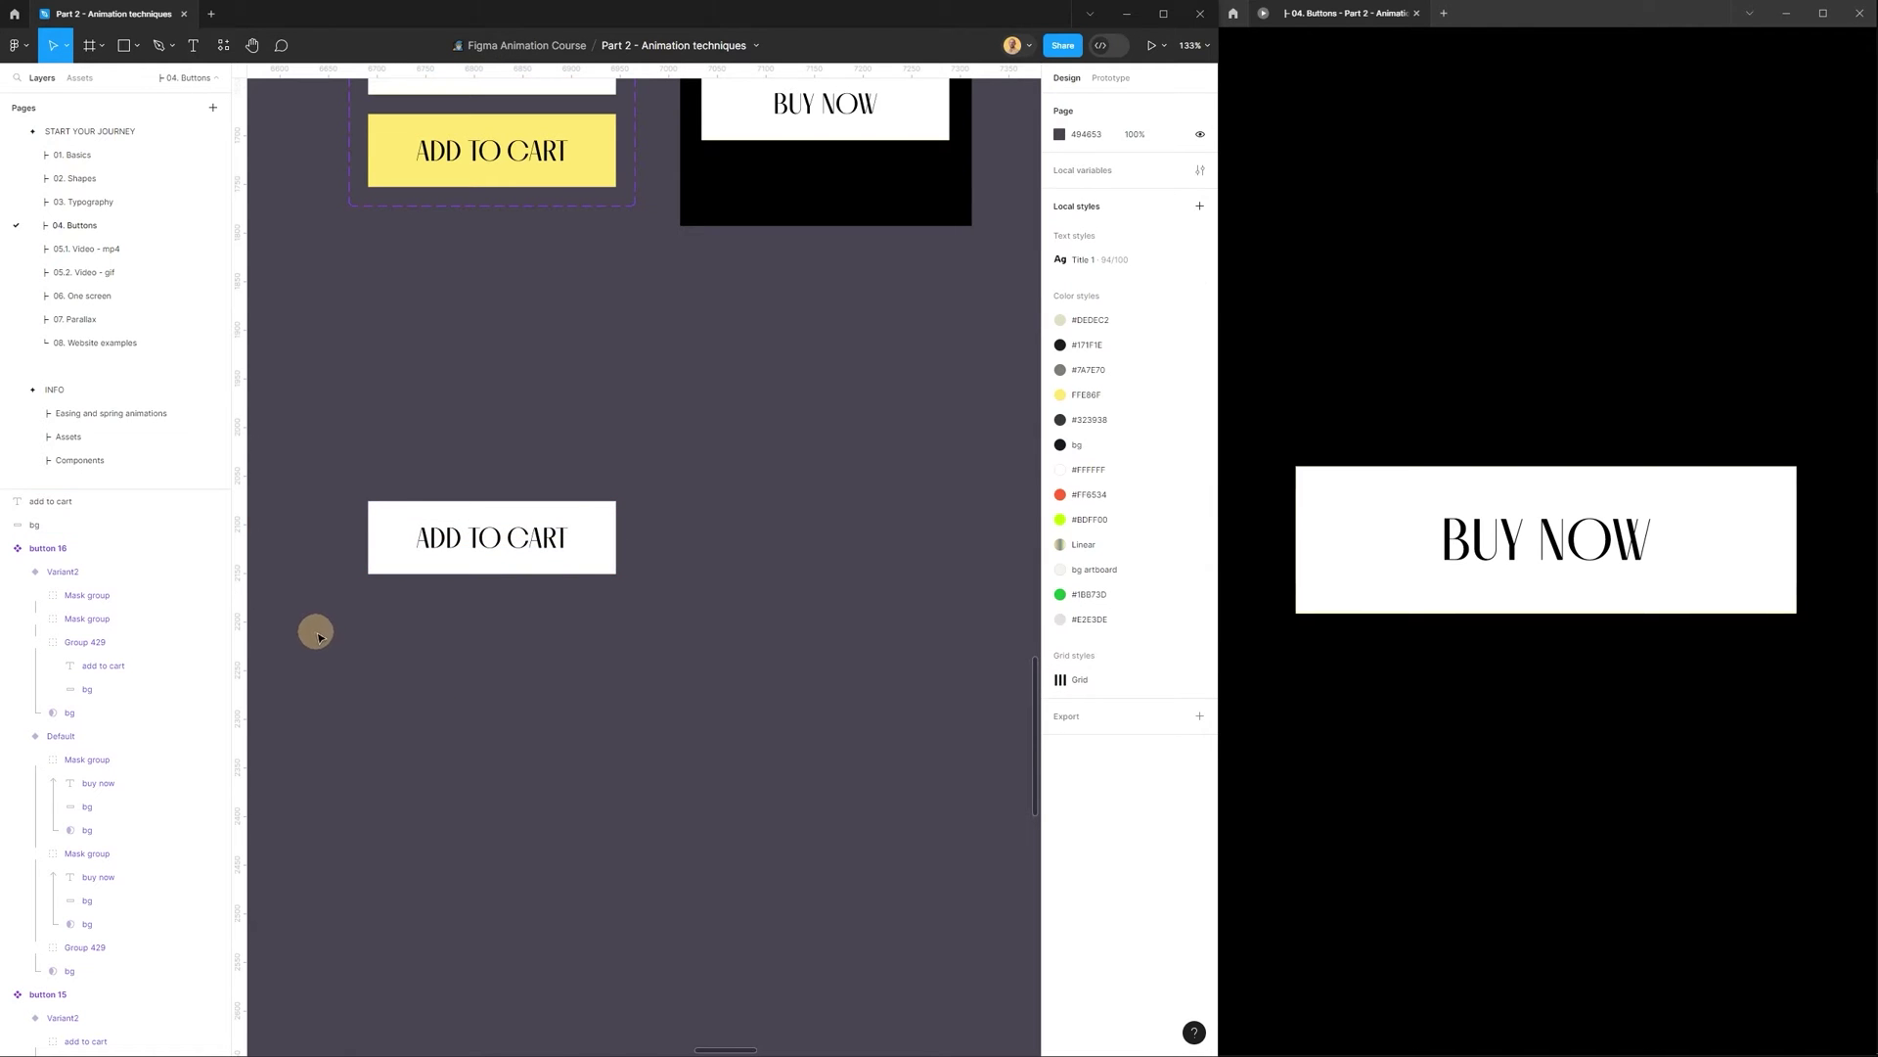
pyautogui.moveTo(316, 632); pyautogui.dragTo(672, 458)
pyautogui.moveTo(590, 639); pyautogui.dragTo(704, 587)
pyautogui.scroll(2, 418, 528)
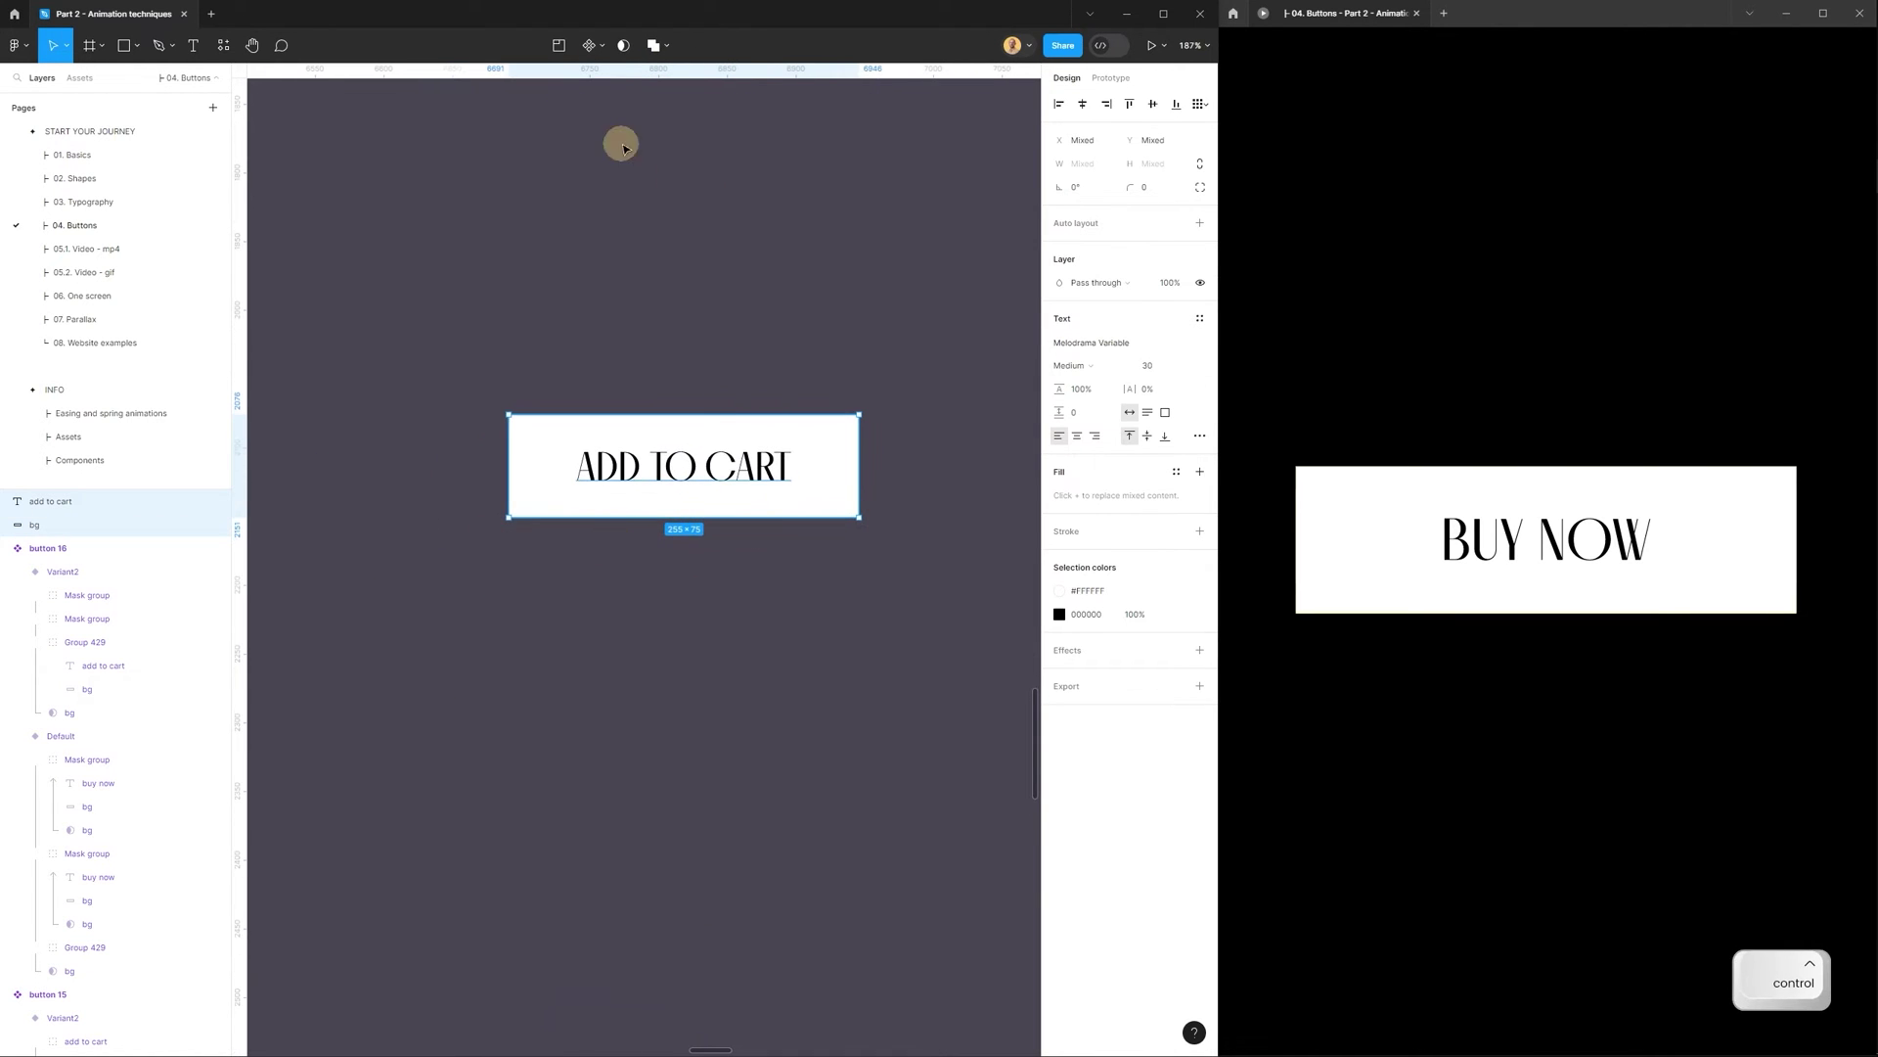
pyautogui.click(622, 46)
# Alt-drag the mask group to the right, creating a second identical button beside it.
pyautogui.moveTo(784, 332); pyautogui.dragTo(681, 337)
pyautogui.click(681, 338)
pyautogui.click(495, 501)
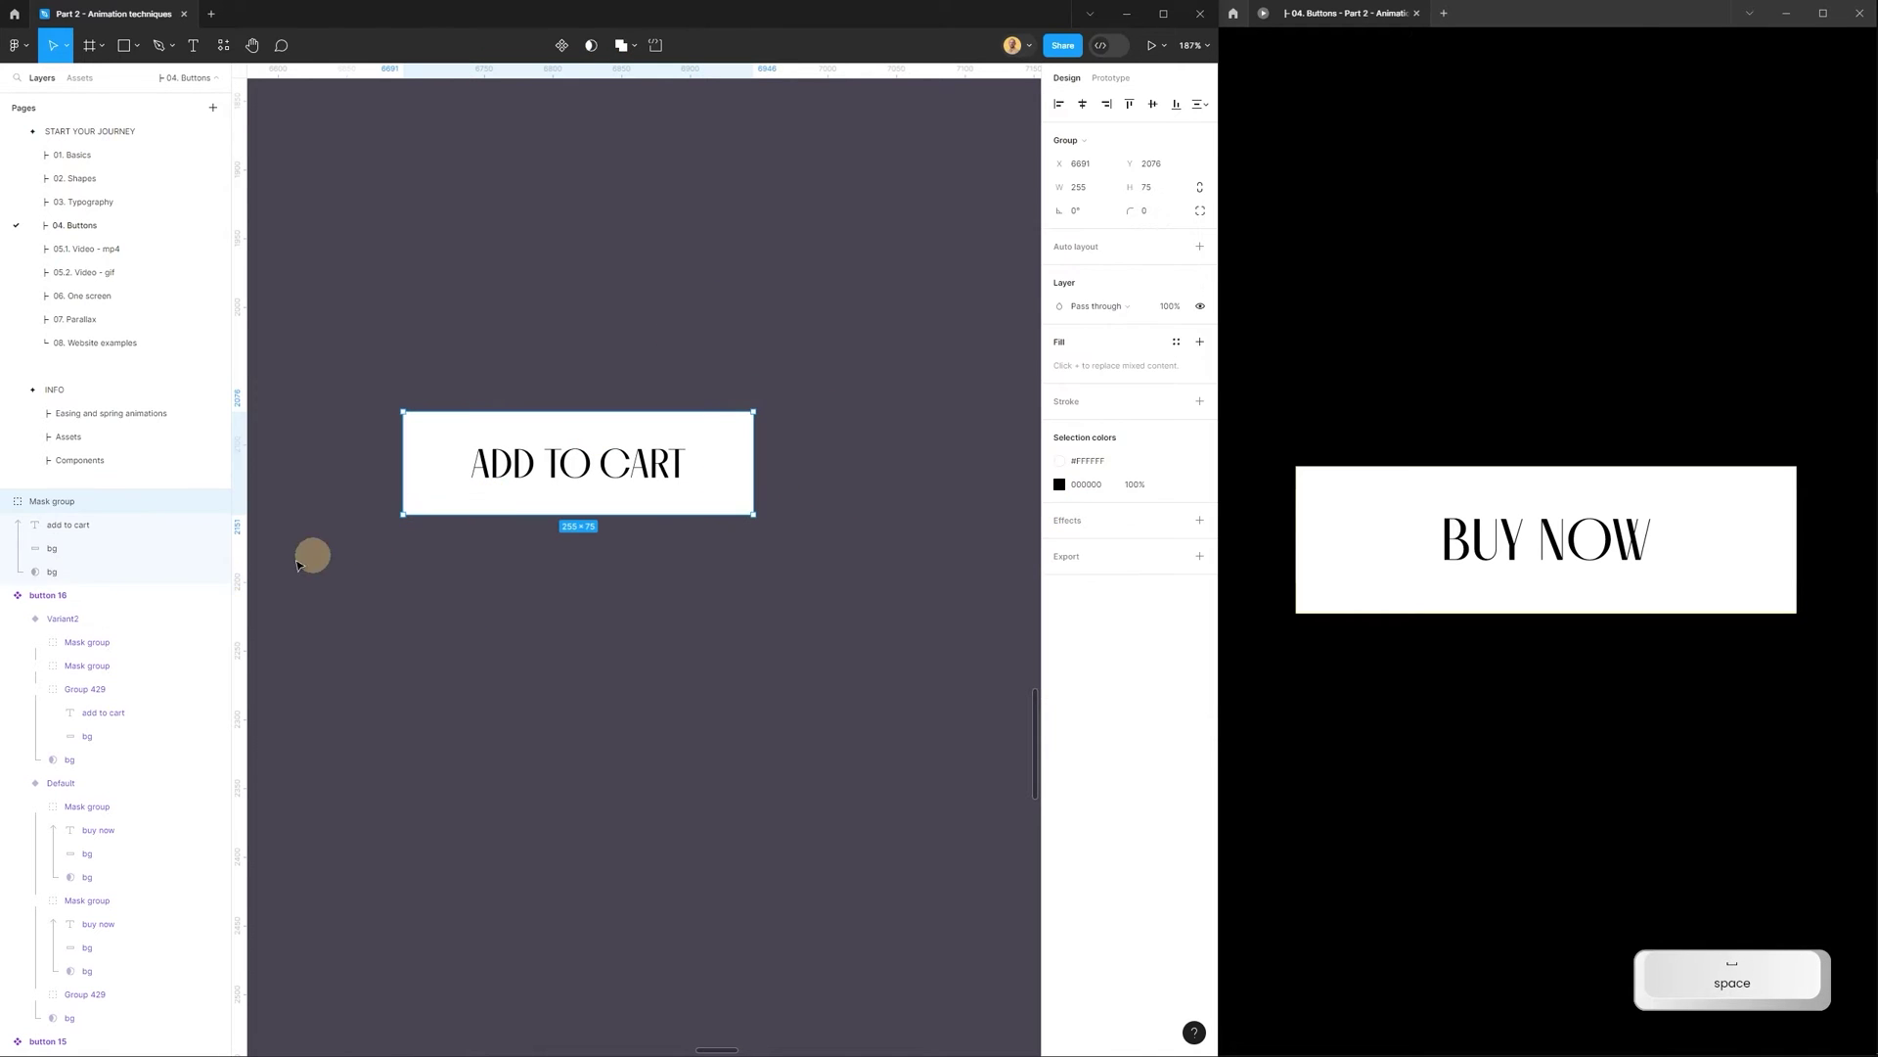
pyautogui.click(508, 638)
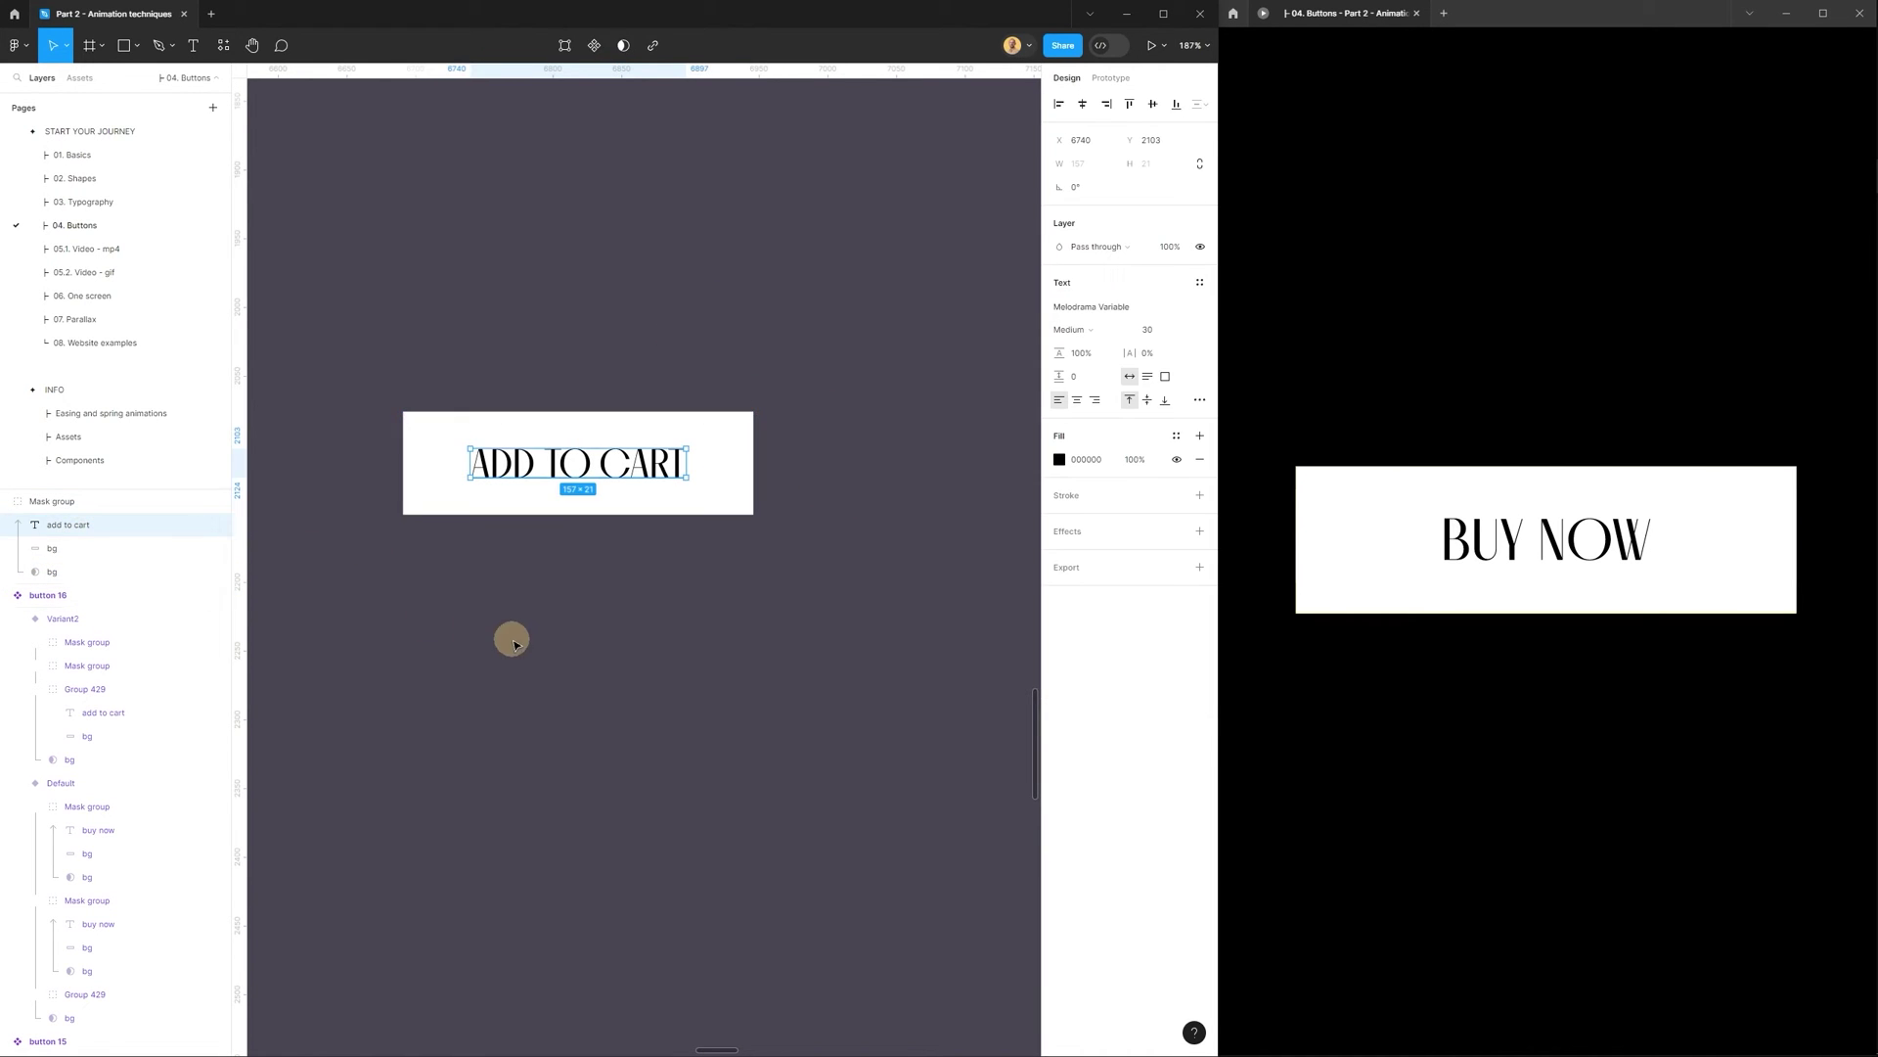
pyautogui.moveTo(541, 625); pyautogui.dragTo(461, 587)
pyautogui.moveTo(361, 431); pyautogui.dragTo(742, 446)
pyautogui.click(607, 615)
pyautogui.moveTo(735, 557); pyautogui.dragTo(710, 554)
# Resize the left mask group's shape so only the top half of the text shows.
pyautogui.click(623, 432)
pyautogui.doubleClick(620, 444)
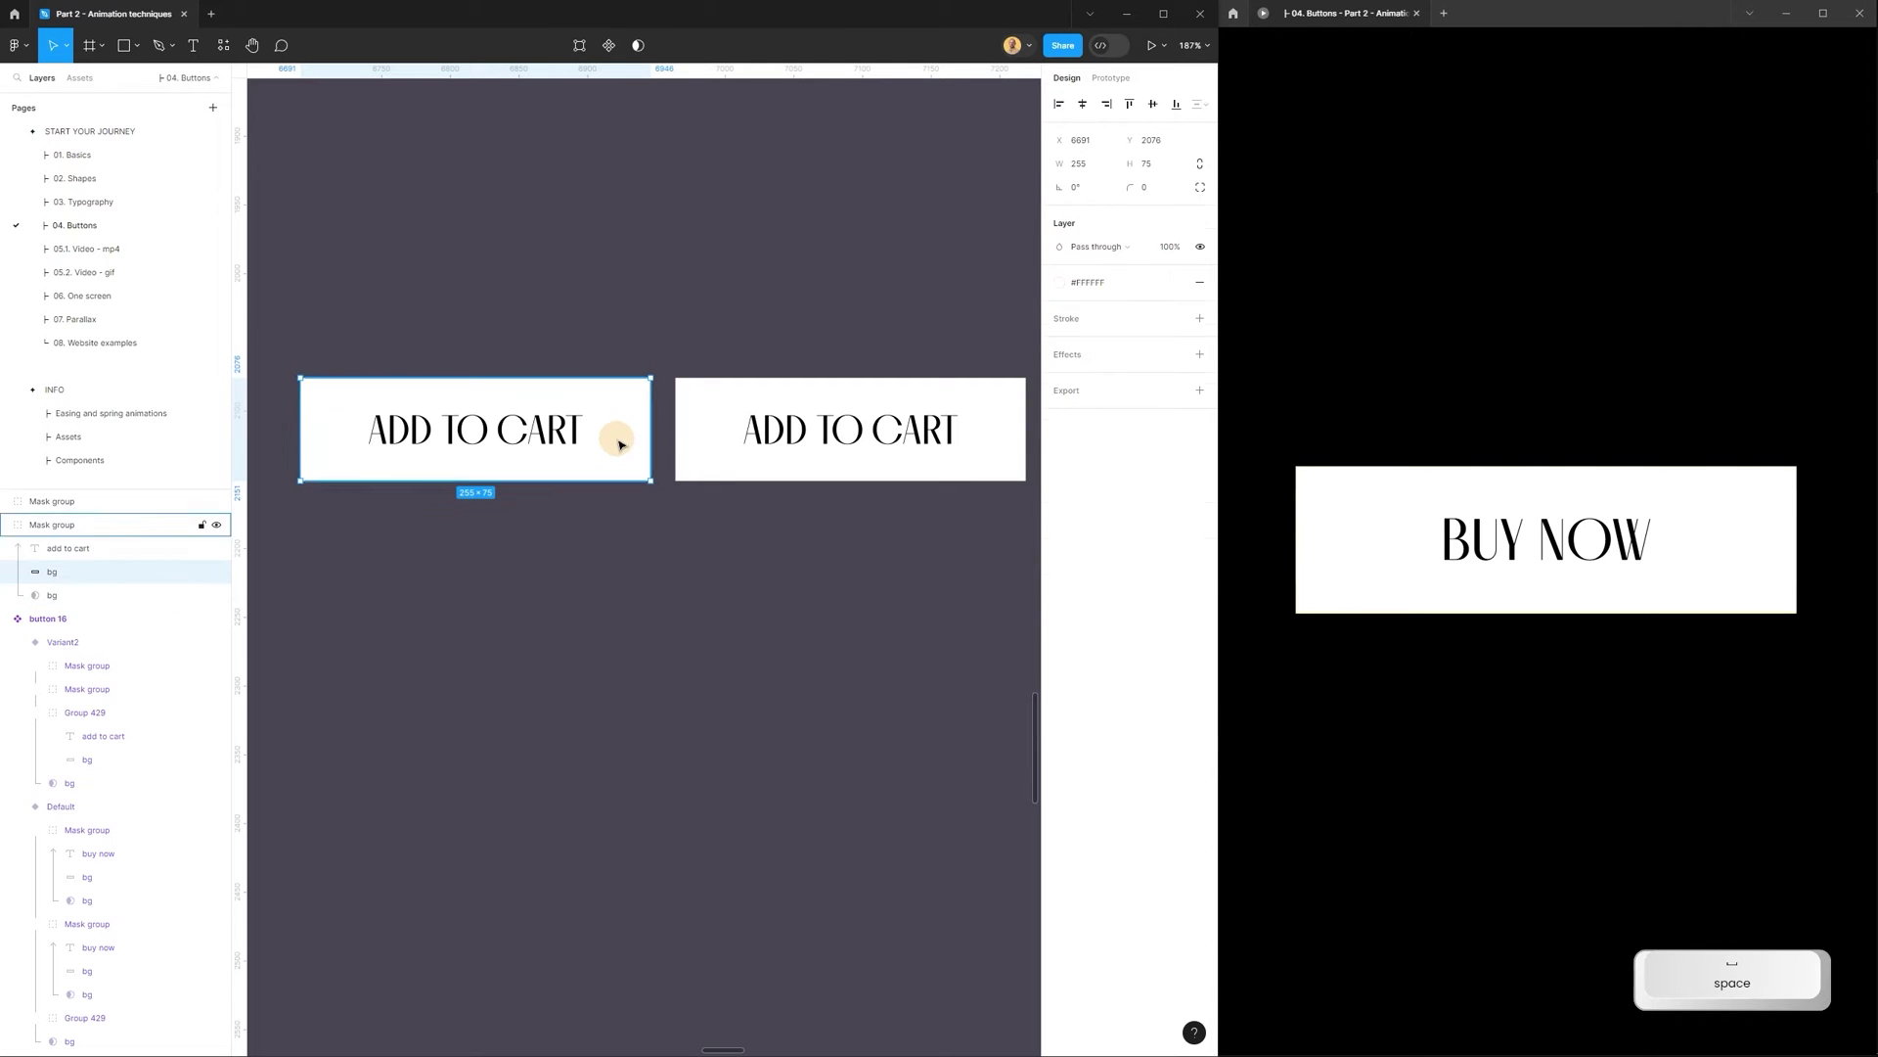
pyautogui.click(73, 597)
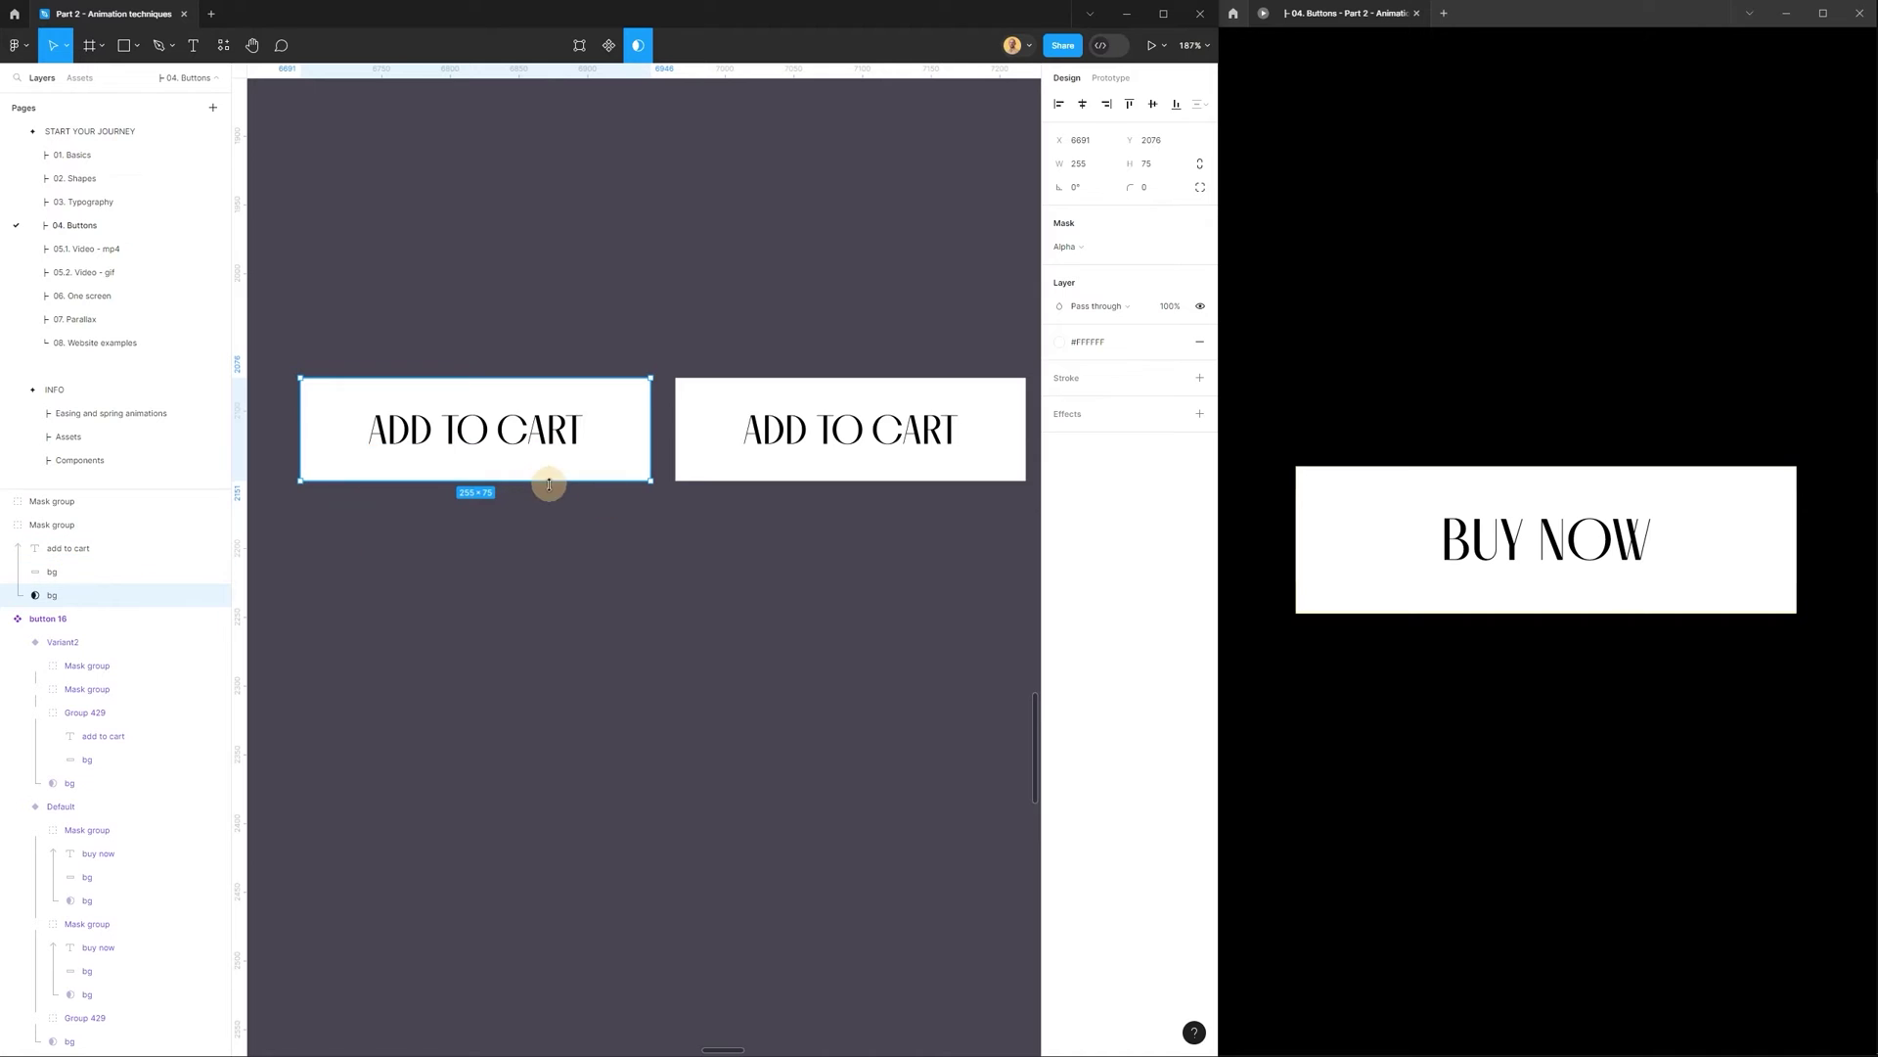
pyautogui.scroll(5, 671, 450)
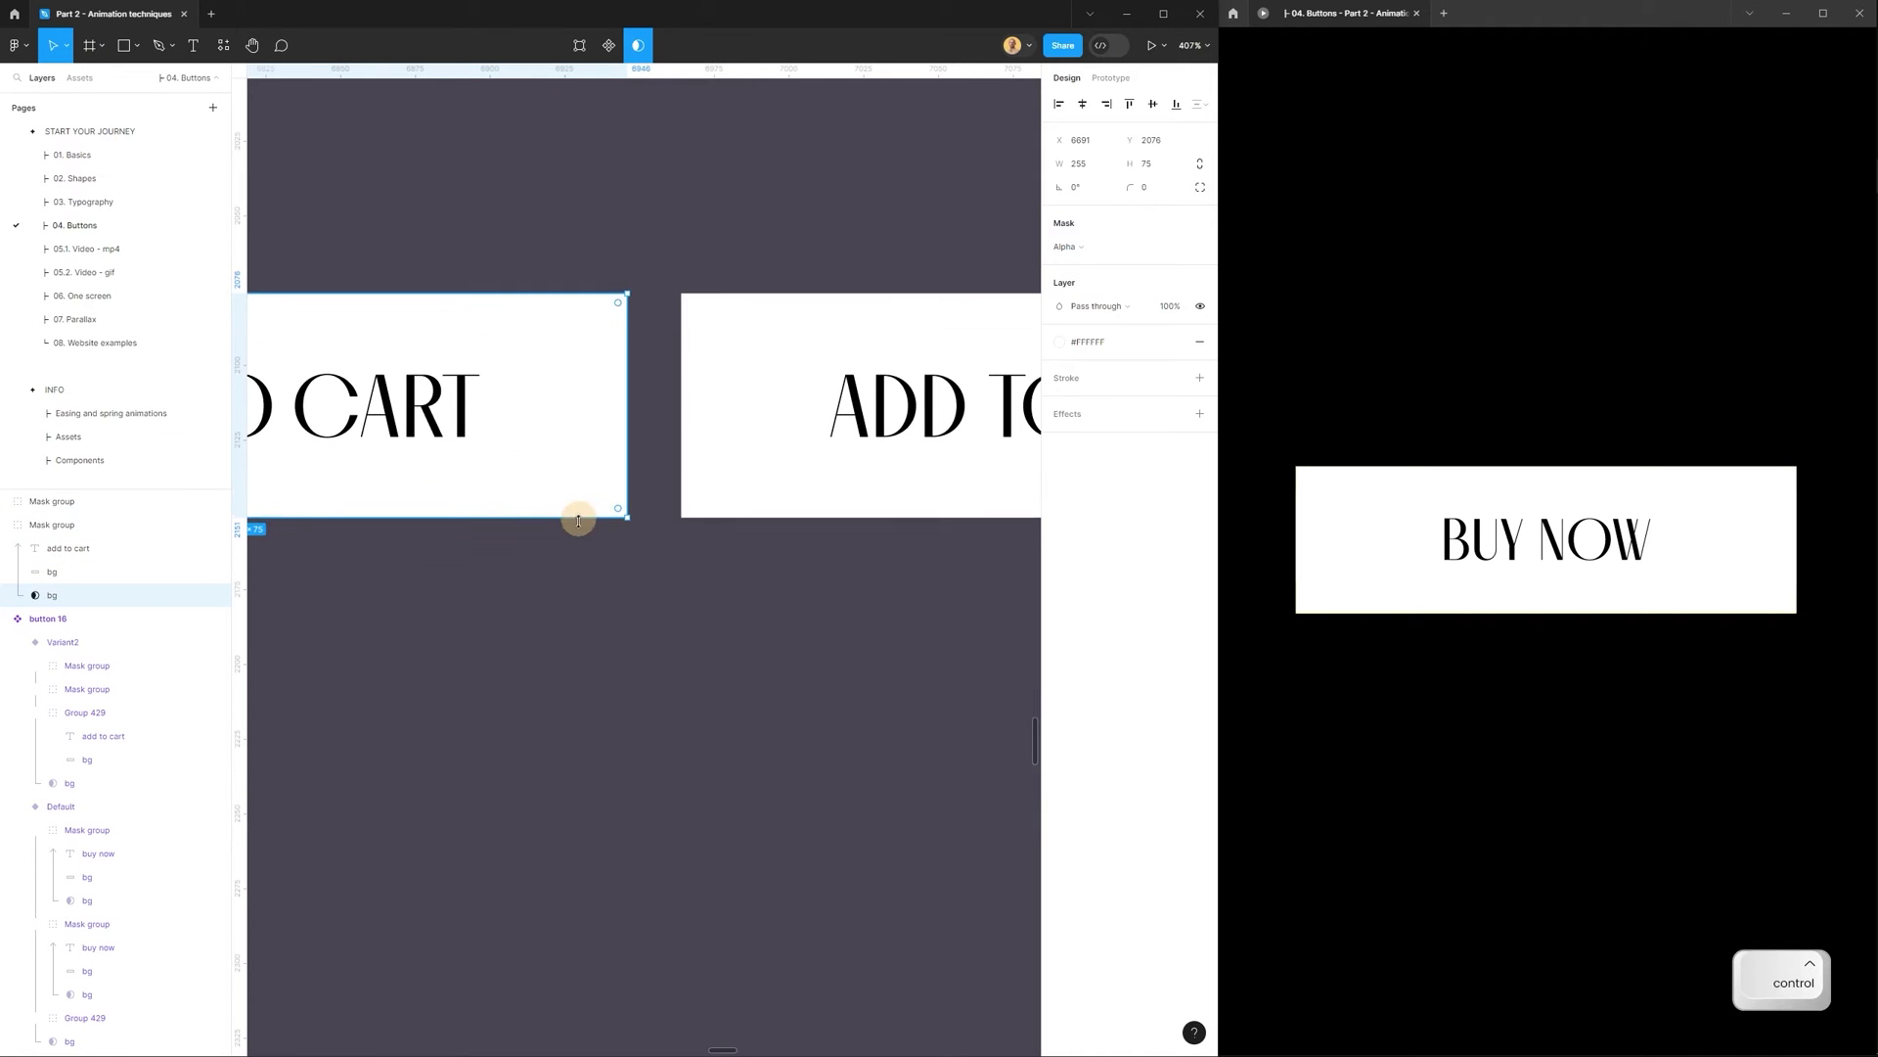
pyautogui.moveTo(579, 521); pyautogui.dragTo(568, 406)
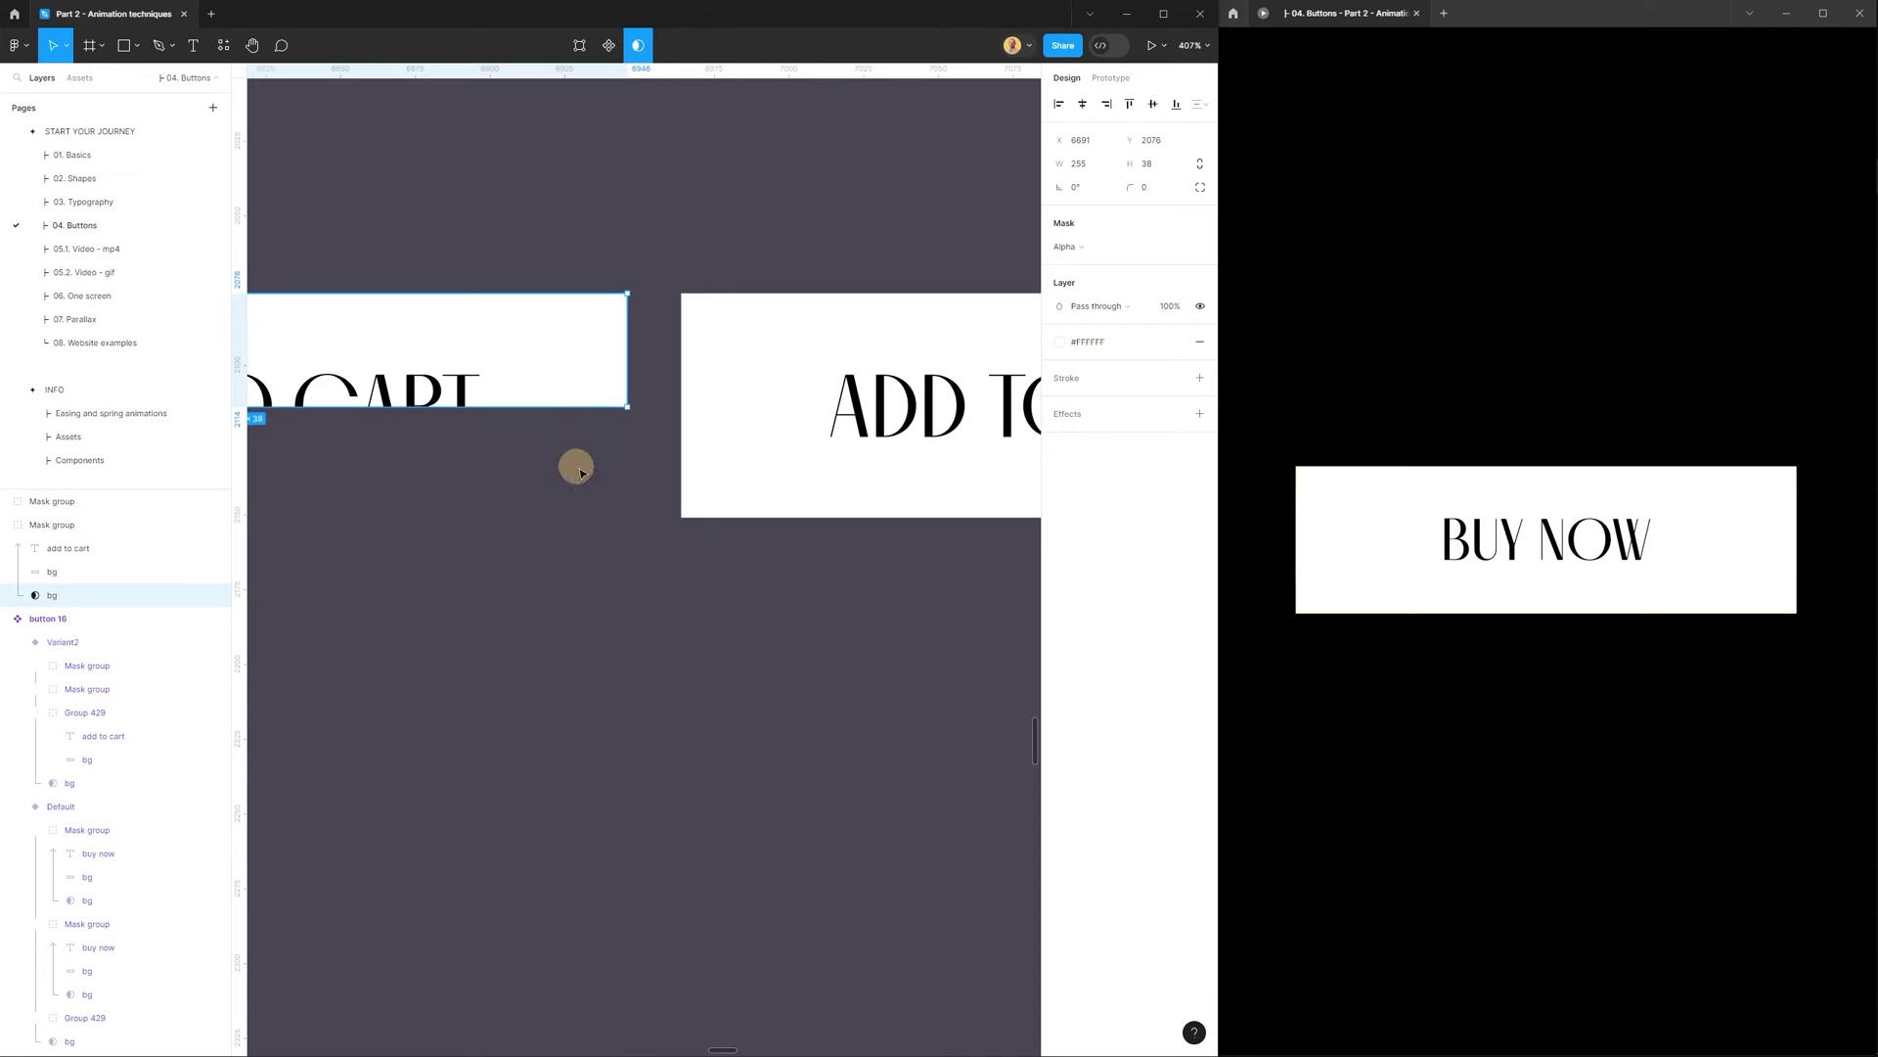
# Select the right copy's mask shape and line the bottom-half copy up under the top half.
pyautogui.click(759, 418)
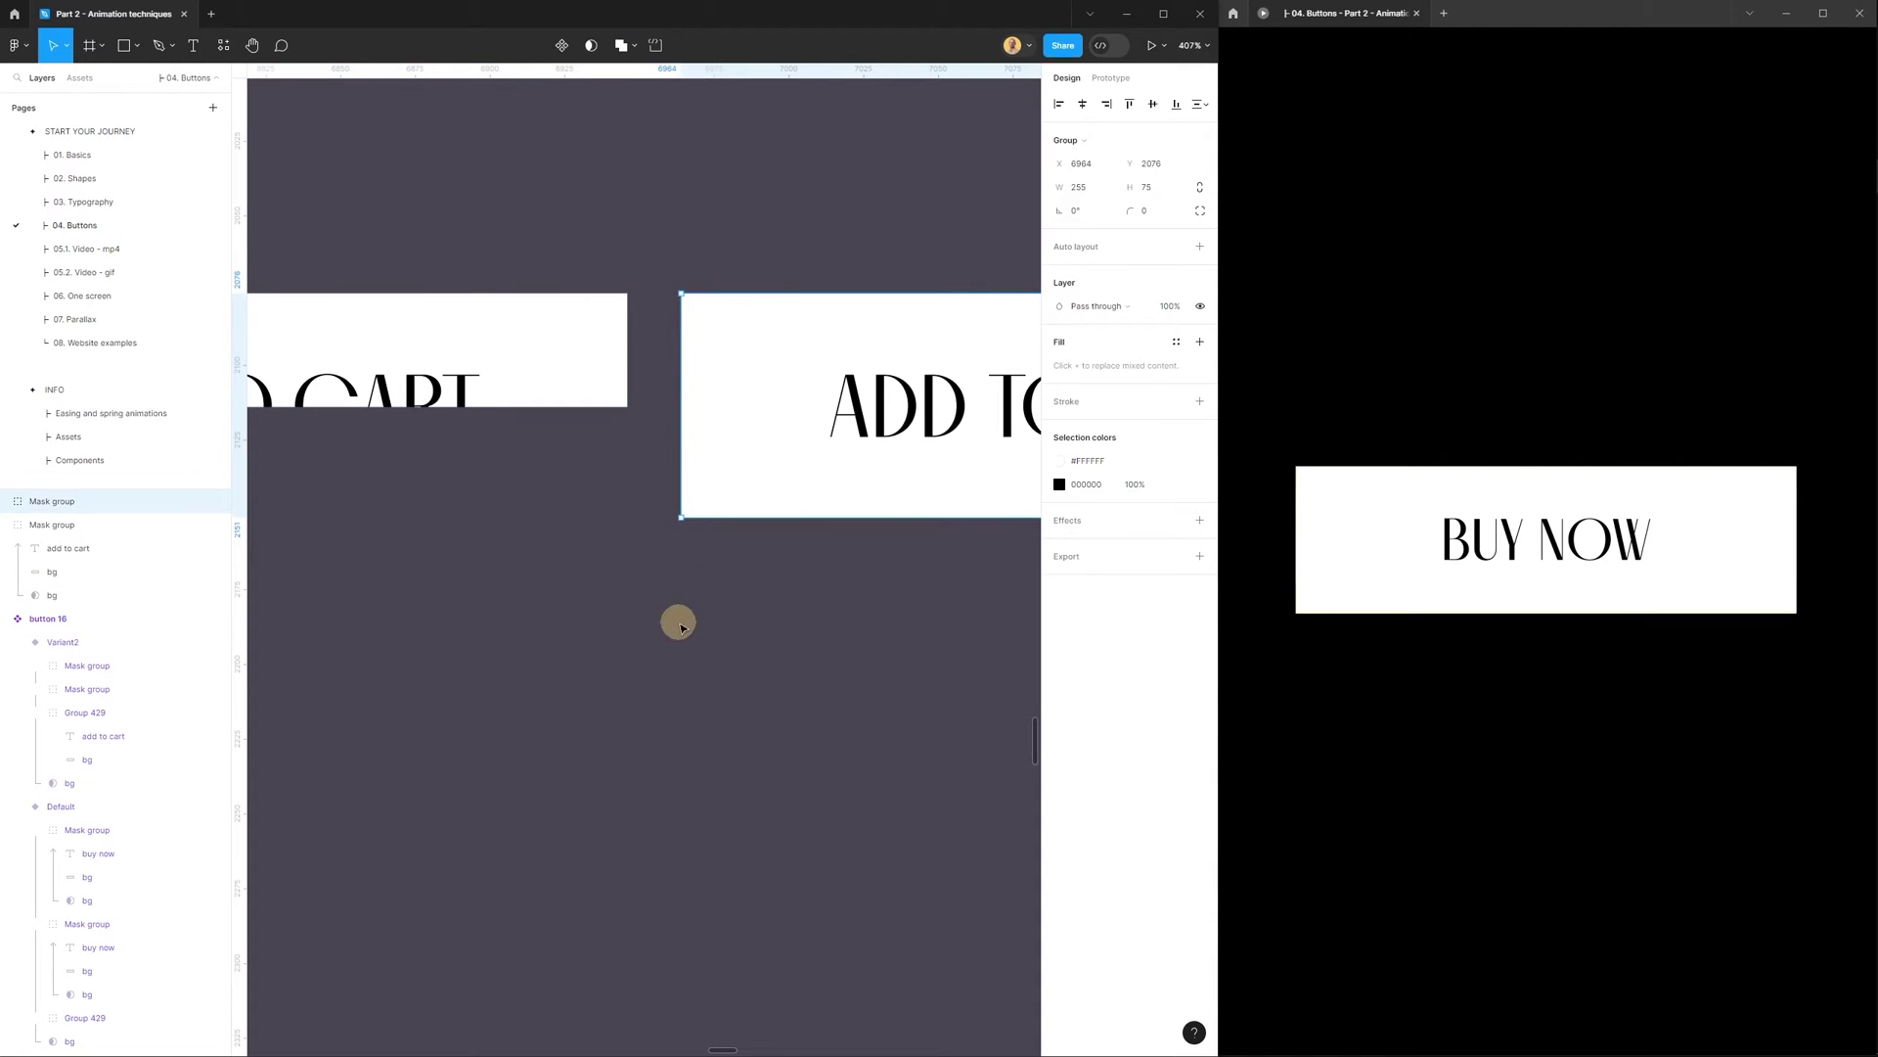
pyautogui.click(6, 501)
pyautogui.click(62, 571)
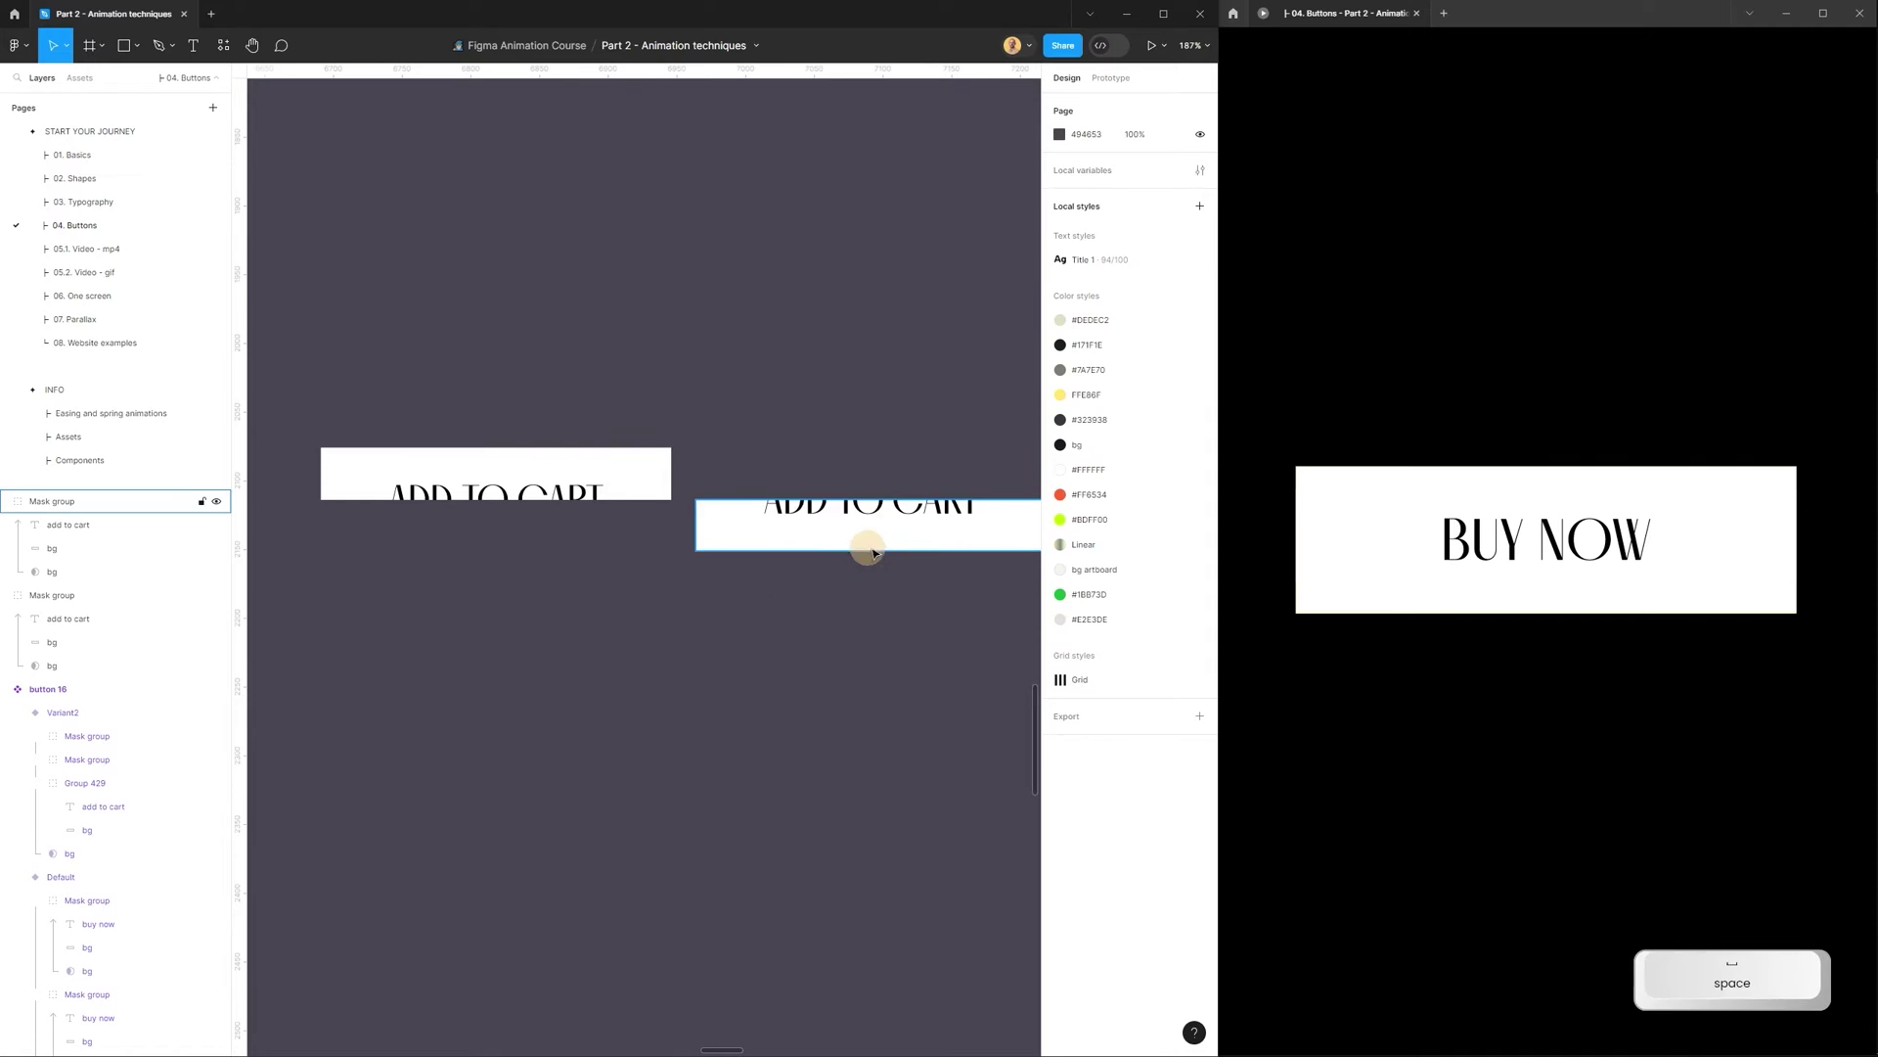
pyautogui.moveTo(874, 542); pyautogui.dragTo(557, 537)
pyautogui.scroll(2, 381, 554)
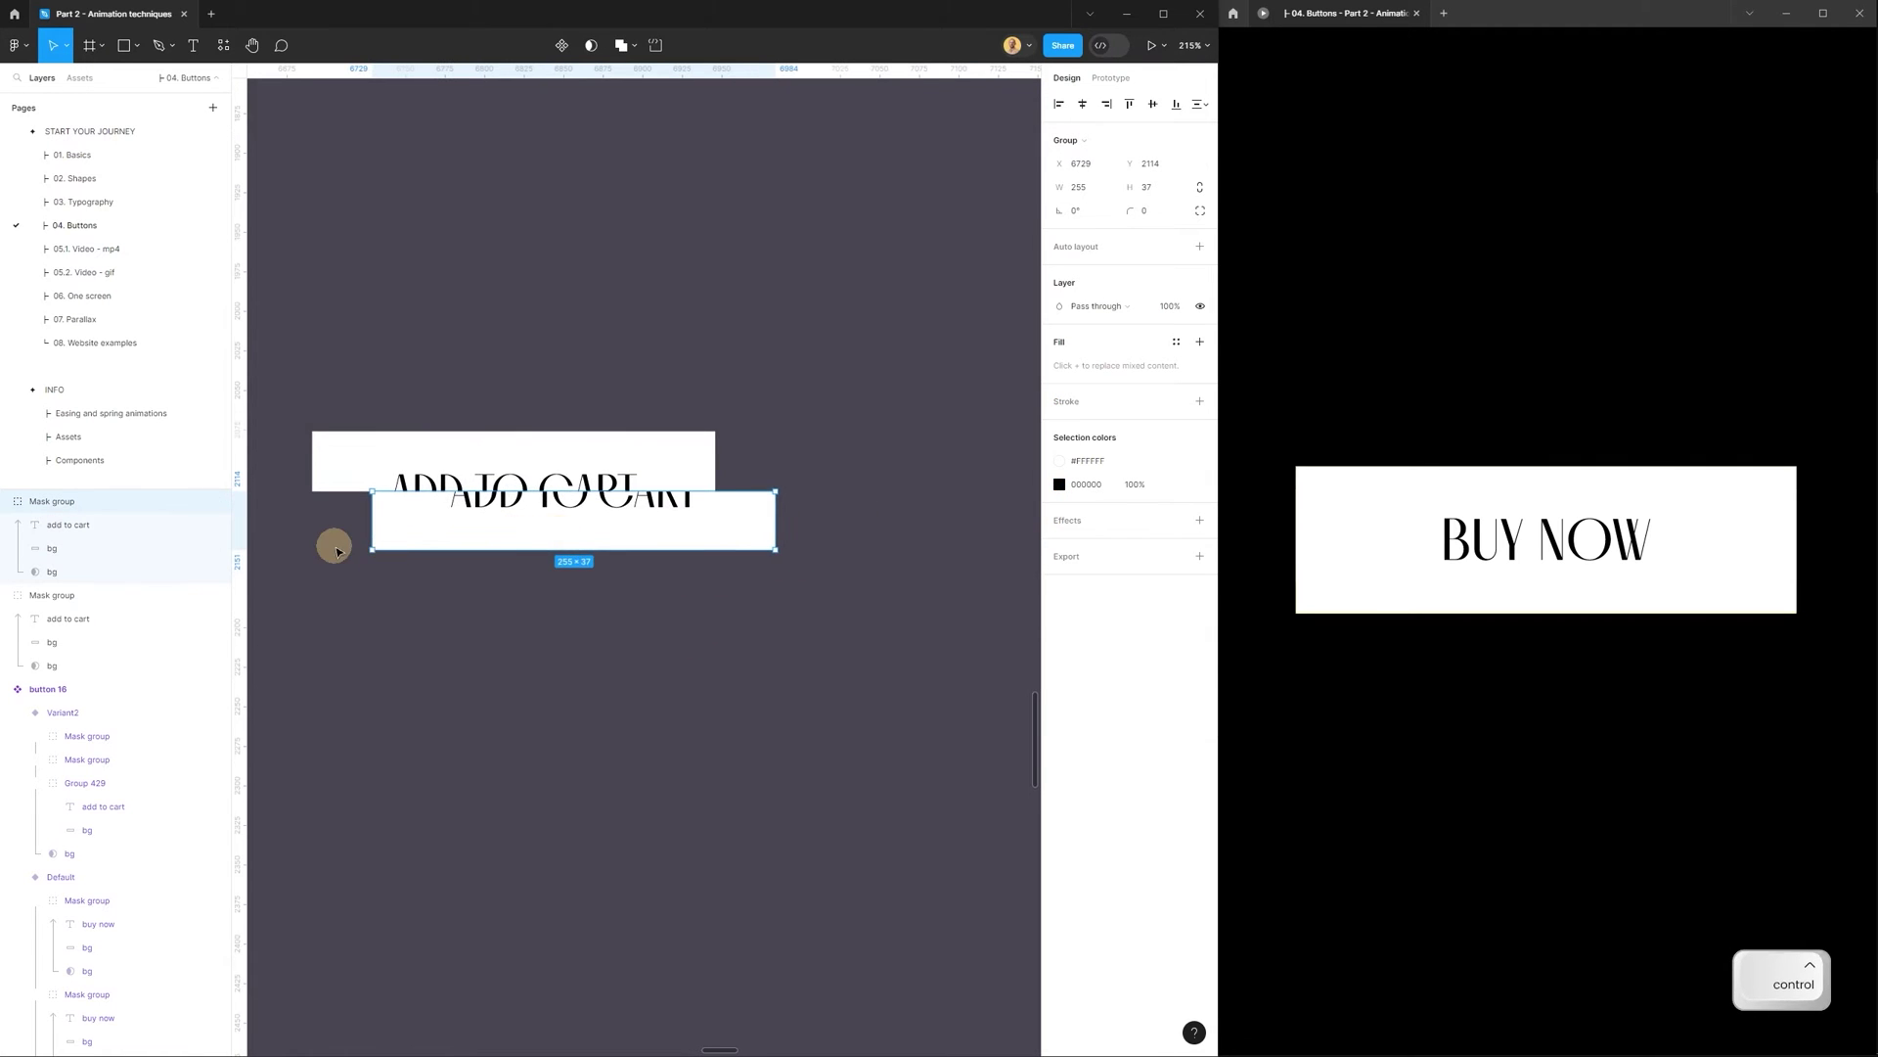
pyautogui.scroll(4, 575, 576)
pyautogui.moveTo(693, 511); pyautogui.dragTo(594, 522)
# Select both halves to check alignment, then select only the bottom-half mask group.
pyautogui.click(634, 625)
pyautogui.scroll(-1, 614, 591)
pyautogui.scroll(-6, 613, 590)
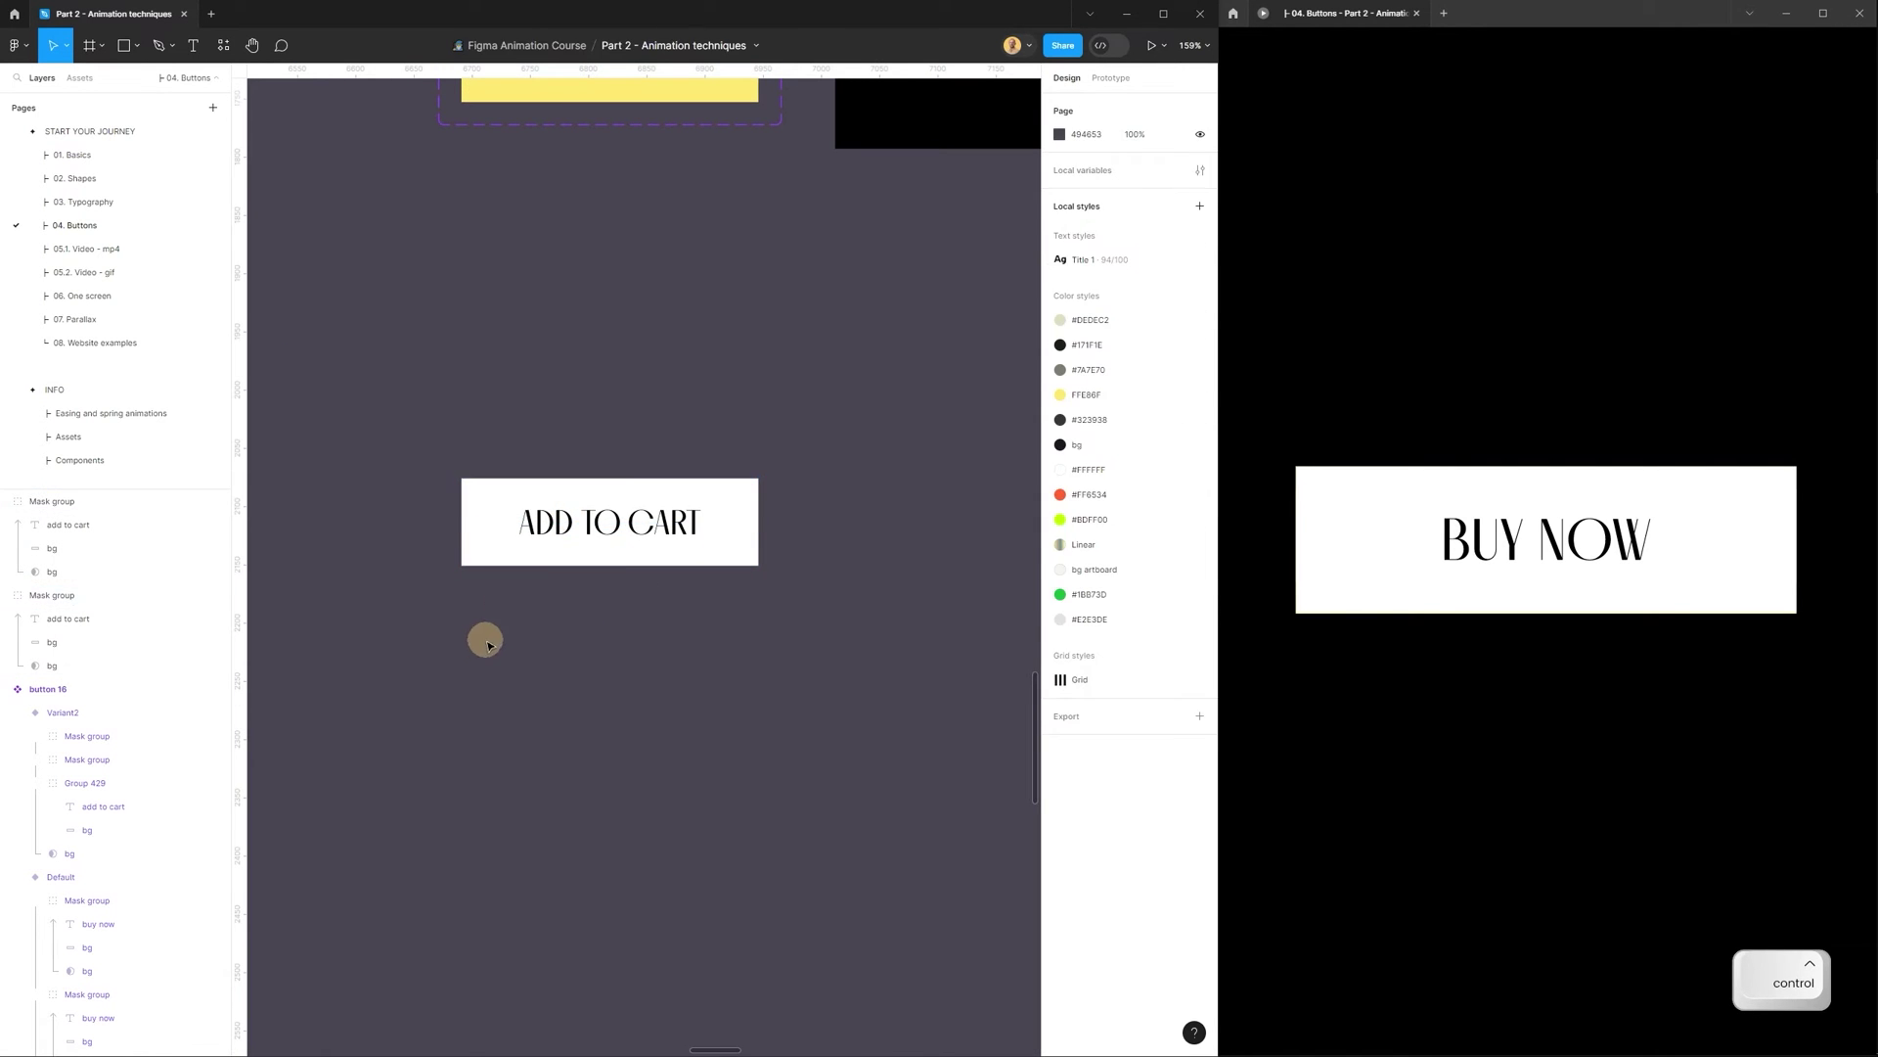
pyautogui.moveTo(486, 636); pyautogui.dragTo(727, 504)
pyautogui.click(793, 486)
pyautogui.click(646, 507)
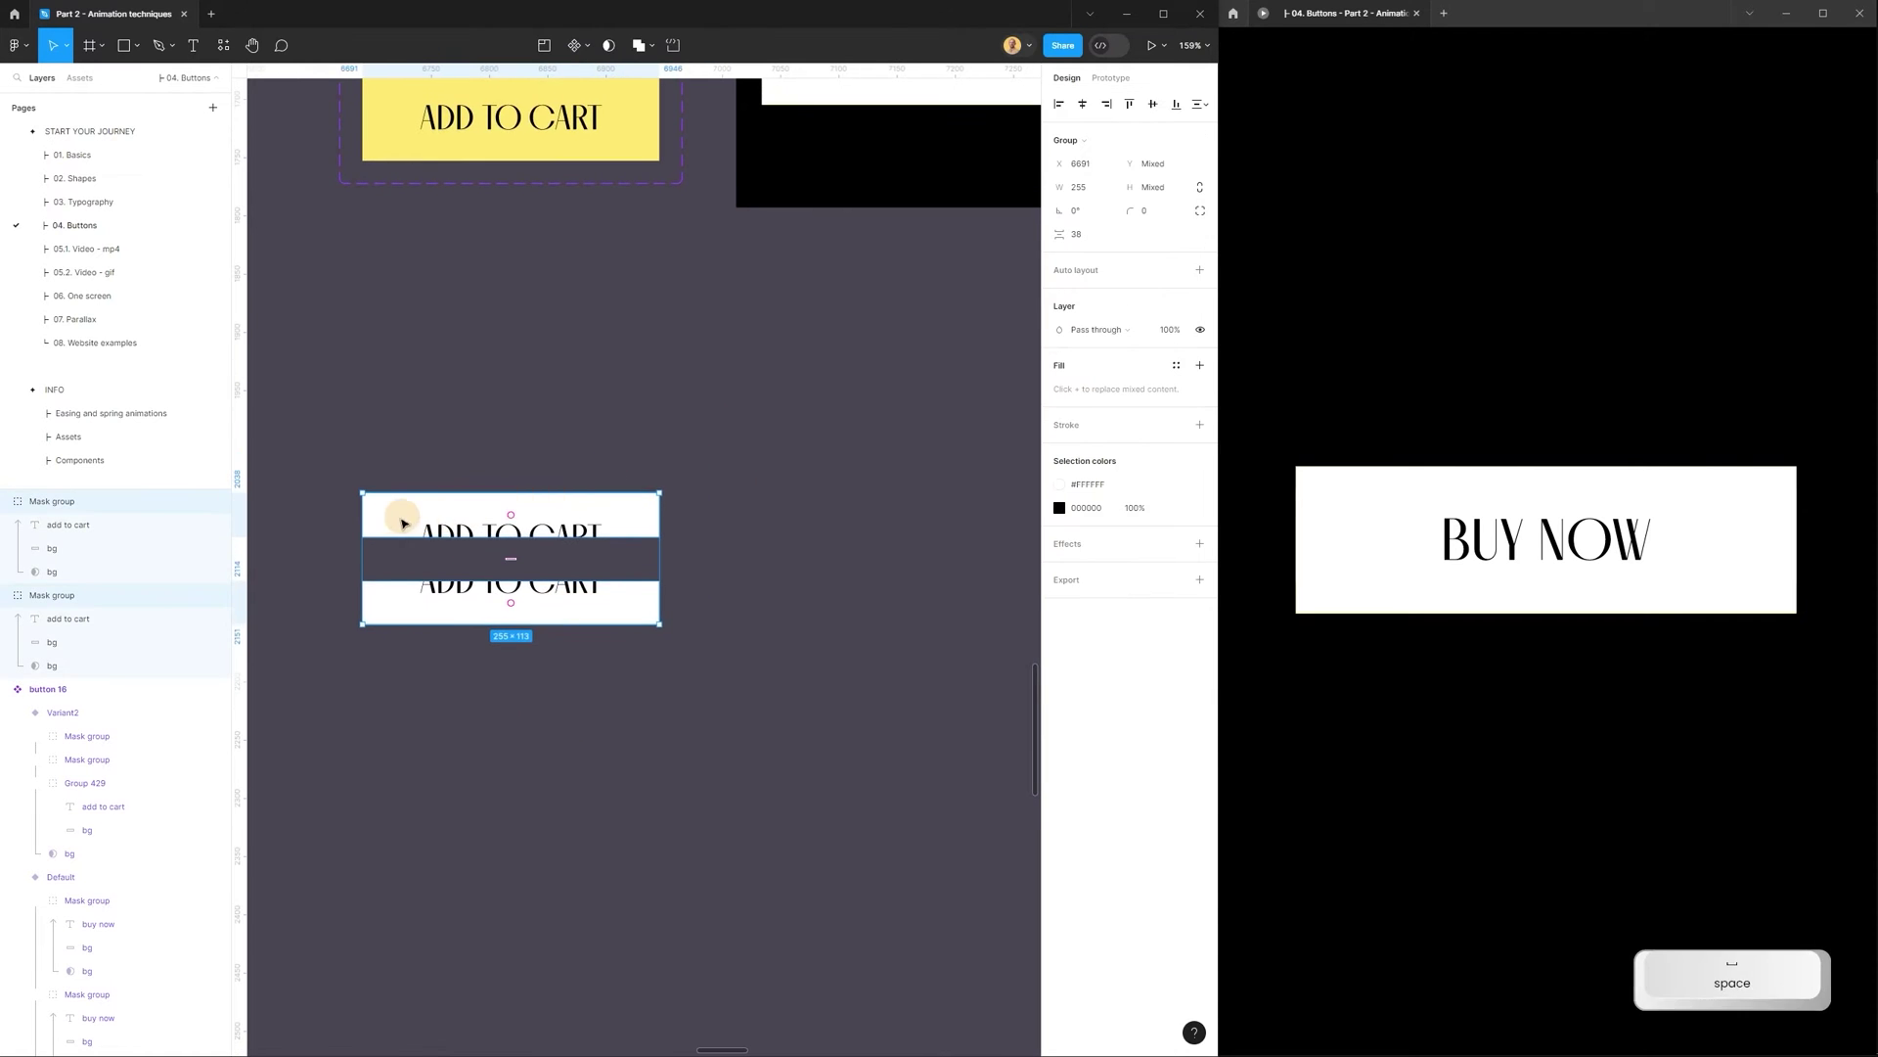
# Shift both button halves right and move the top half down to meet the bottom half.
pyautogui.moveTo(403, 522); pyautogui.dragTo(775, 555)
pyautogui.click(719, 557)
pyautogui.click(607, 431)
pyautogui.moveTo(571, 393); pyautogui.dragTo(630, 438)
# Draw a 27 × 40 rectangle on the yellow band with no fill and a 2-px black stroke.
pyautogui.keyDown('ctrl'); pyautogui.click(690, 180); pyautogui.keyUp('ctrl')
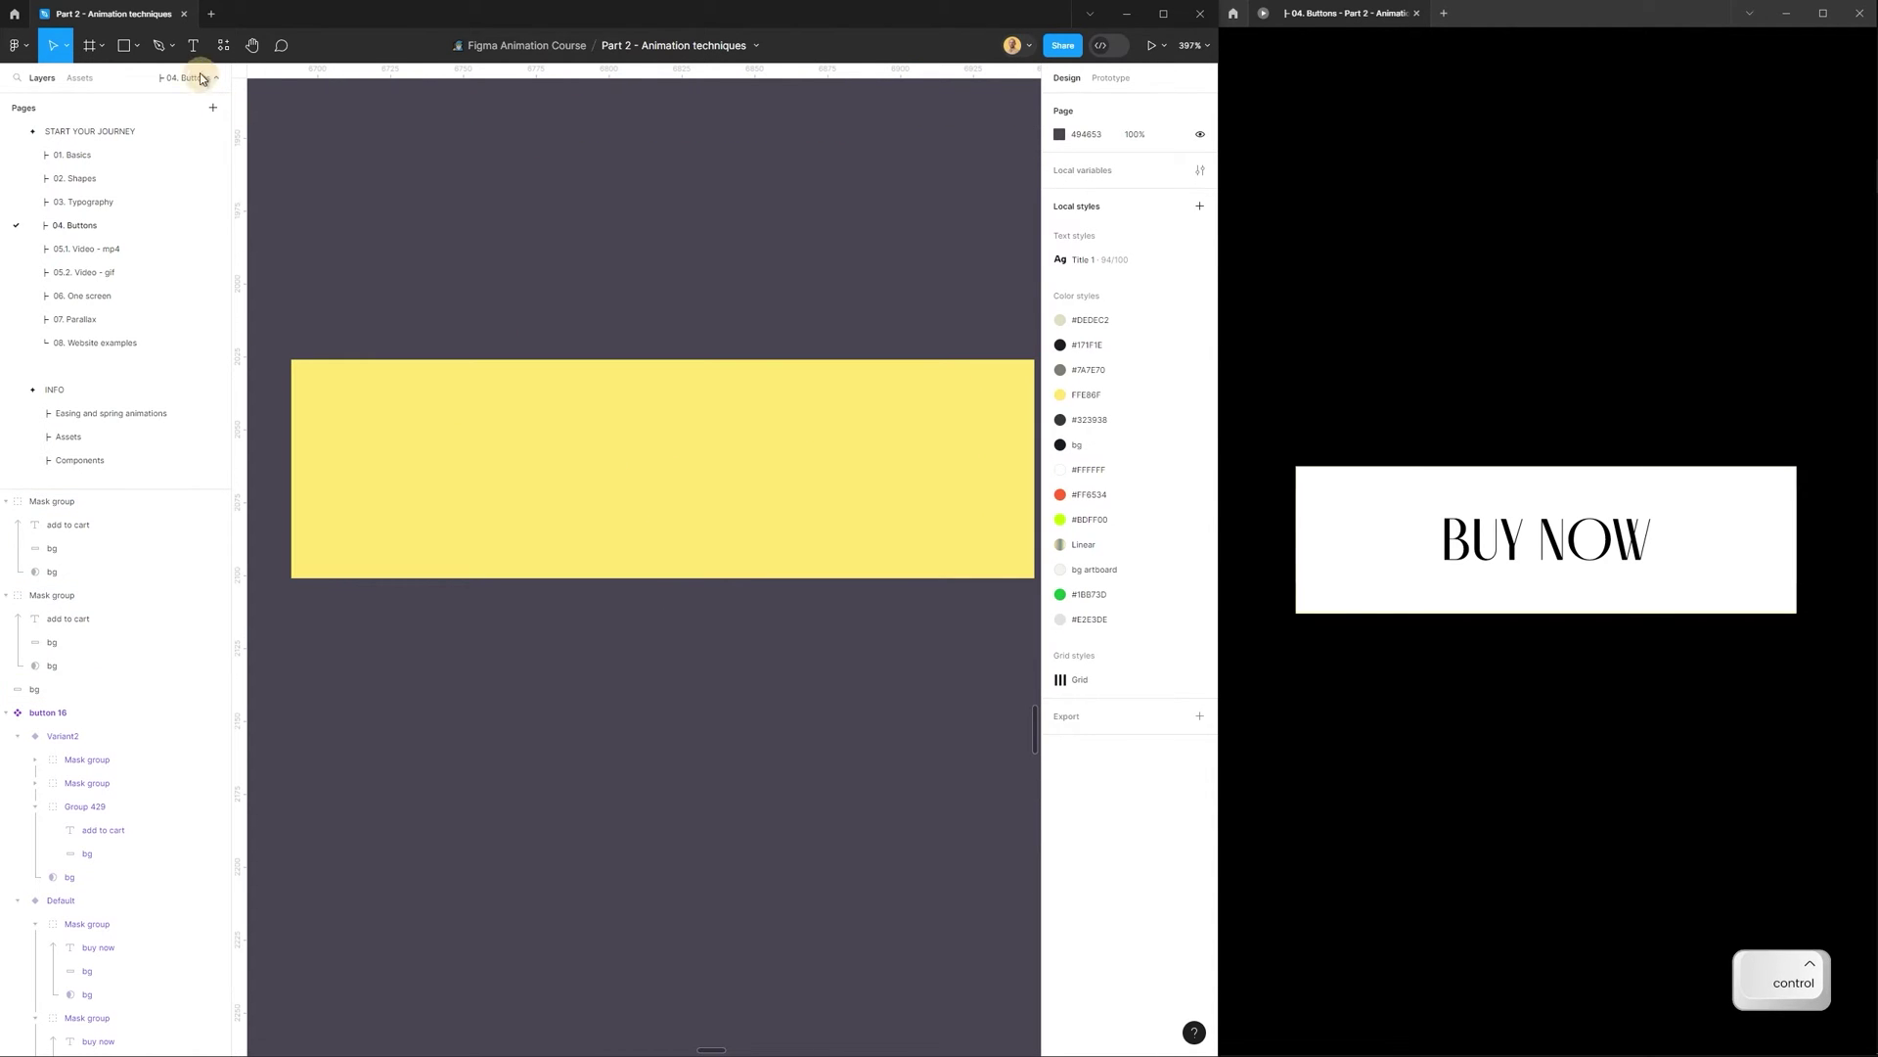
pyautogui.click(141, 49)
pyautogui.click(178, 143)
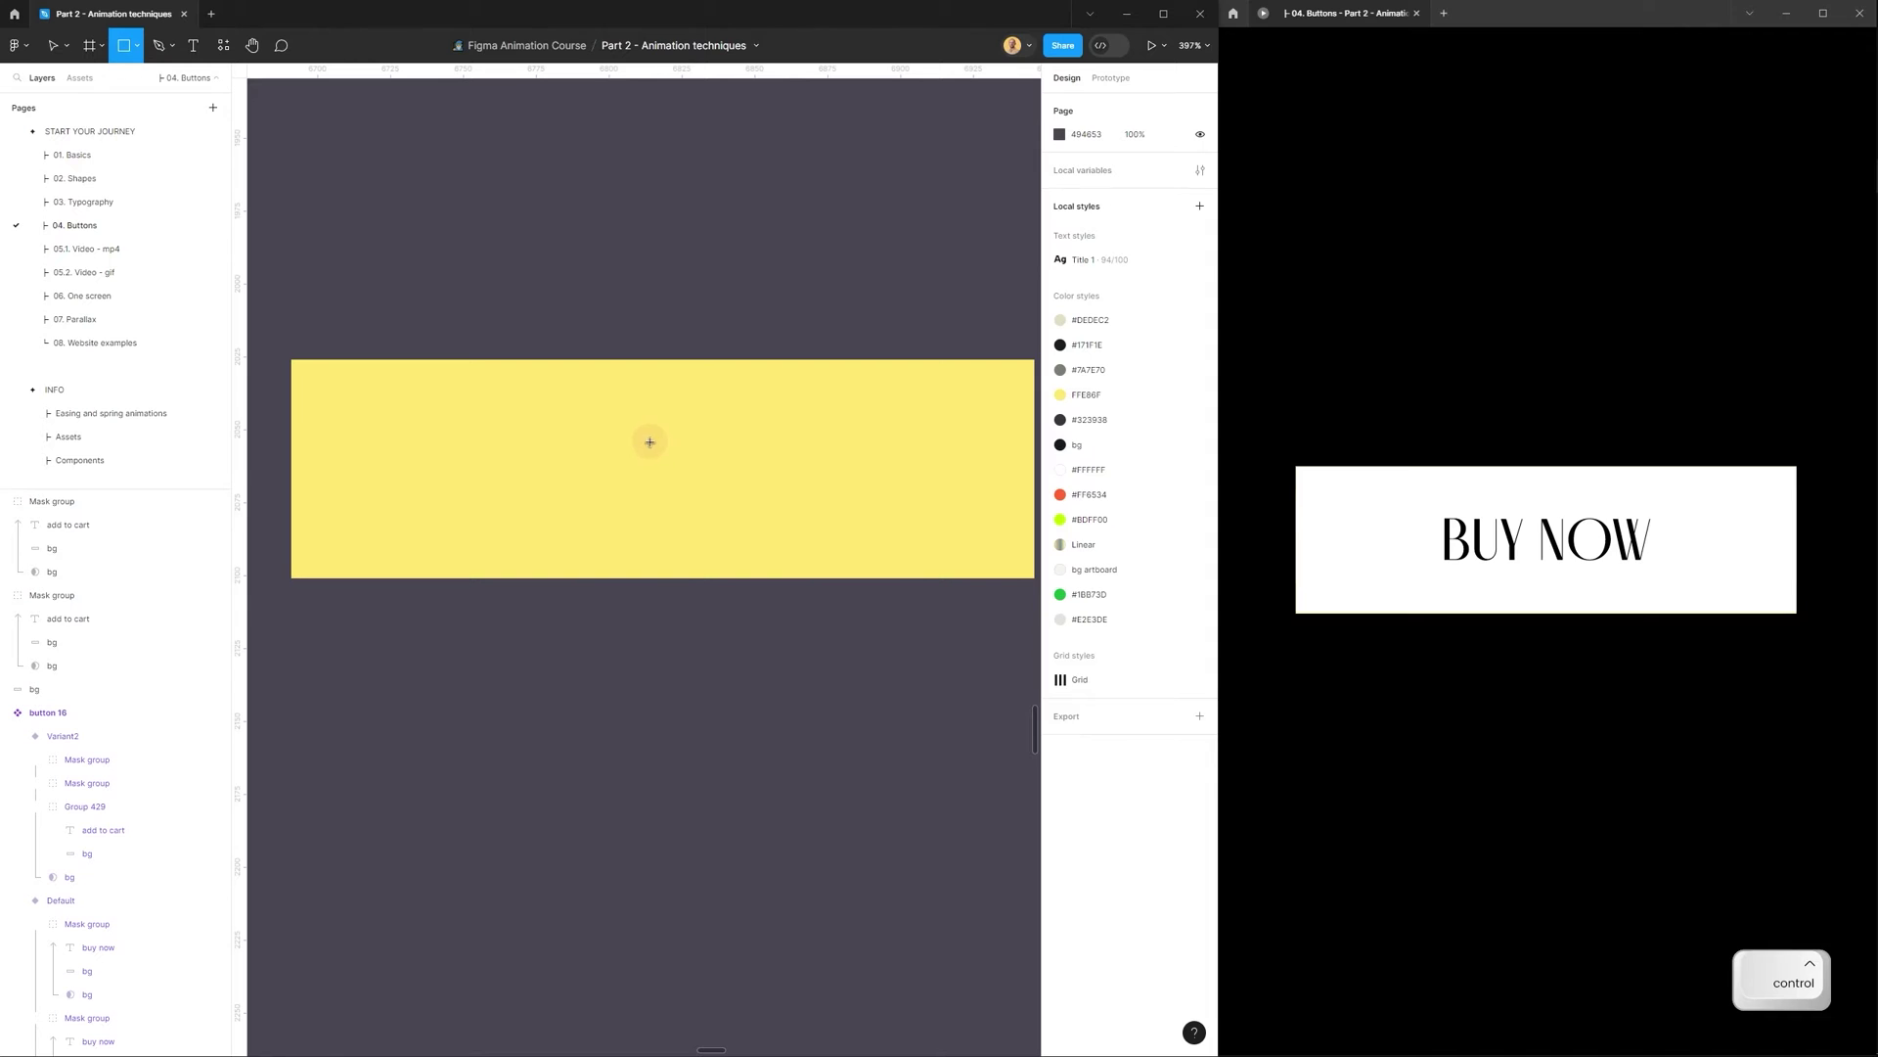
pyautogui.moveTo(632, 423); pyautogui.dragTo(711, 541)
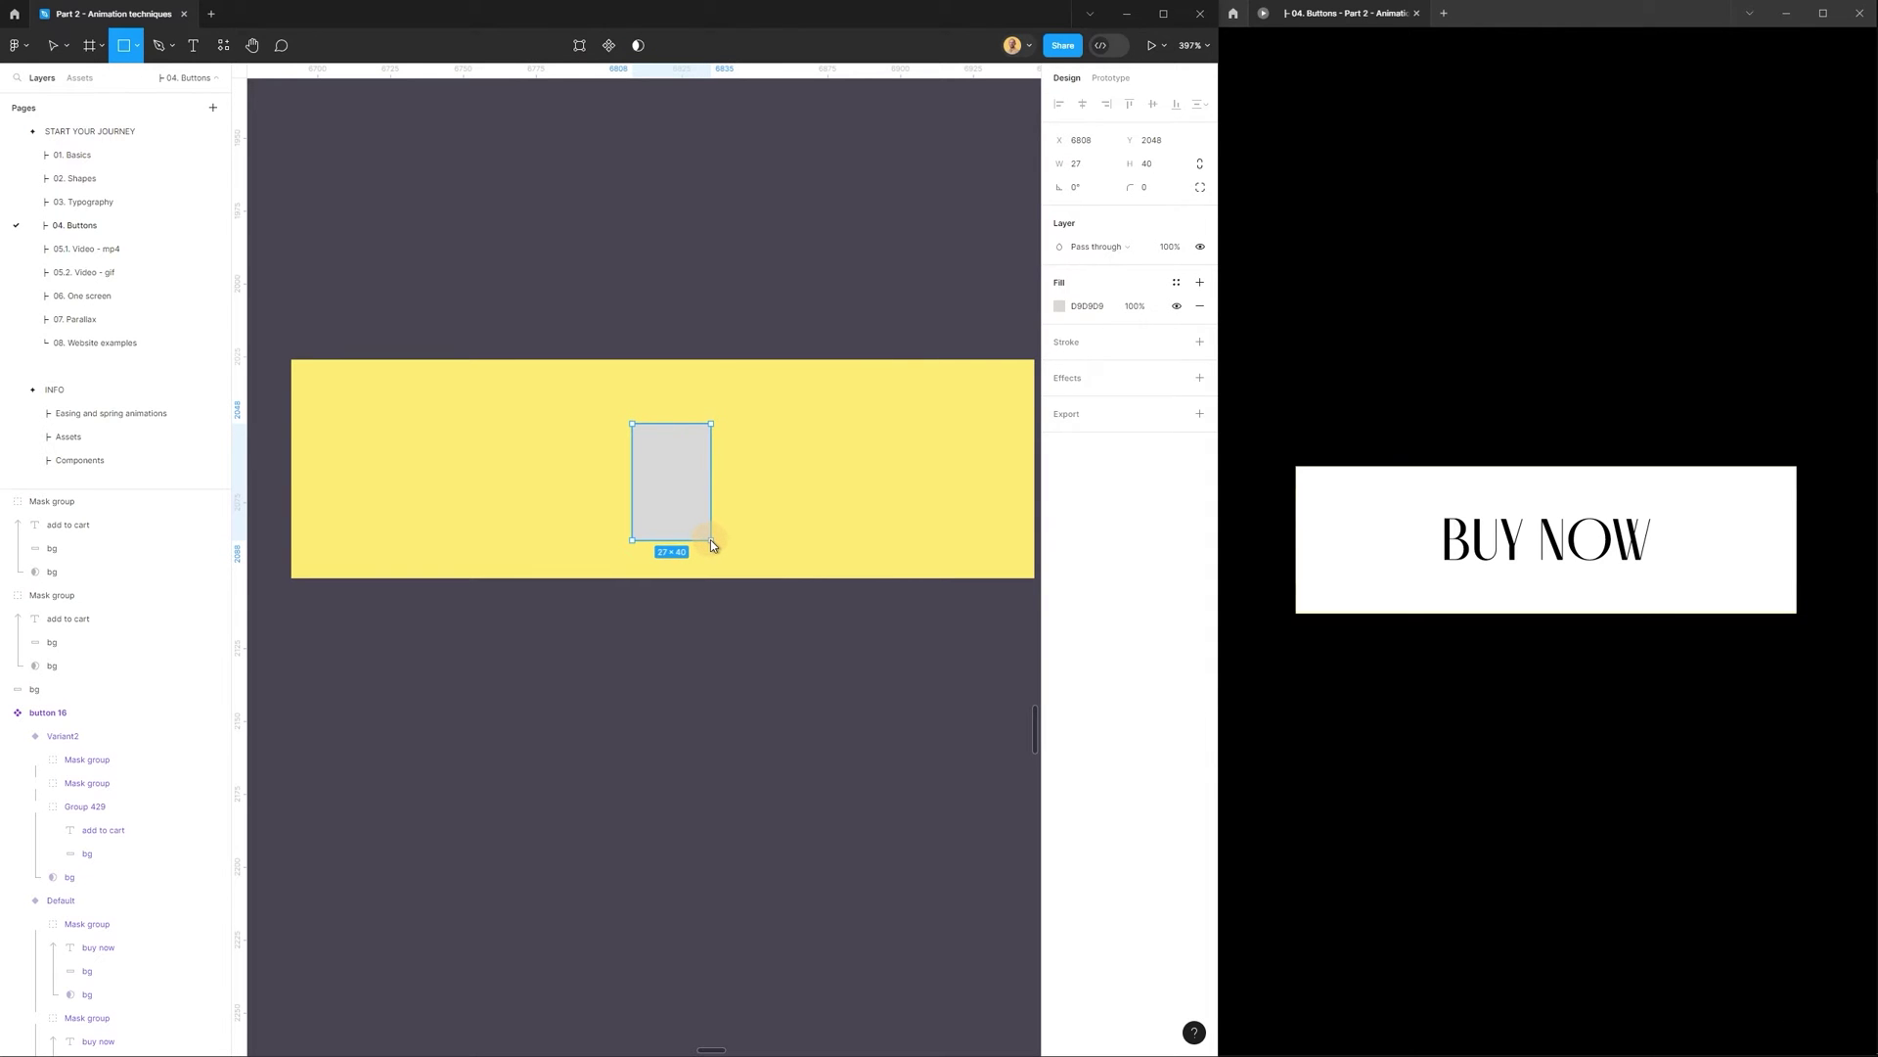
pyautogui.scroll(3, 740, 536)
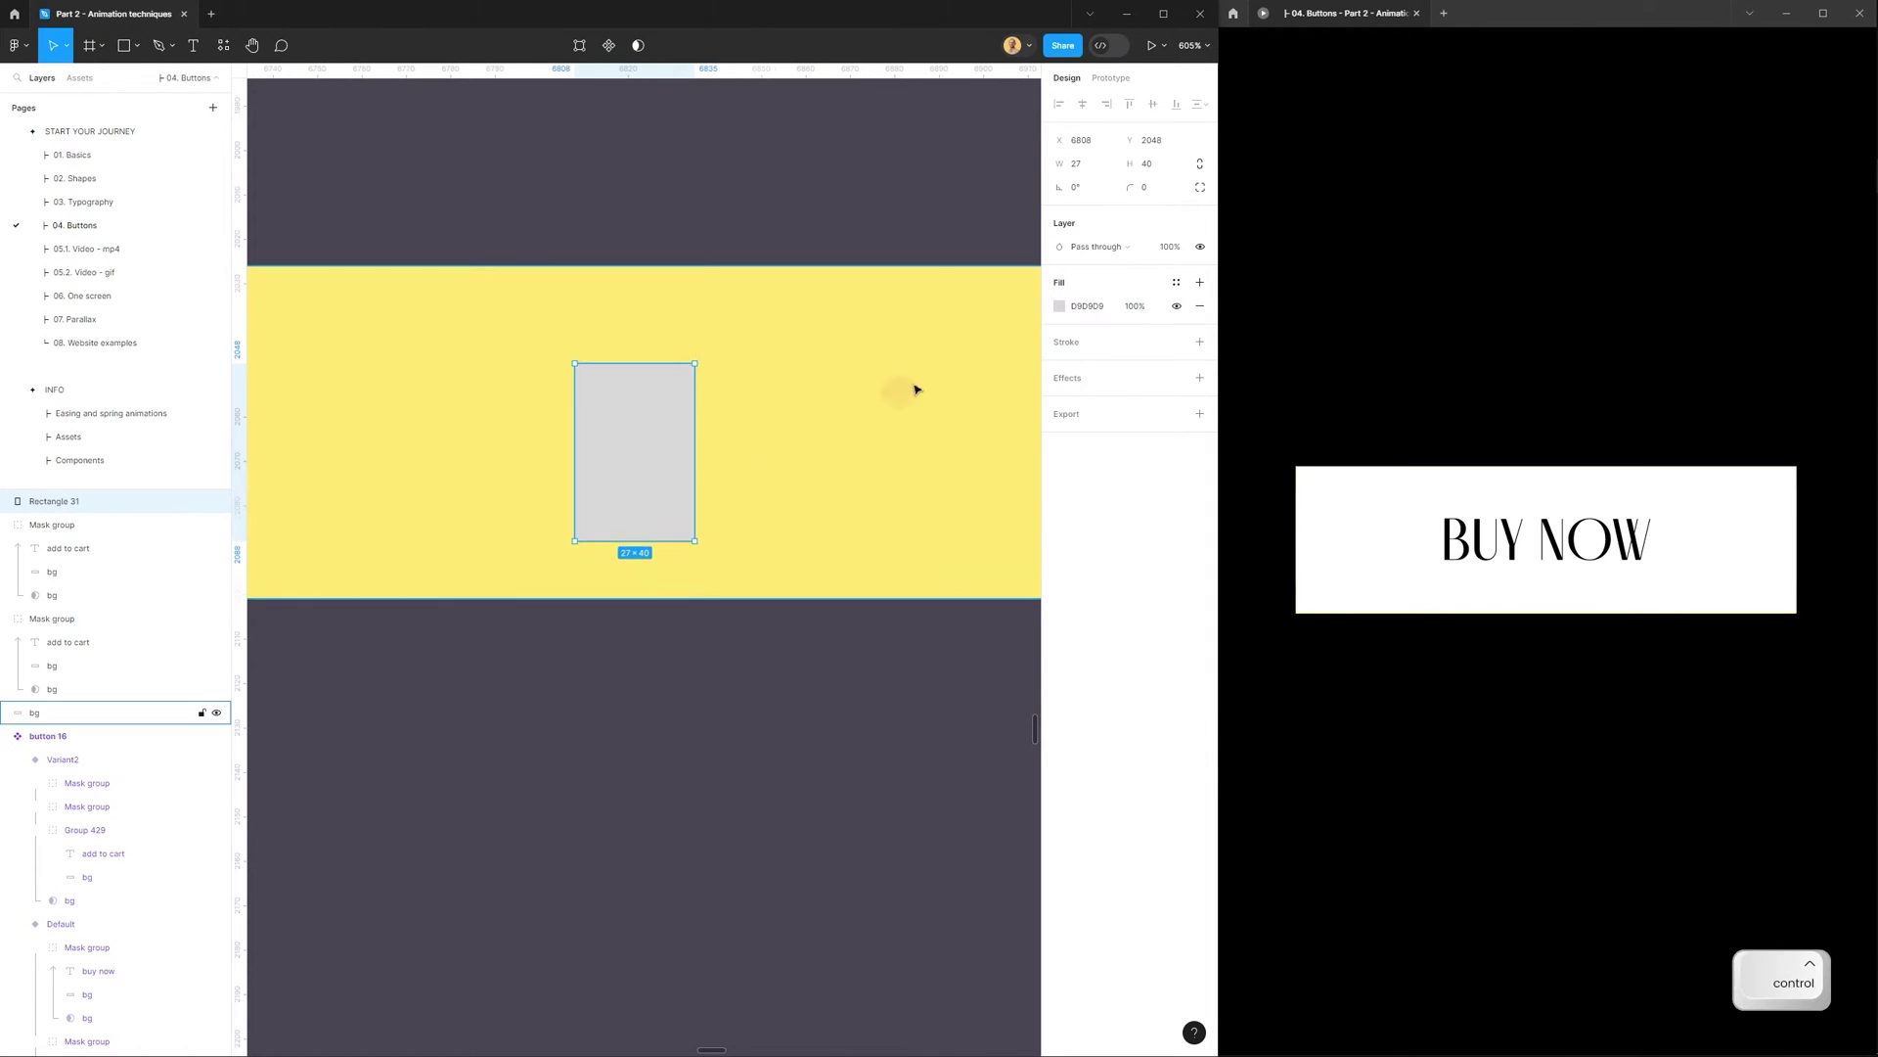
pyautogui.click(1202, 309)
pyautogui.click(1082, 323)
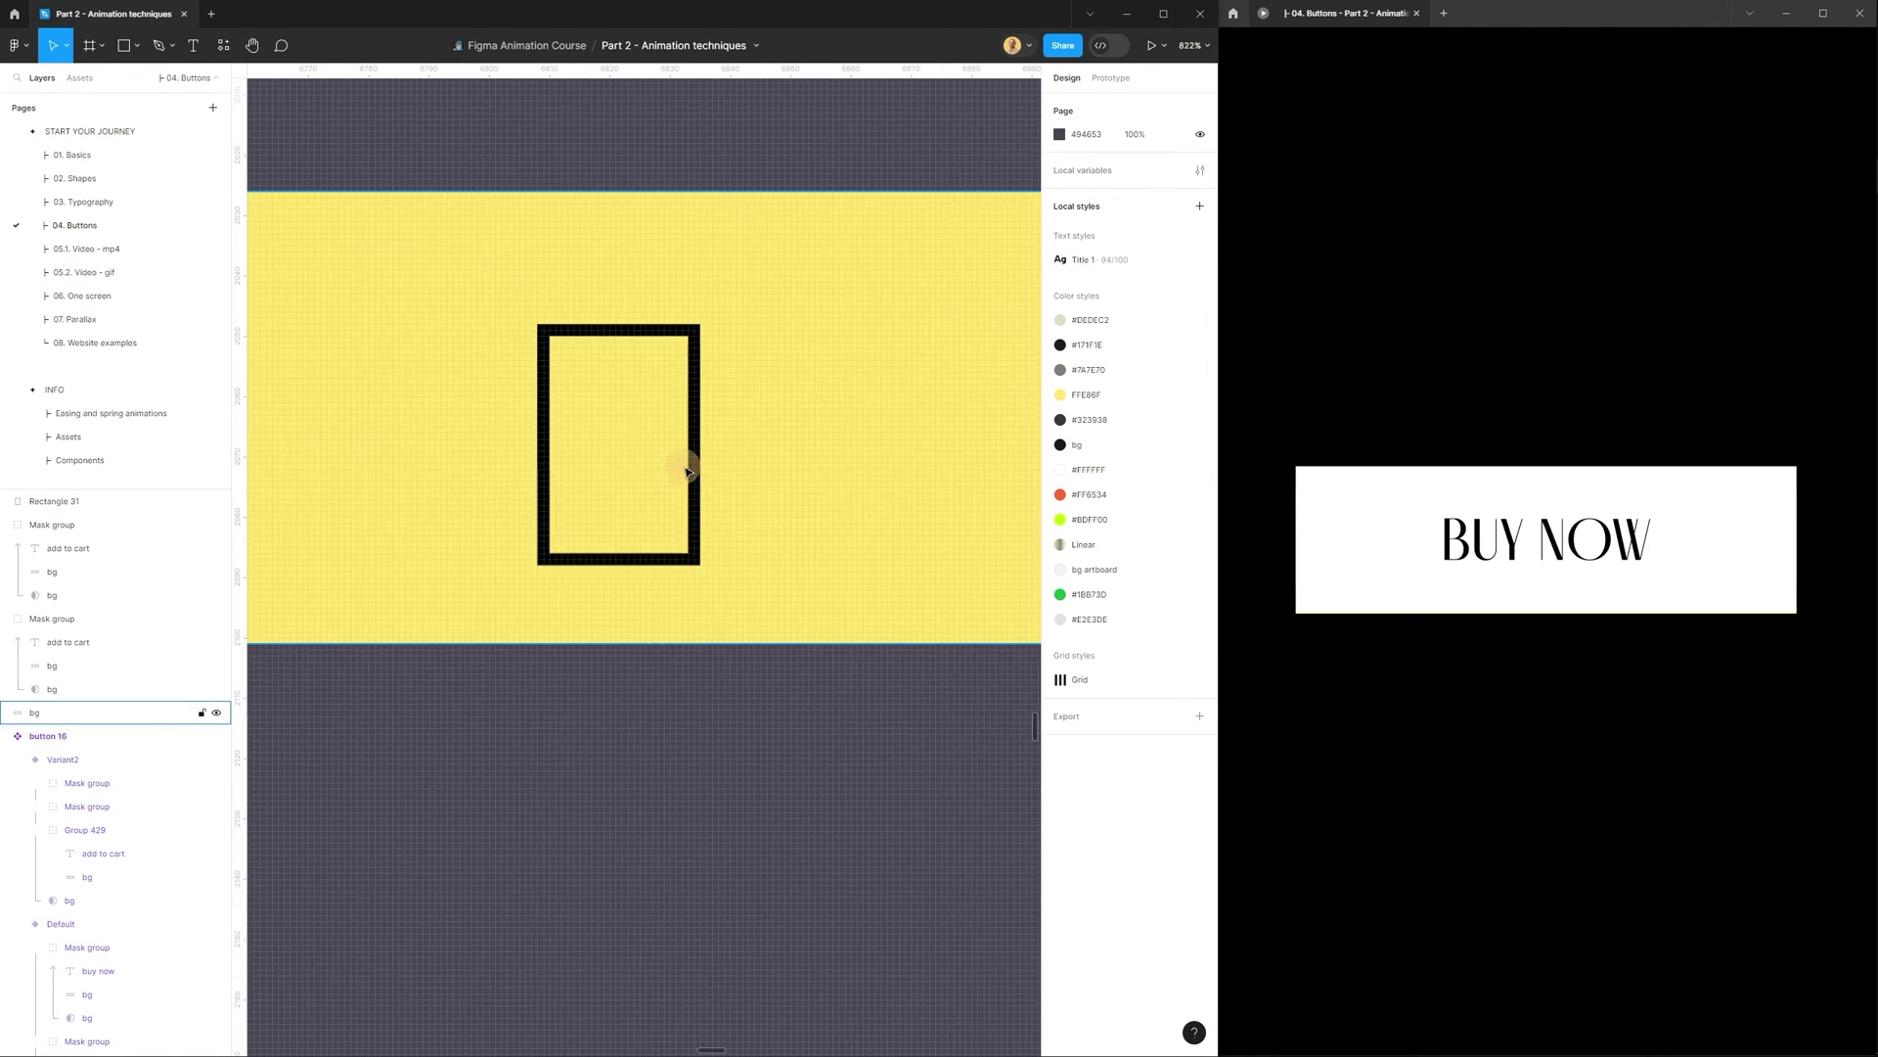
pyautogui.doubleClick(701, 424)
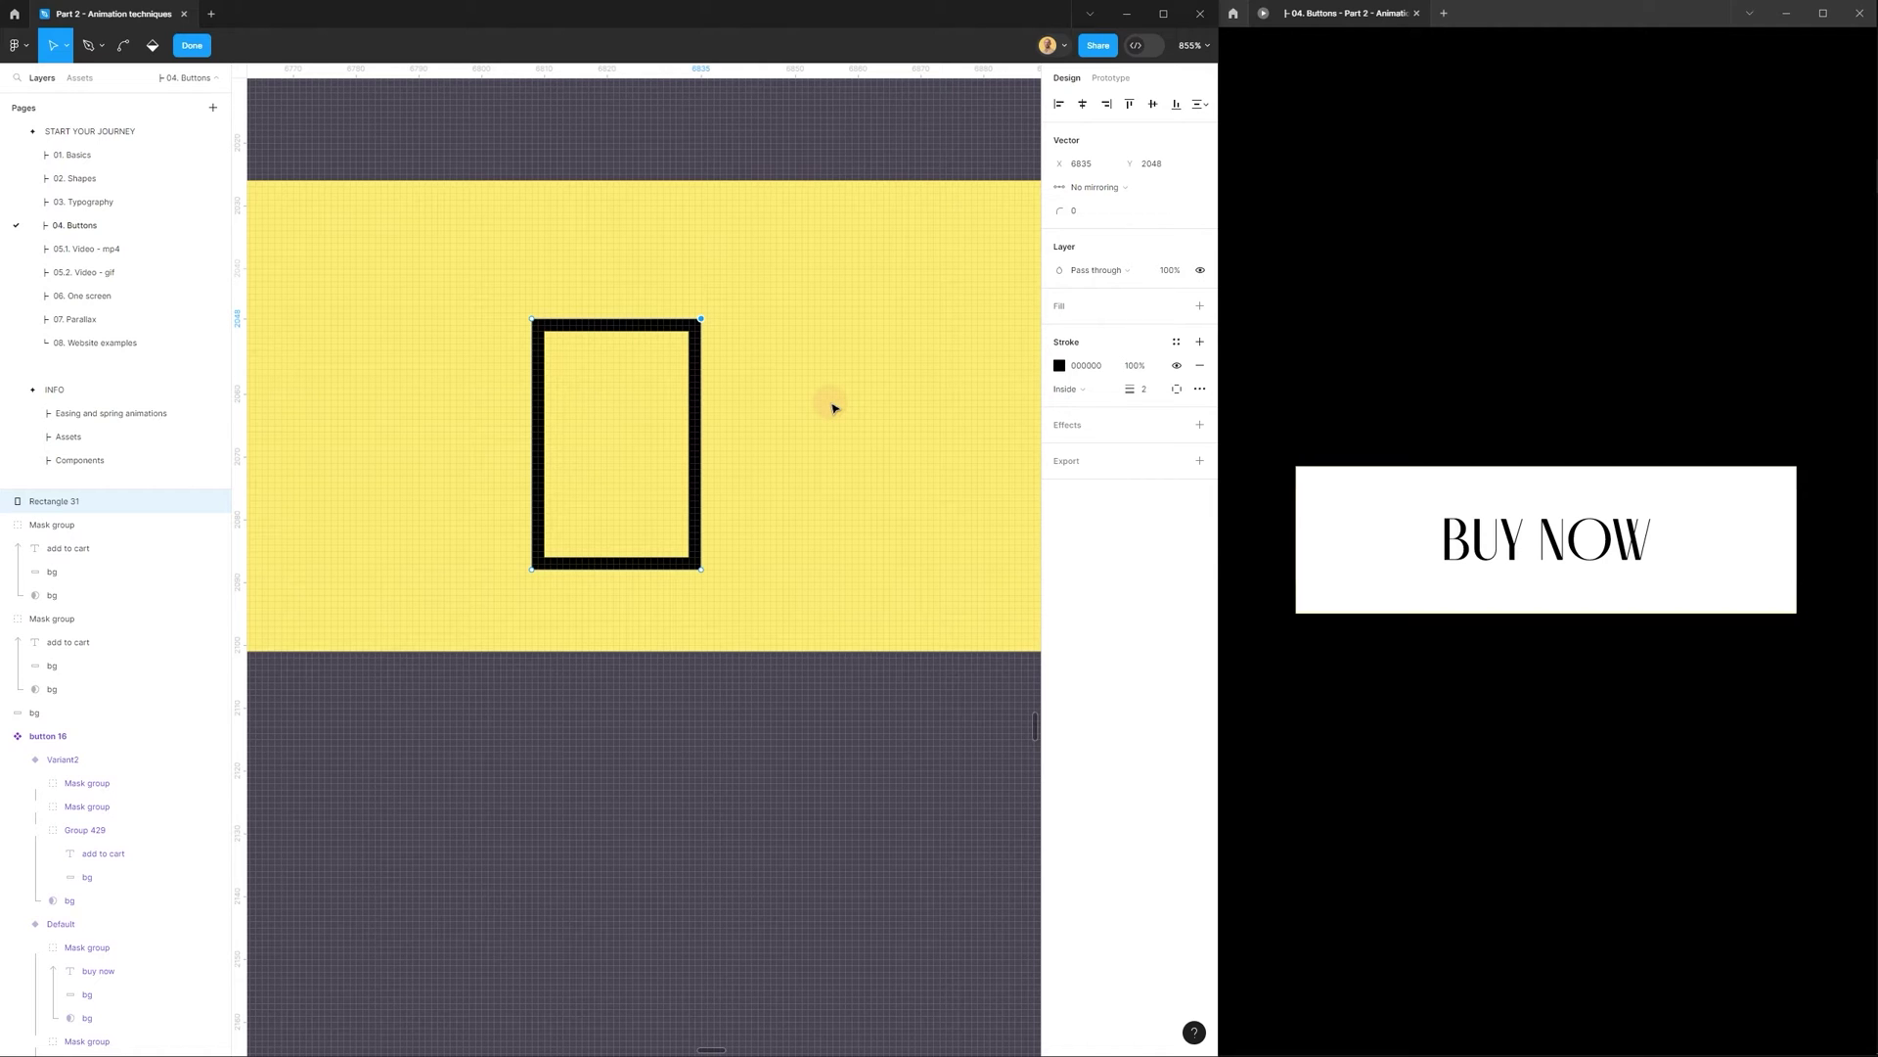
# Nudge the rectangle's top corners inward and lower them three units into a jar-like trapezoid.
pyautogui.press('Left')
pyautogui.press('Left')
pyautogui.press('Left')
pyautogui.press('Left')
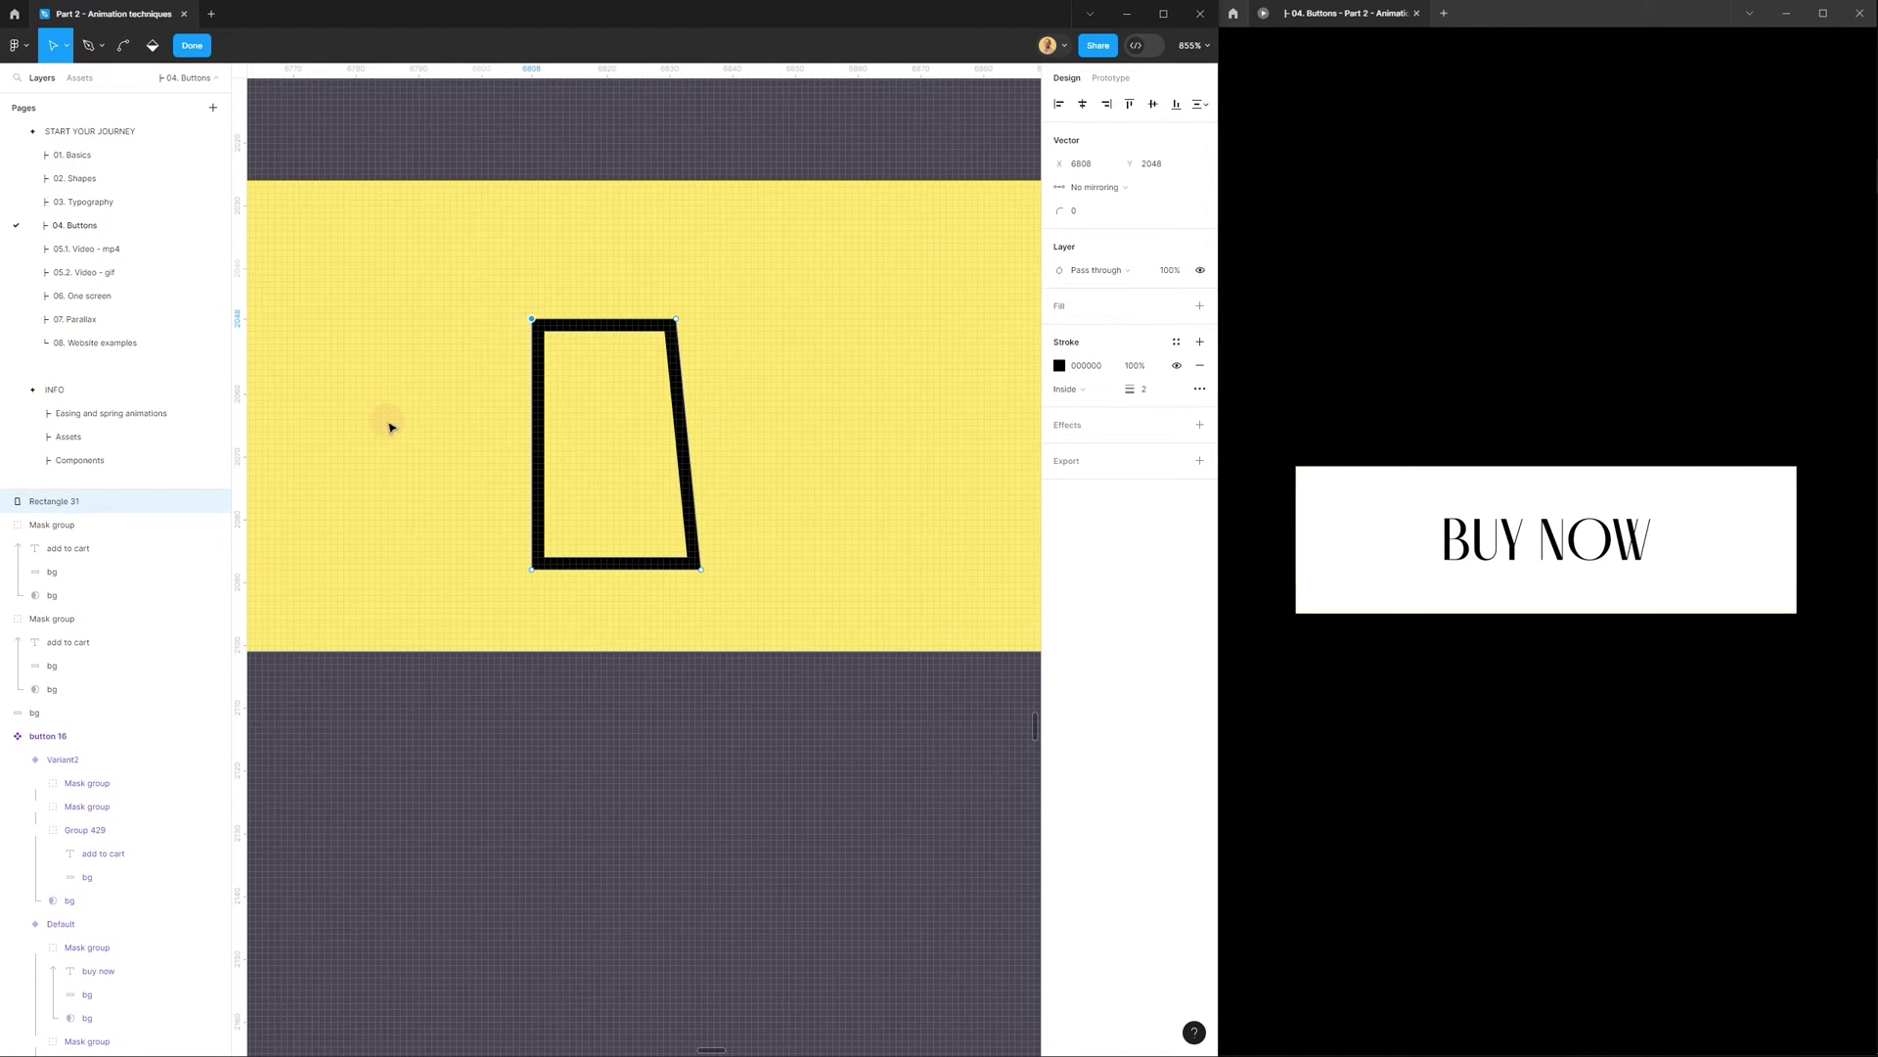
pyautogui.press('Right')
pyautogui.press('Right')
pyautogui.press('Right')
pyautogui.press('Right')
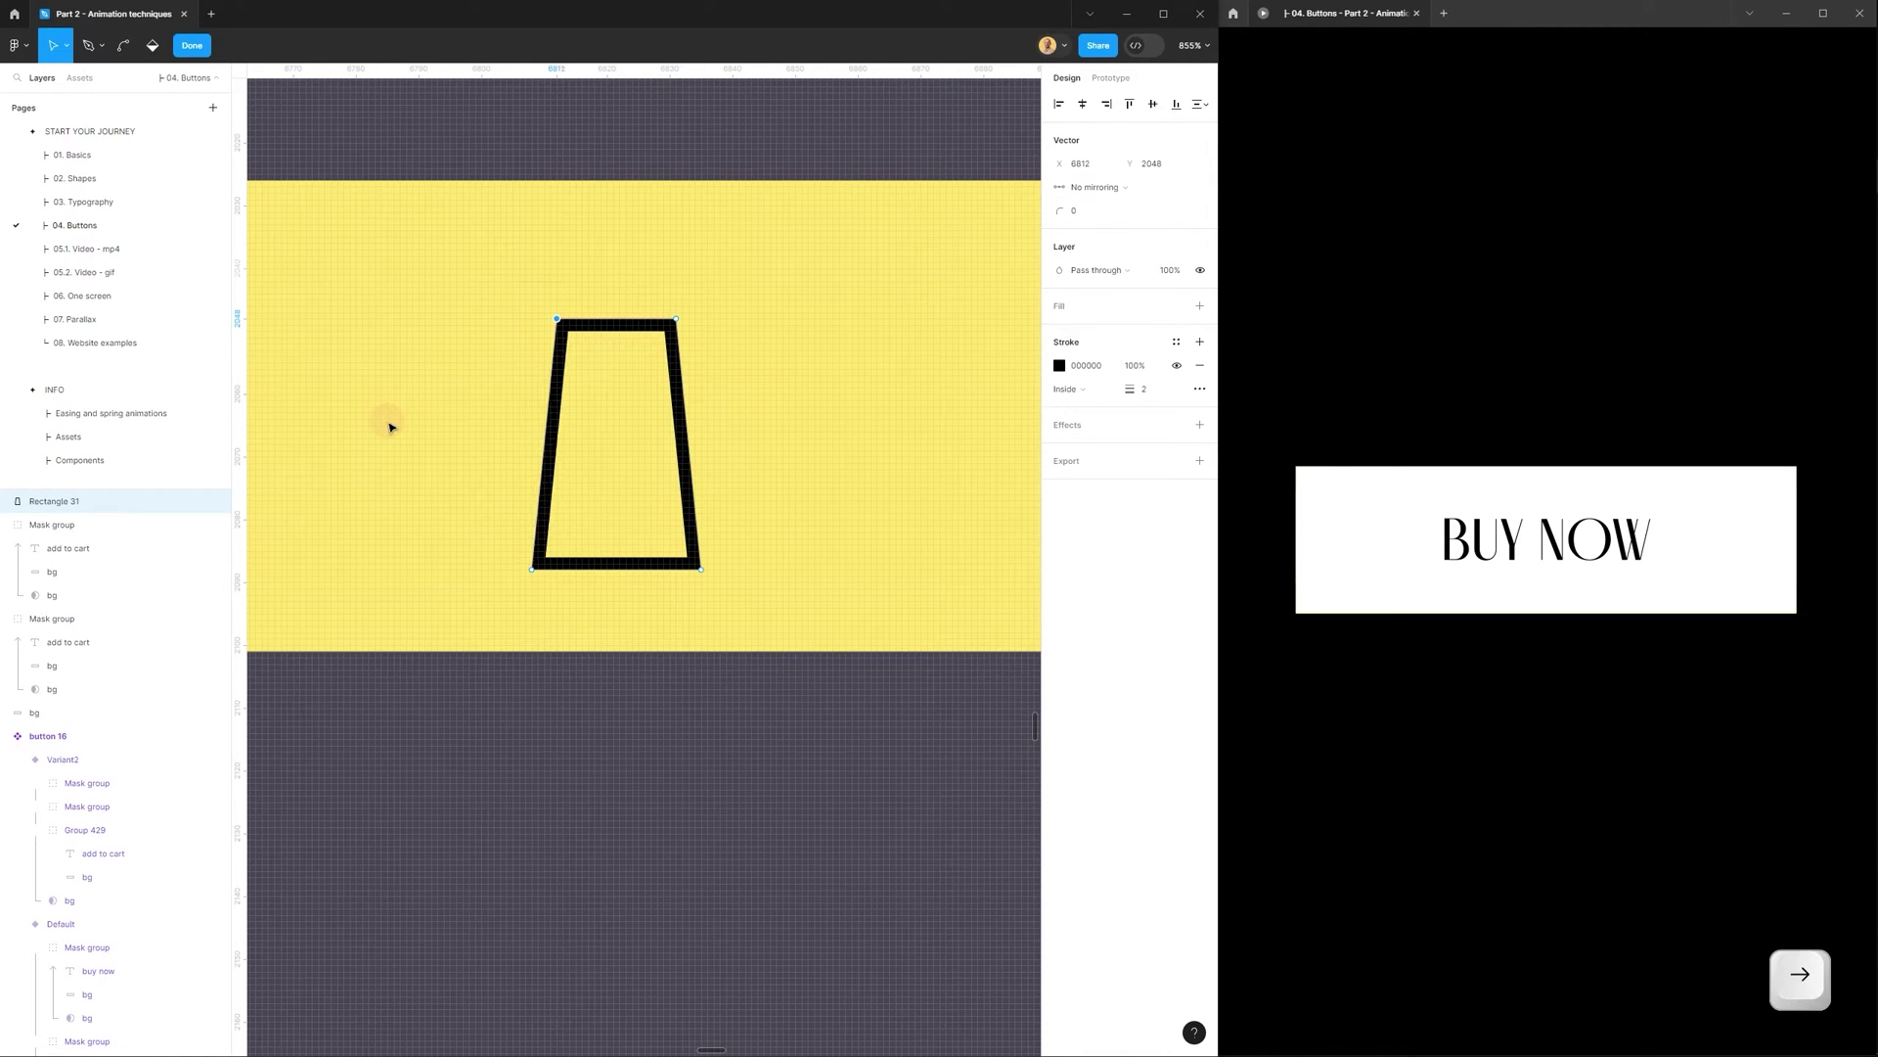
pyautogui.keyDown('shift'); pyautogui.click(676, 320); pyautogui.keyUp('shift')
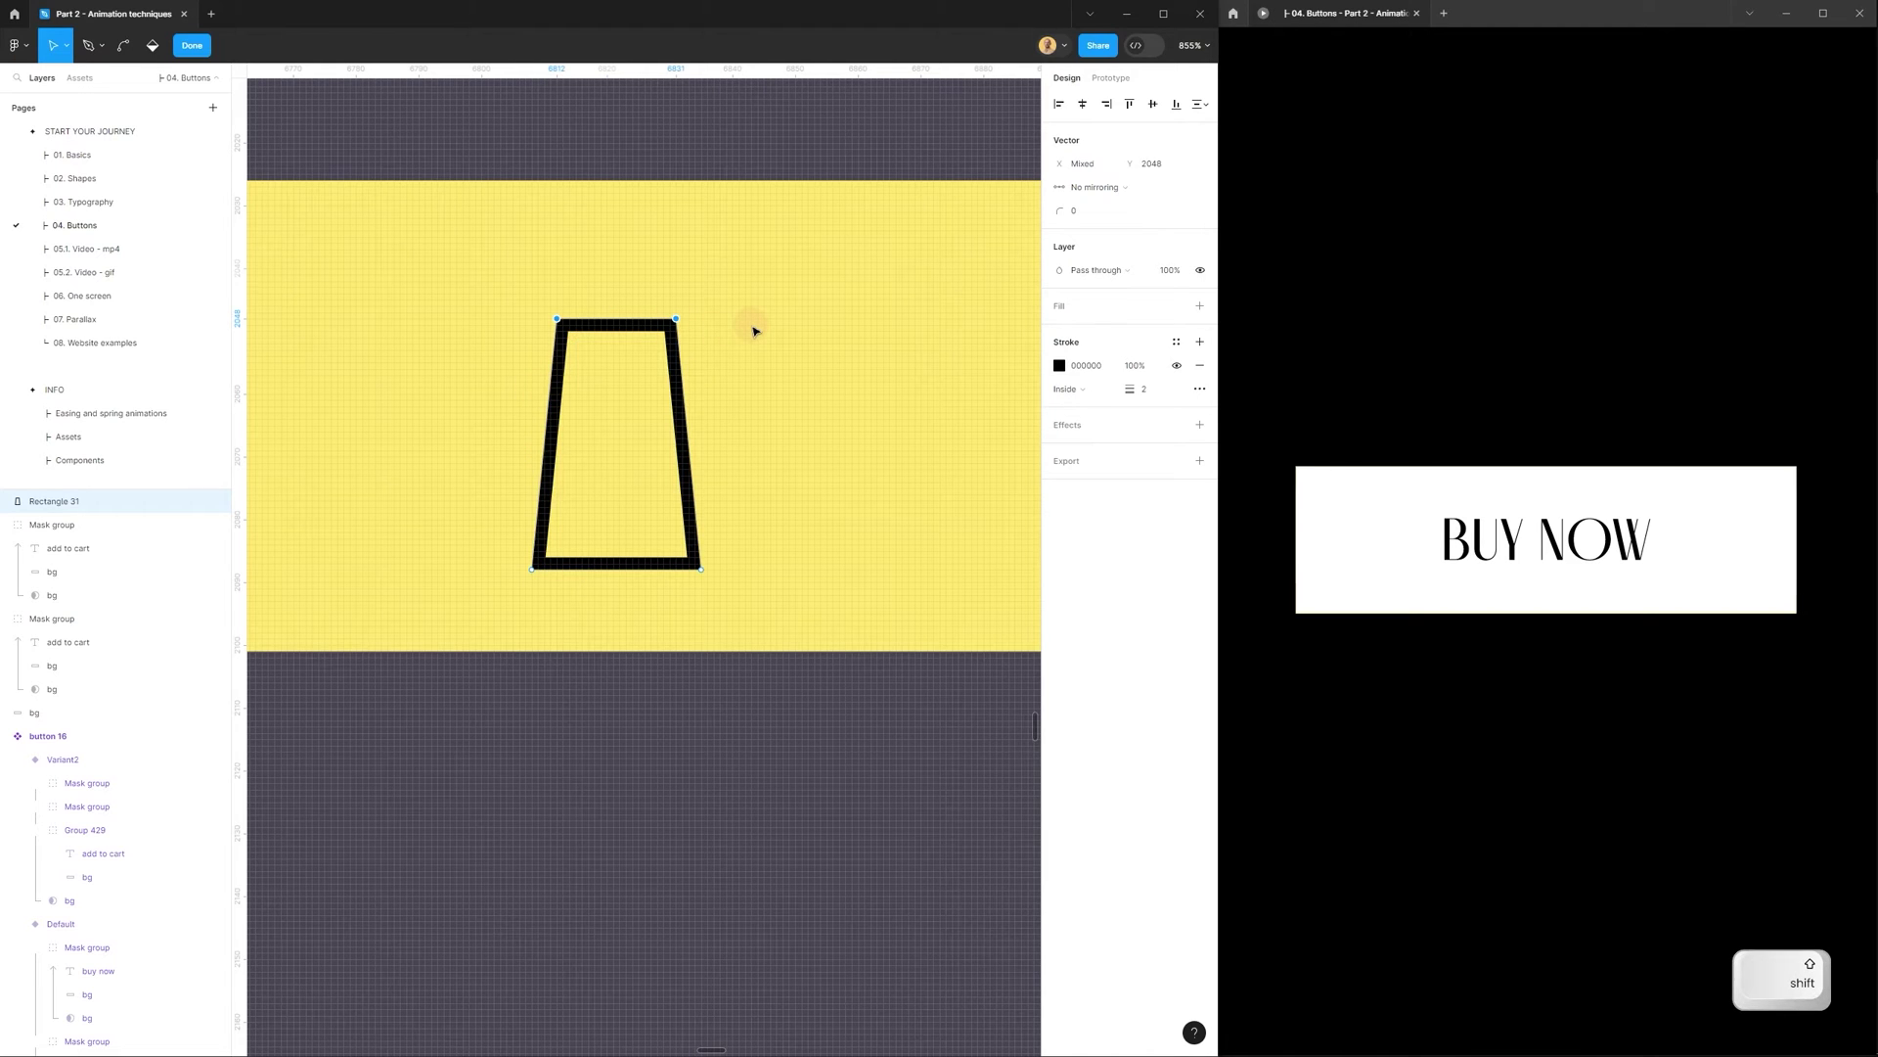
pyautogui.press('Down')
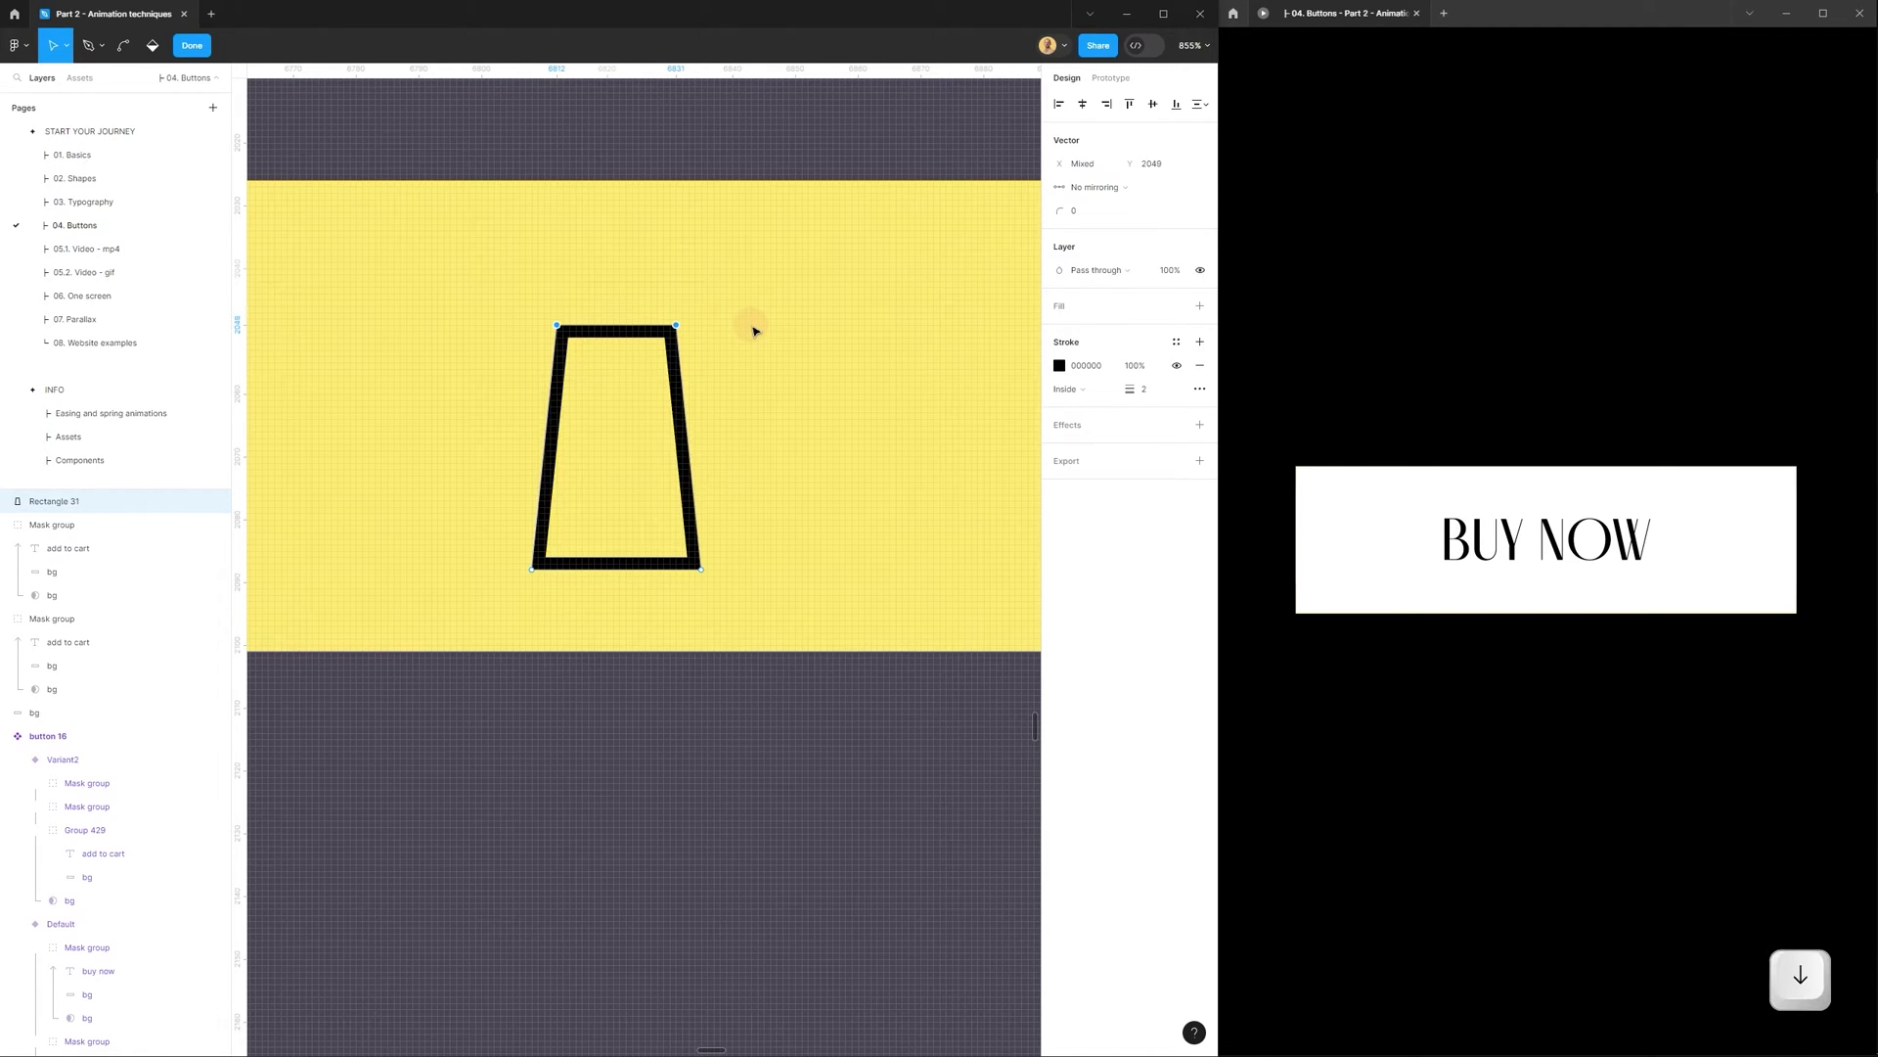
pyautogui.press('Down')
pyautogui.press('Down')
pyautogui.press('Down')
pyautogui.press('Down')
pyautogui.press('Down')
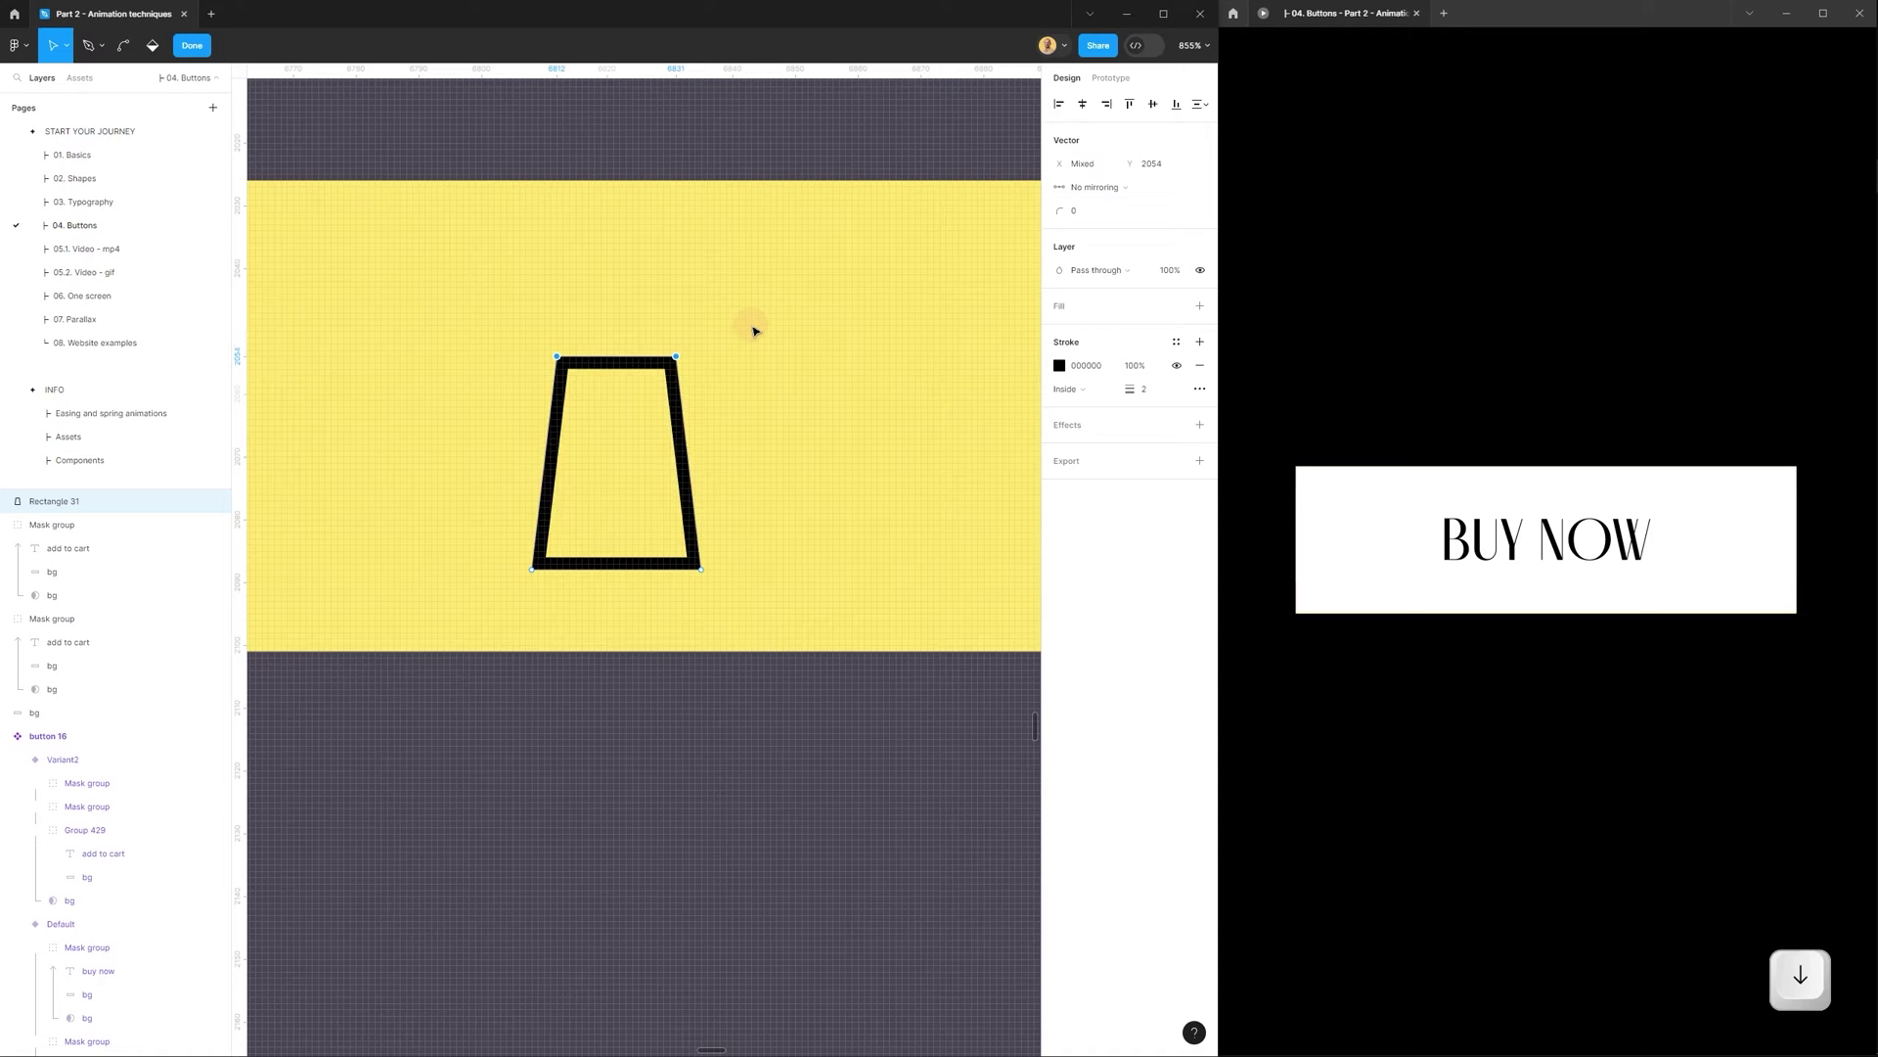
pyautogui.press('Down')
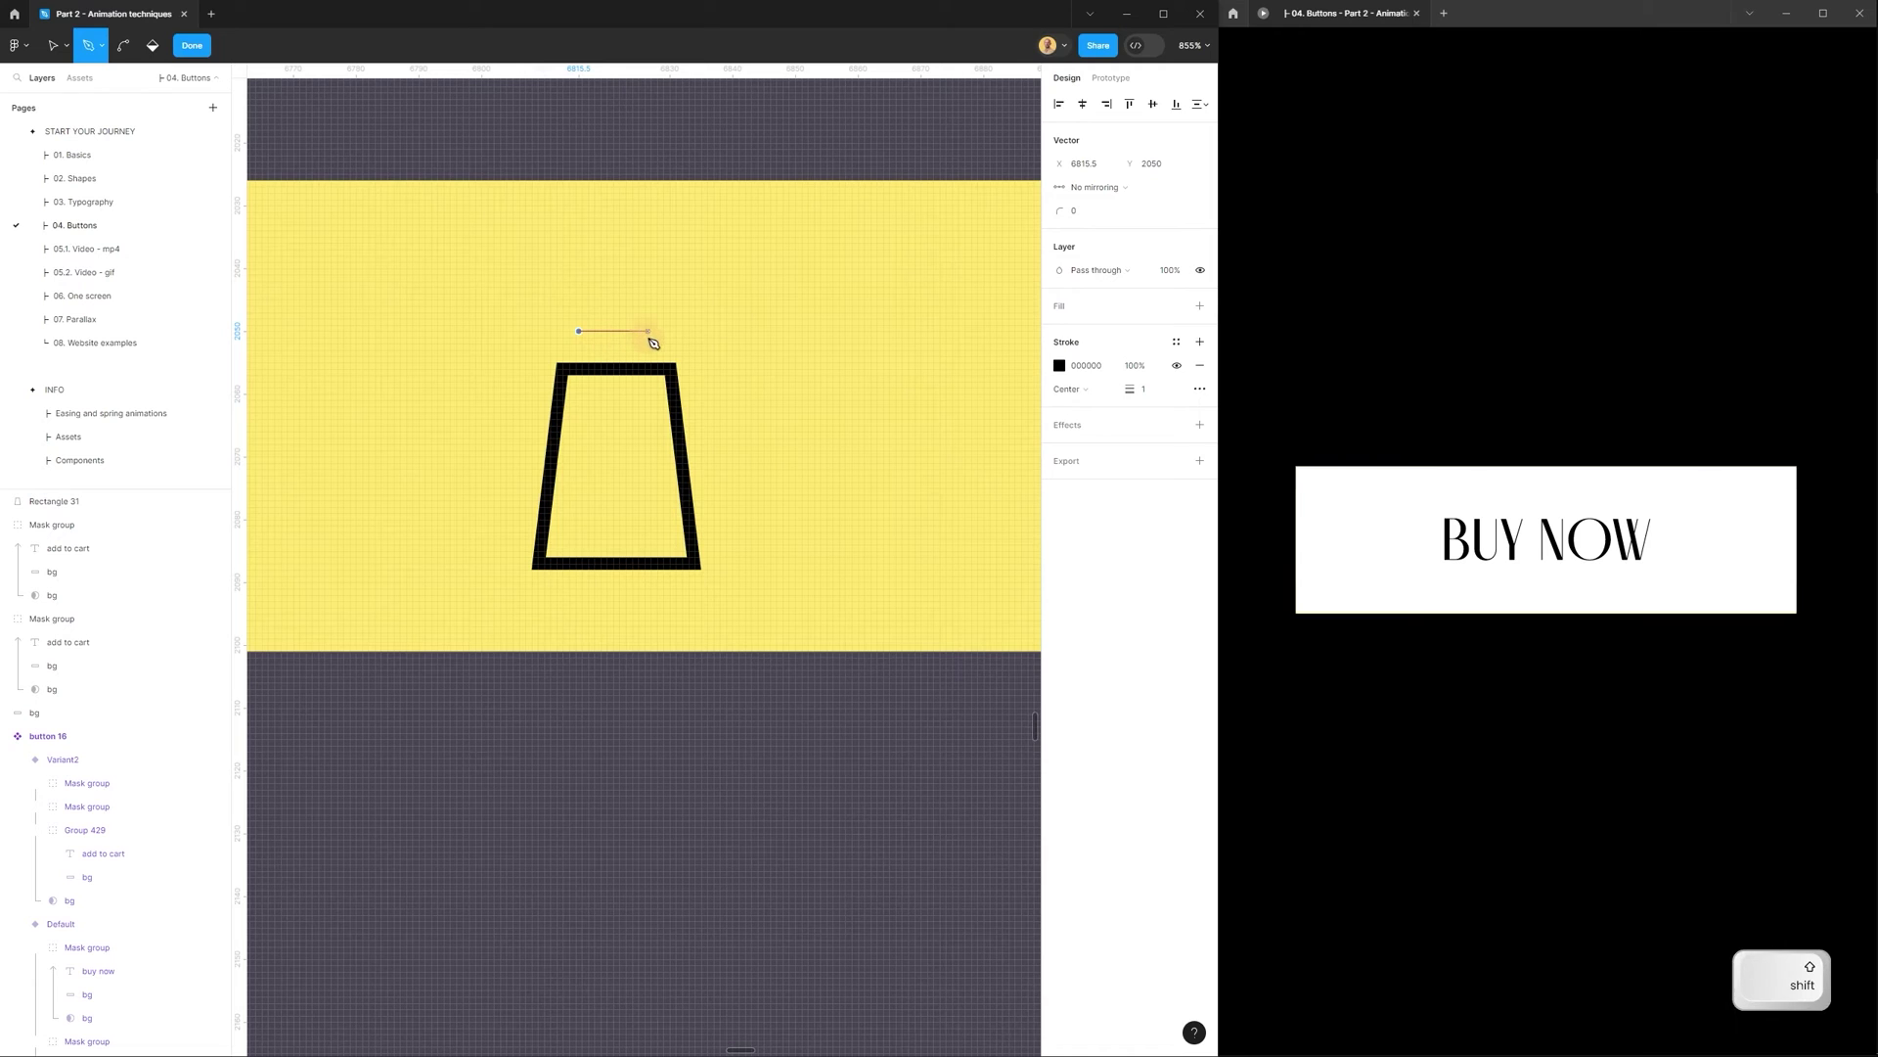
# Finish the lid line above the trapezoid and widen the trapezoid to 30 units.
pyautogui.click(650, 337)
pyautogui.press('v')
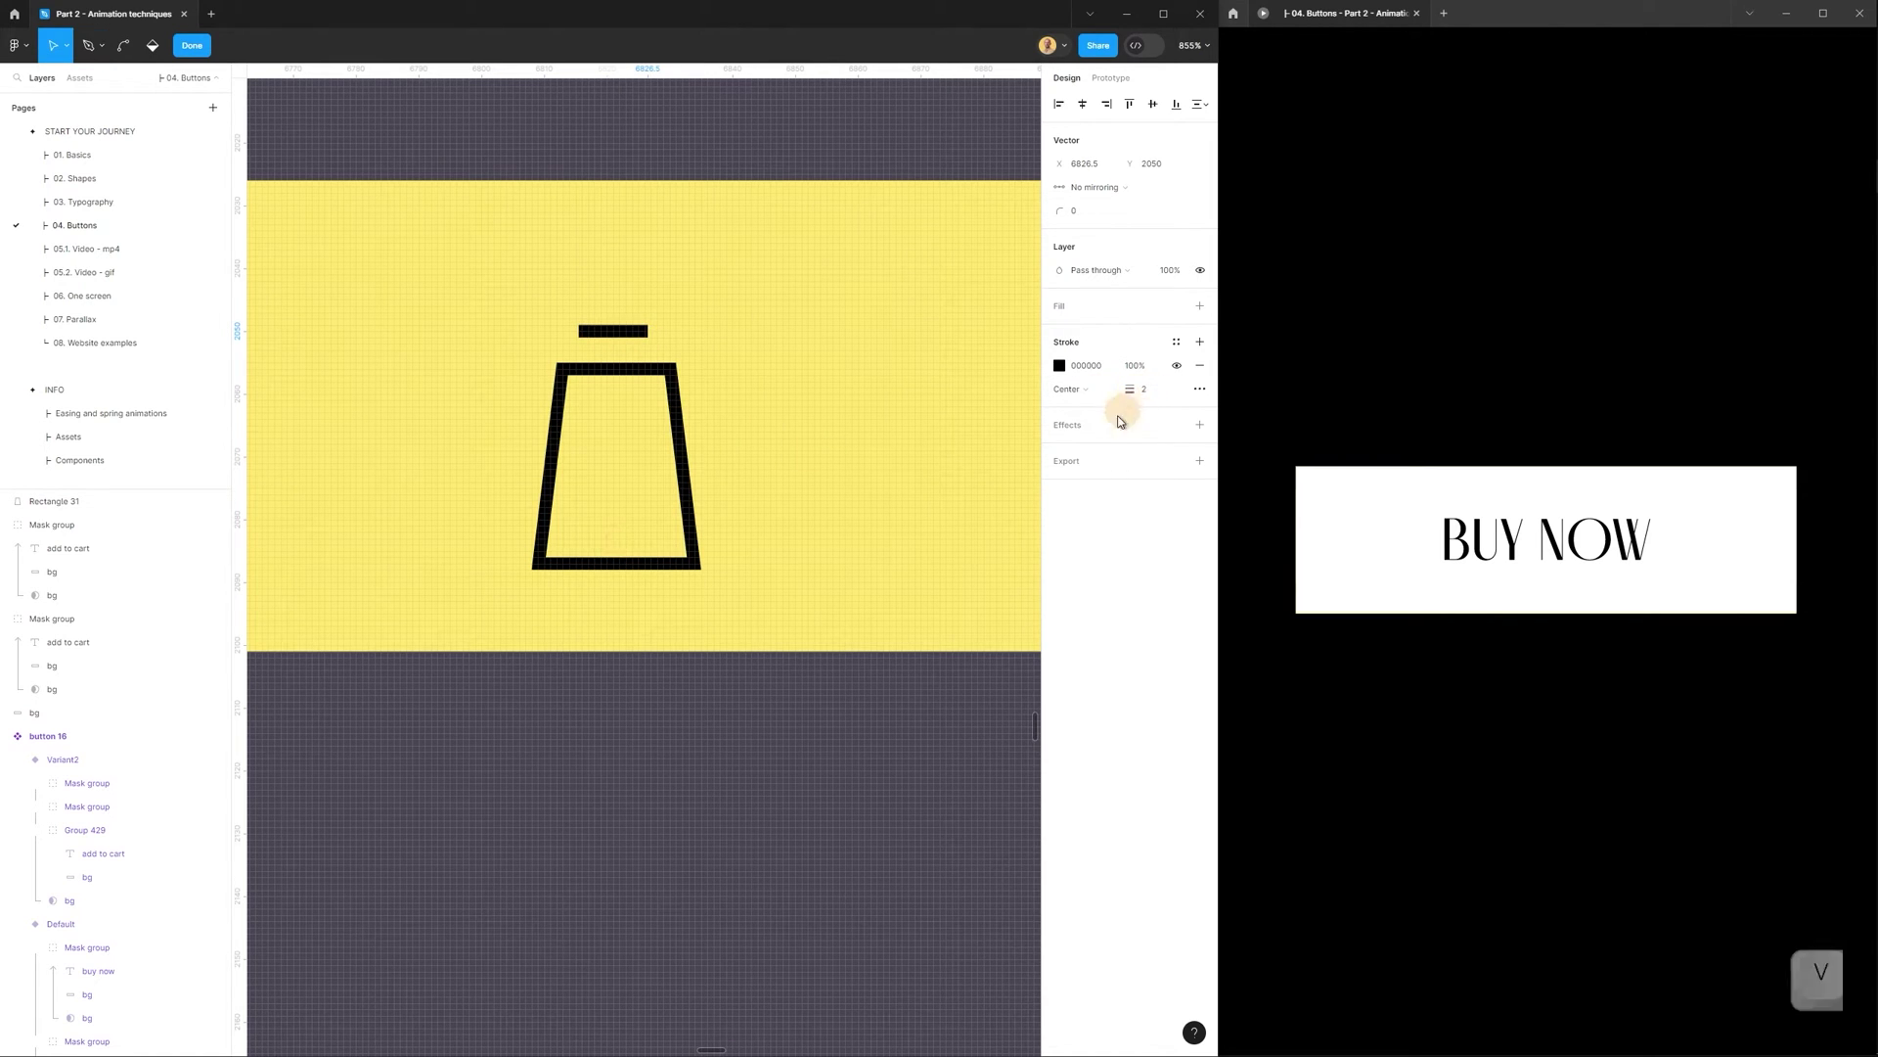
pyautogui.press('Escape')
pyautogui.scroll(3, 600, 362)
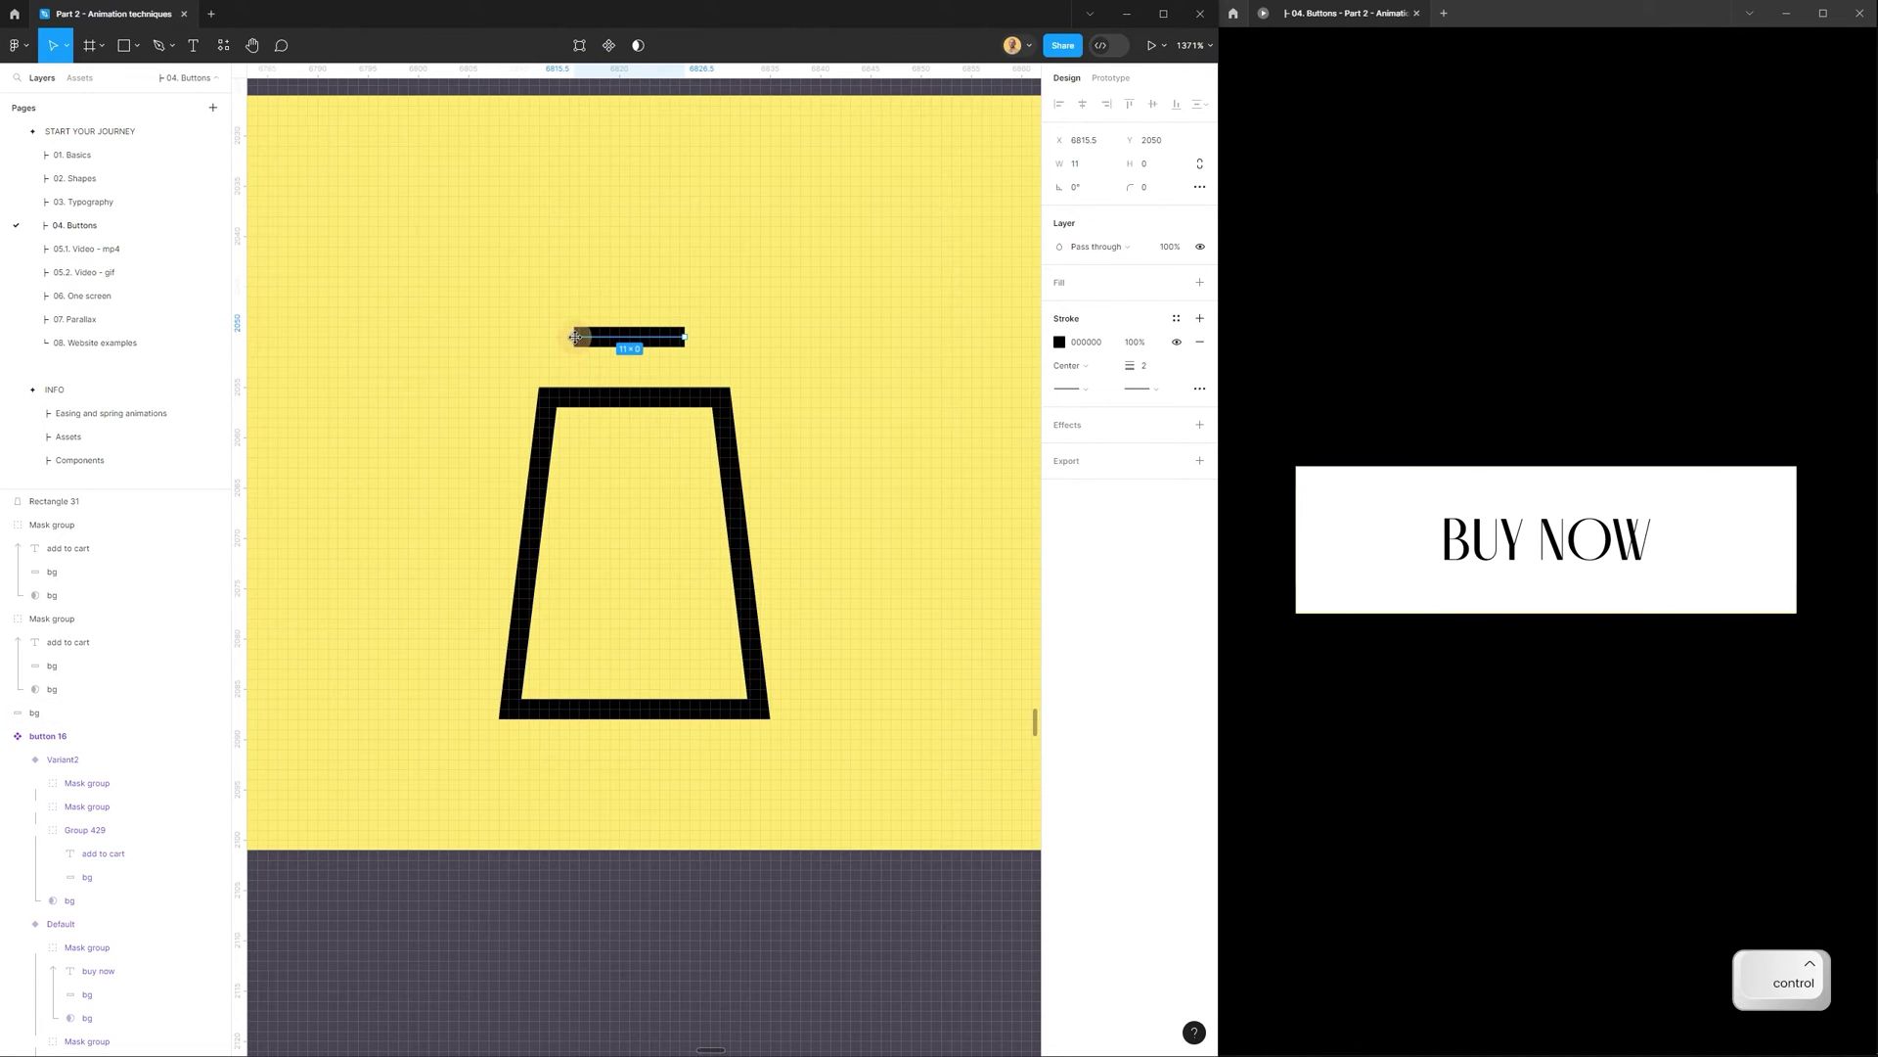
pyautogui.click(671, 395)
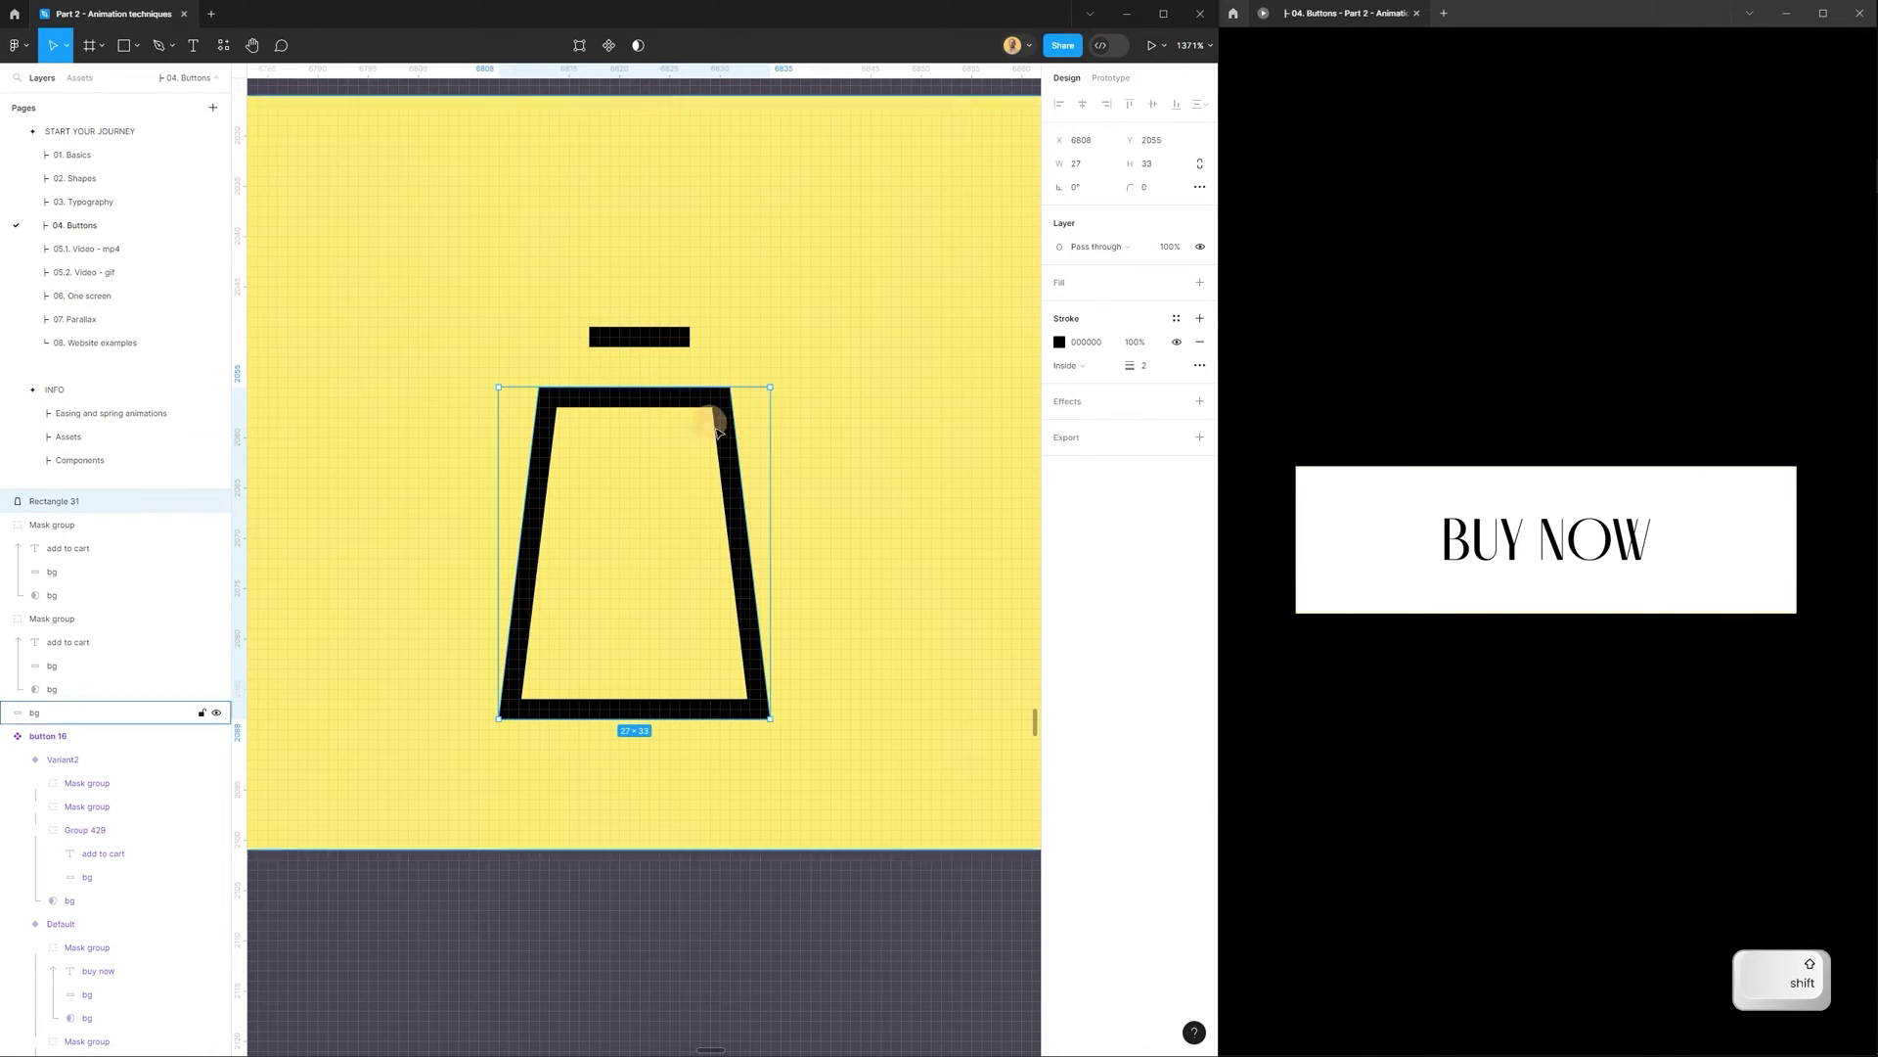
pyautogui.keyDown('shift'); pyautogui.click(669, 342); pyautogui.keyUp('shift')
pyautogui.moveTo(773, 492); pyautogui.dragTo(794, 493)
pyautogui.click(763, 1003)
pyautogui.click(667, 339)
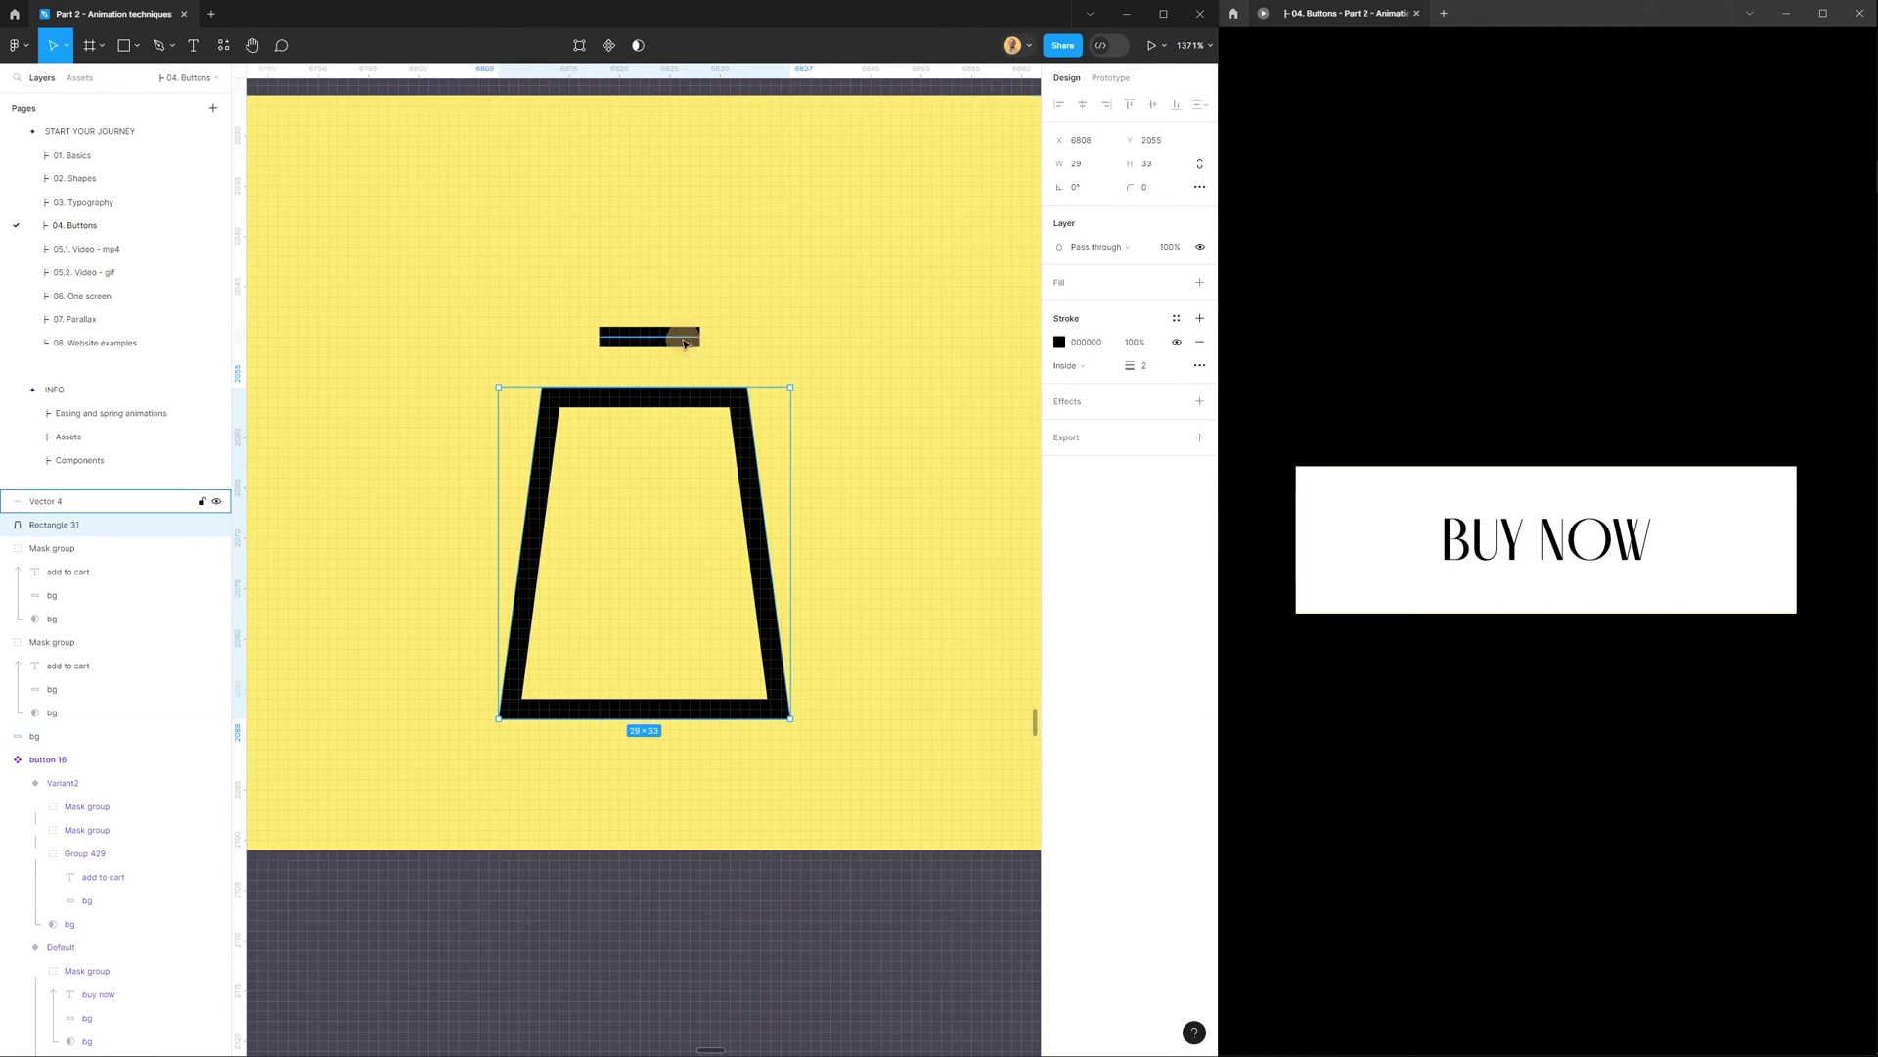
pyautogui.click(747, 463)
pyautogui.moveTo(789, 469); pyautogui.dragTo(798, 469)
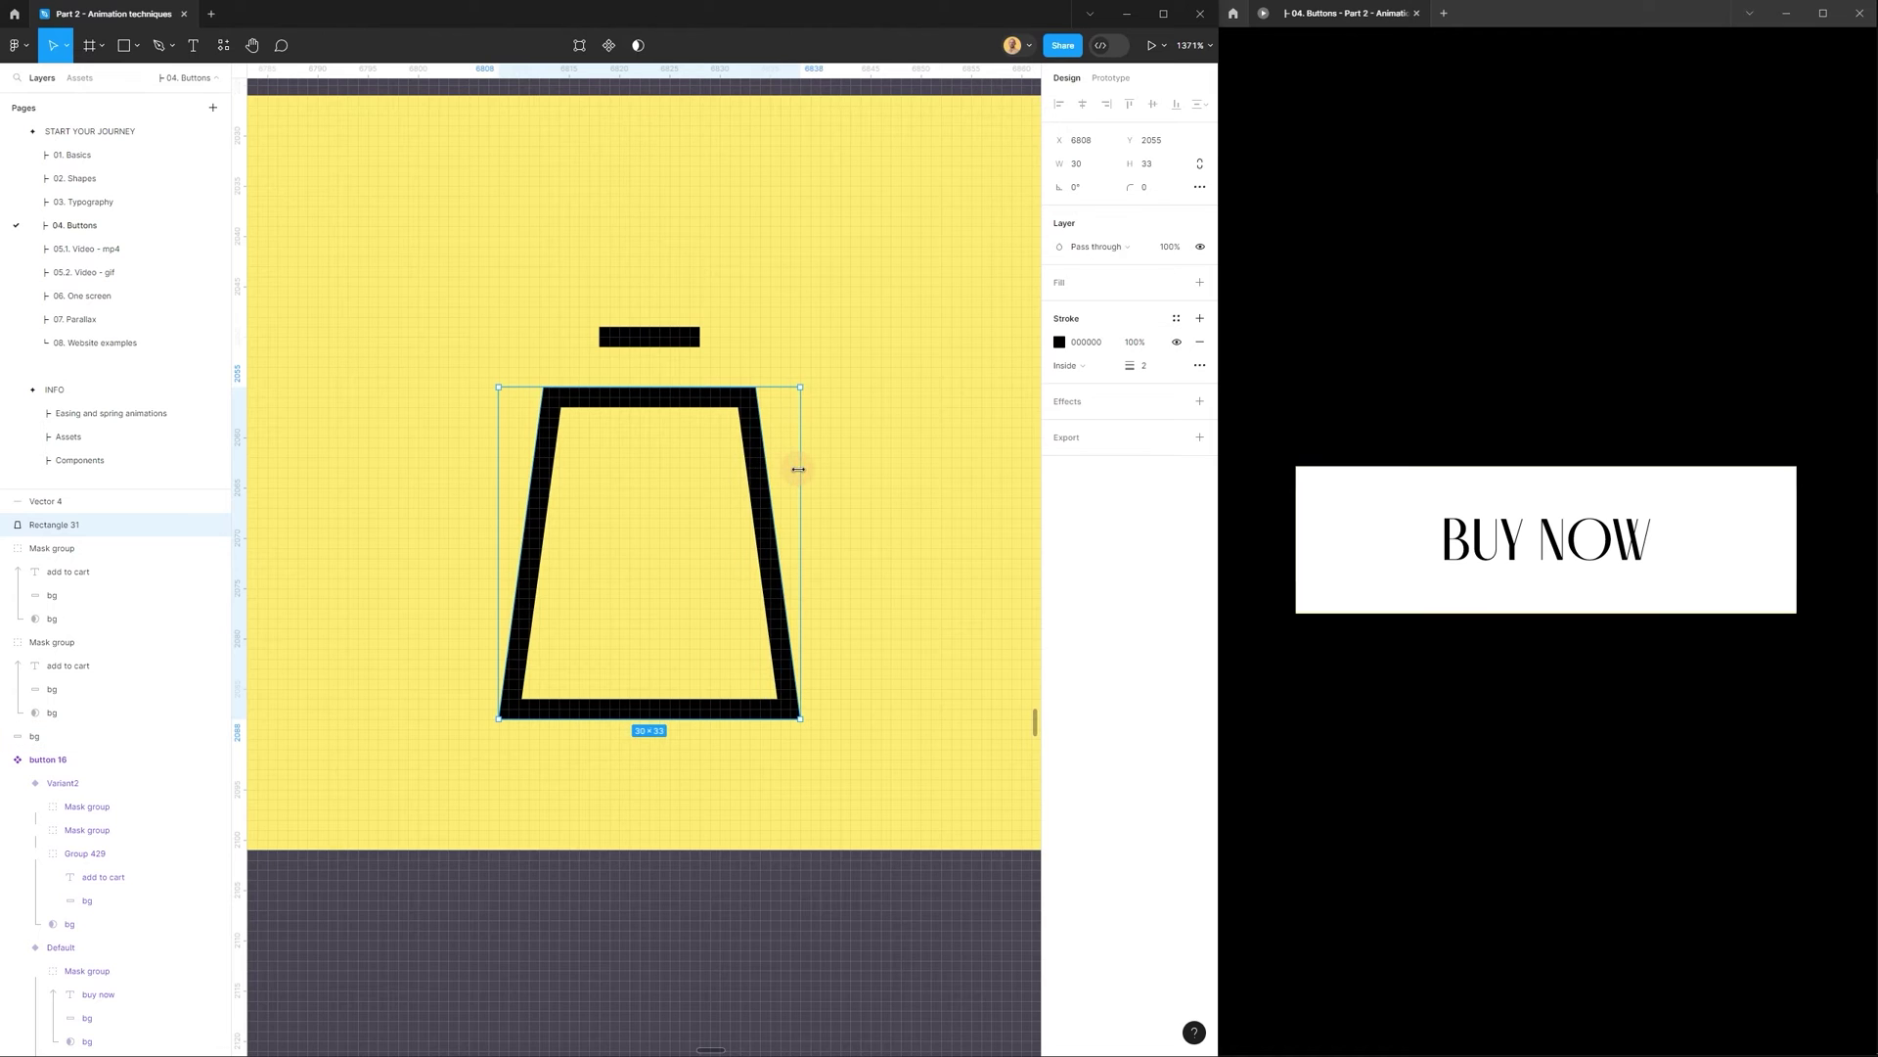
# Copy the bar into the trapezoid and rotate it 90° to form a plus sign.
pyautogui.click(682, 337)
pyautogui.moveTo(682, 338); pyautogui.dragTo(650, 563)
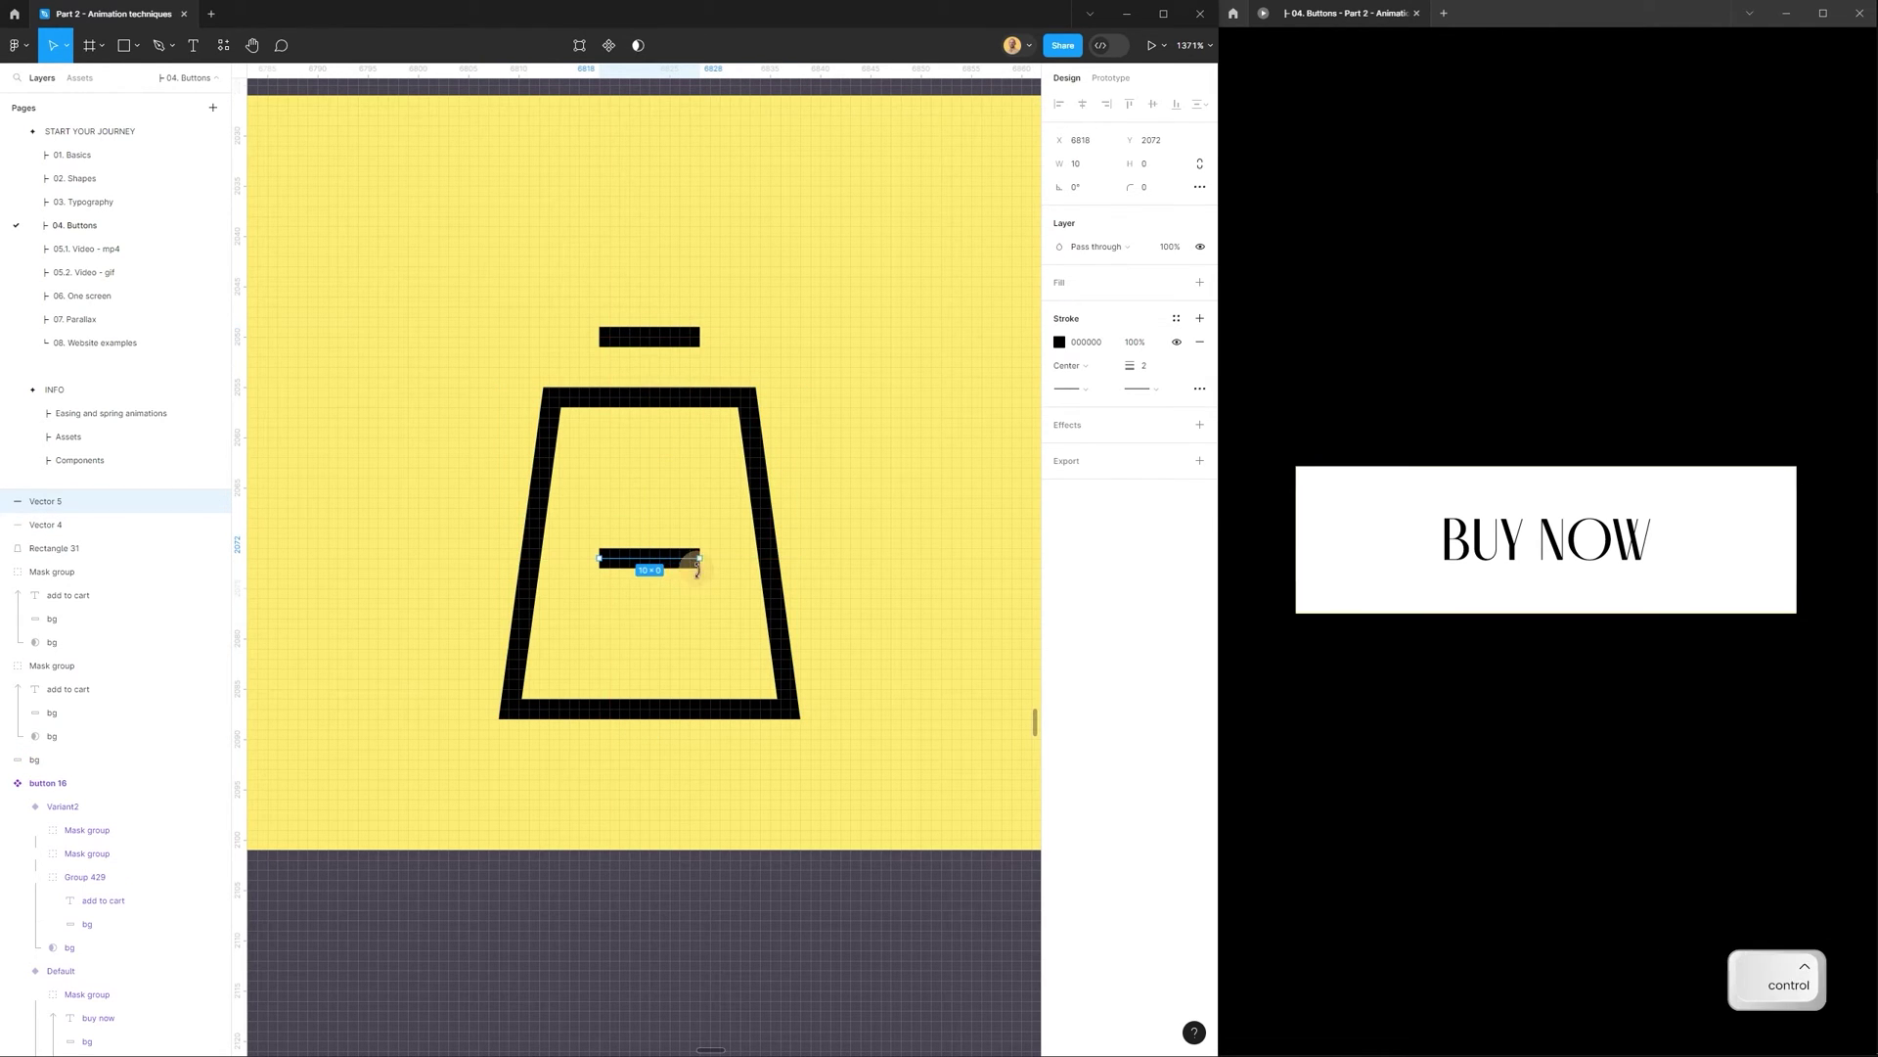
pyautogui.hotkey('ctrl', 'v')
pyautogui.keyDown('shift'); pyautogui.moveTo(704, 566); pyautogui.dragTo(656, 503); pyautogui.keyUp('shift')
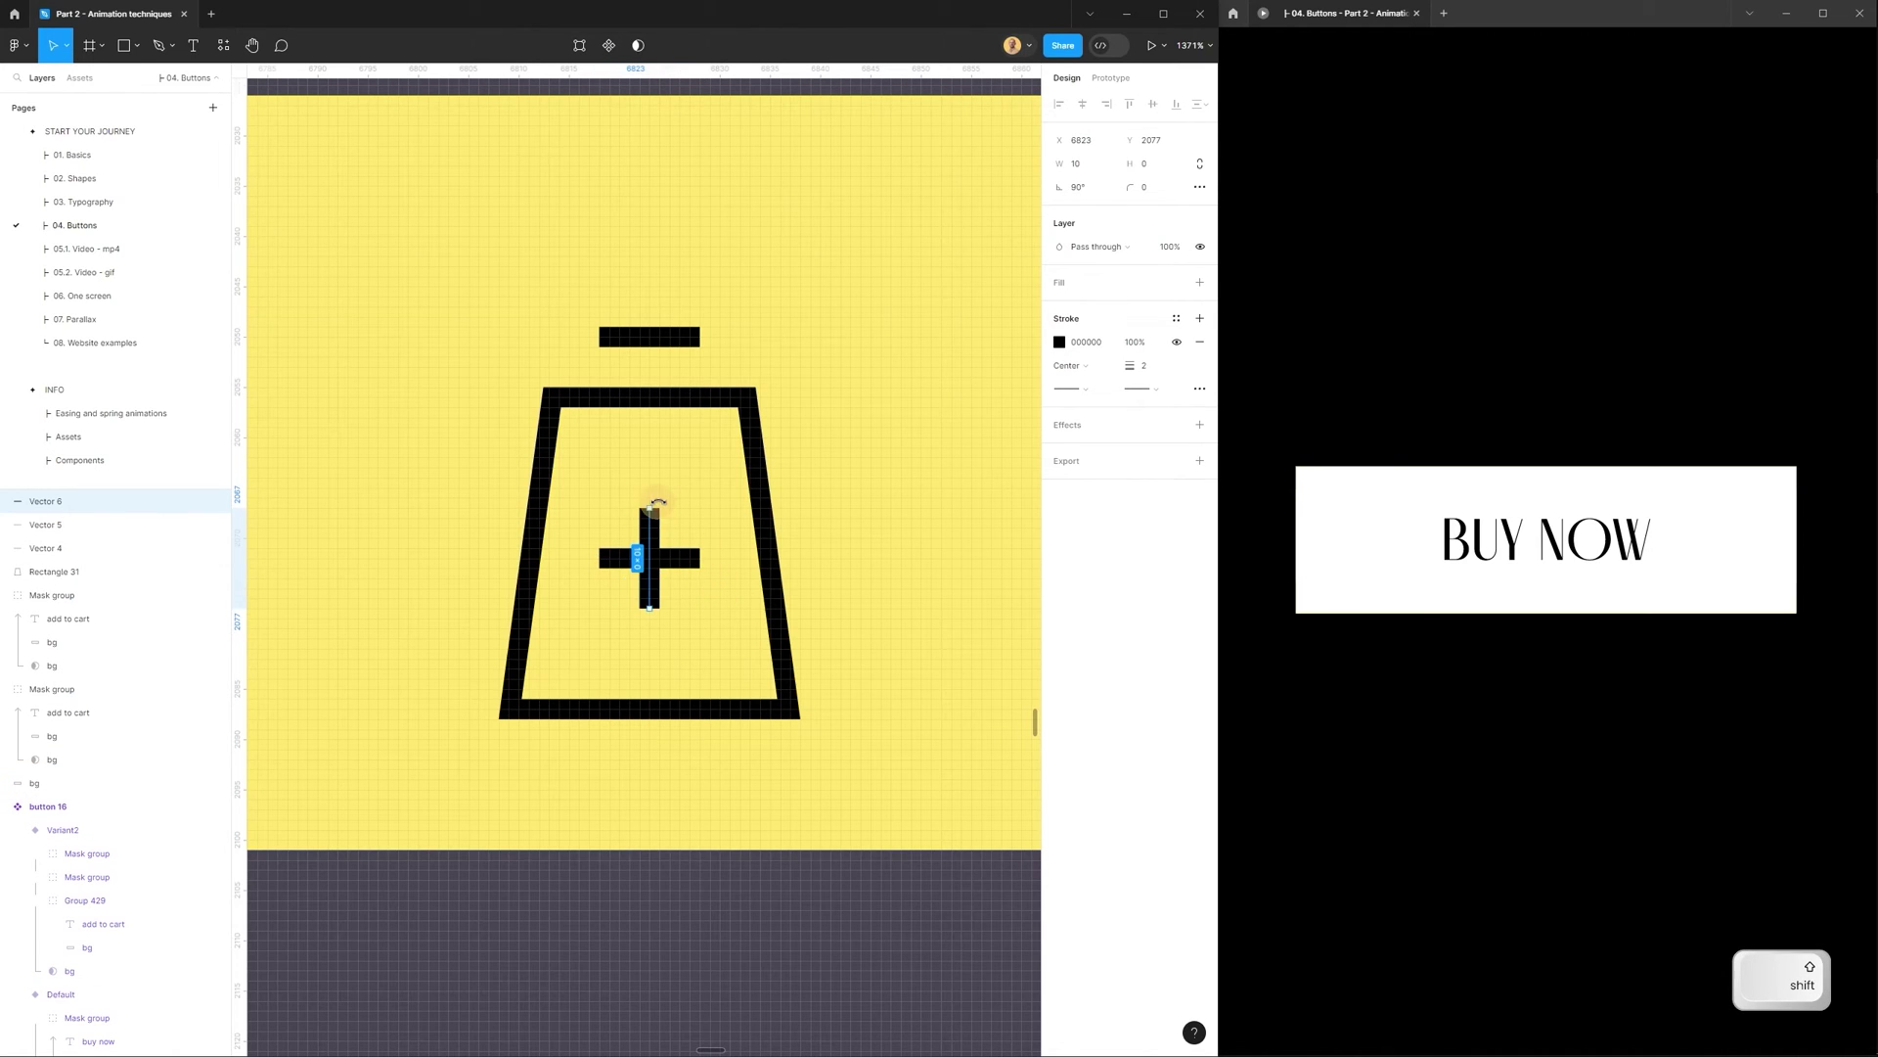
# Group the plus bars, trapezoid and lid bar into a 30 × 38 layer named icon.
pyautogui.keyDown('shift'); pyautogui.click(690, 563); pyautogui.keyUp('shift')
pyautogui.keyDown('shift'); pyautogui.click(675, 398); pyautogui.keyUp('shift')
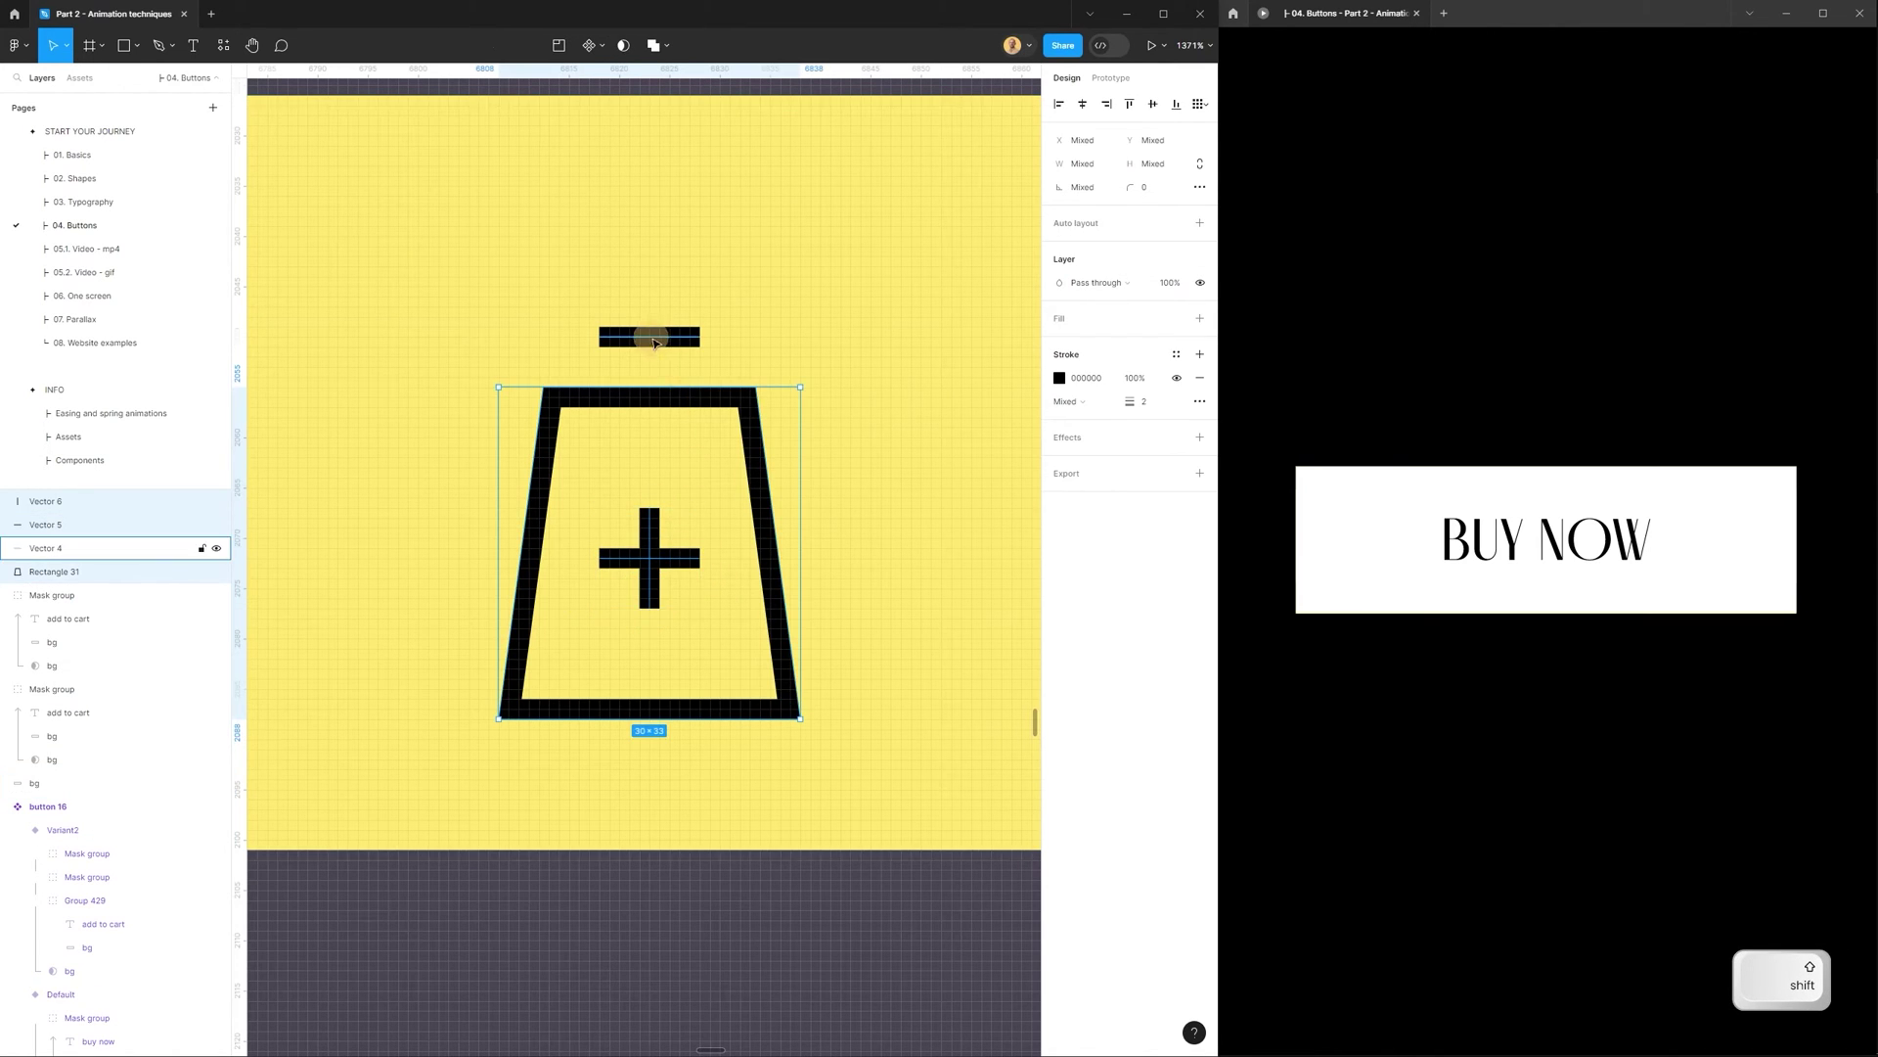
pyautogui.keyDown('shift'); pyautogui.click(680, 336); pyautogui.keyUp('shift')
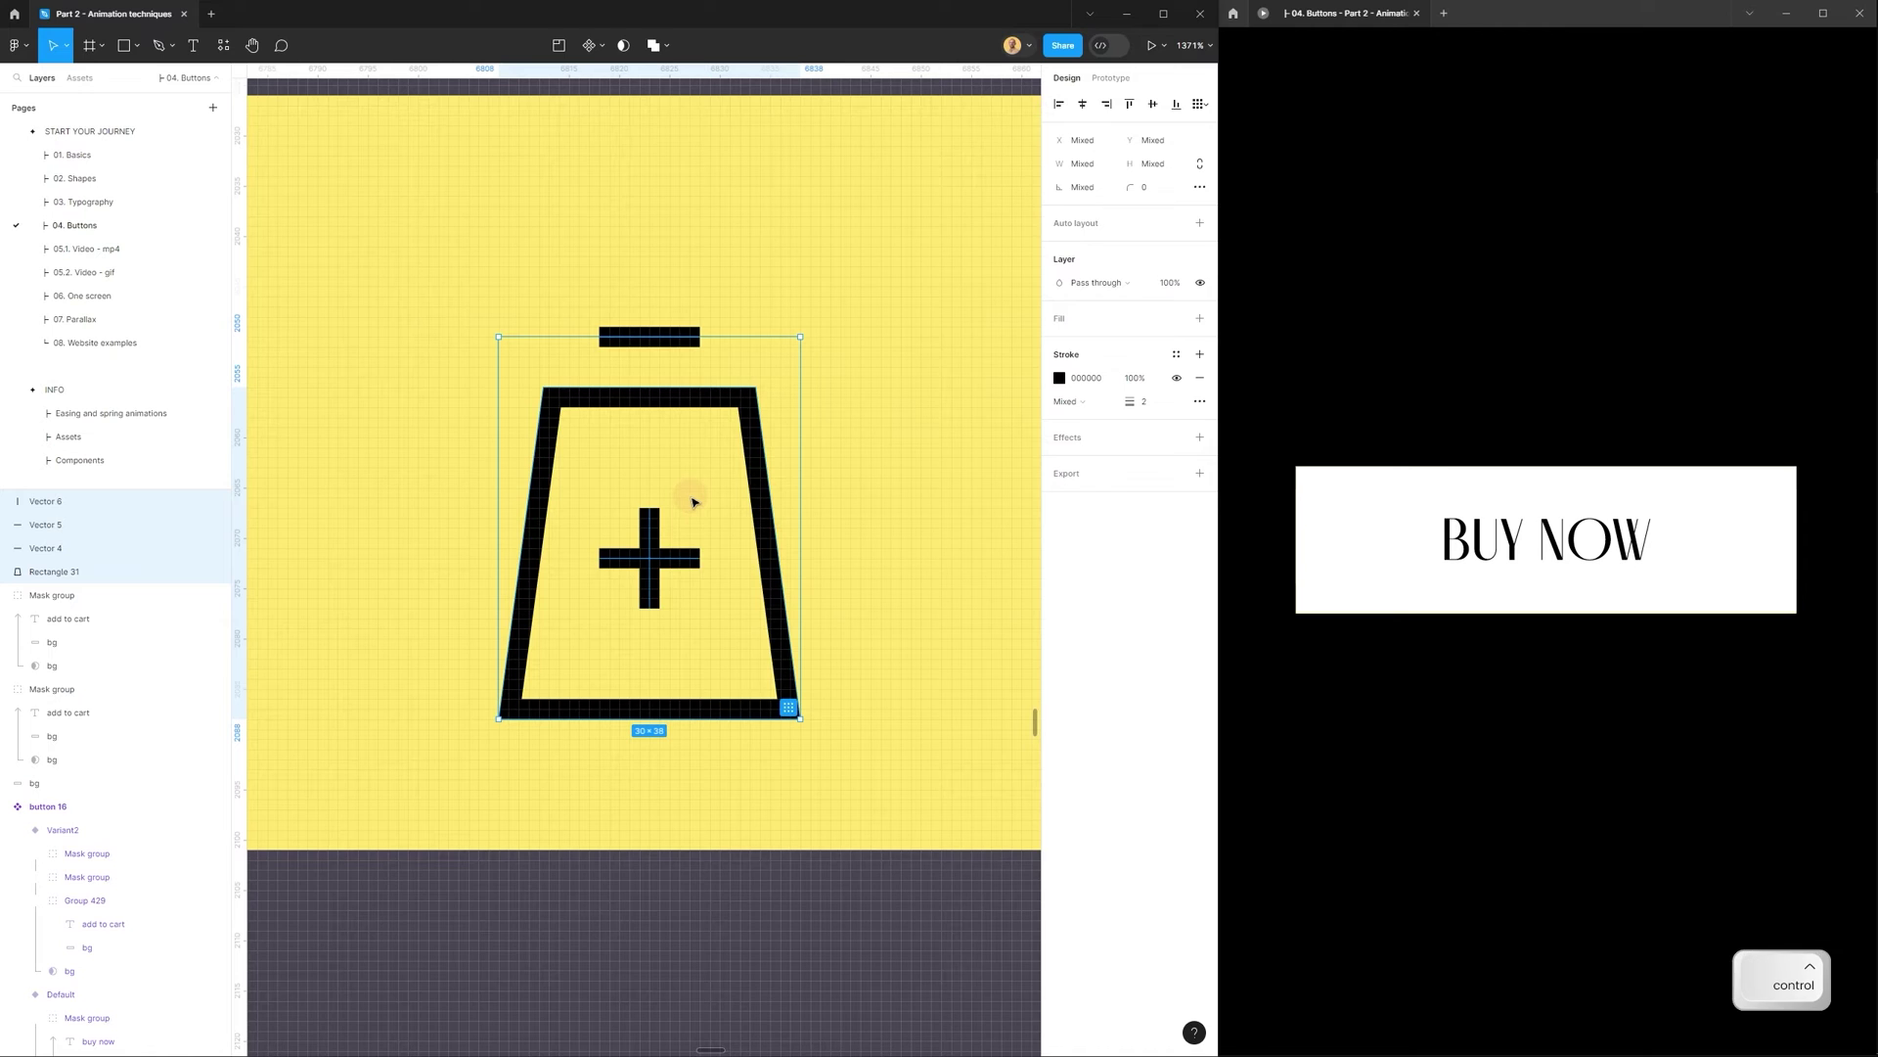
pyautogui.hotkey('ctrl', 'g')
pyautogui.doubleClick(48, 501)
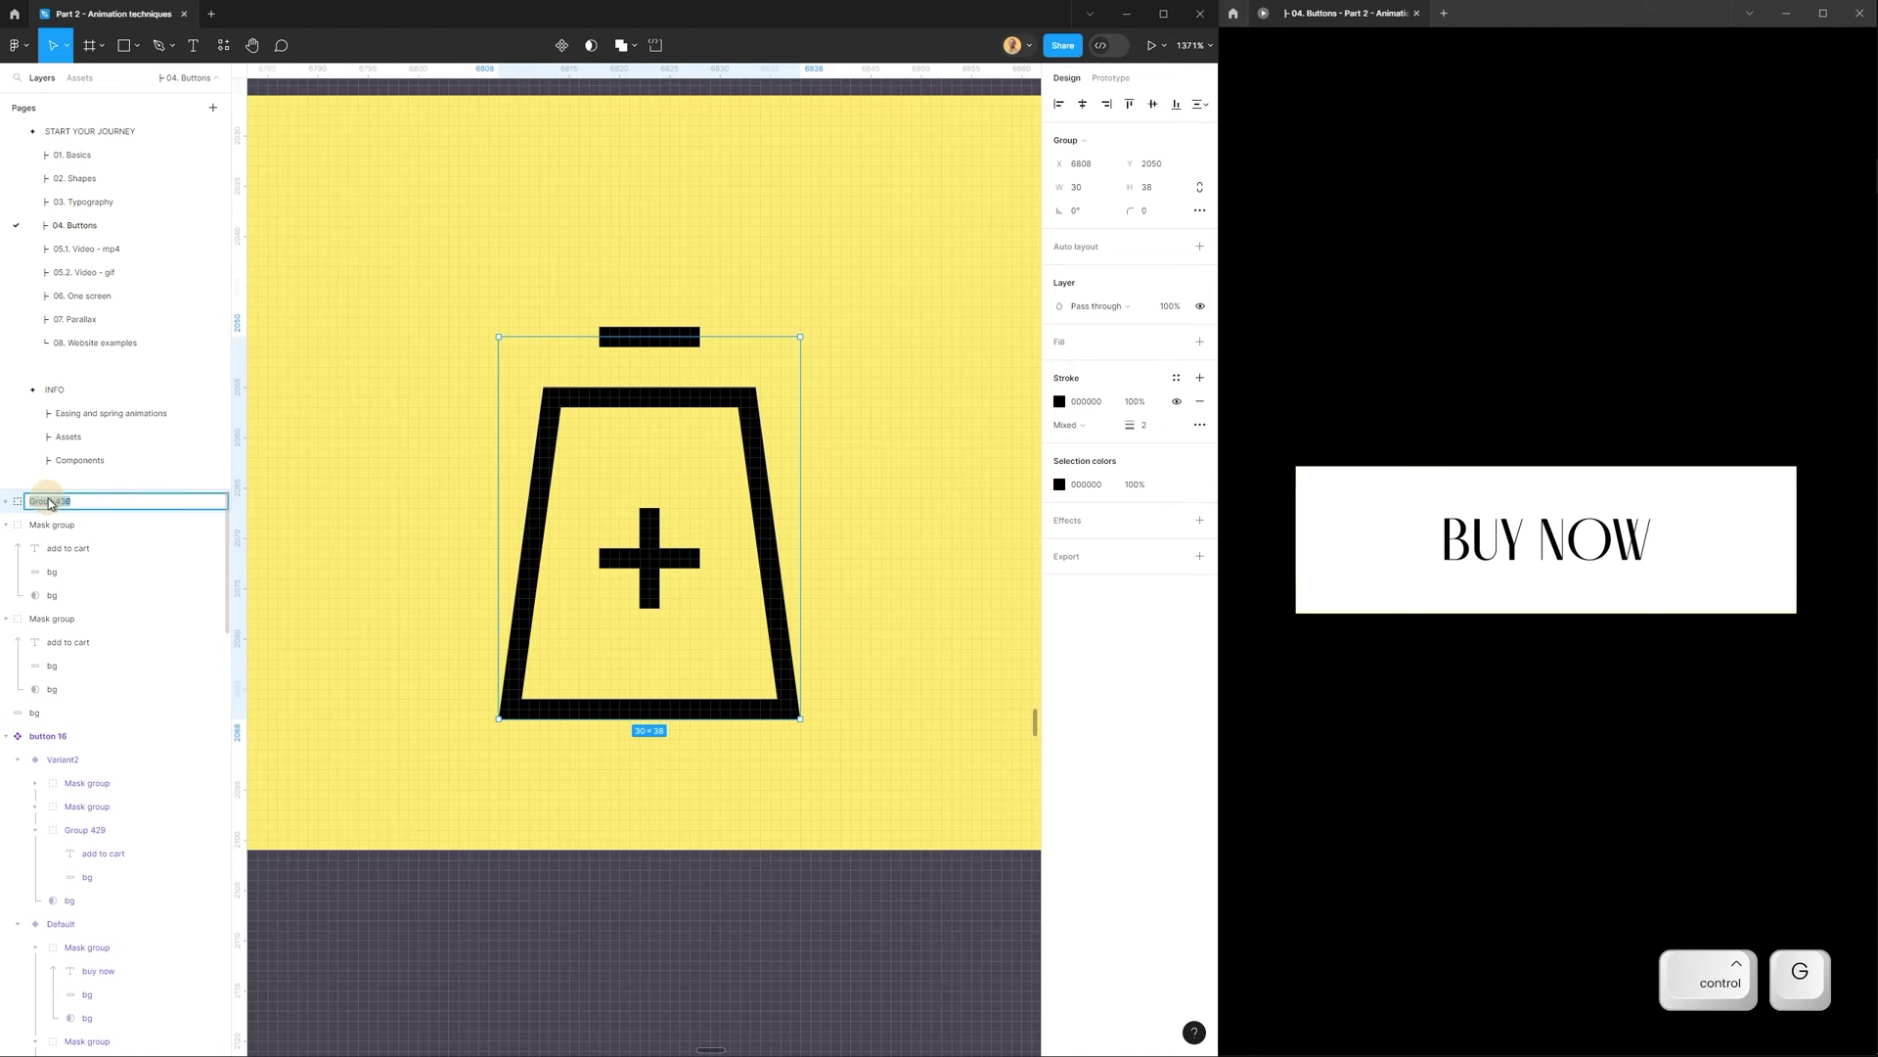
pyautogui.write('icon')
pyautogui.press('Return')
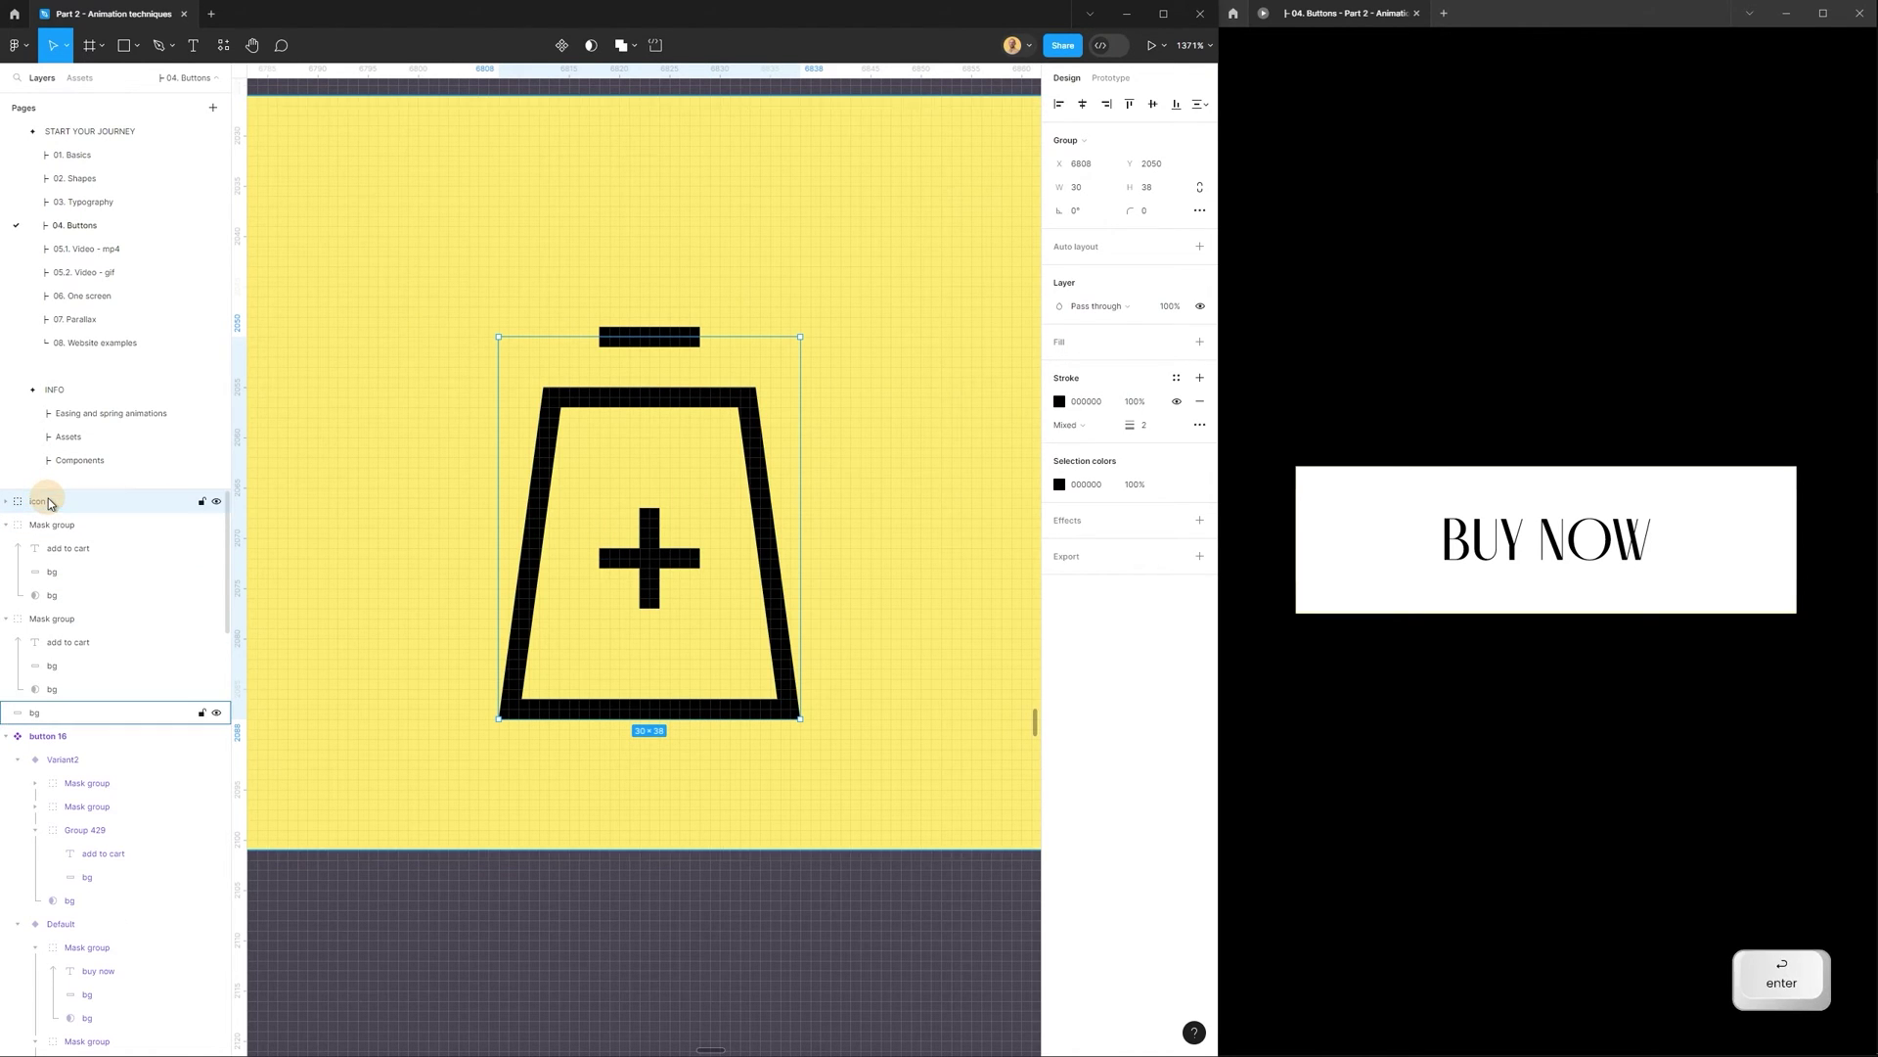
pyautogui.scroll(-5, 685, 391)
# Centre the jar icon in the yellow band and group it with the background as icon.
pyautogui.moveTo(705, 401); pyautogui.dragTo(704, 382)
pyautogui.scroll(-5, 663, 485)
pyautogui.press('space')
pyautogui.moveTo(447, 443); pyautogui.dragTo(679, 293)
pyautogui.press('space')
pyautogui.moveTo(583, 304); pyautogui.dragTo(658, 378)
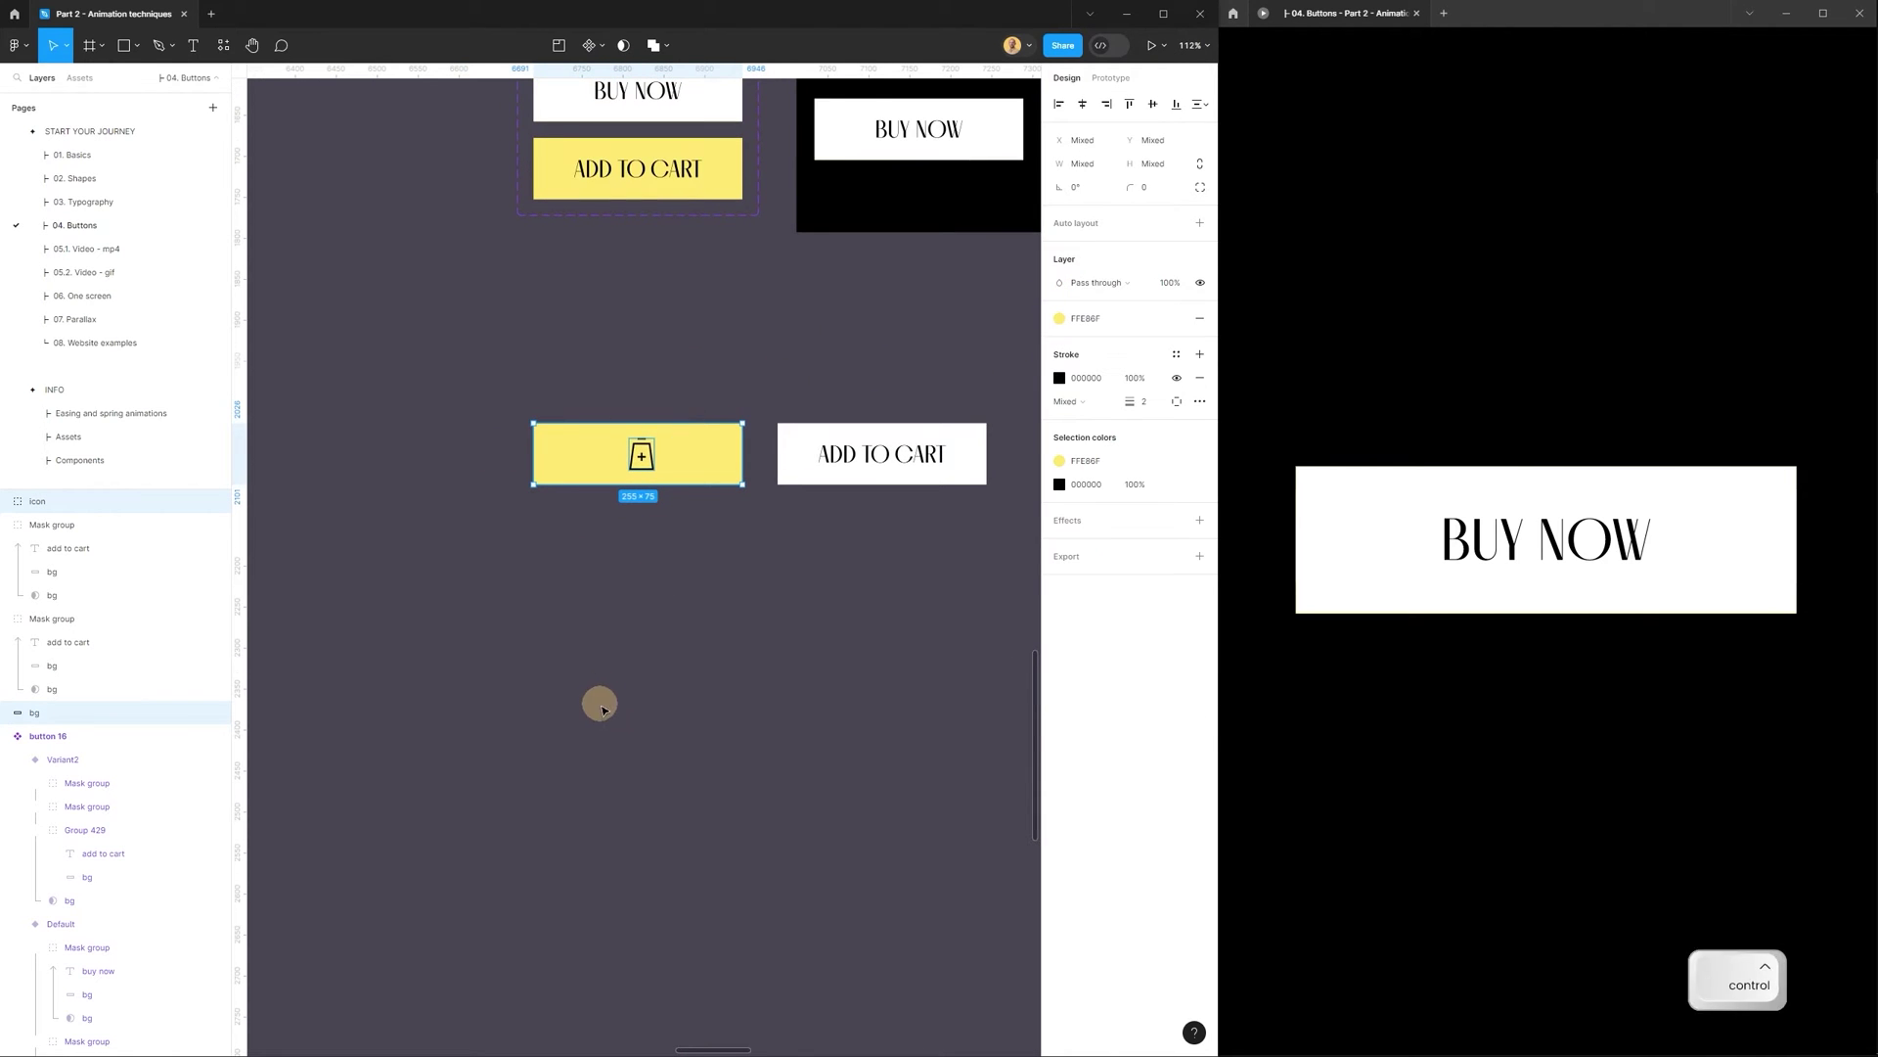
pyautogui.hotkey('ctrl', 'g')
pyautogui.doubleClick(54, 502)
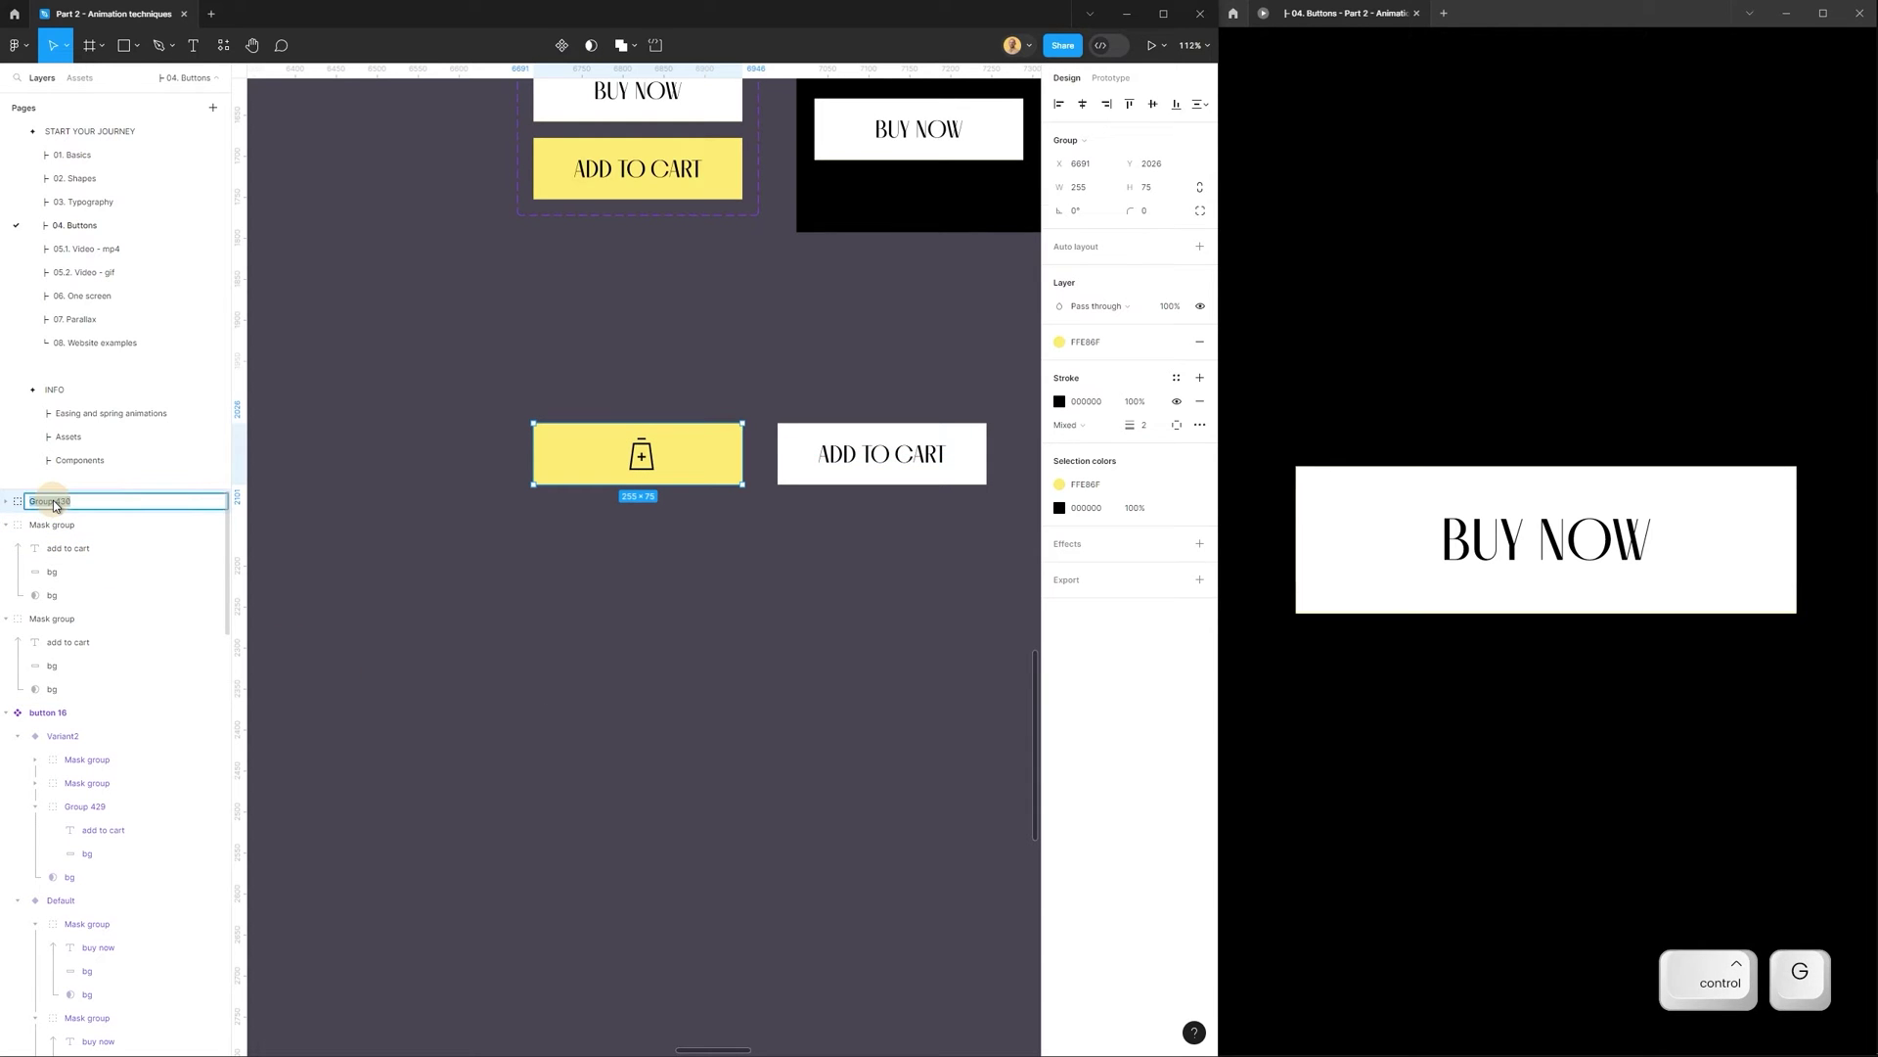
pyautogui.write('icon')
pyautogui.press('Return')
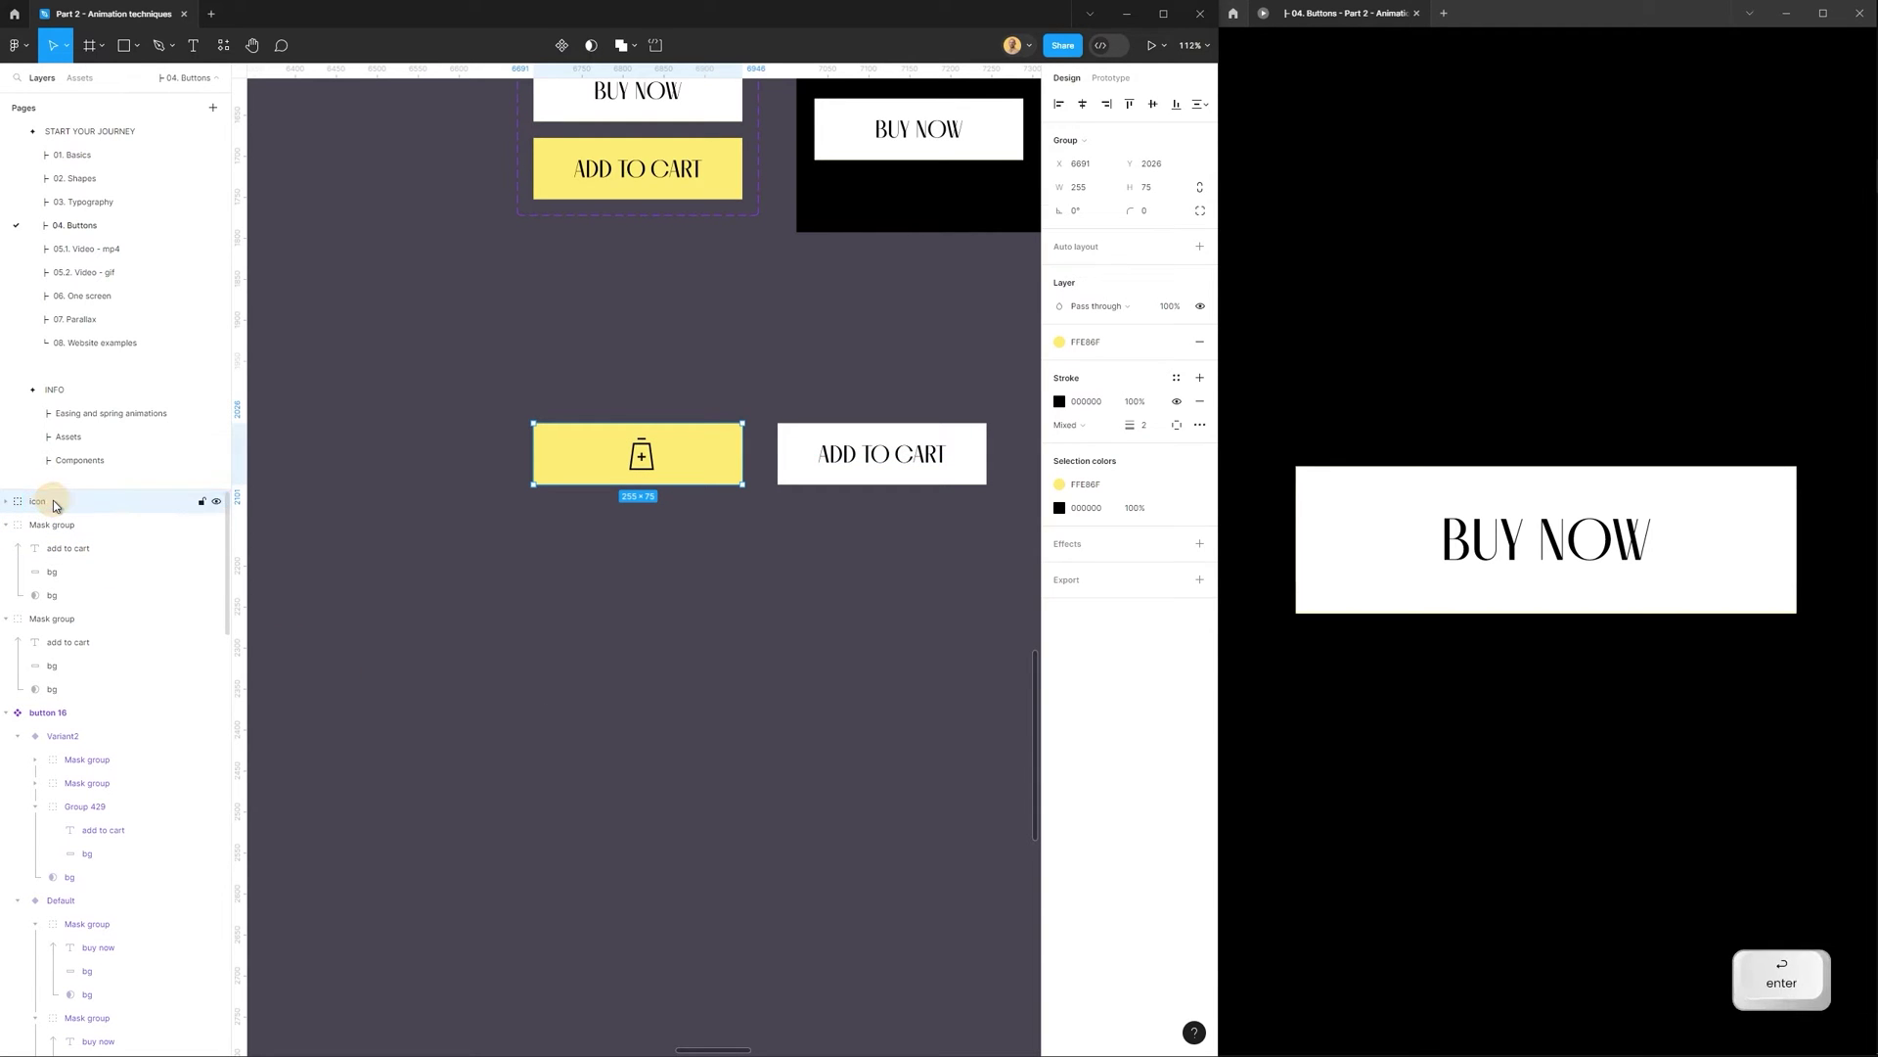
# Move the upper white ADD TO CART mask group straight up.
pyautogui.click(823, 537)
pyautogui.moveTo(810, 544); pyautogui.dragTo(944, 391)
pyautogui.press('space')
pyautogui.moveTo(935, 575); pyautogui.dragTo(864, 585)
pyautogui.click(825, 433)
pyautogui.keyDown('ctrl'); pyautogui.scroll(5, 825, 433); pyautogui.keyUp('ctrl')
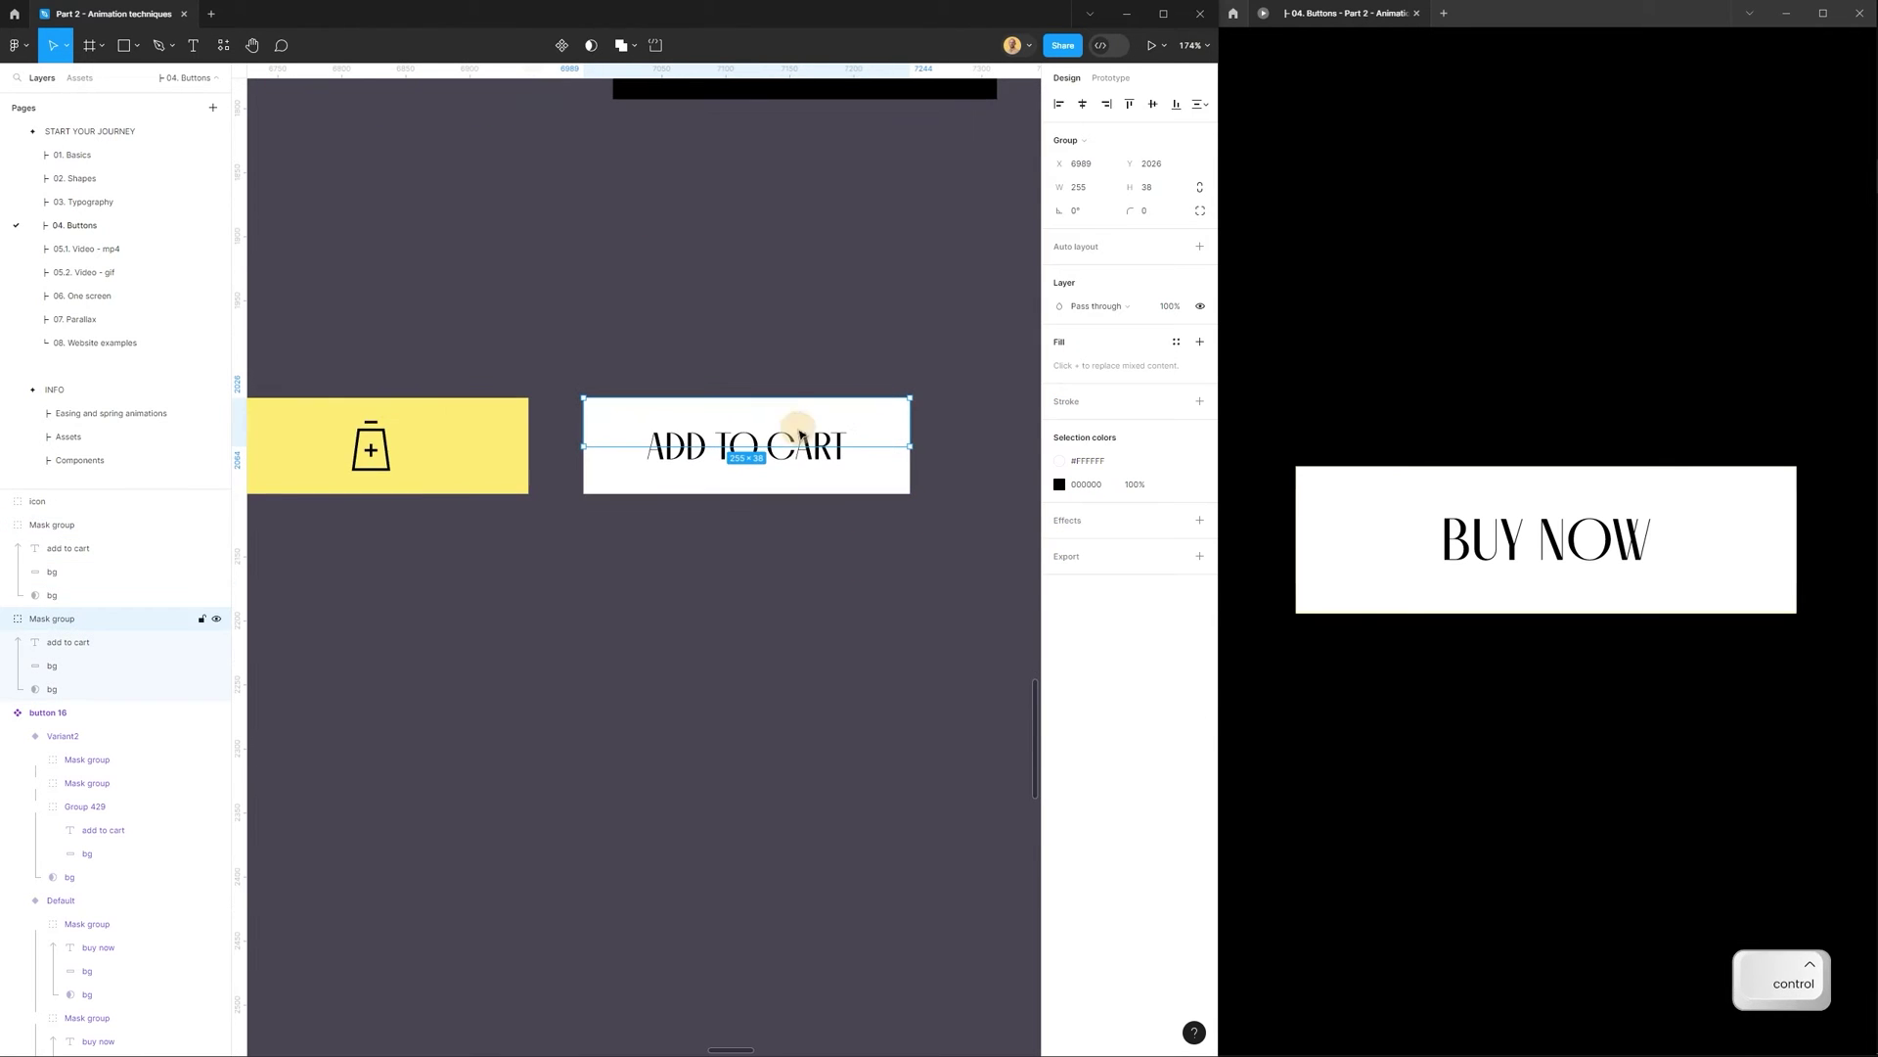
pyautogui.moveTo(816, 447); pyautogui.dragTo(783, 426)
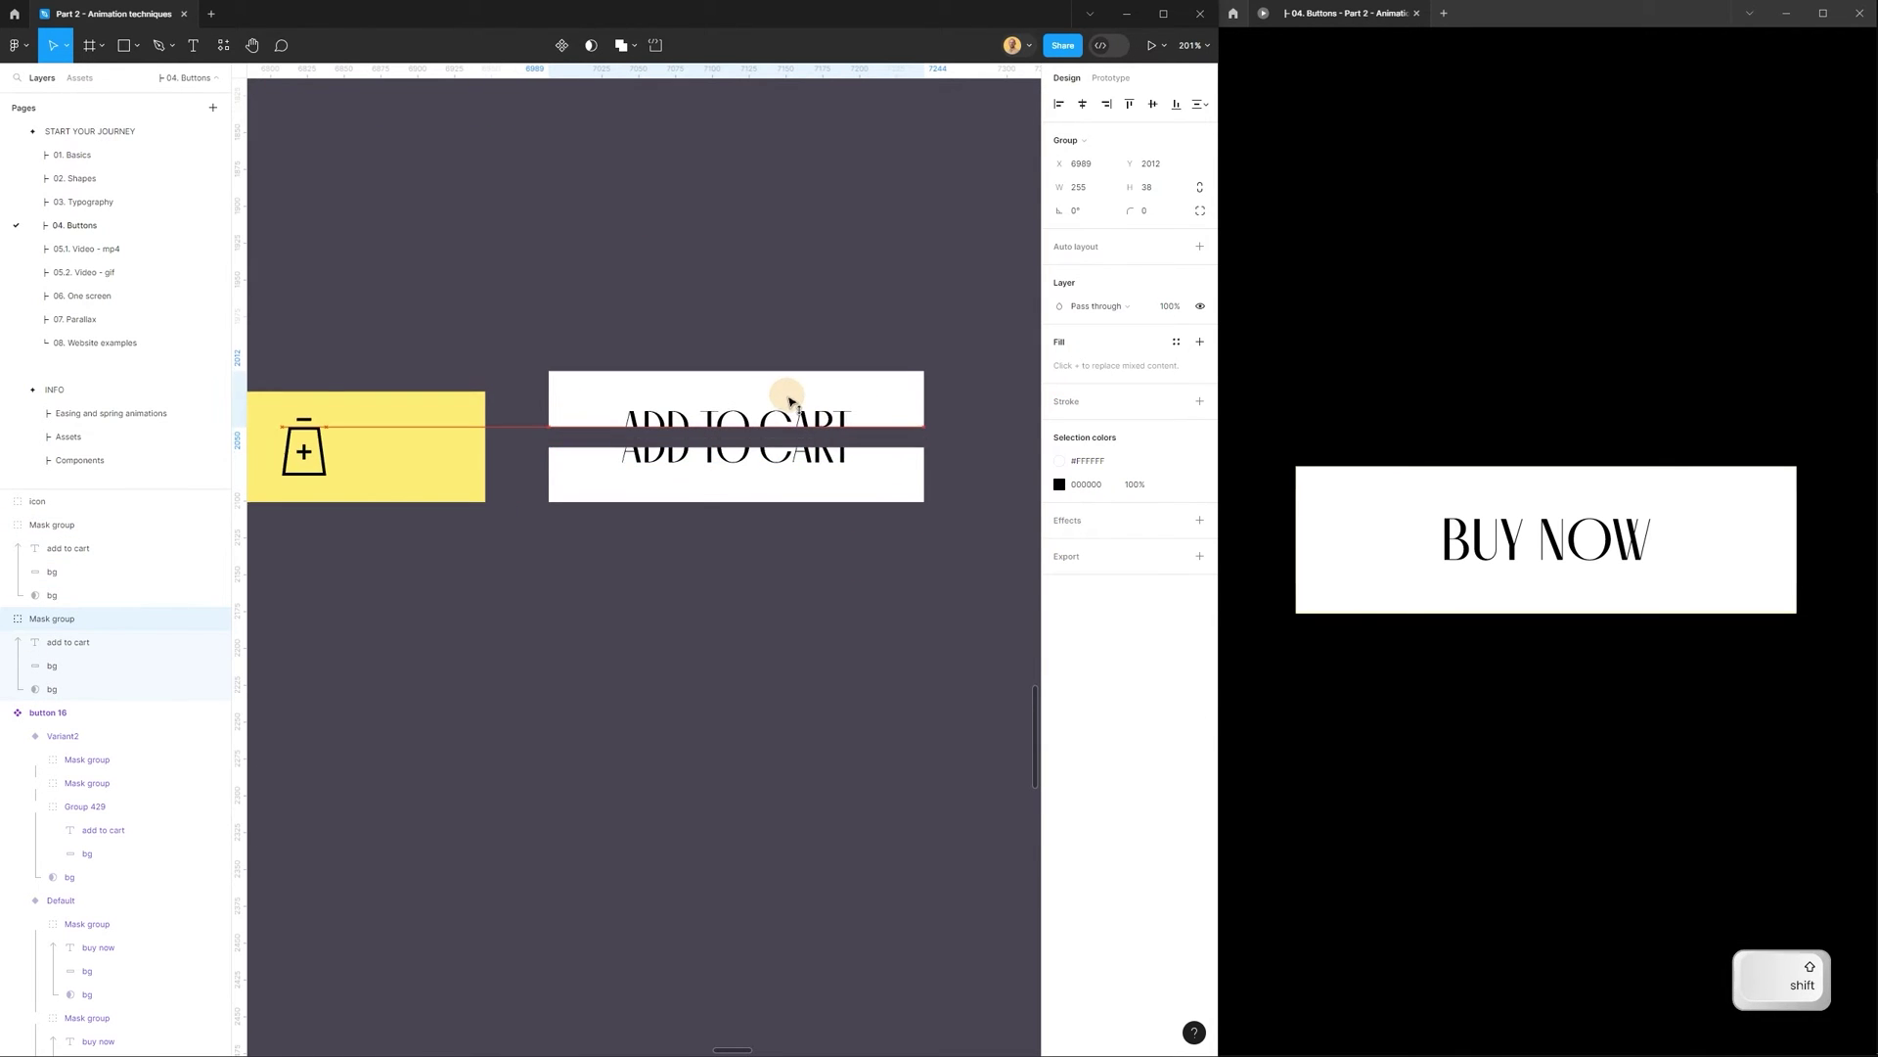
# Rename the upper mask group top and the lower one bottom.
pyautogui.doubleClick(70, 620)
pyautogui.write('top')
pyautogui.press('Return')
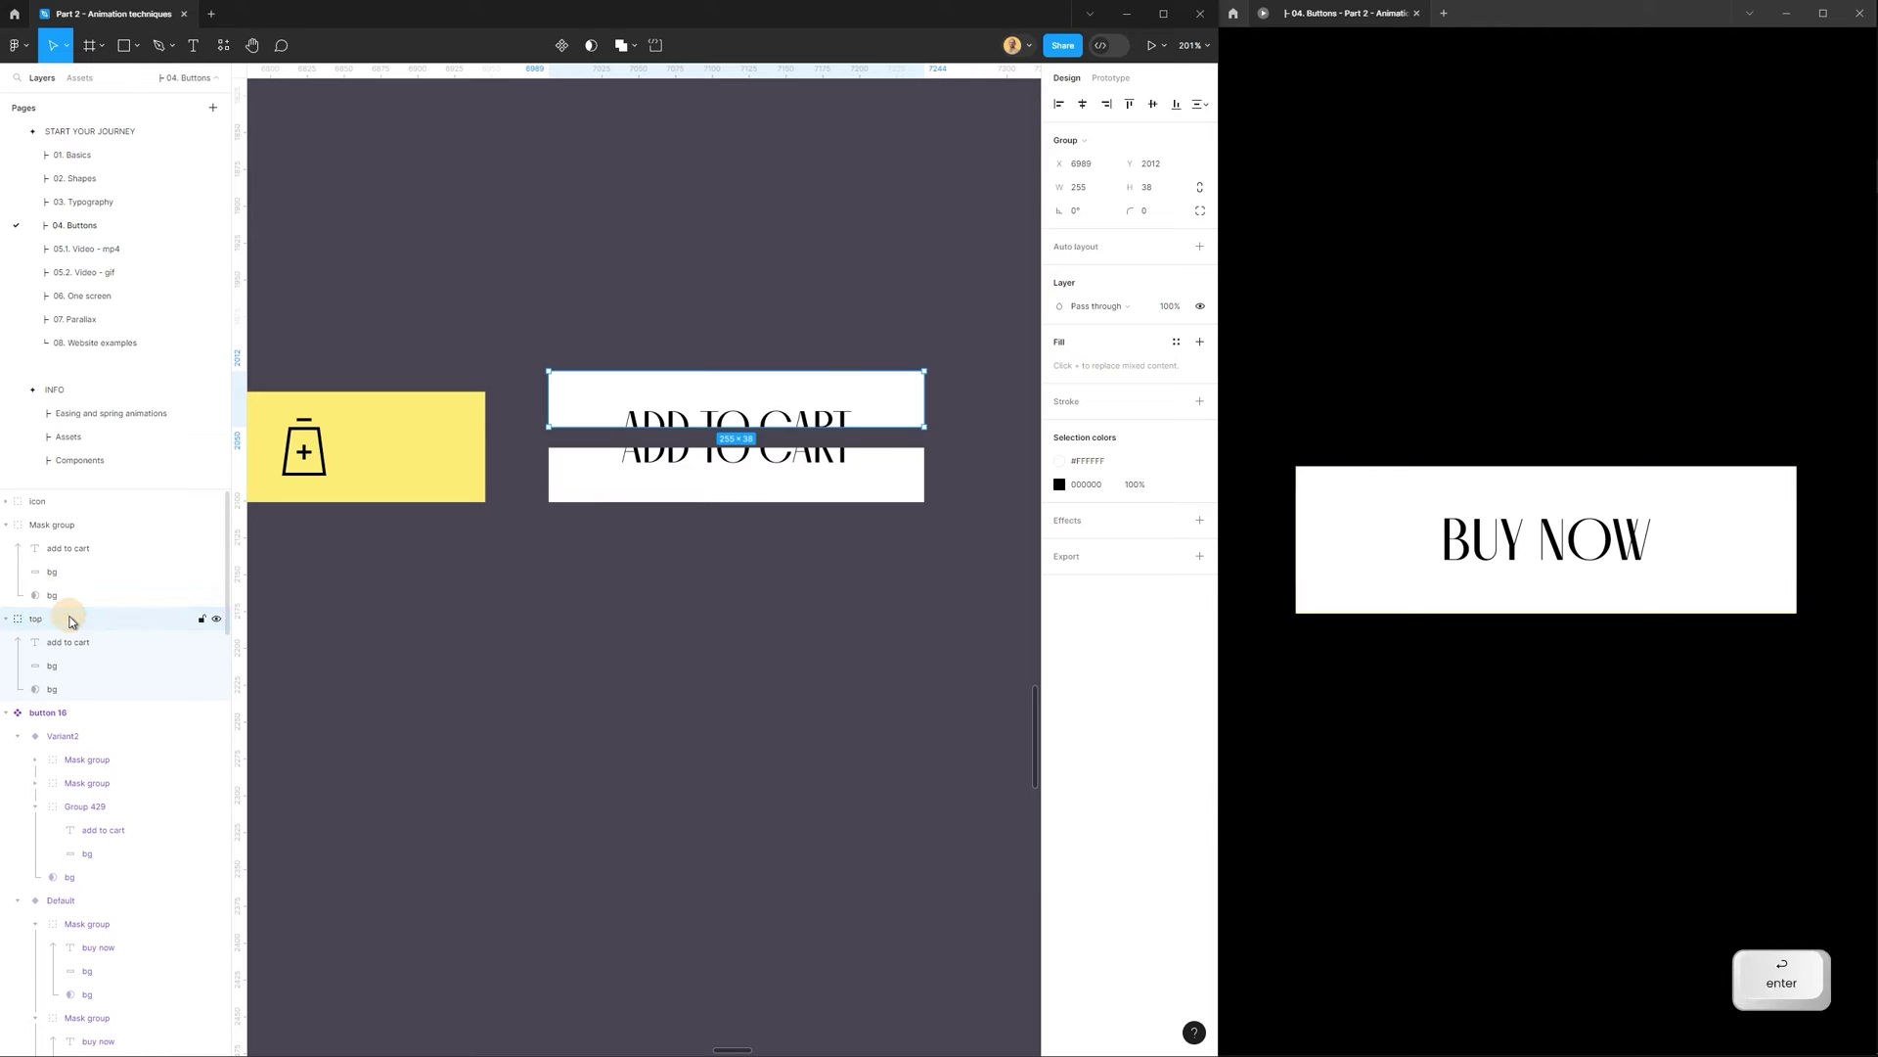
pyautogui.click(664, 489)
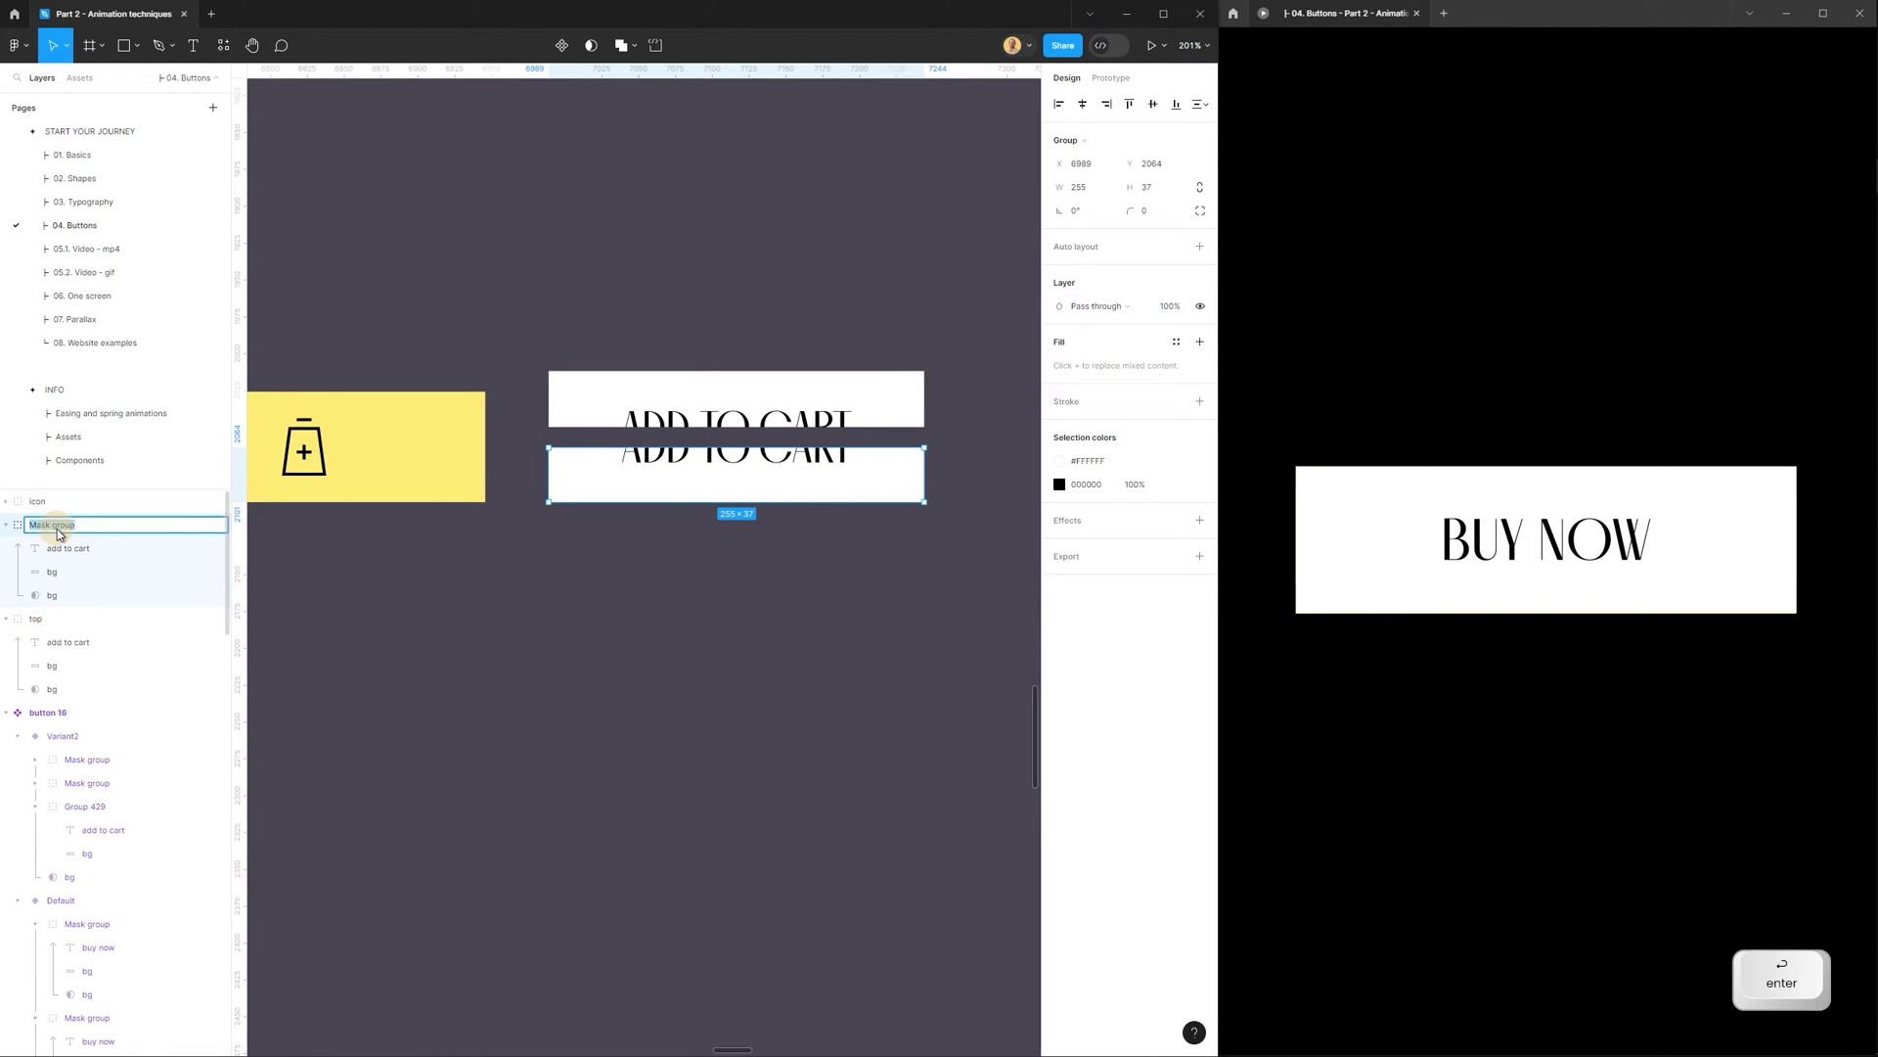
pyautogui.write('bottom')
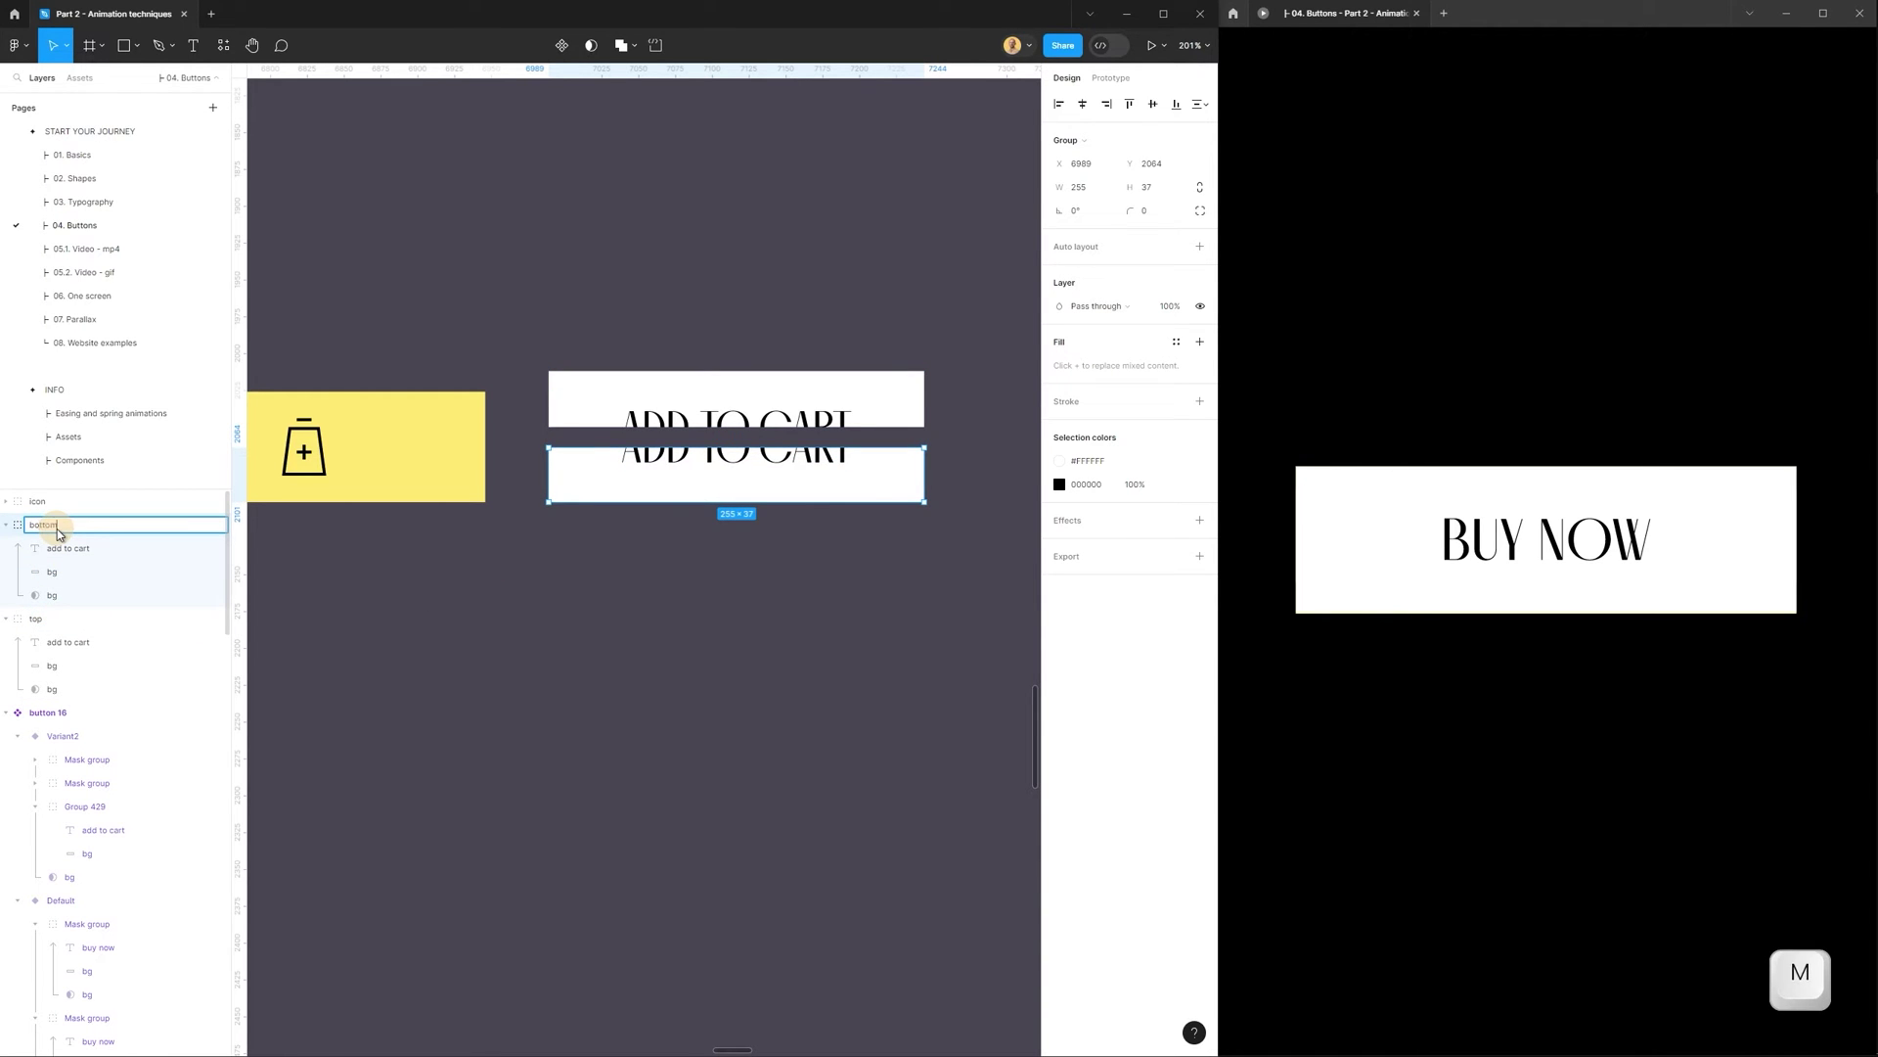
pyautogui.press('Return')
pyautogui.scroll(-3, 725, 433)
pyautogui.moveTo(575, 541); pyautogui.dragTo(710, 546)
# Line up the top ADD TO CART half with the bottom half.
pyautogui.click(710, 547)
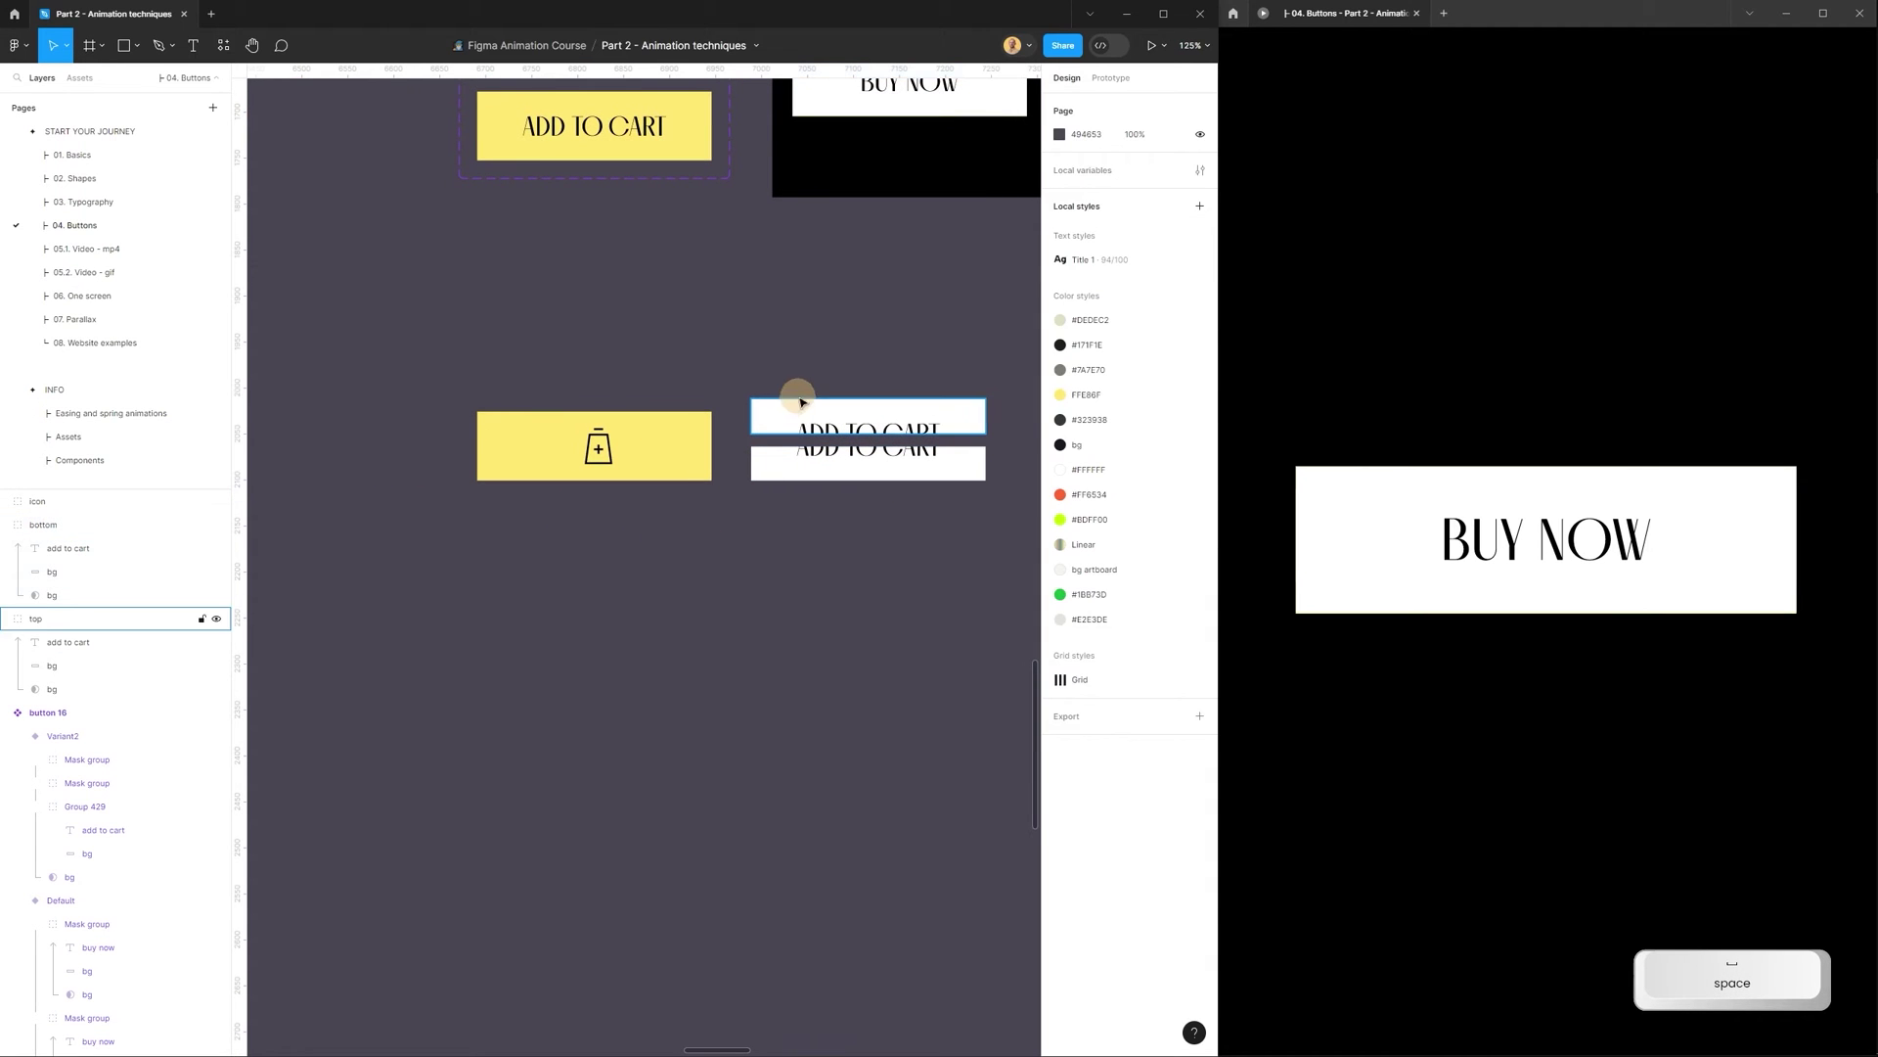
pyautogui.moveTo(798, 413); pyautogui.dragTo(798, 428)
pyautogui.moveTo(561, 574); pyautogui.dragTo(594, 587)
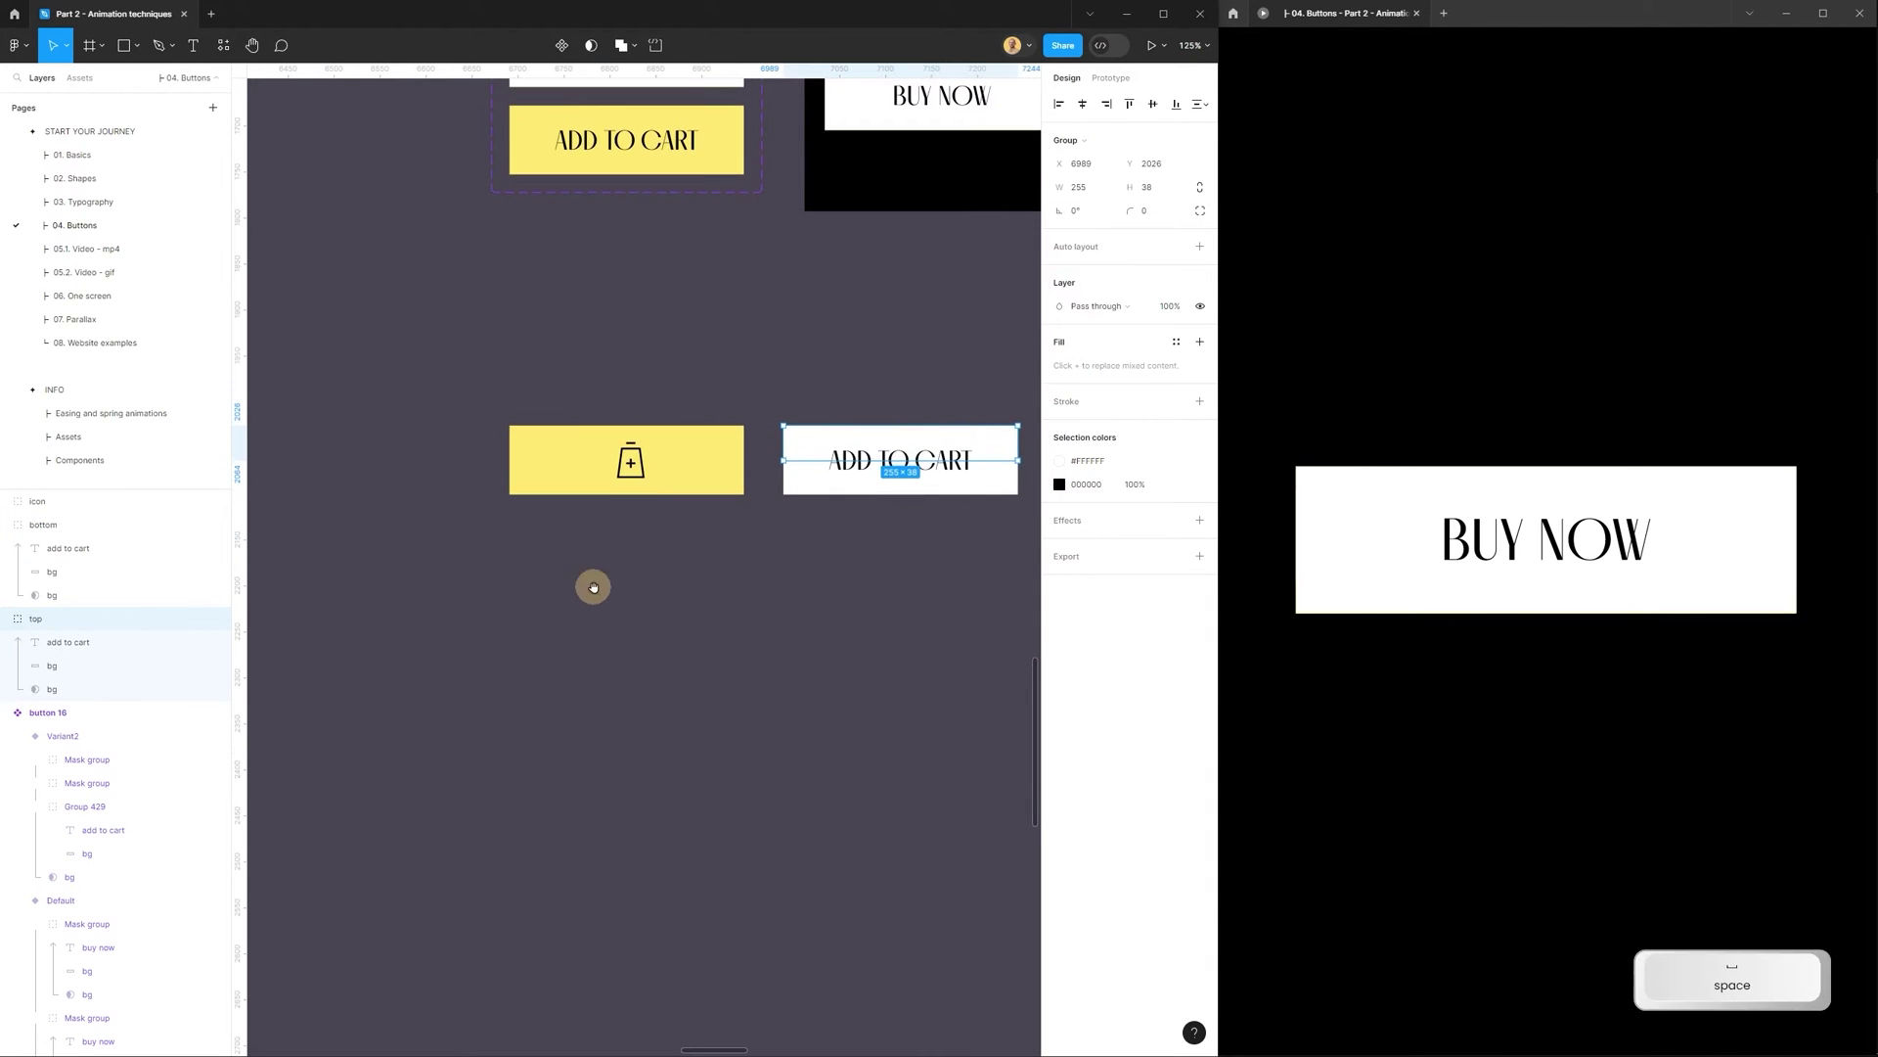
pyautogui.click(592, 587)
pyautogui.moveTo(557, 519); pyautogui.dragTo(555, 473)
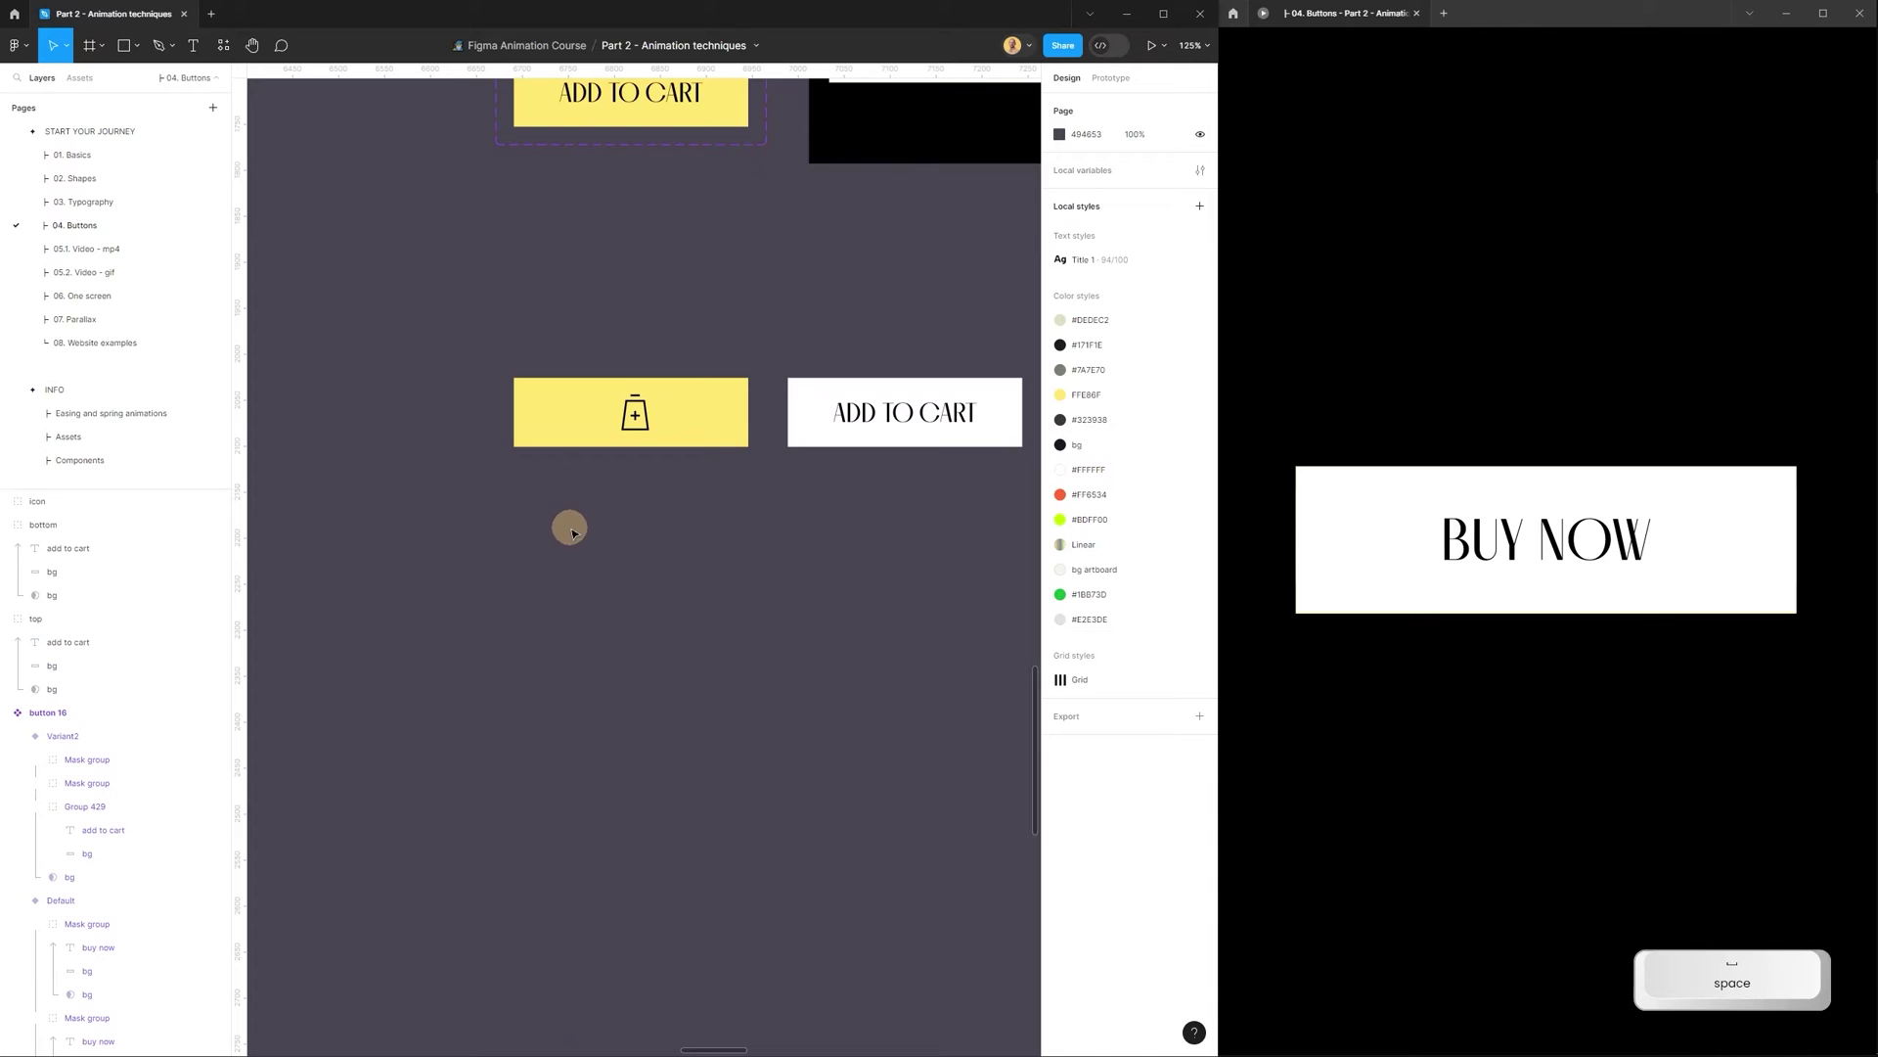
# Copy the yellow background rectangle, place the copy left of the icon button, and send it to back.
pyautogui.keyDown('ctrl'); pyautogui.click(535, 424); pyautogui.keyUp('ctrl')
pyautogui.hotkey('ctrl', 'c')
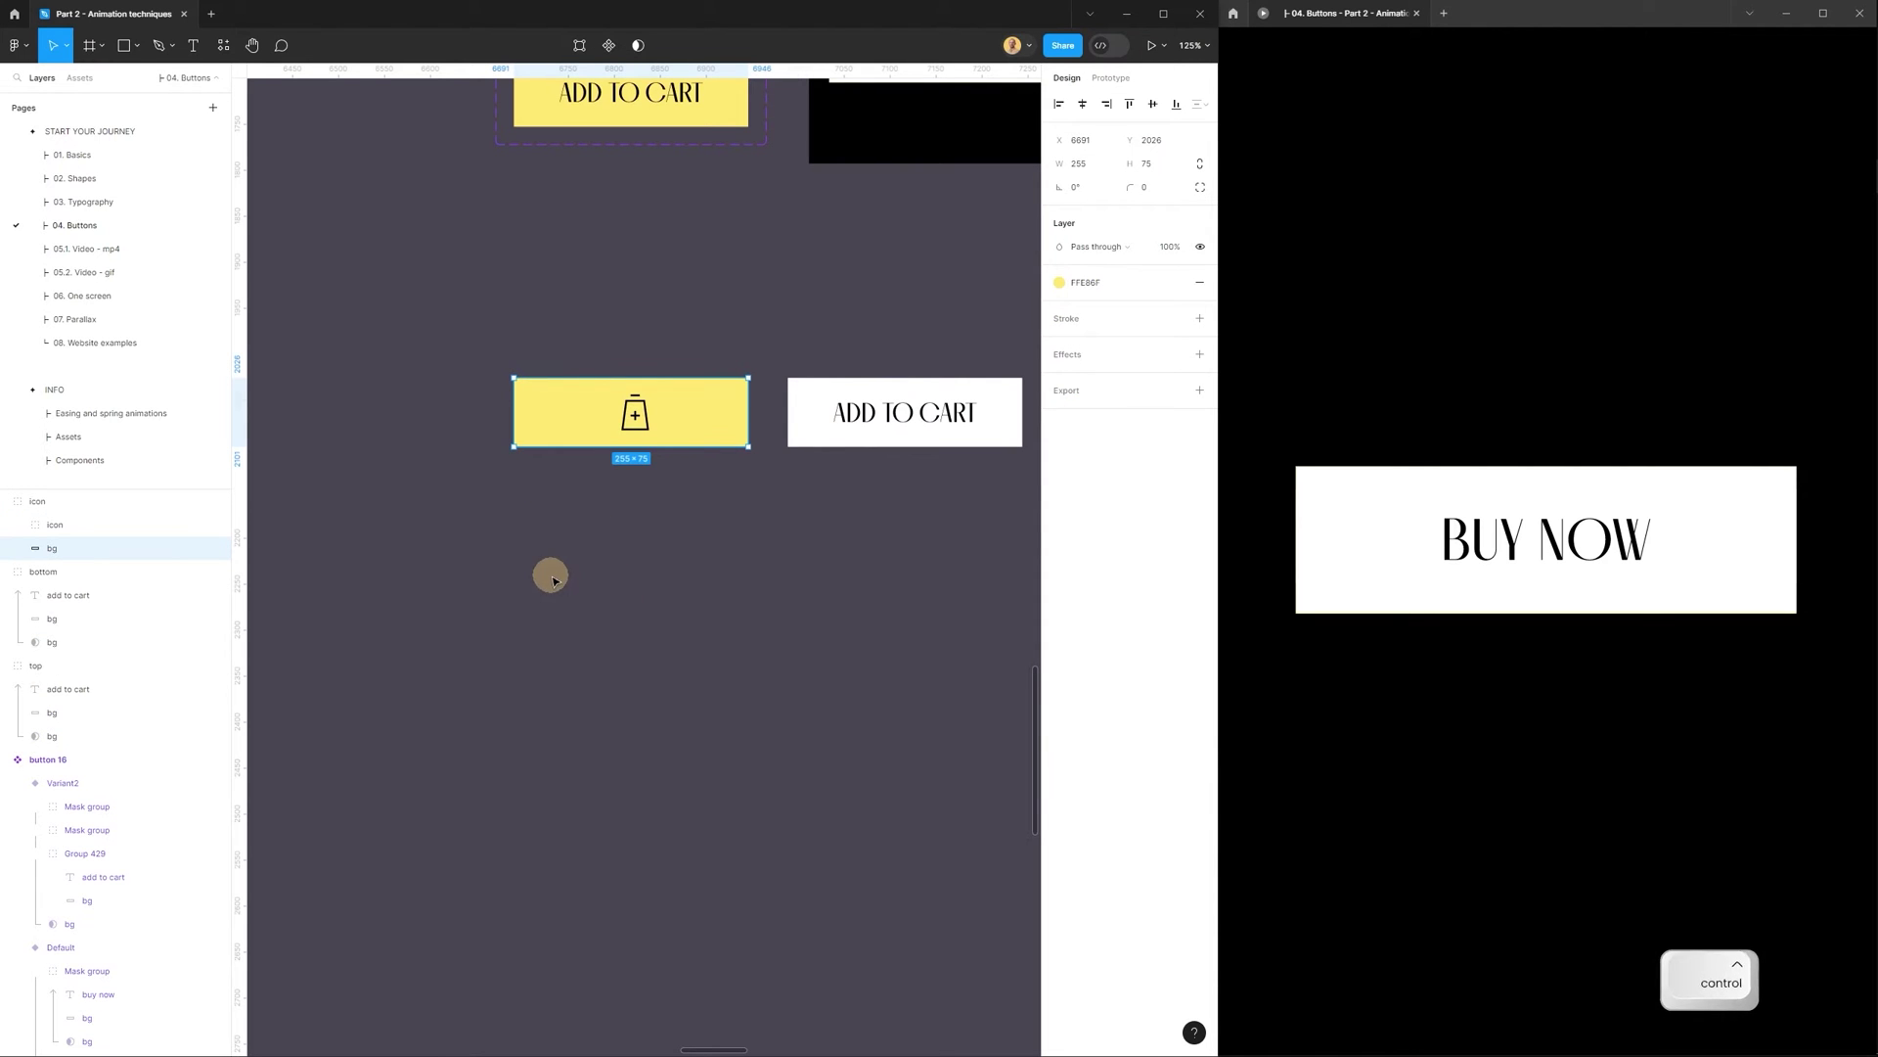
pyautogui.click(551, 575)
pyautogui.hotkey('ctrl', 'v')
pyautogui.moveTo(671, 477); pyautogui.dragTo(674, 481)
pyautogui.moveTo(710, 412); pyautogui.dragTo(461, 412)
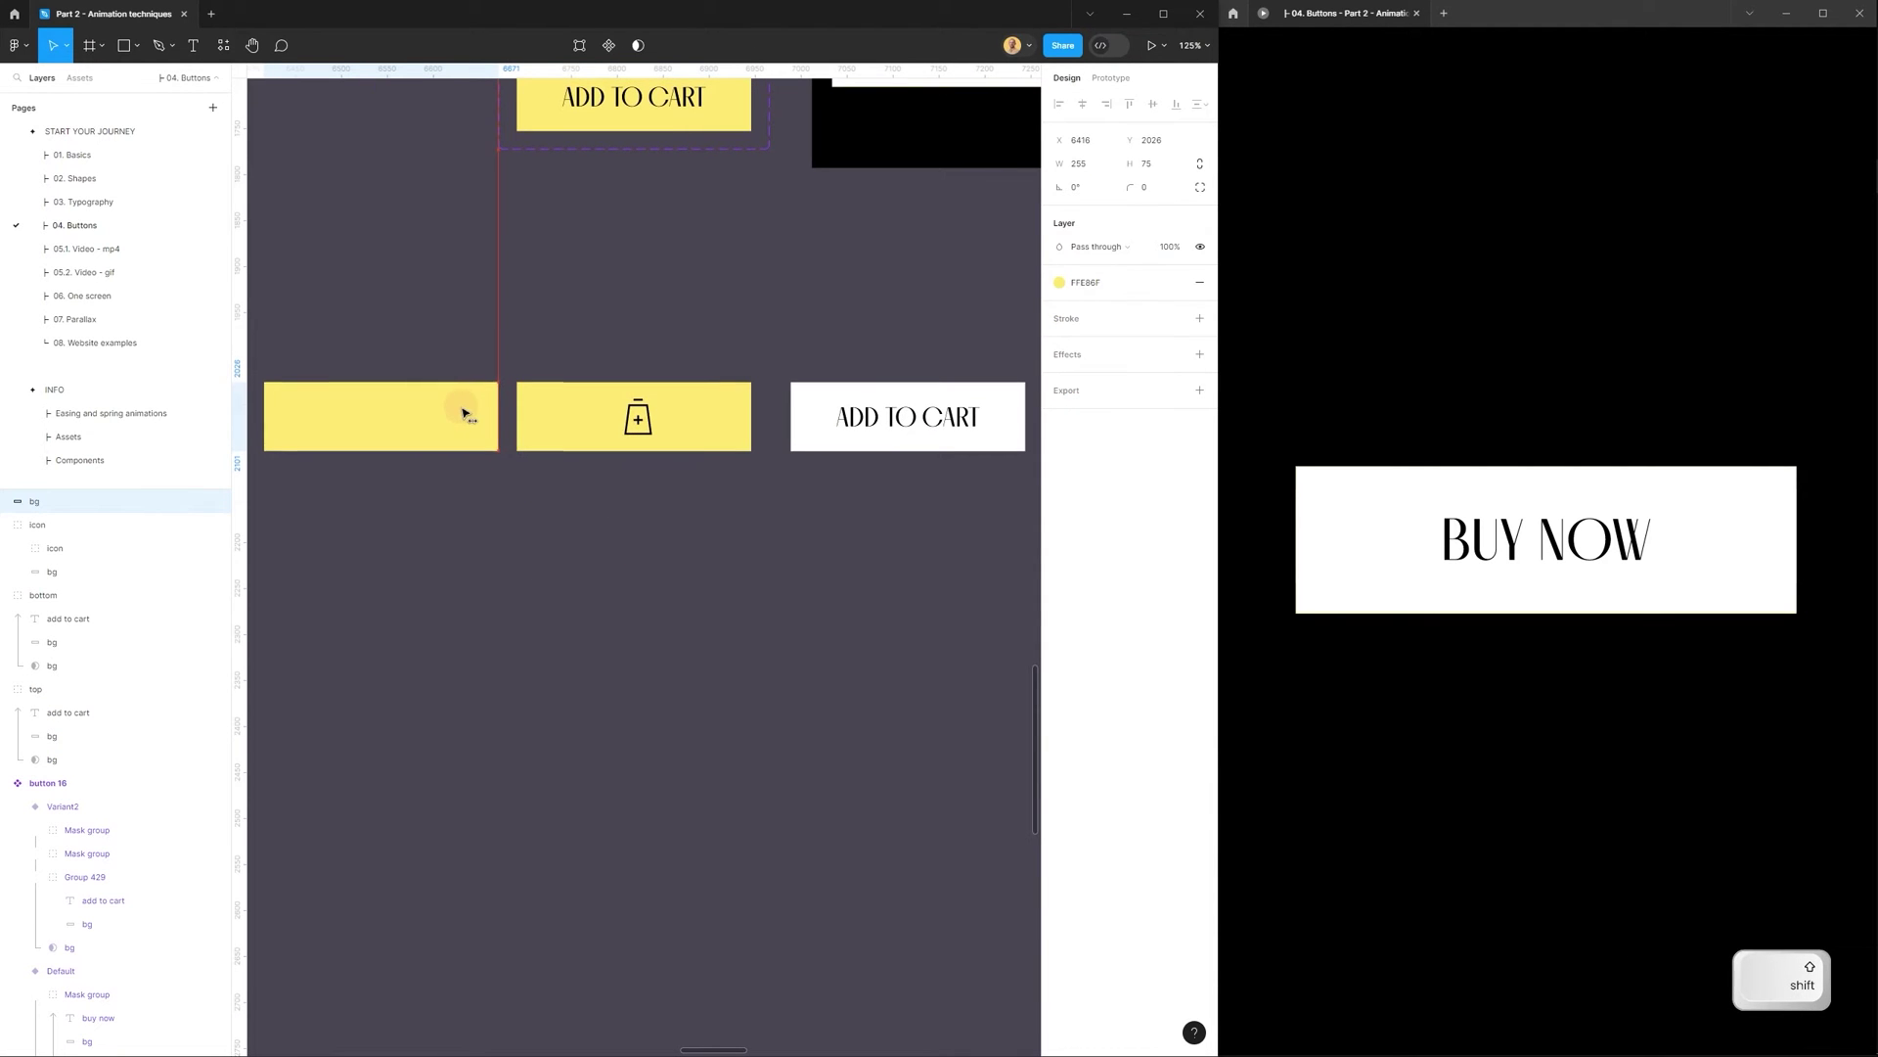
pyautogui.moveTo(445, 531); pyautogui.dragTo(473, 522)
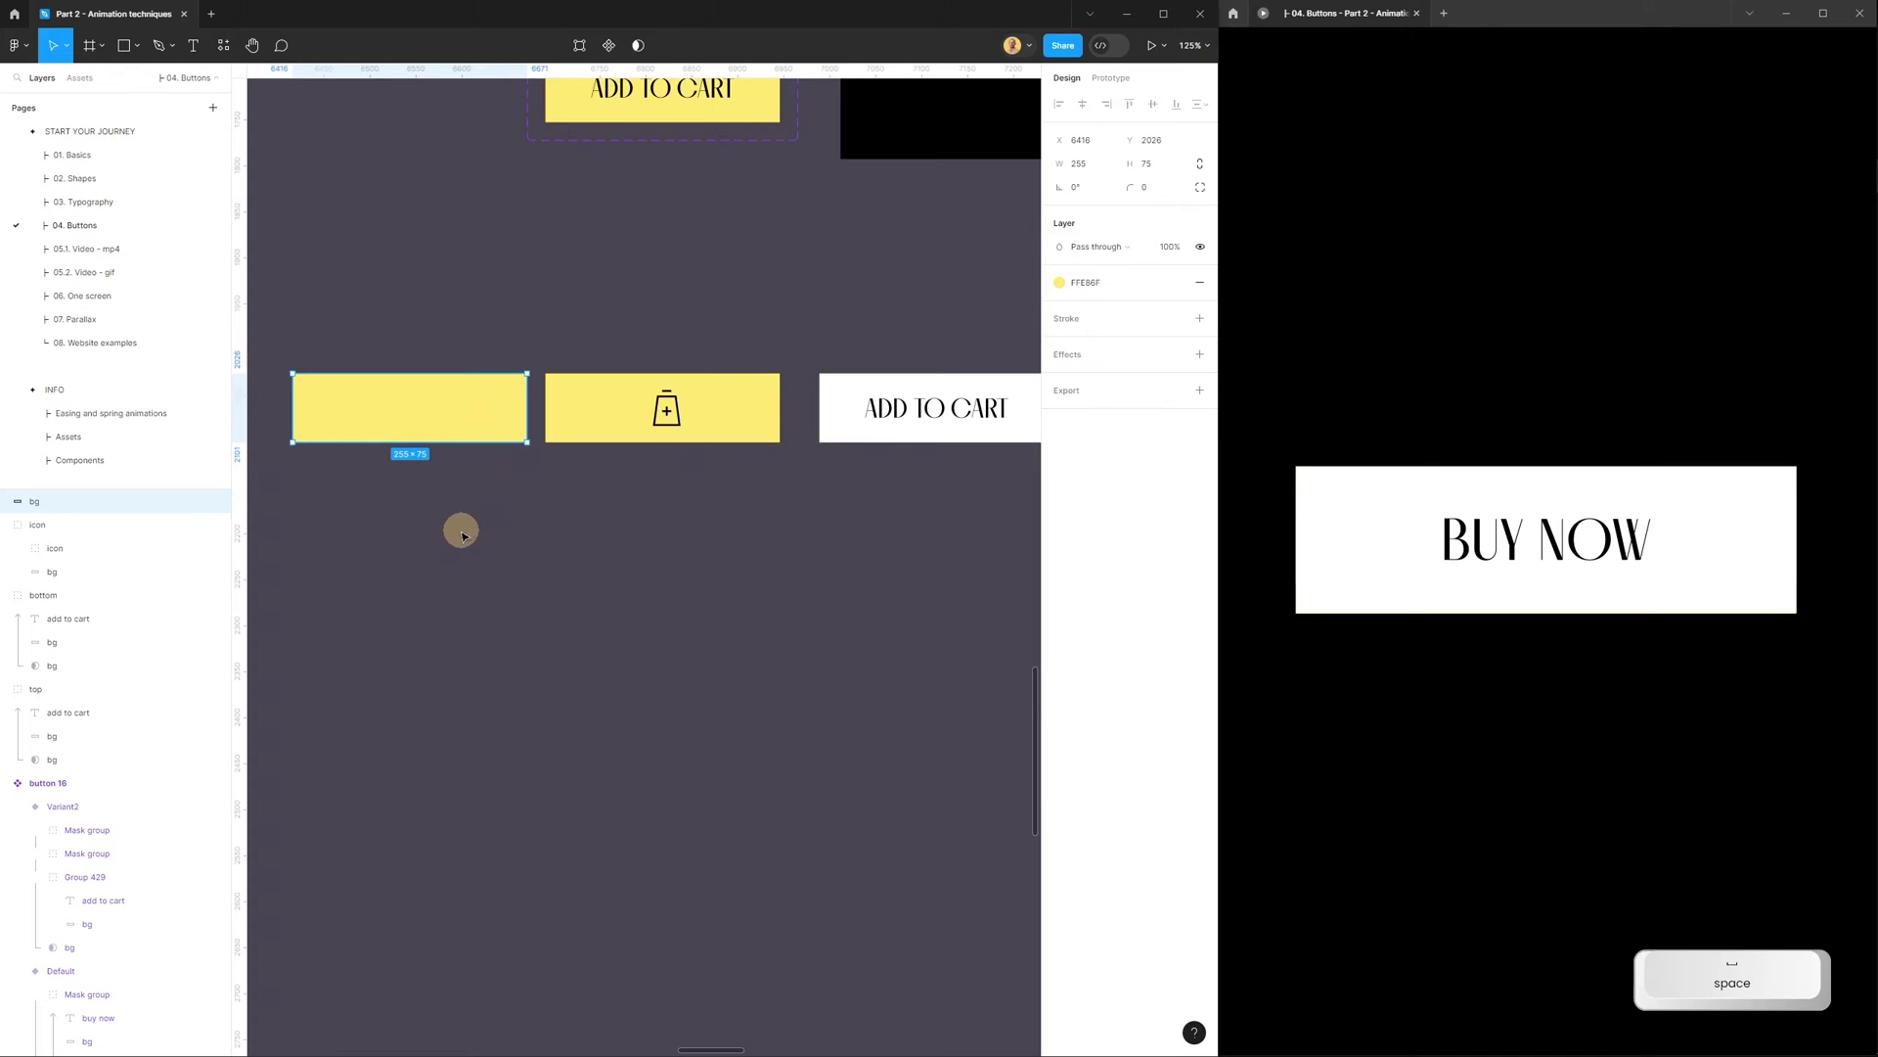
pyautogui.hotkey('ctrl', 'shift', '[')
# Bring the white ADD TO CART halves in front of the cart icon group.
pyautogui.click(531, 548)
pyautogui.moveTo(731, 431); pyautogui.dragTo(511, 433)
pyautogui.click(751, 465)
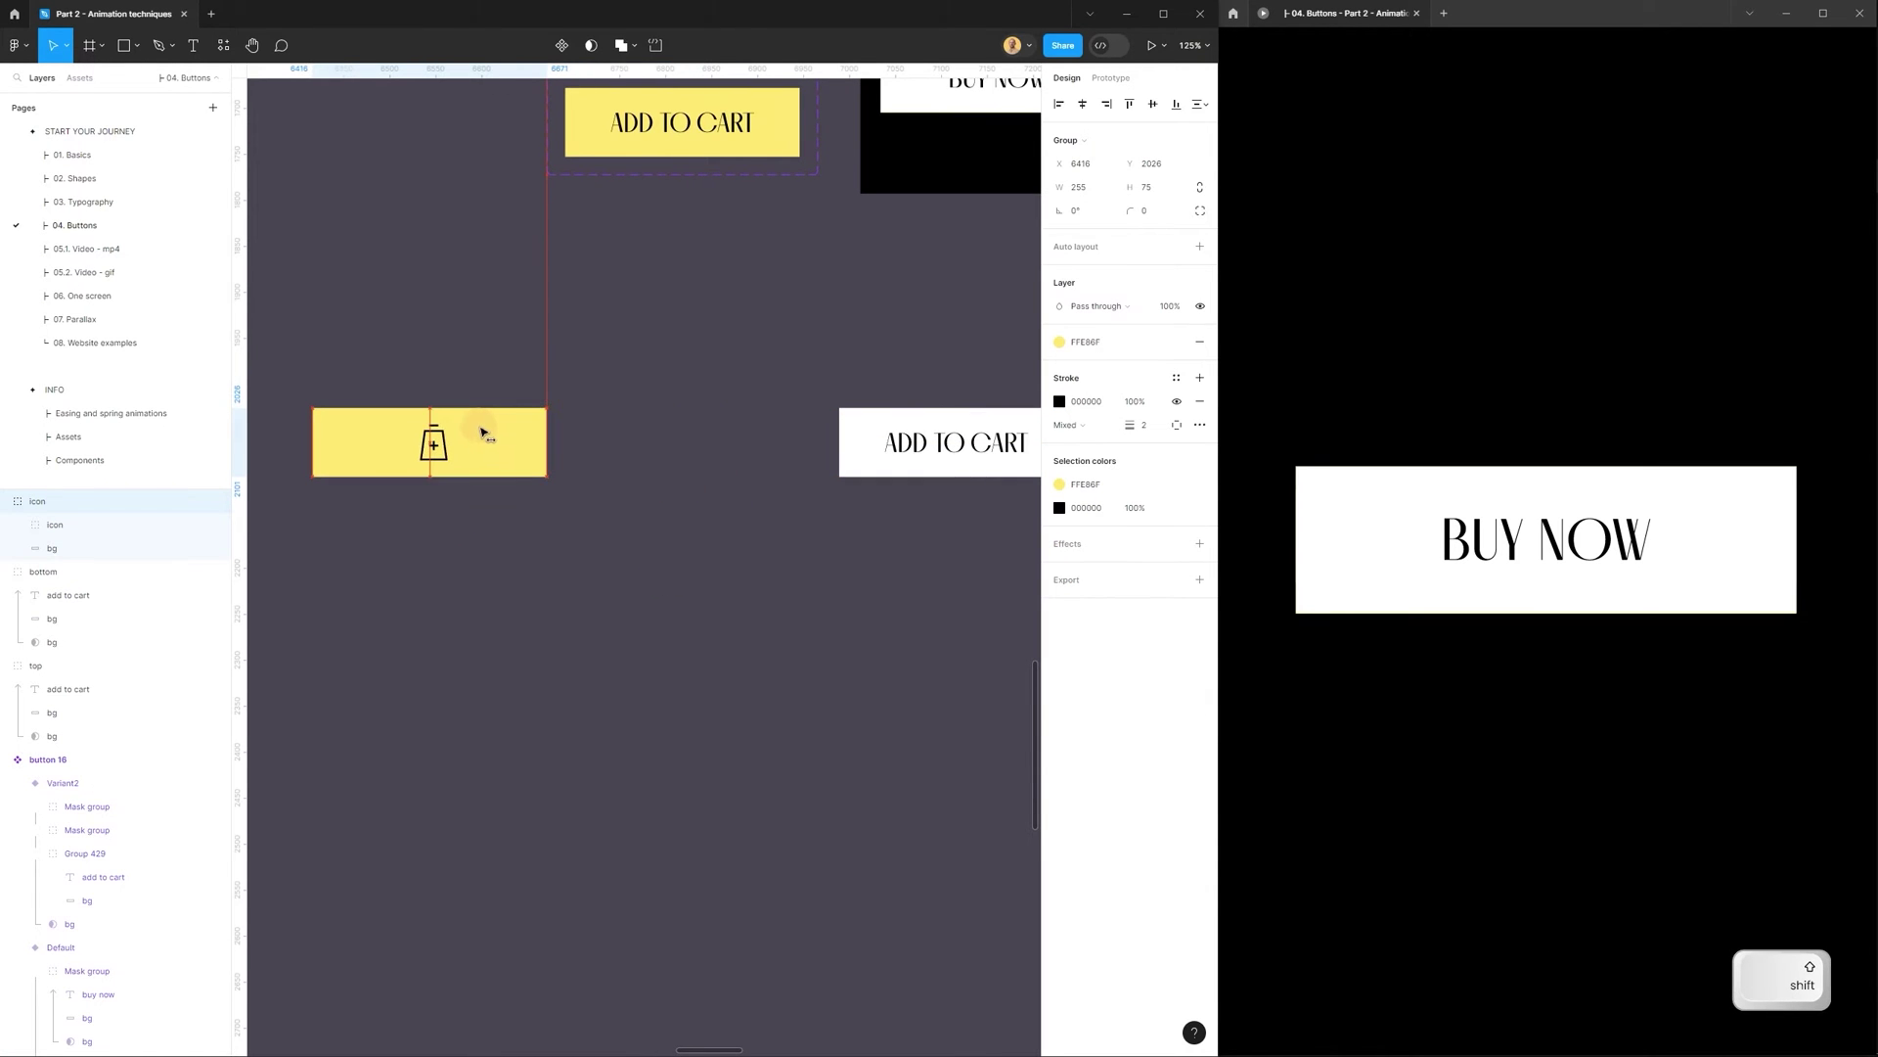
pyautogui.moveTo(919, 524); pyautogui.dragTo(481, 437)
pyautogui.hotkey('ctrl', 'shift', ']')
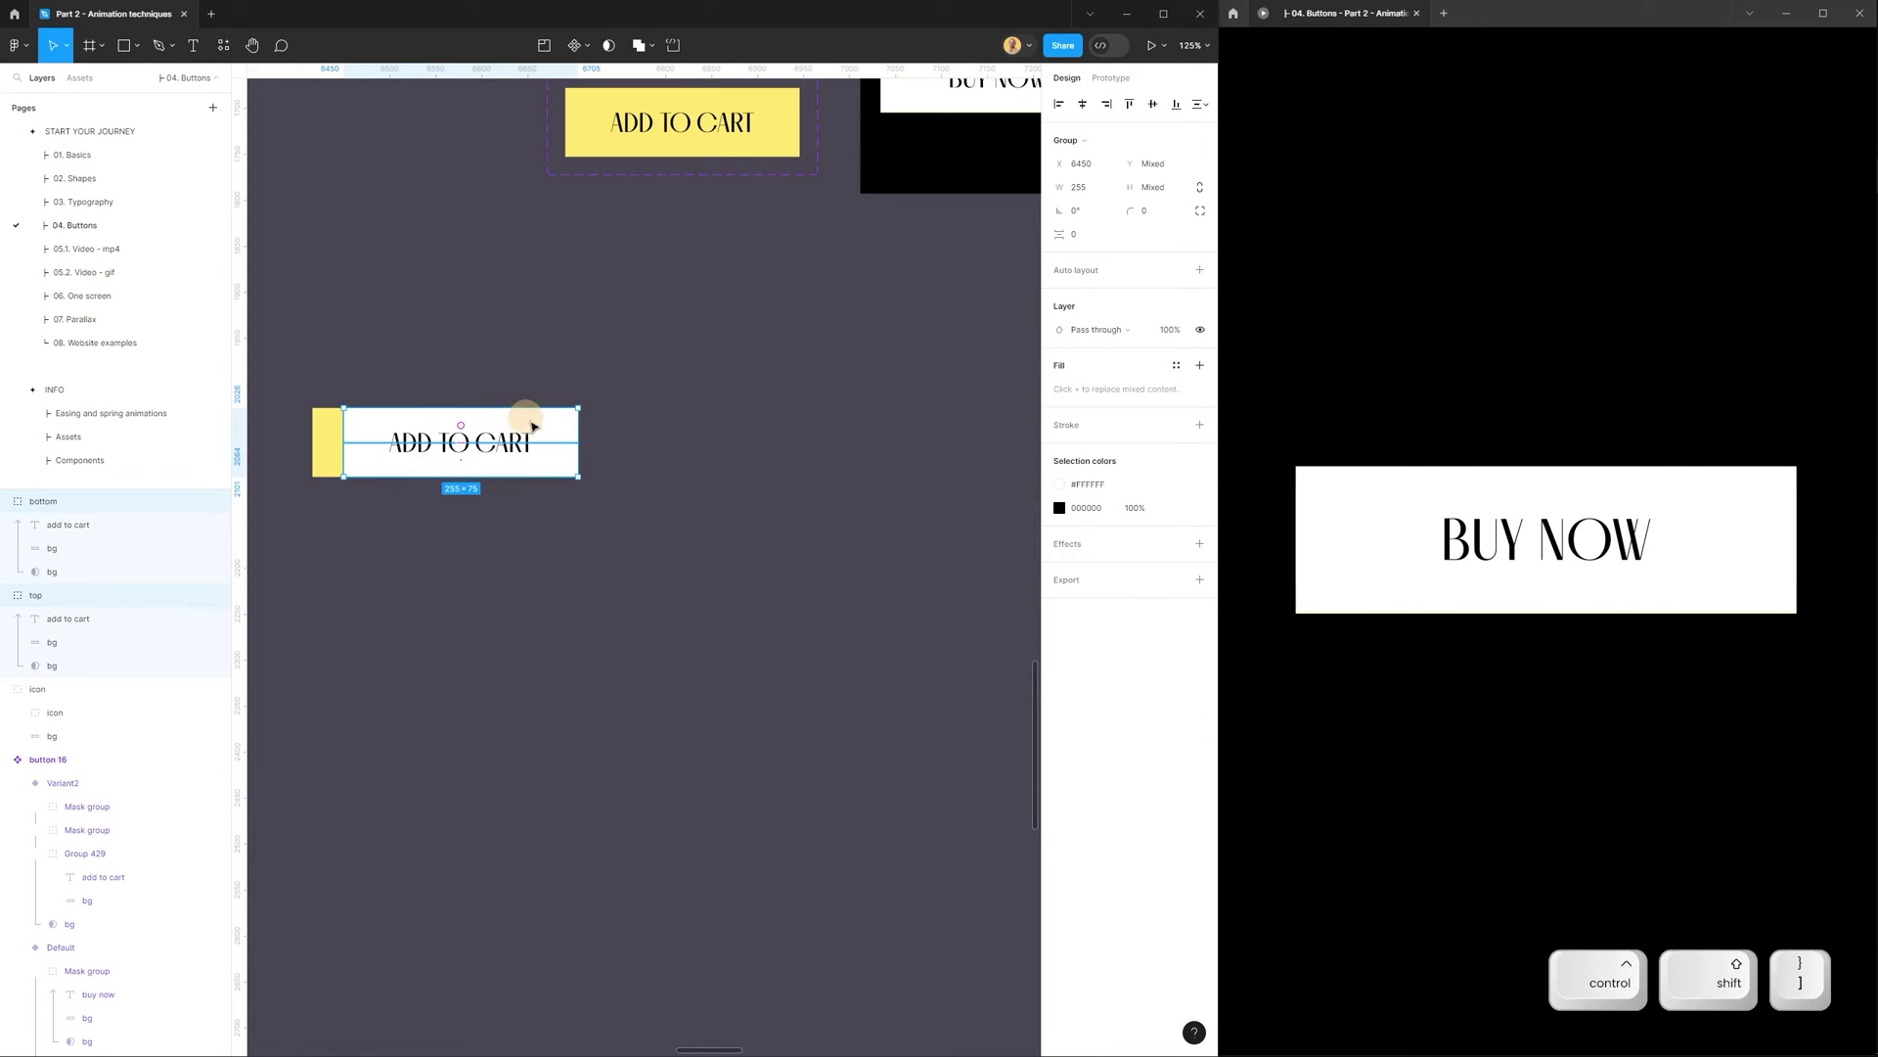
# Move the stacked halves and icon below the yellow ADD TO CART and mask them with the background.
pyautogui.moveTo(526, 438); pyautogui.dragTo(495, 438)
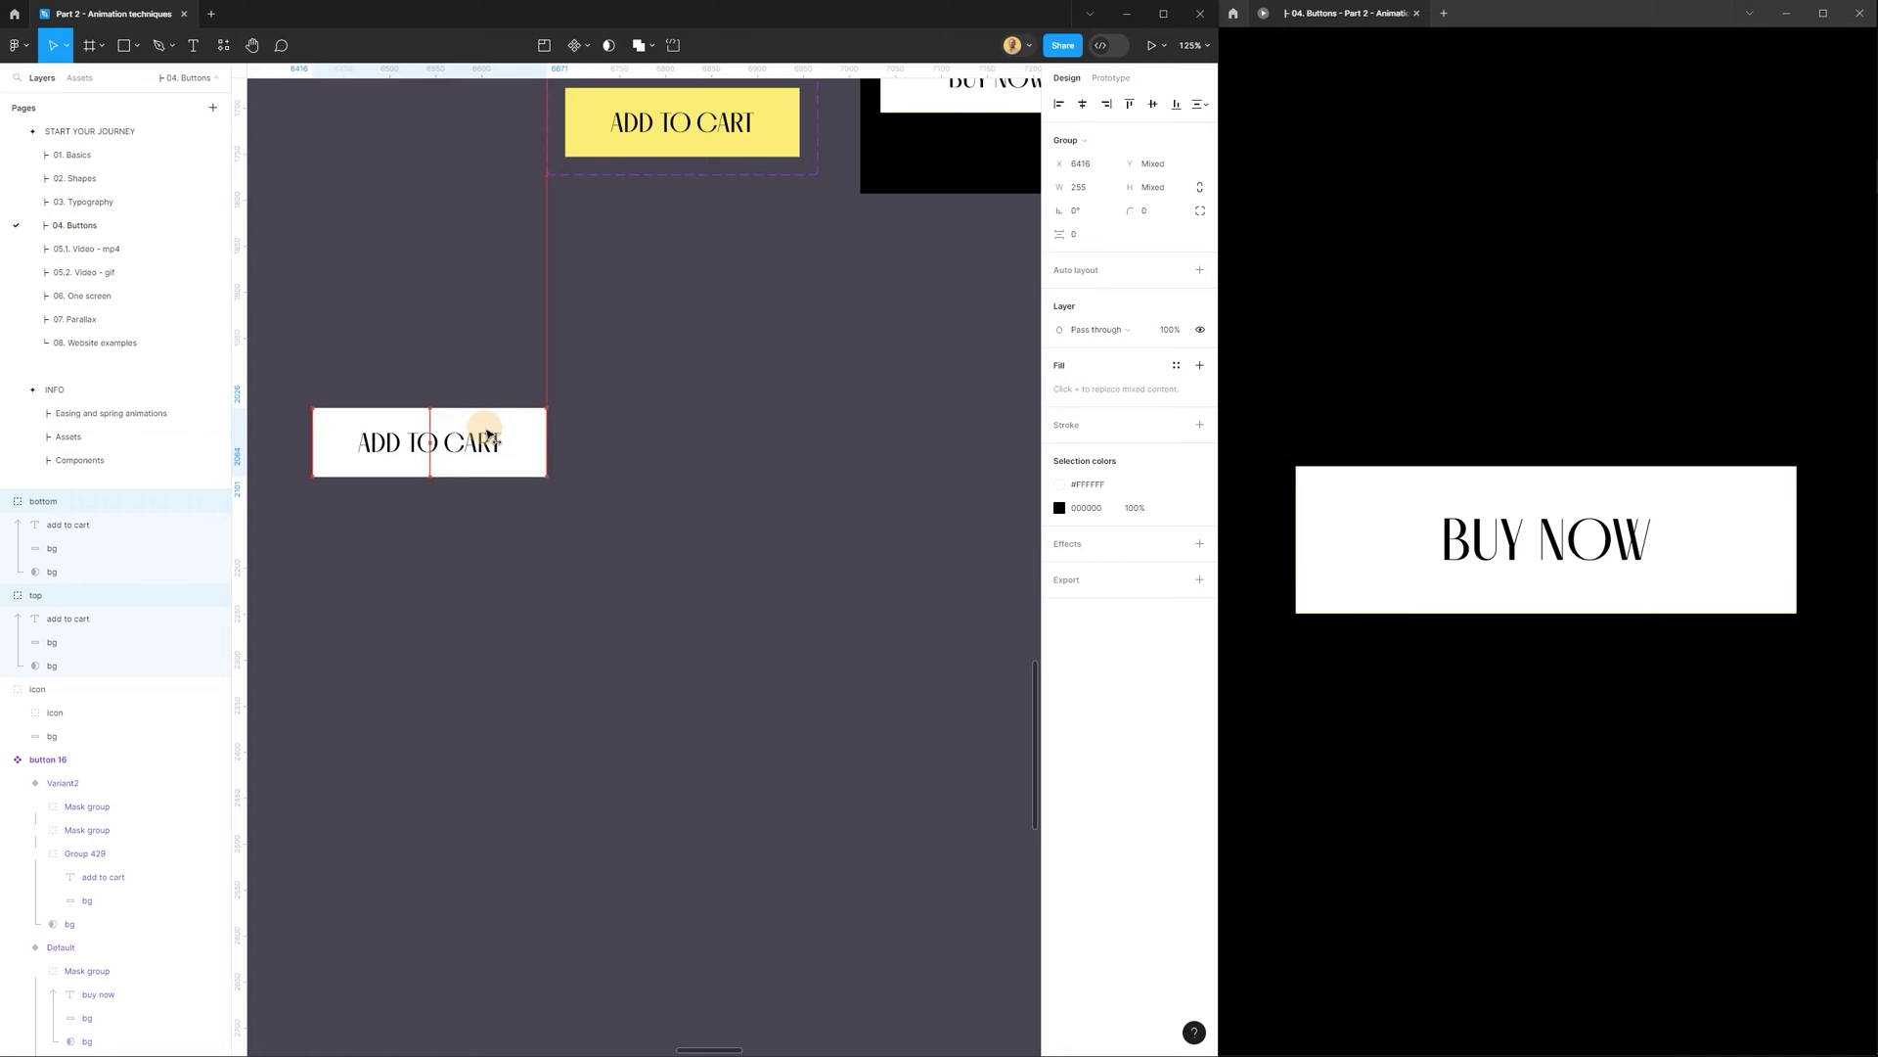
pyautogui.moveTo(286, 520); pyautogui.dragTo(533, 426)
pyautogui.moveTo(541, 421); pyautogui.dragTo(742, 424)
pyautogui.moveTo(741, 427); pyautogui.dragTo(681, 477)
pyautogui.moveTo(470, 585); pyautogui.dragTo(795, 385)
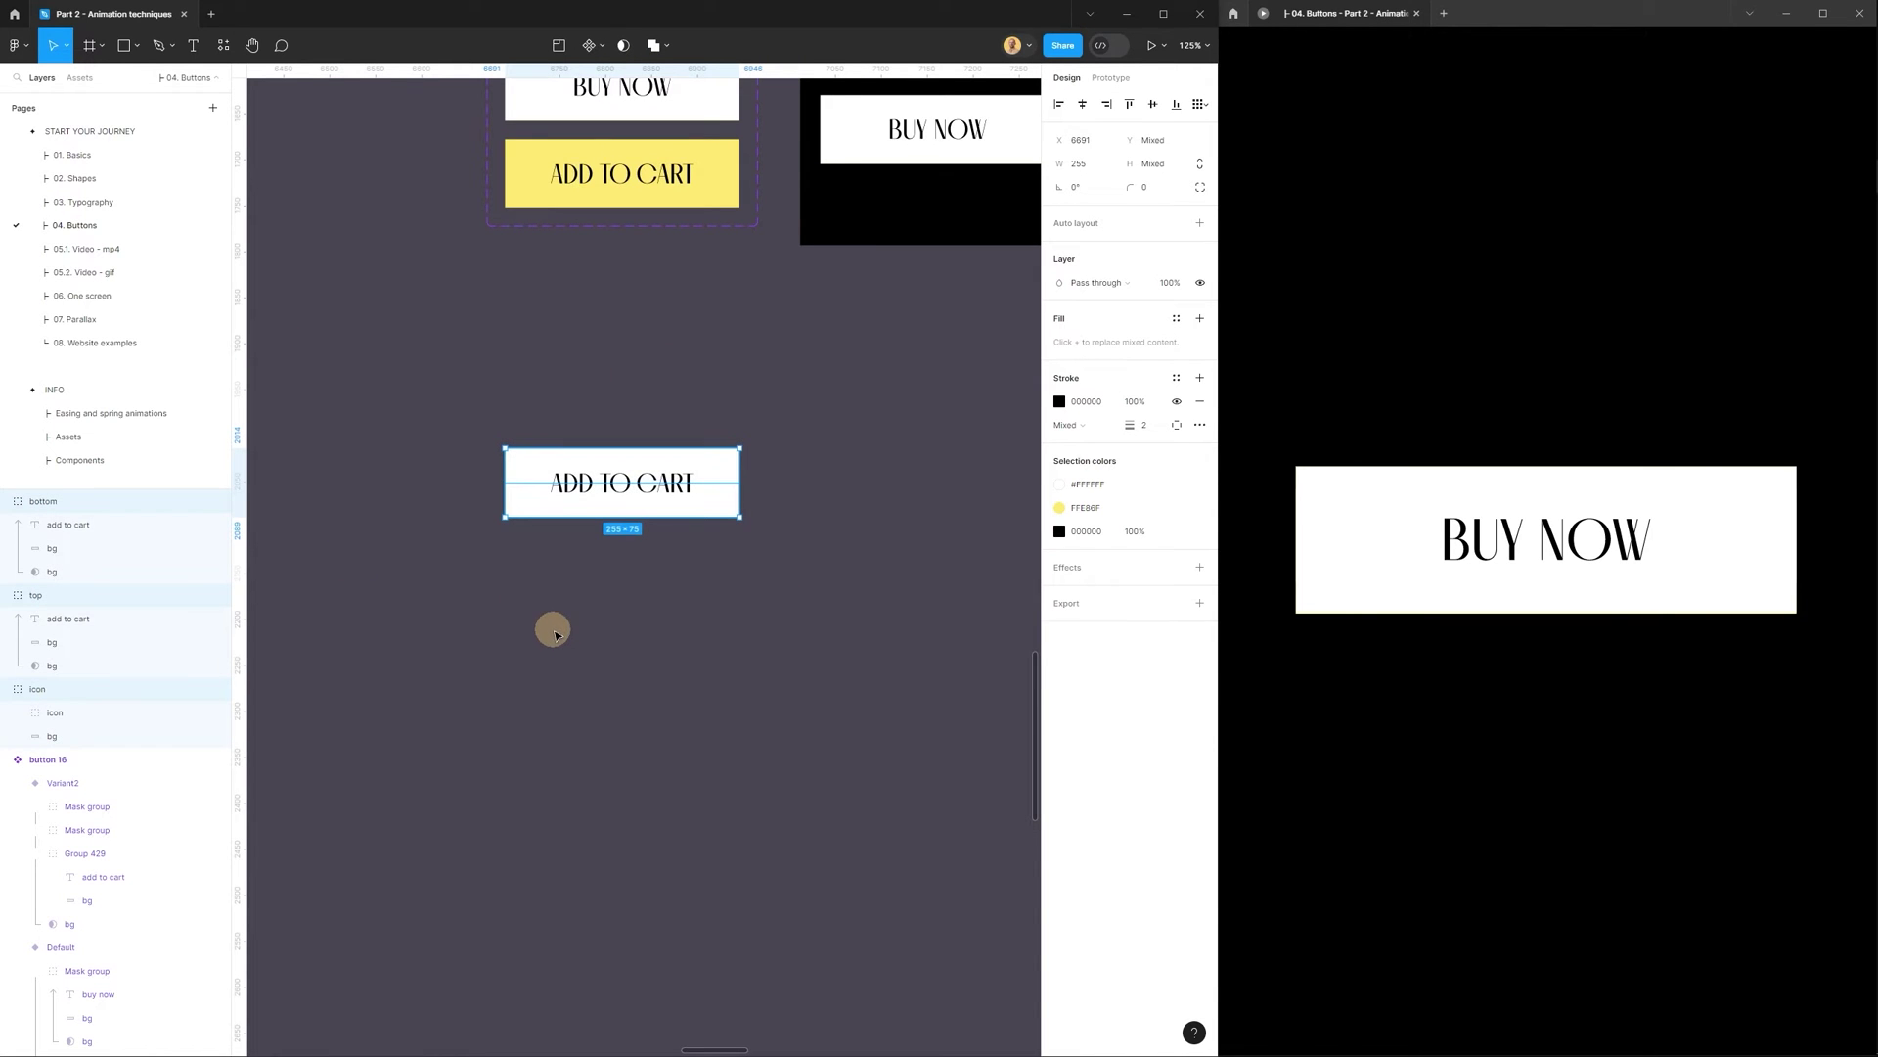
pyautogui.click(623, 45)
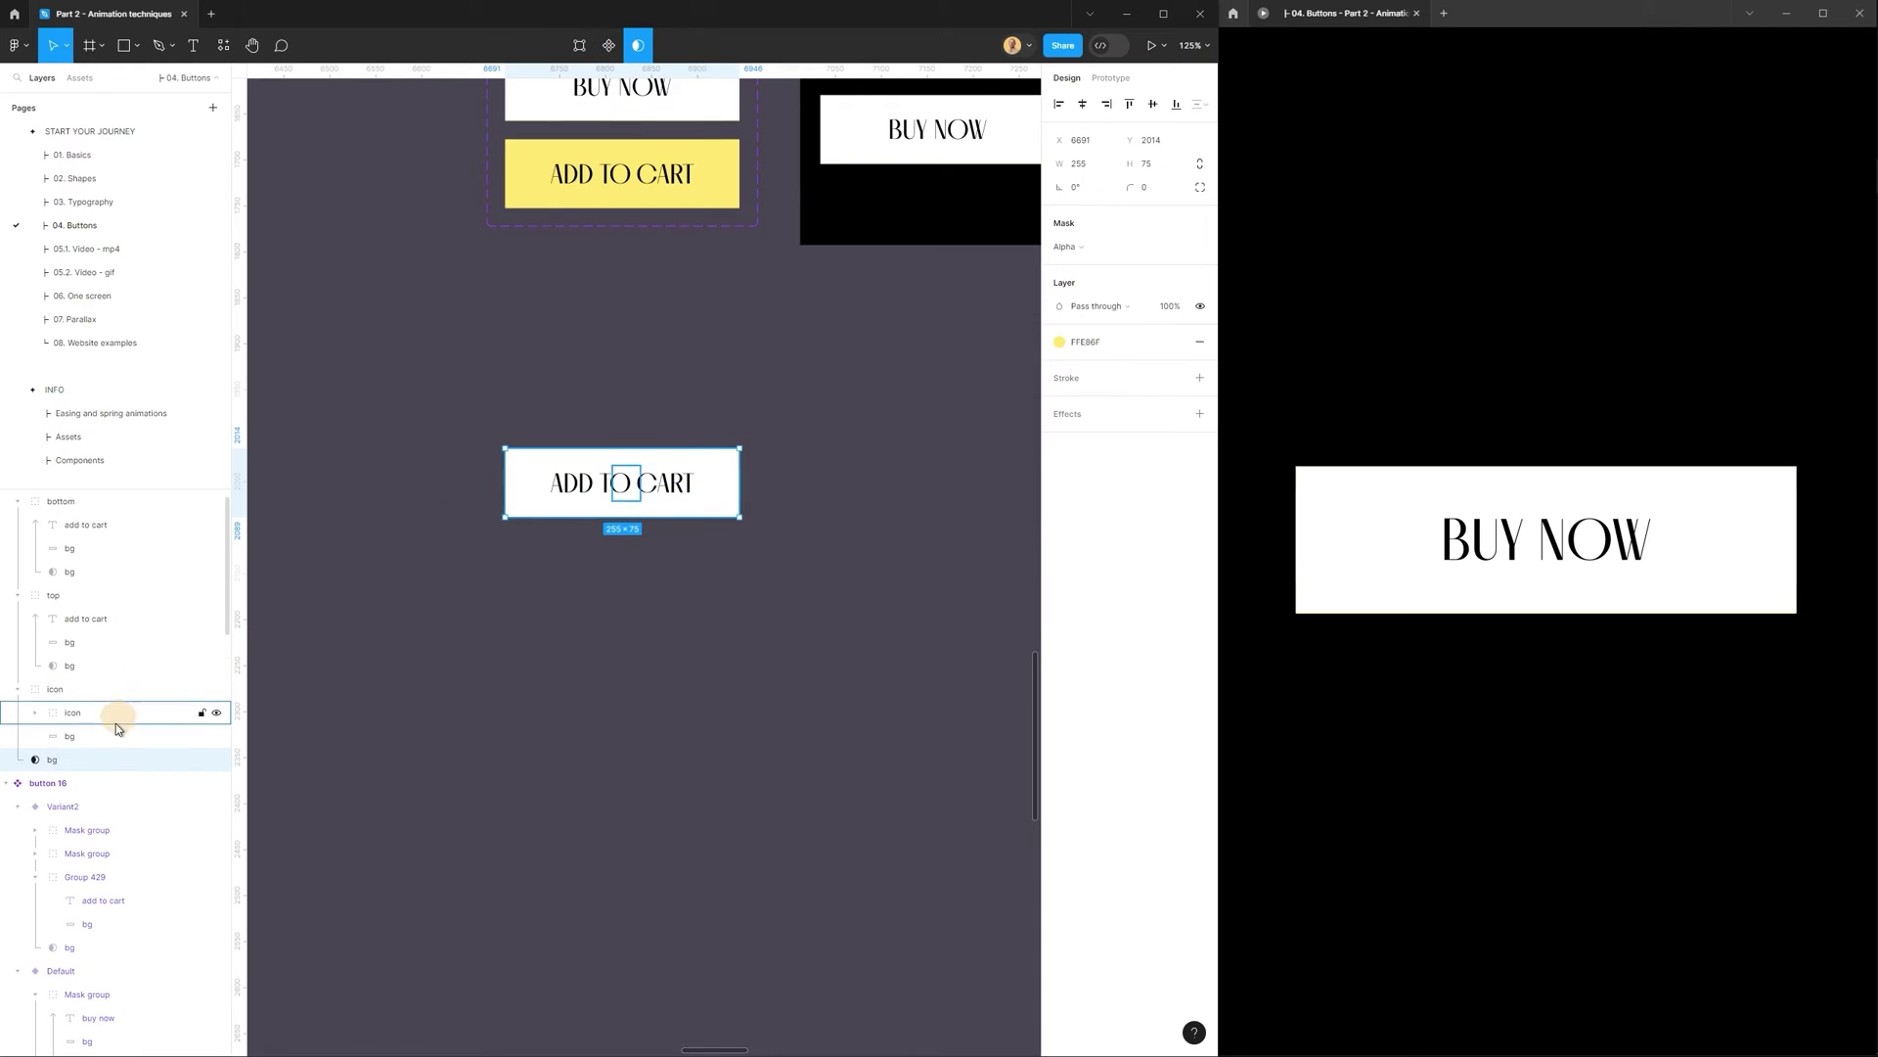
# Collapse the icon, top and bottom layer groups inside the mask group.
pyautogui.click(17, 689)
pyautogui.click(17, 594)
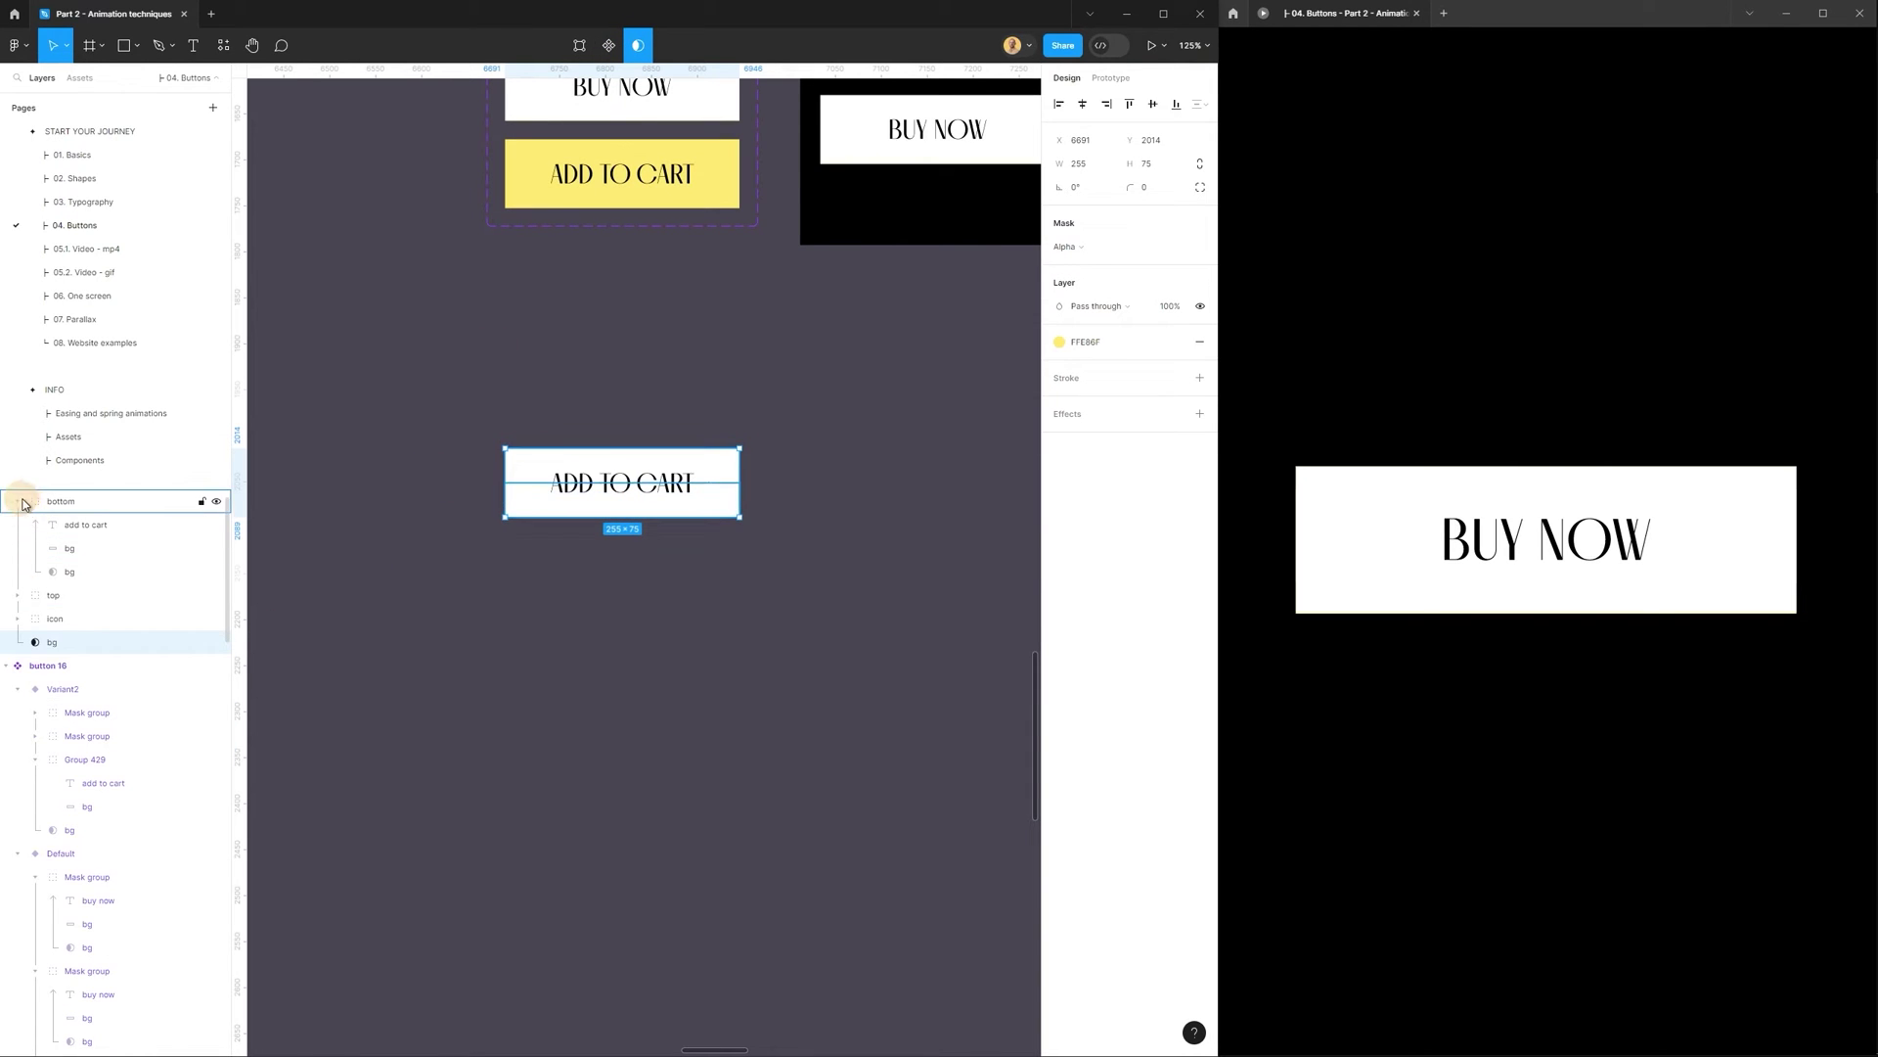
pyautogui.click(18, 501)
pyautogui.click(53, 548)
pyautogui.scroll(1, 102, 589)
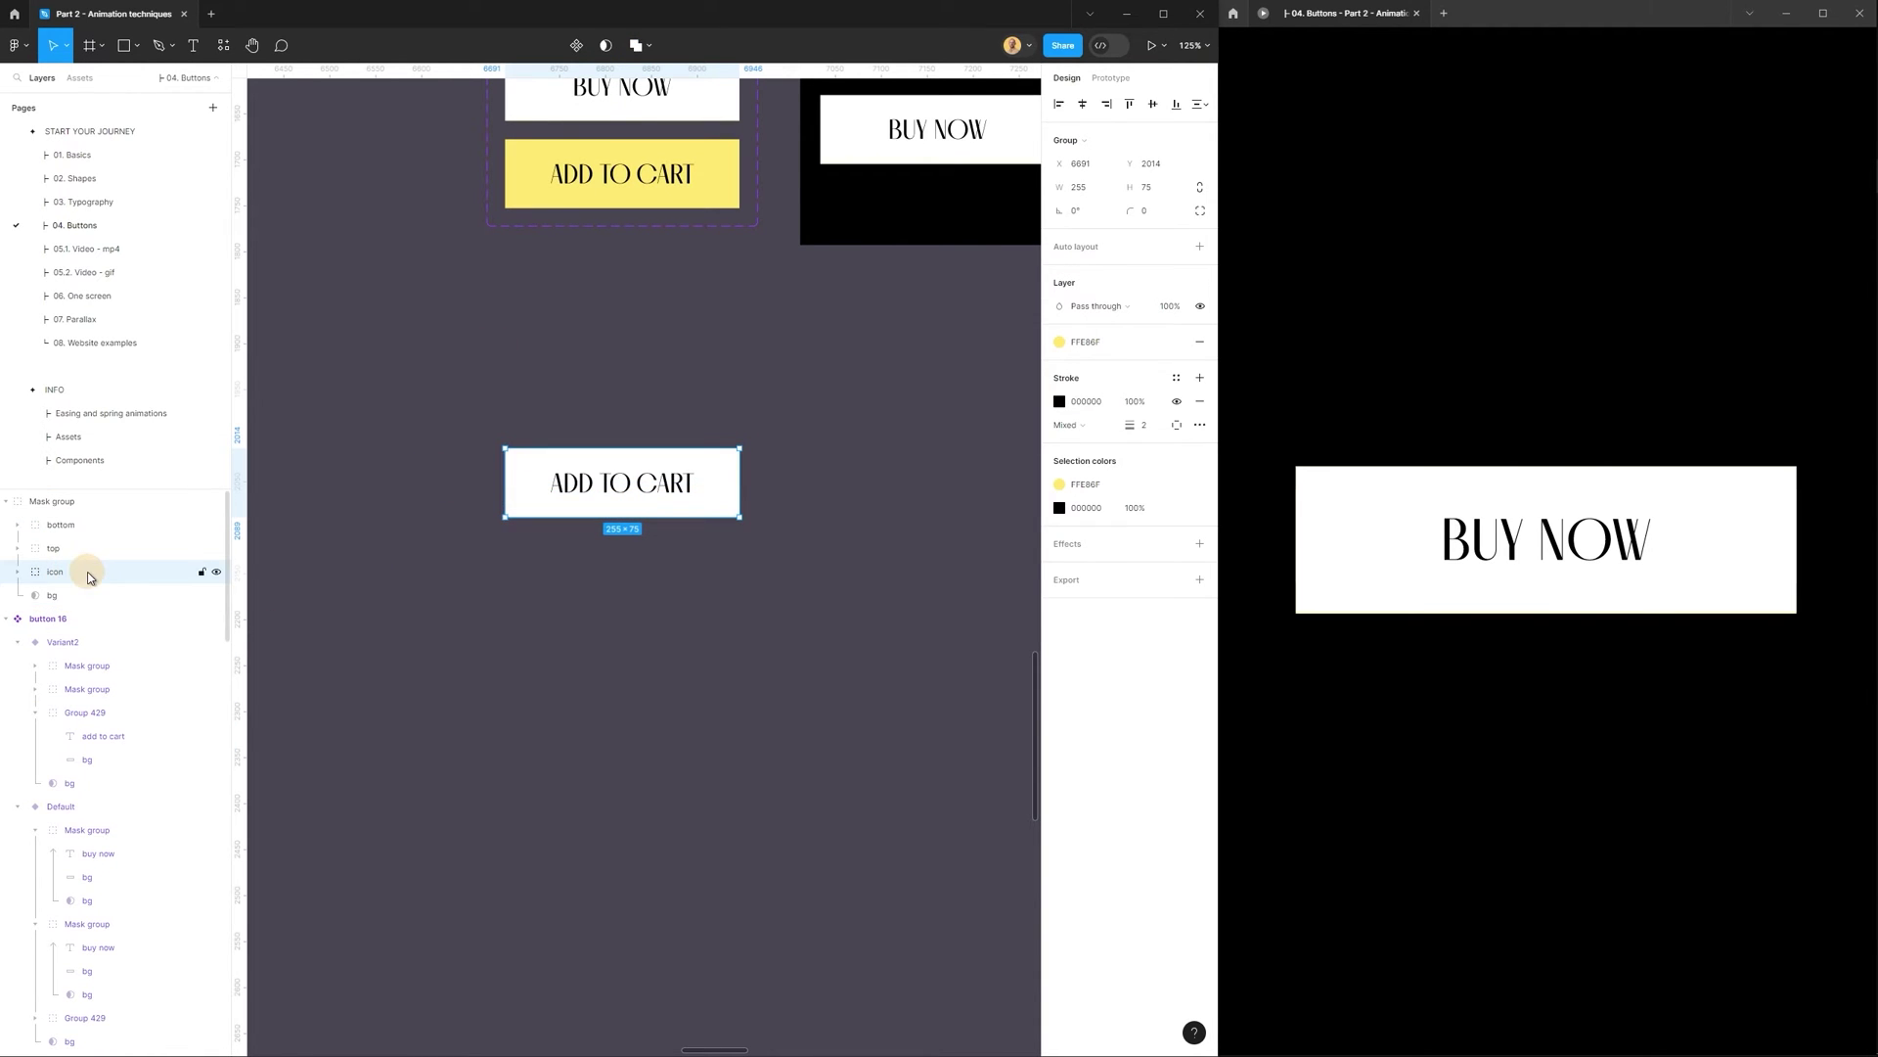
pyautogui.click(85, 549)
pyautogui.click(547, 636)
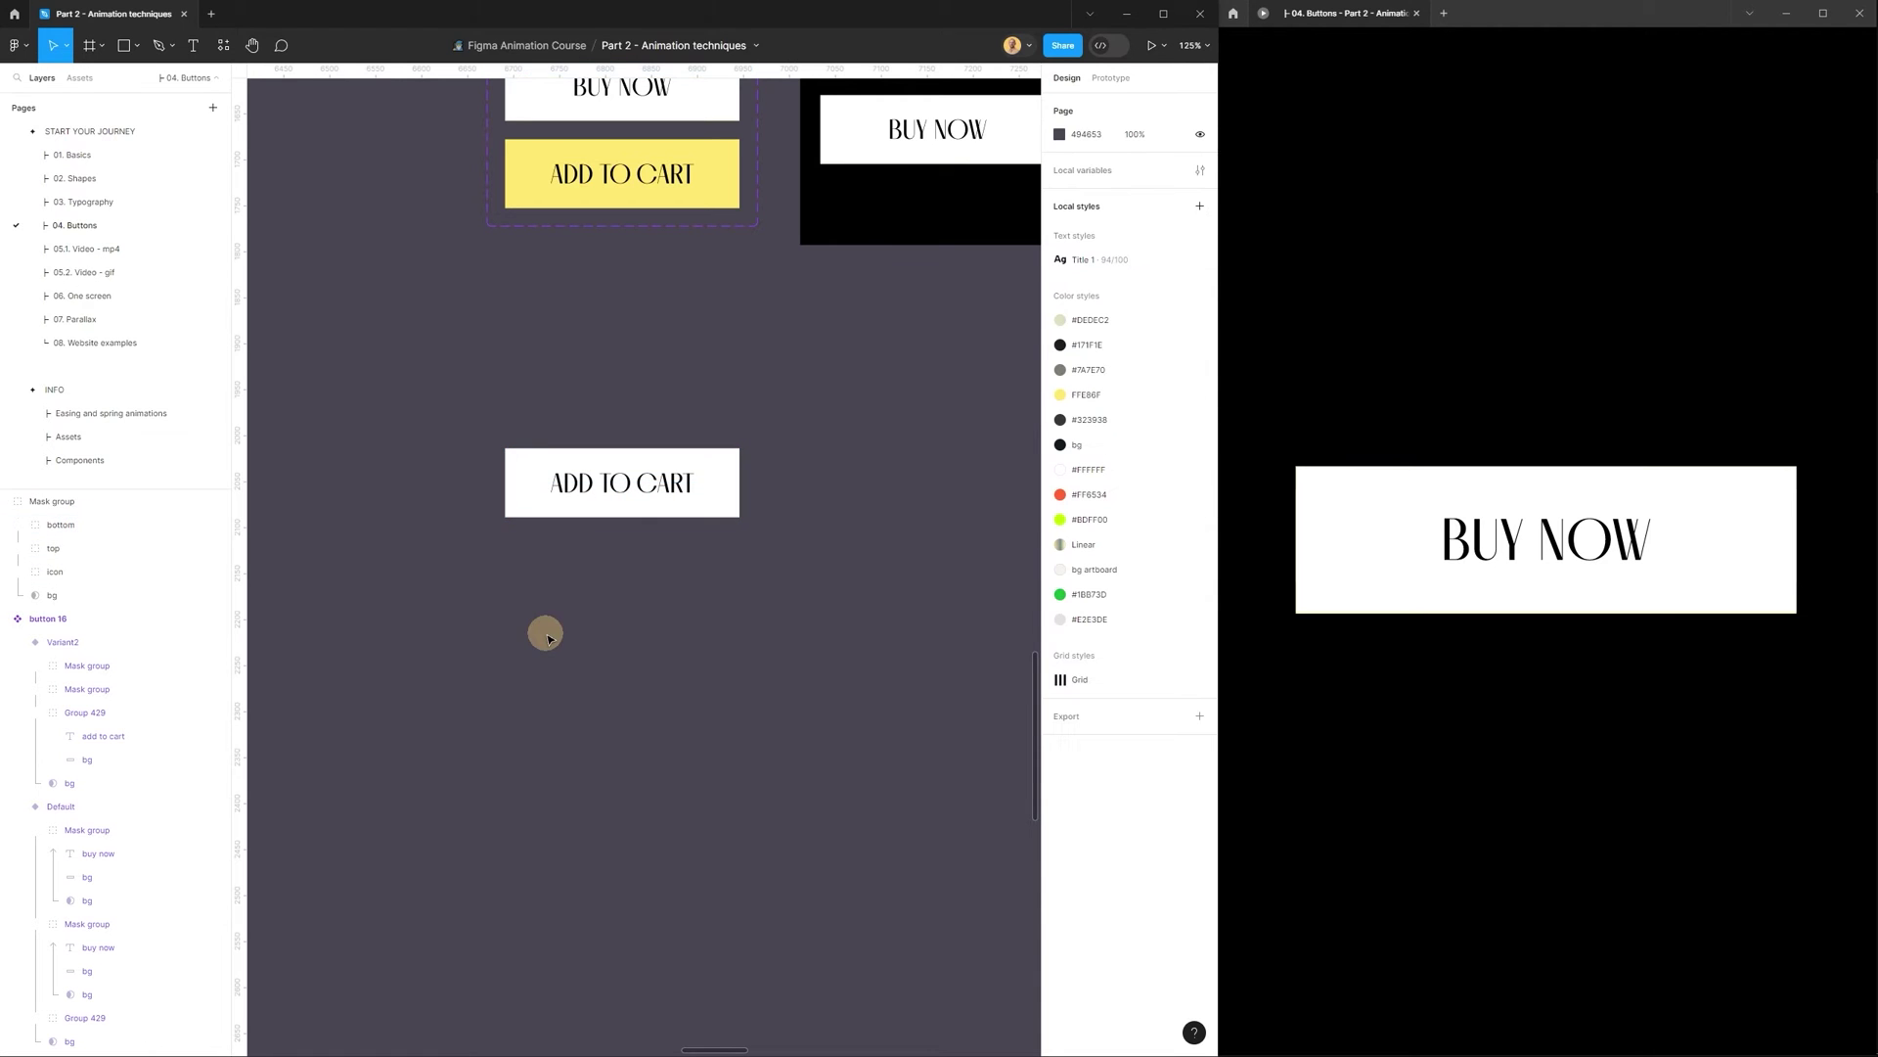
# Turn the masked button into a component and add a second variant.
pyautogui.moveTo(432, 590); pyautogui.dragTo(812, 390)
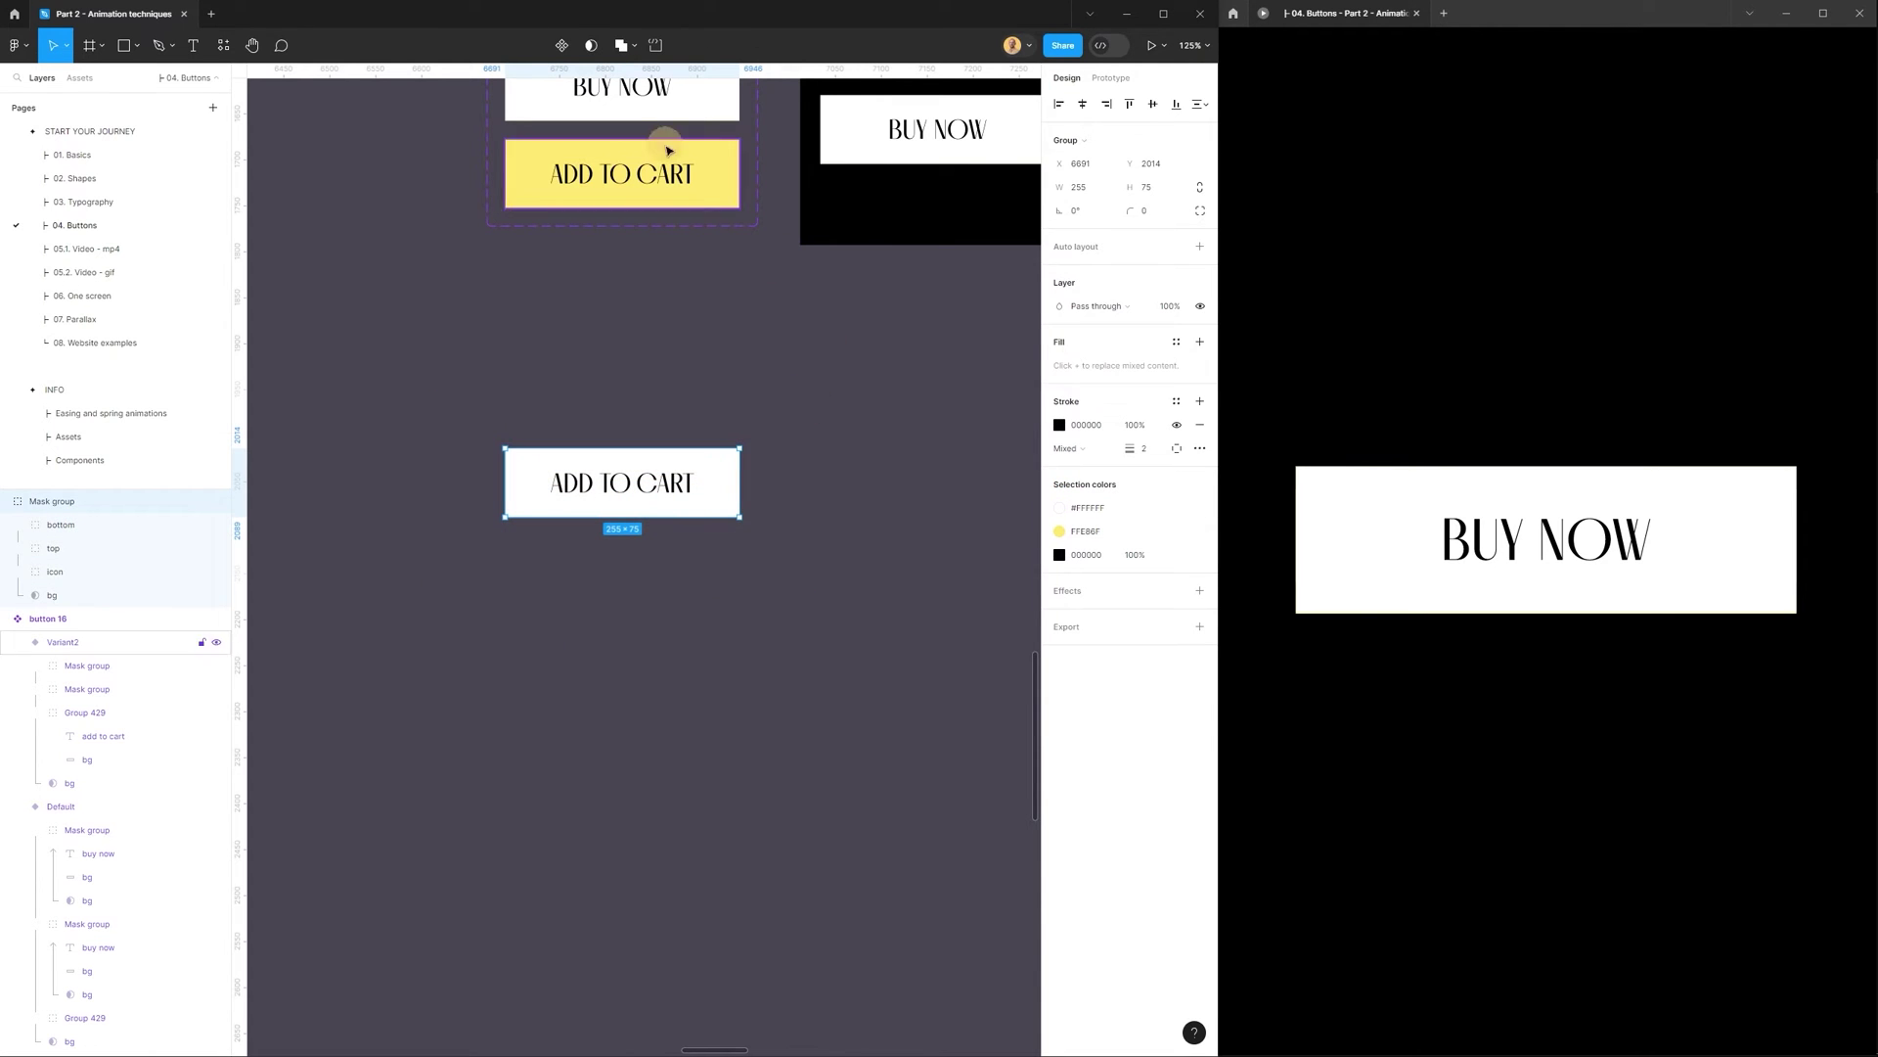
pyautogui.click(562, 45)
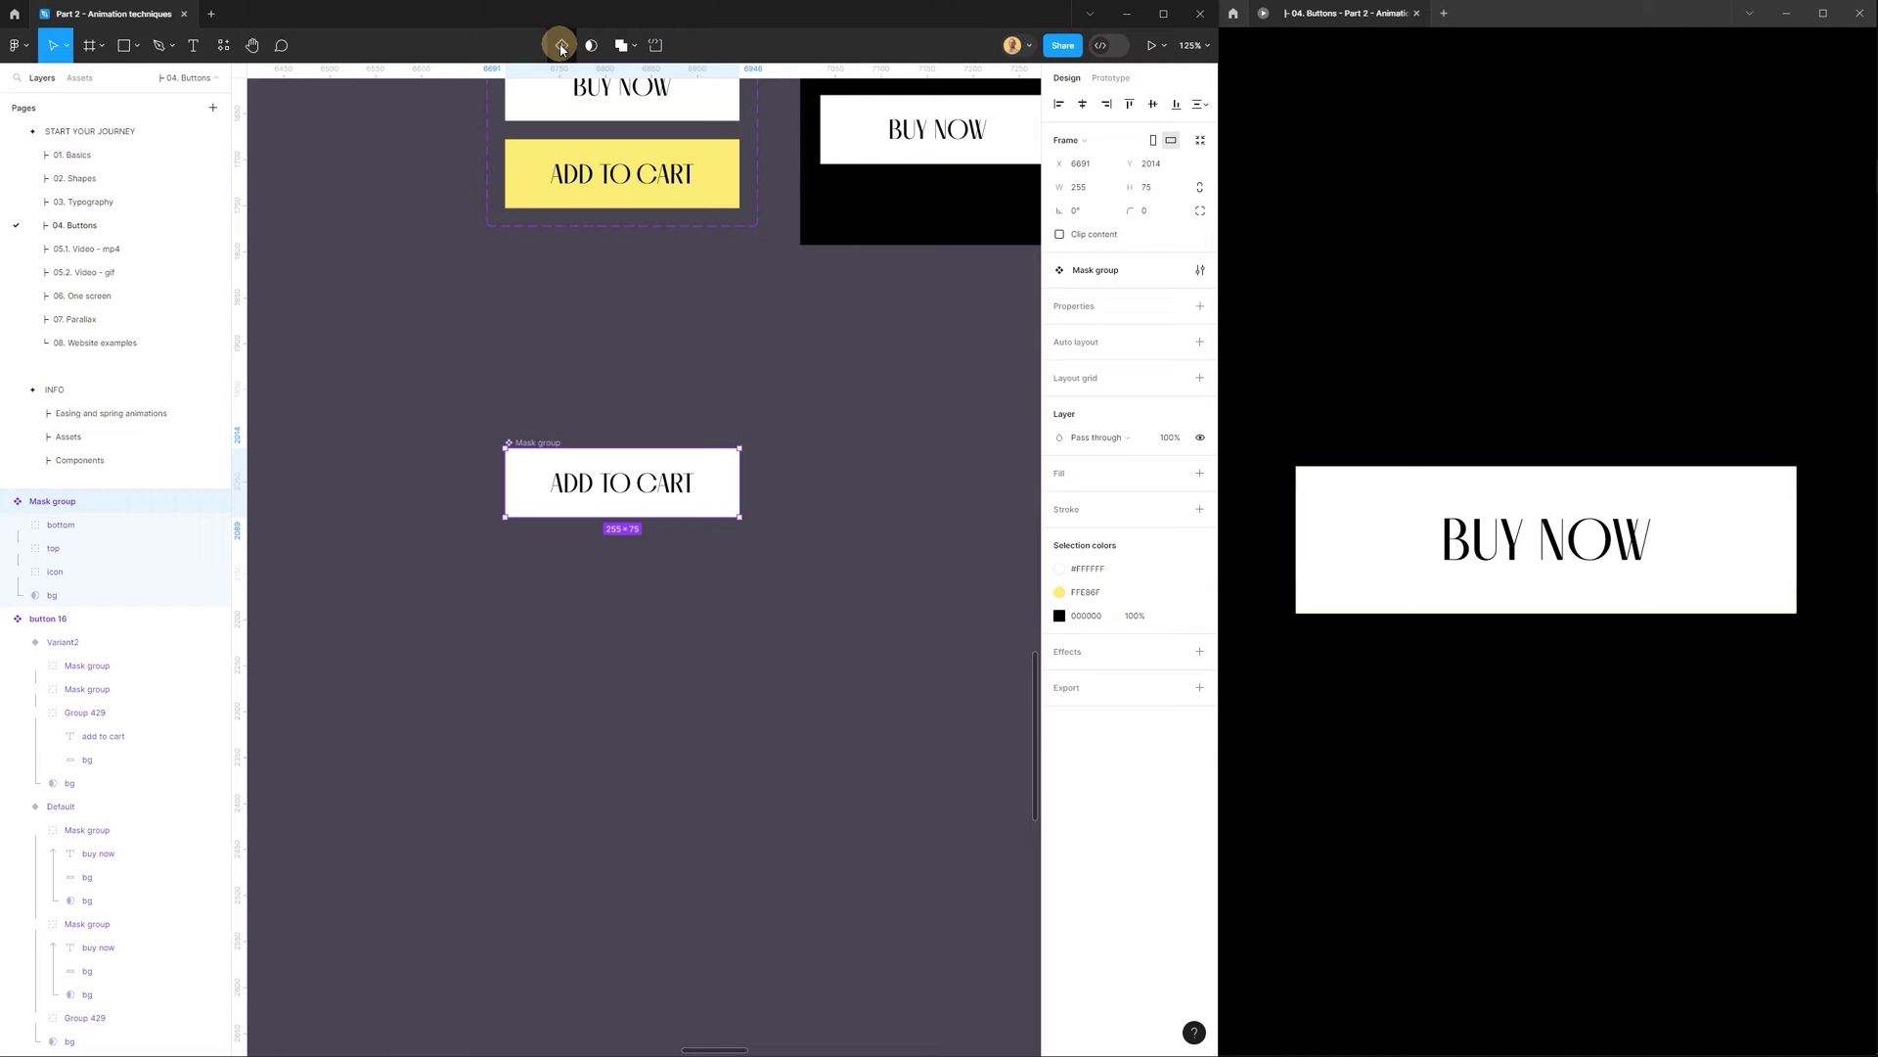
pyautogui.click(562, 48)
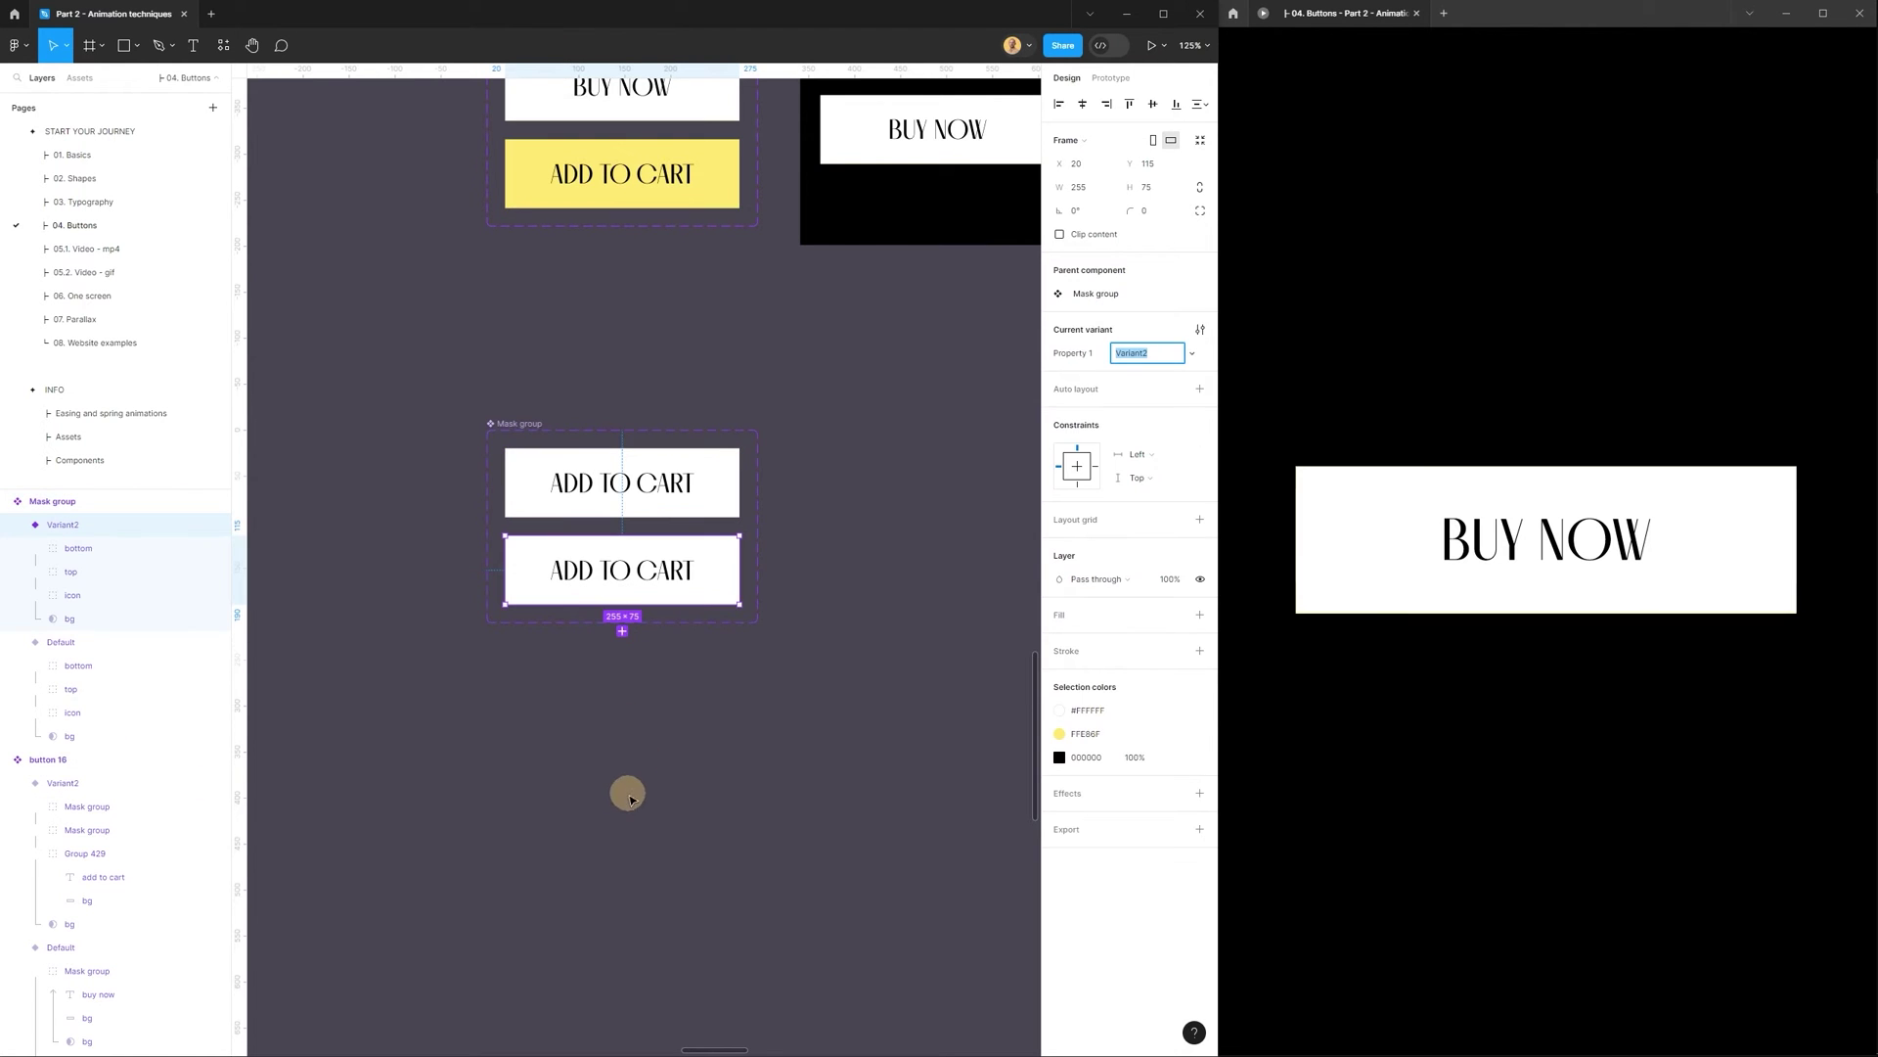
pyautogui.click(629, 788)
pyautogui.scroll(1, 627, 583)
# Rename the component set to 'button 17'.
pyautogui.moveTo(498, 403); pyautogui.dragTo(493, 568)
pyautogui.doubleClick(494, 569)
pyautogui.write('button 17')
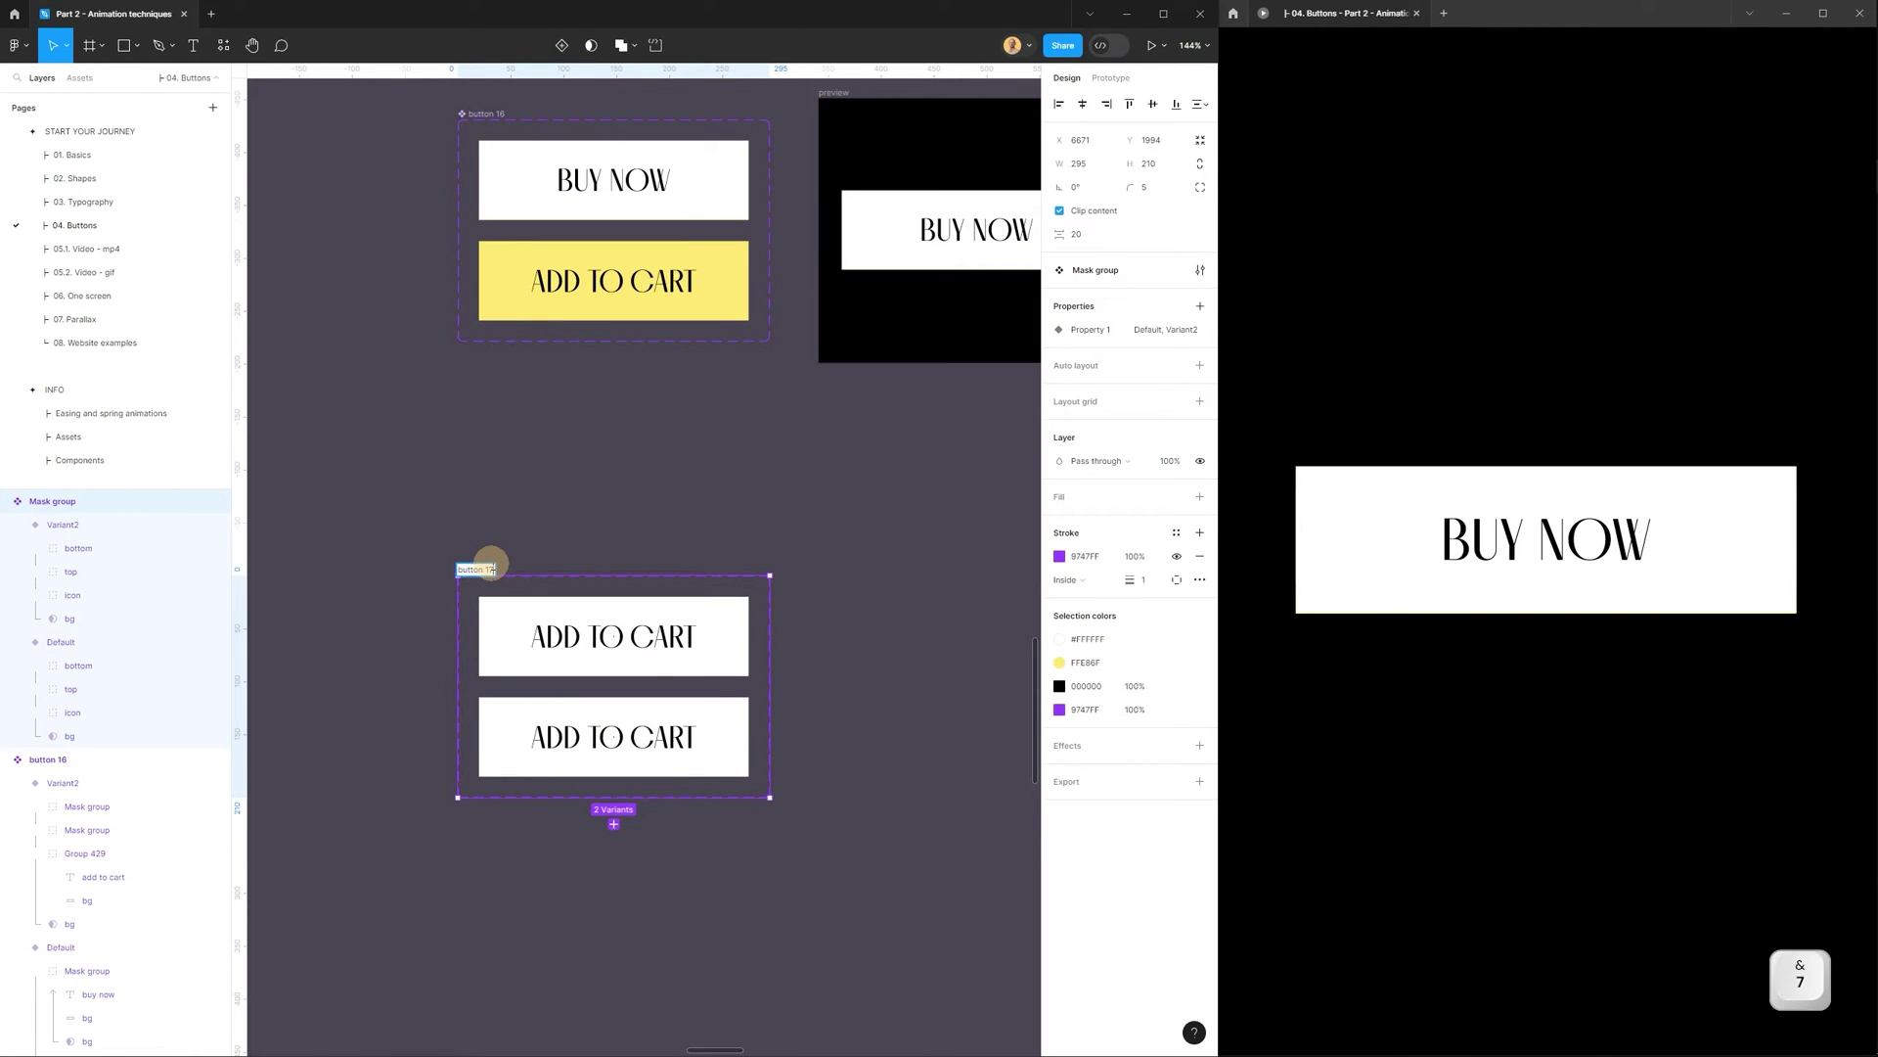
pyautogui.press('Return')
pyautogui.click(829, 730)
pyautogui.moveTo(725, 629); pyautogui.dragTo(732, 545)
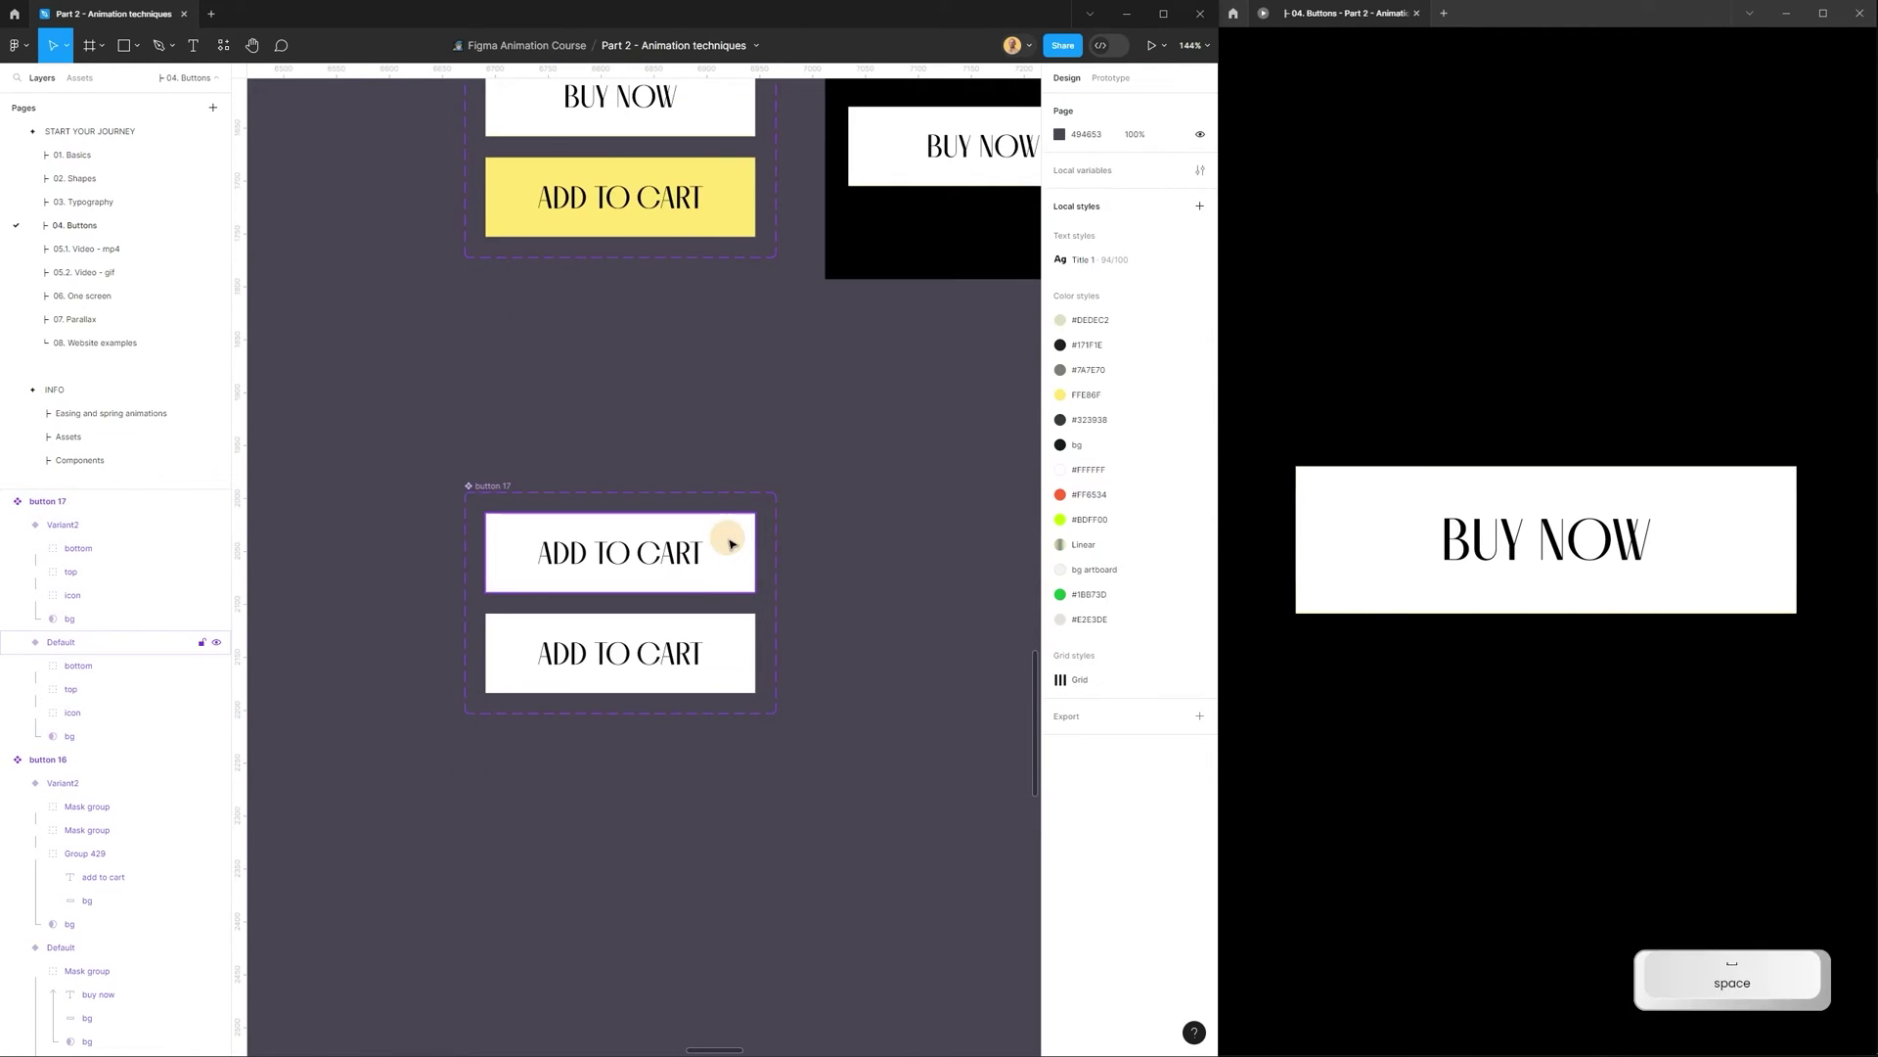
# Connect Default to Variant2 with a While hovering smart-animate interaction.
pyautogui.click(1098, 82)
pyautogui.moveTo(762, 557); pyautogui.dragTo(680, 657)
pyautogui.click(565, 654)
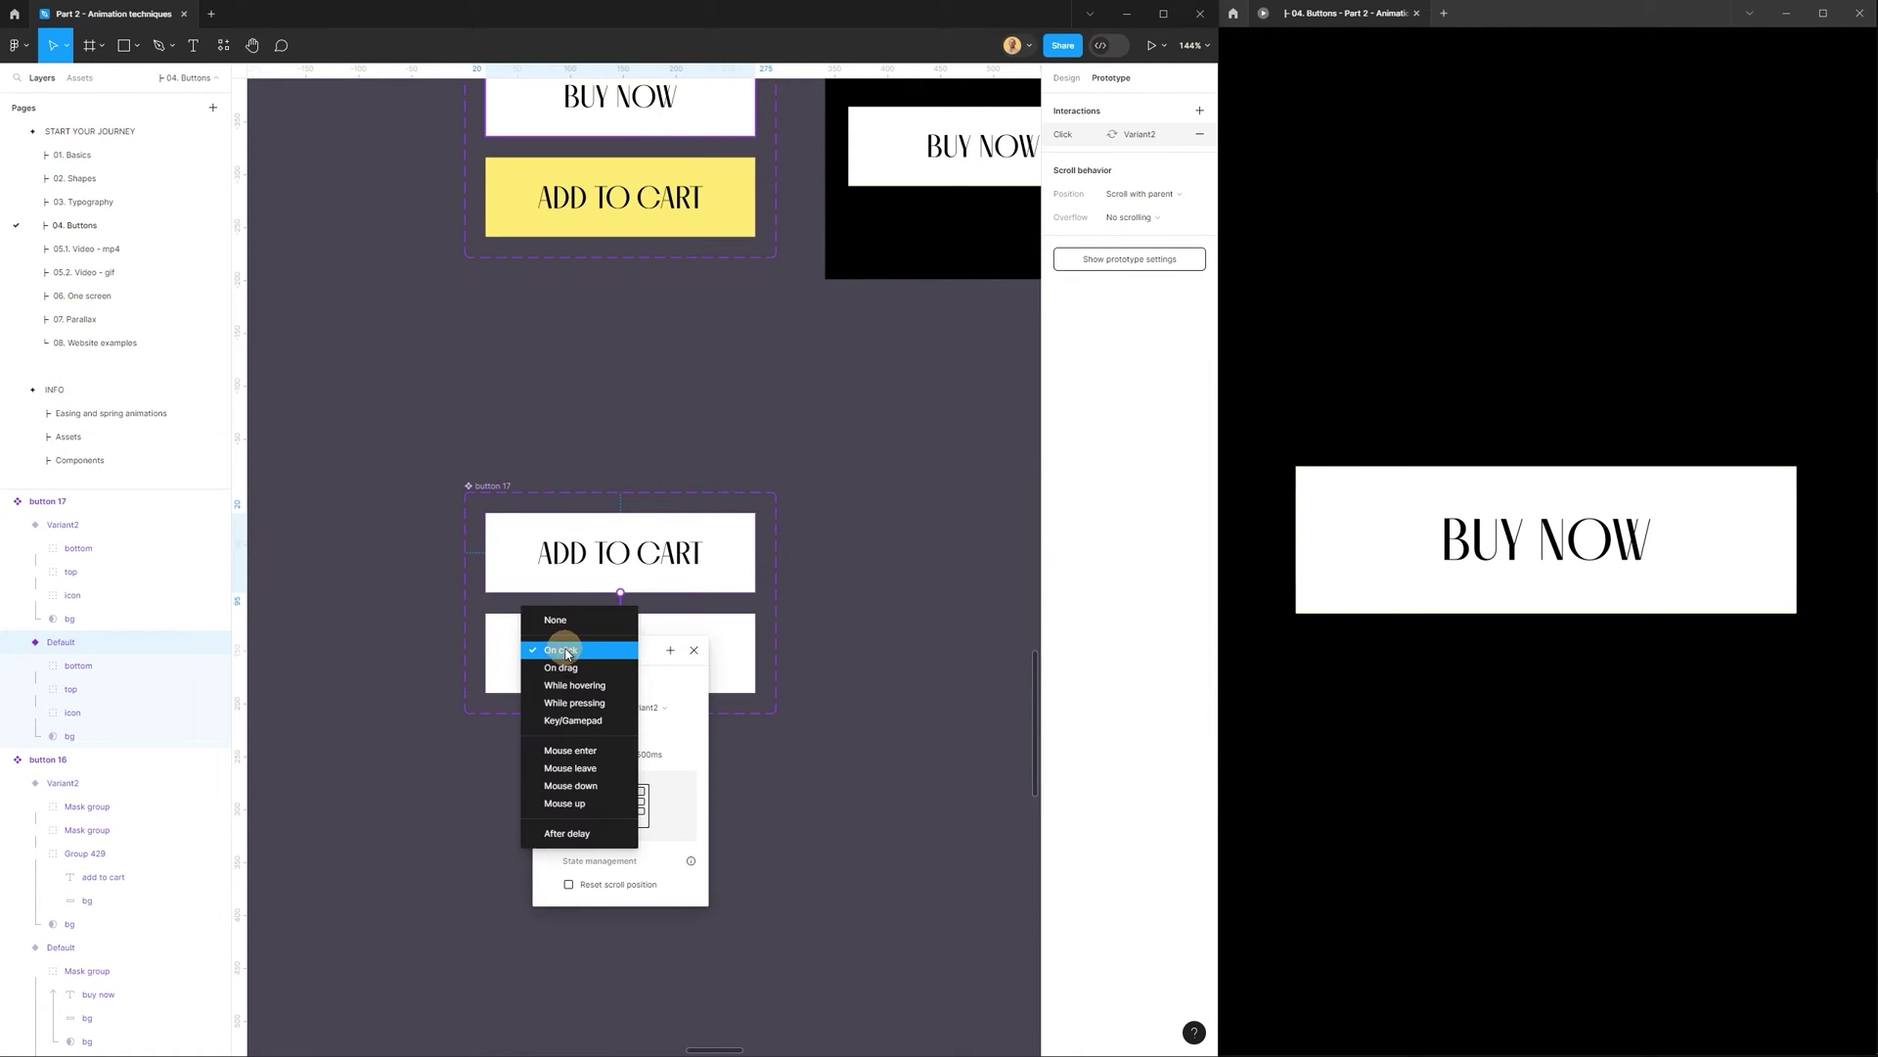
pyautogui.click(597, 687)
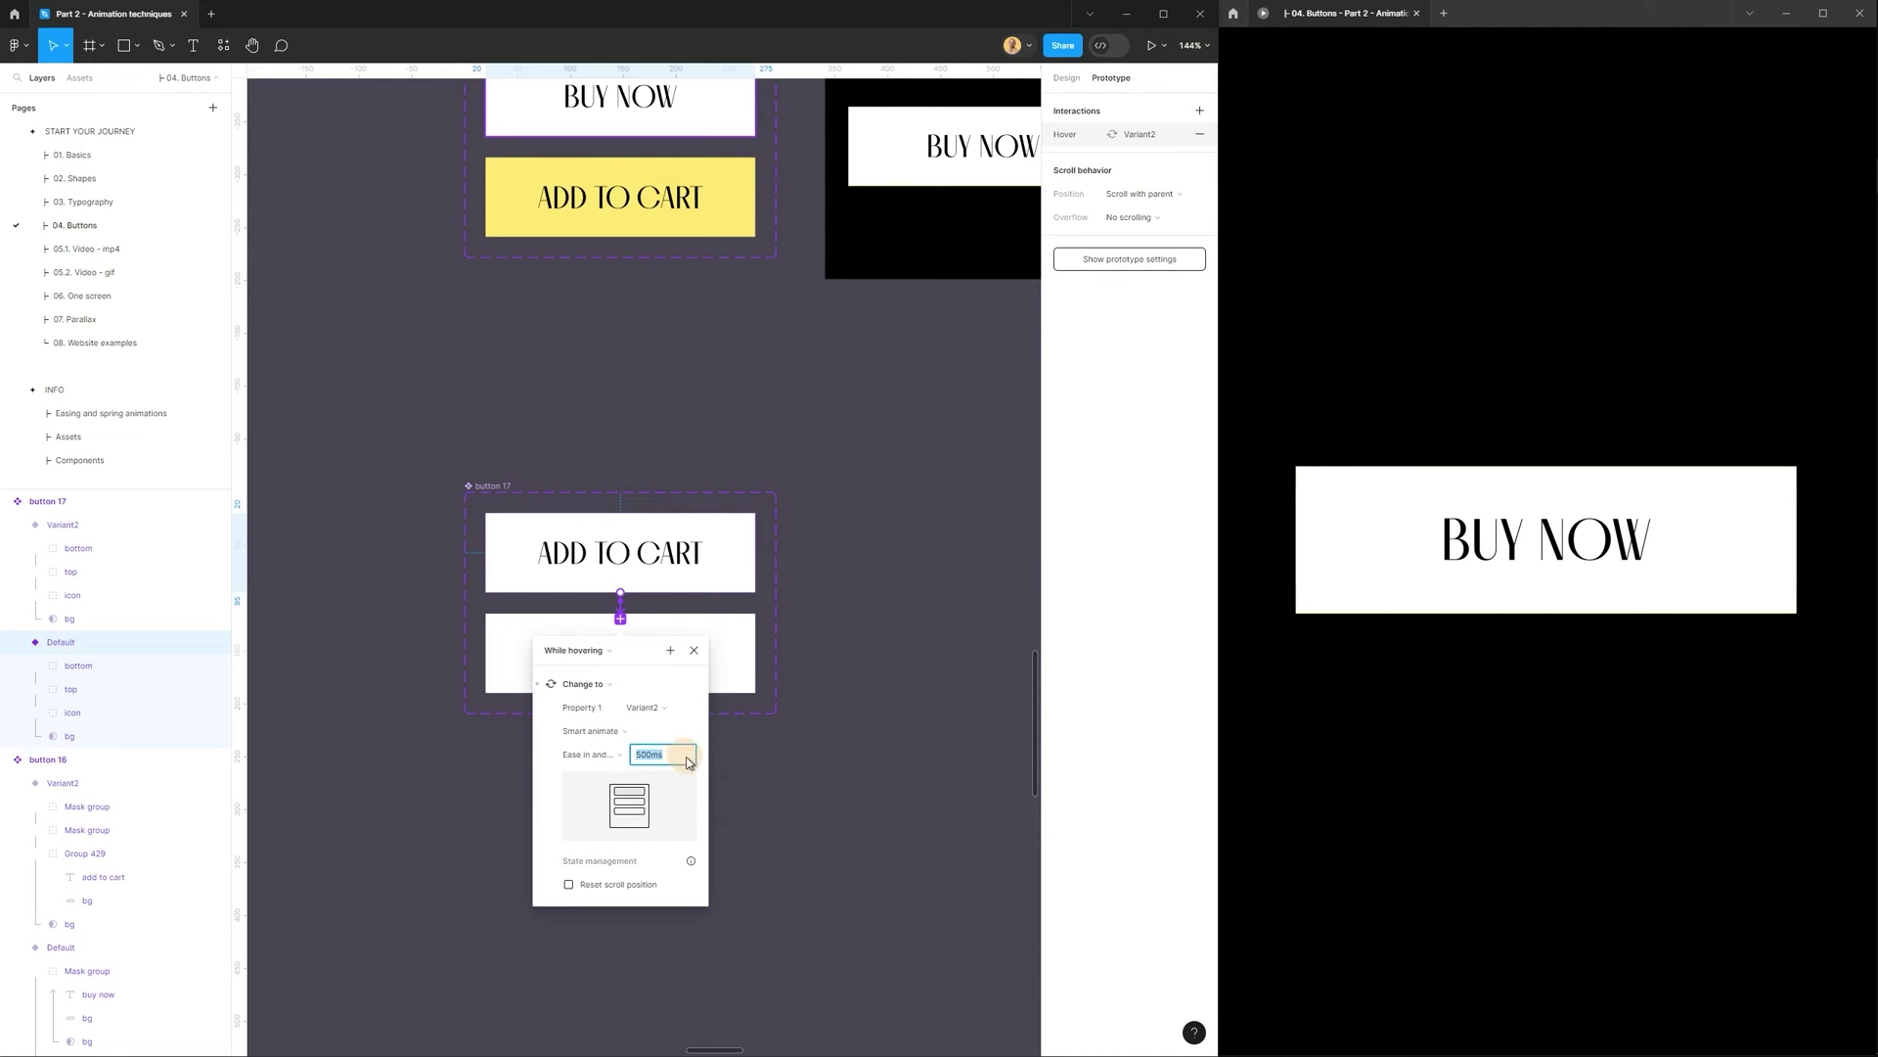
pyautogui.click(797, 780)
# In Variant2, push the top ADD TO CART half up 50 px out of the button.
pyautogui.scroll(5, 685, 812)
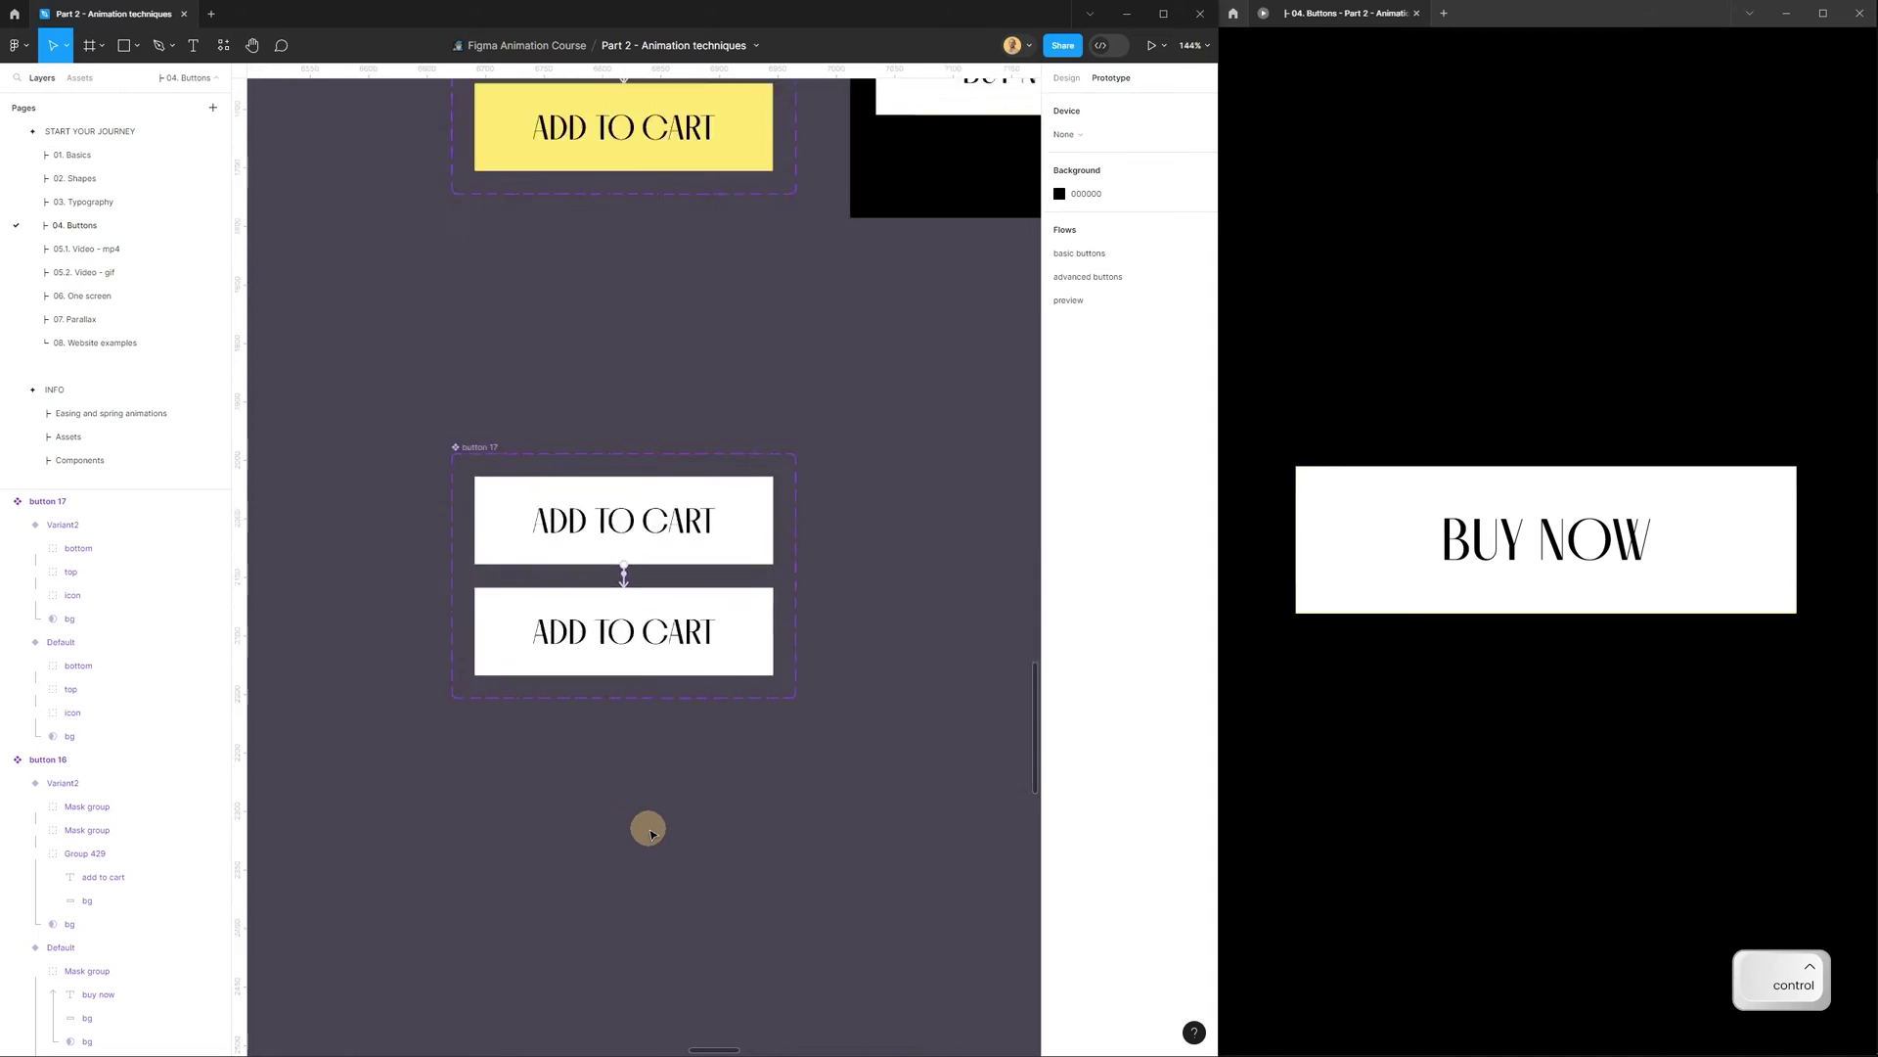
pyautogui.click(1069, 78)
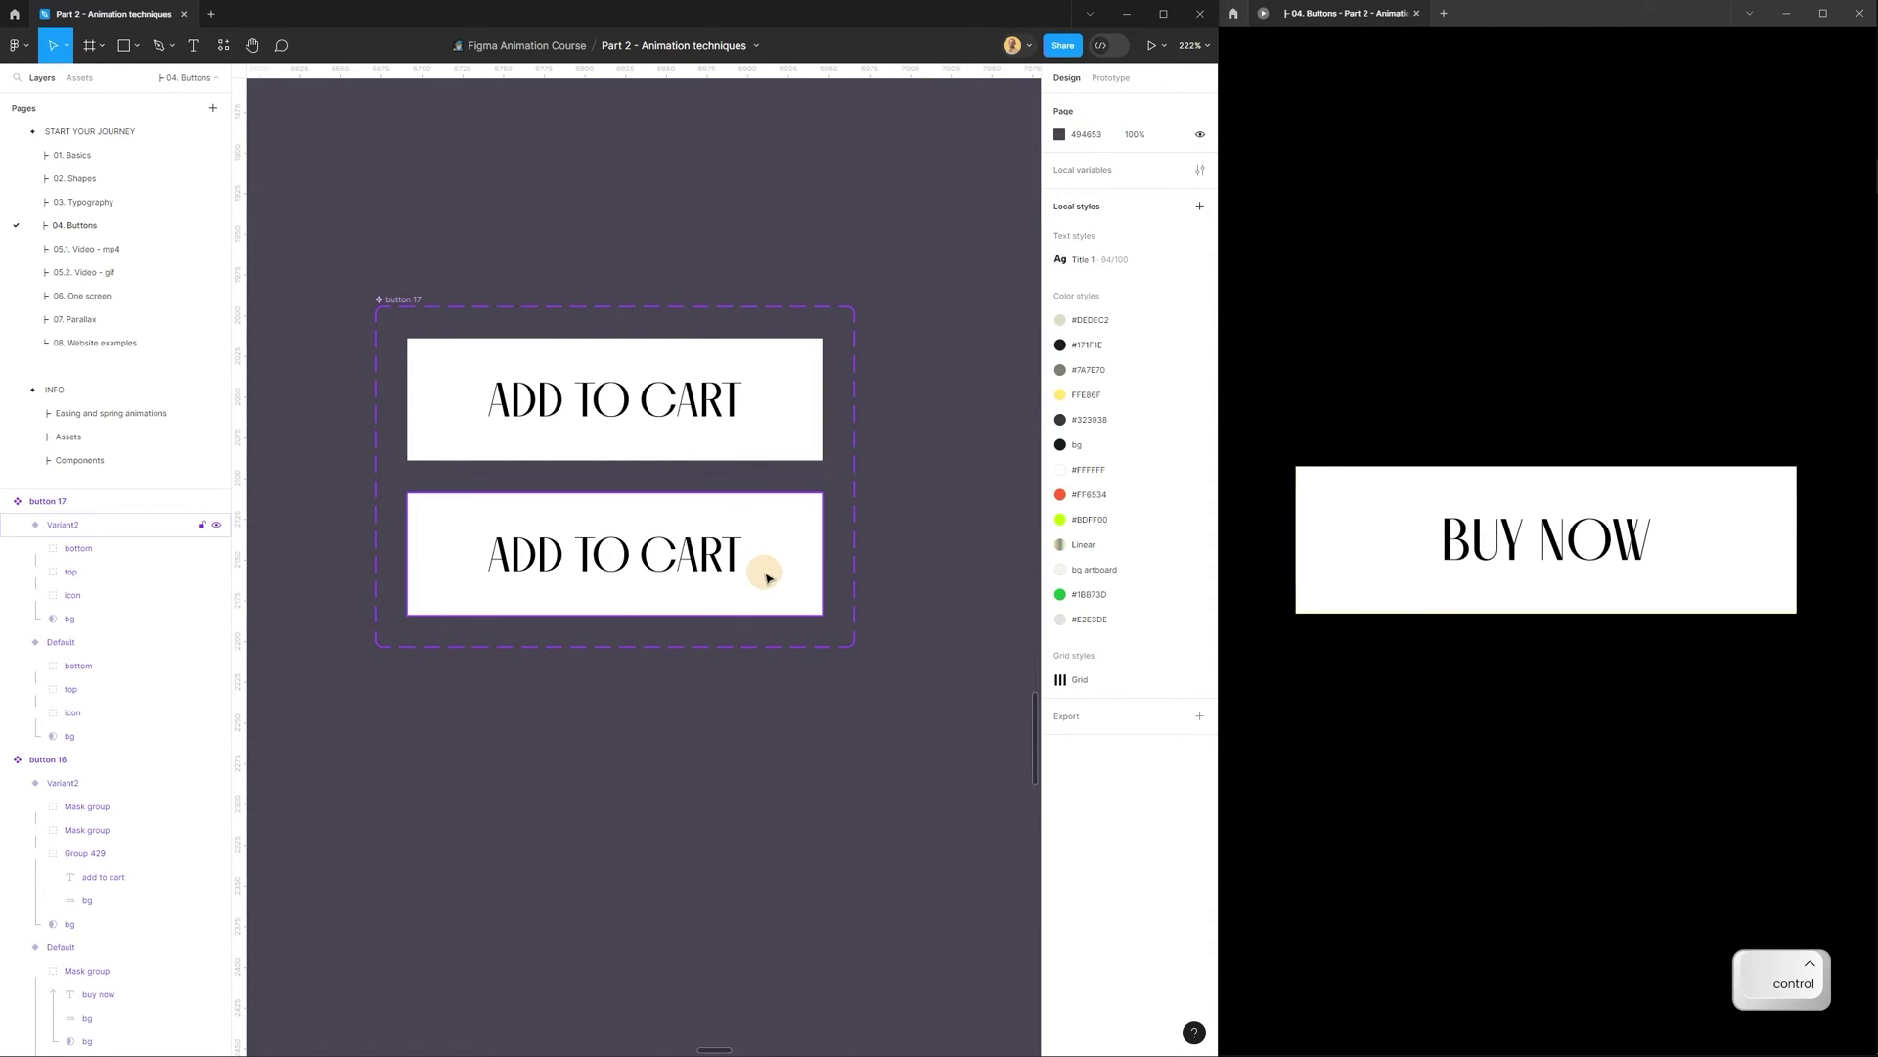
pyautogui.click(673, 585)
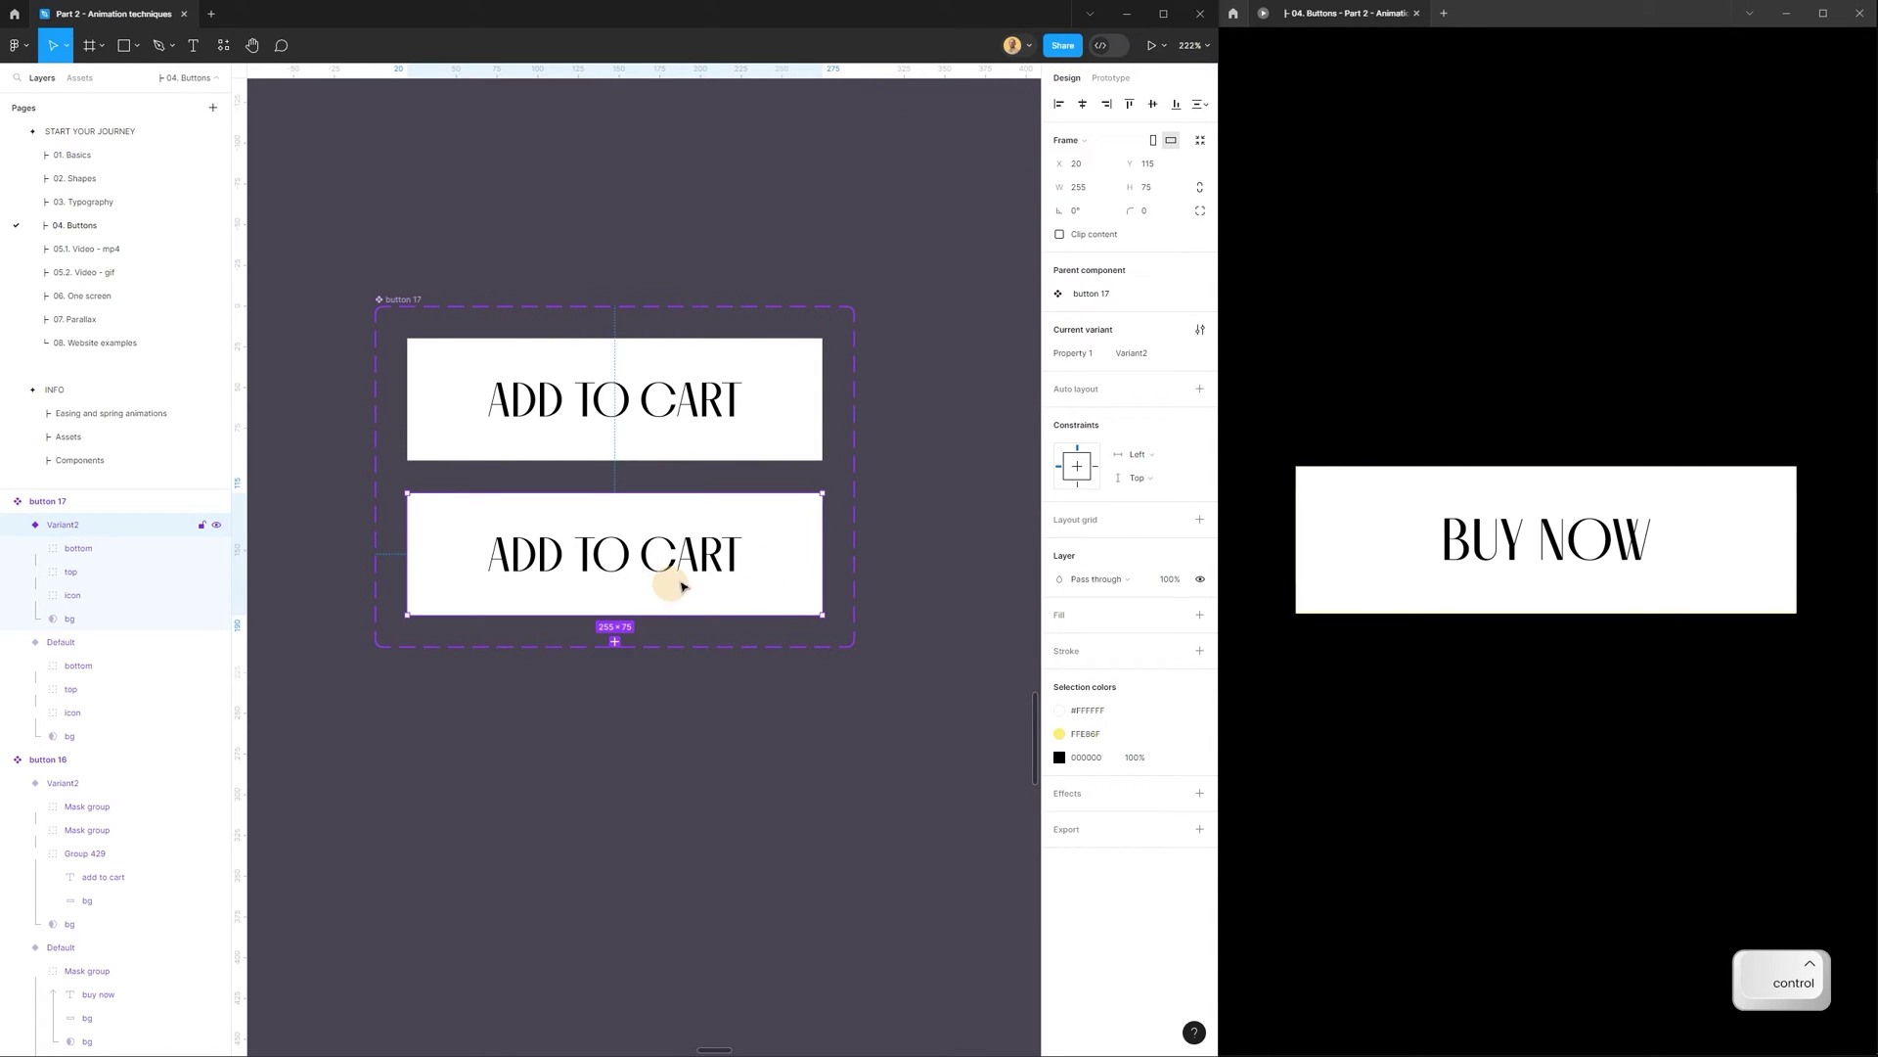
pyautogui.doubleClick(617, 535)
pyautogui.keyDown('ctrl'); pyautogui.scroll(5, 596, 525); pyautogui.keyUp('ctrl')
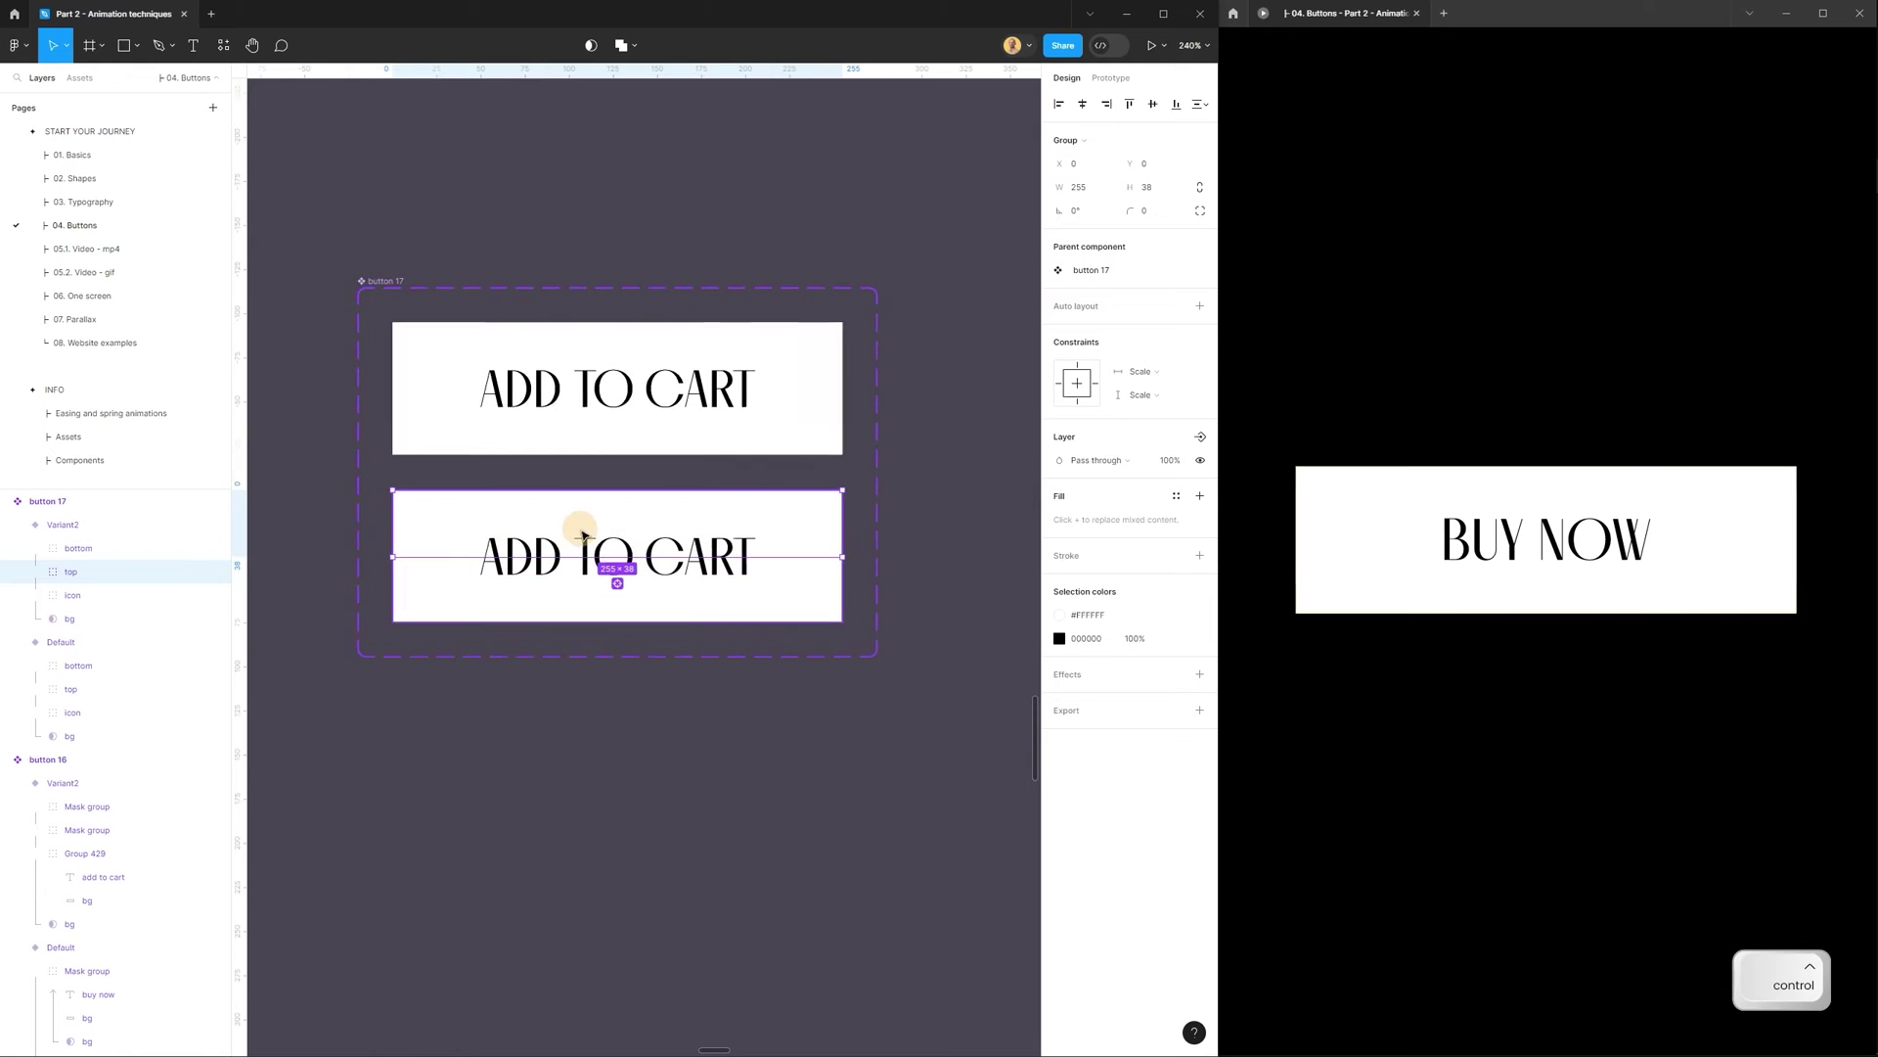
pyautogui.hotkey('shift', 'Up')
pyautogui.hotkey('shift', 'Up')
pyautogui.hotkey('shift', 'Up')
pyautogui.hotkey('shift', 'Up')
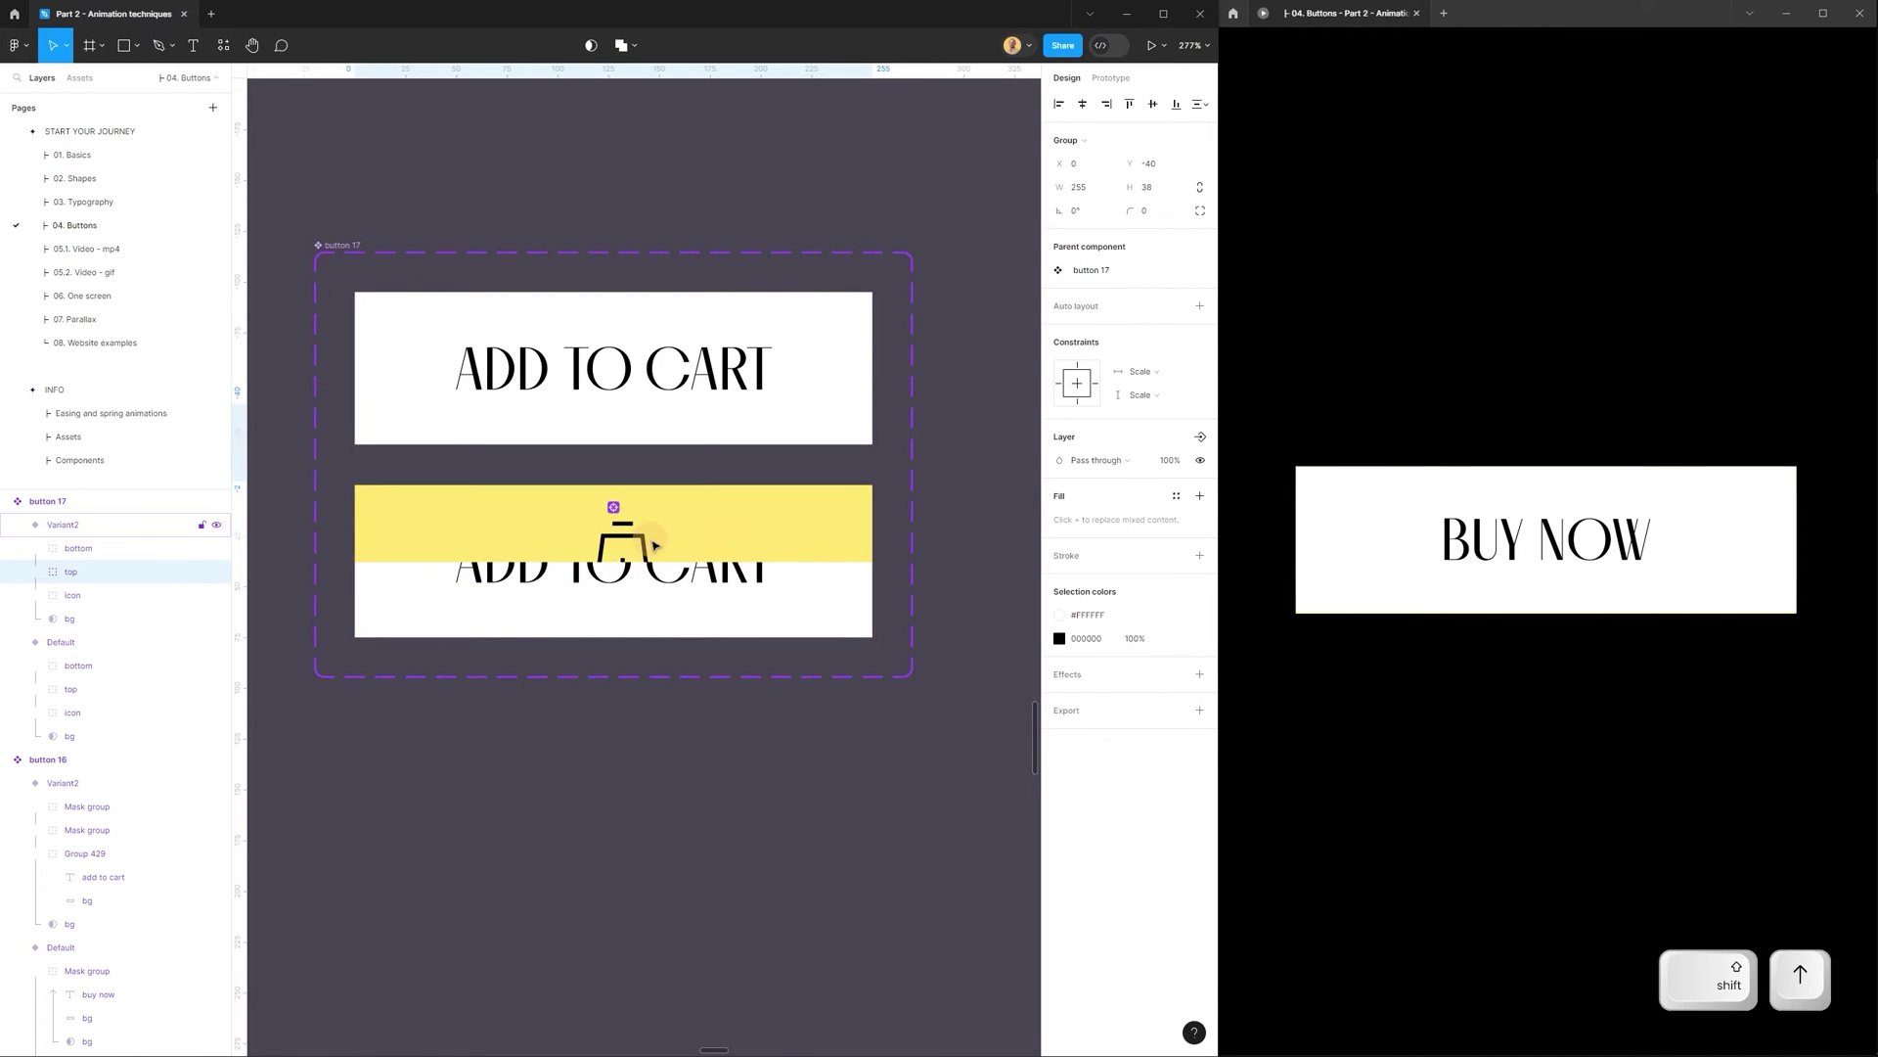
pyautogui.hotkey('shift', 'Up')
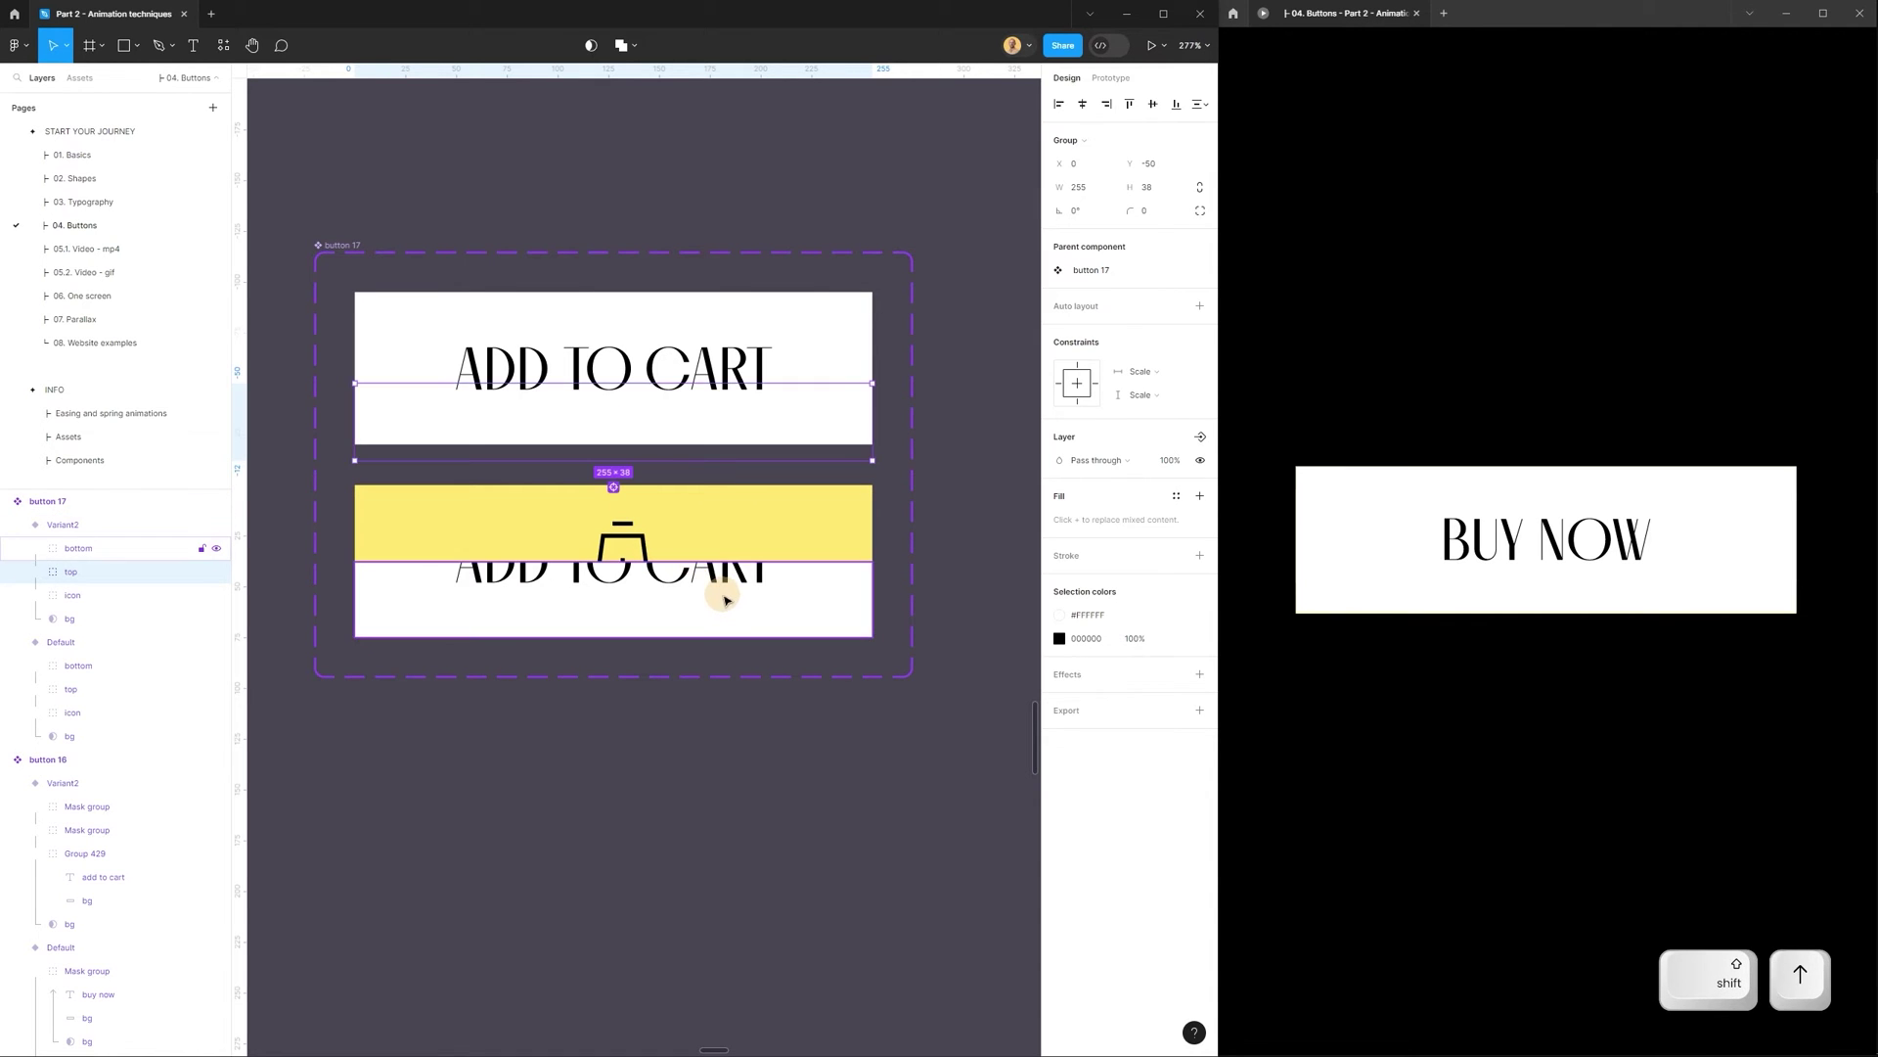
# Push Variant2's bottom half down out of the button frame.
pyautogui.click(725, 599)
pyautogui.press('shift')
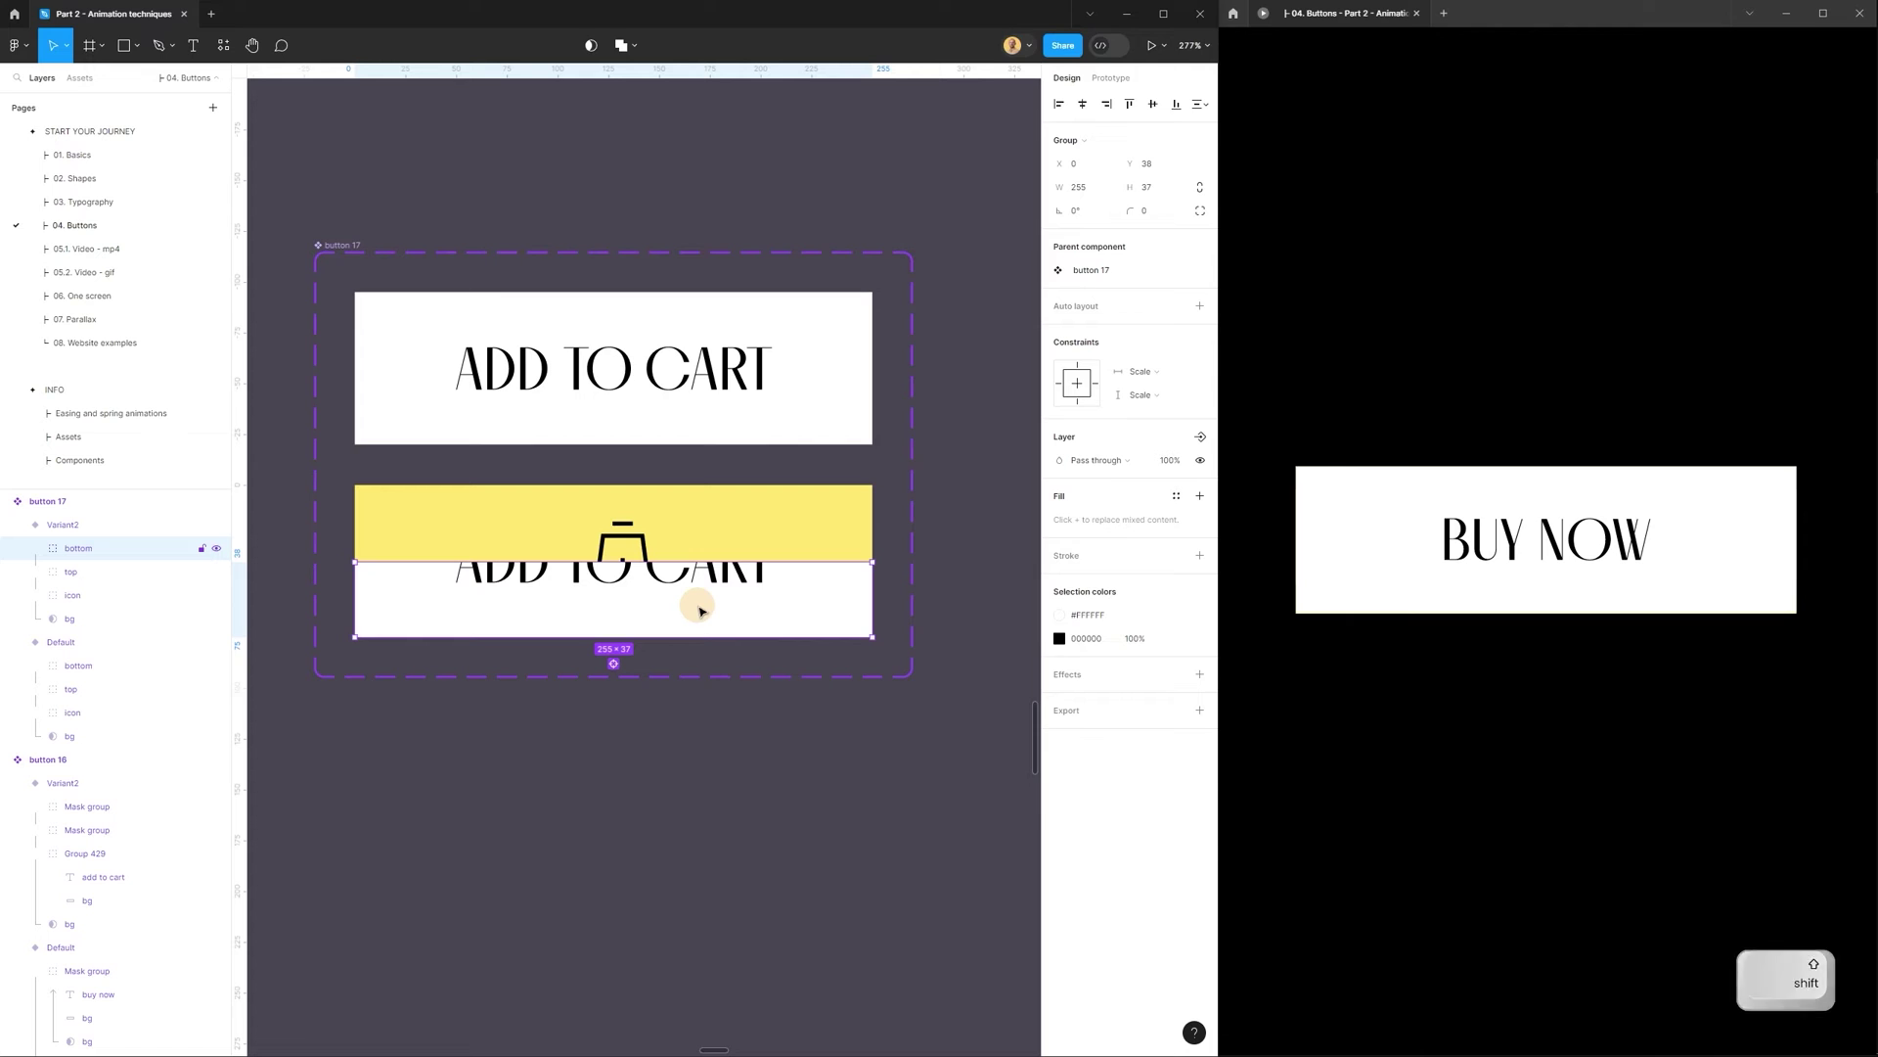
pyautogui.hotkey('shift', 'Down')
pyautogui.hotkey('shift', 'Down')
pyautogui.hotkey('shift', 'Down')
pyautogui.hotkey('shift', 'Down')
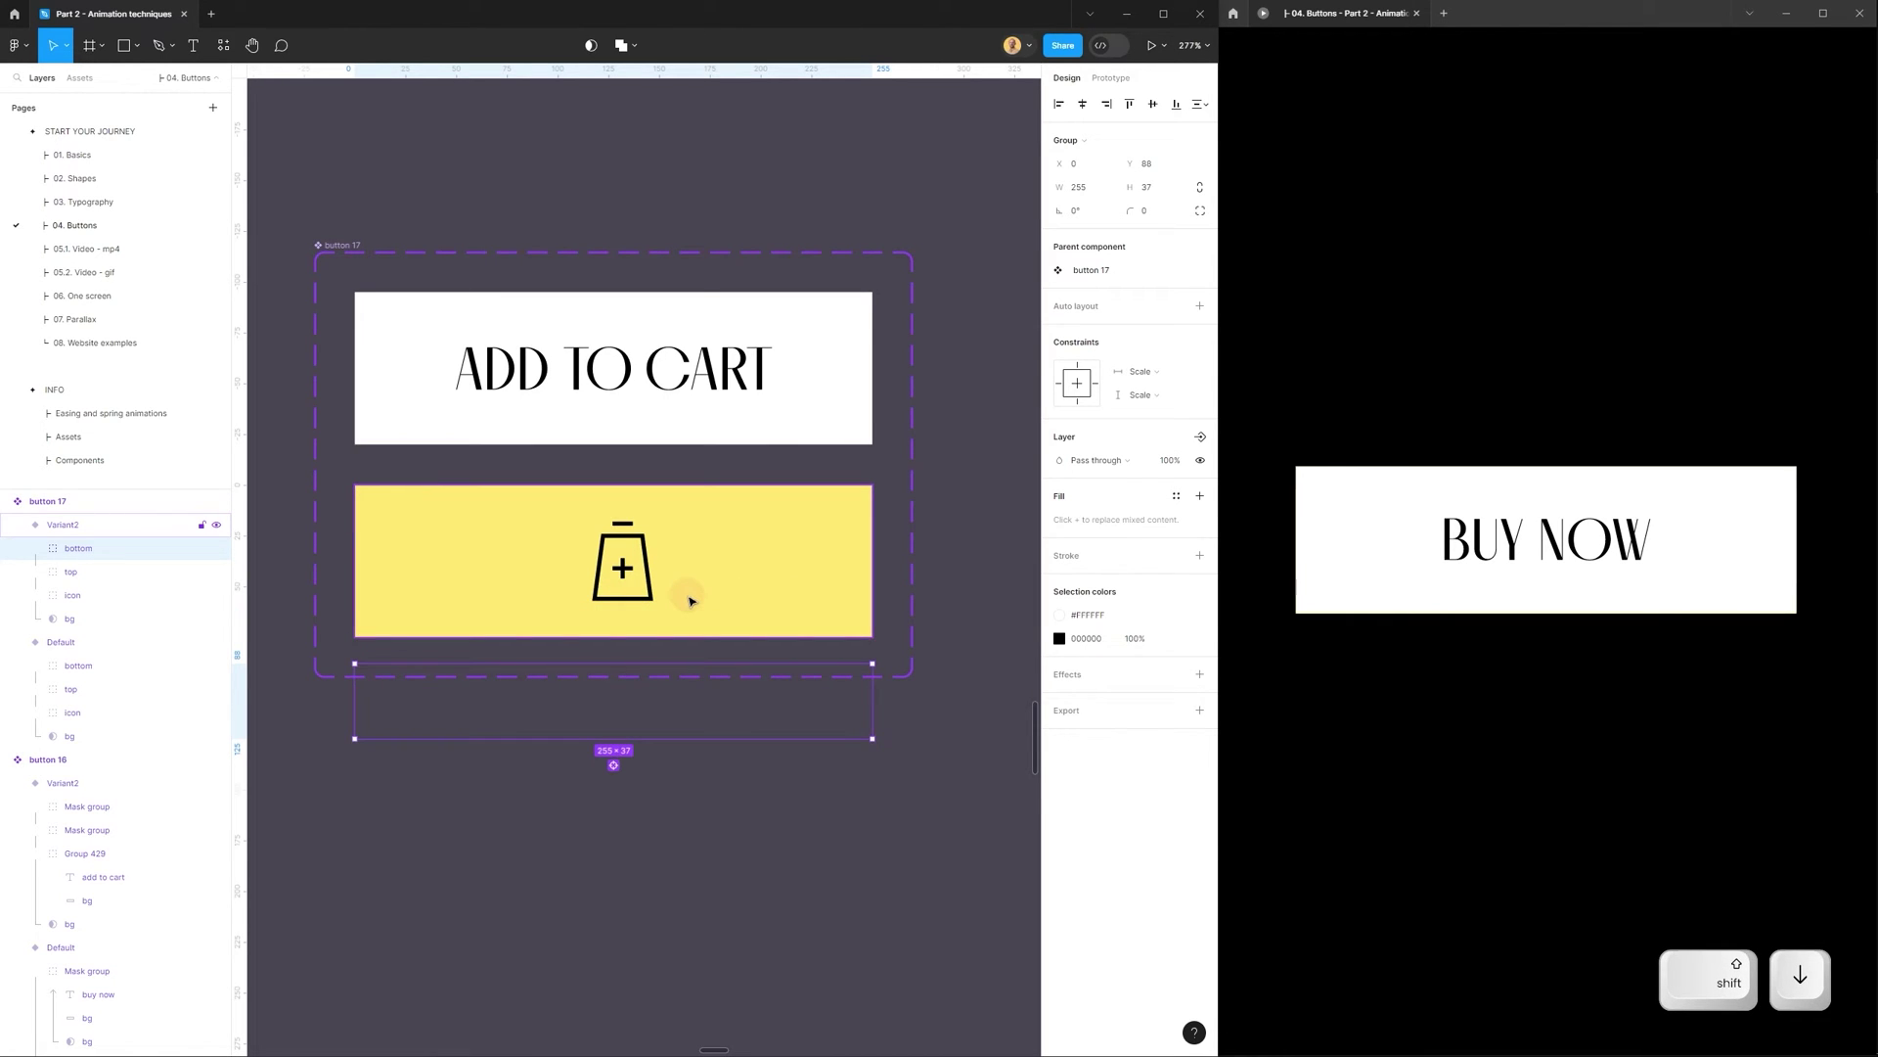
pyautogui.click(621, 573)
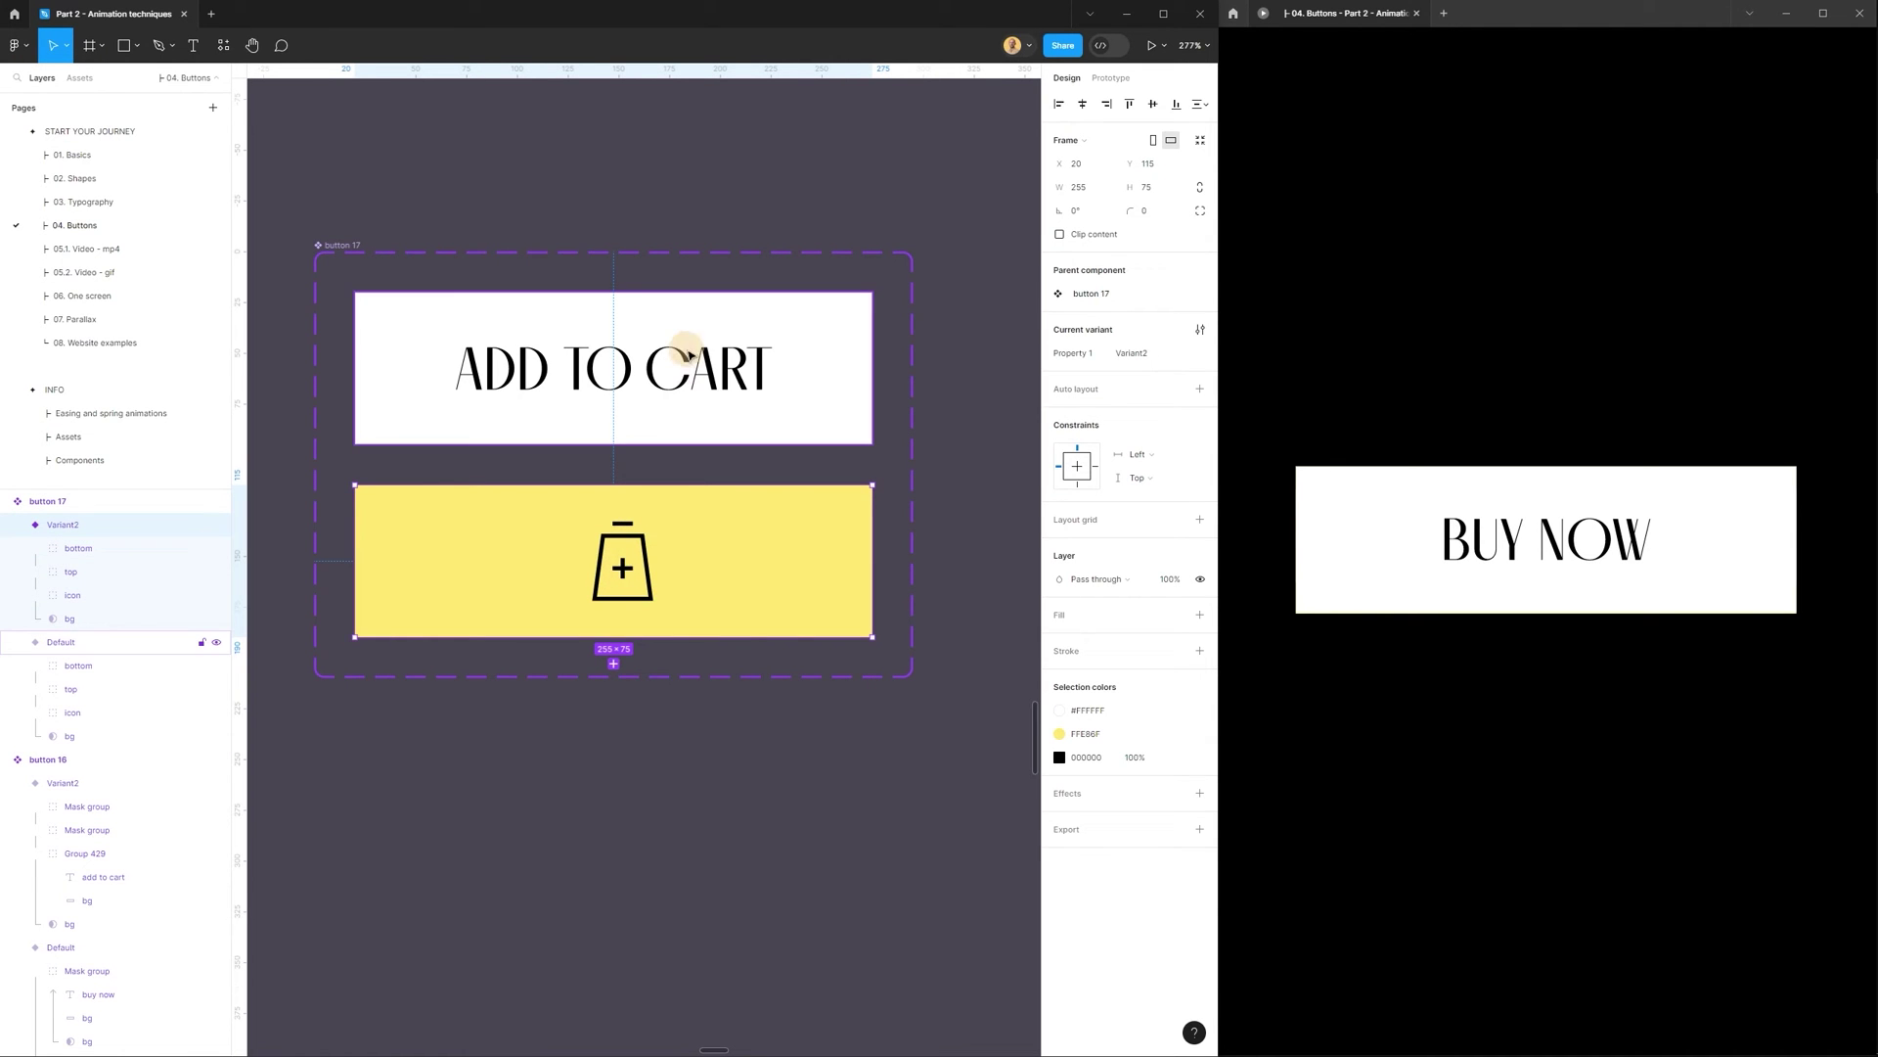
pyautogui.click(667, 379)
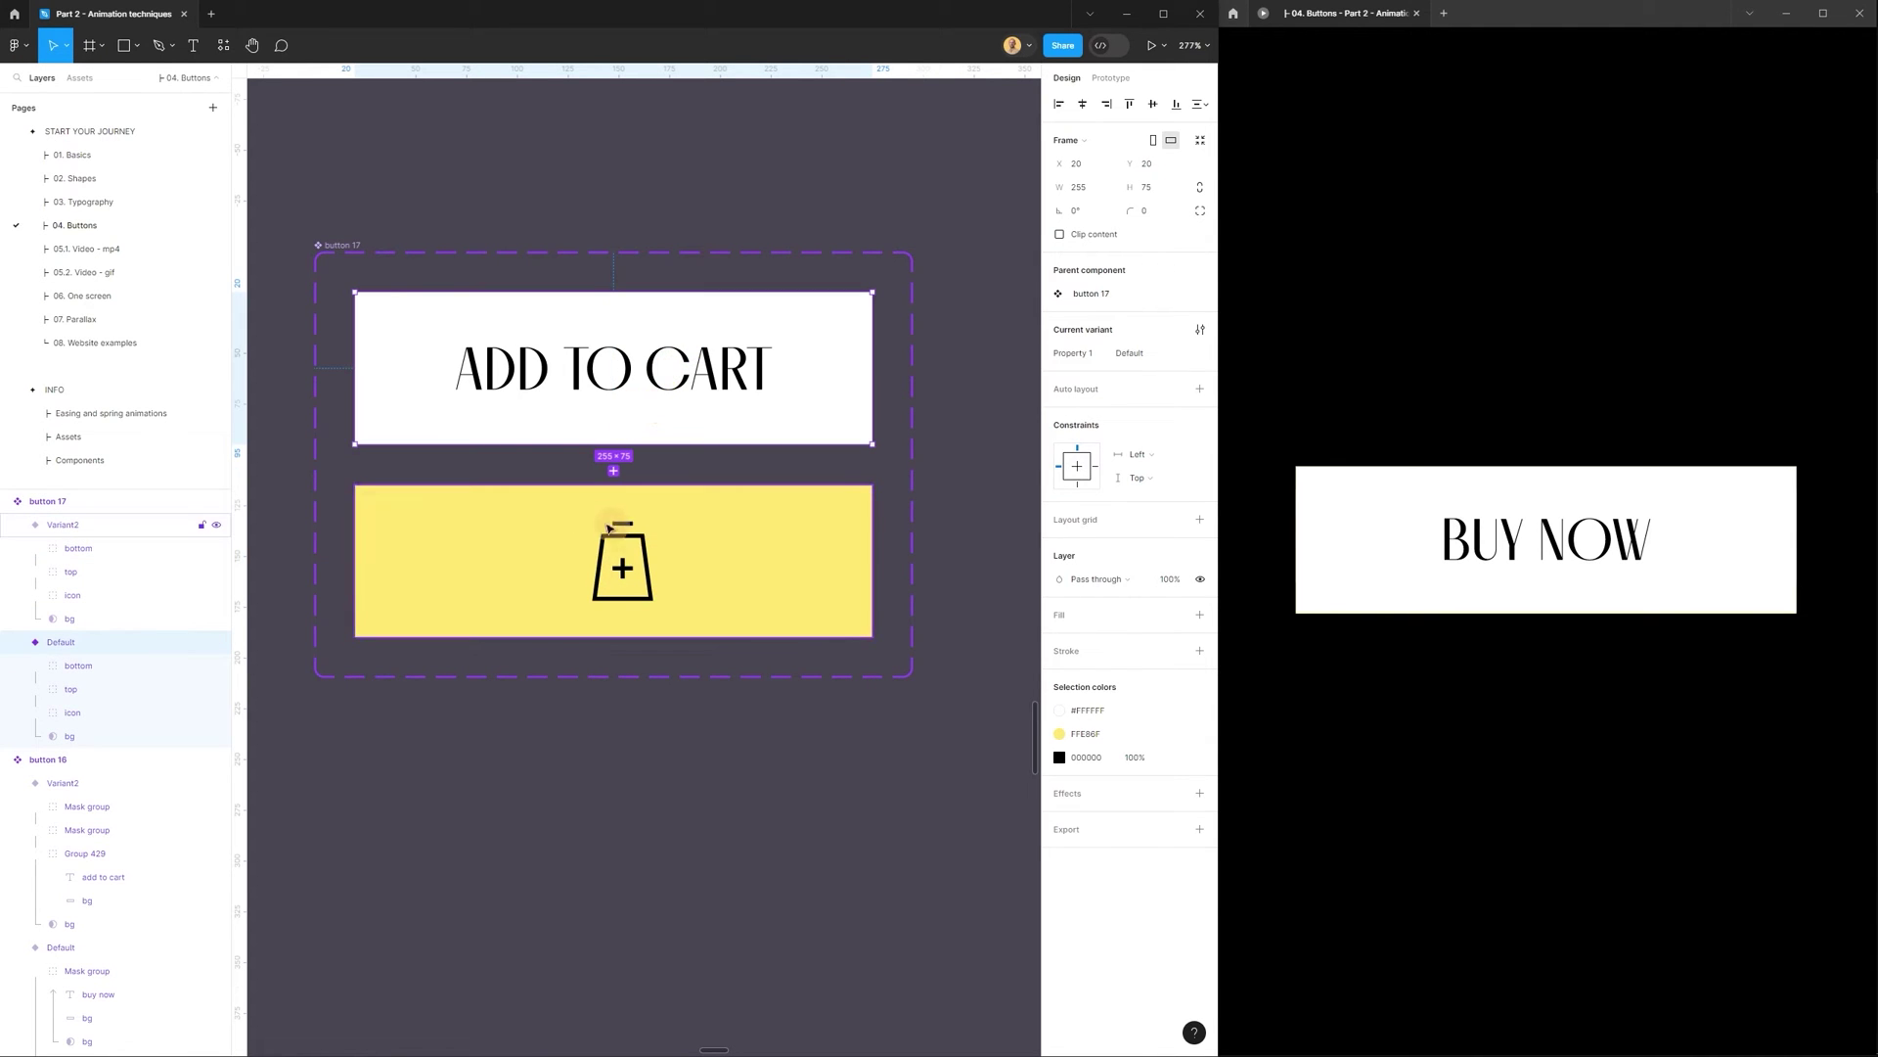
# Hide the Default variant's top and bottom layers and scale the cart icon to 11.05 × 14.
pyautogui.click(656, 407)
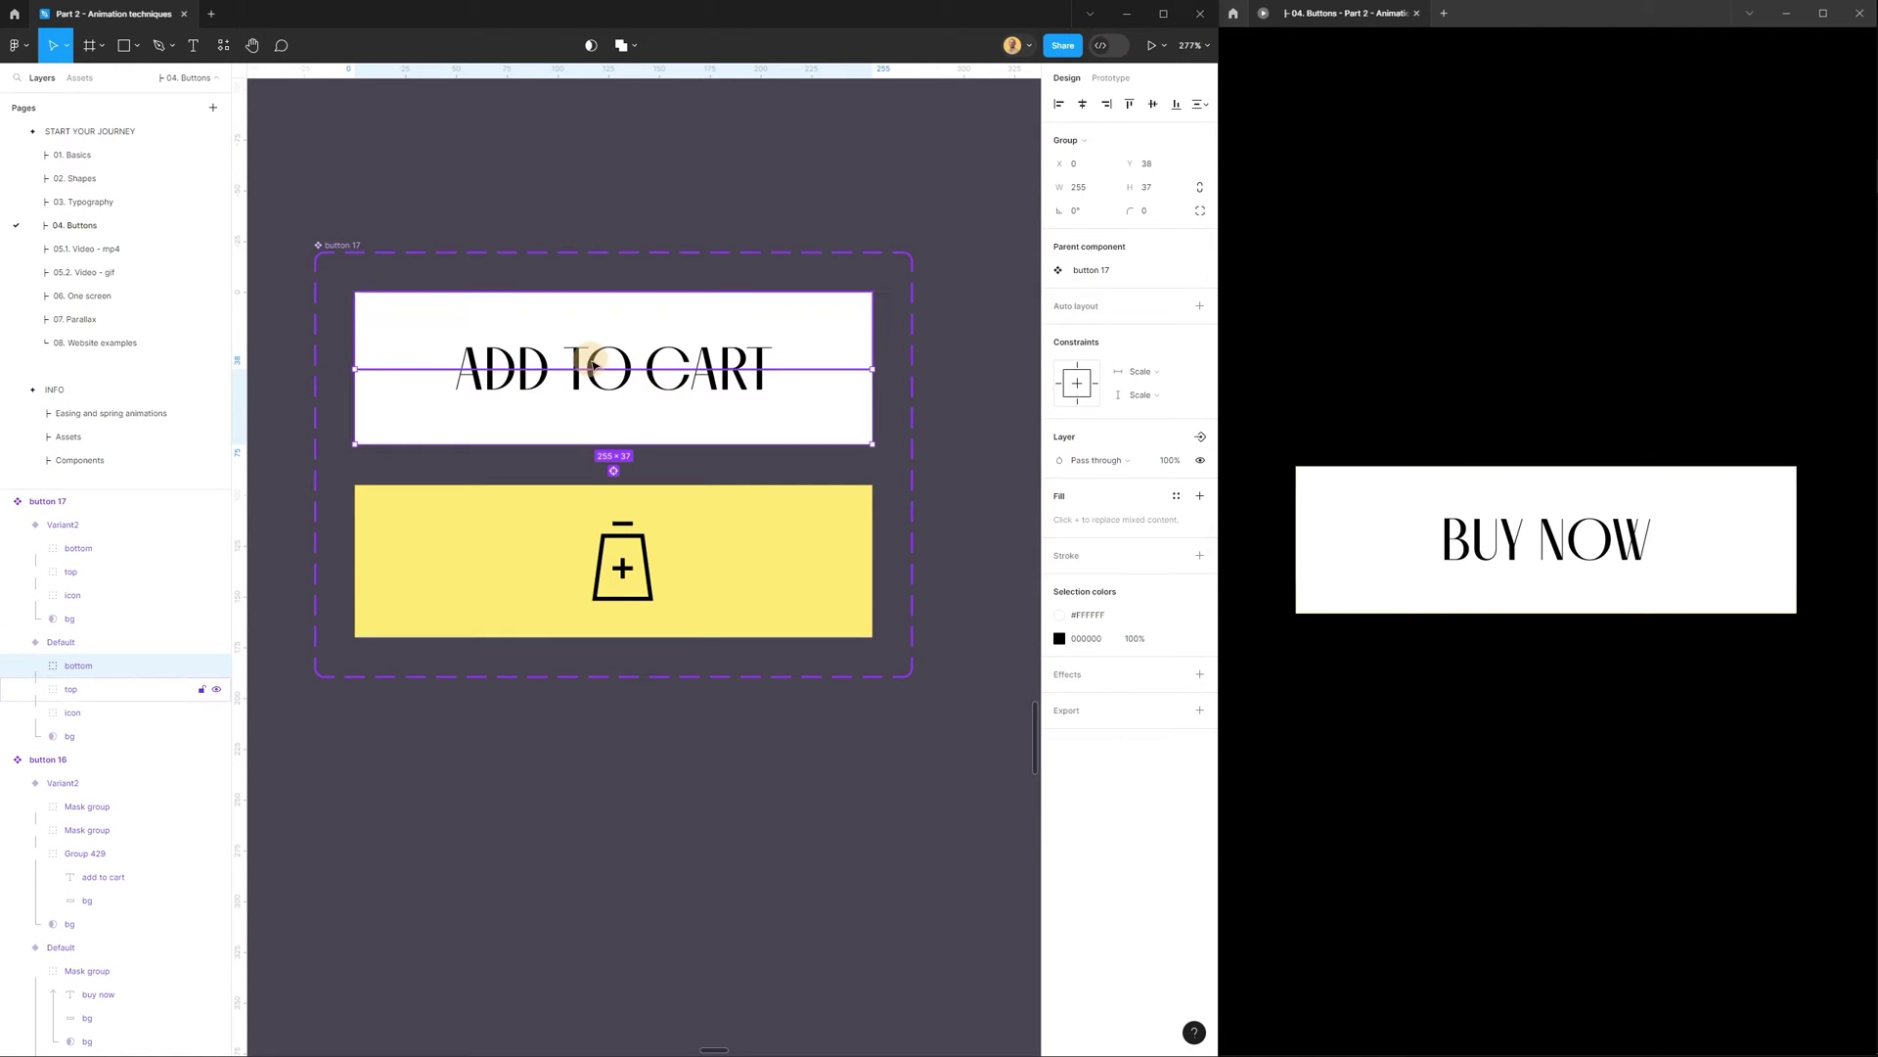
pyautogui.click(218, 668)
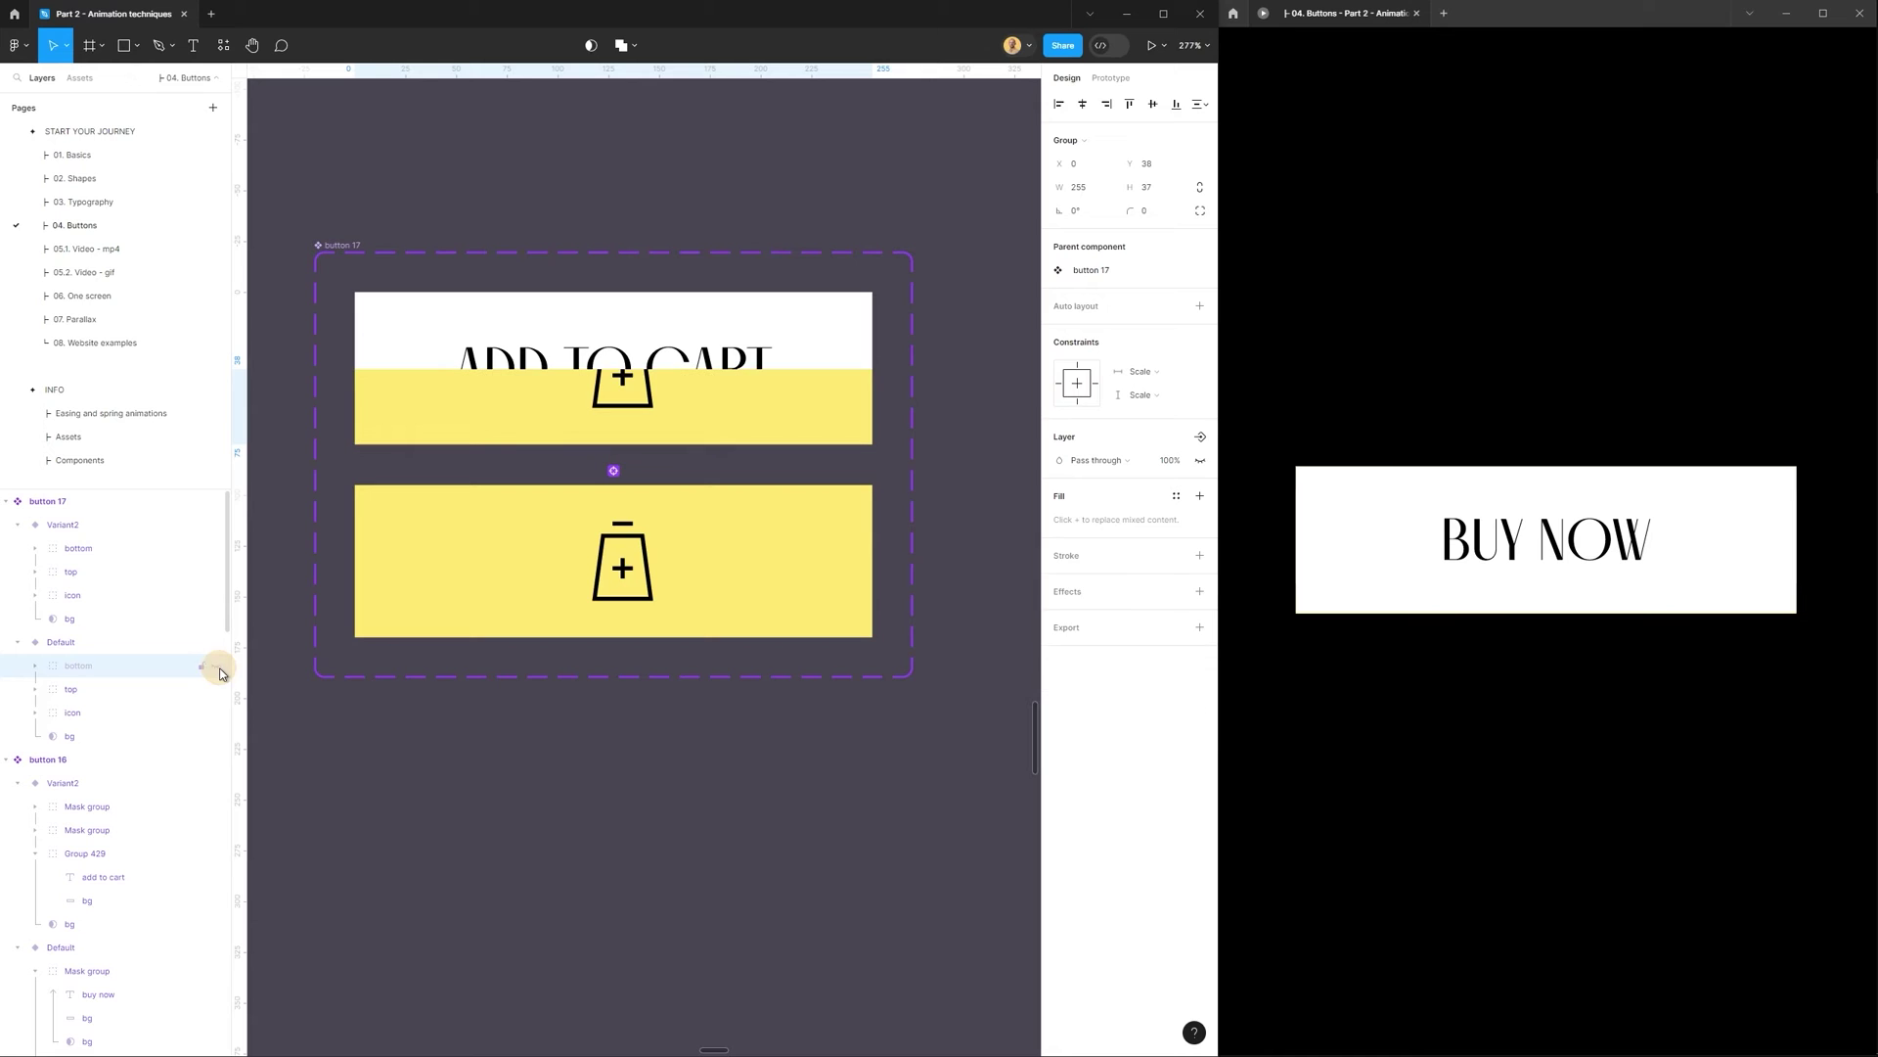
pyautogui.click(217, 691)
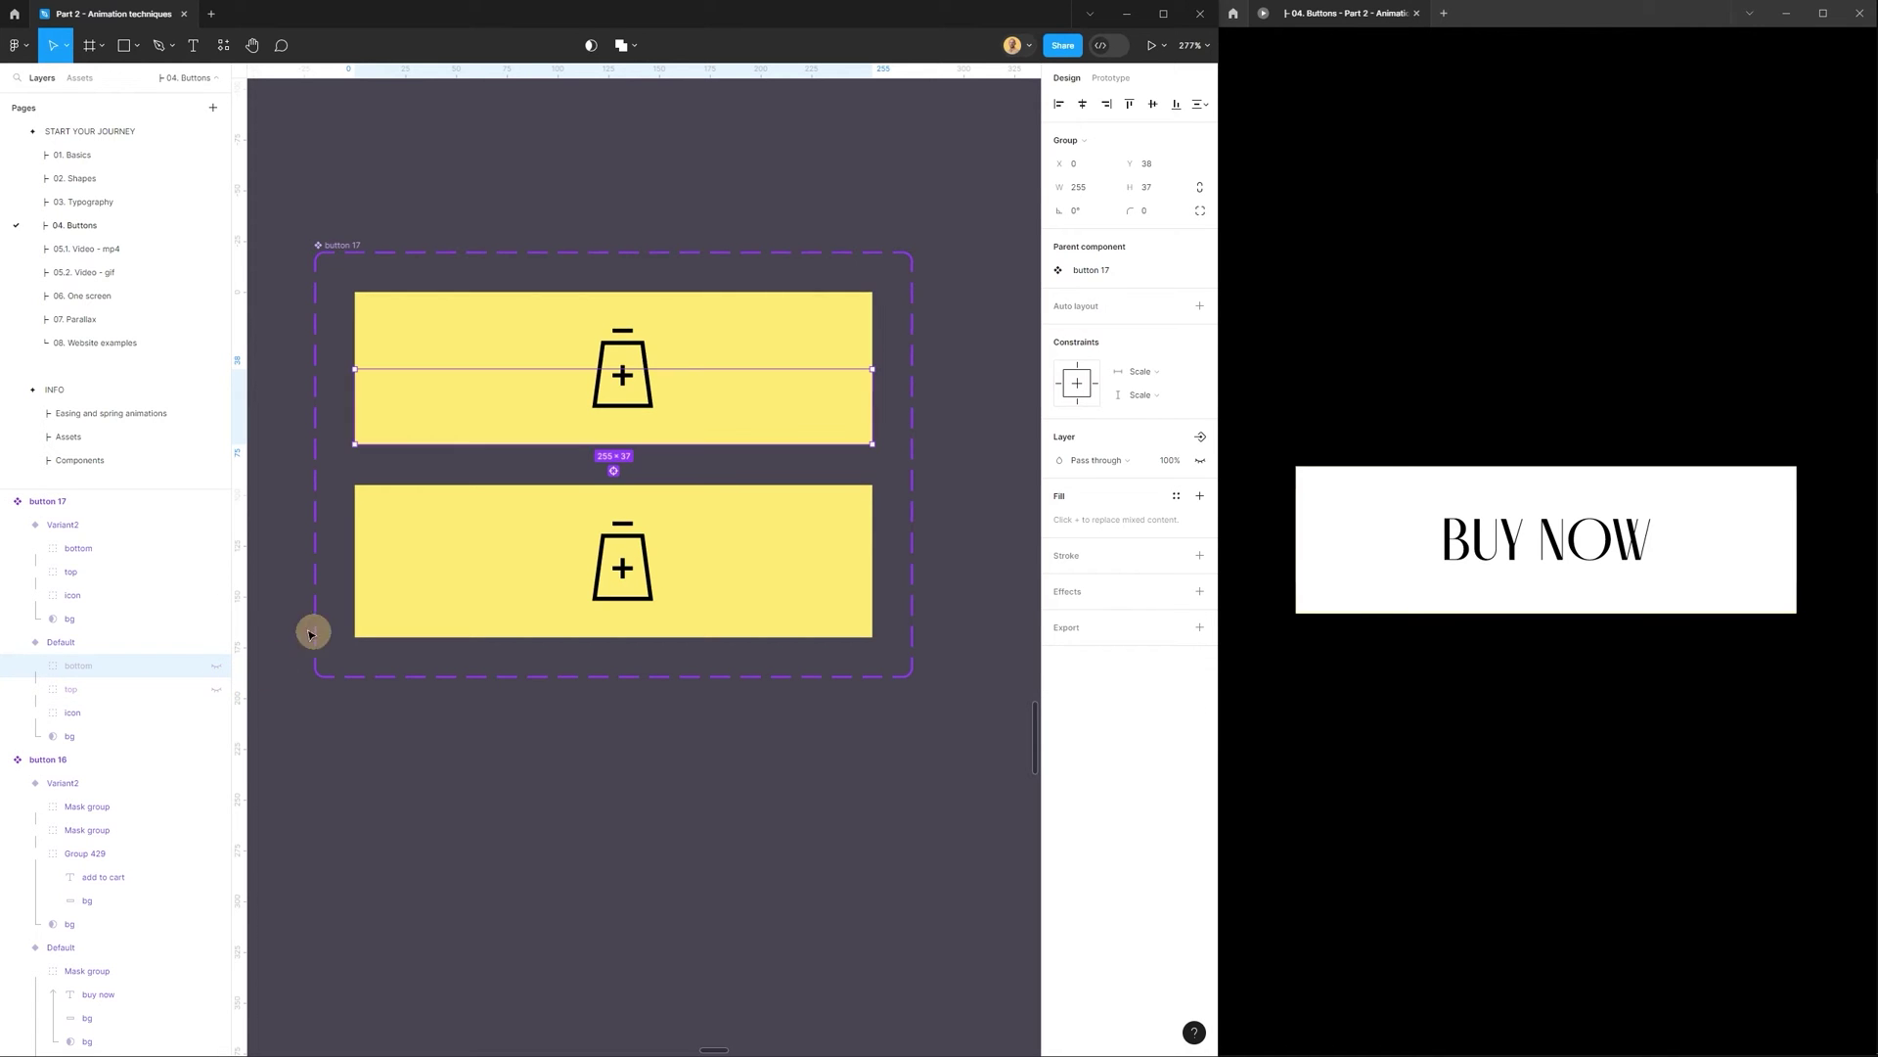
pyautogui.keyDown('ctrl'); pyautogui.click(646, 360); pyautogui.keyUp('ctrl')
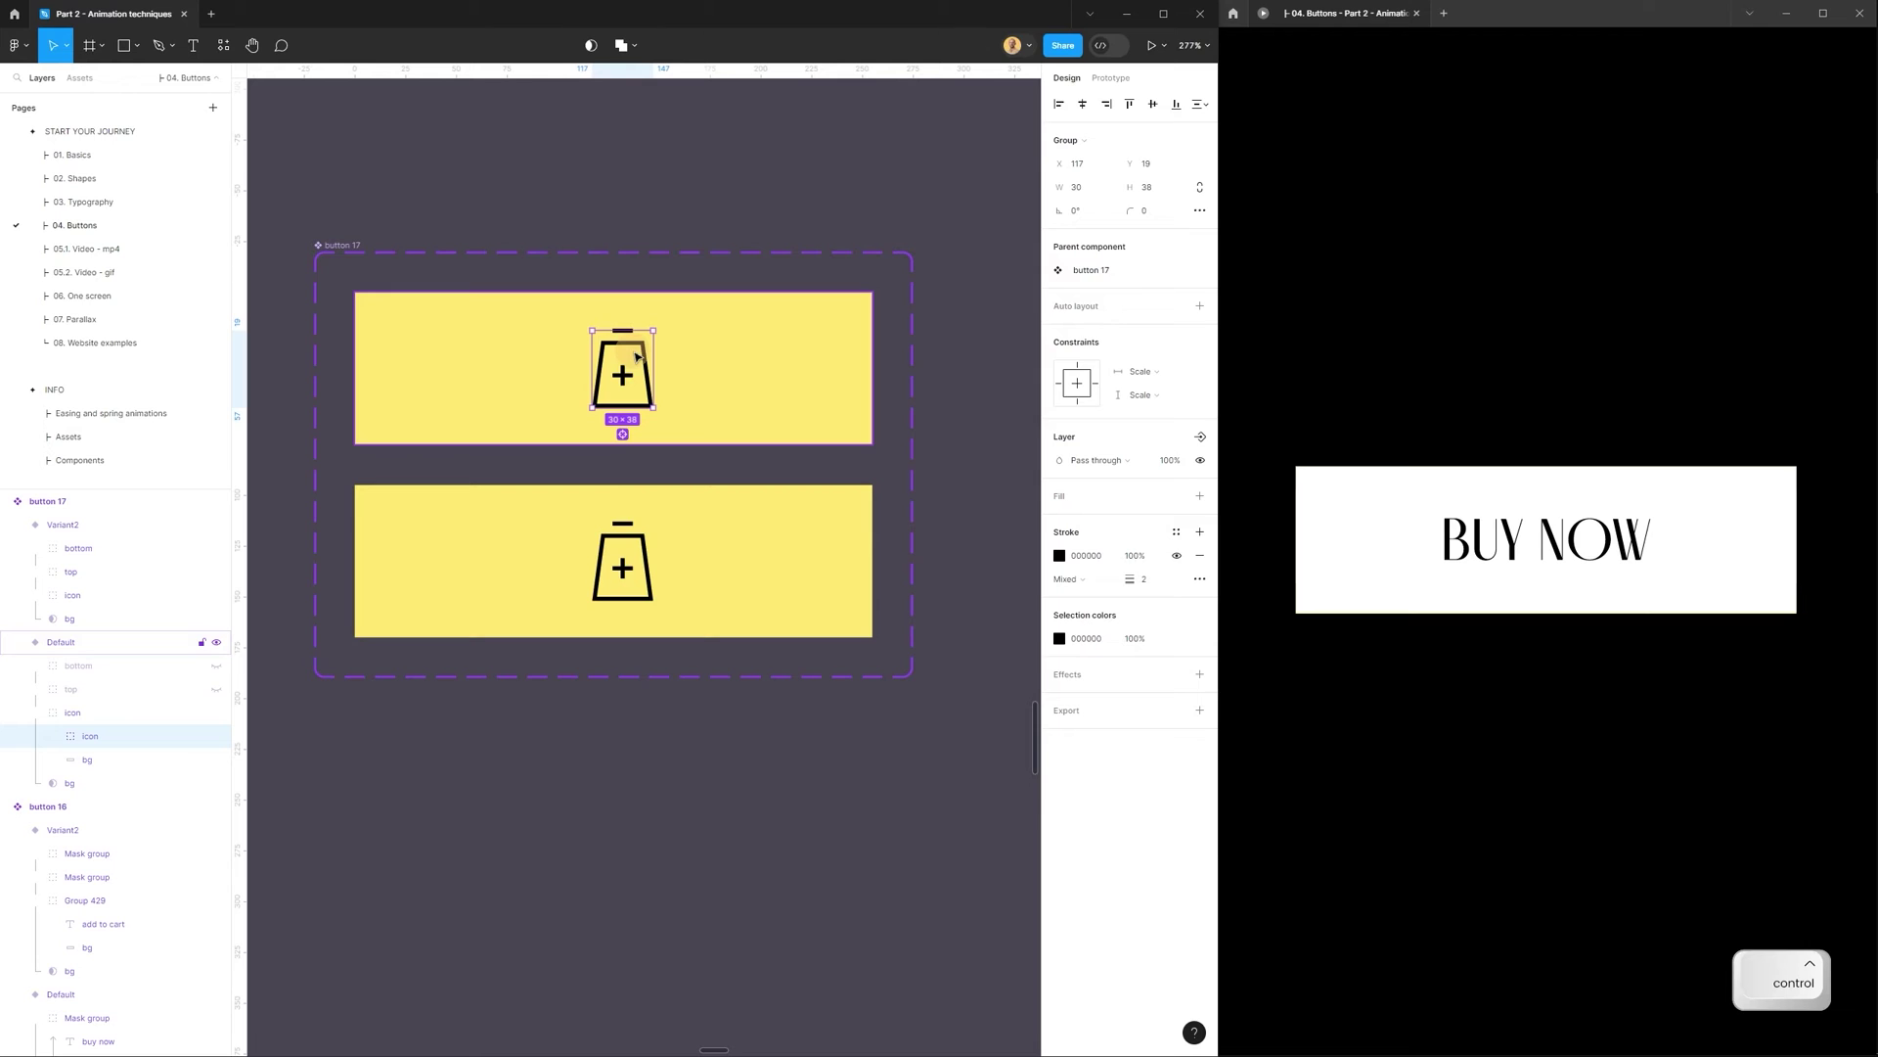
pyautogui.press('k')
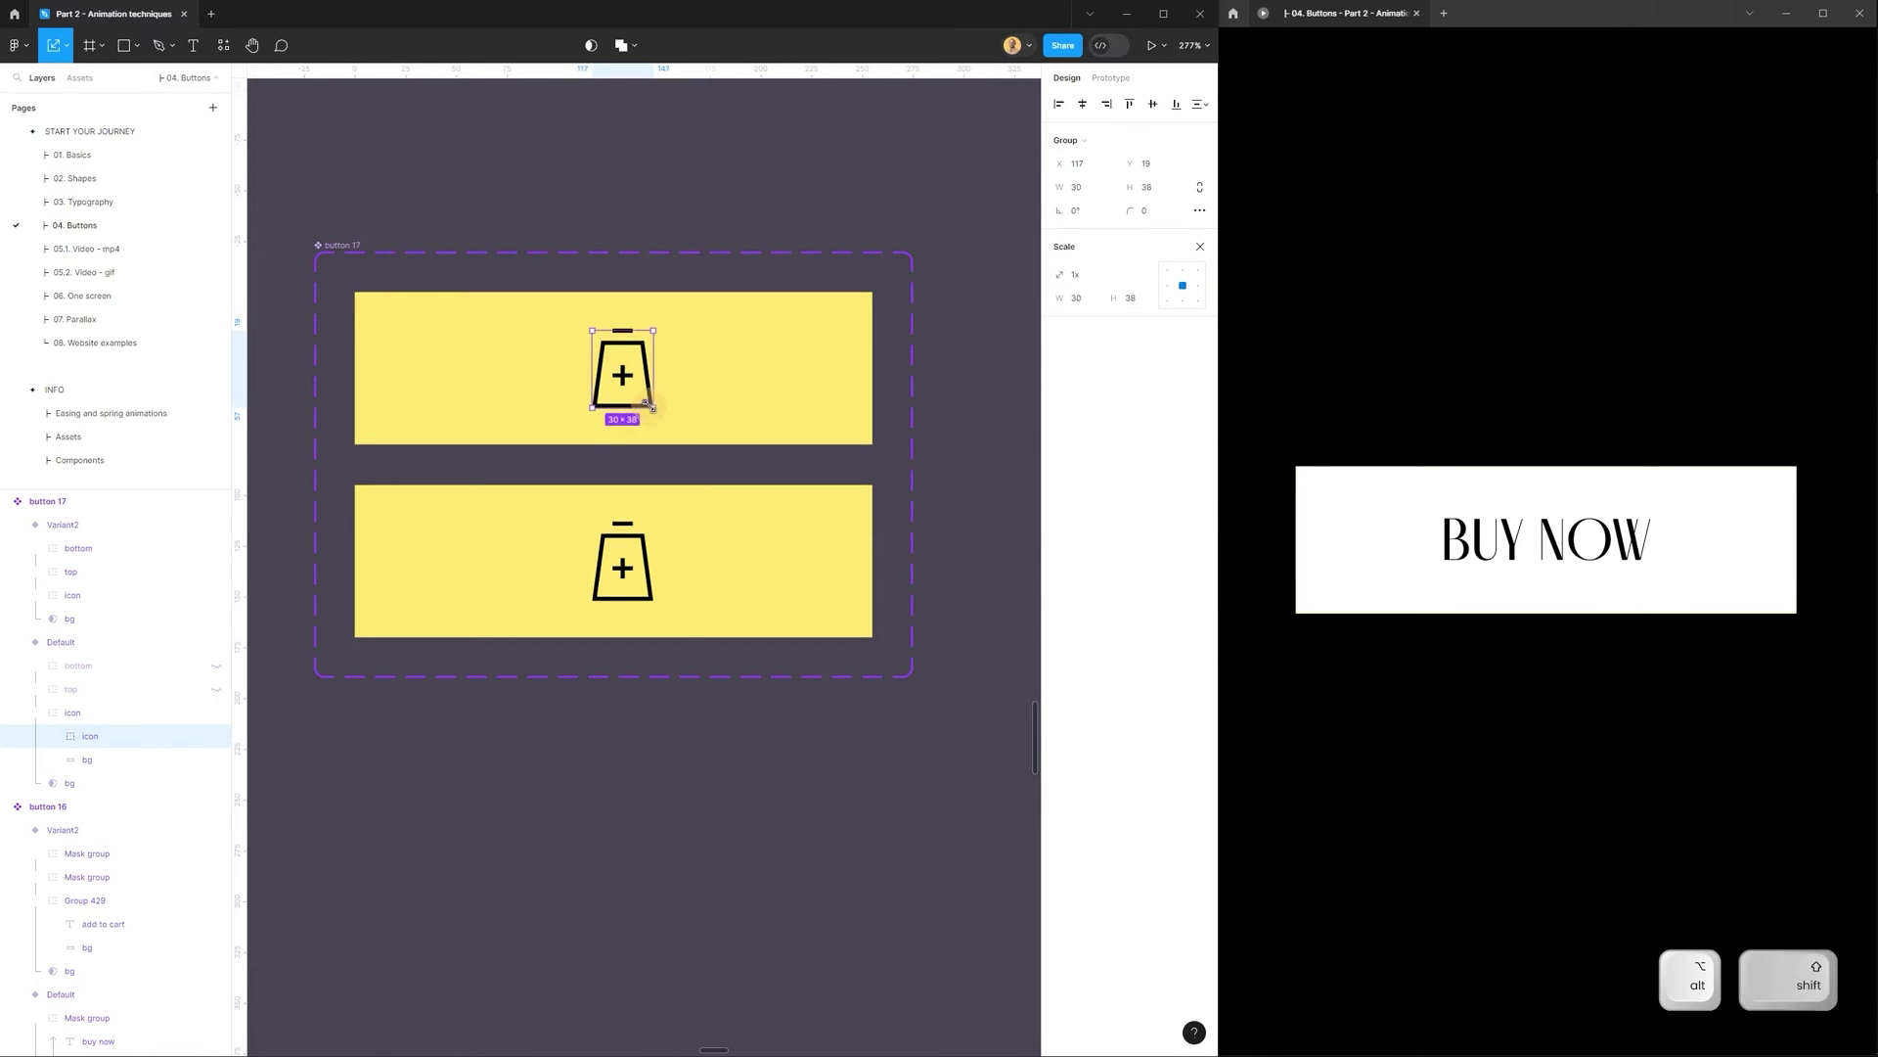
pyautogui.moveTo(648, 405); pyautogui.dragTo(633, 384)
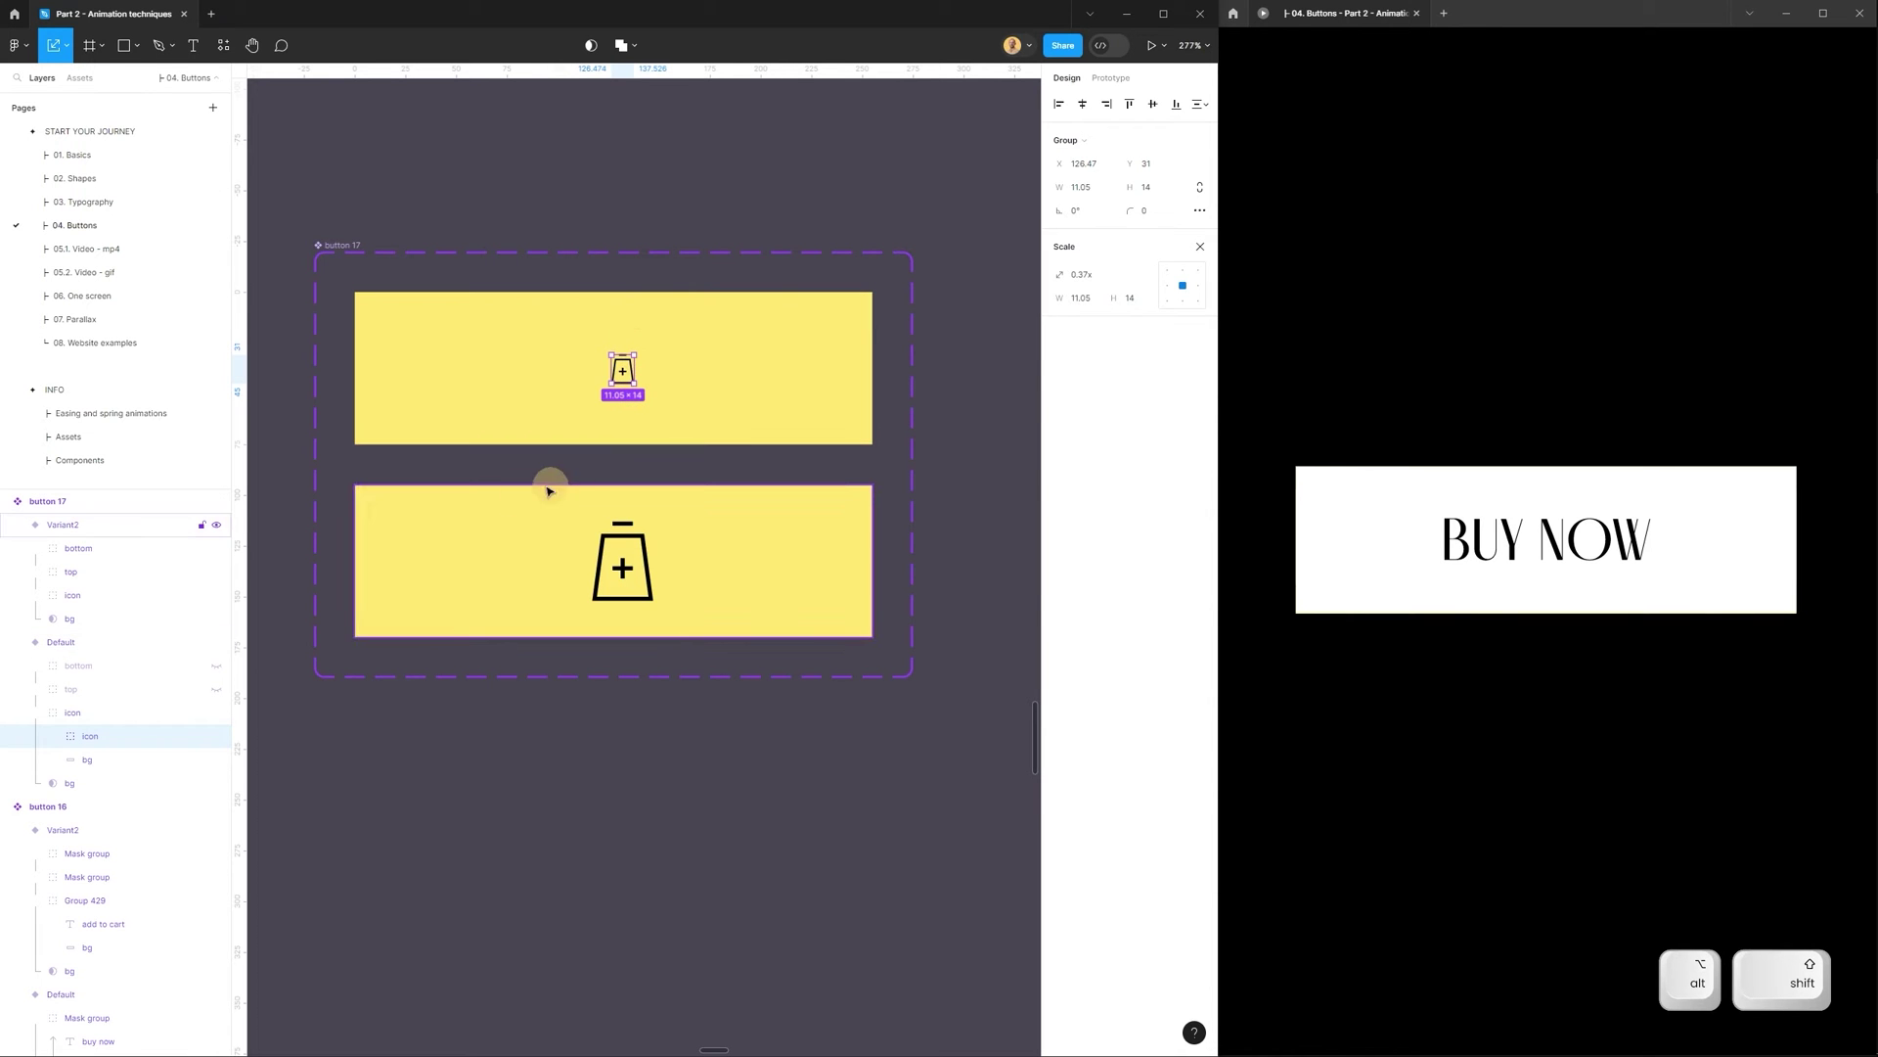
# Show the top and bottom layers again over the shrunken icon.
pyautogui.click(216, 690)
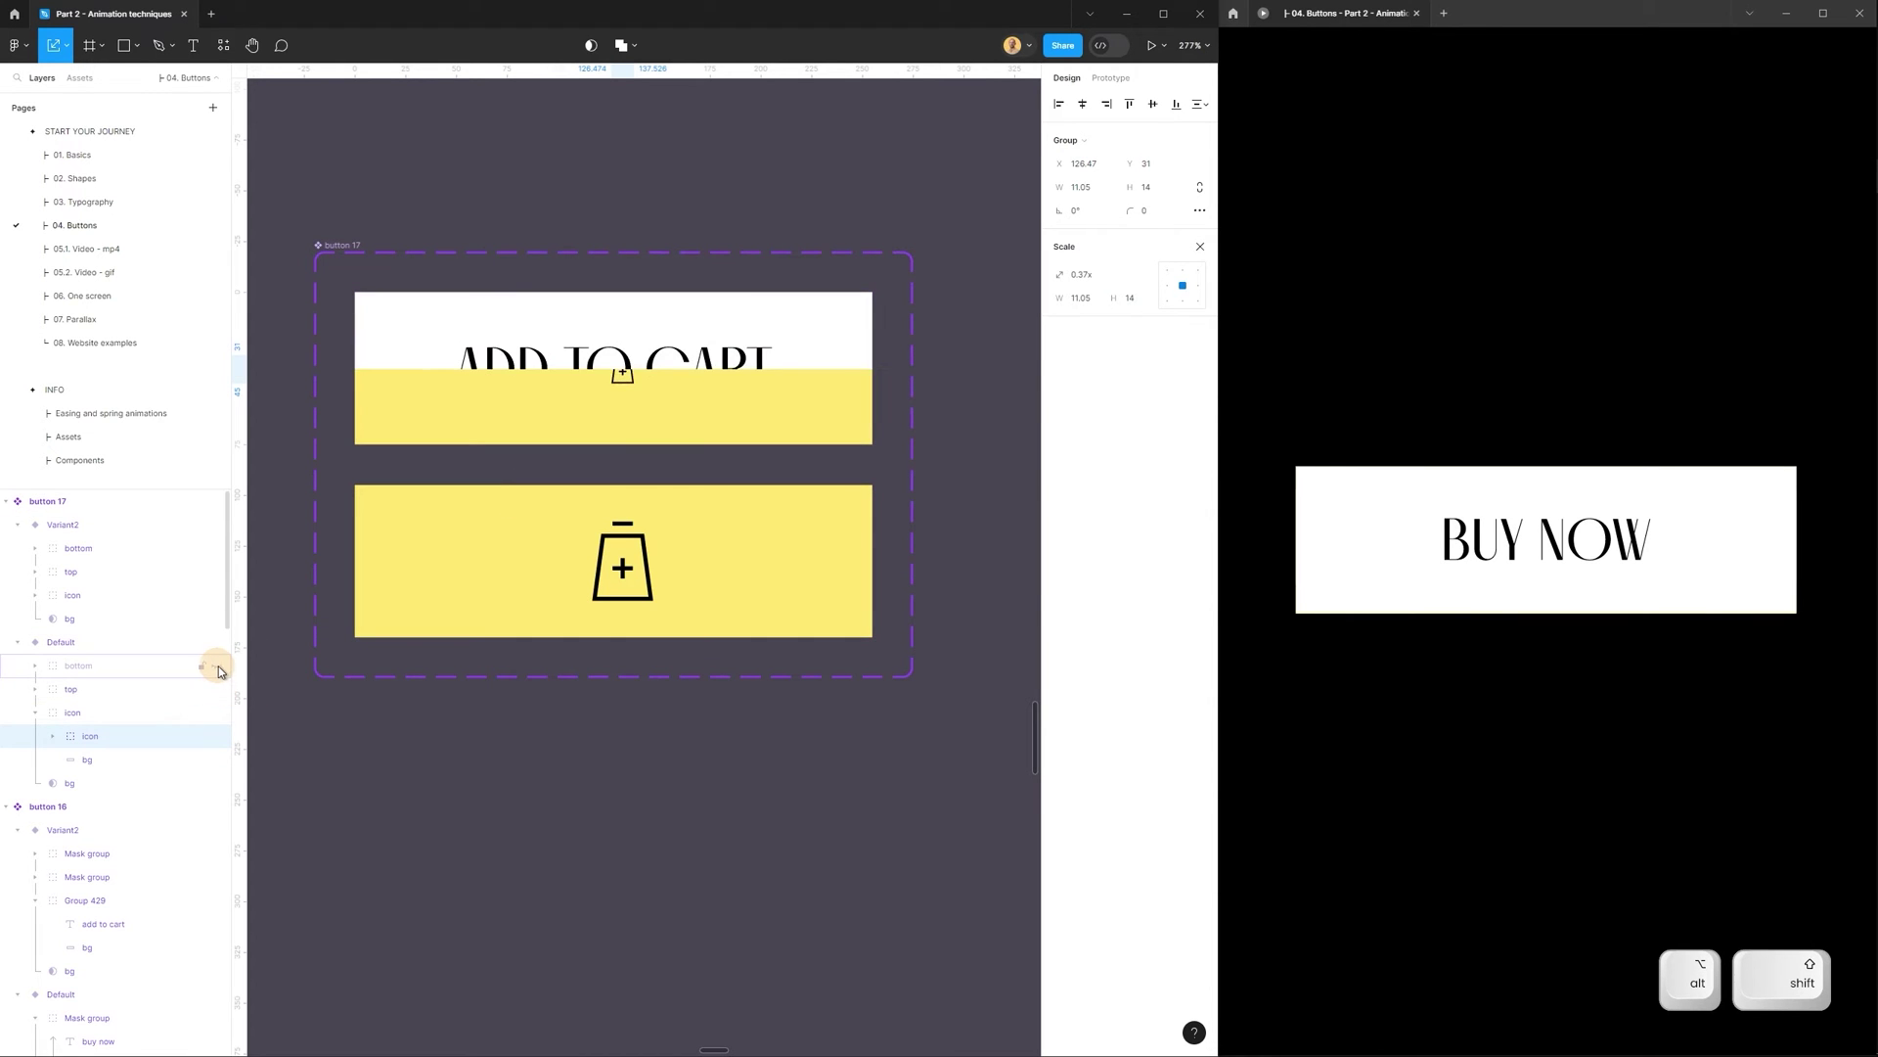
pyautogui.click(216, 666)
pyautogui.click(637, 772)
pyautogui.scroll(-2, 646, 715)
pyautogui.scroll(-2, 653, 693)
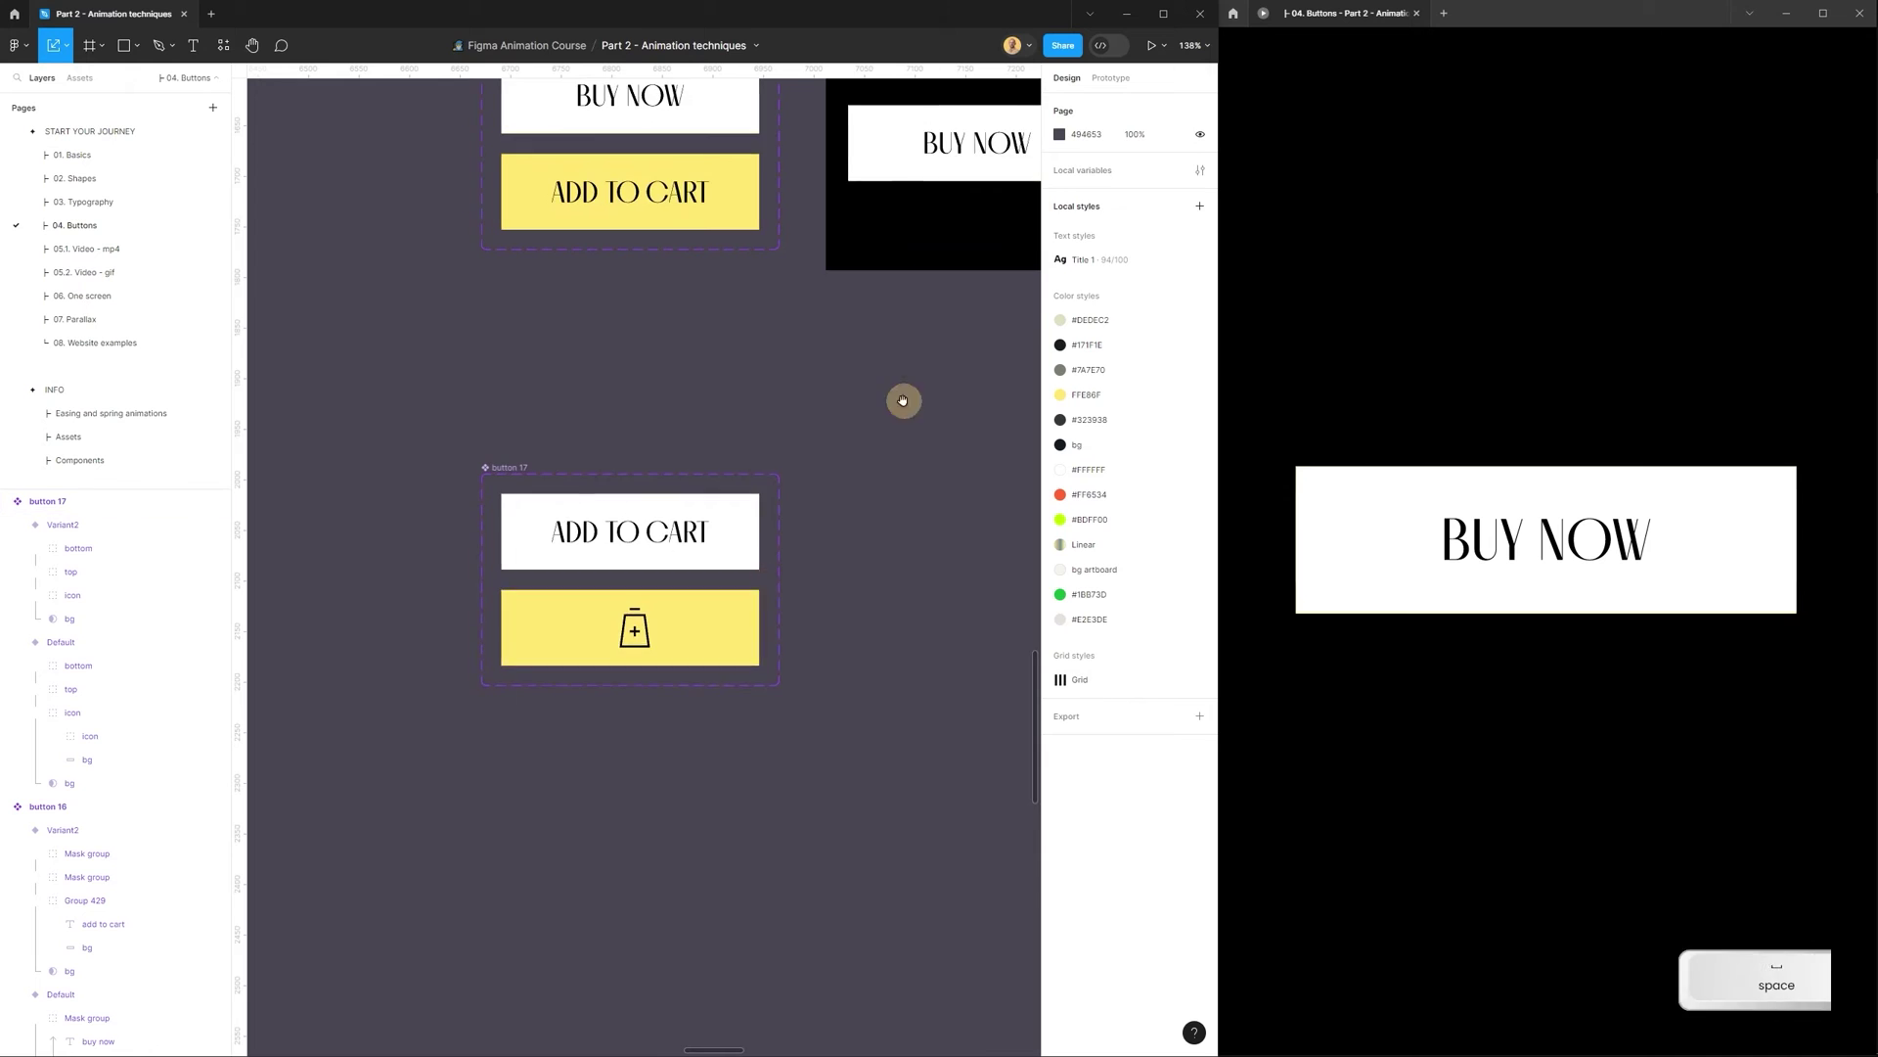
pyautogui.scroll(1, 822, 247)
# Move the preview frame beside button 17 and replace its BUY NOW button with an ADD TO CART copy.
pyautogui.moveTo(822, 247); pyautogui.dragTo(846, 678)
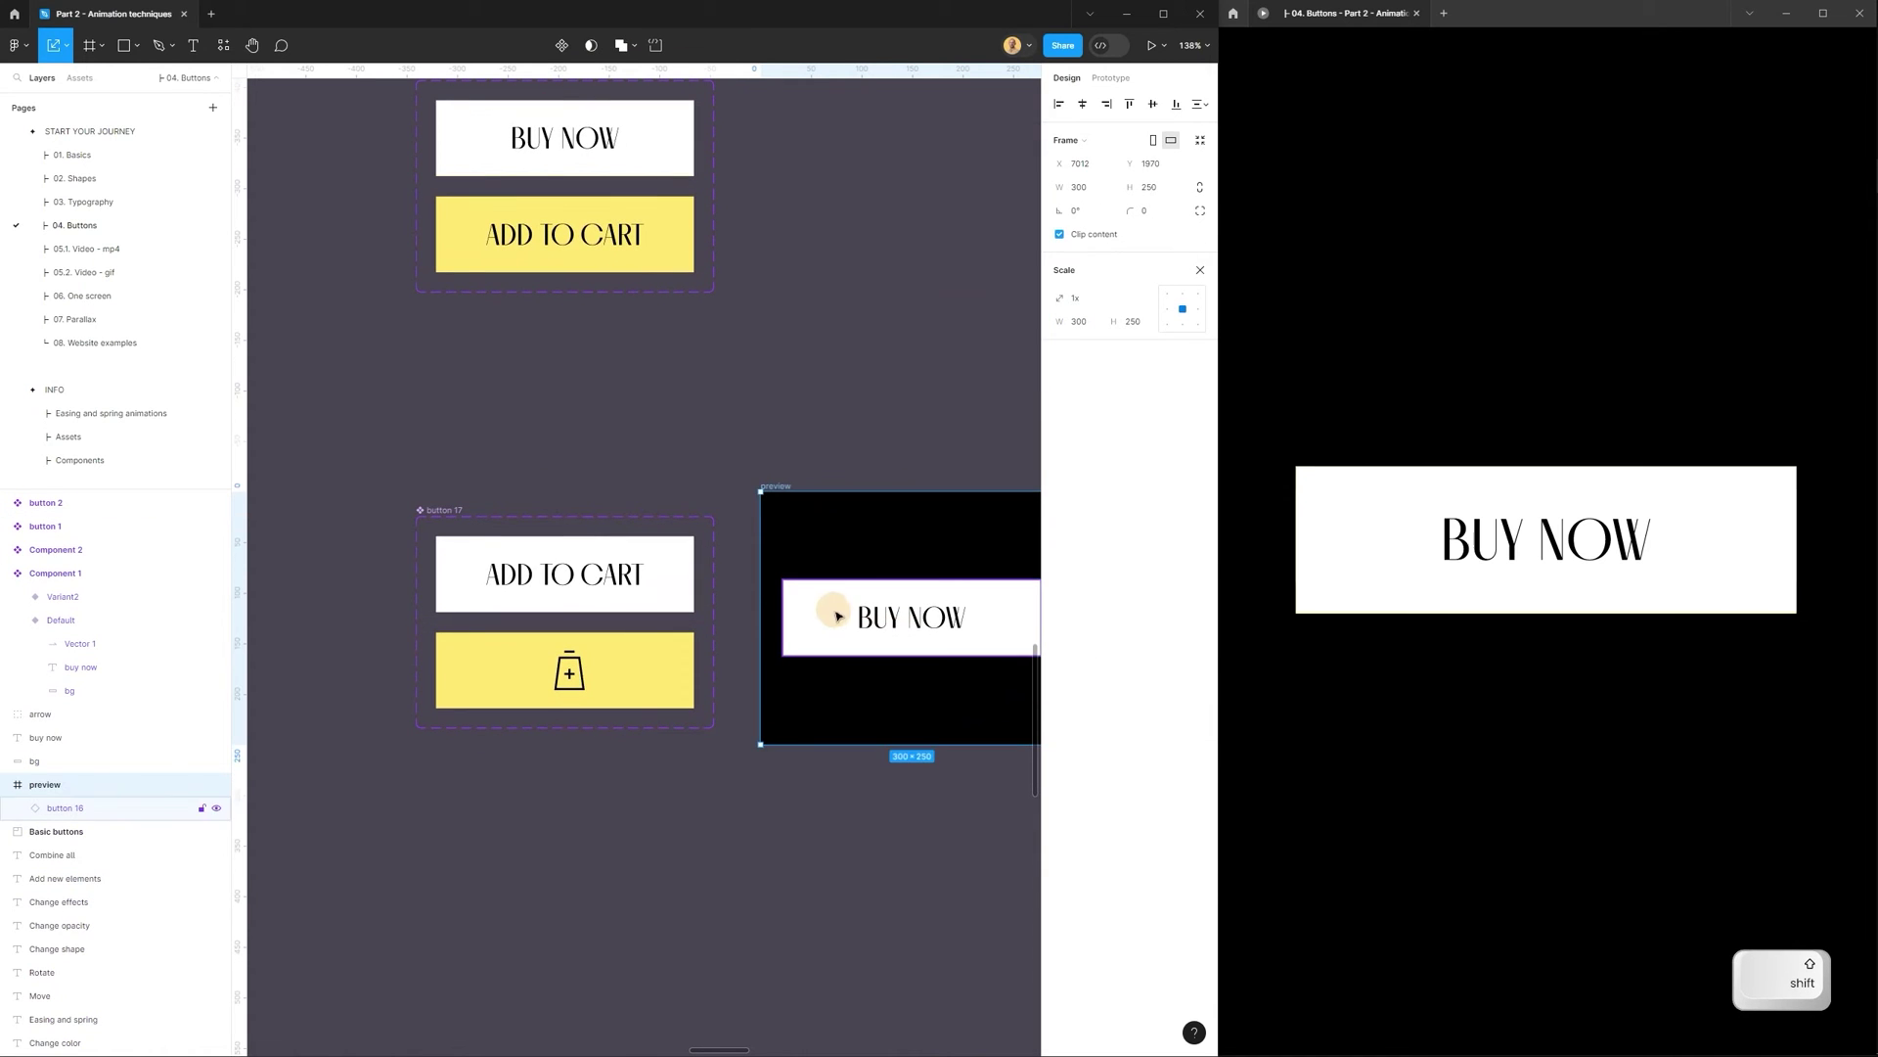
pyautogui.click(834, 619)
pyautogui.press('Delete')
pyautogui.moveTo(534, 600); pyautogui.dragTo(871, 628)
pyautogui.press('v')
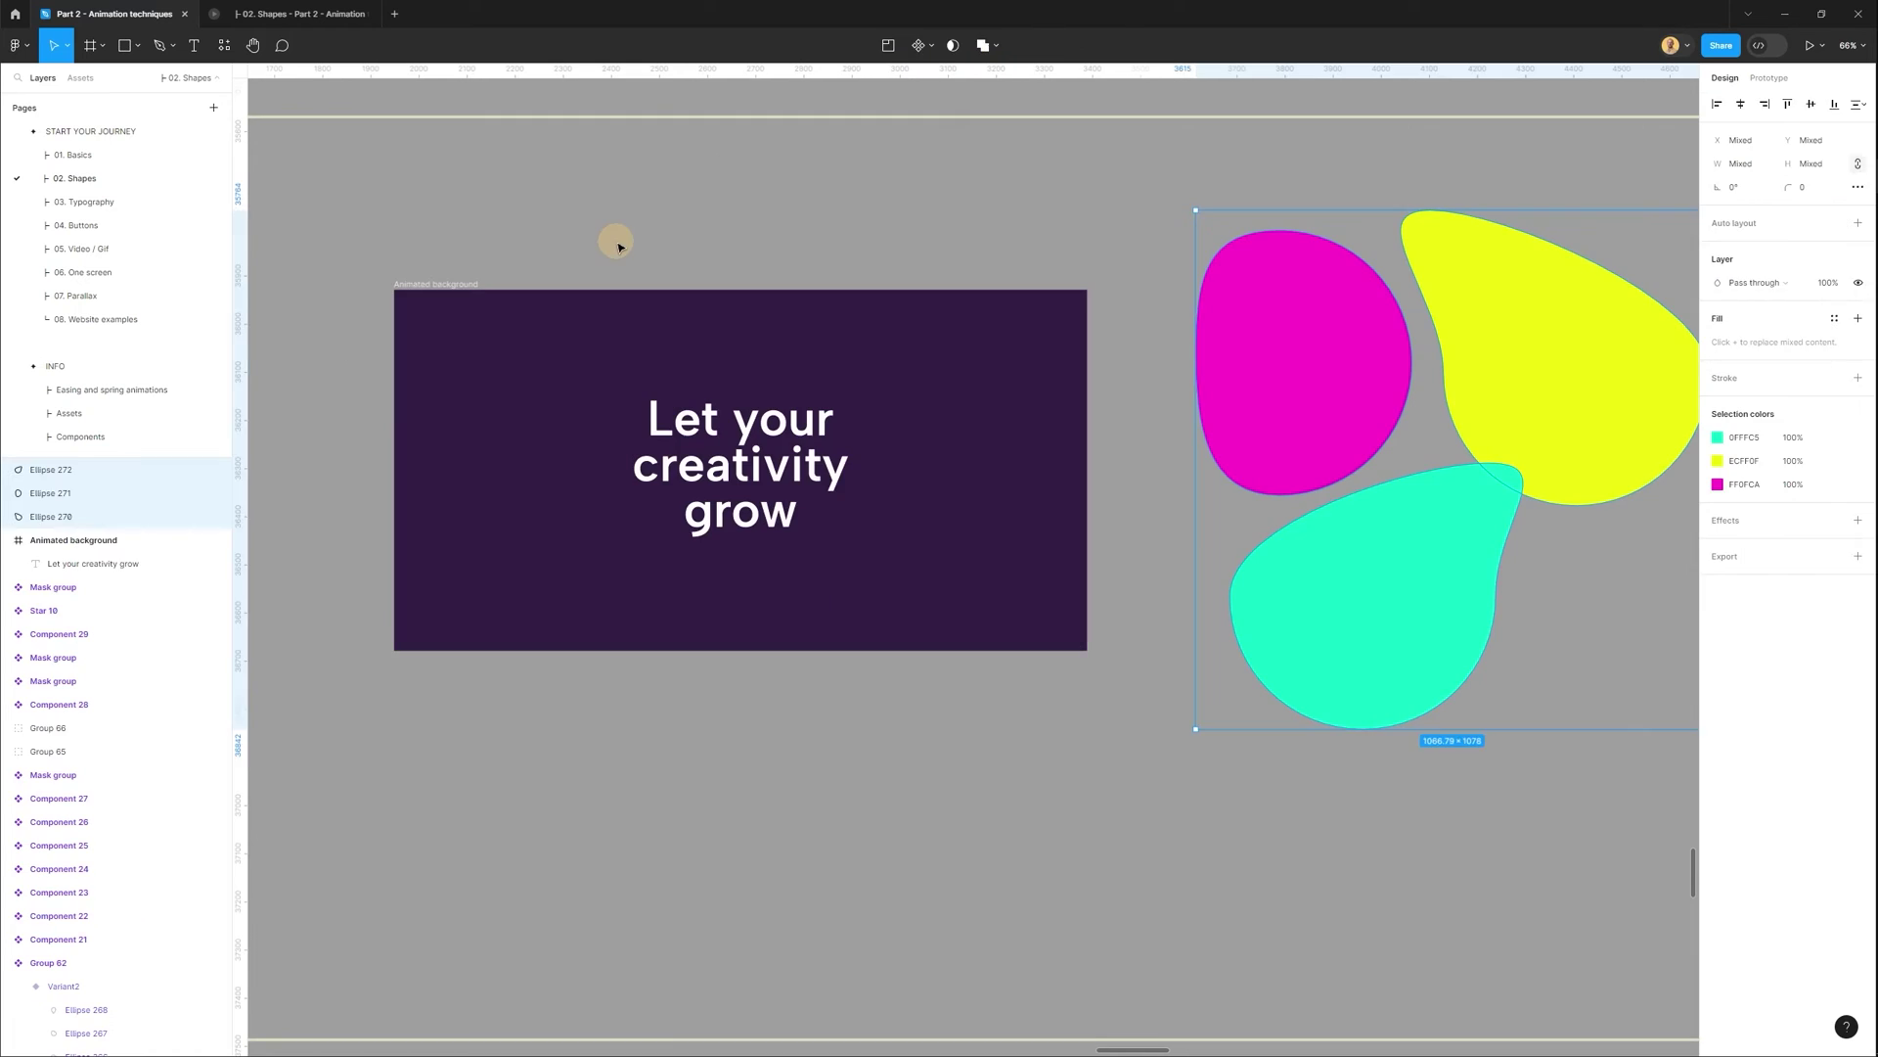
# Drag the magenta, yellow and cyan blobs into the Animated background frame, behind the text.
pyautogui.click(436, 287)
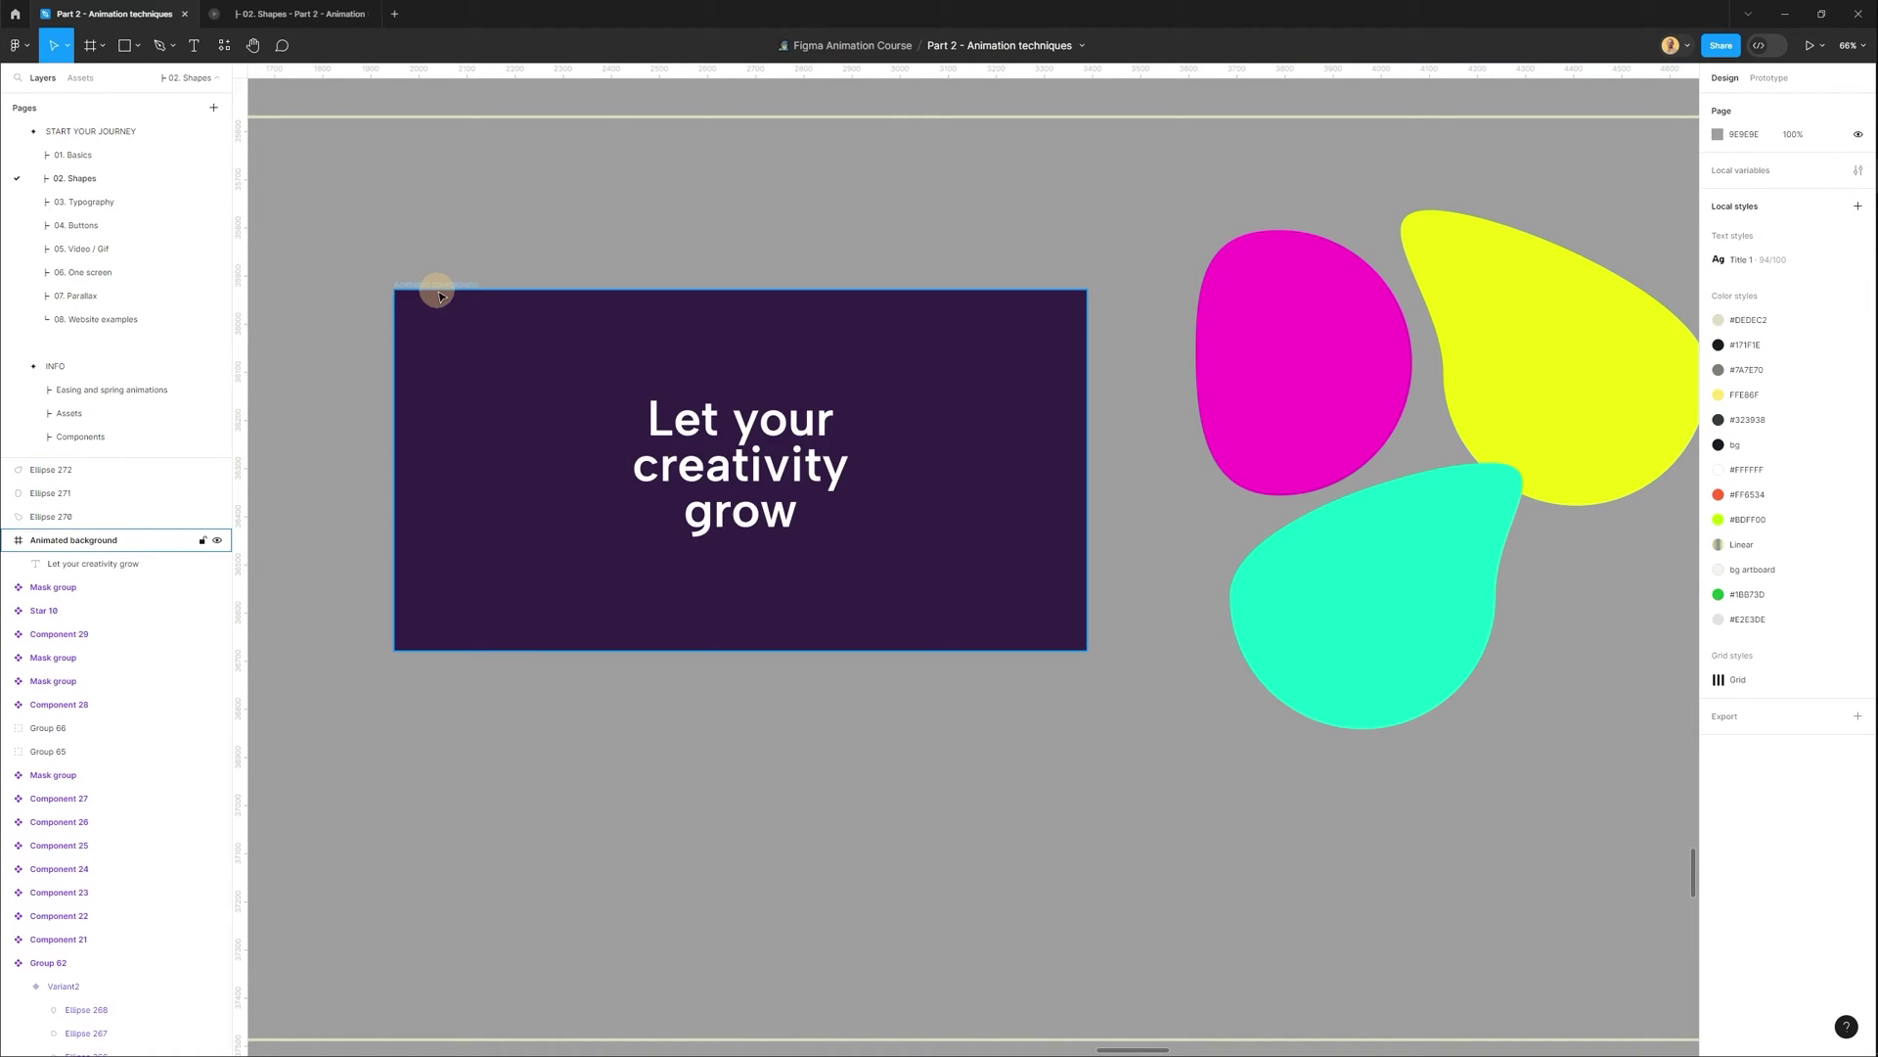
pyautogui.click(636, 411)
pyautogui.click(1354, 636)
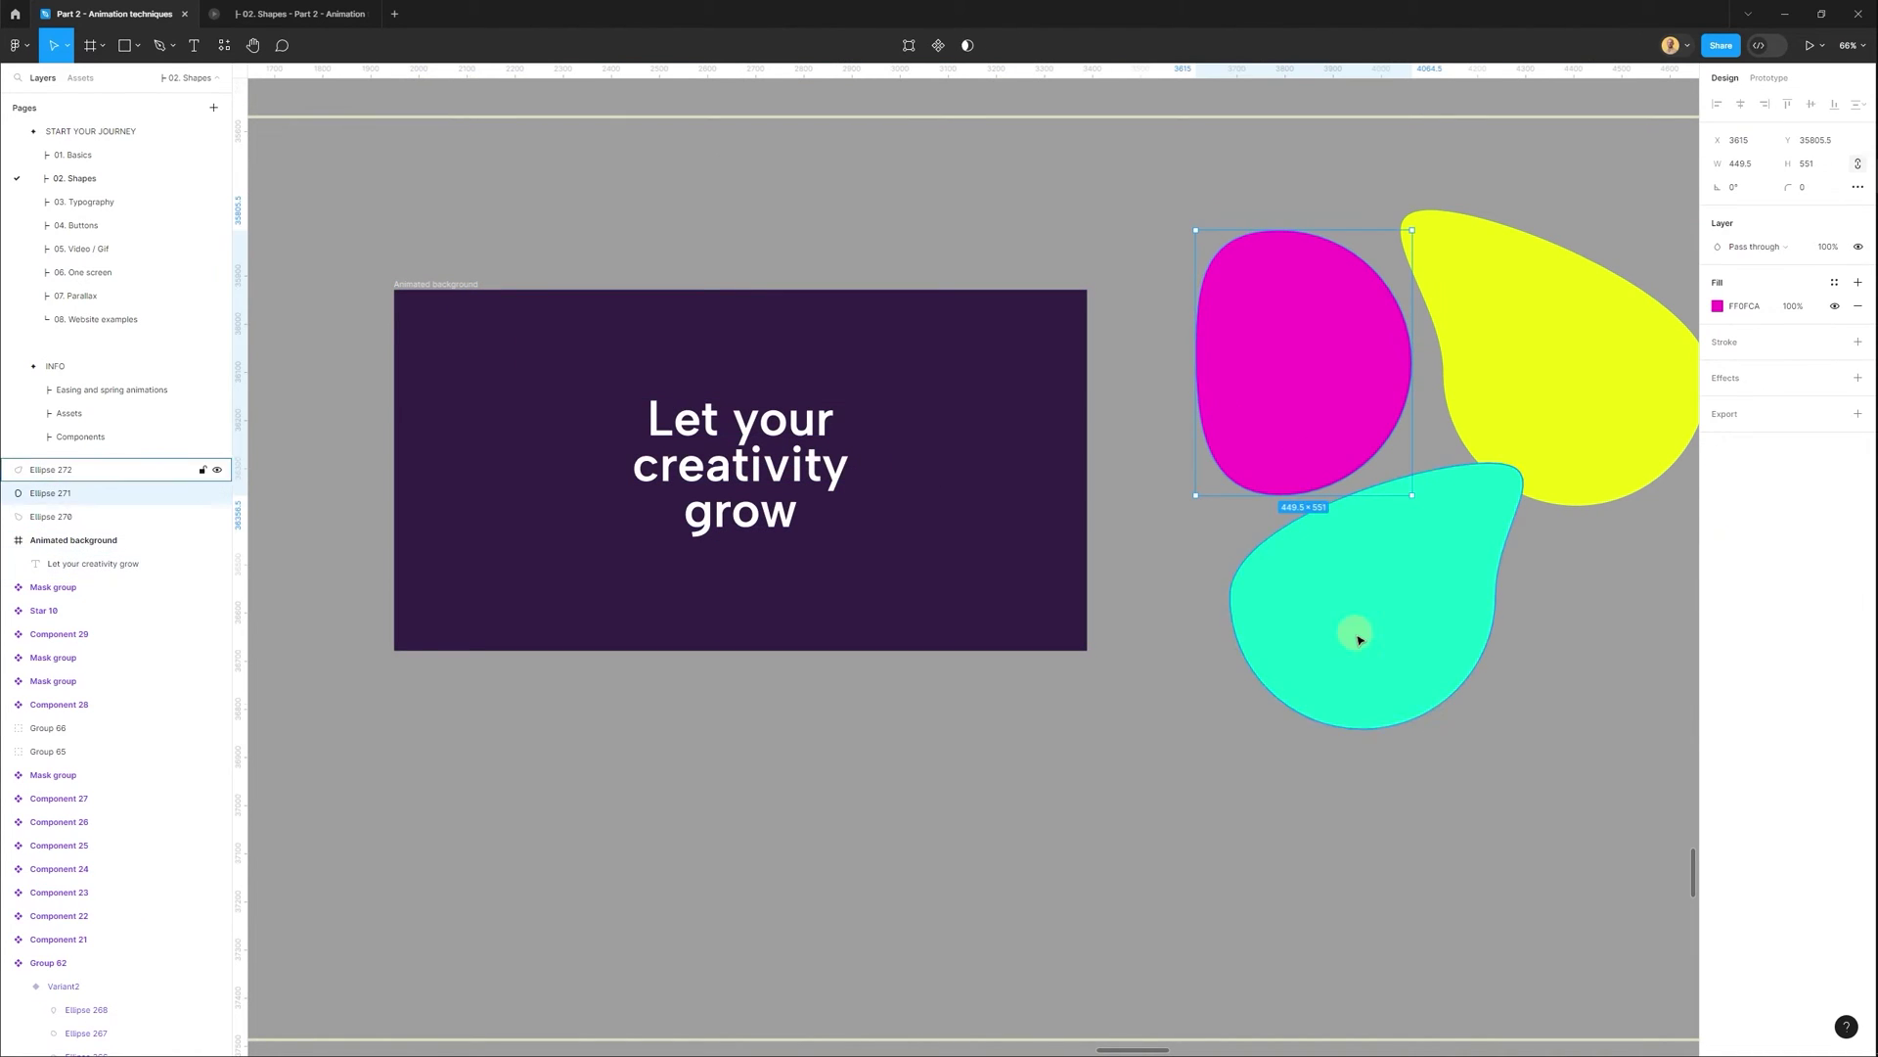
pyautogui.click(1514, 372)
pyautogui.click(1358, 587)
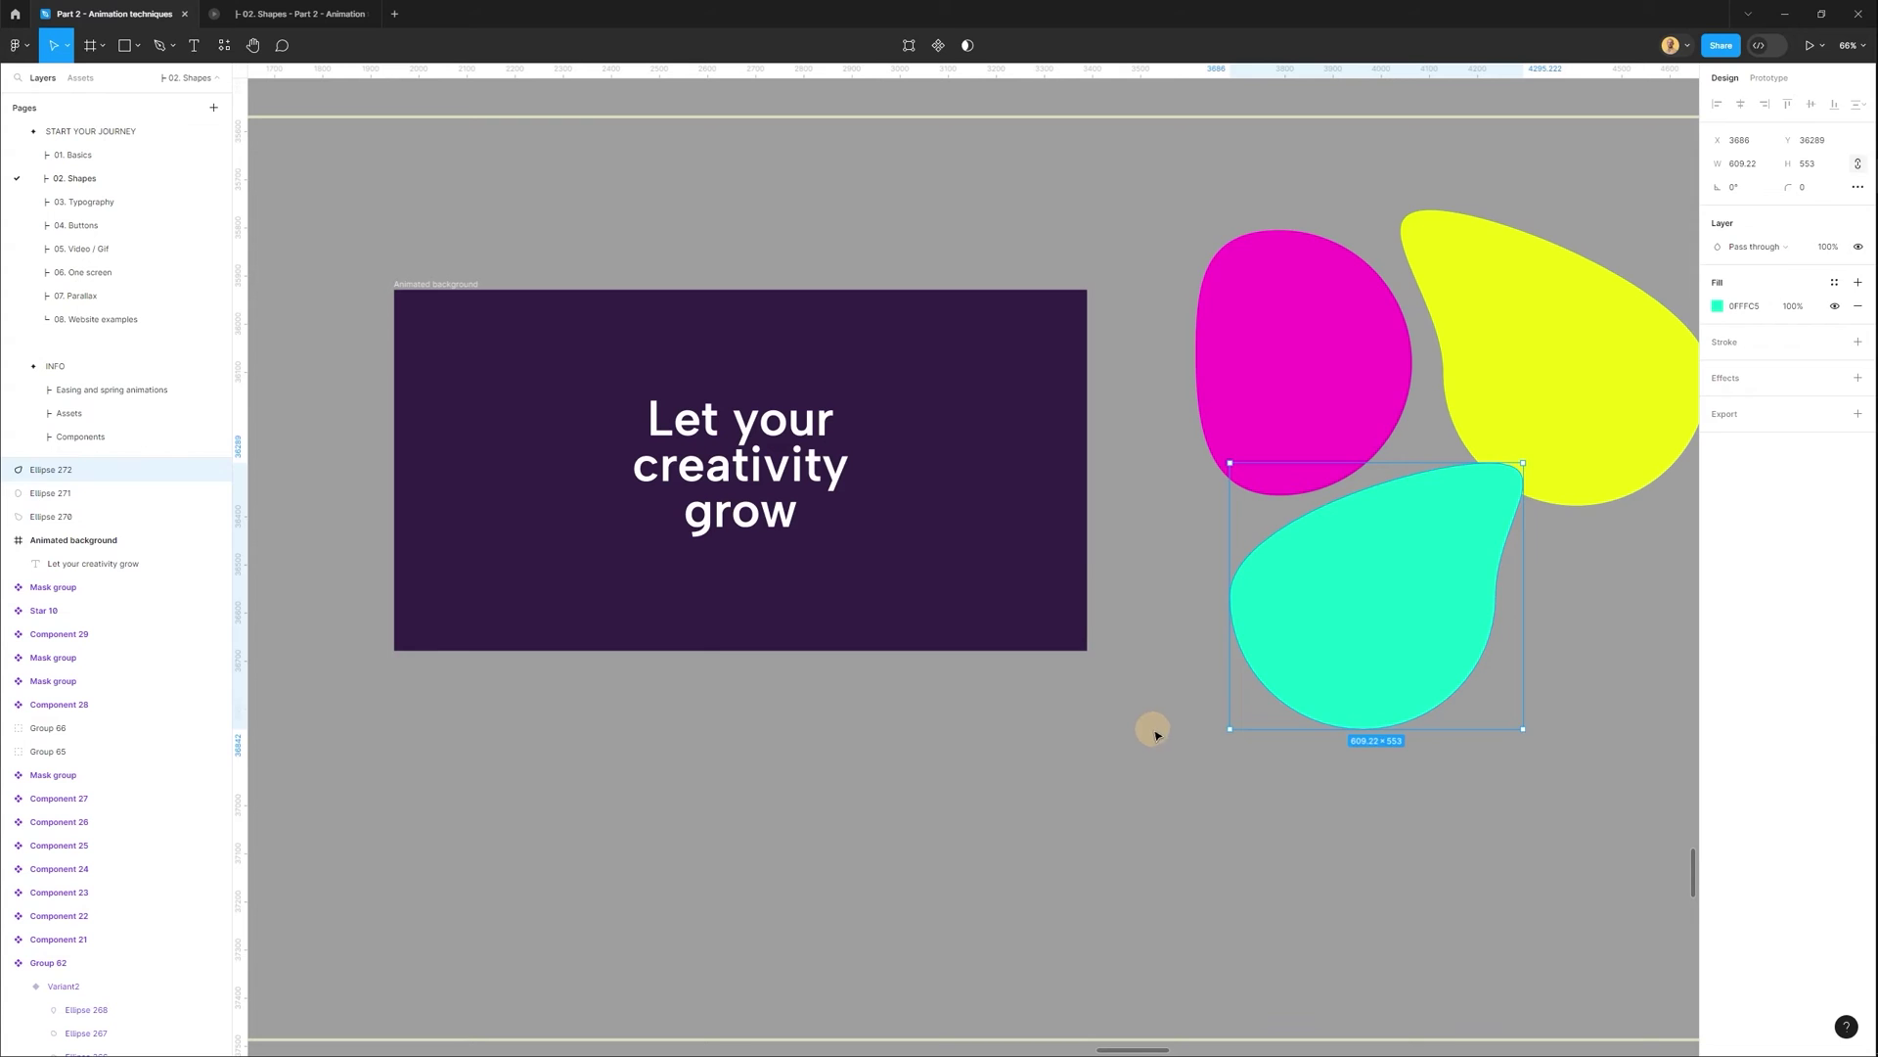
pyautogui.moveTo(1156, 734); pyautogui.dragTo(863, 393)
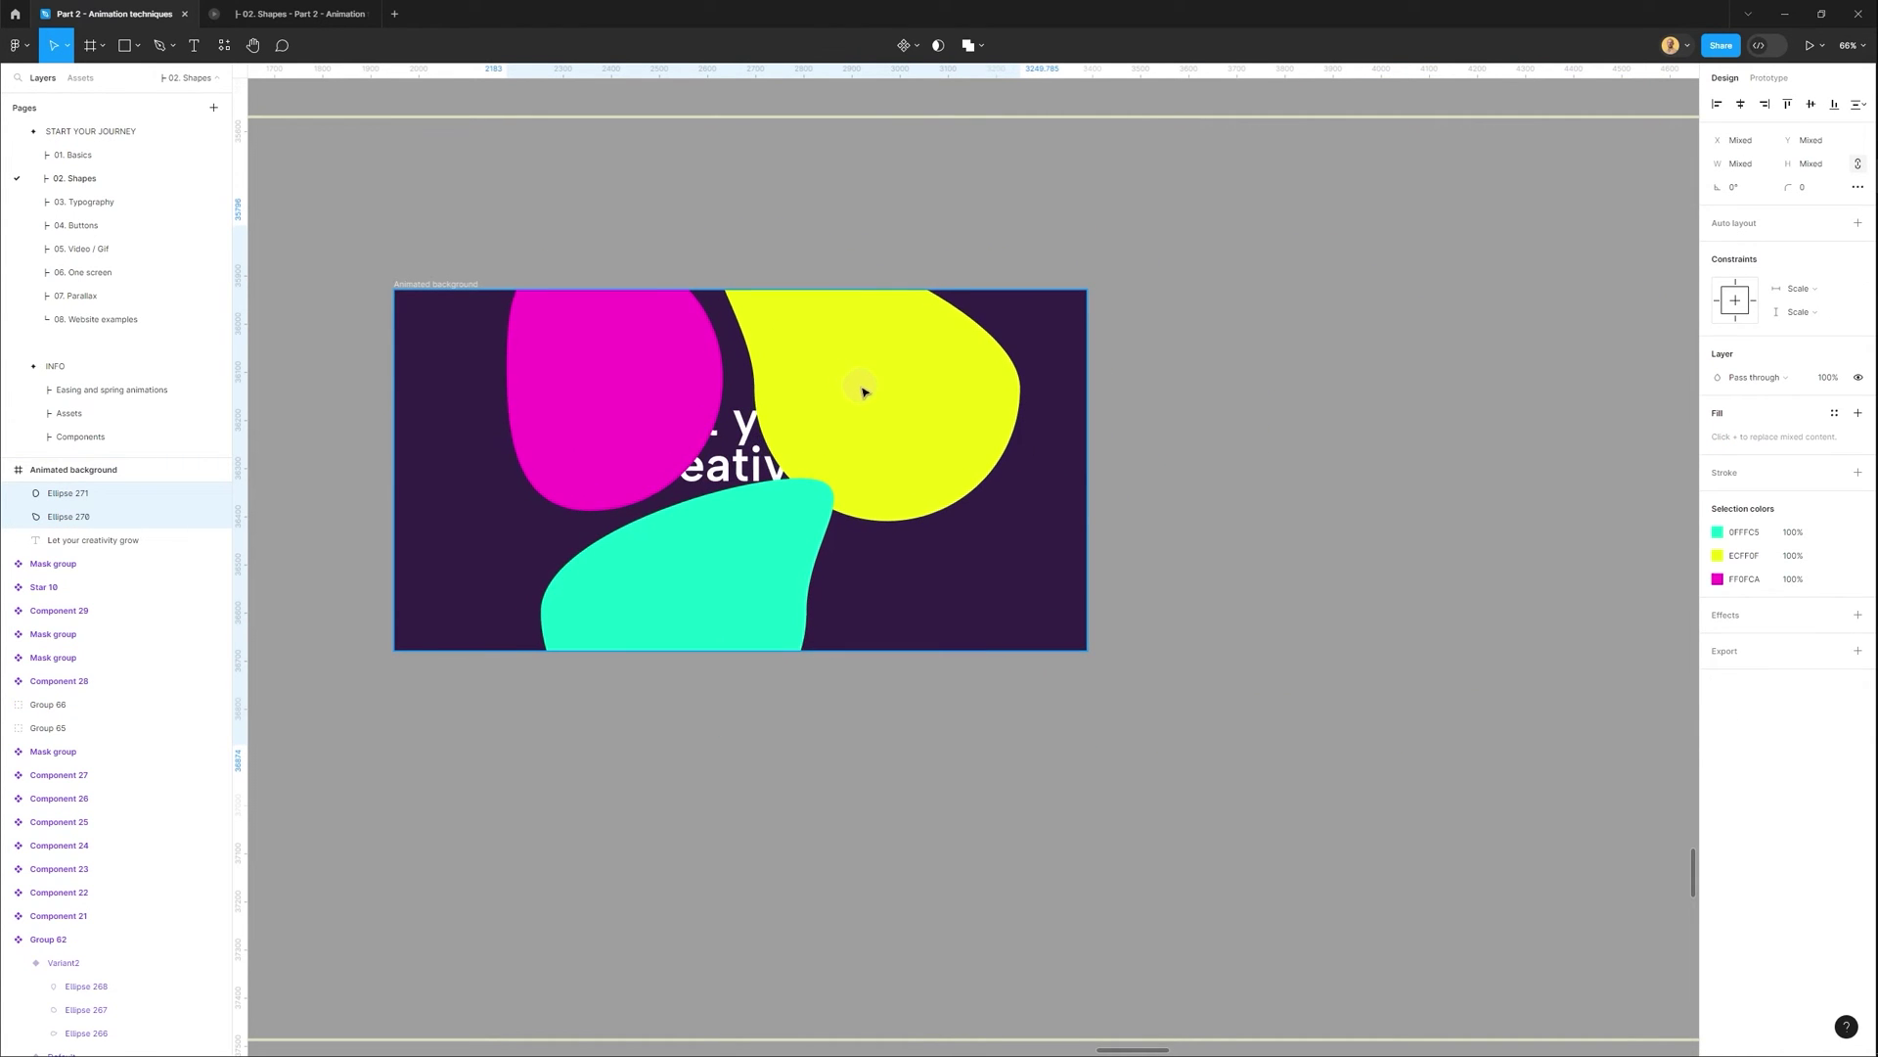
pyautogui.scroll(2, 537, 581)
pyautogui.moveTo(814, 492); pyautogui.dragTo(904, 499)
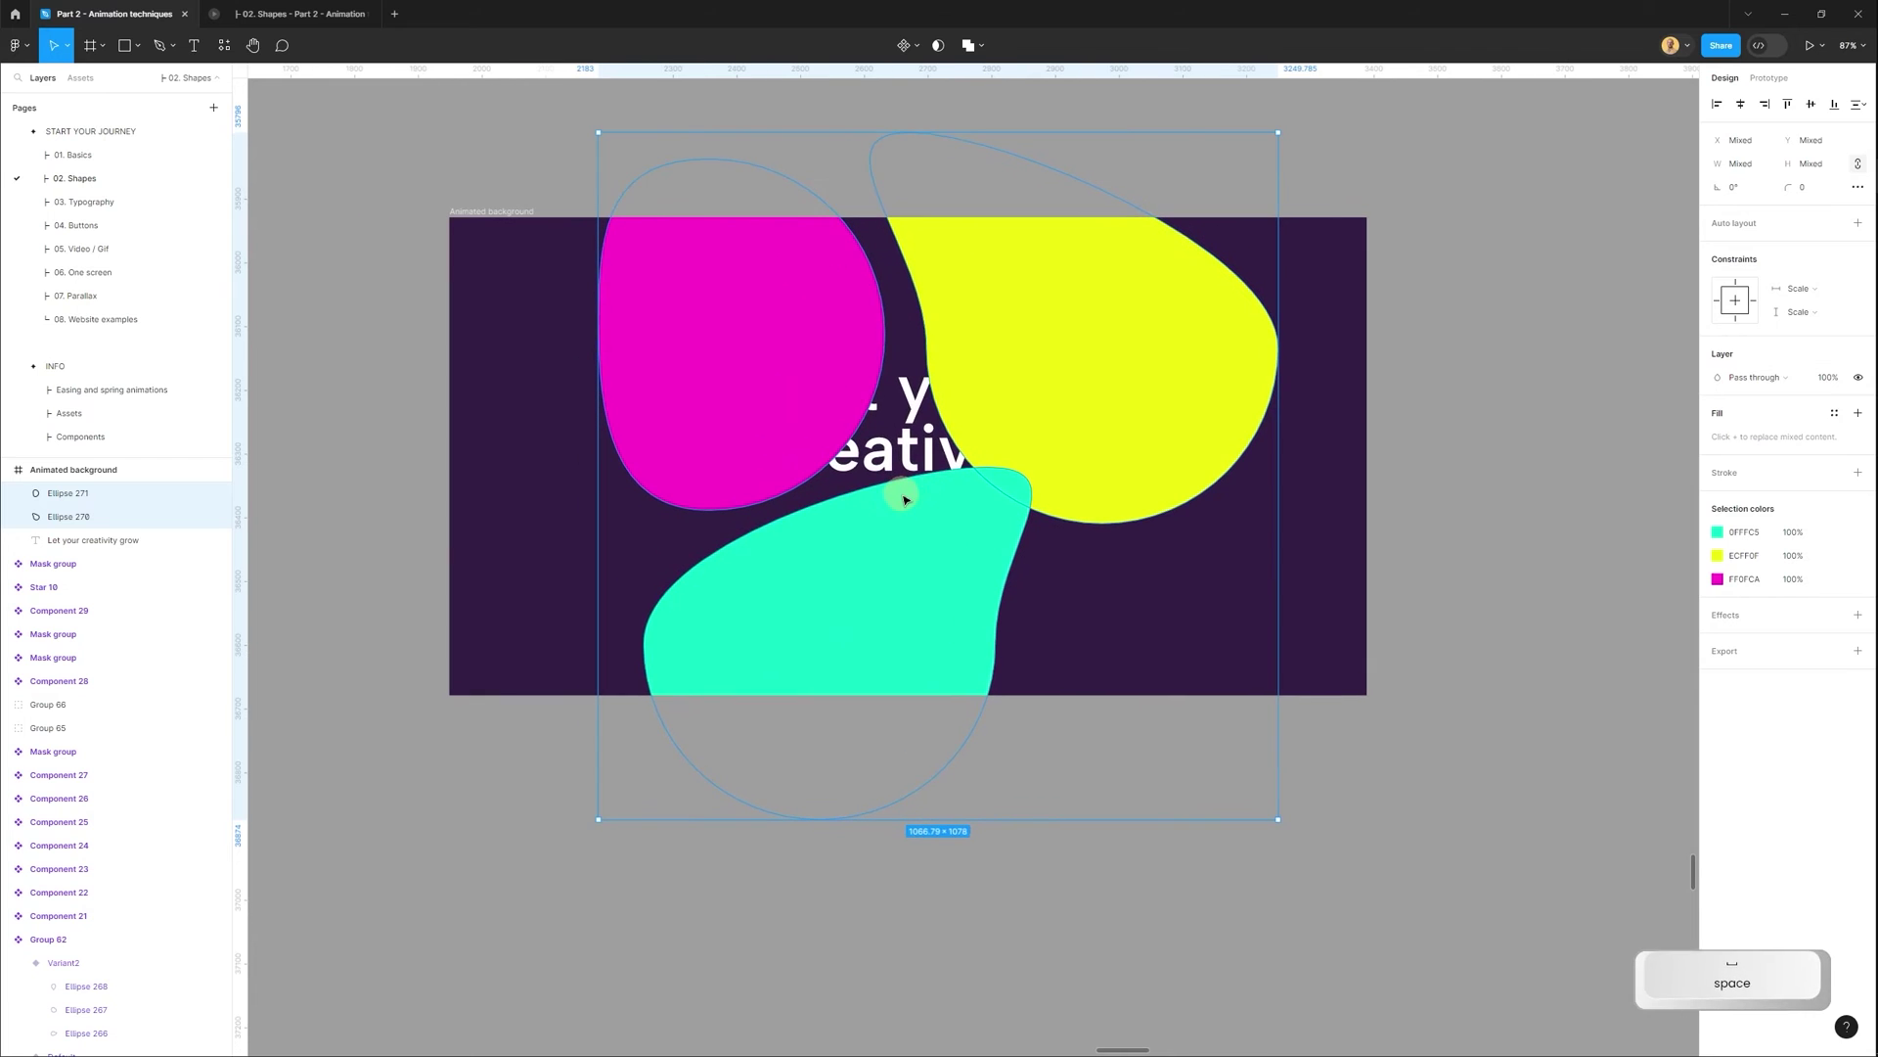
pyautogui.hotkey('ctrl', 'shift', '[')
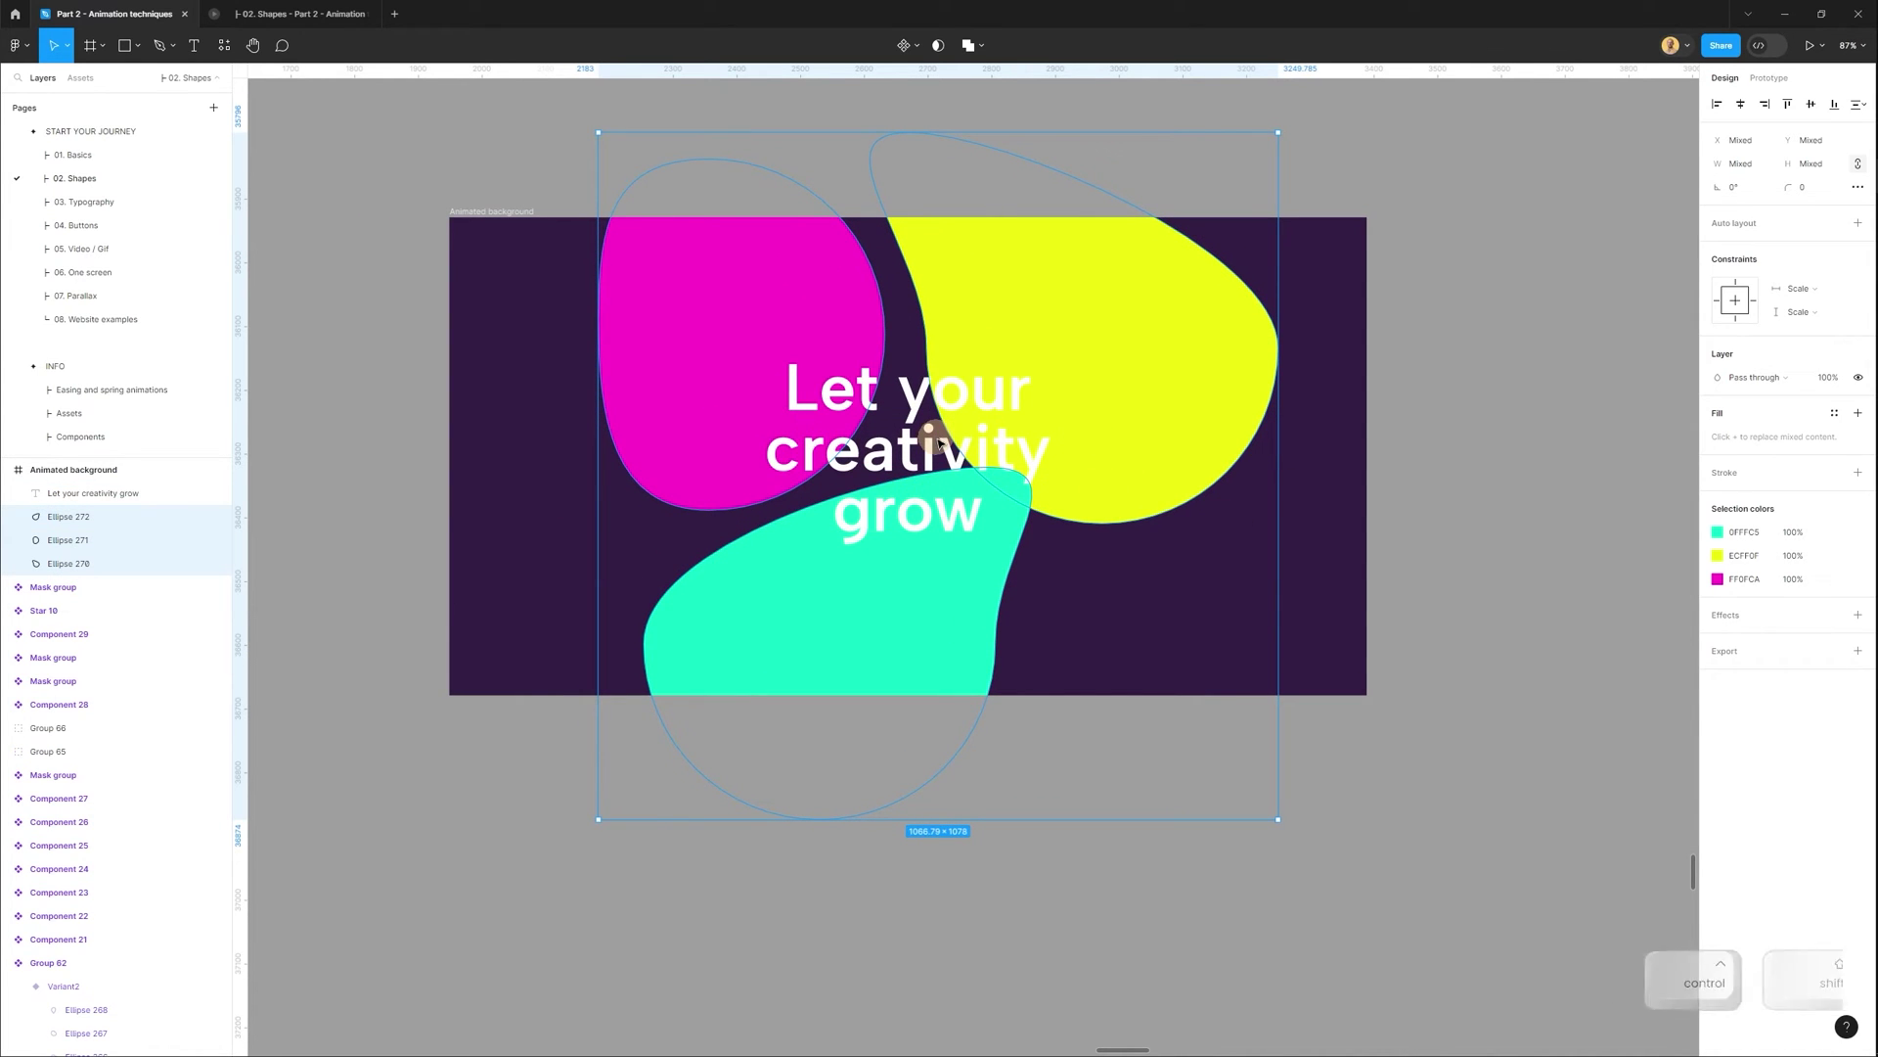
# Add a strong Layer blur effect to the three blobs.
pyautogui.click(1725, 618)
pyautogui.click(1775, 643)
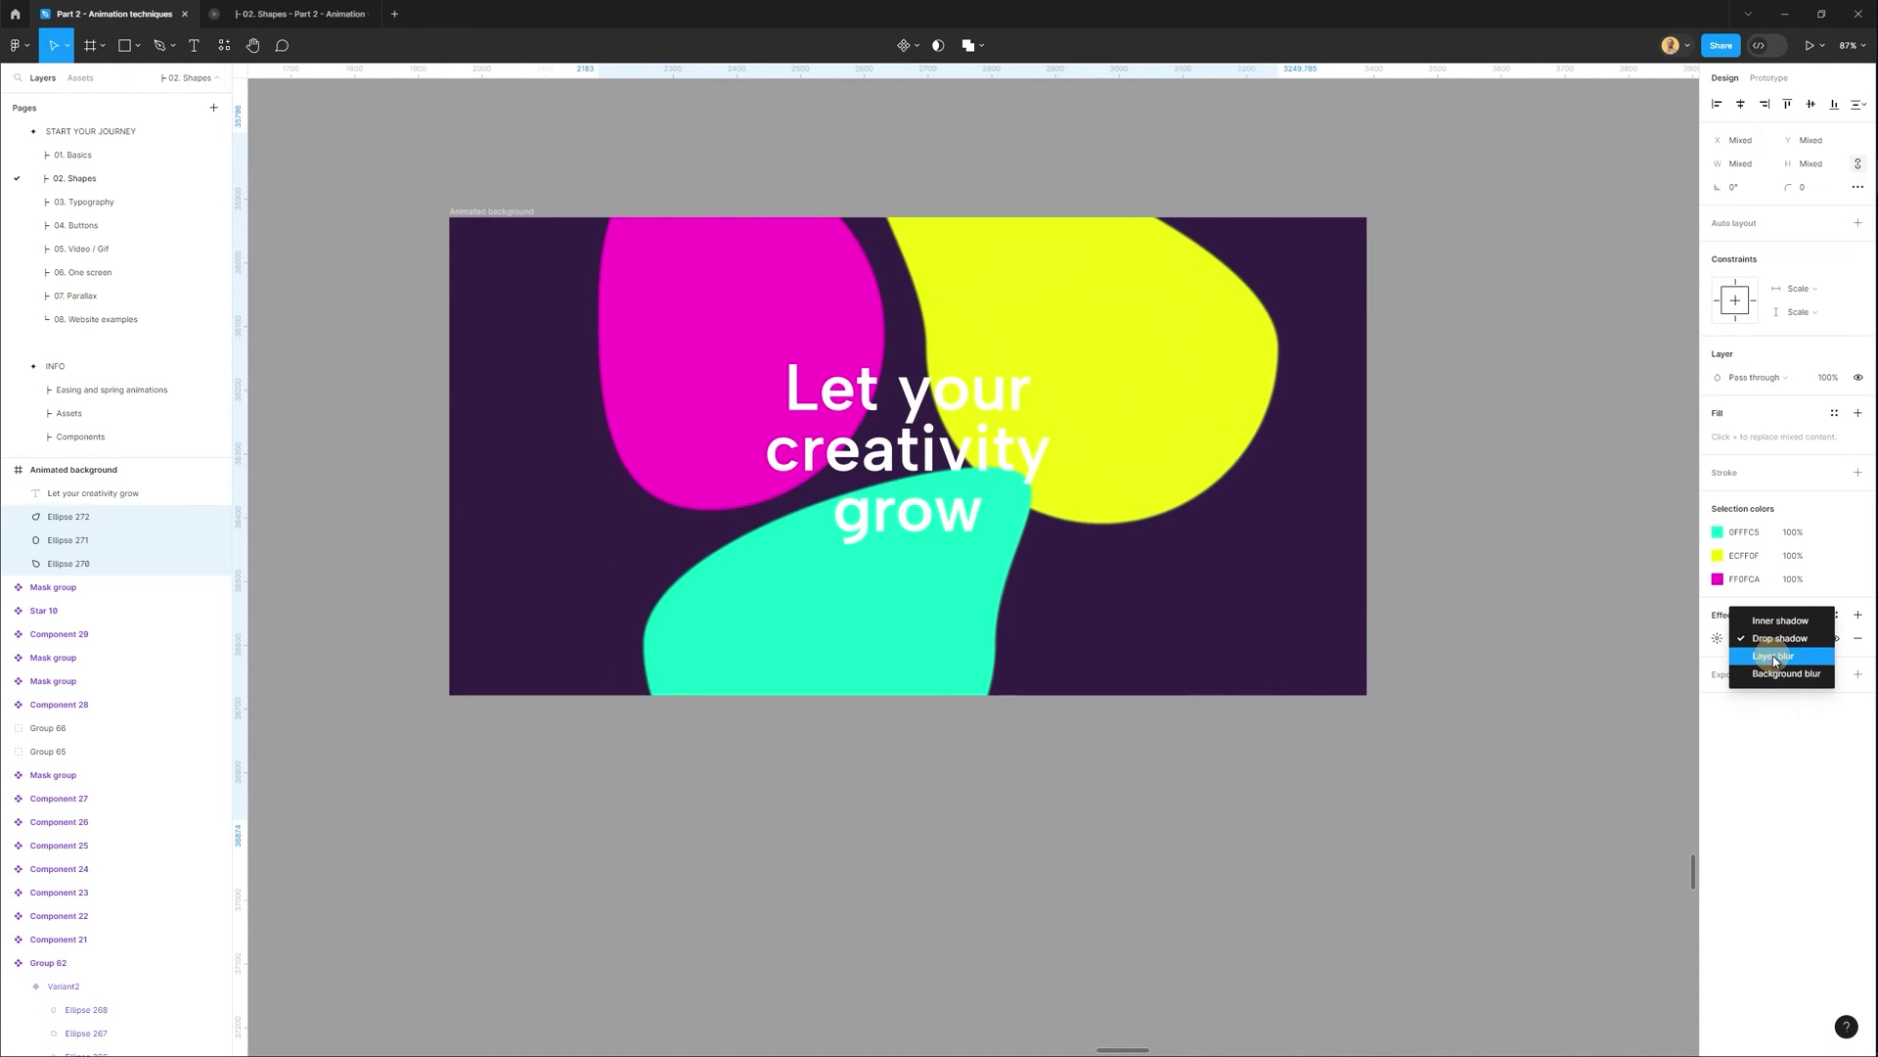
pyautogui.click(1773, 658)
pyautogui.click(1719, 641)
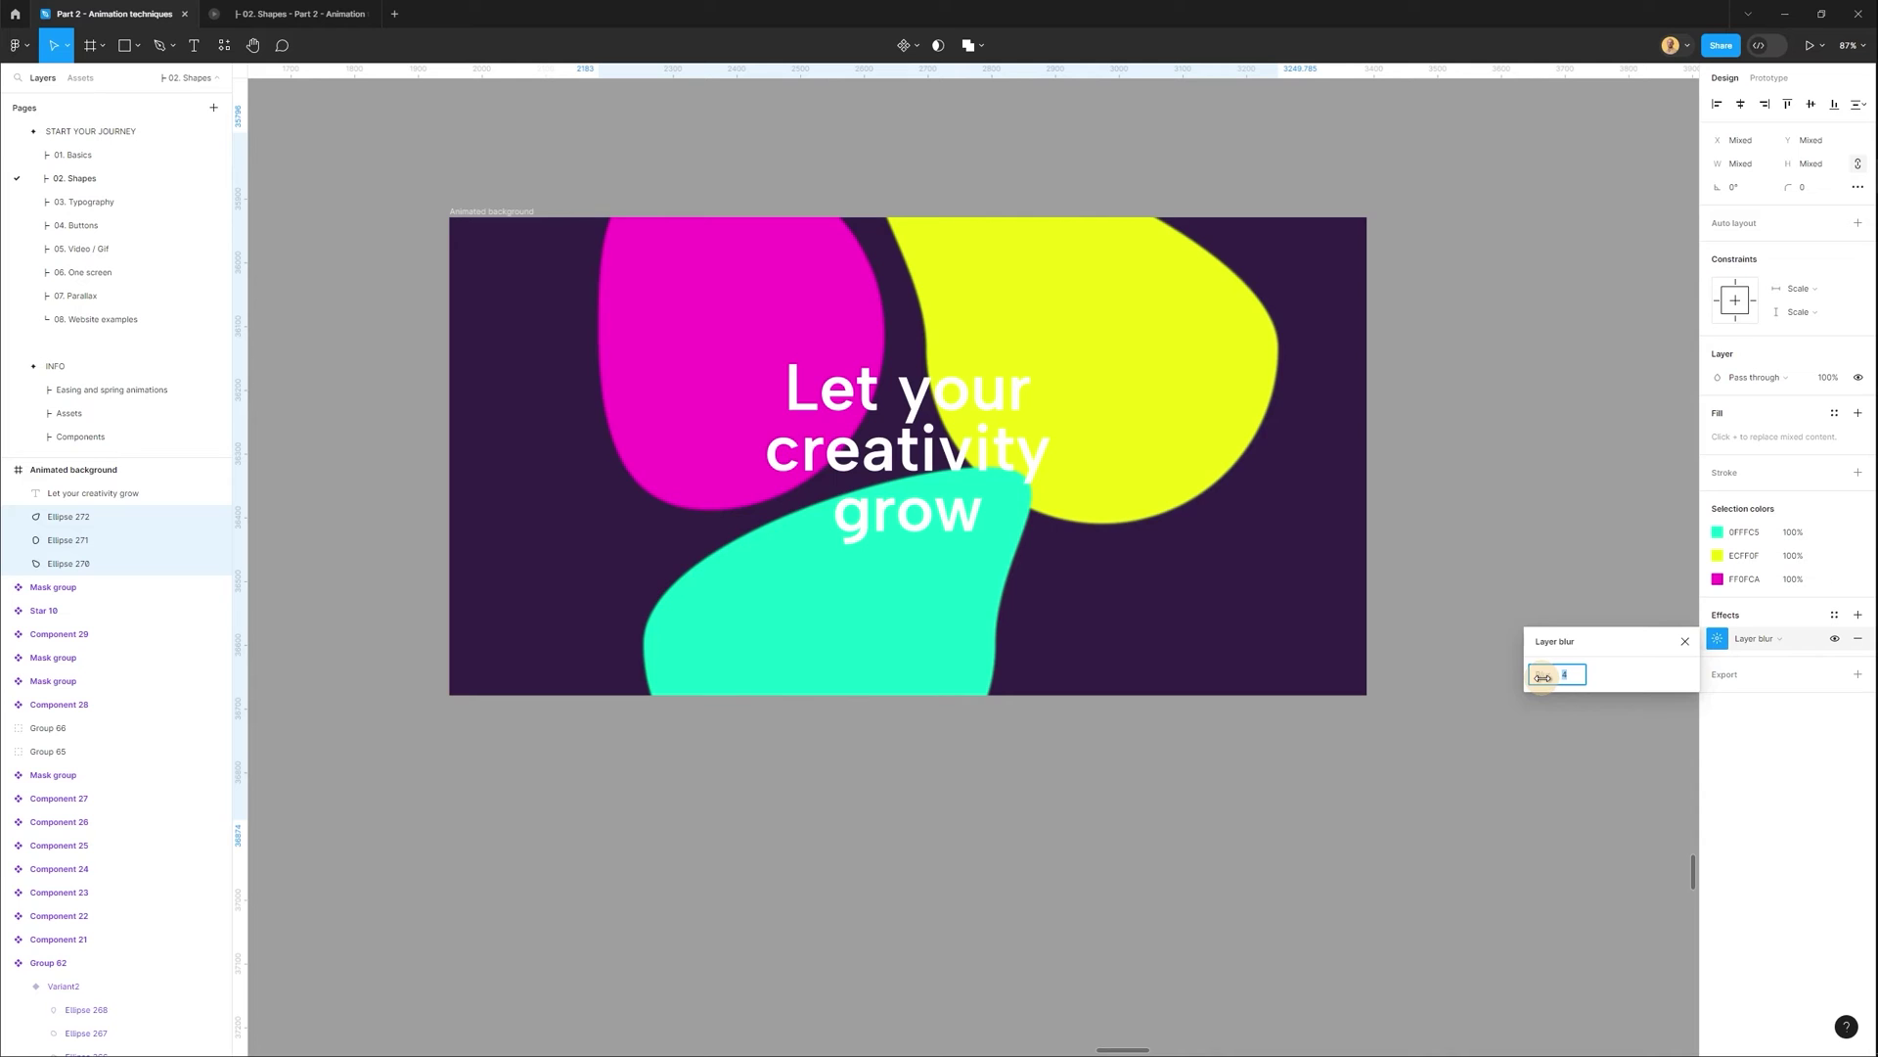
pyautogui.moveTo(1543, 675); pyautogui.dragTo(1445, 733)
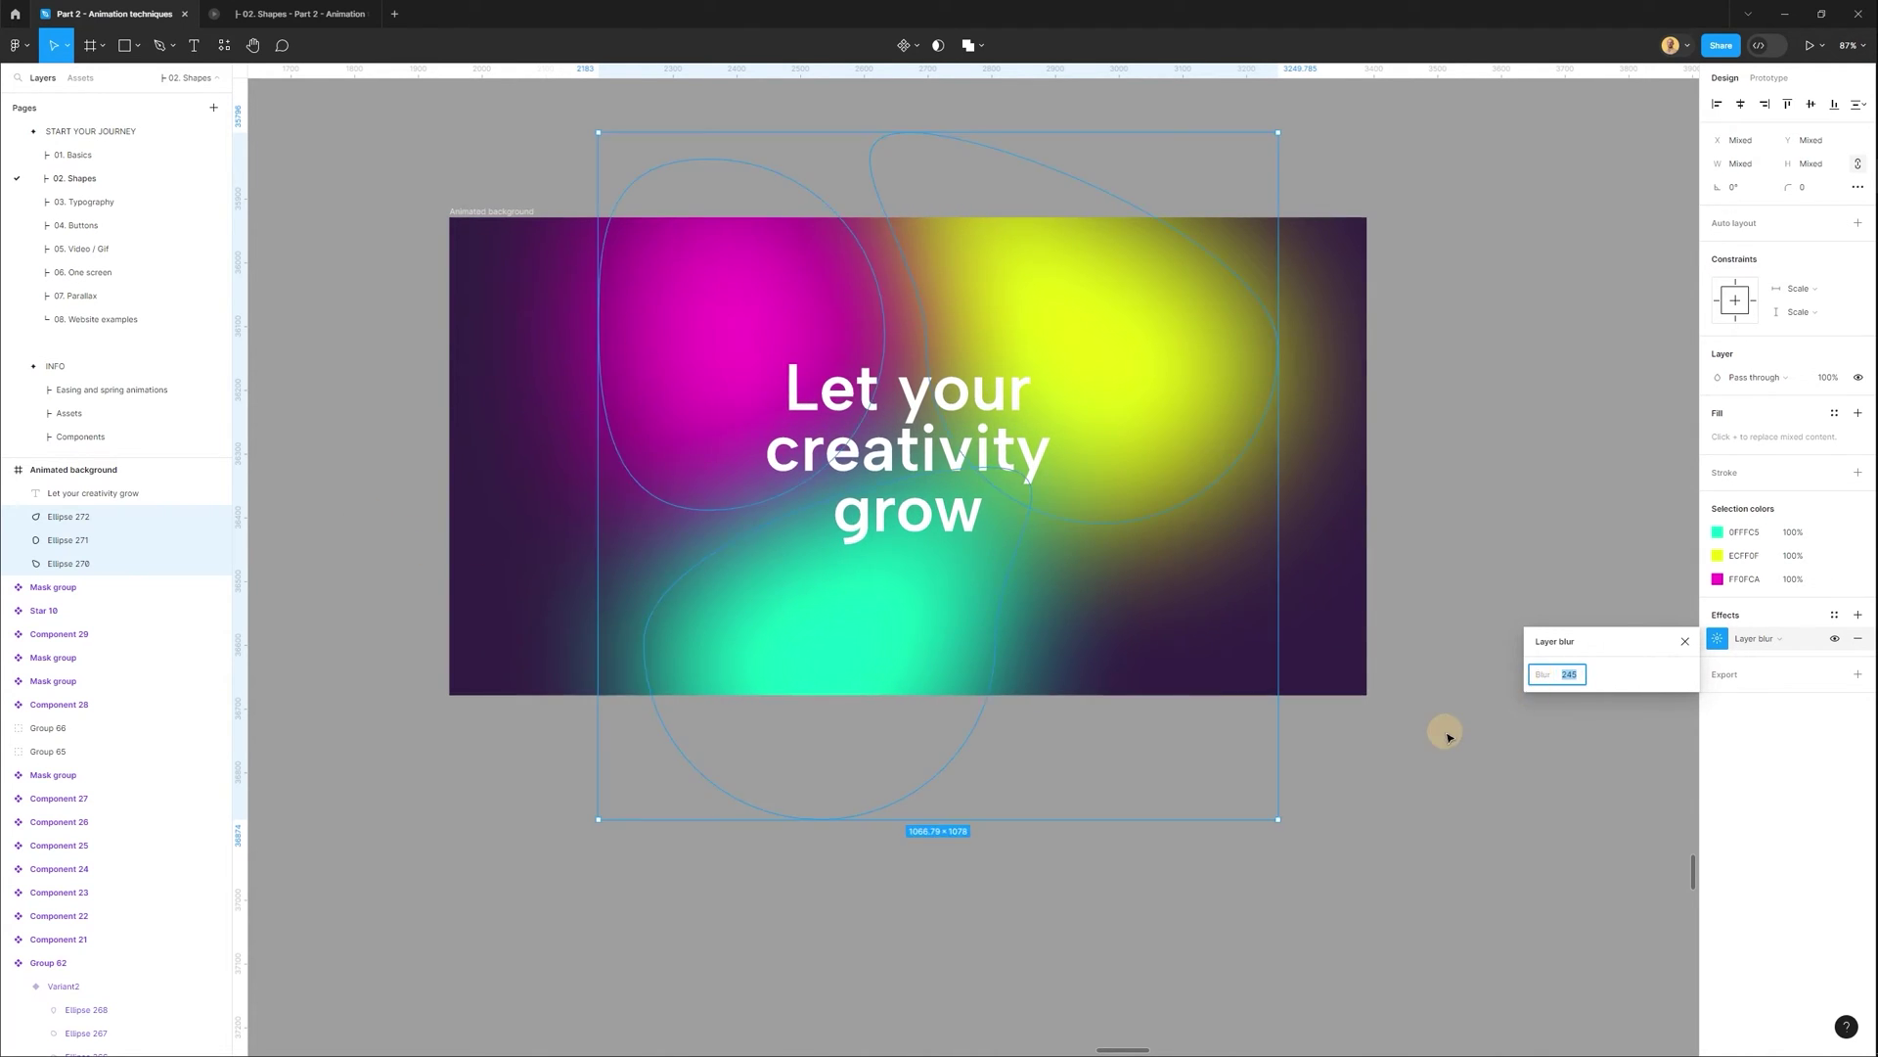
pyautogui.click(1101, 709)
# Reposition the cyan, magenta and yellow blobs around the text.
pyautogui.click(891, 626)
pyautogui.moveTo(887, 647); pyautogui.dragTo(906, 626)
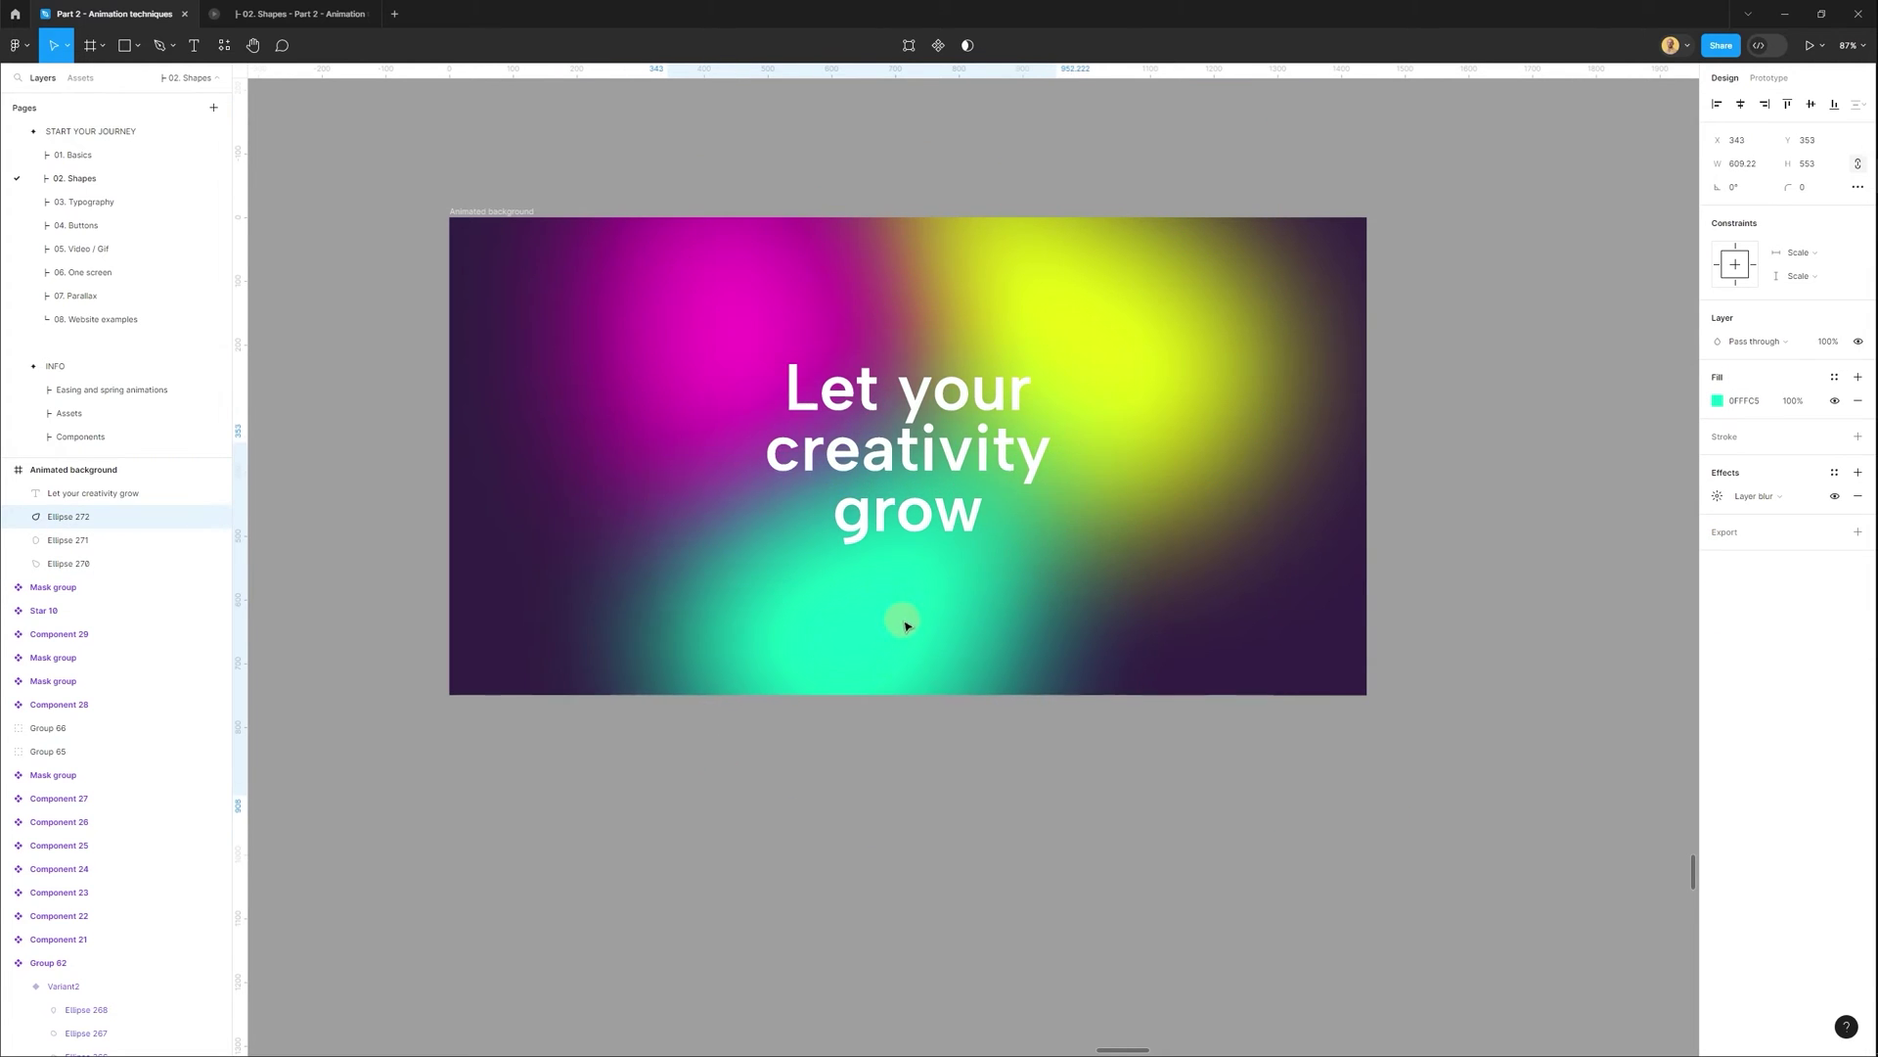
pyautogui.click(727, 328)
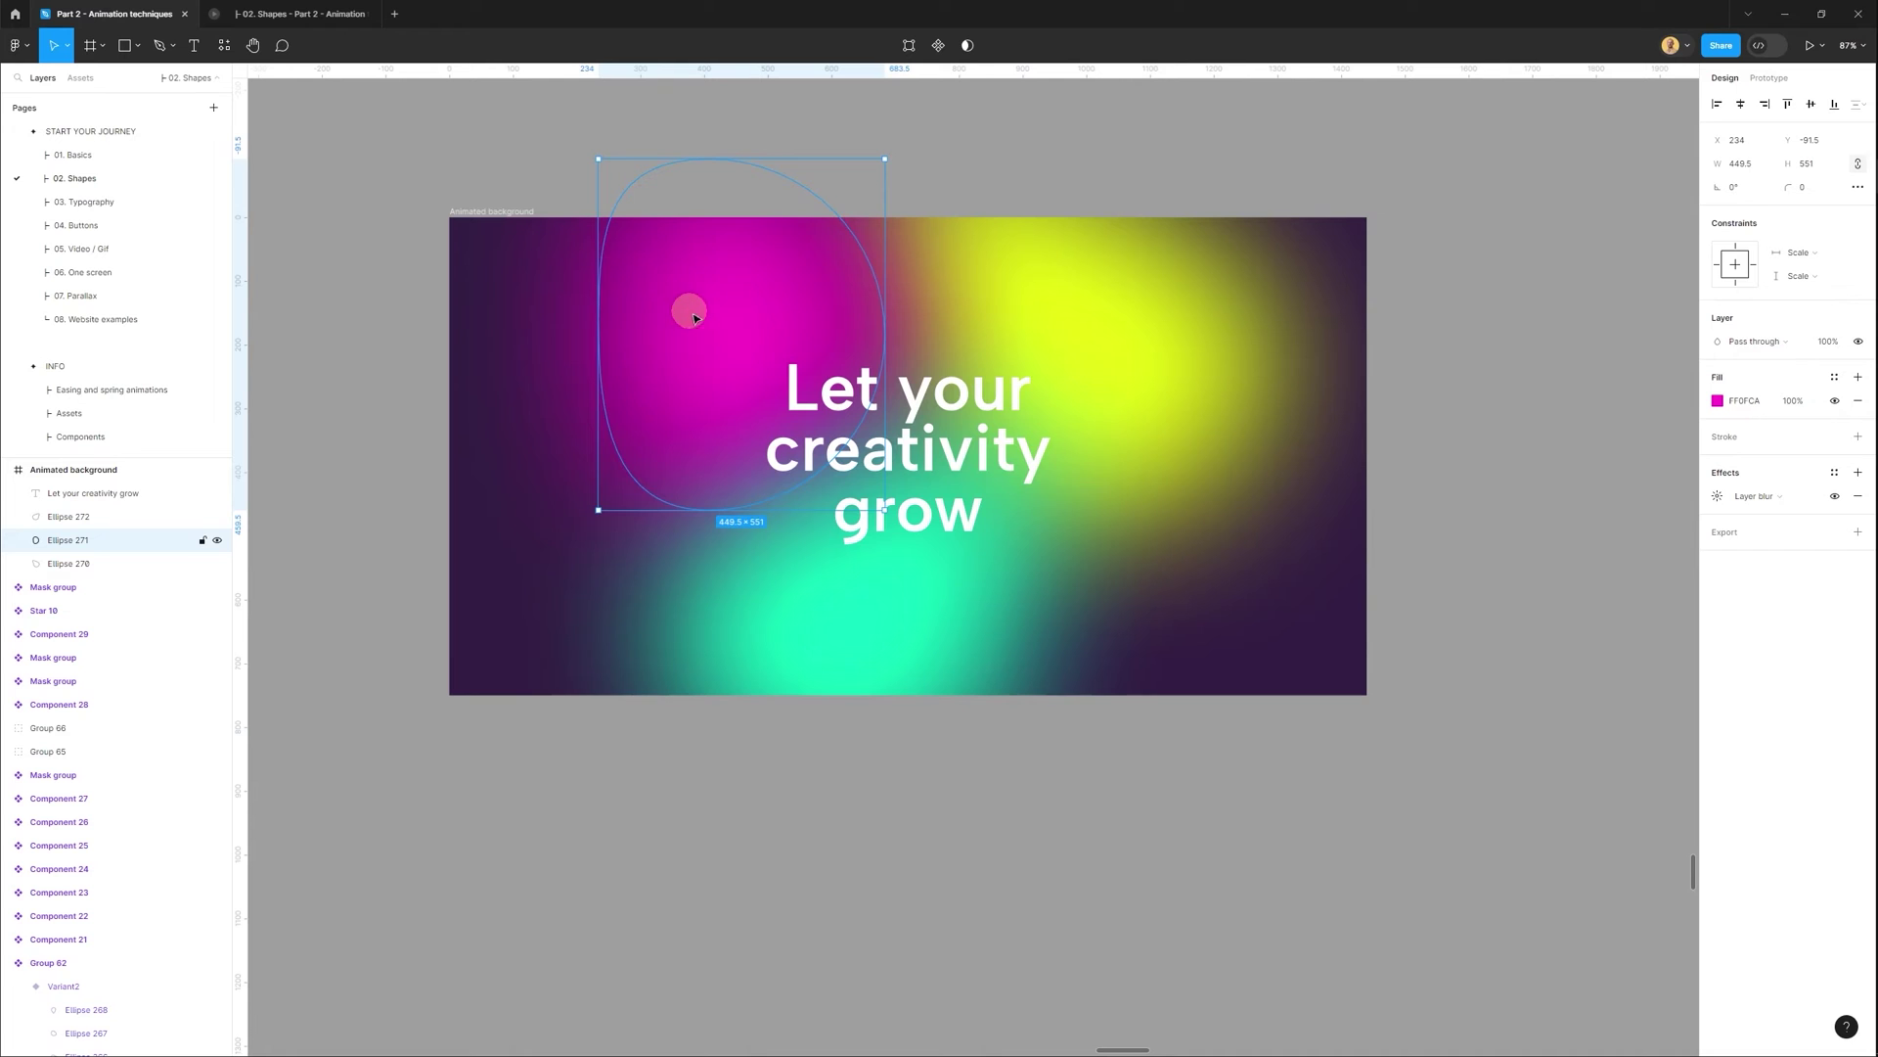
pyautogui.moveTo(693, 318); pyautogui.dragTo(772, 376)
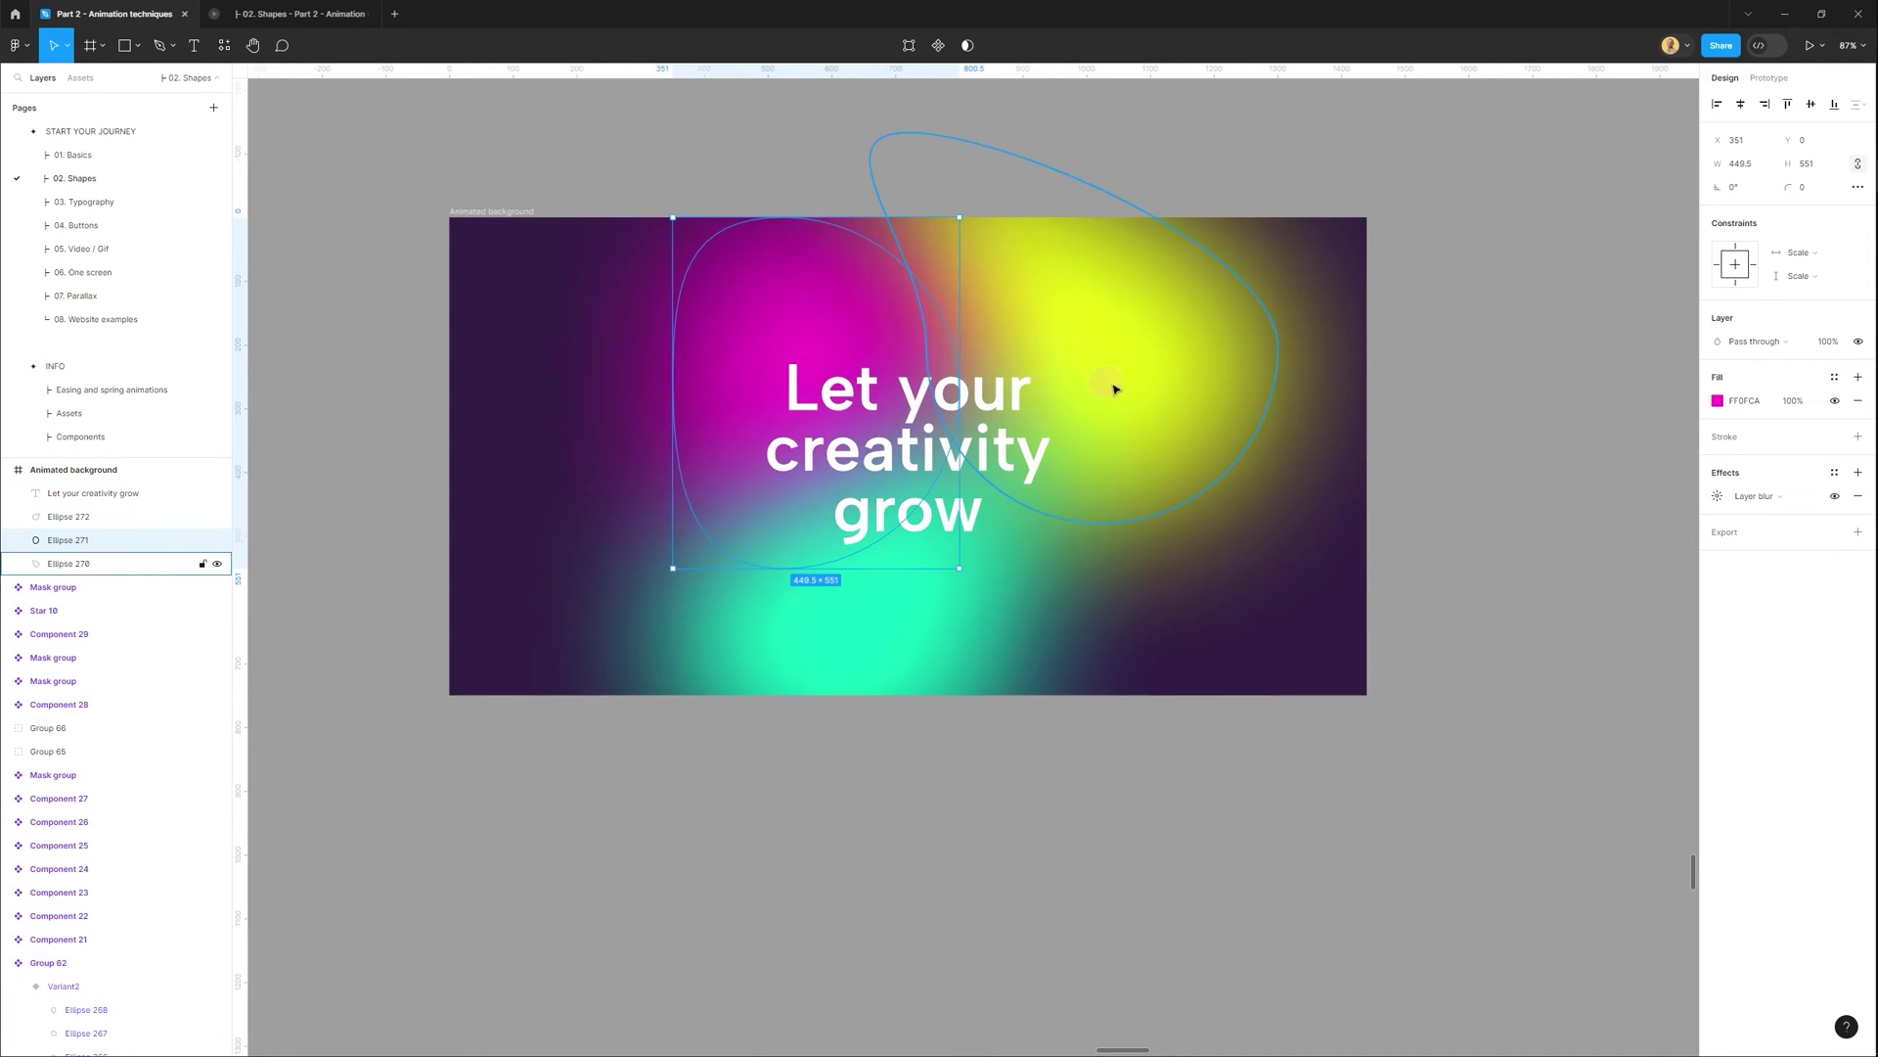
pyautogui.click(1132, 386)
pyautogui.moveTo(1134, 354); pyautogui.dragTo(1062, 392)
pyautogui.click(936, 847)
pyautogui.scroll(-3, 676, 512)
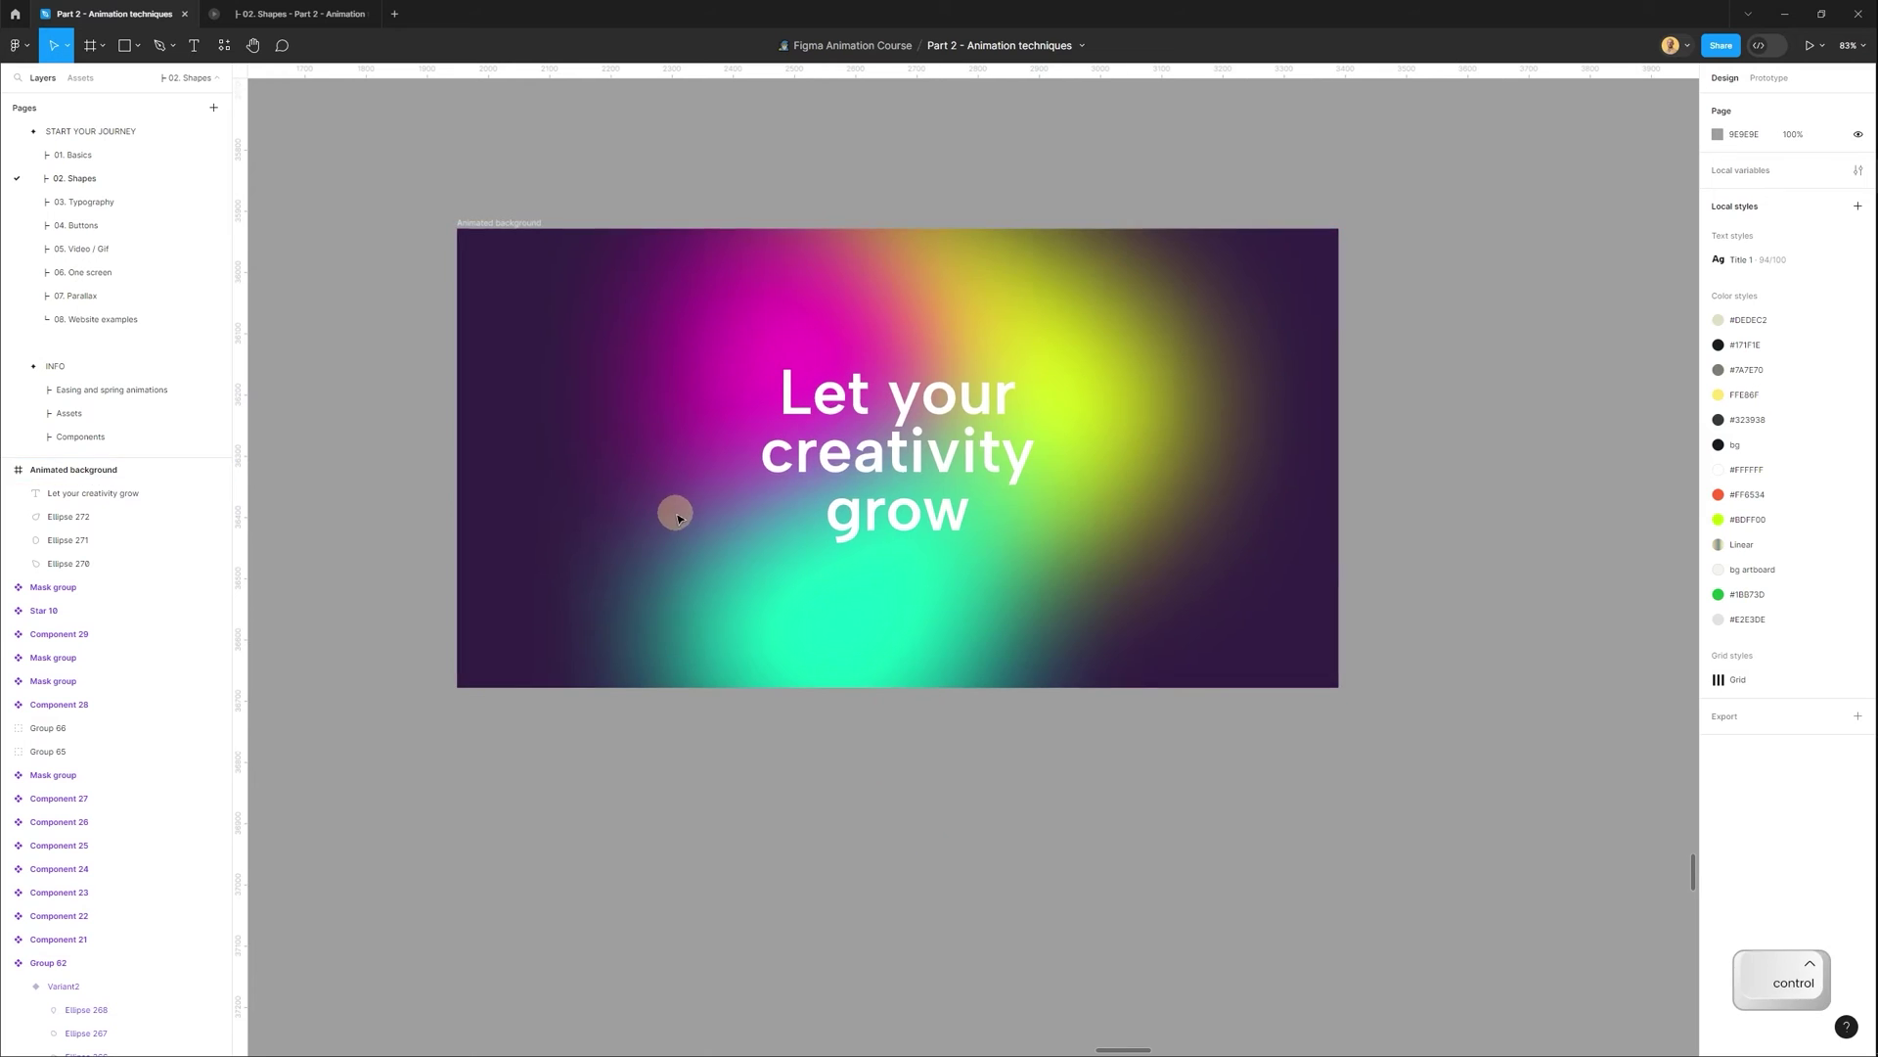
pyautogui.moveTo(783, 499); pyautogui.dragTo(605, 496)
# Duplicate the Animated background frame and link the original to it: On click, Smart animate, Gentle, 4000ms.
pyautogui.moveTo(343, 294); pyautogui.dragTo(1047, 293)
pyautogui.click(348, 294)
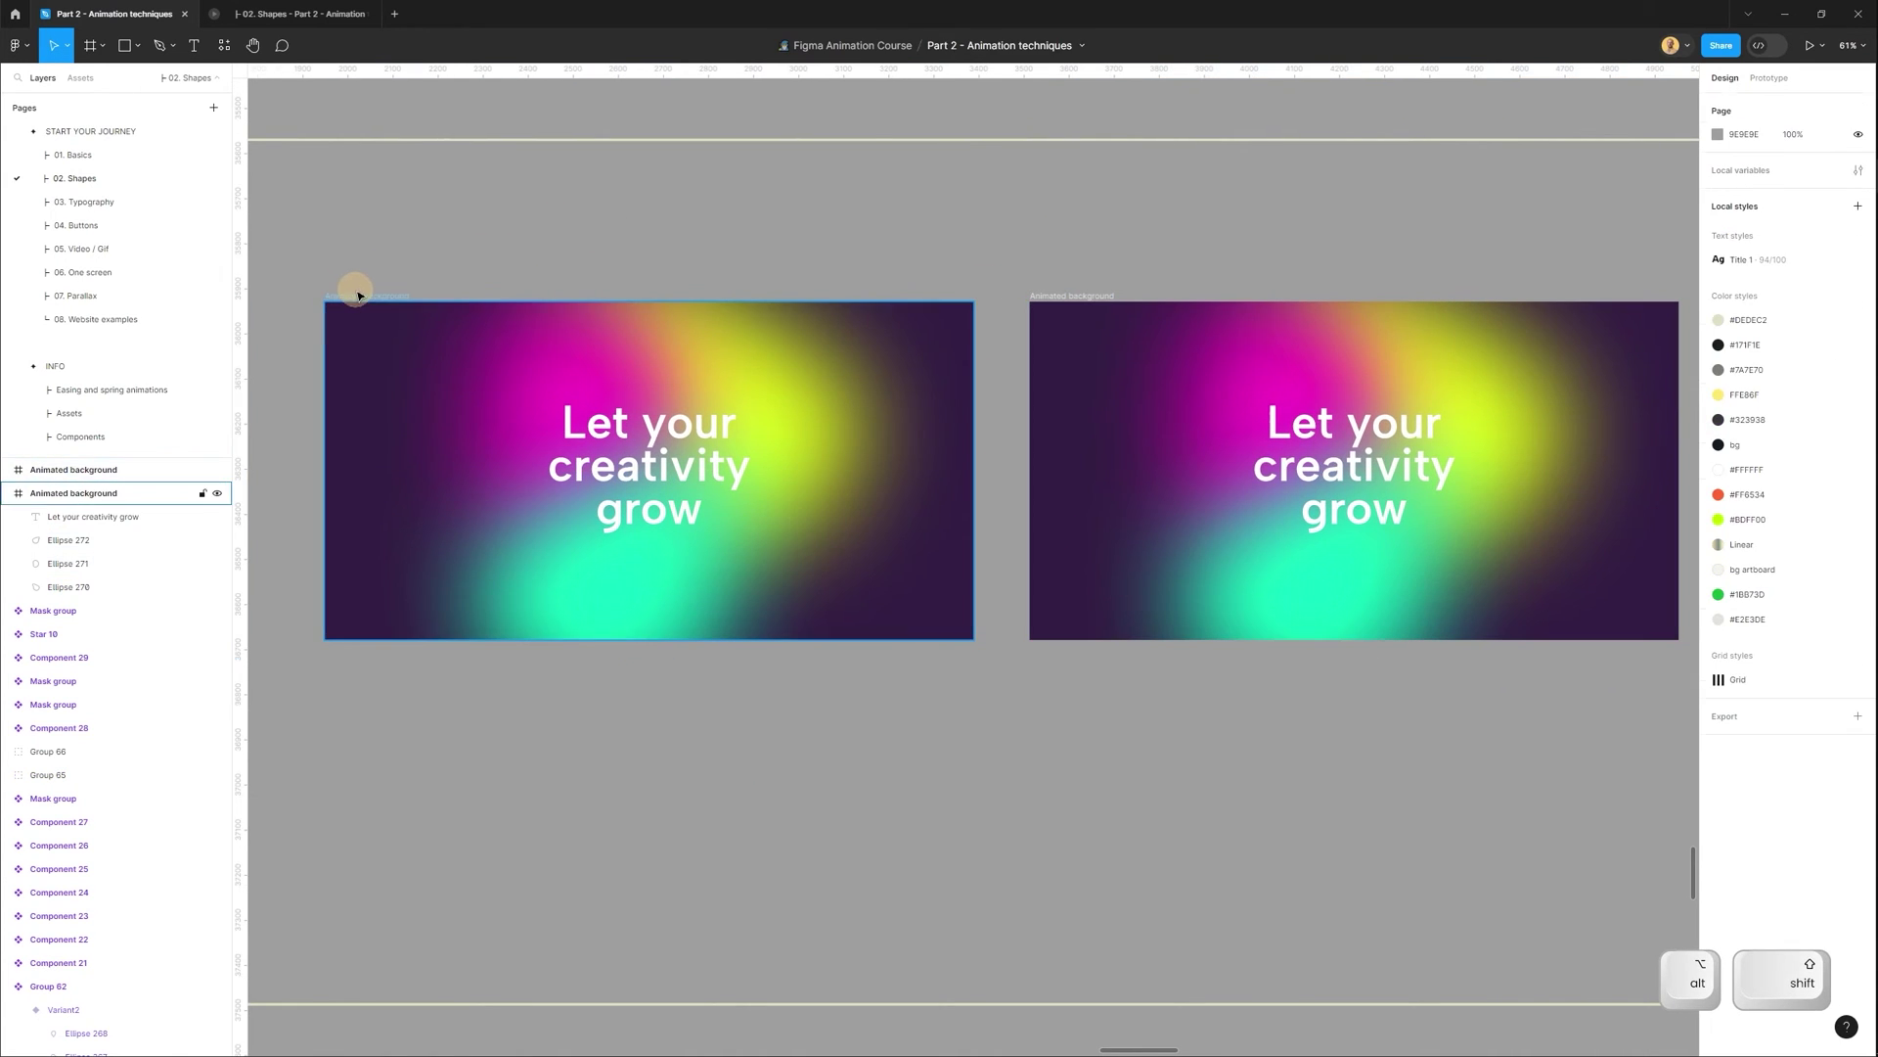
pyautogui.click(1767, 78)
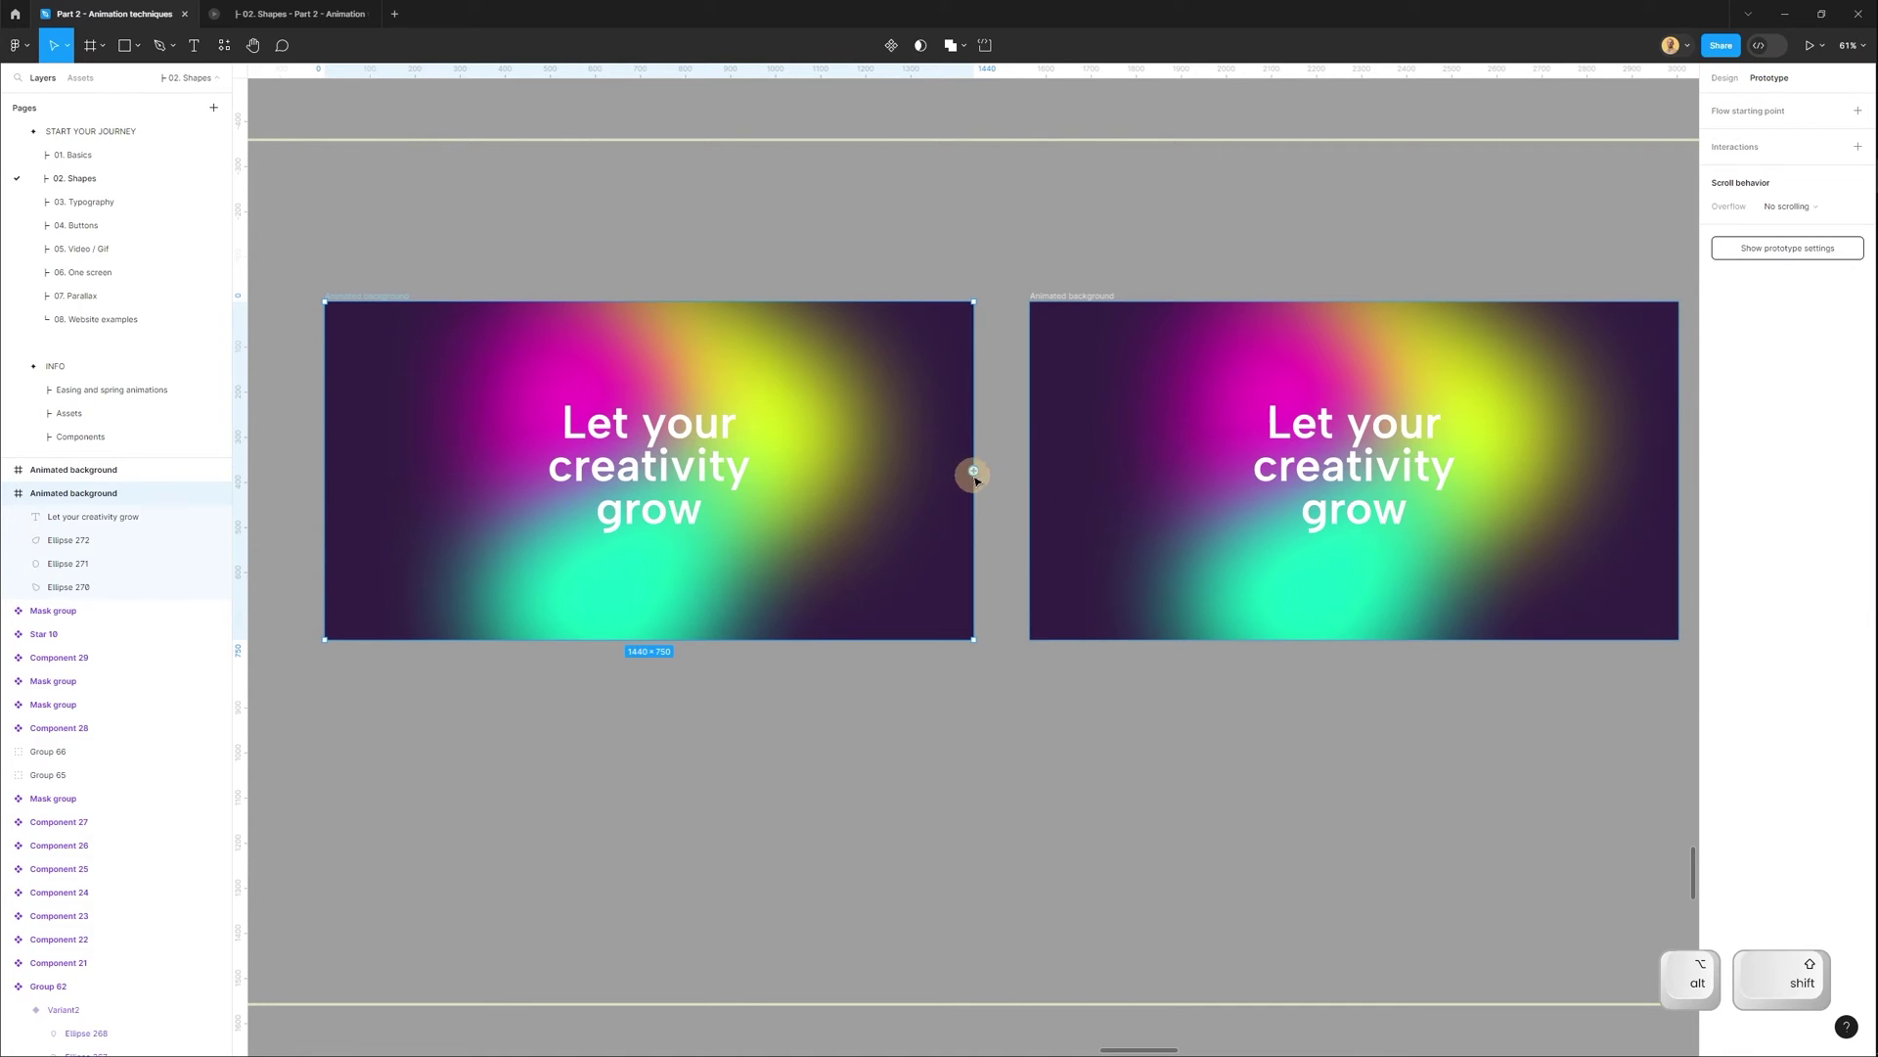
pyautogui.moveTo(973, 471); pyautogui.dragTo(1088, 488)
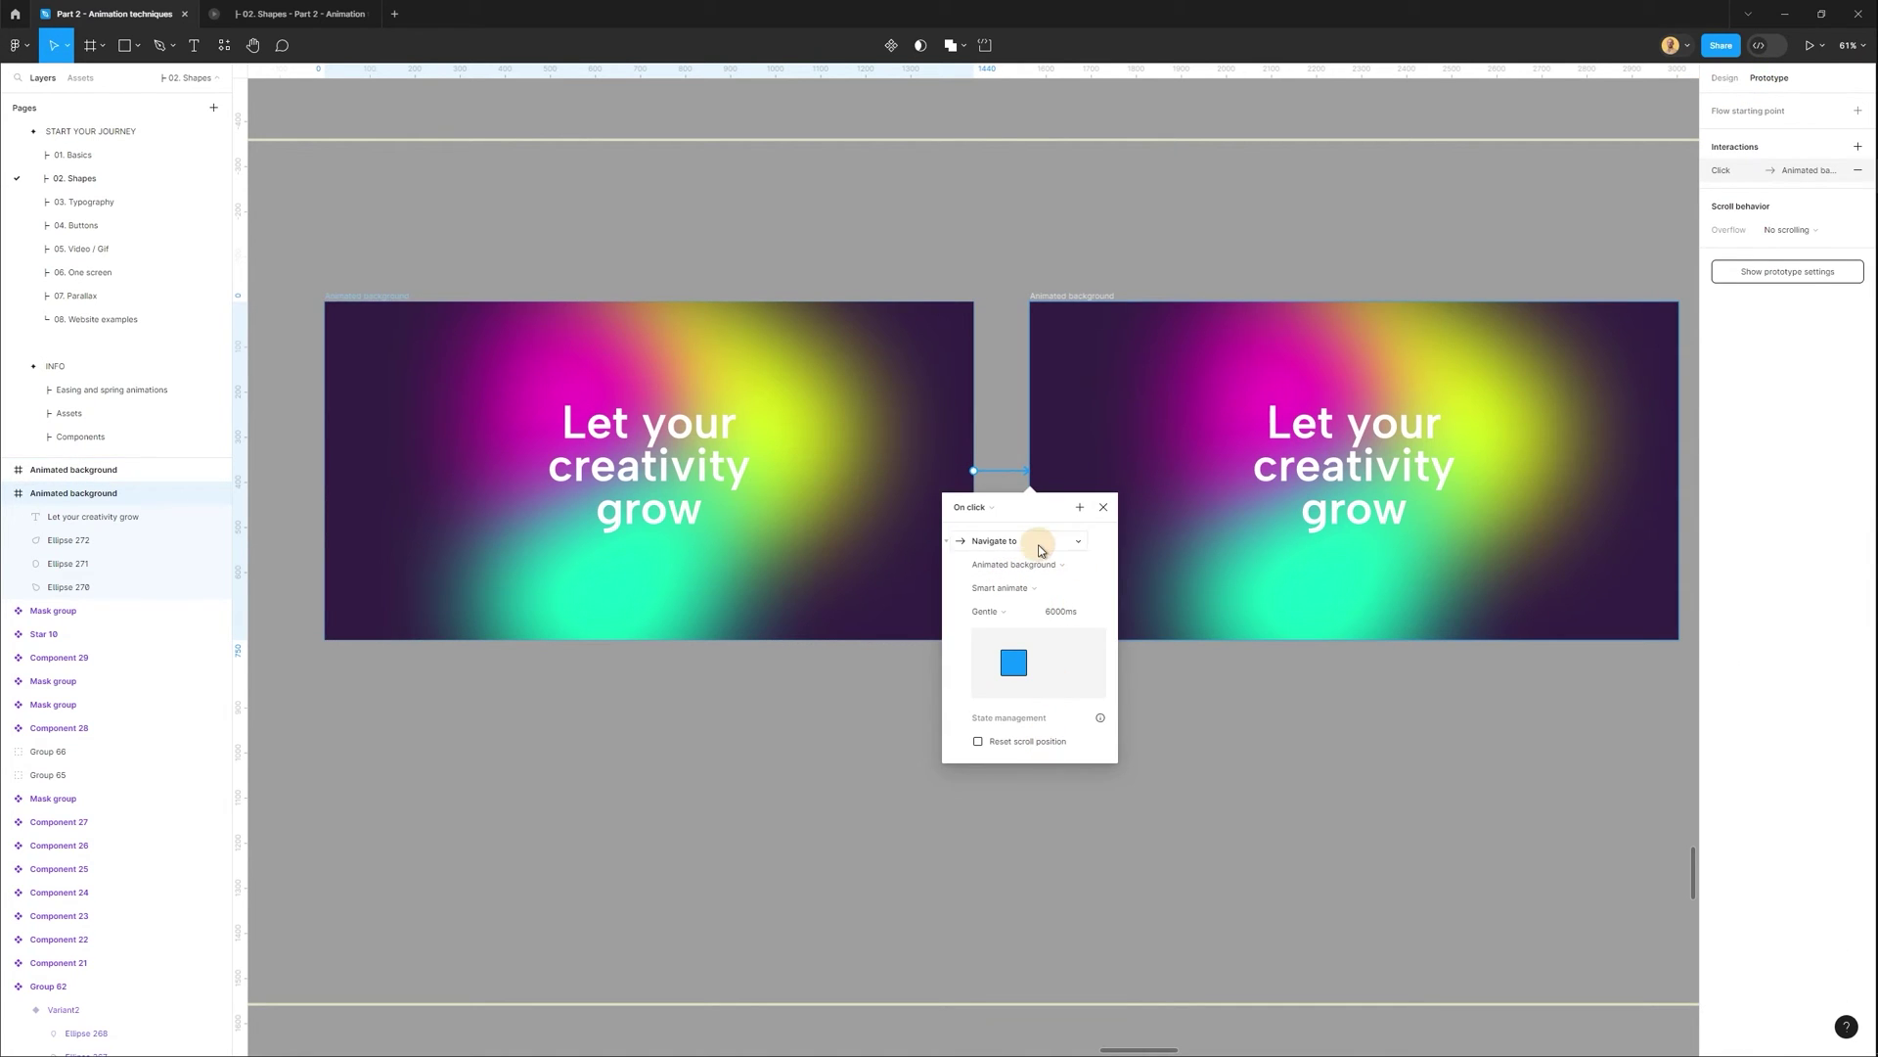
pyautogui.click(990, 515)
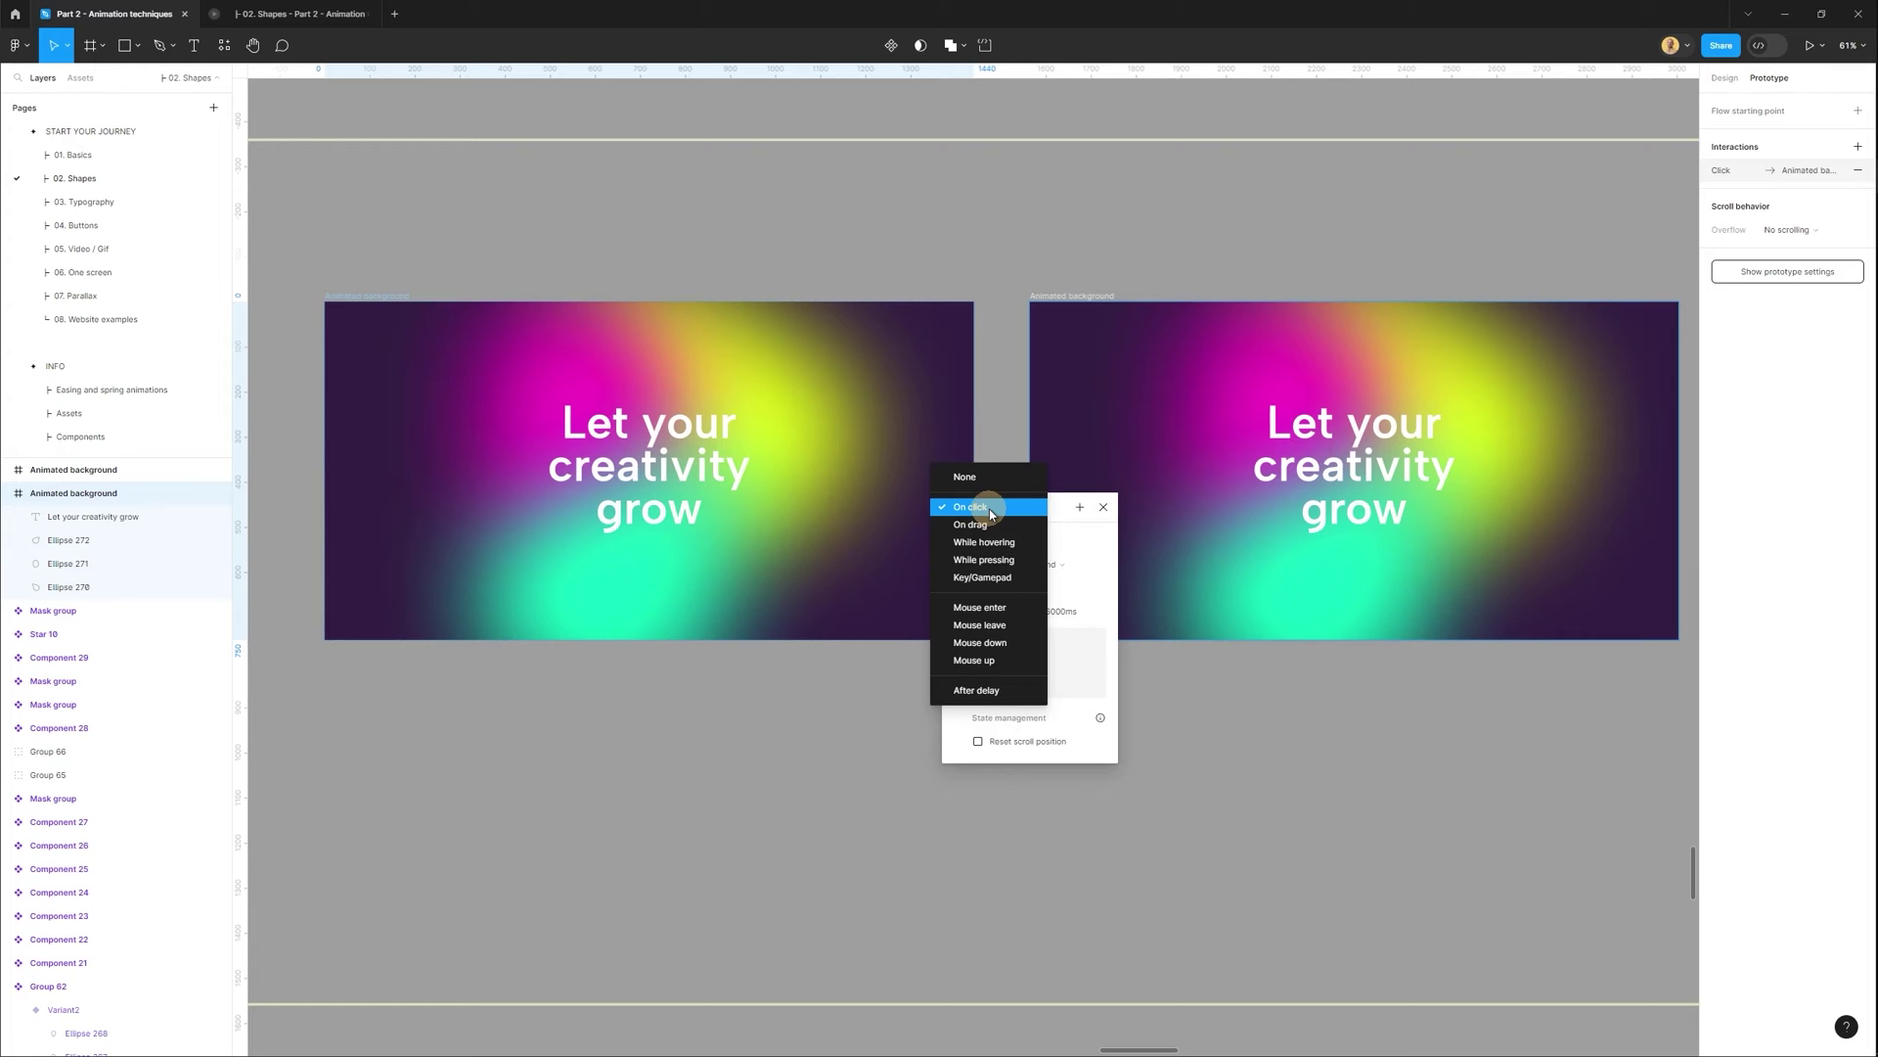
pyautogui.click(990, 509)
pyautogui.click(1017, 587)
pyautogui.click(1022, 585)
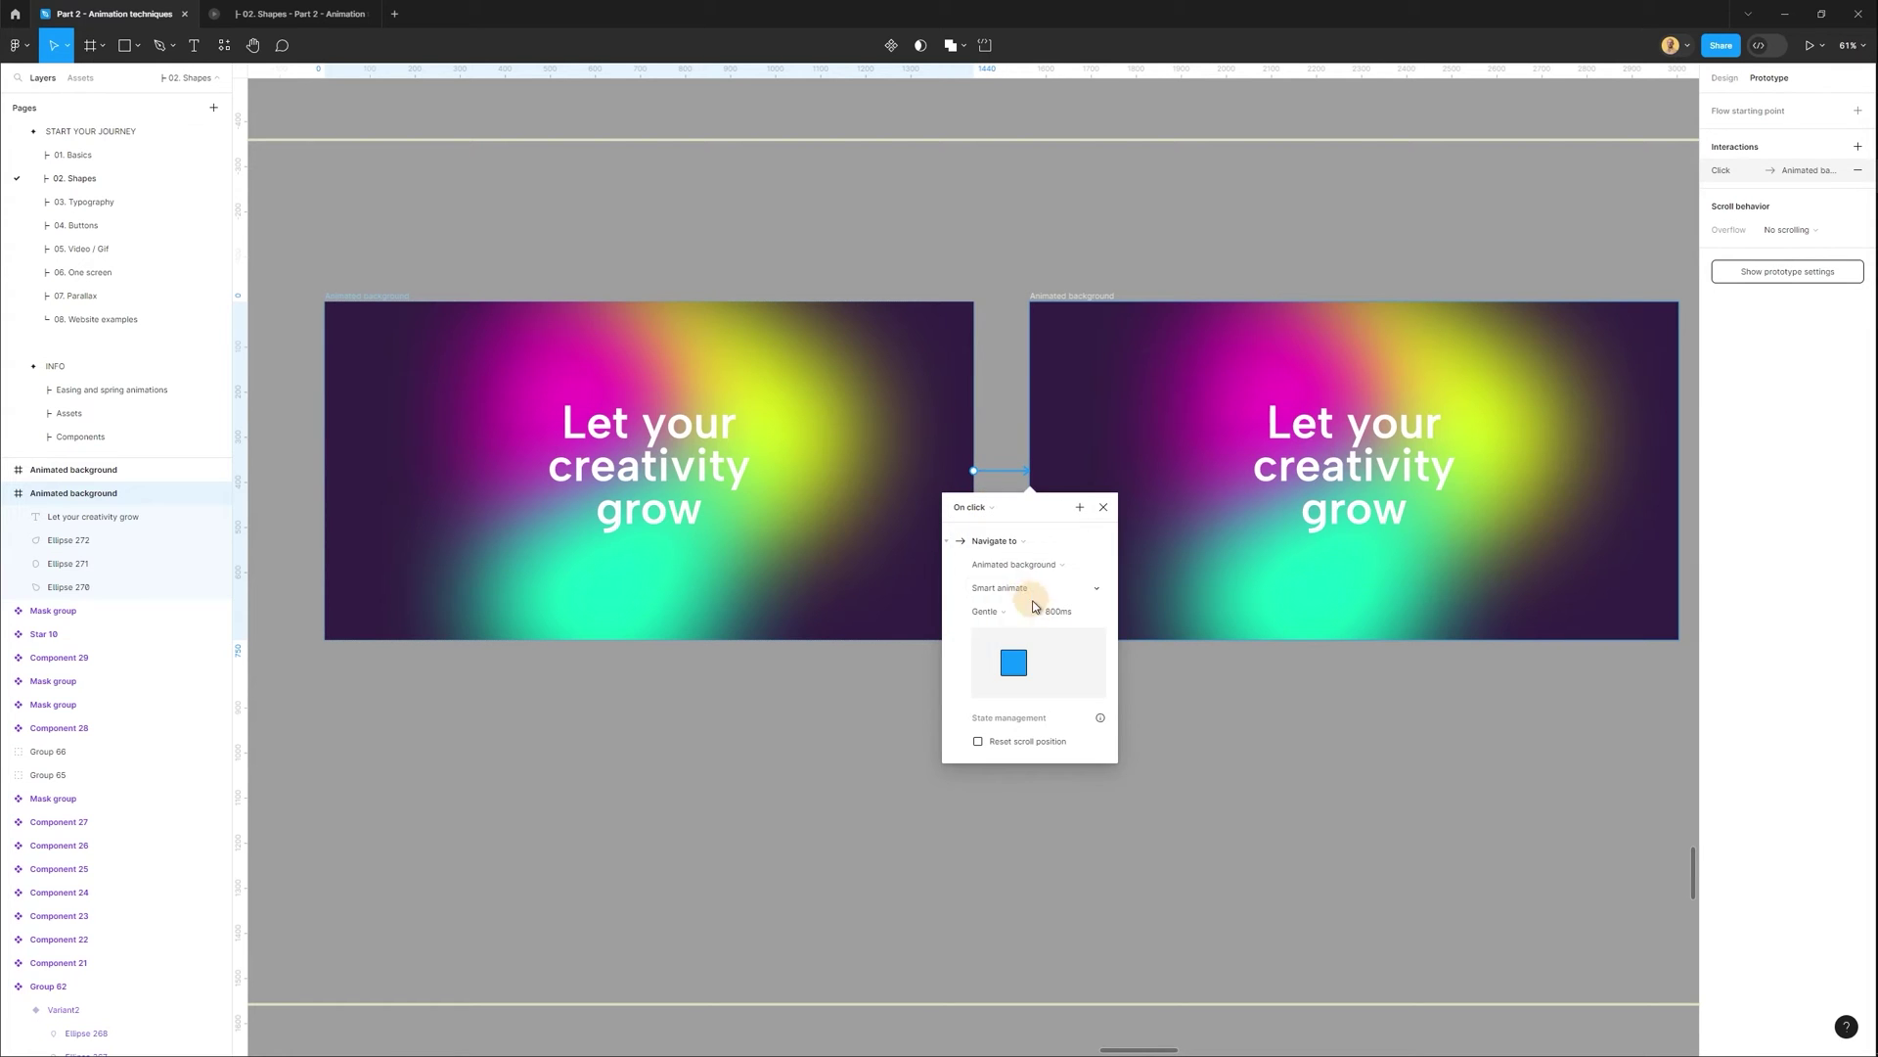
pyautogui.click(1020, 615)
pyautogui.click(1013, 617)
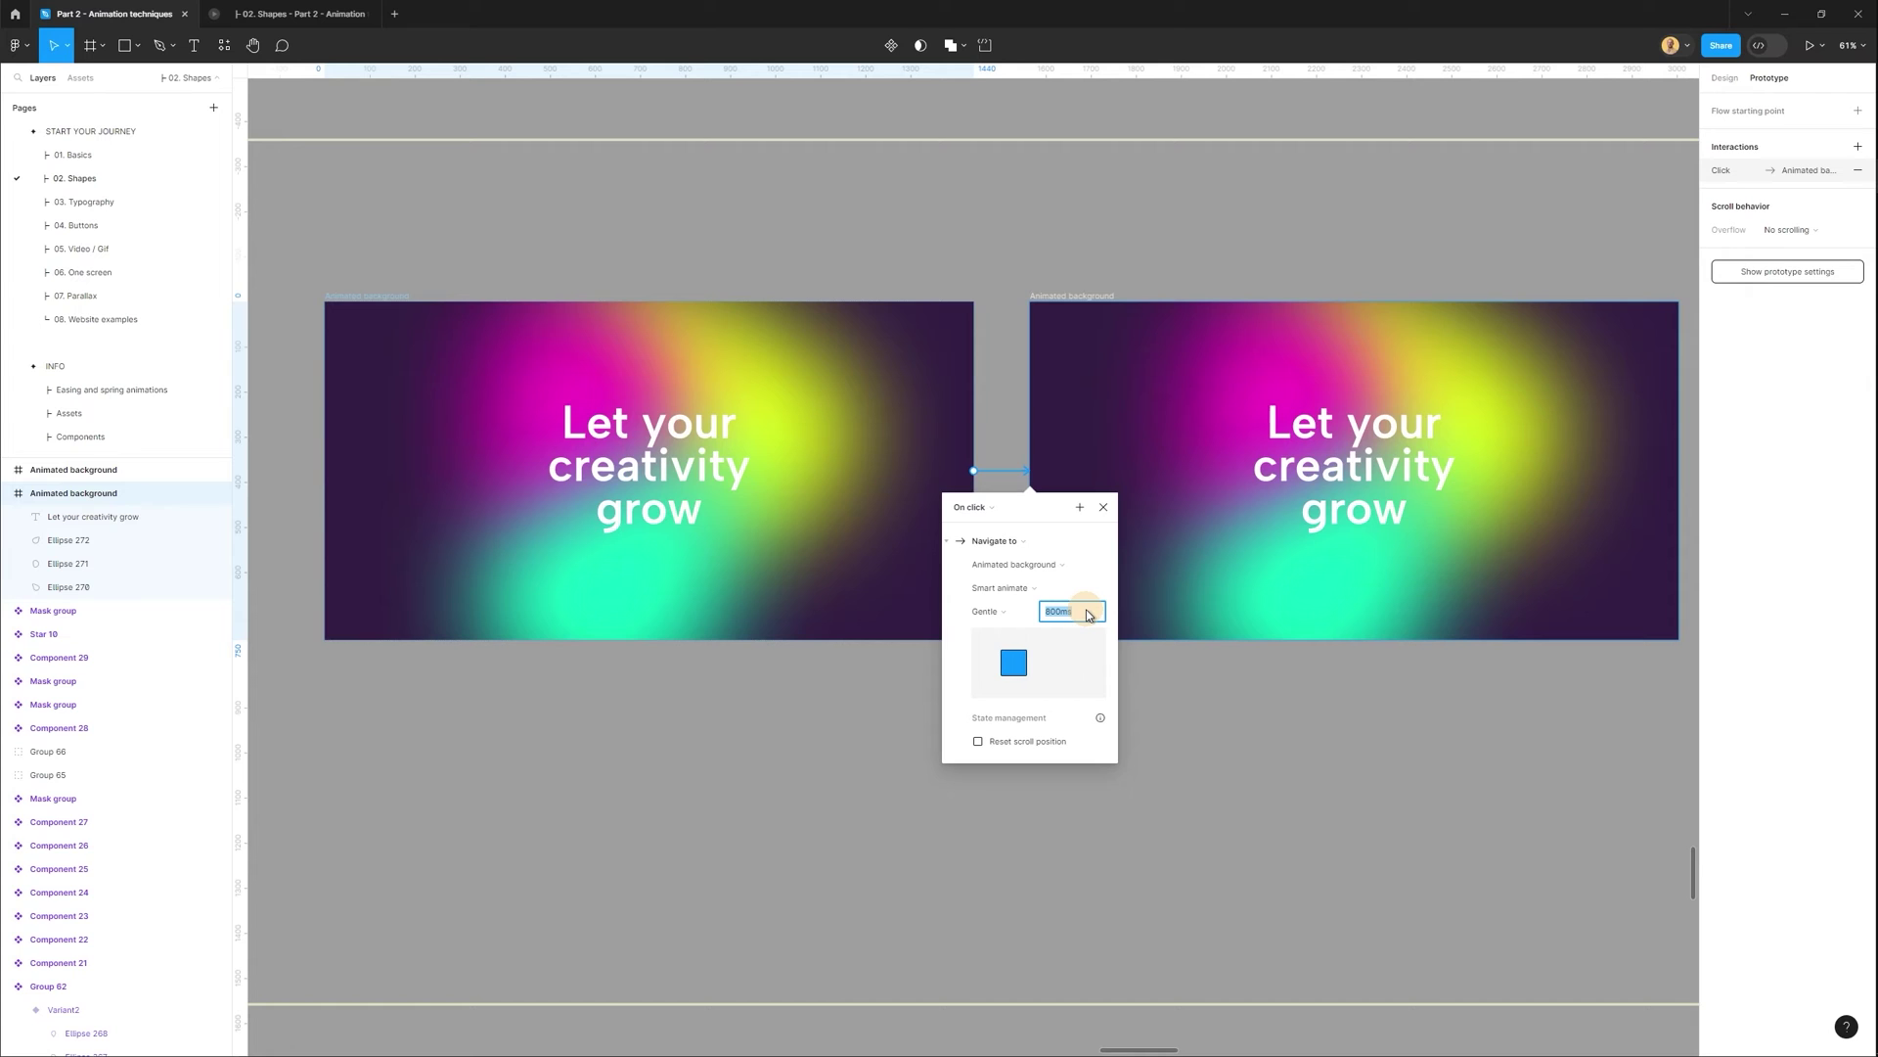
pyautogui.write('0')
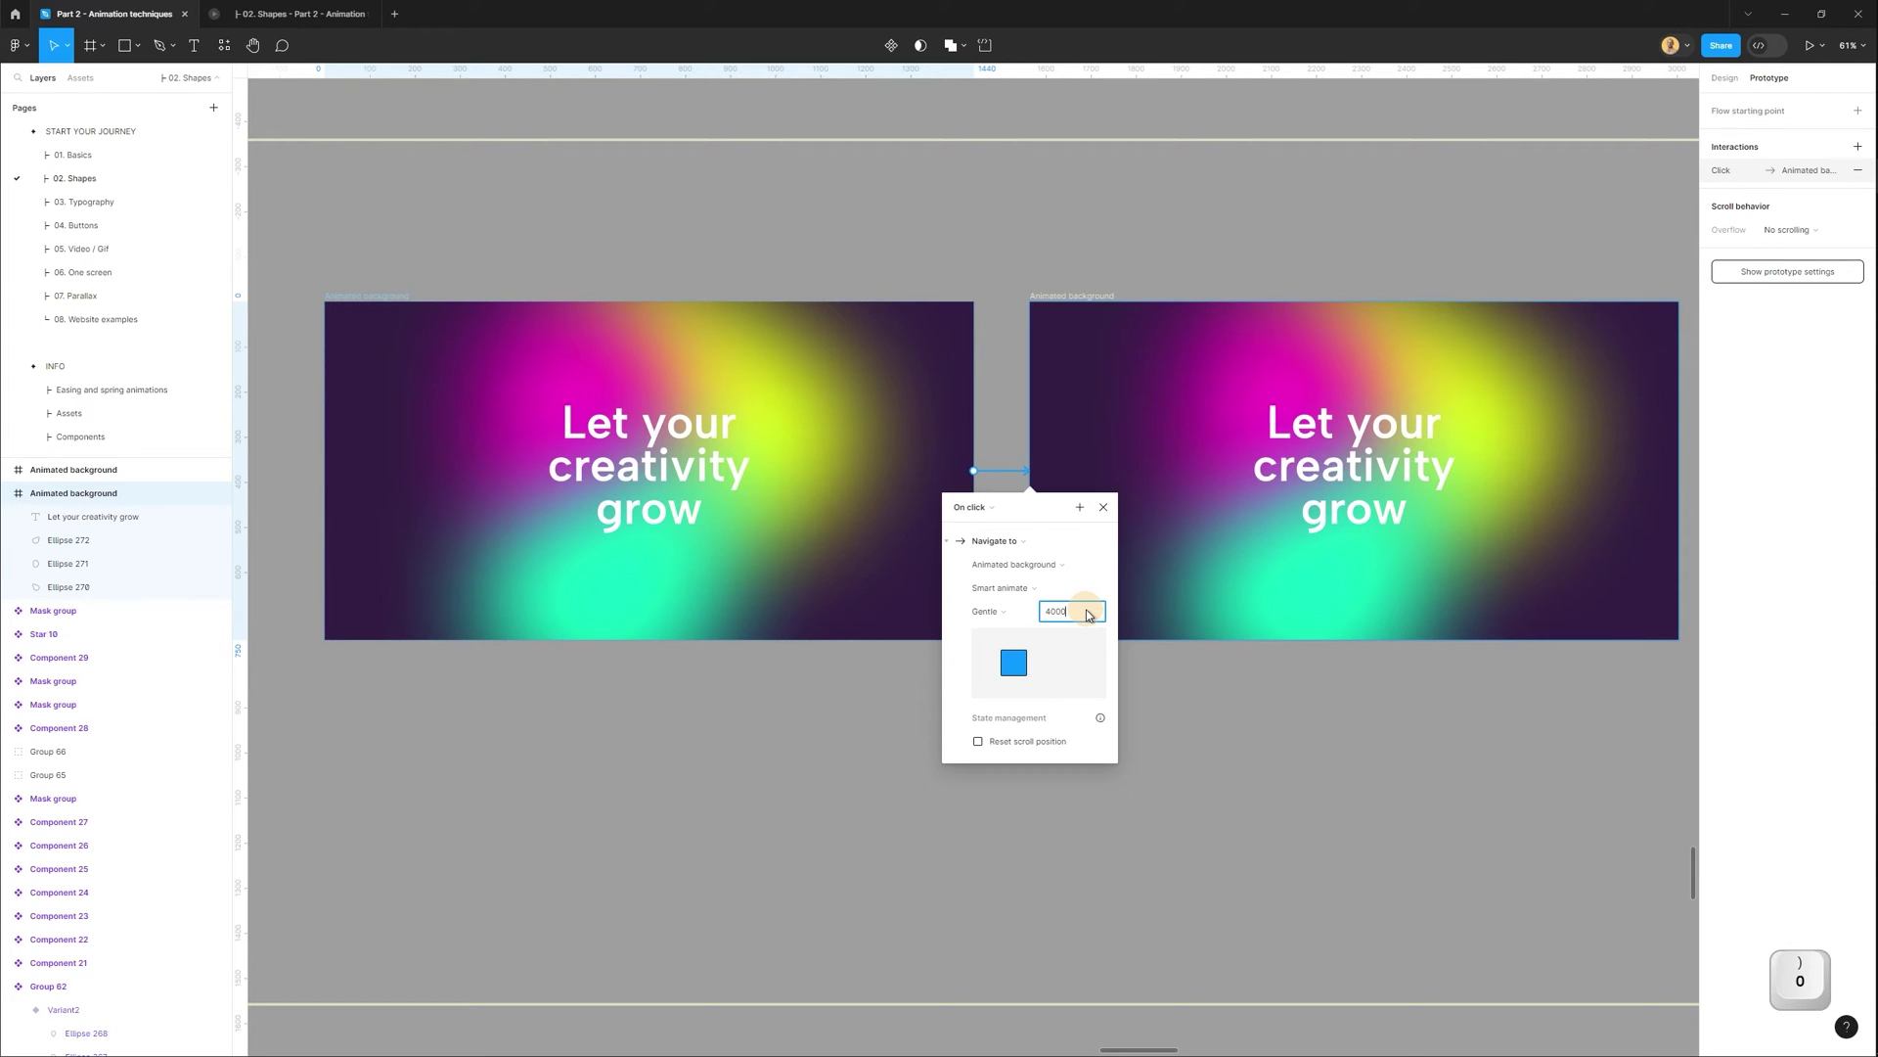
pyautogui.press('Return')
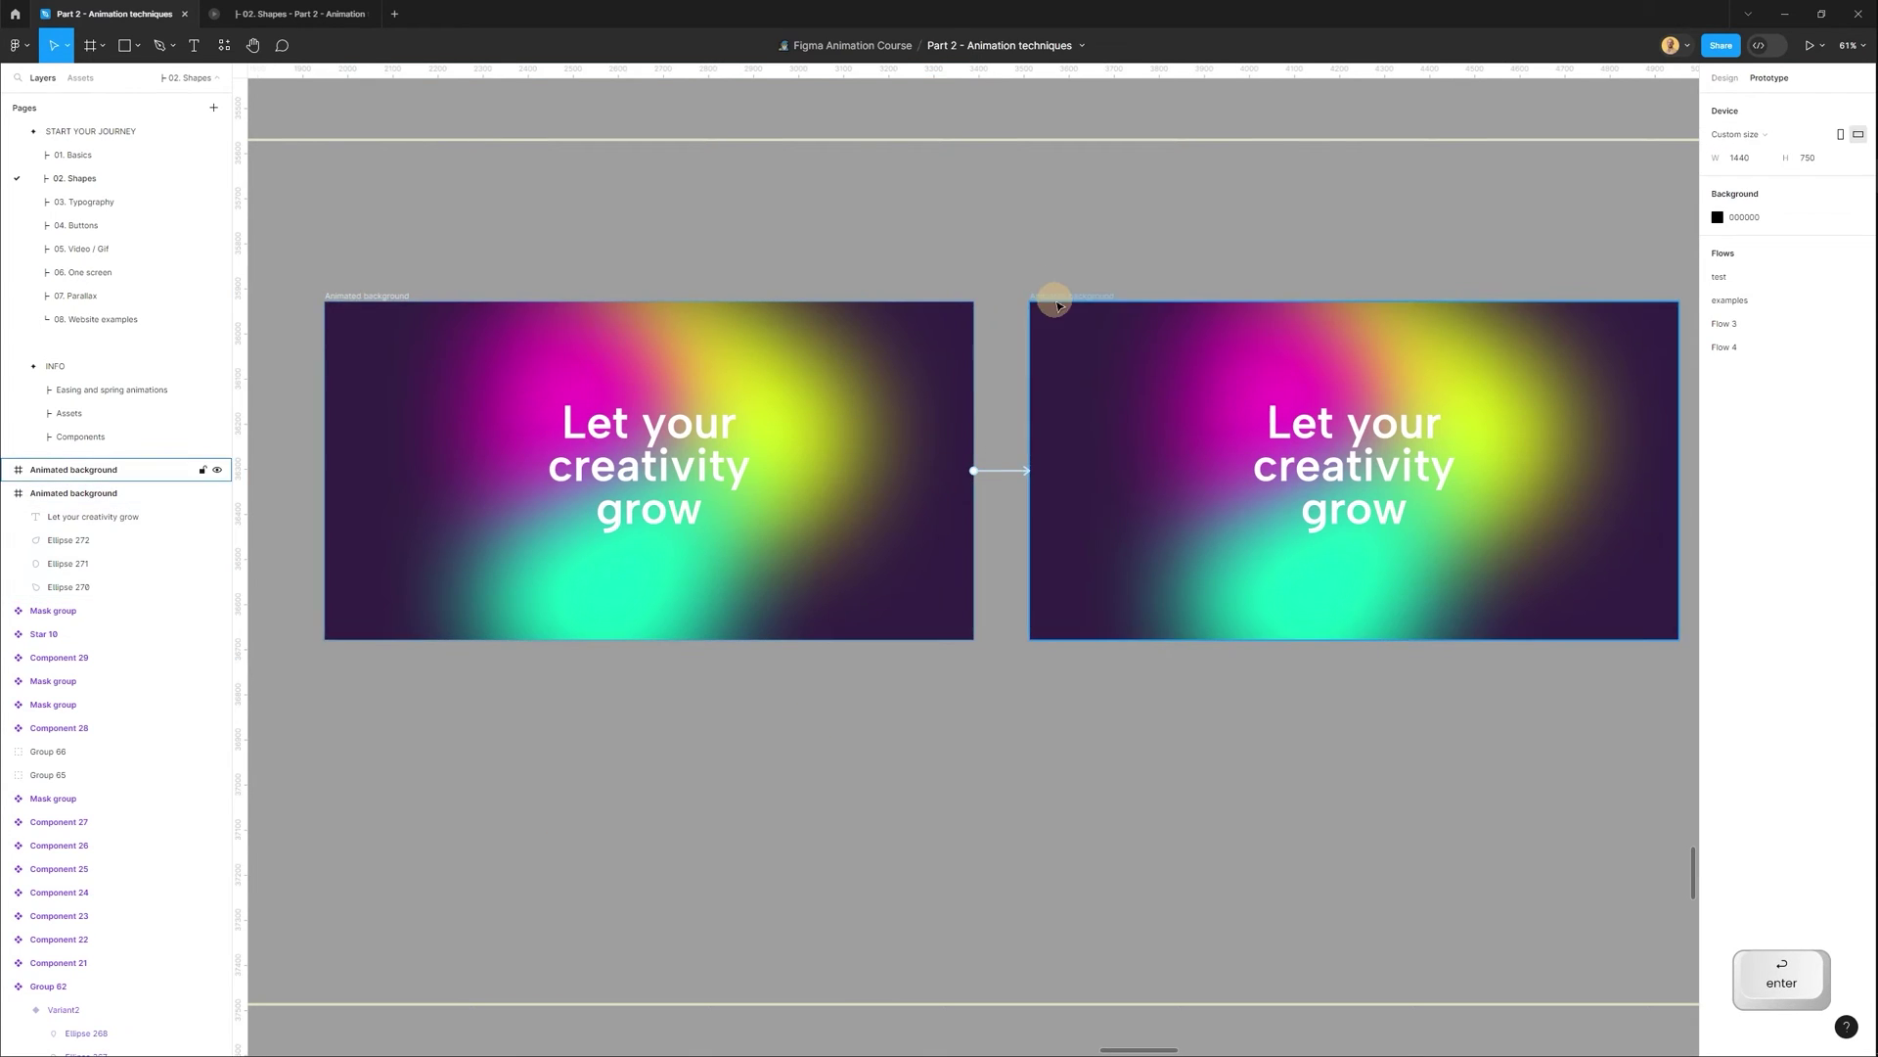
# Link the duplicate frame back to the original frame.
pyautogui.click(1055, 299)
pyautogui.press('space')
pyautogui.moveTo(1163, 251); pyautogui.dragTo(1136, 252)
pyautogui.moveTo(1650, 471); pyautogui.dragTo(889, 567)
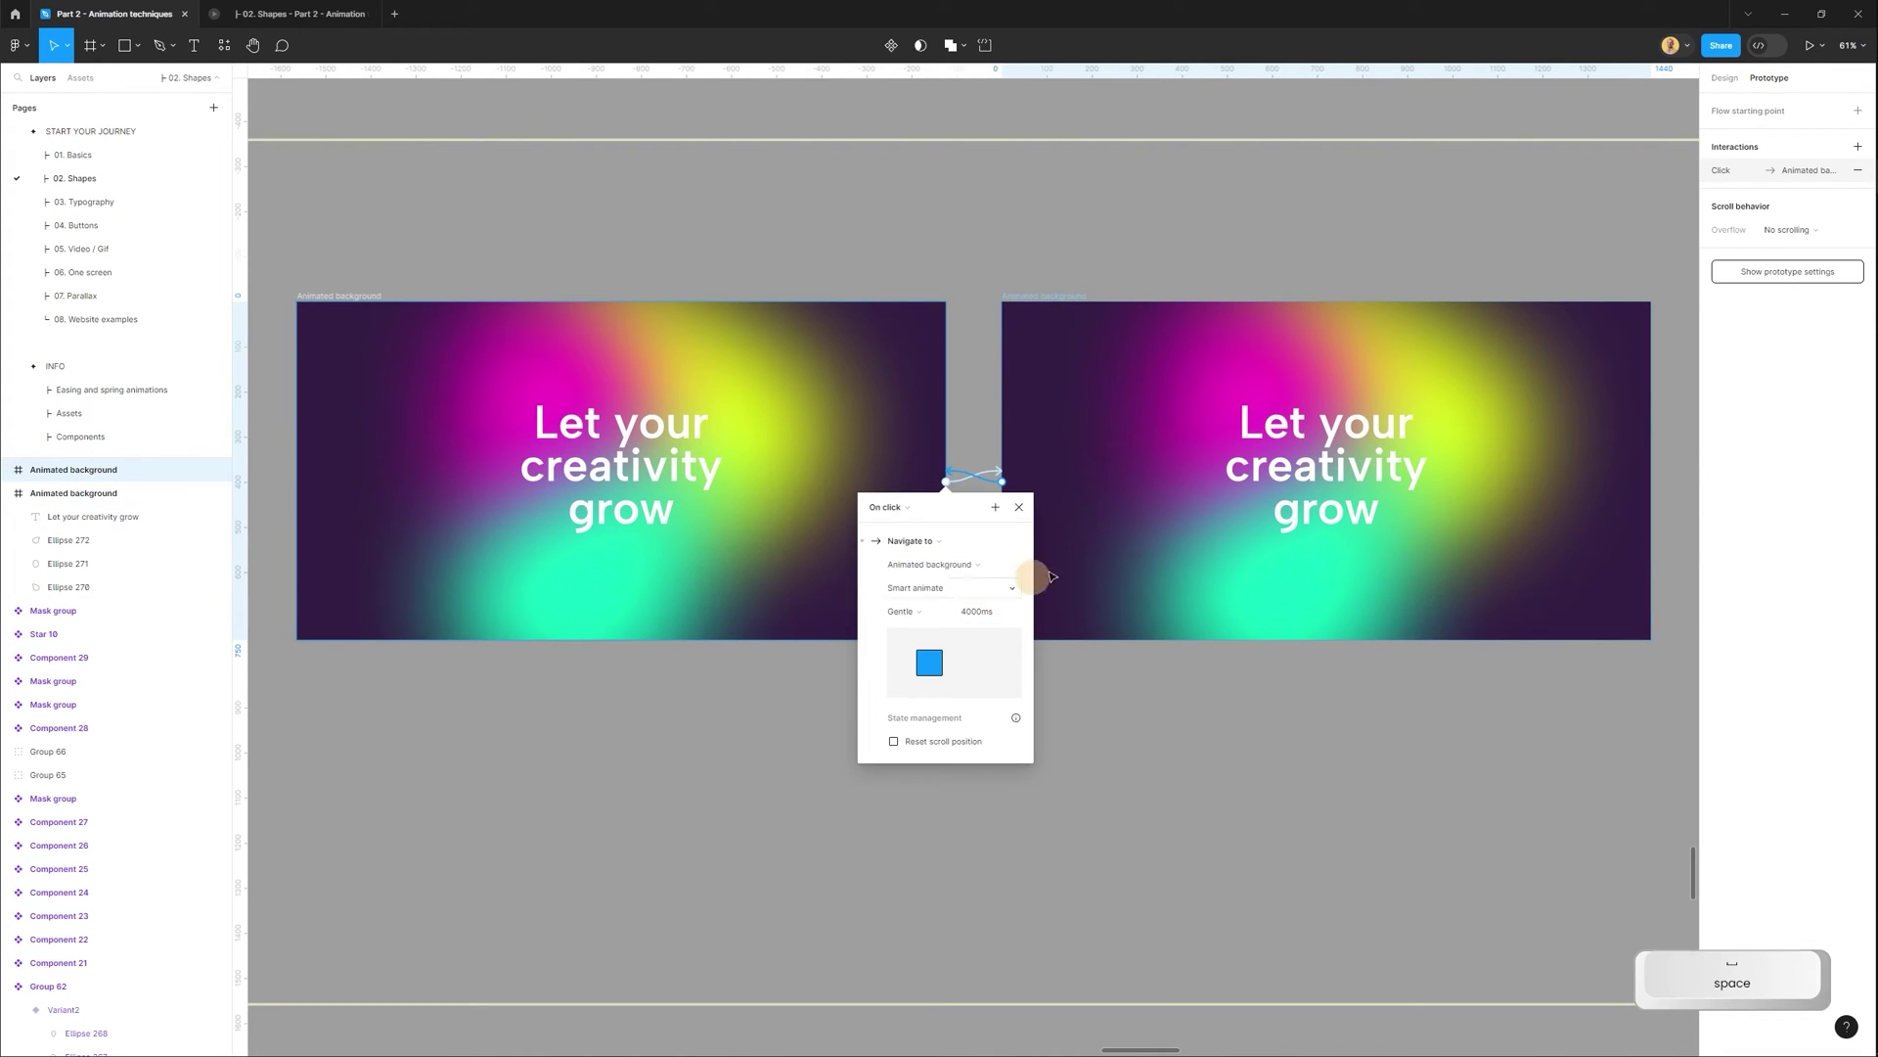
pyautogui.click(781, 725)
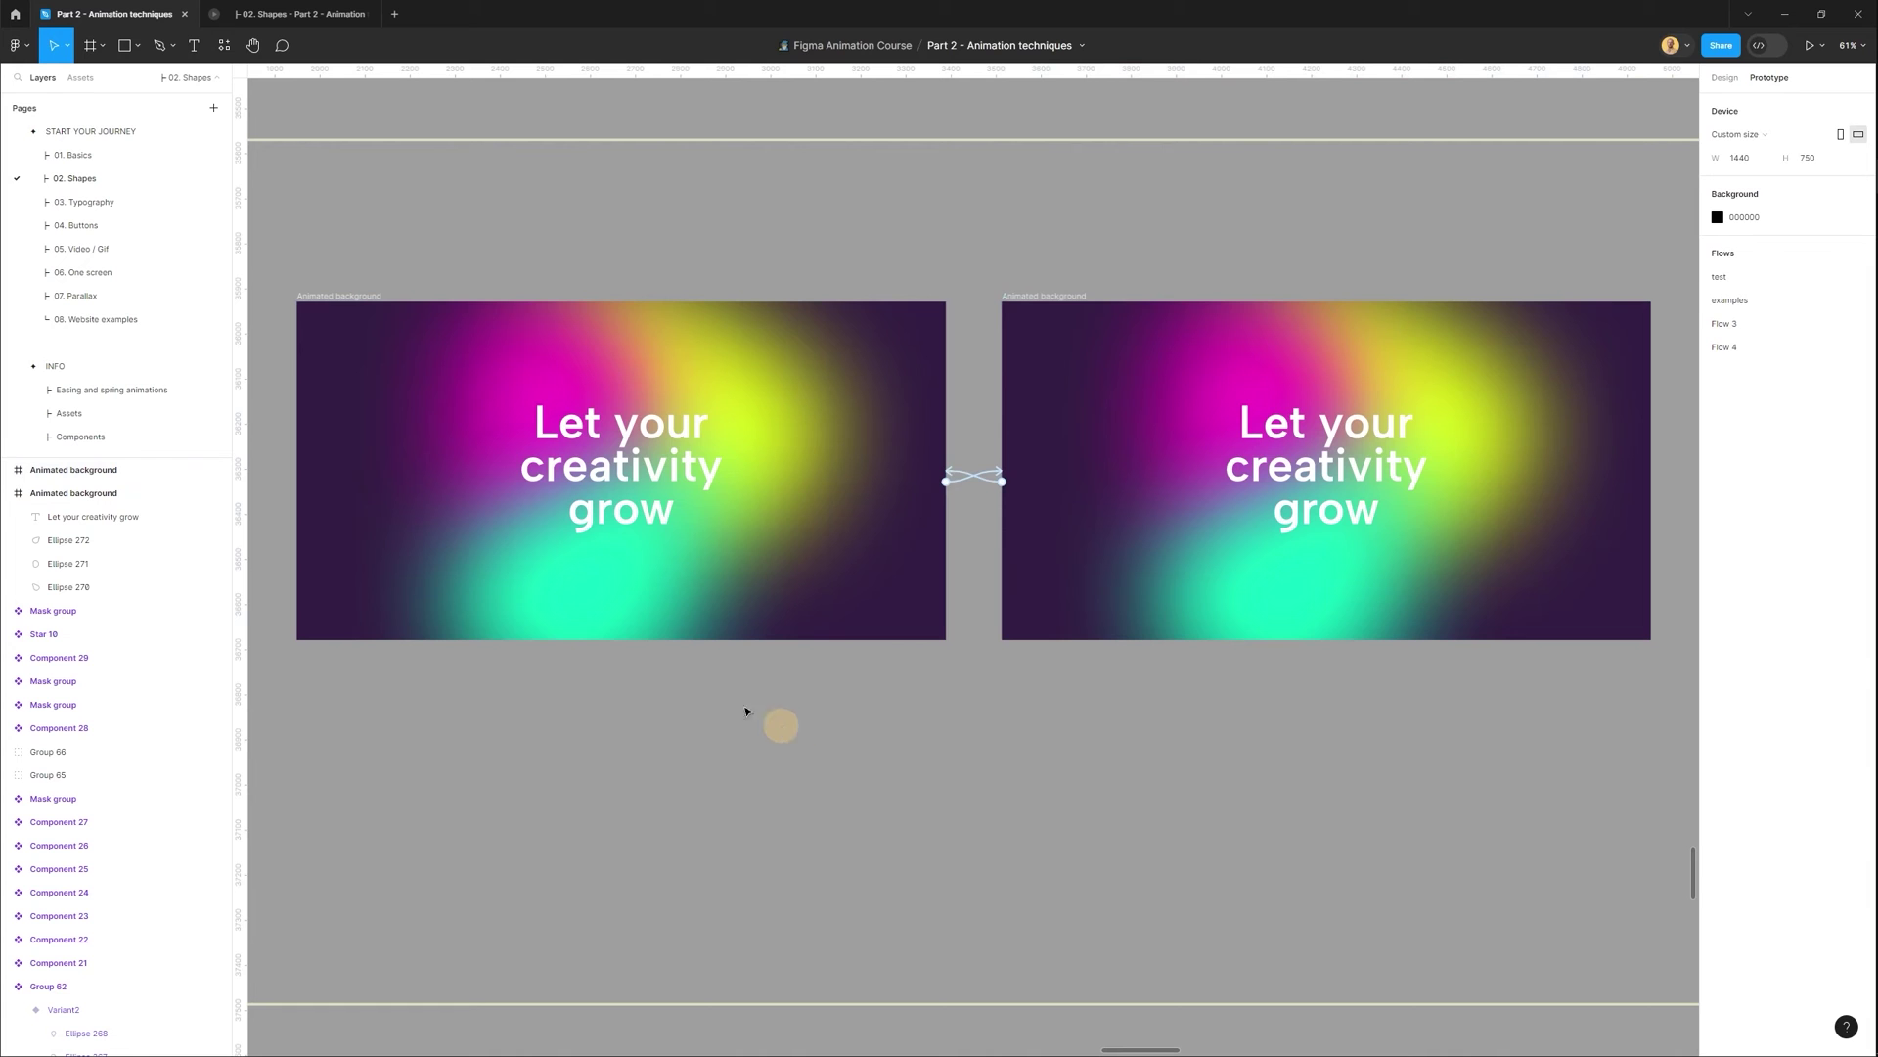
# In the right frame, recolour the magenta blob to blue and the yellow blob to orange #FFA012.
pyautogui.moveTo(1323, 247); pyautogui.dragTo(1057, 235)
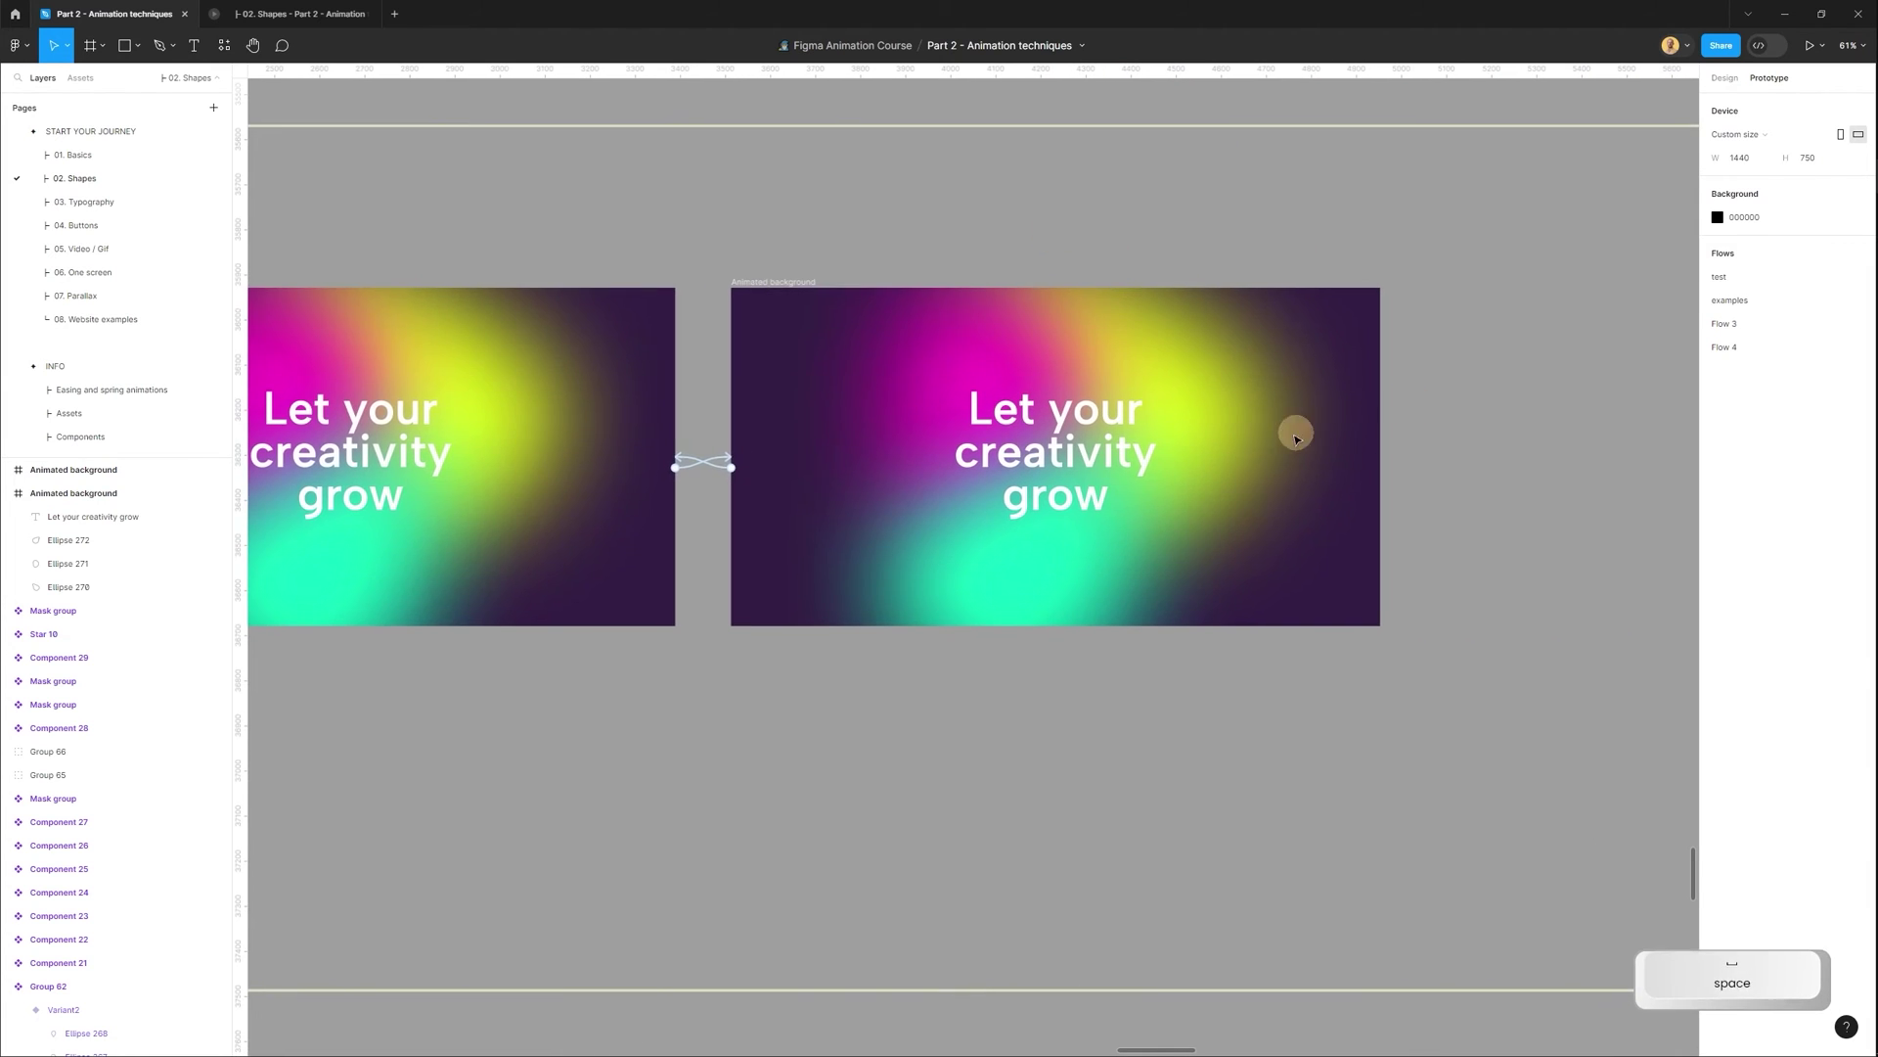
pyautogui.scroll(5, 1235, 440)
pyautogui.keyDown('ctrl'); pyautogui.click(802, 338); pyautogui.keyUp('ctrl')
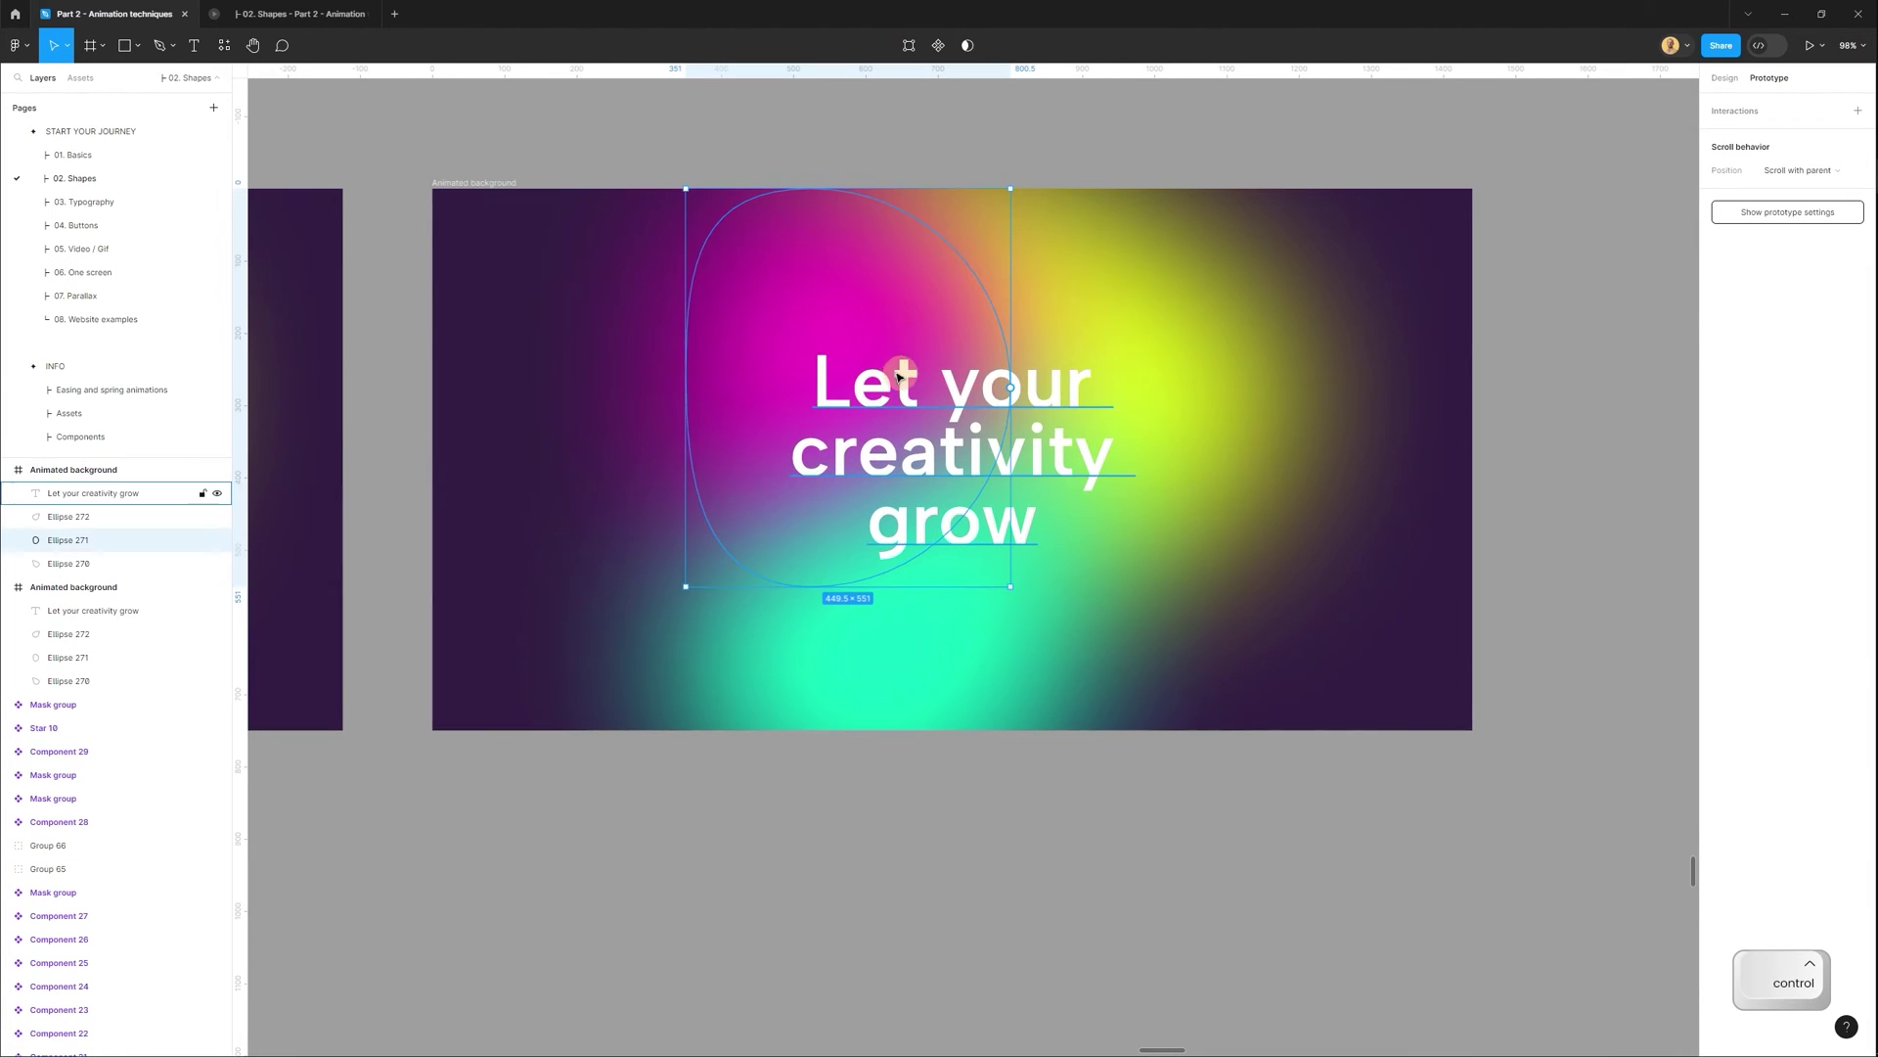
pyautogui.click(1724, 78)
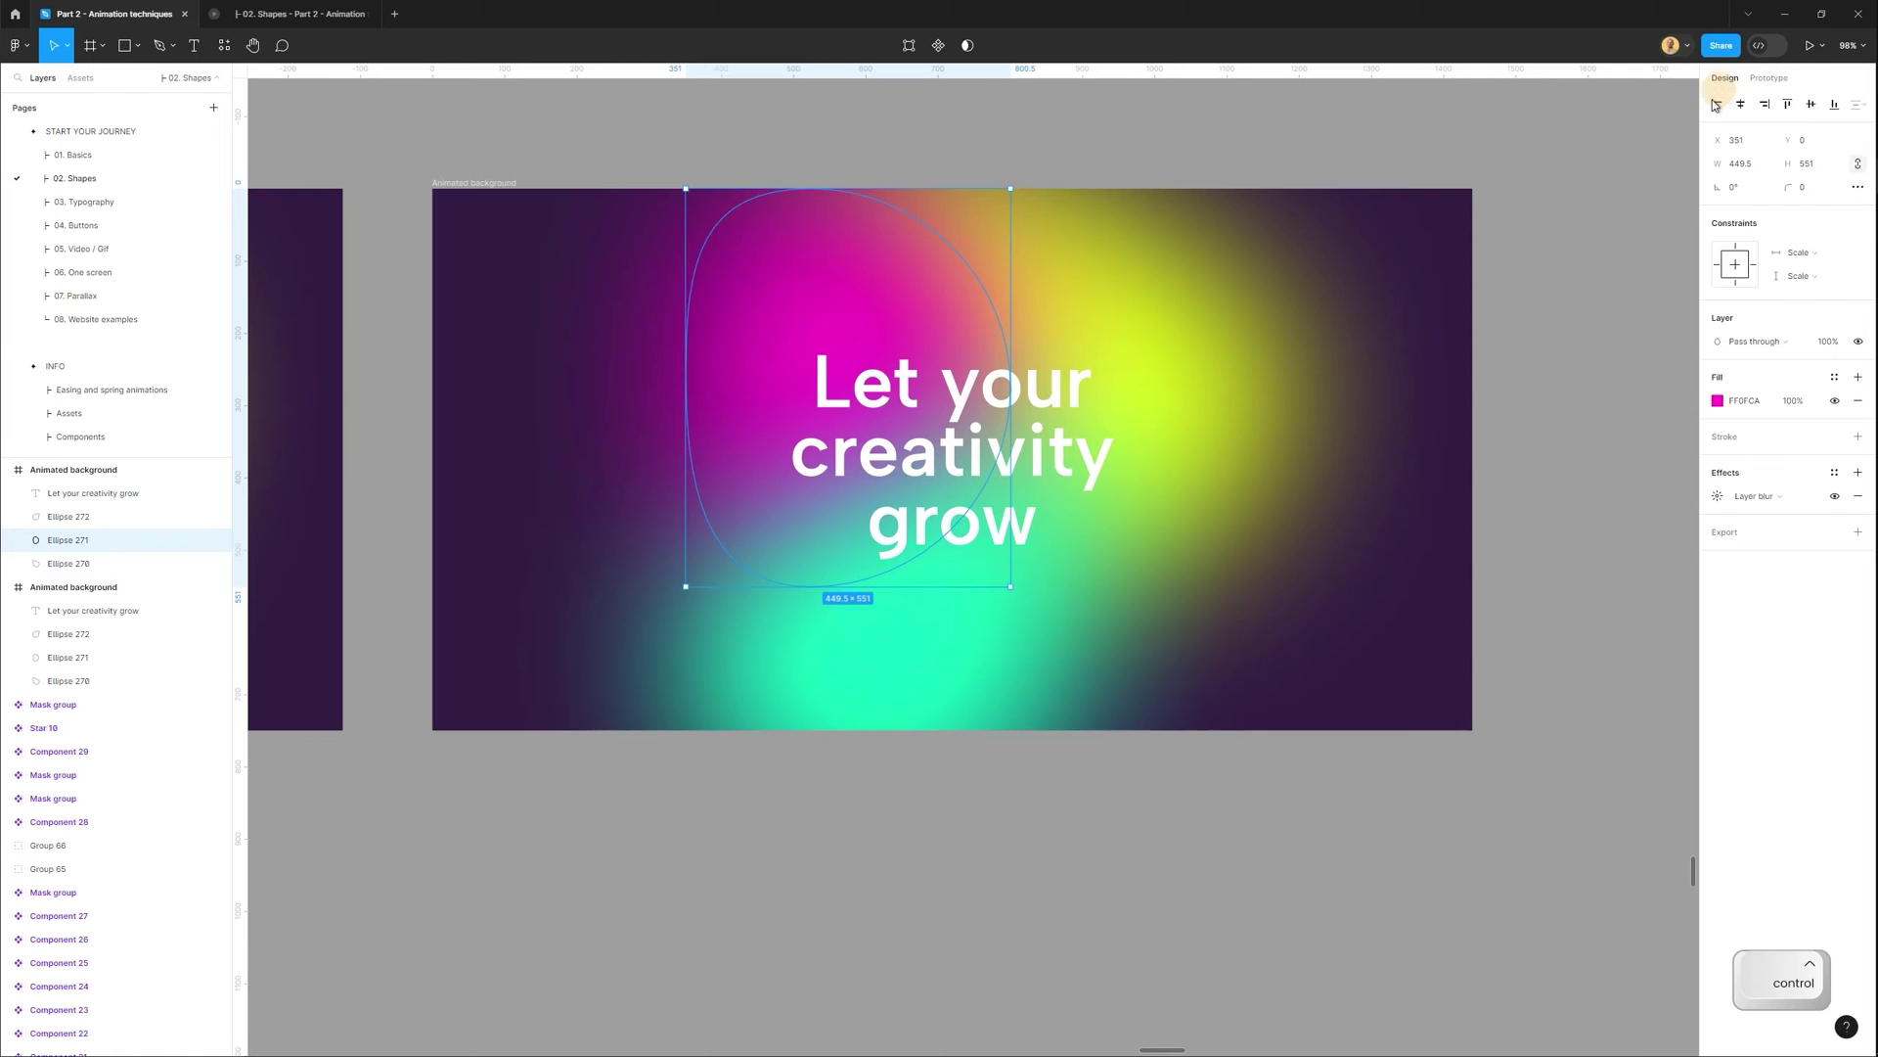
pyautogui.click(1719, 401)
pyautogui.moveTo(1615, 646); pyautogui.dragTo(1652, 641)
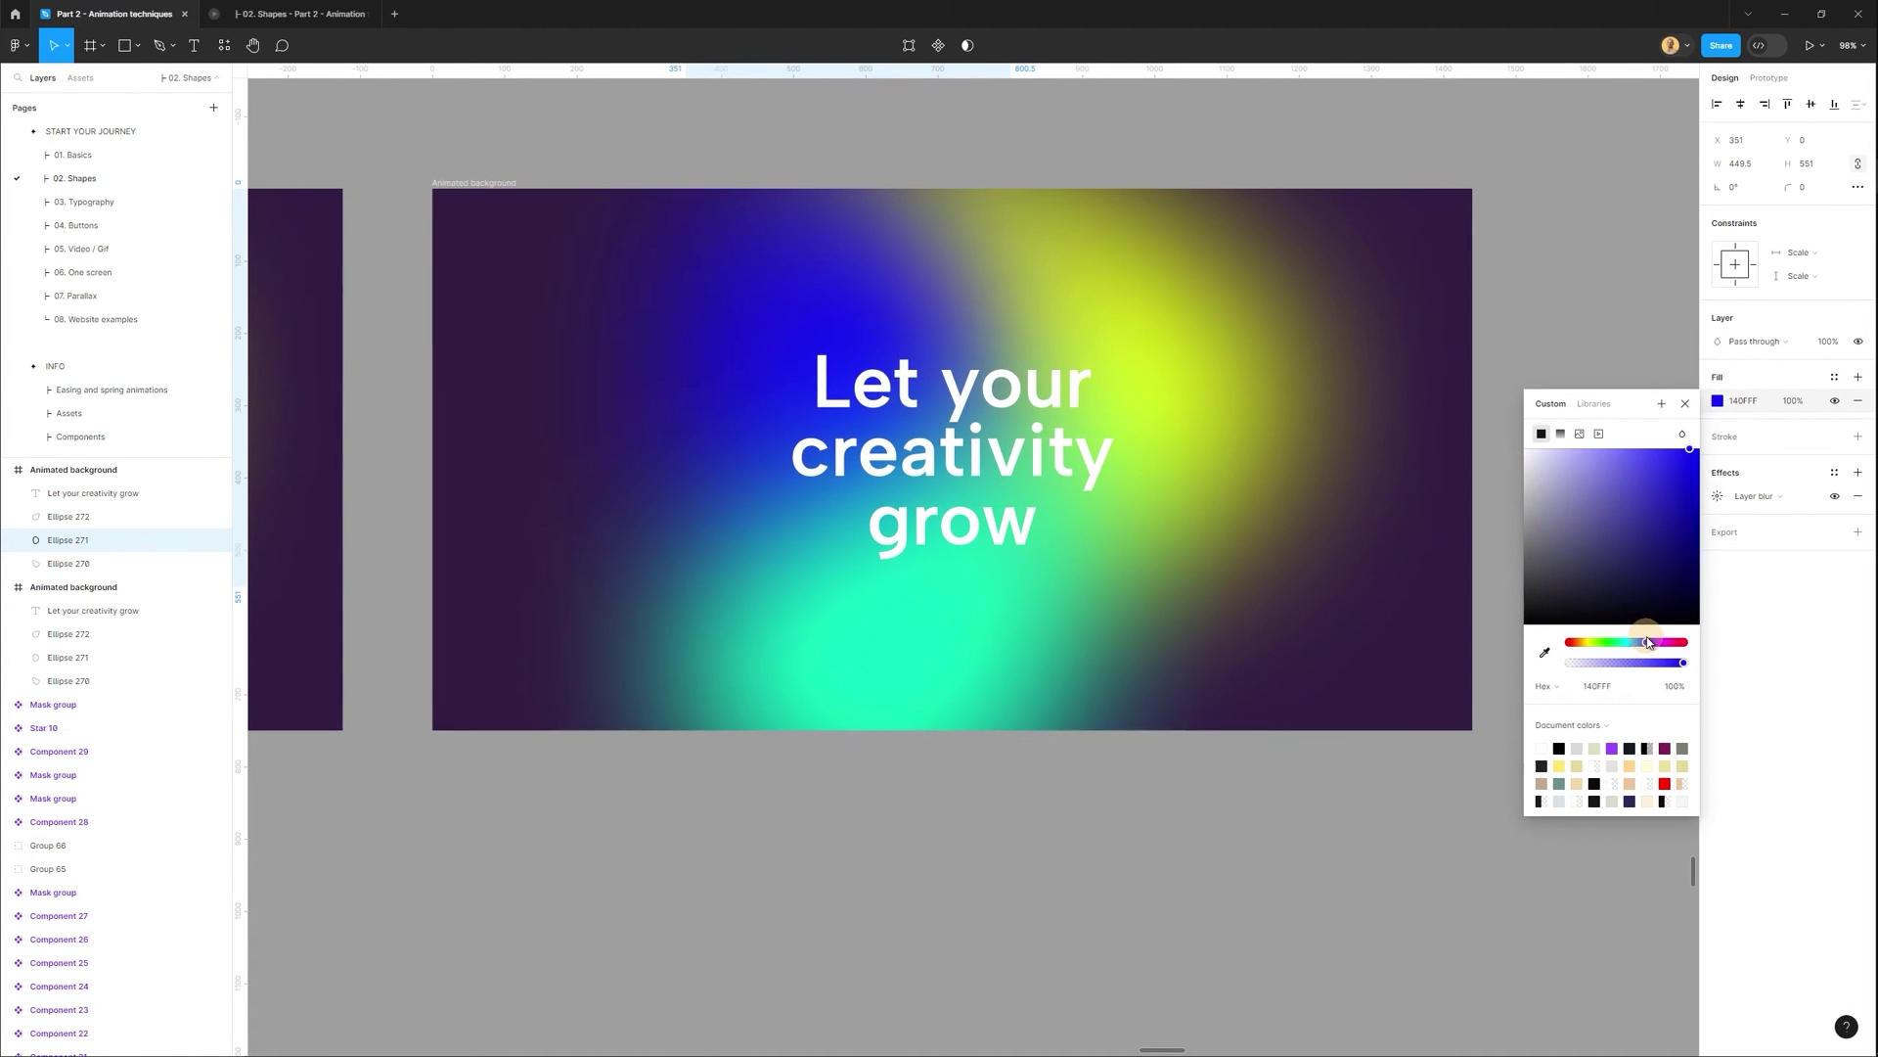
pyautogui.click(1212, 394)
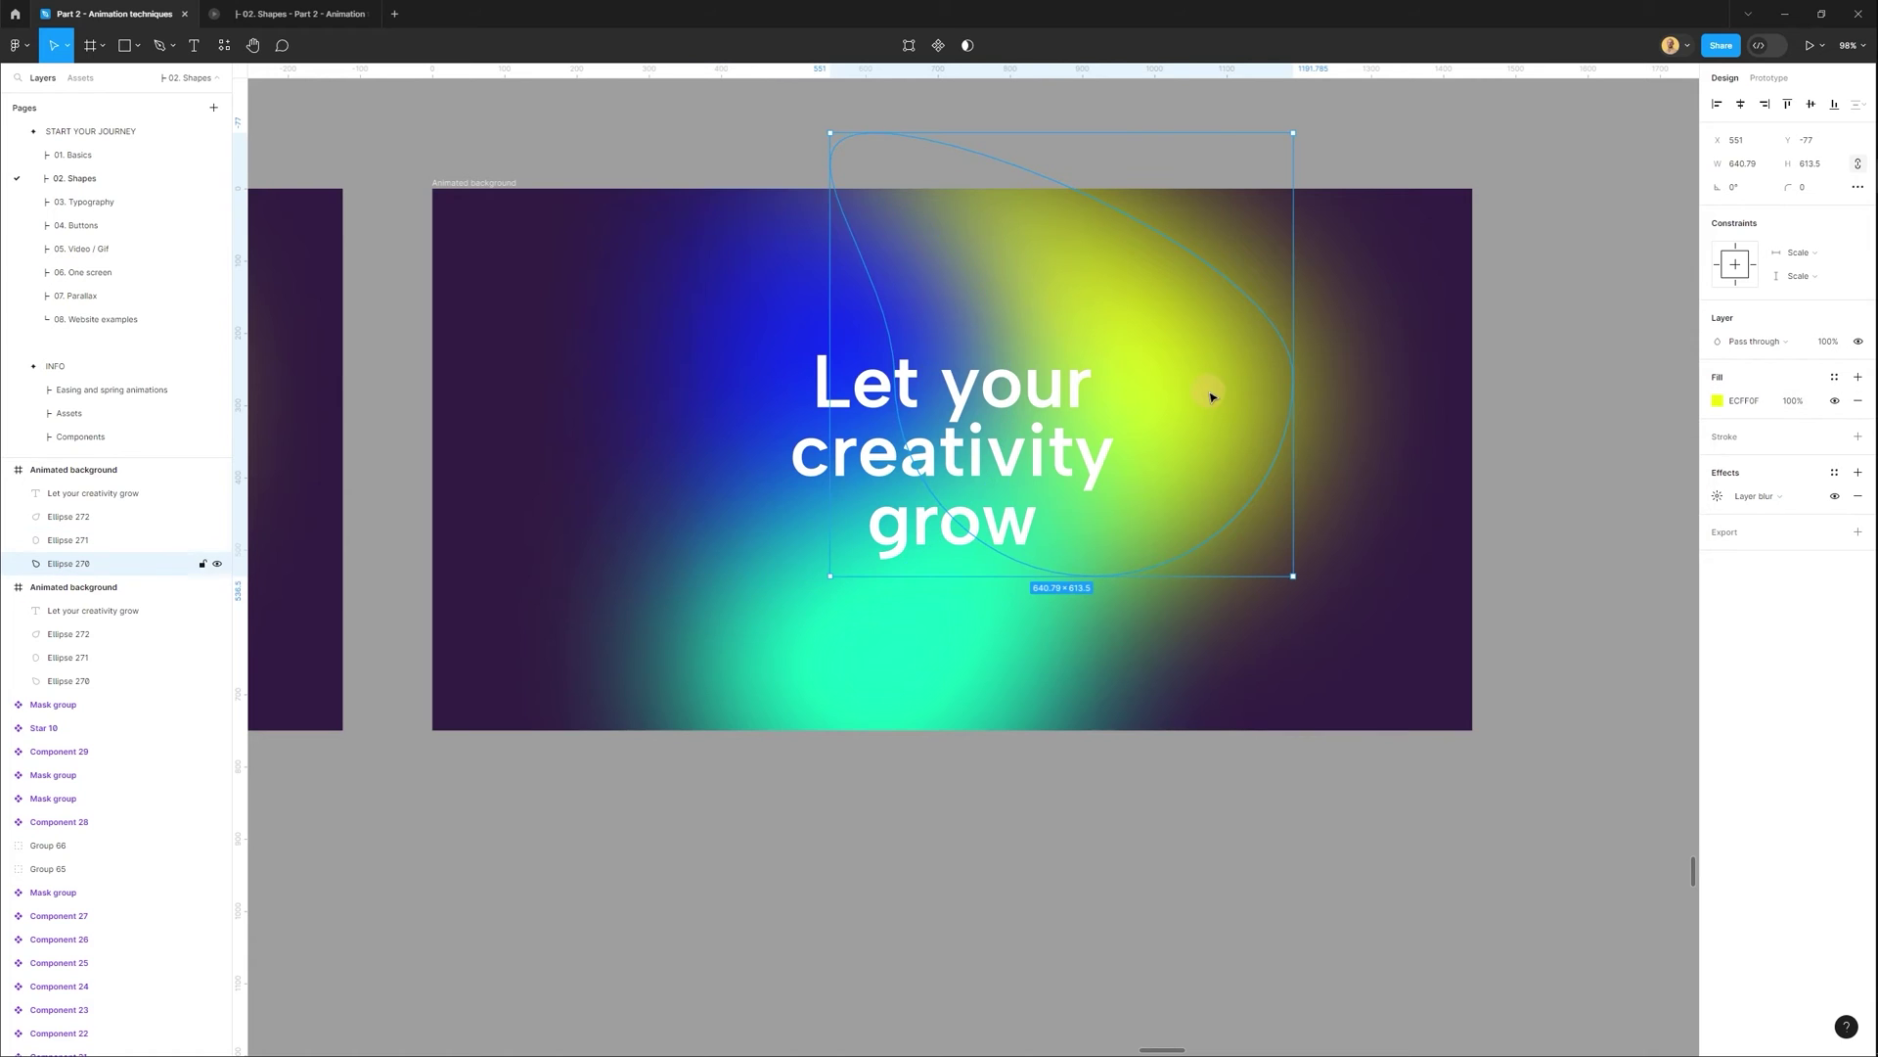
pyautogui.click(1719, 401)
pyautogui.moveTo(1587, 642)
pyautogui.mouseDown()
pyautogui.moveTo(1702, 633)
pyautogui.moveTo(1565, 646)
pyautogui.moveTo(1585, 646)
pyautogui.mouseUp()
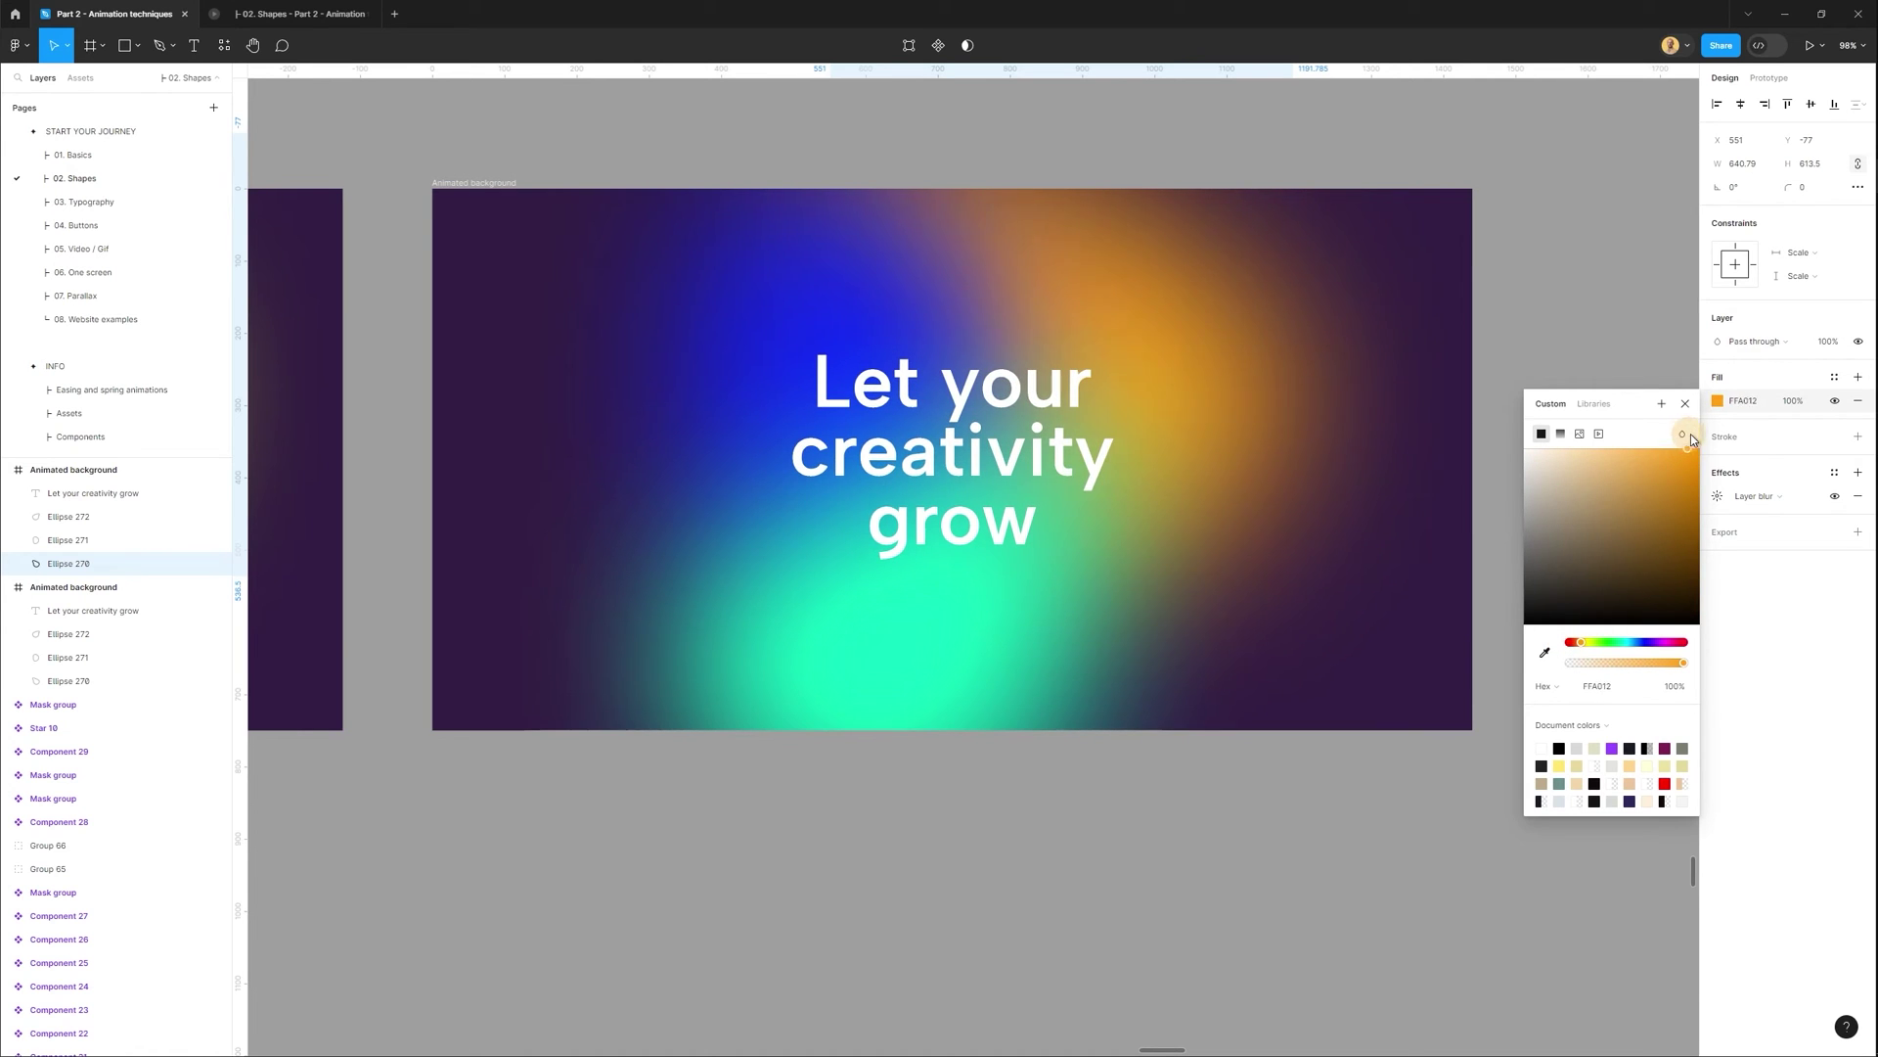
# Recolour the teal blob to pink #FF0F9F and view both frames side by side.
pyautogui.press('Escape')
pyautogui.press('Escape')
pyautogui.keyDown('ctrl'); pyautogui.click(1040, 616); pyautogui.keyUp('ctrl')
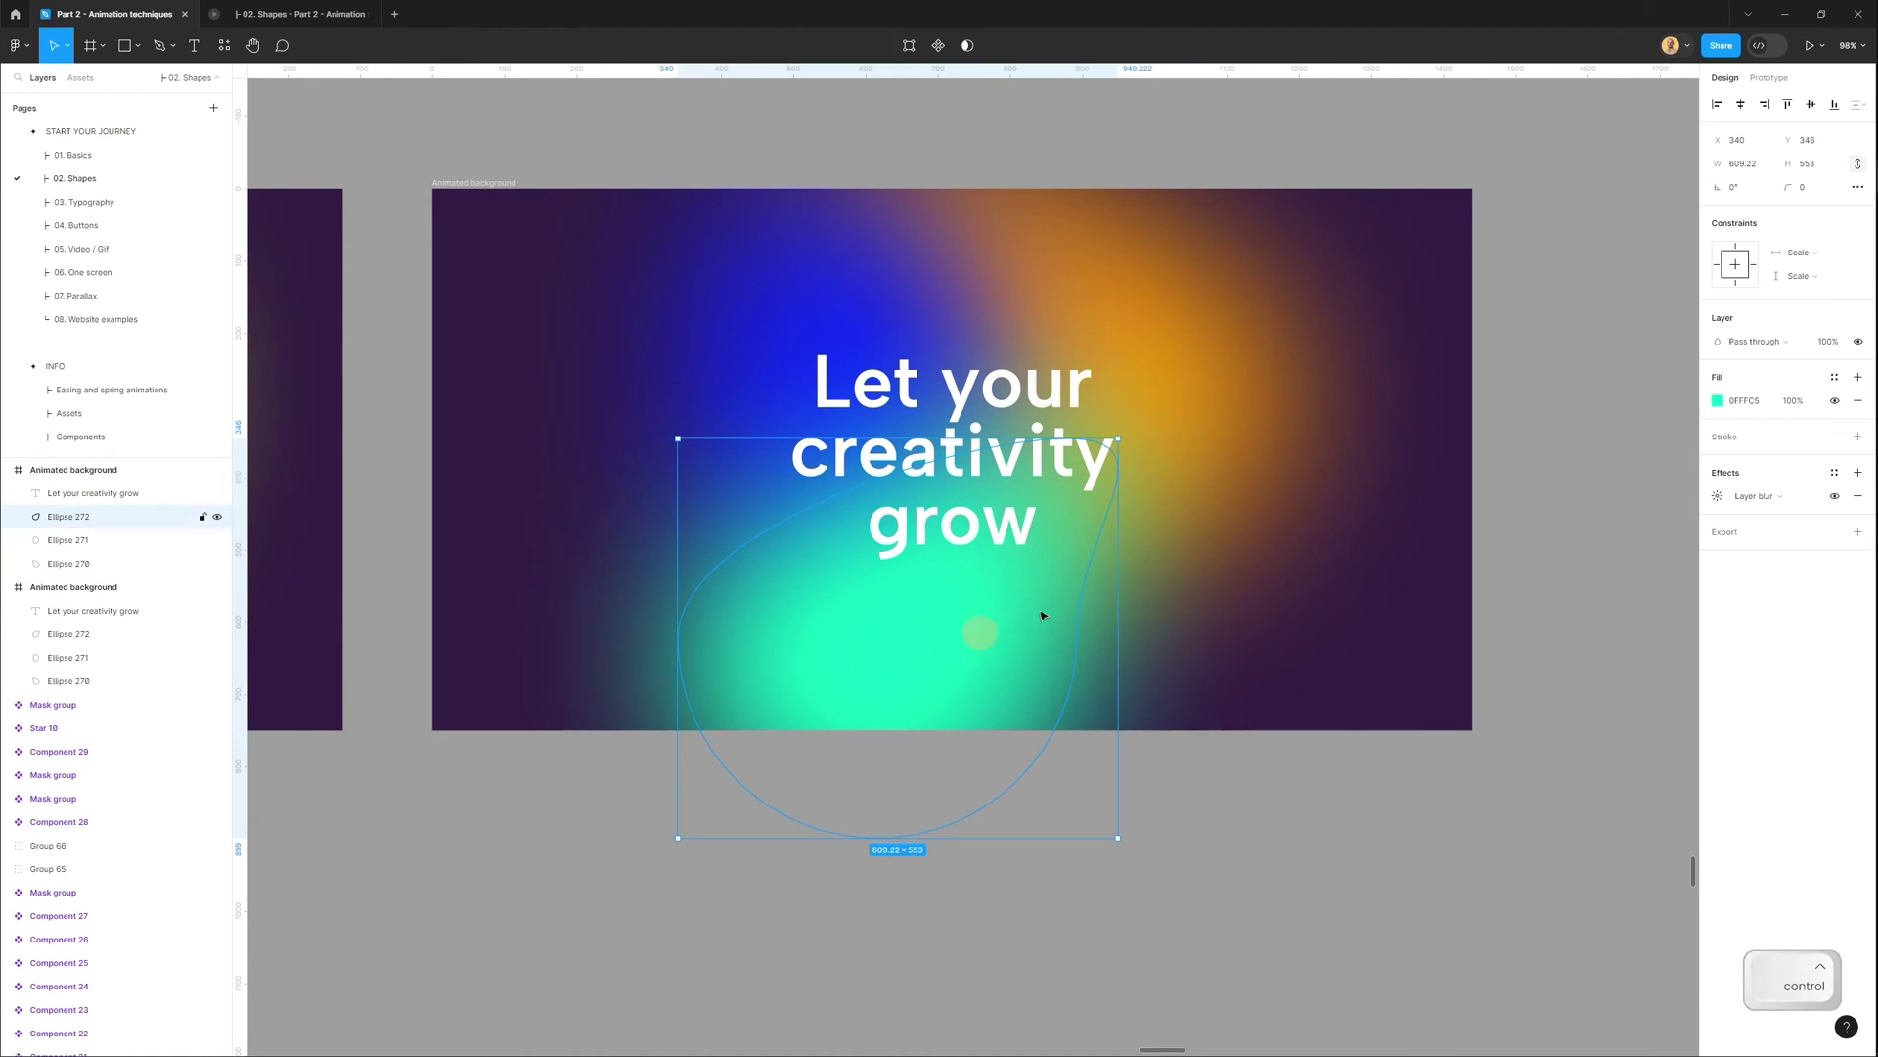
pyautogui.click(1717, 401)
pyautogui.moveTo(1586, 650); pyautogui.dragTo(1673, 643)
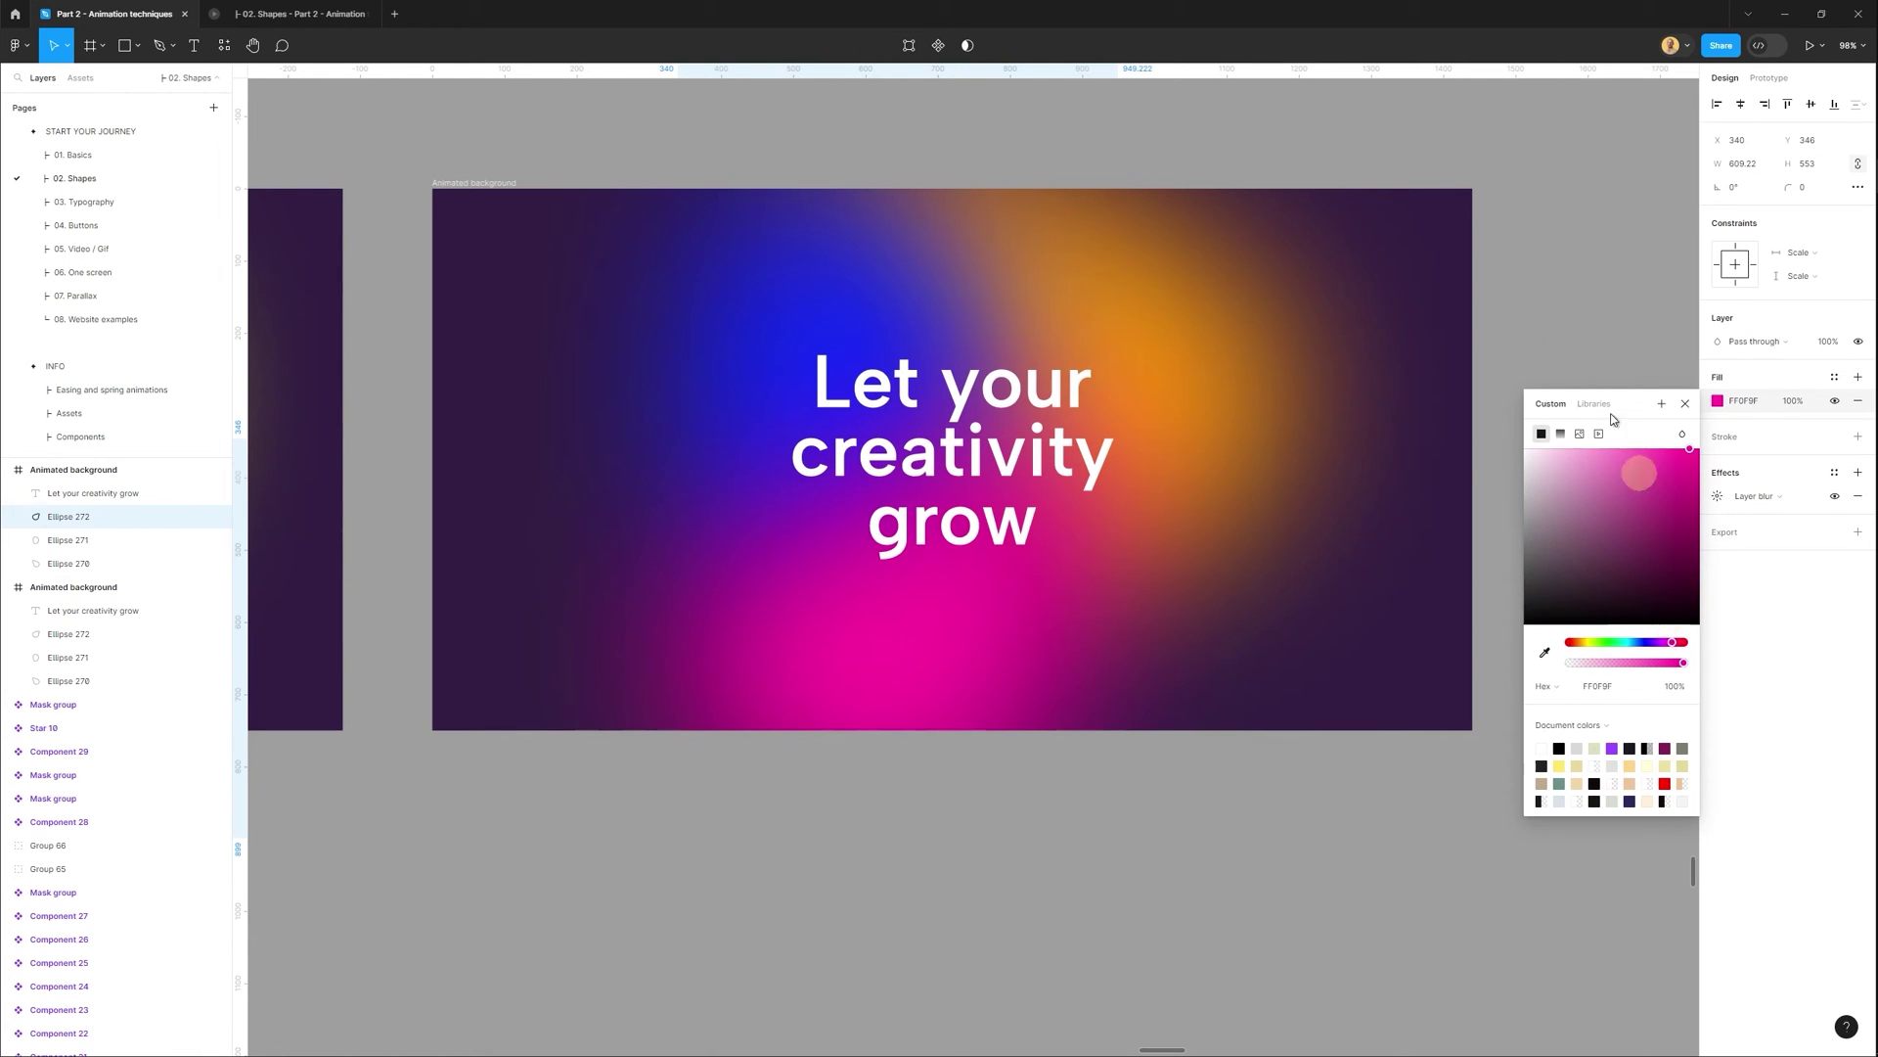
pyautogui.click(1546, 230)
pyautogui.scroll(-4, 1530, 349)
pyautogui.press('space')
pyautogui.moveTo(923, 445); pyautogui.dragTo(956, 449)
pyautogui.scroll(-1, 782, 391)
pyautogui.moveTo(489, 303); pyautogui.dragTo(716, 319)
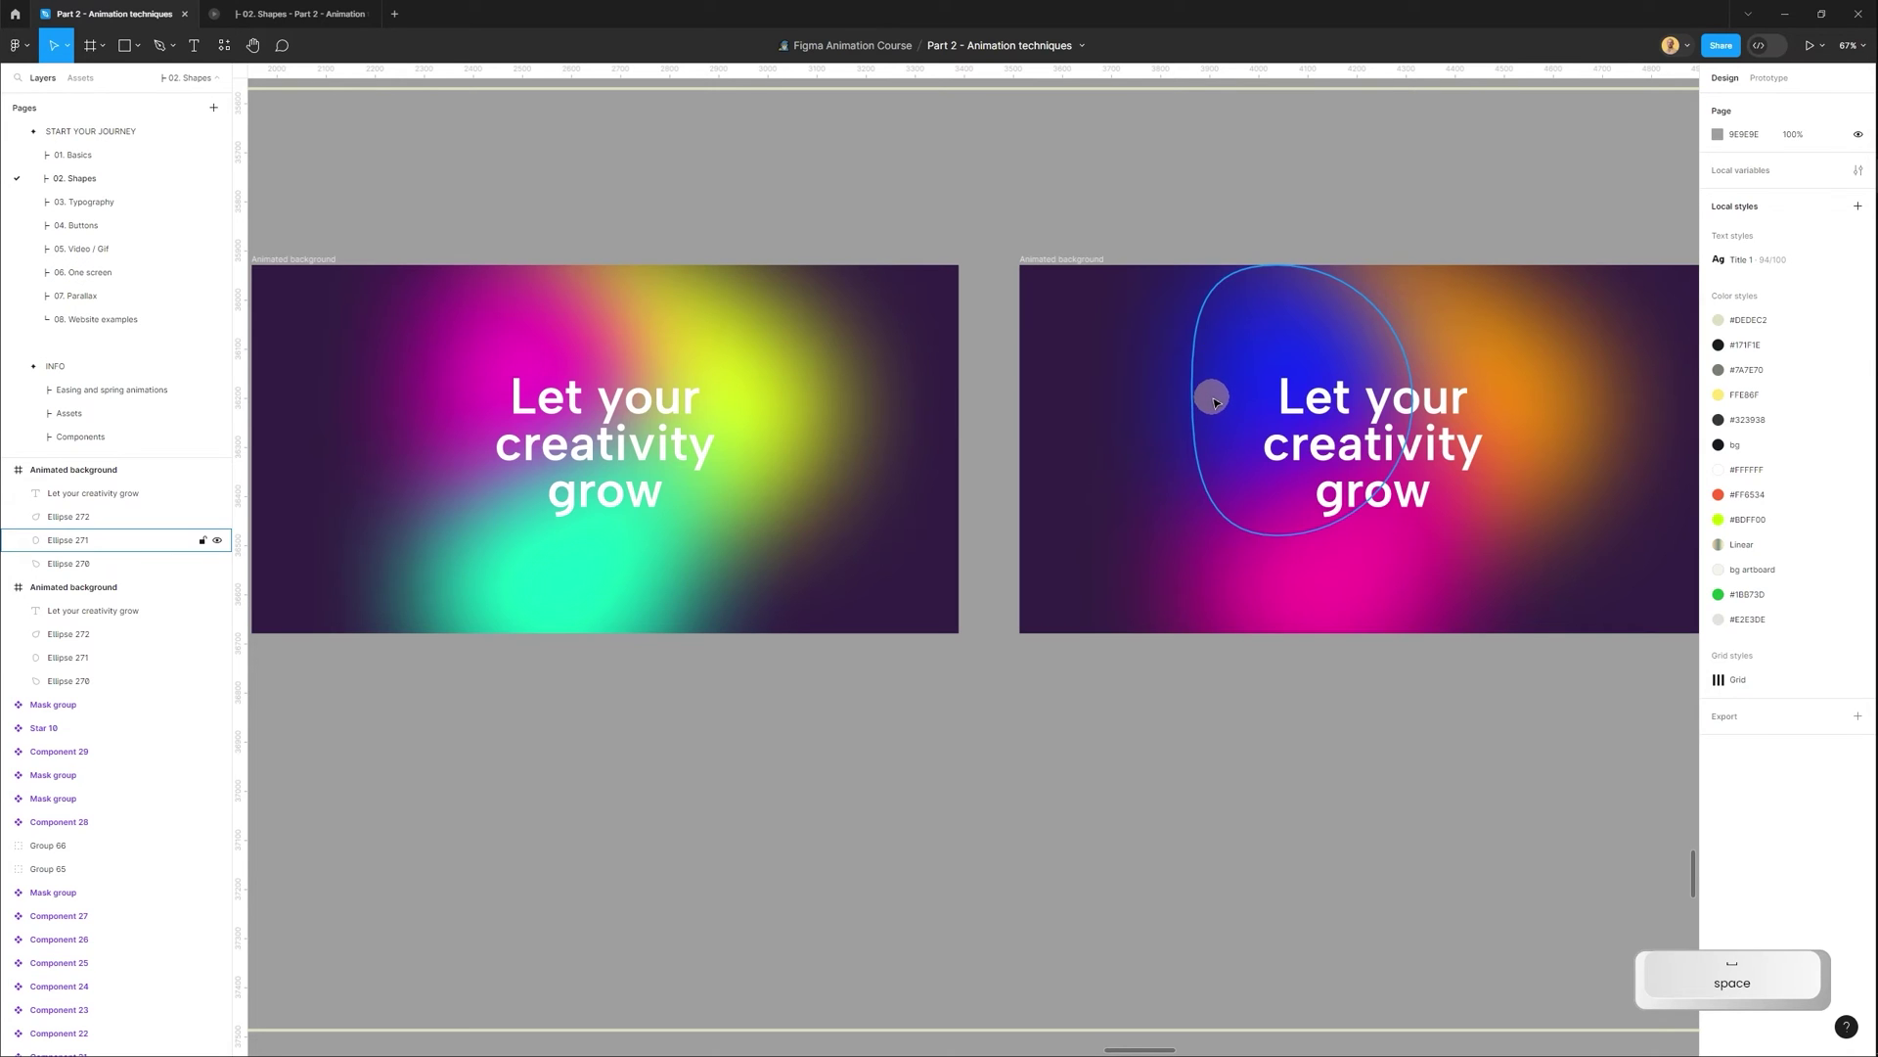
# Rotate the second frame's blue, pink and orange blobs -90°, a quarter turn clockwise.
pyautogui.click(1213, 396)
pyautogui.keyDown('shift'); pyautogui.click(1334, 600); pyautogui.keyUp('shift')
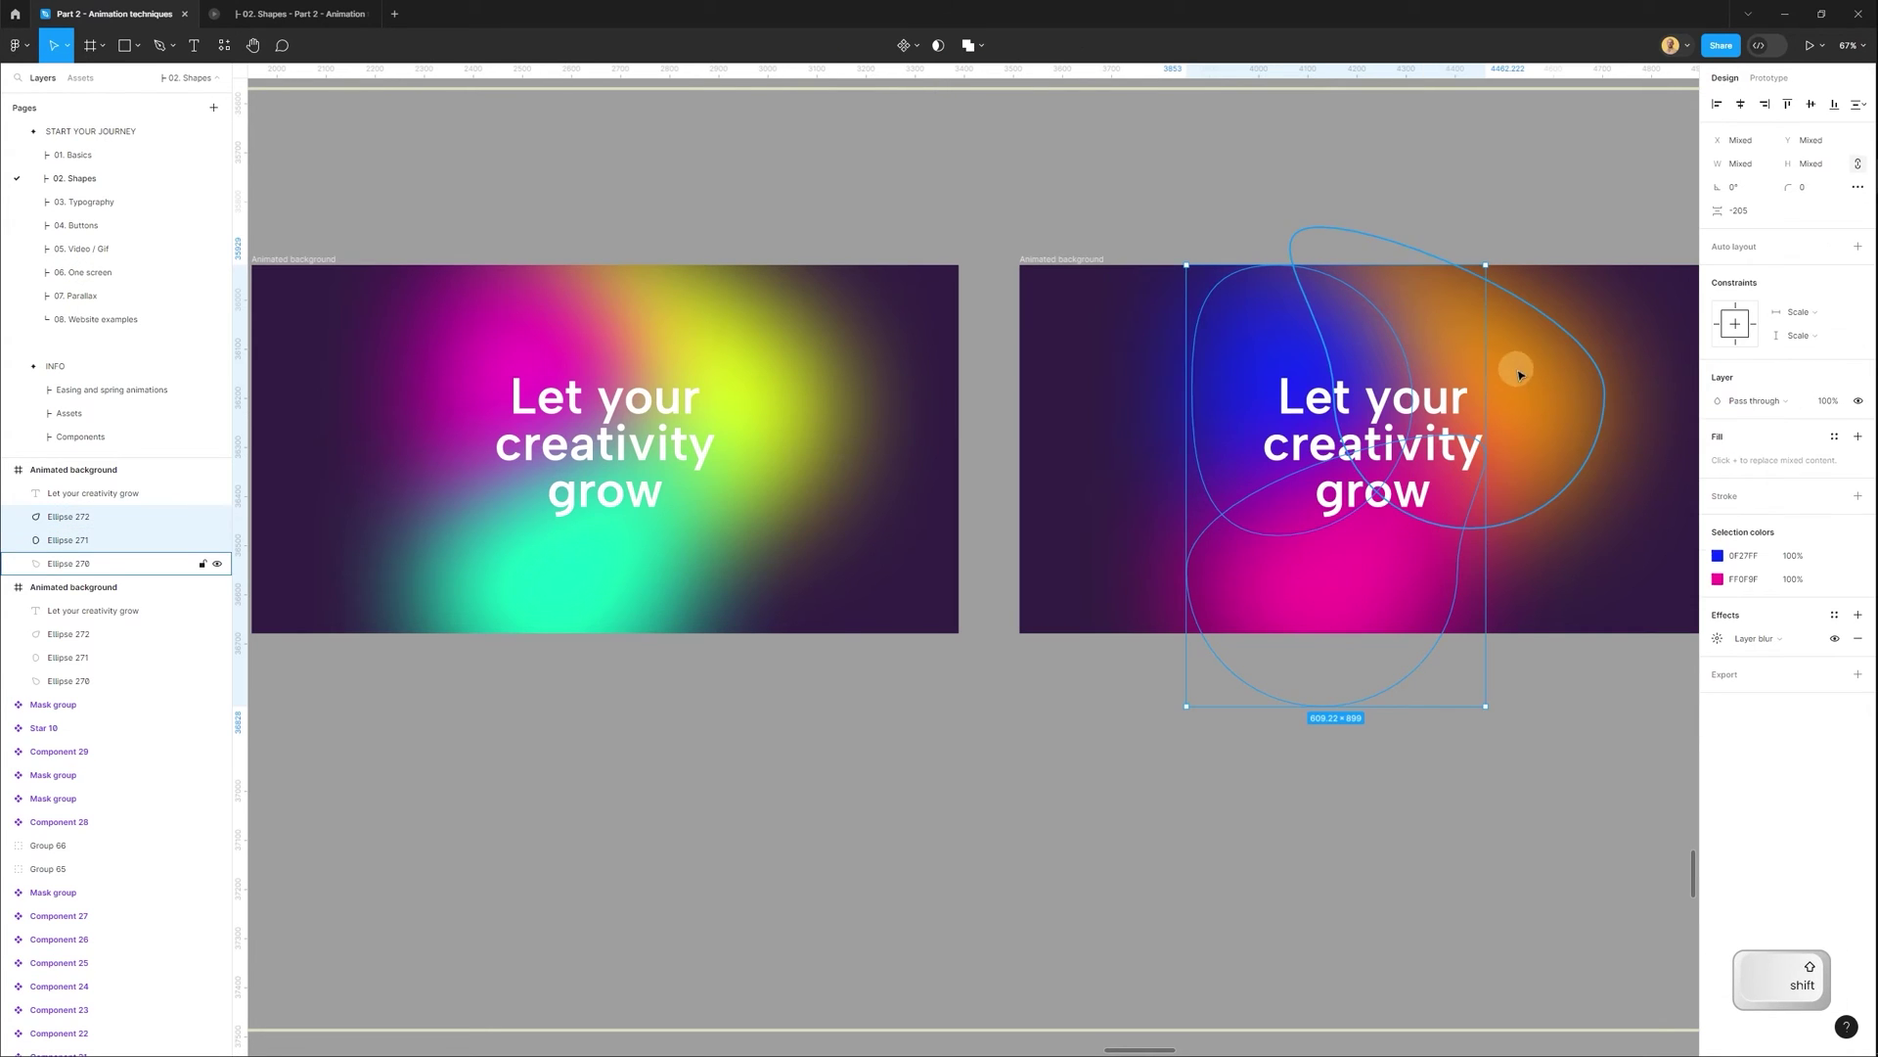
pyautogui.keyDown('shift'); pyautogui.click(1519, 375); pyautogui.keyUp('shift')
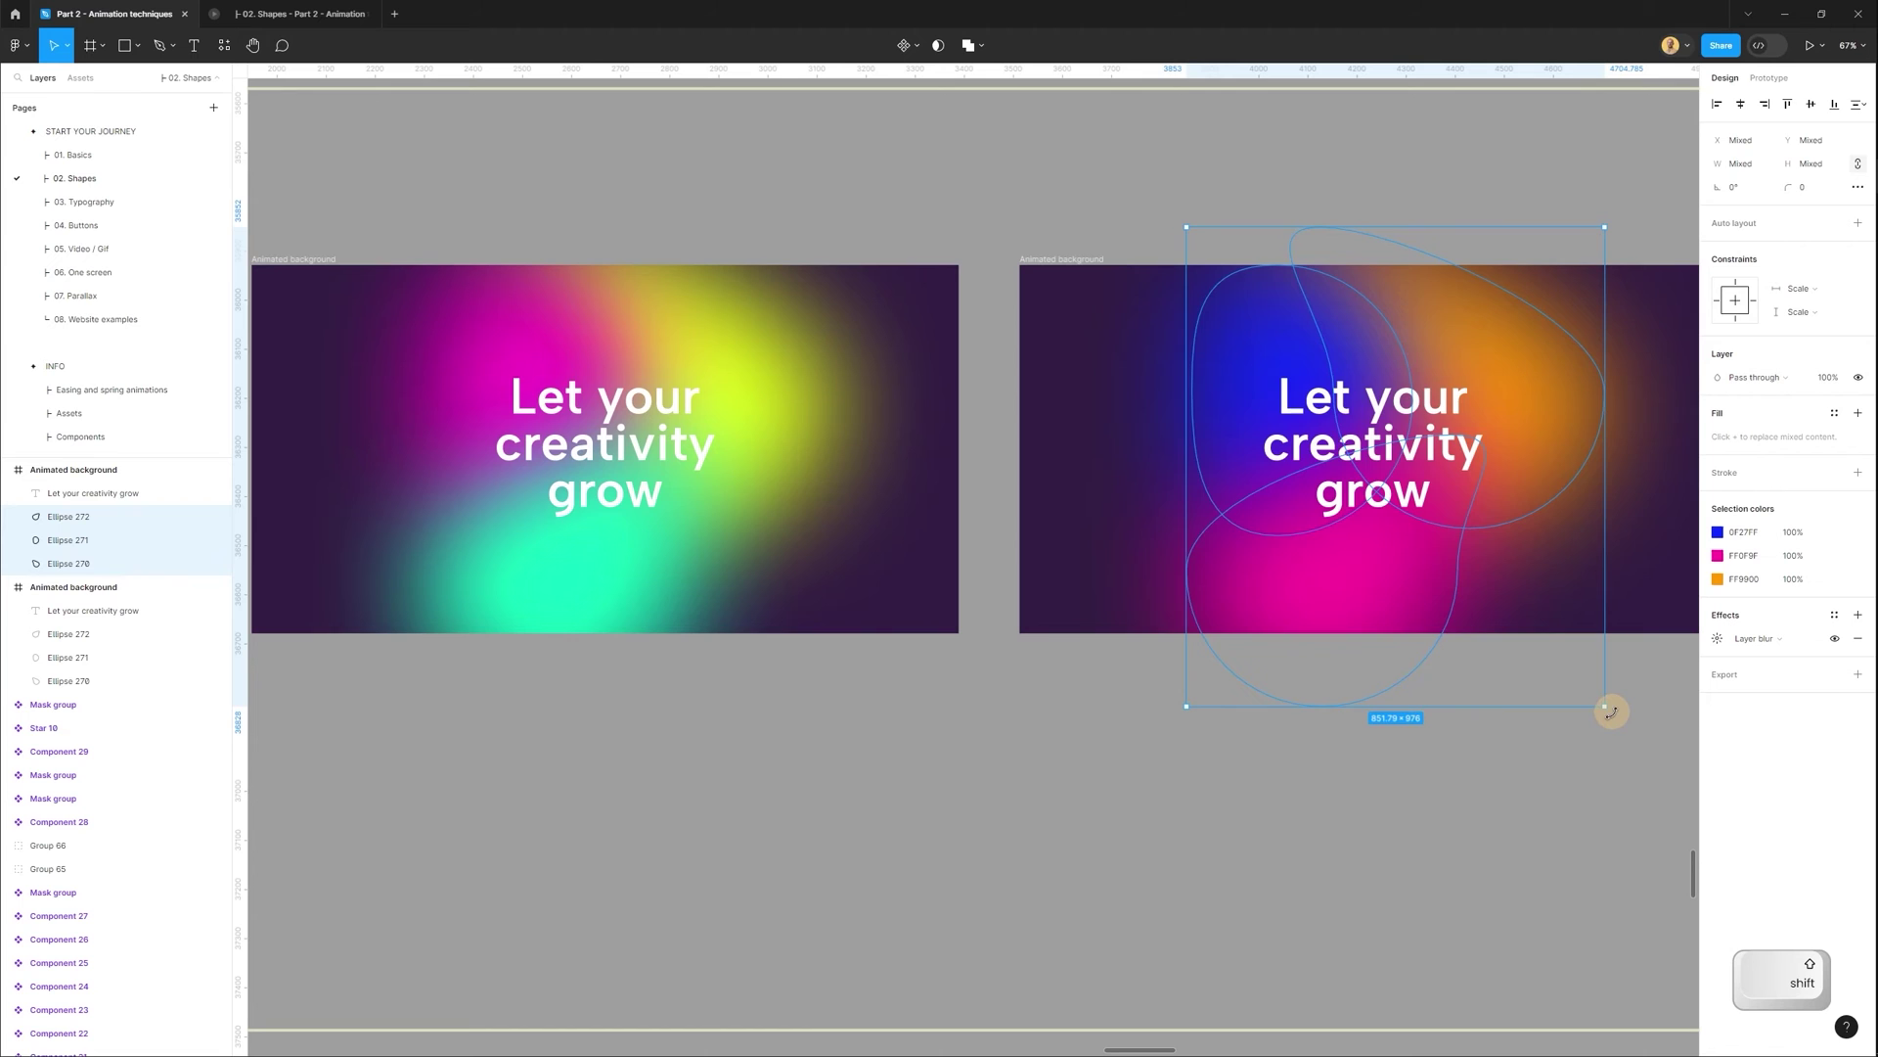
pyautogui.moveTo(1612, 711); pyautogui.dragTo(1288, 554)
pyautogui.click(872, 721)
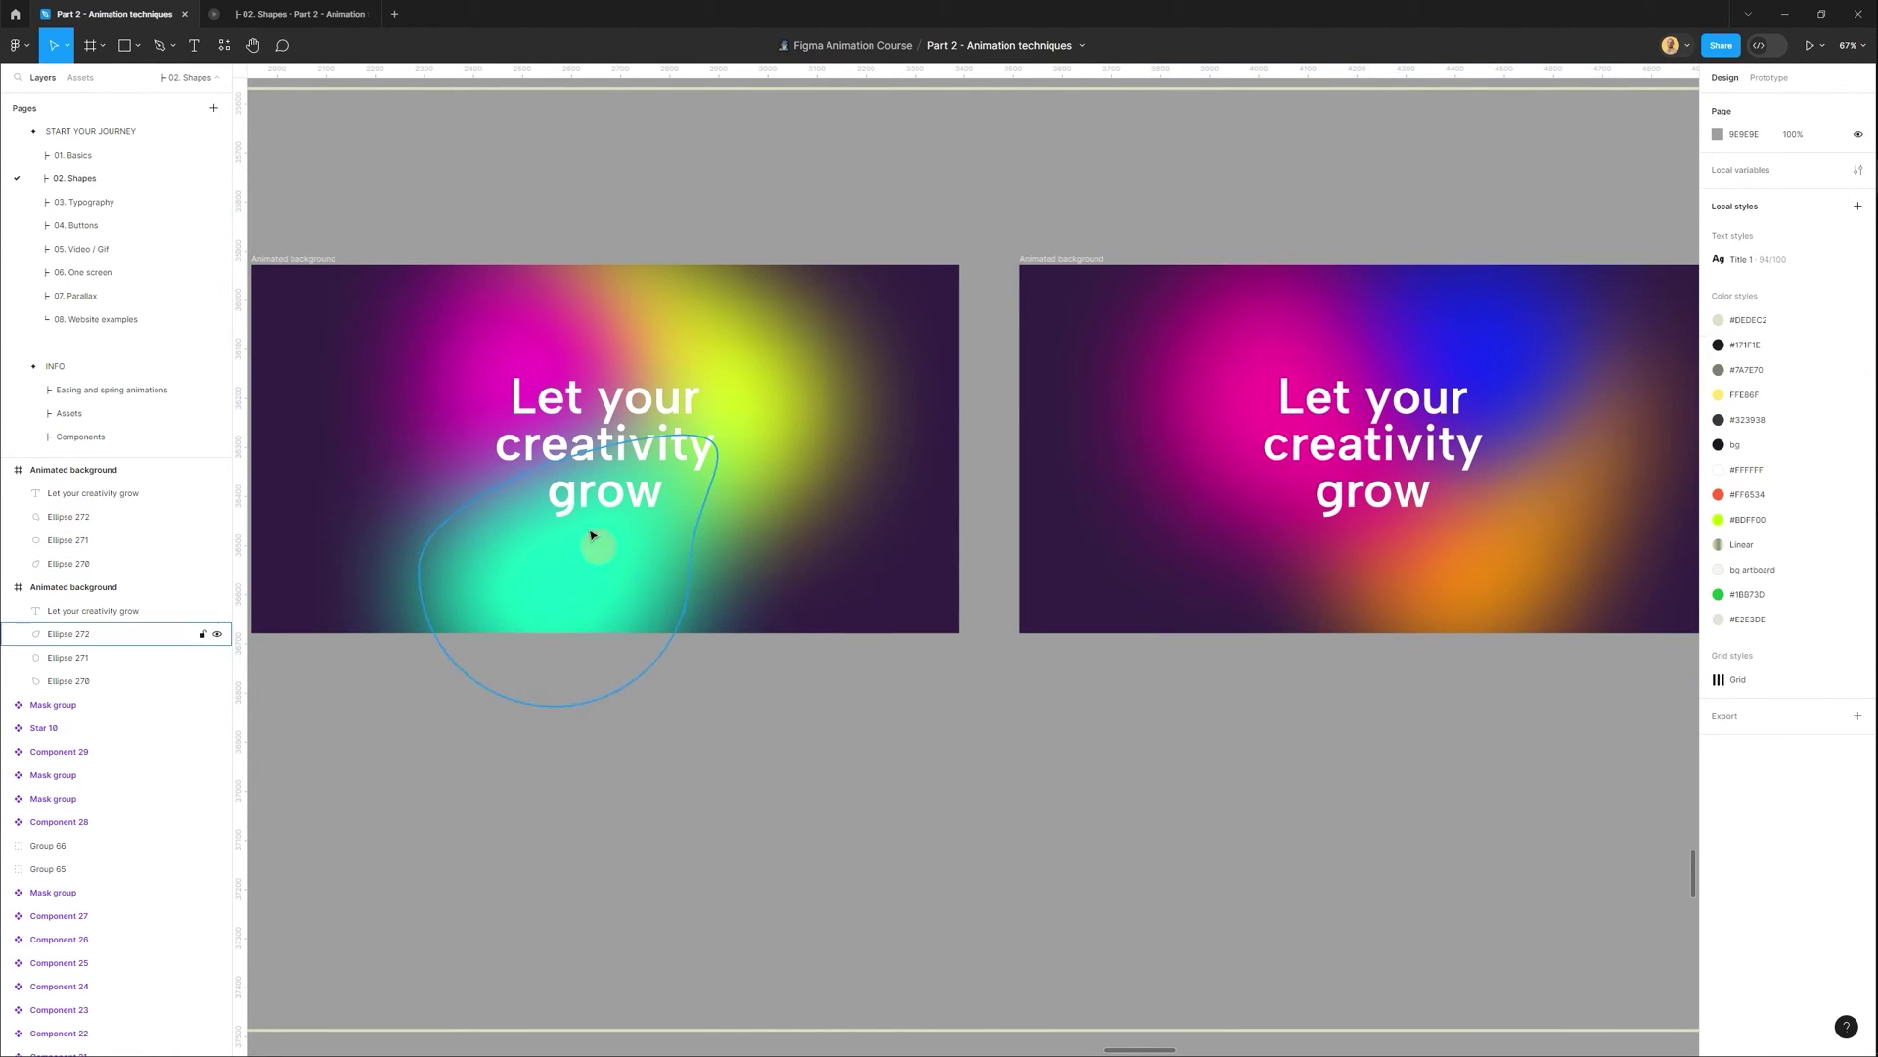
# Preview the left Animated background frame's morphing blob animation, then close the preview.
pyautogui.hscroll(-1, 411, 244)
pyautogui.click(348, 256)
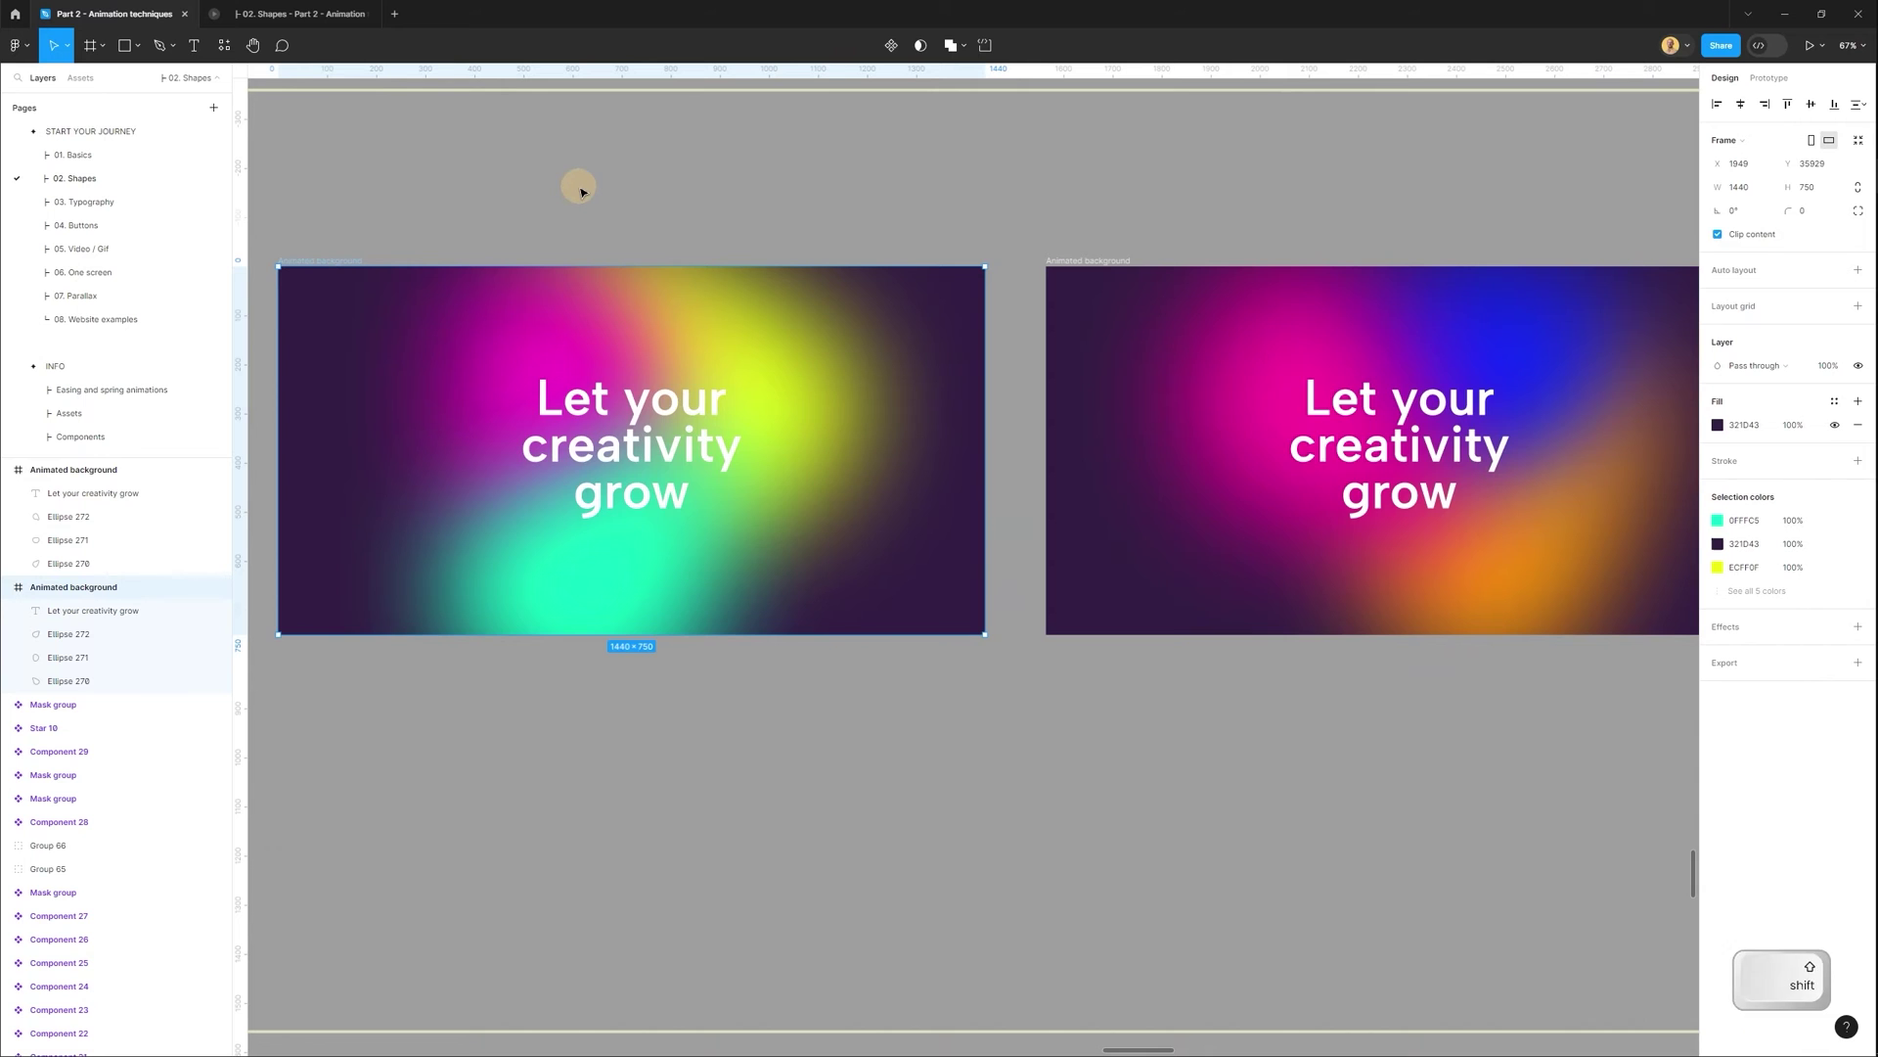
pyautogui.hotkey('shift', 'space')
pyautogui.moveTo(796, 139); pyautogui.dragTo(756, 132)
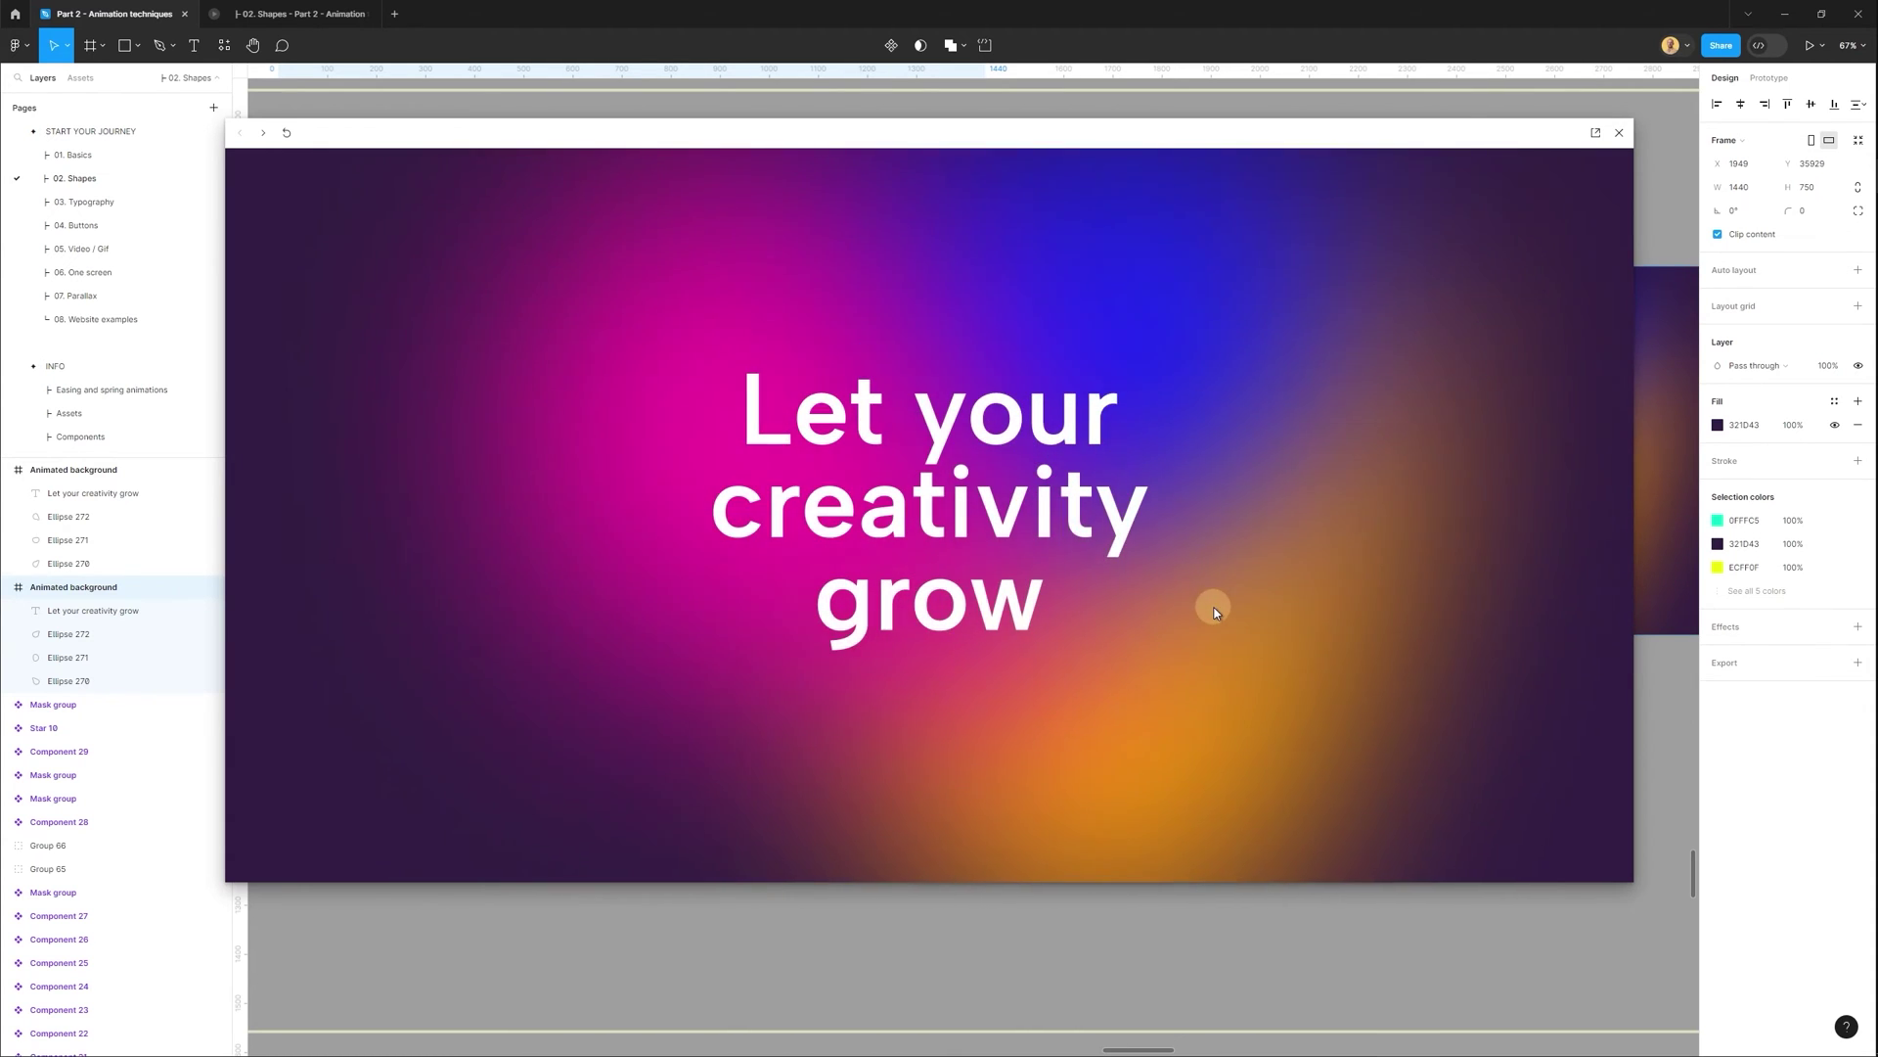
pyautogui.press('Escape')
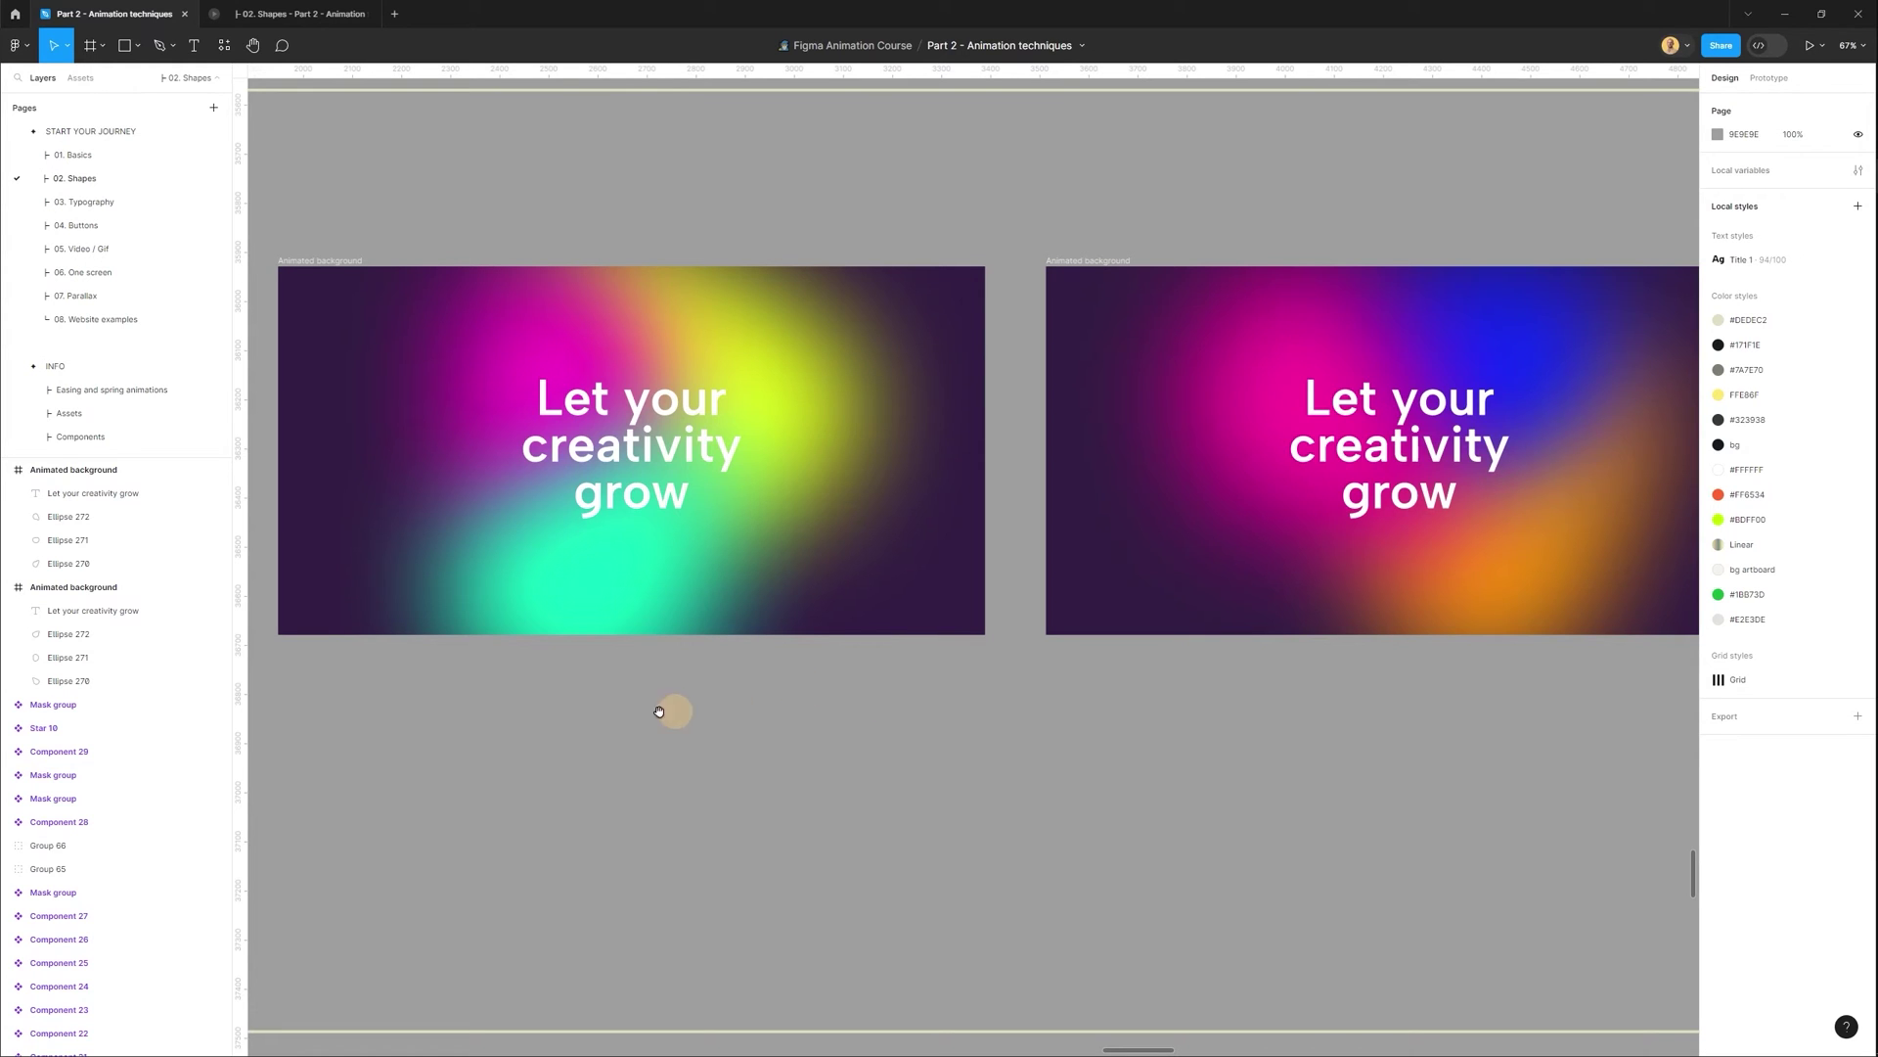
pyautogui.moveTo(626, 710); pyautogui.dragTo(809, 704)
pyautogui.moveTo(565, 709); pyautogui.dragTo(933, 708)
pyautogui.moveTo(713, 691); pyautogui.dragTo(955, 675)
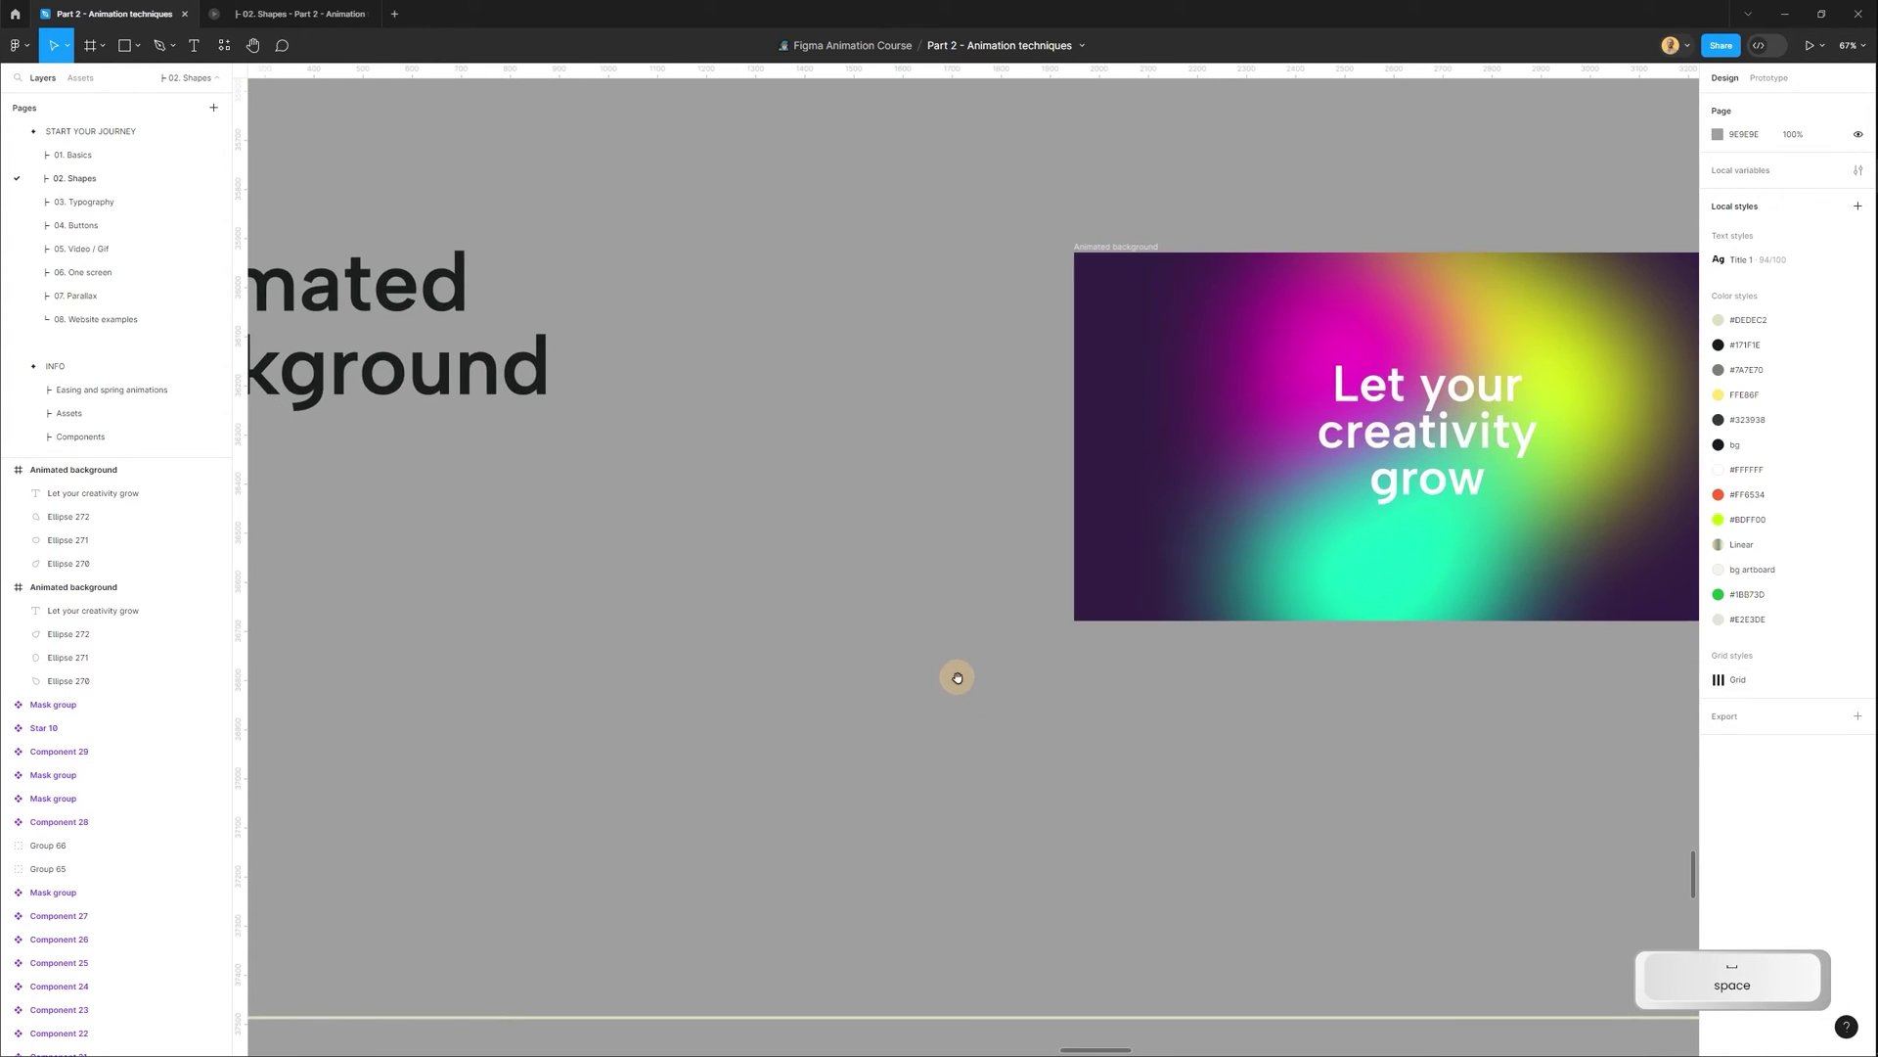
pyautogui.click(141, 48)
# Draw three round grey circles with the Ellipse tool beside the Animated background frame.
pyautogui.click(103, 131)
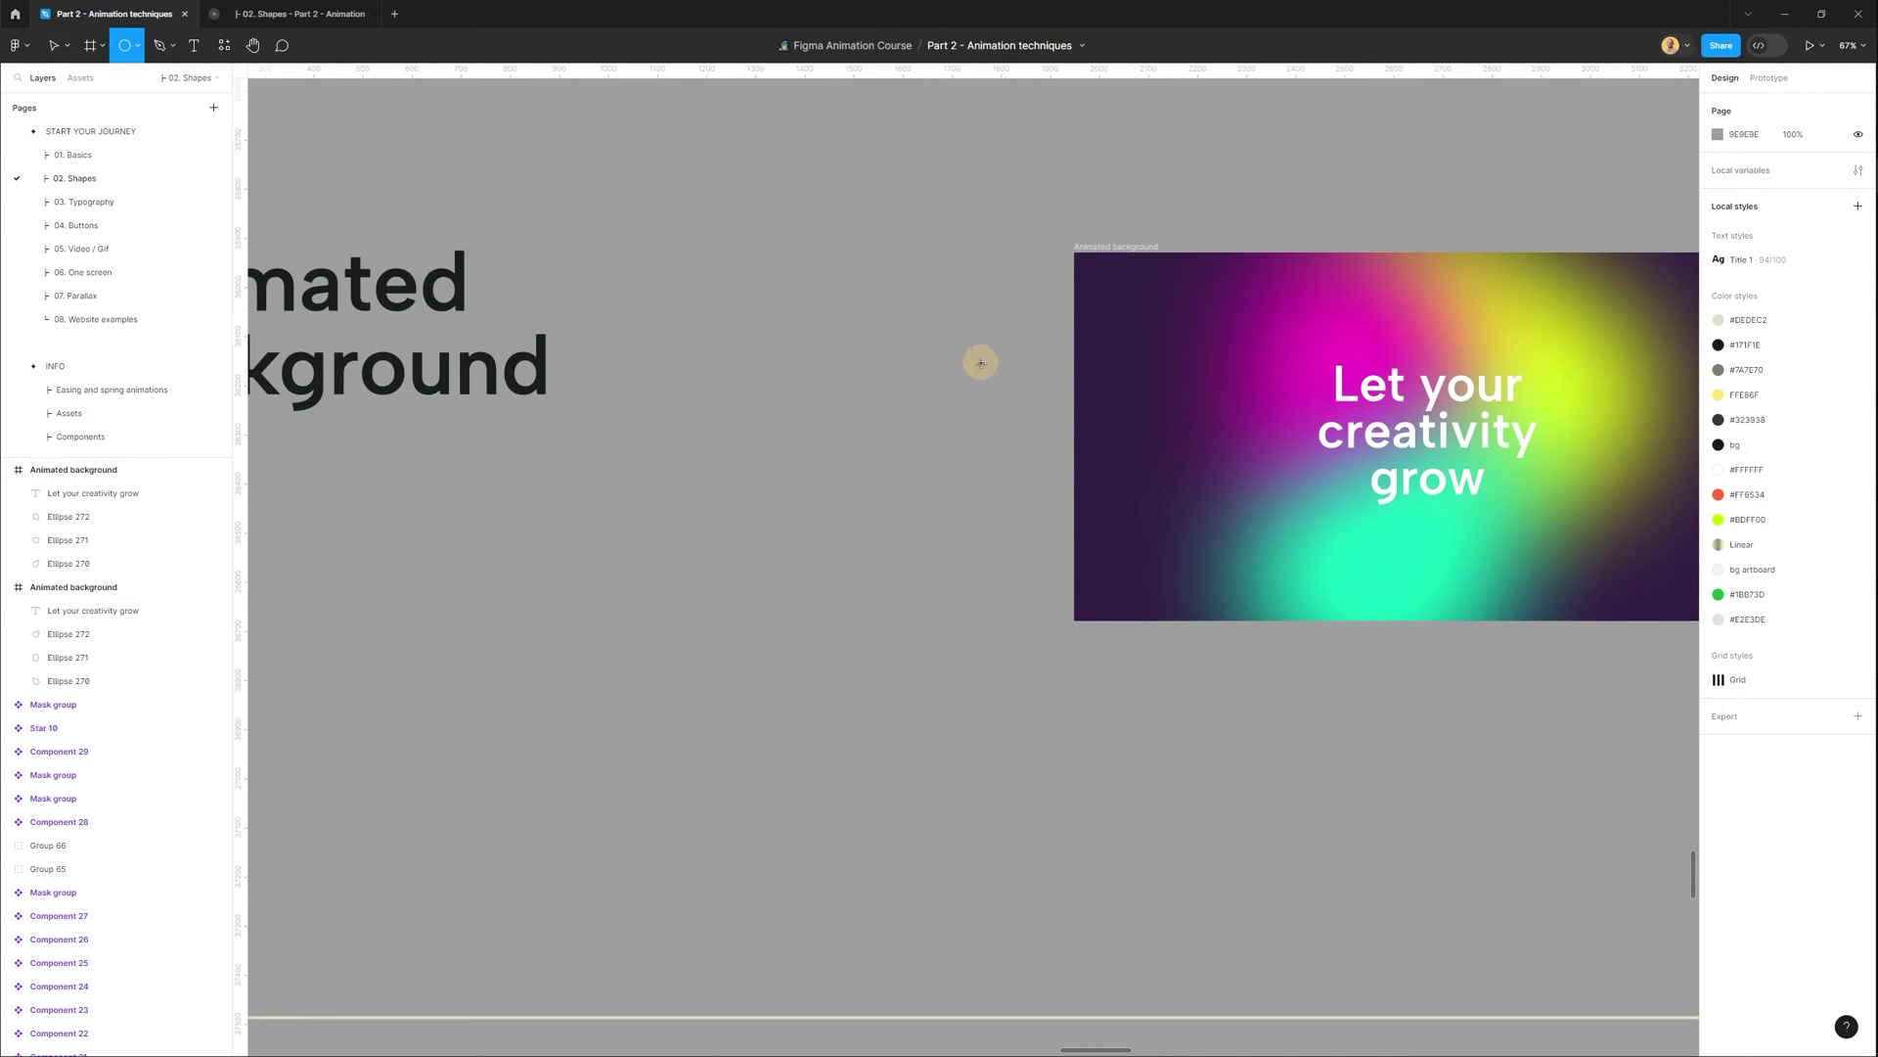
pyautogui.moveTo(885, 329)
pyautogui.mouseDown()
pyautogui.moveTo(938, 370)
pyautogui.moveTo(915, 361)
pyautogui.mouseUp()
pyautogui.press('o')
pyautogui.moveTo(656, 361); pyautogui.dragTo(727, 432)
pyautogui.press('o')
pyautogui.moveTo(701, 251)
pyautogui.mouseDown()
pyautogui.moveTo(947, 532)
pyautogui.moveTo(617, 602)
pyautogui.mouseUp()
# Duplicate the circles and resize the copies into a mix of large and small sizes.
pyautogui.moveTo(609, 614); pyautogui.dragTo(744, 557)
pyautogui.moveTo(745, 557); pyautogui.dragTo(925, 257)
pyautogui.moveTo(933, 241); pyautogui.dragTo(872, 252)
pyautogui.click(797, 323)
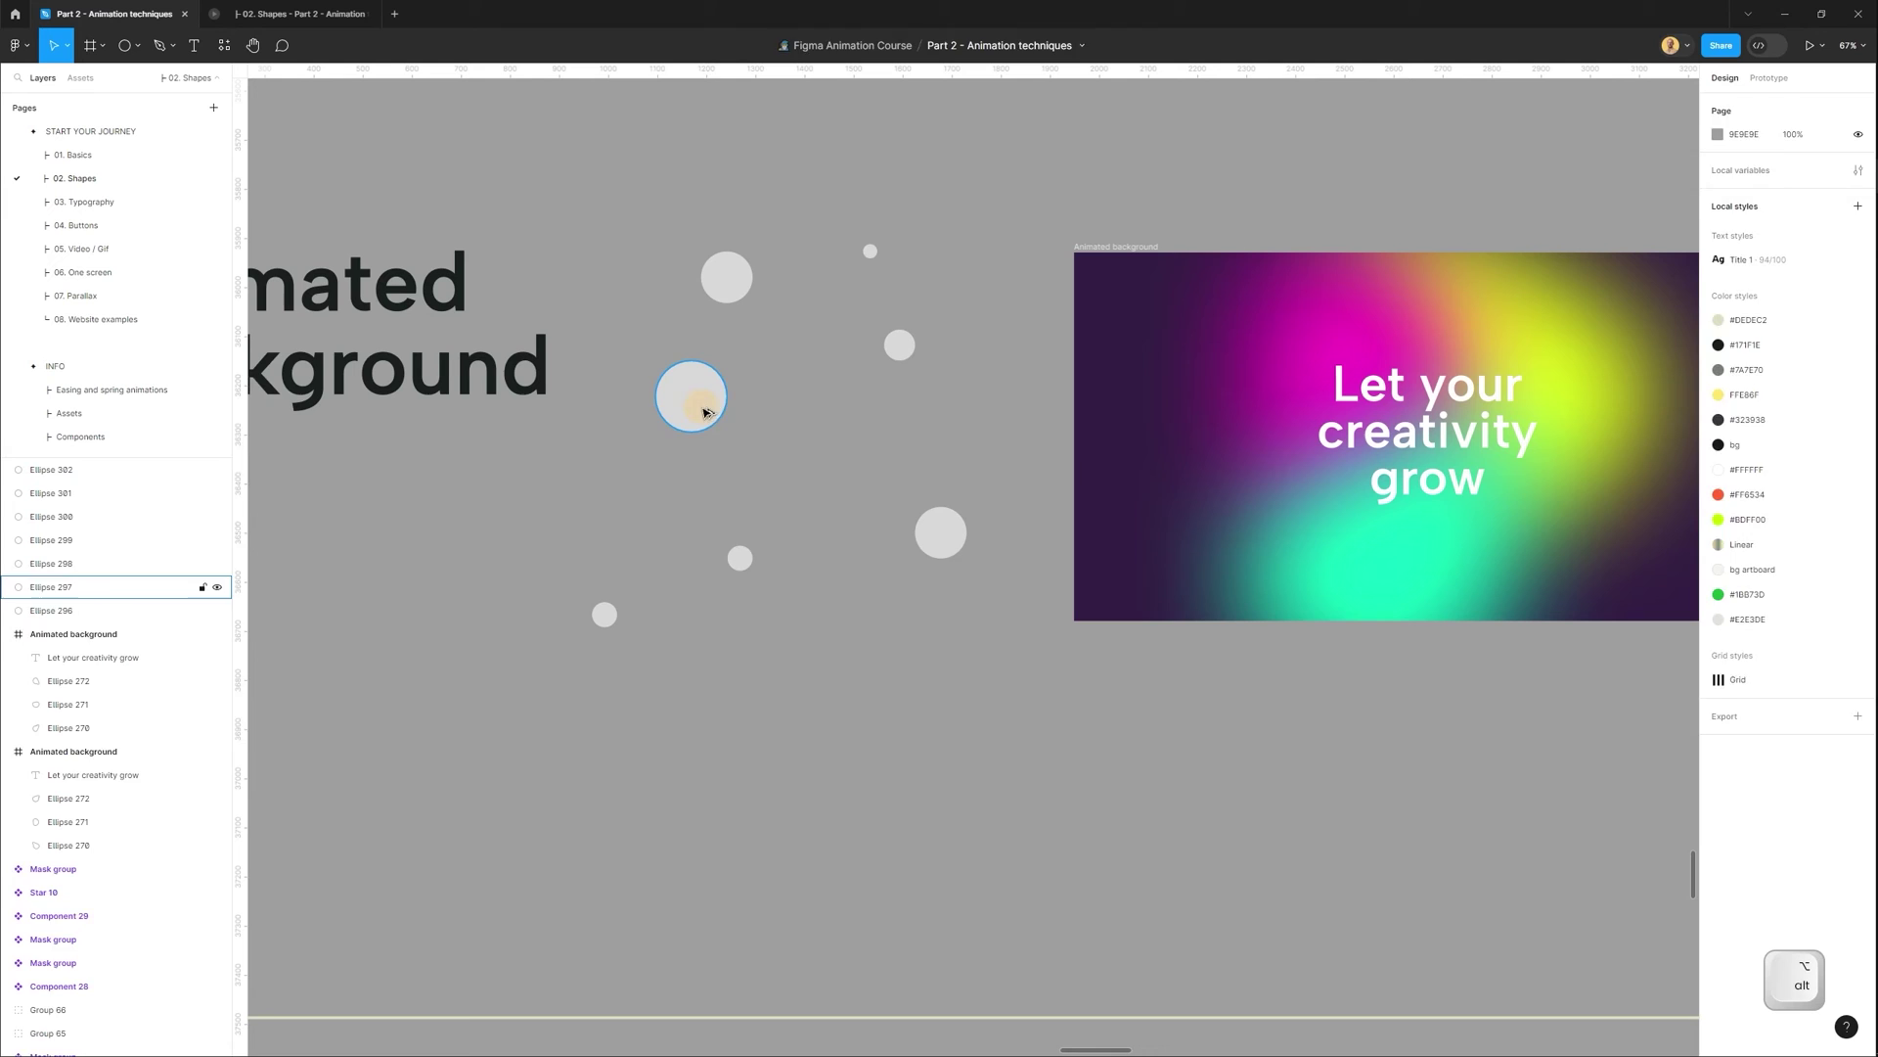
pyautogui.moveTo(704, 411); pyautogui.dragTo(1003, 561)
pyautogui.moveTo(936, 654); pyautogui.dragTo(707, 731)
pyautogui.moveTo(775, 785); pyautogui.dragTo(742, 751)
pyautogui.click(634, 627)
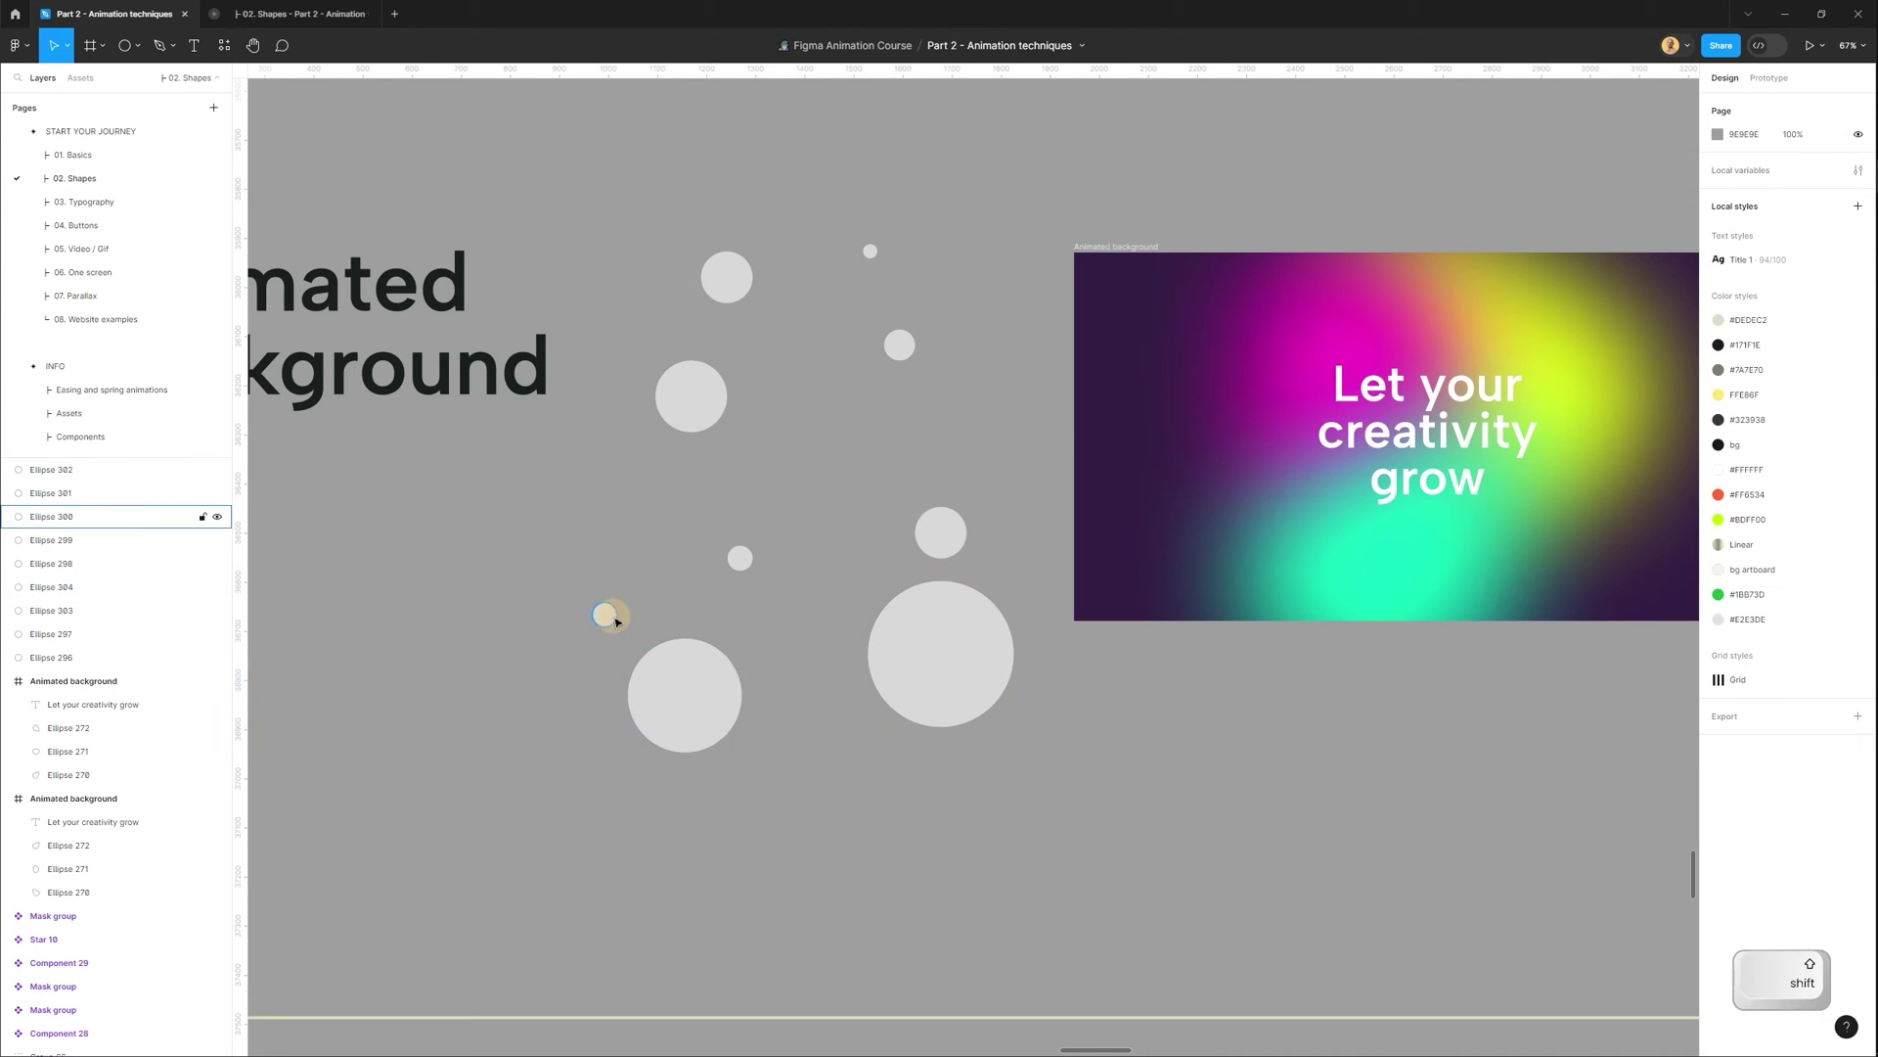
pyautogui.moveTo(609, 616); pyautogui.dragTo(842, 450)
pyautogui.moveTo(820, 285); pyautogui.dragTo(898, 420)
pyautogui.moveTo(948, 389); pyautogui.dragTo(742, 345)
# Place more circle copies down the column to make a tall scattered arrangement.
pyautogui.moveTo(779, 538); pyautogui.dragTo(1003, 284)
pyautogui.moveTo(1029, 672); pyautogui.dragTo(799, 254)
pyautogui.moveTo(817, 441); pyautogui.dragTo(791, 316)
pyautogui.moveTo(755, 402); pyautogui.dragTo(926, 853)
pyautogui.click(978, 788)
pyautogui.moveTo(1005, 542); pyautogui.dragTo(764, 938)
pyautogui.click(1140, 871)
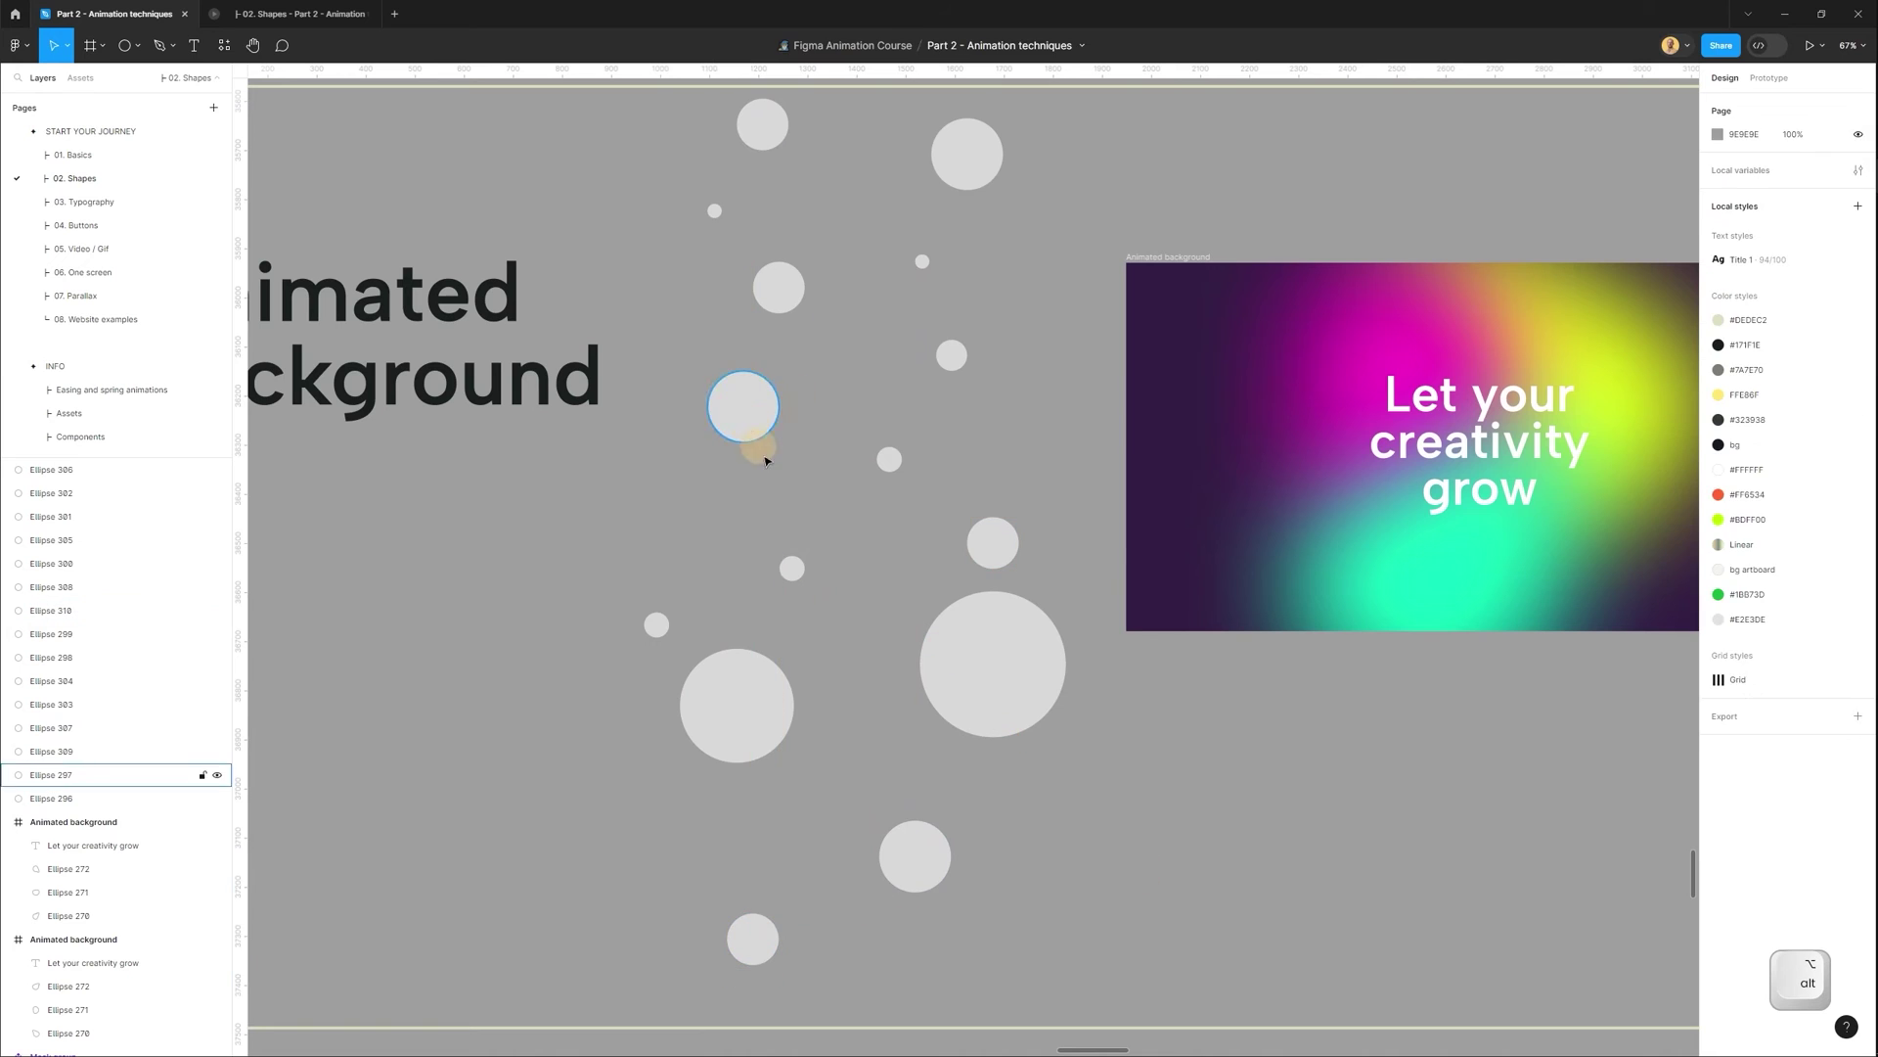
pyautogui.moveTo(794, 571); pyautogui.dragTo(697, 341)
pyautogui.moveTo(717, 210); pyautogui.dragTo(723, 835)
# Select the whole circle column and group it as Group 73 (859 × 1764).
pyautogui.click(869, 754)
pyautogui.moveTo(875, 744); pyautogui.dragTo(1032, 120)
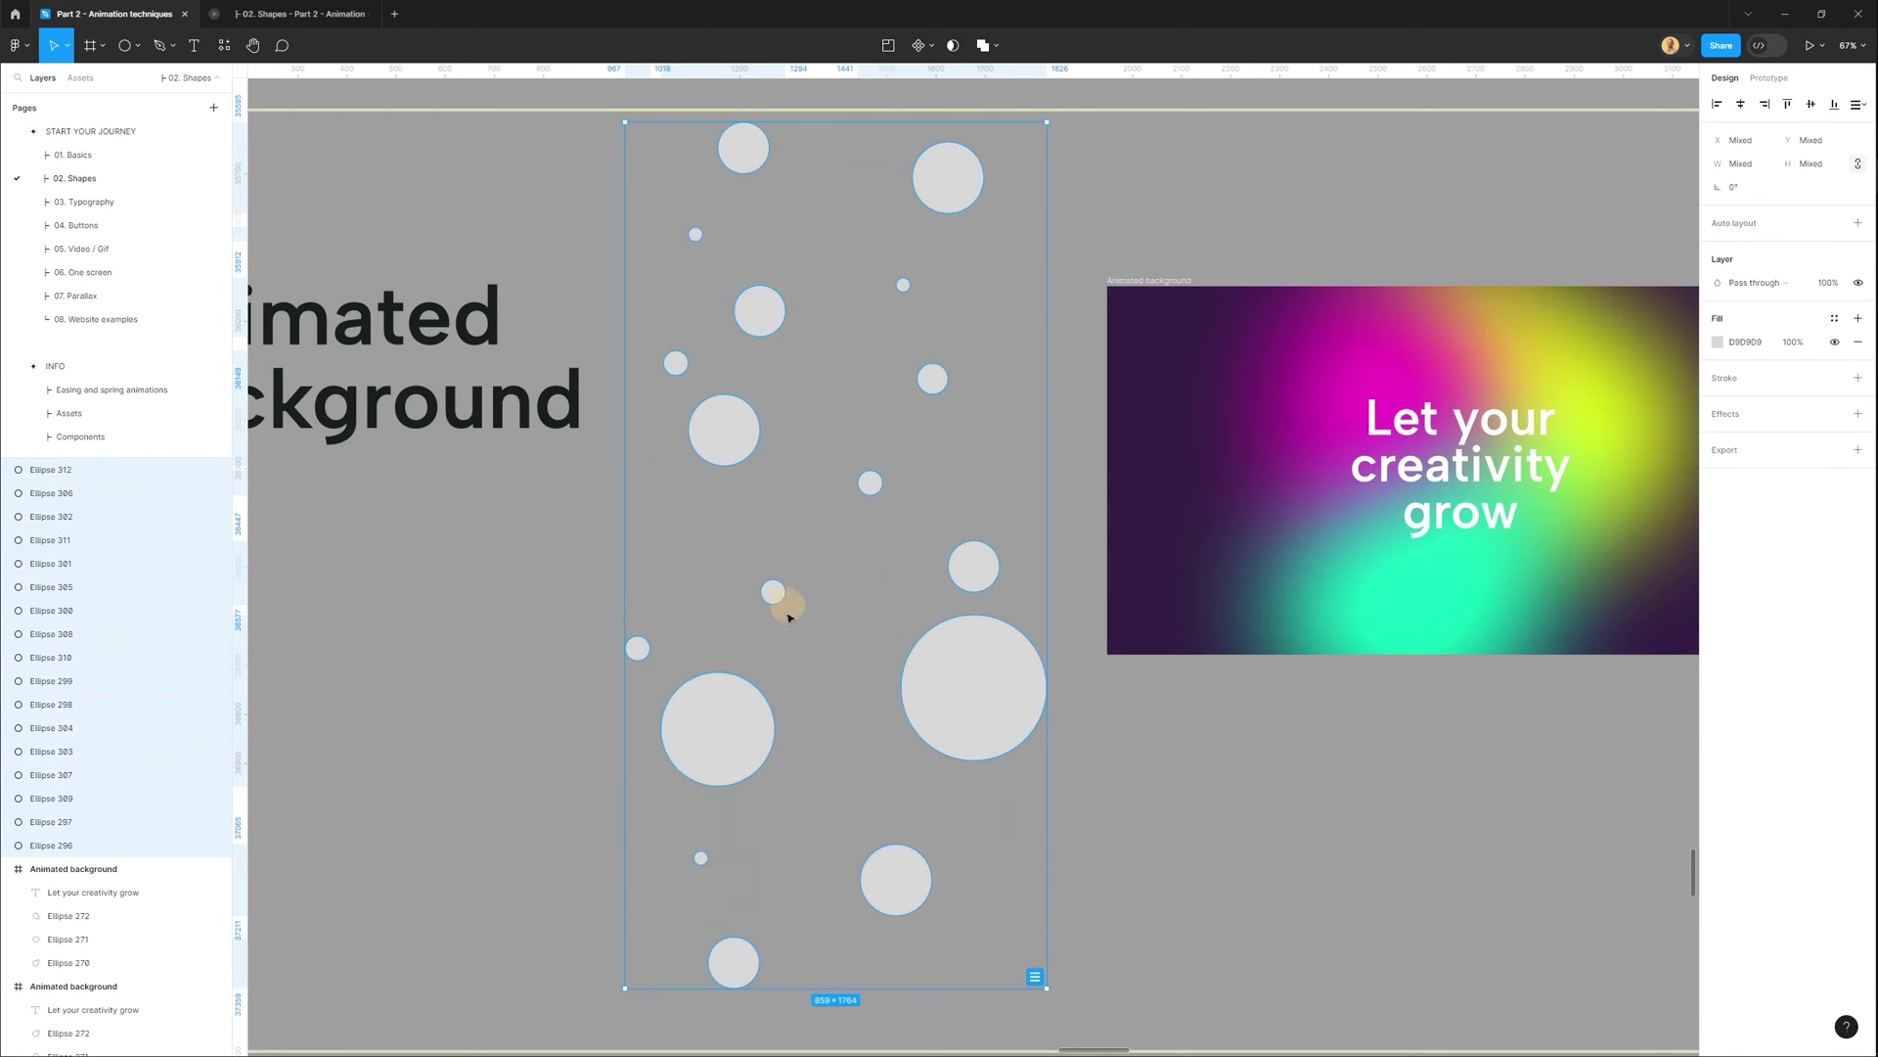
pyautogui.hotkey('ctrl', 'g')
# Drag Group 73 up into the Animated background frame over the gradient, then deep-select its large circle.
pyautogui.hscroll(3, 805, 634)
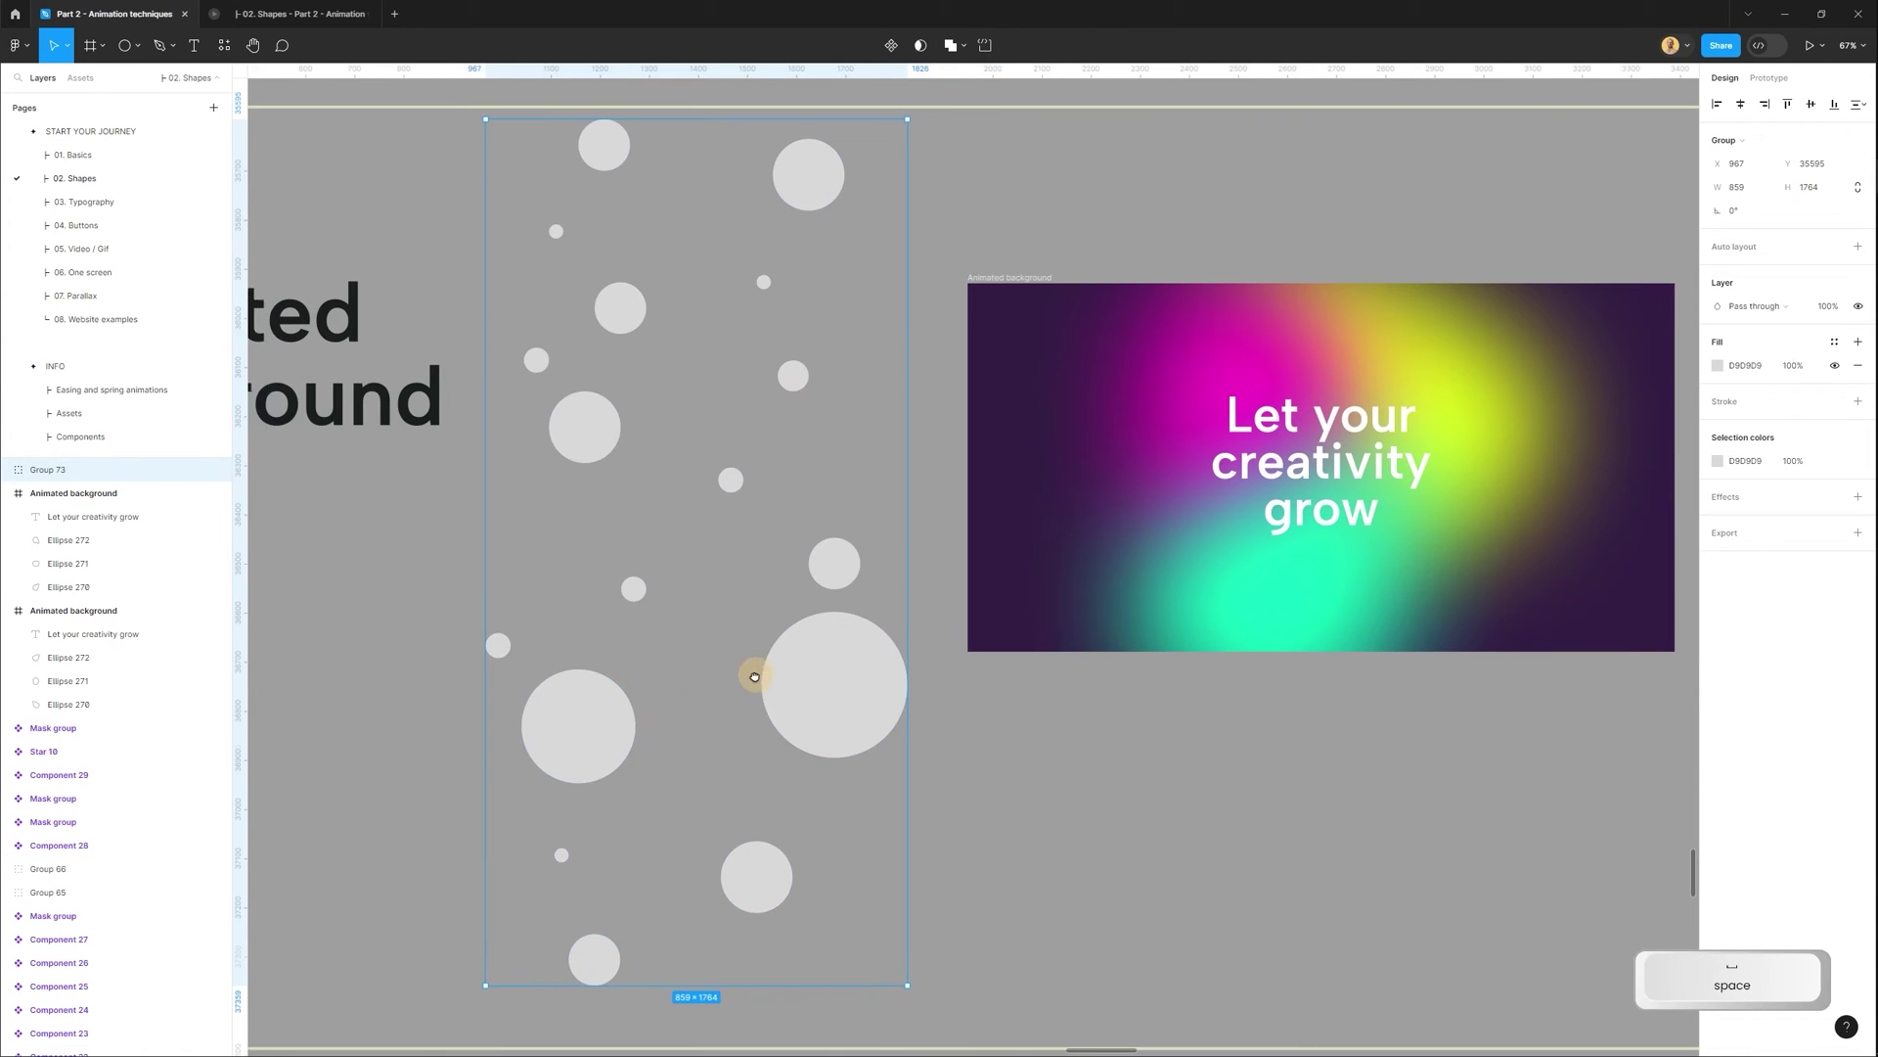
pyautogui.moveTo(545, 708); pyautogui.dragTo(1151, 688)
pyautogui.moveTo(1200, 612); pyautogui.dragTo(734, 654)
pyautogui.scroll(2, 763, 660)
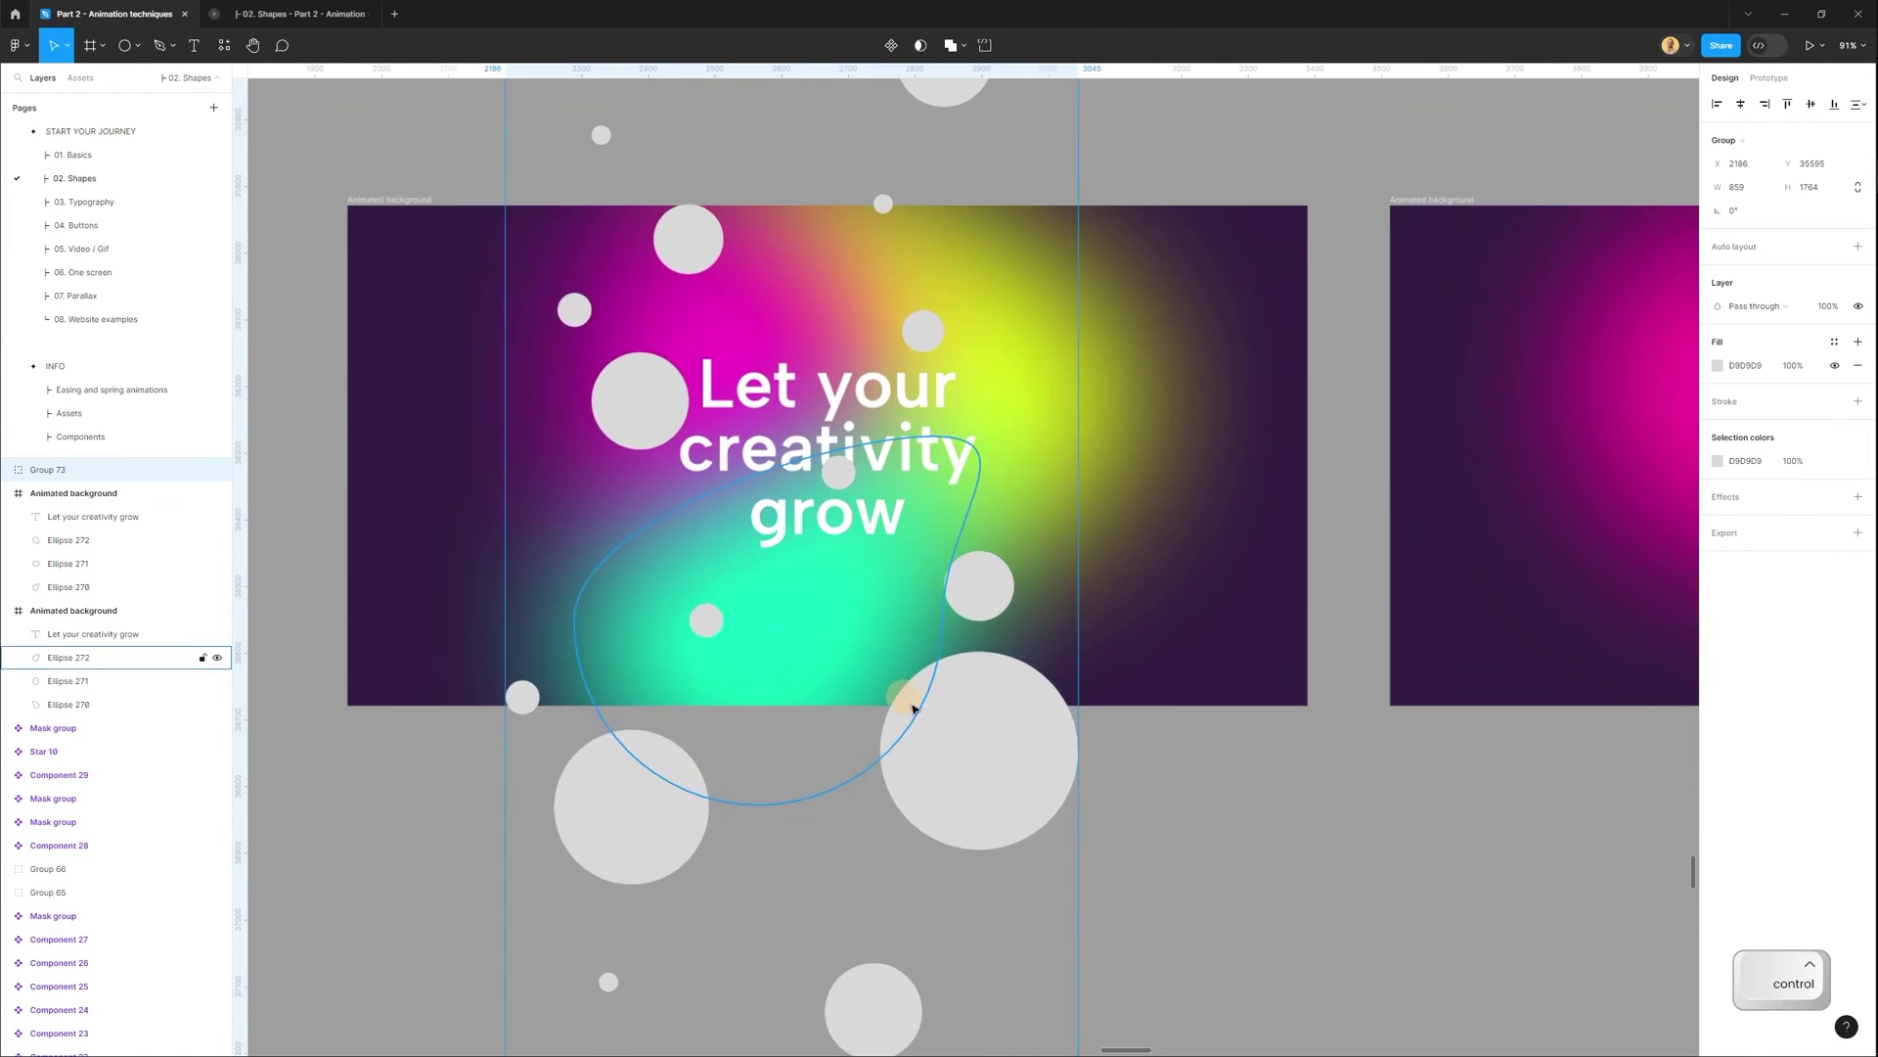
pyautogui.moveTo(956, 757); pyautogui.dragTo(1027, 537)
pyautogui.scroll(2, 1010, 633)
pyautogui.click(1249, 910)
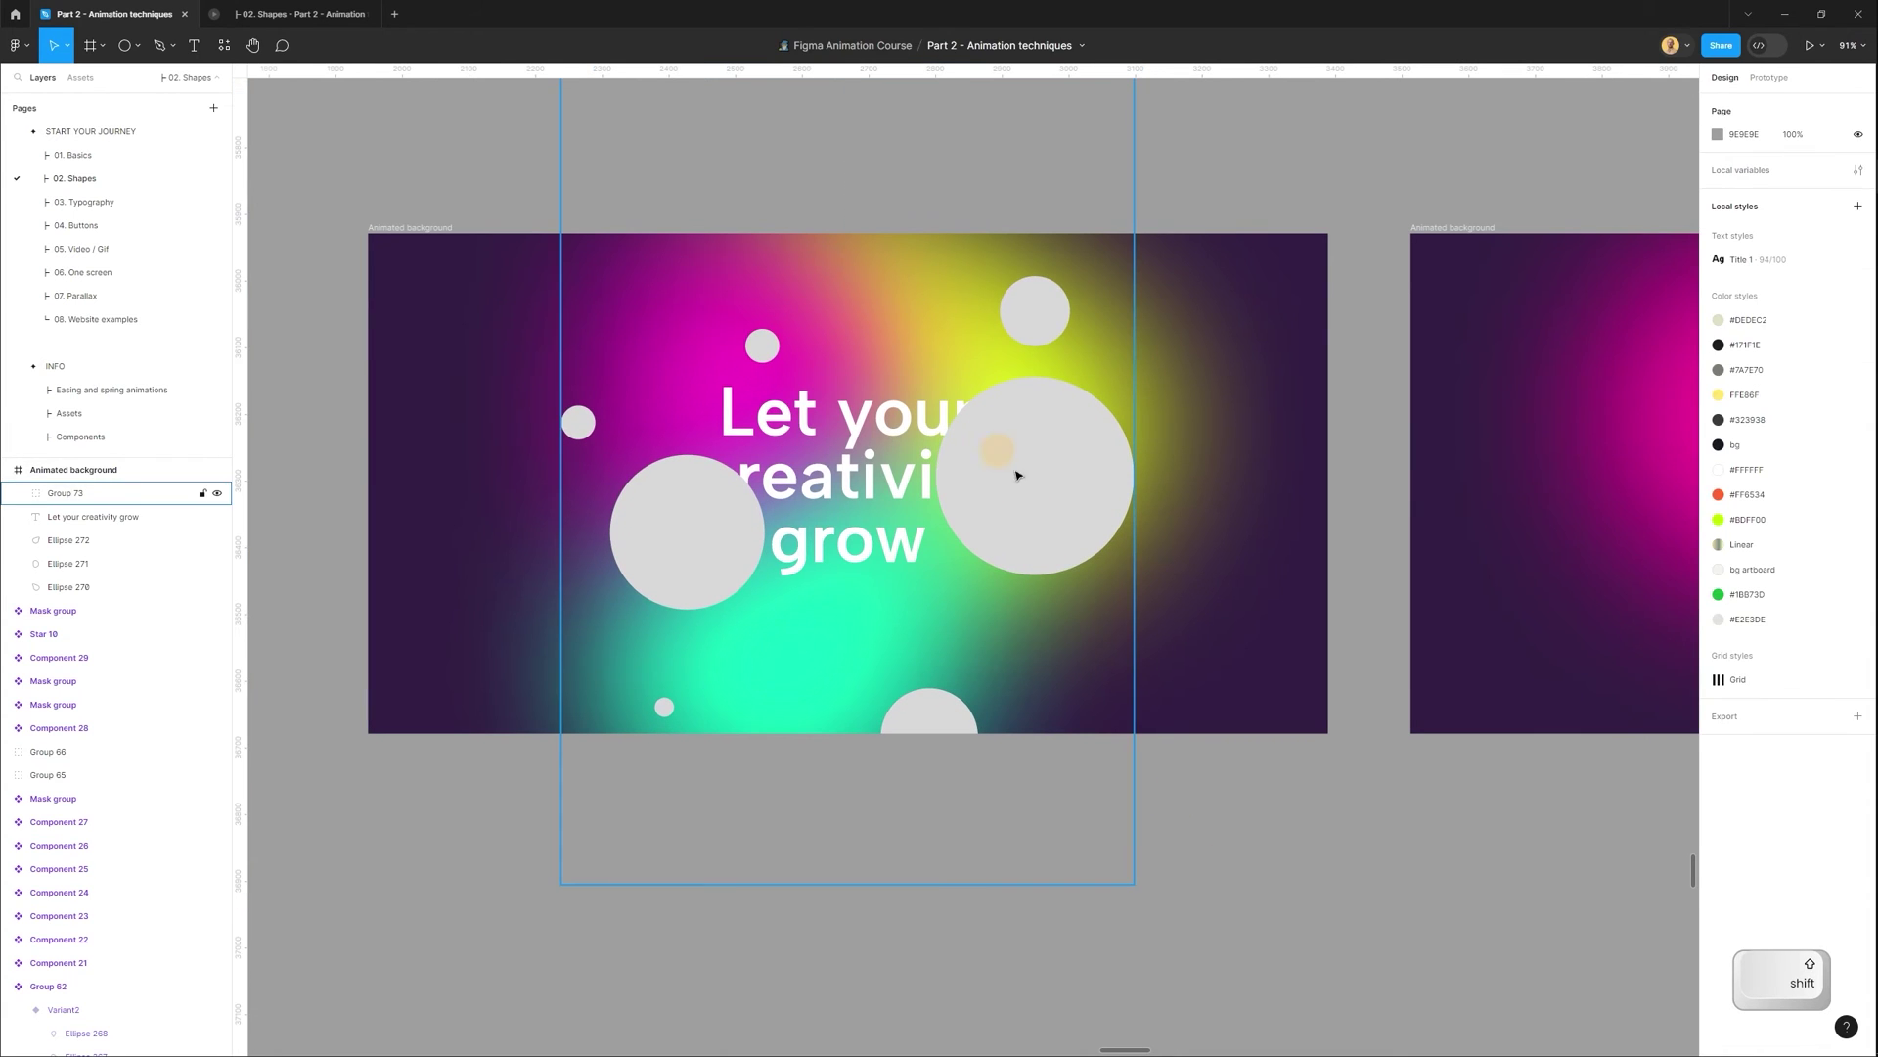
pyautogui.keyDown('ctrl'); pyautogui.click(1035, 495); pyautogui.keyUp('ctrl')
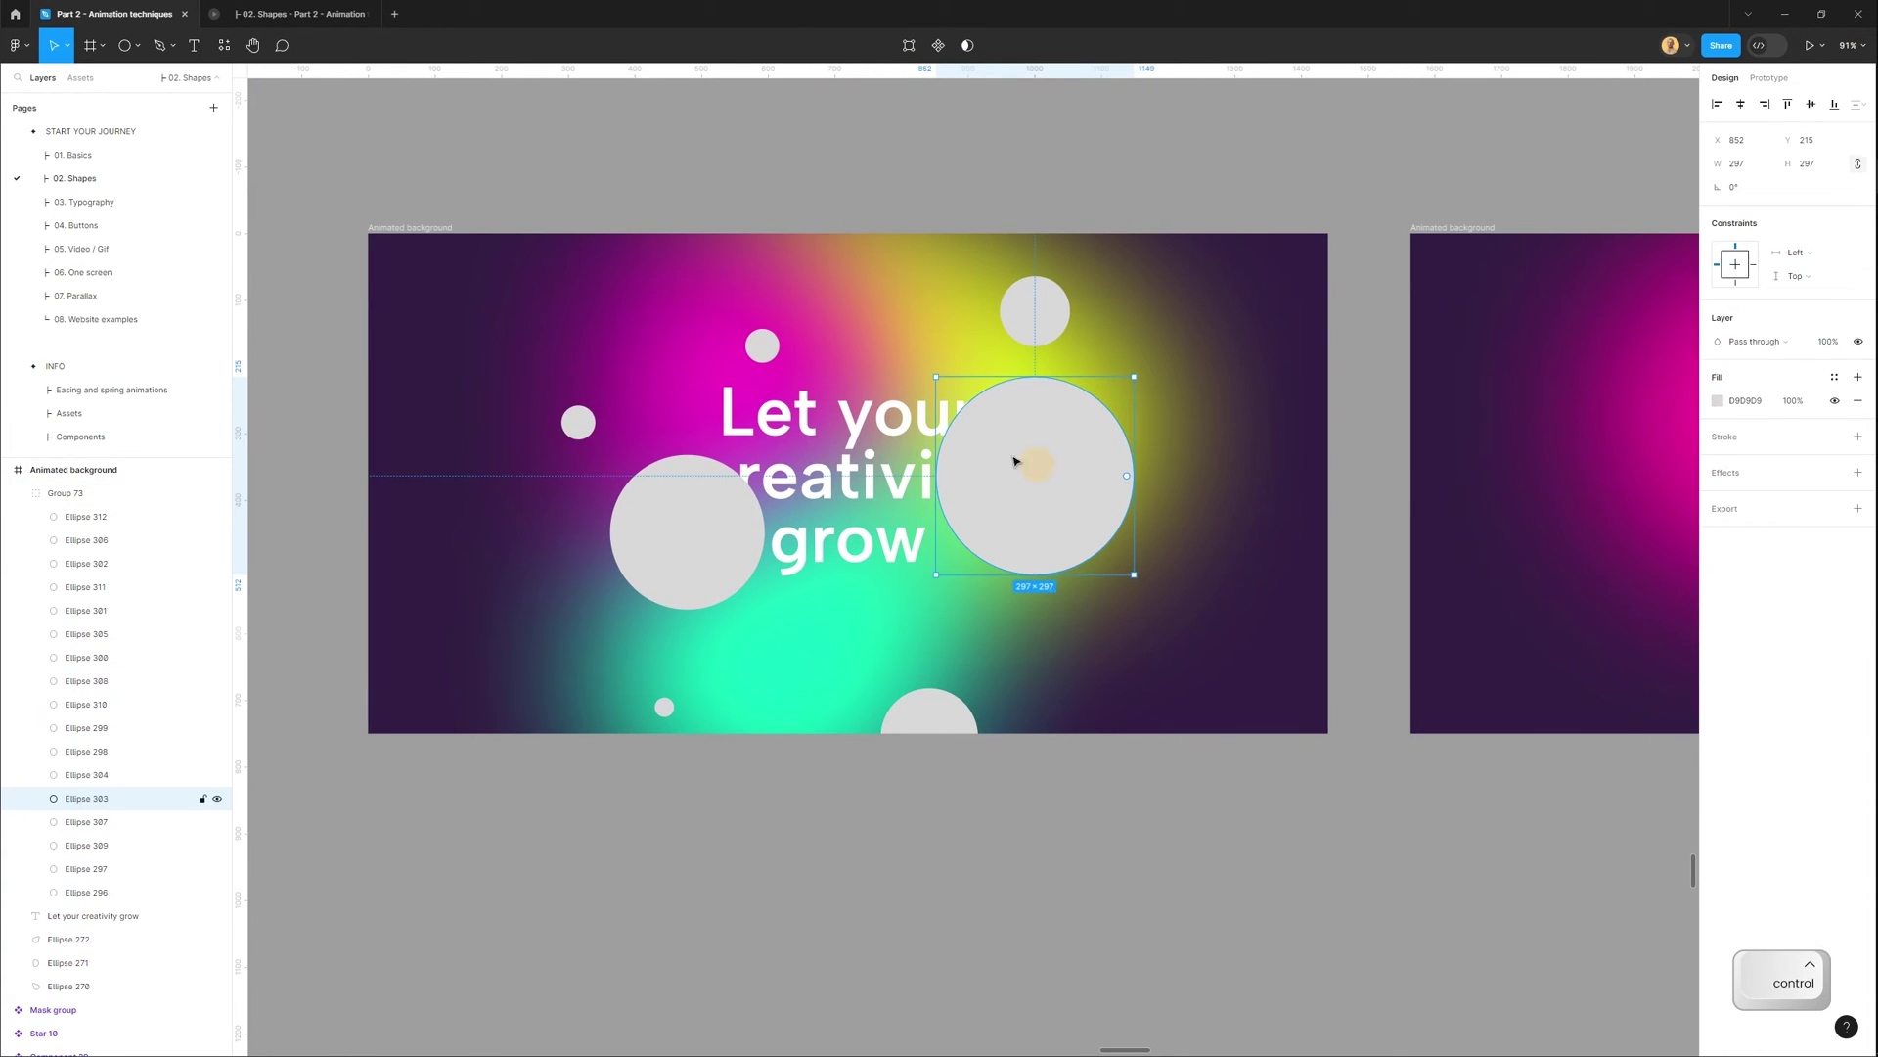
pyautogui.click(1721, 402)
pyautogui.moveTo(1583, 501); pyautogui.dragTo(1438, 405)
pyautogui.moveTo(1794, 404); pyautogui.dragTo(1621, 411)
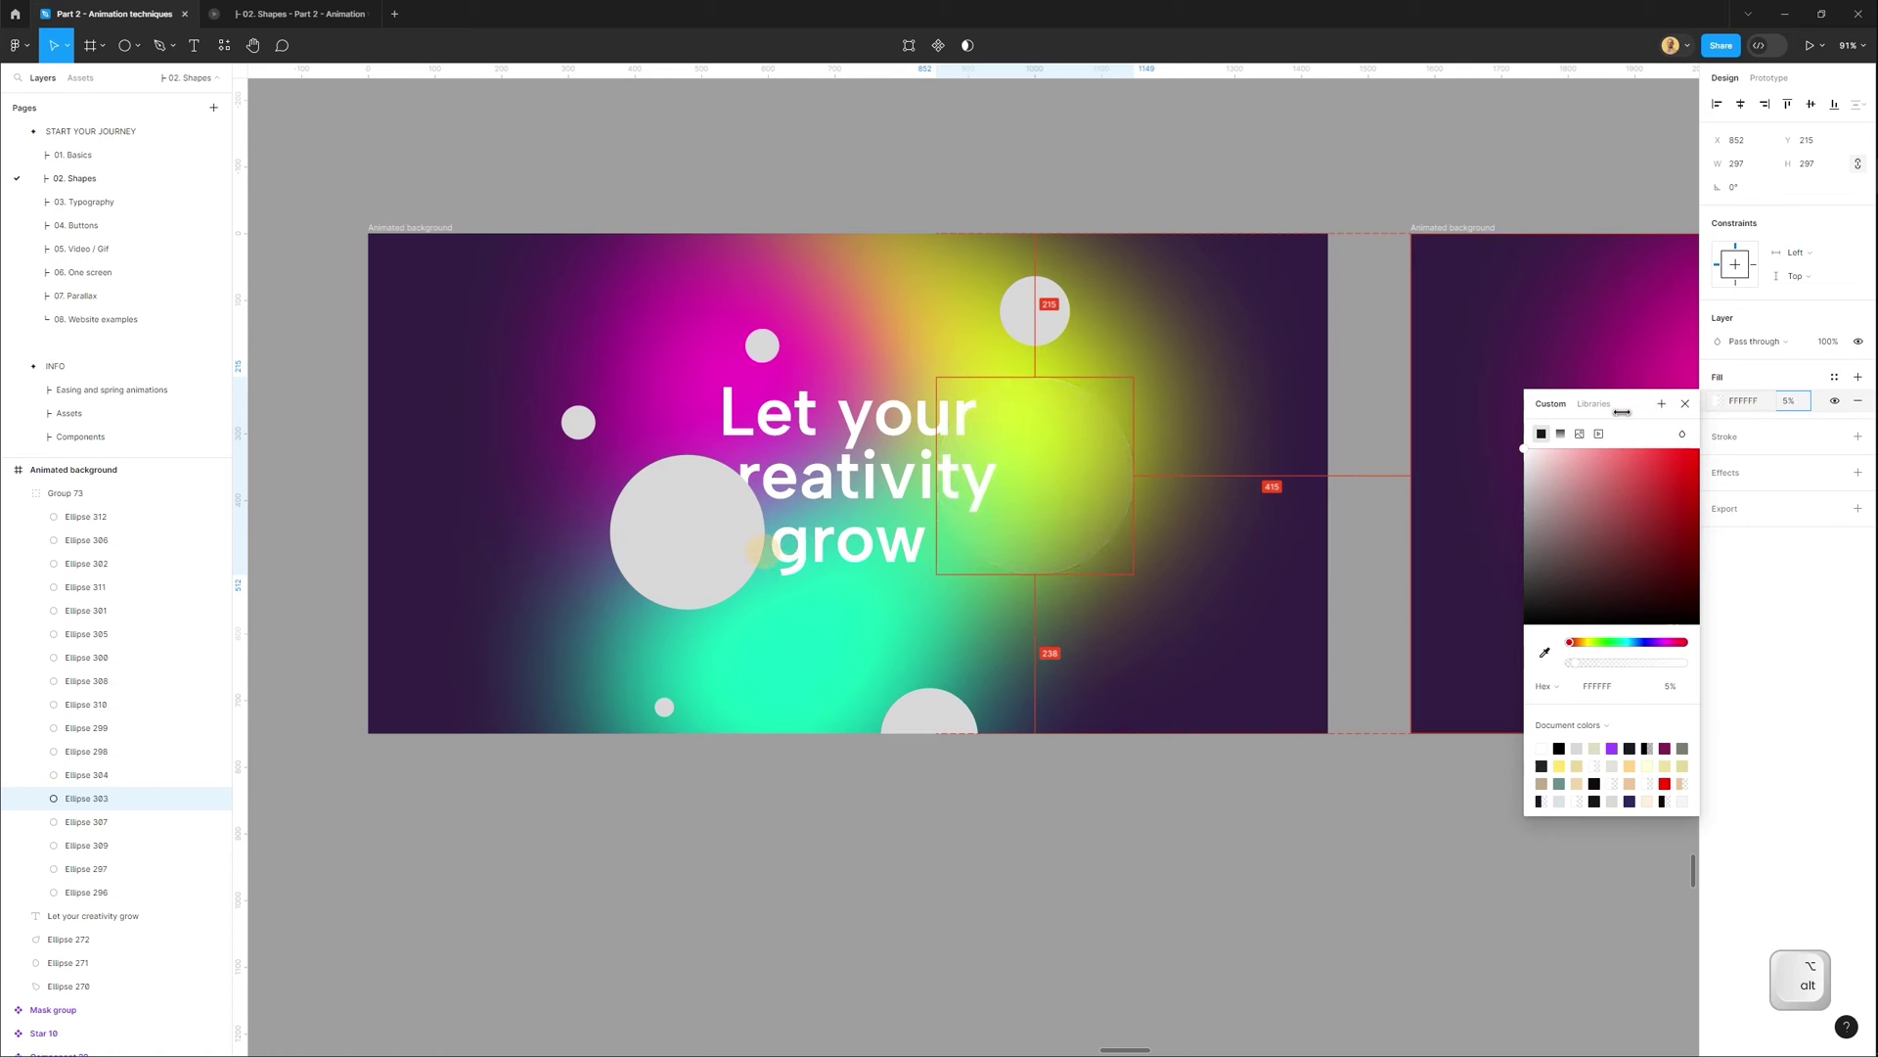
pyautogui.click(1727, 478)
pyautogui.click(1727, 477)
pyautogui.click(1769, 495)
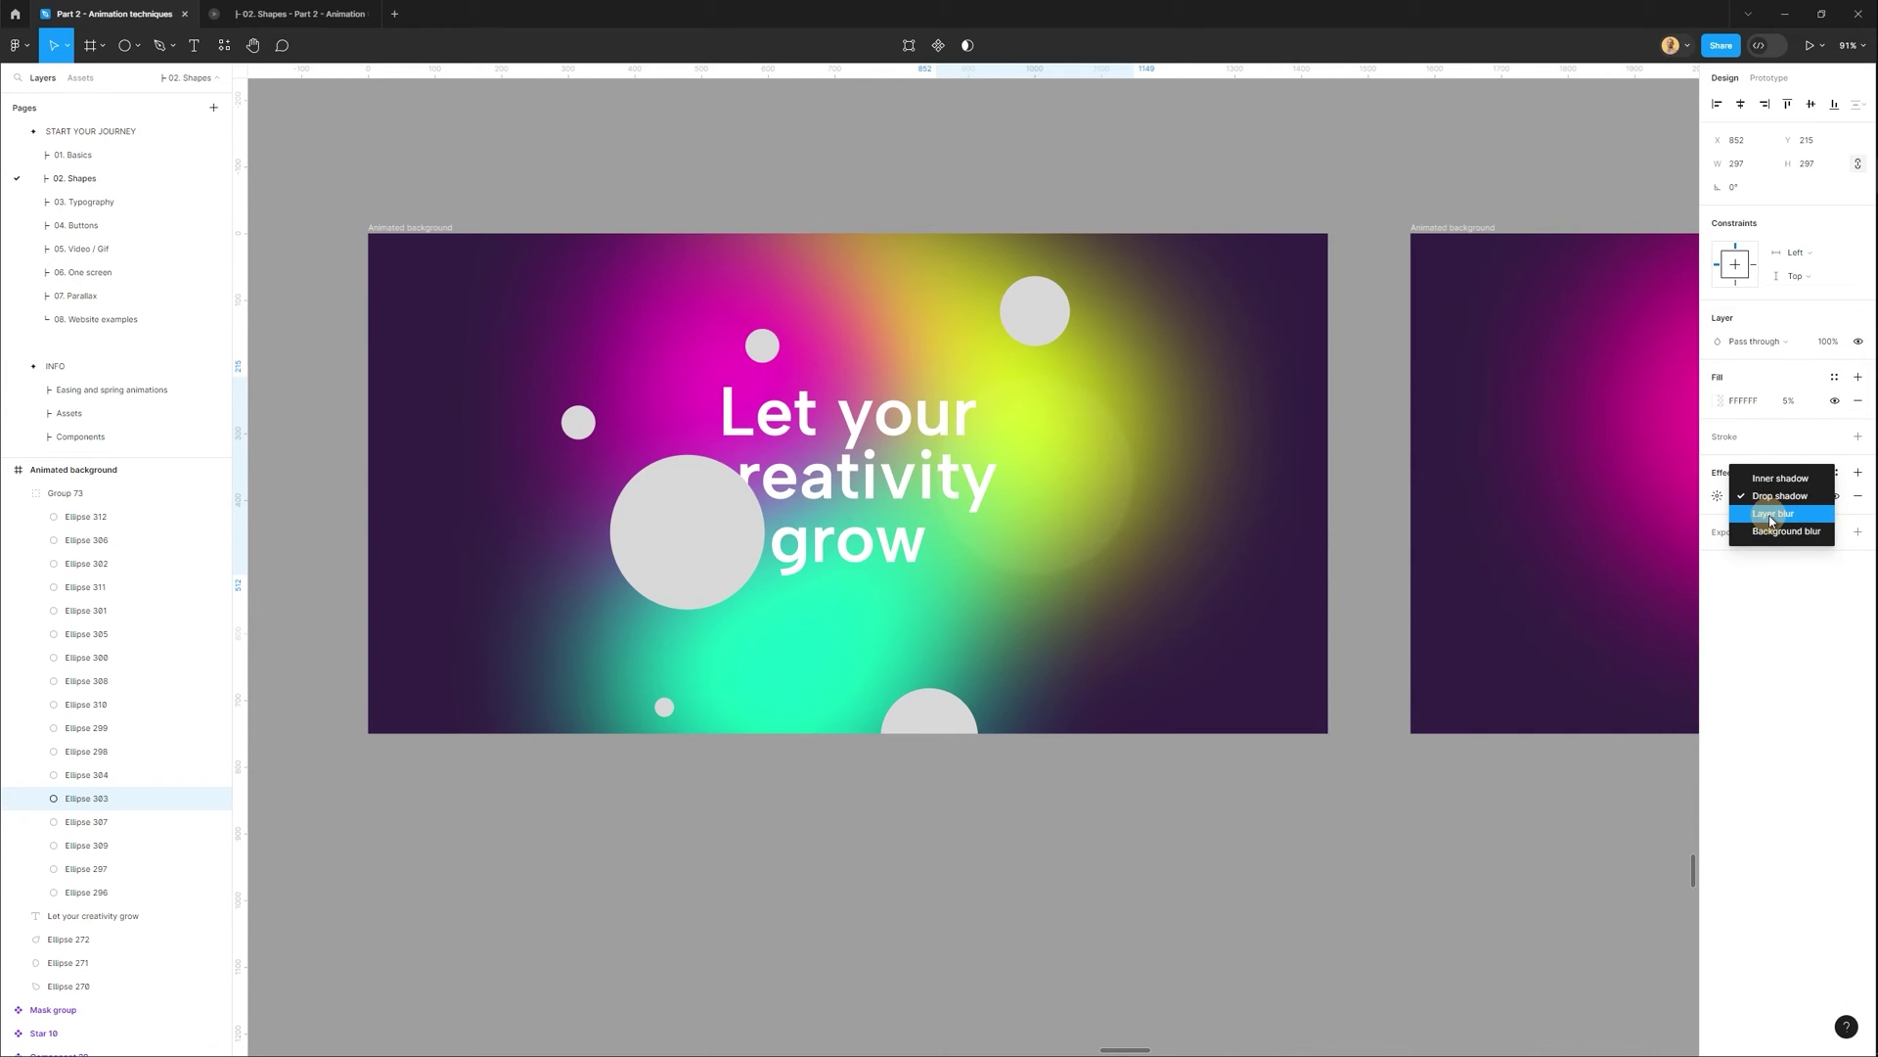
pyautogui.click(1769, 532)
pyautogui.click(1717, 496)
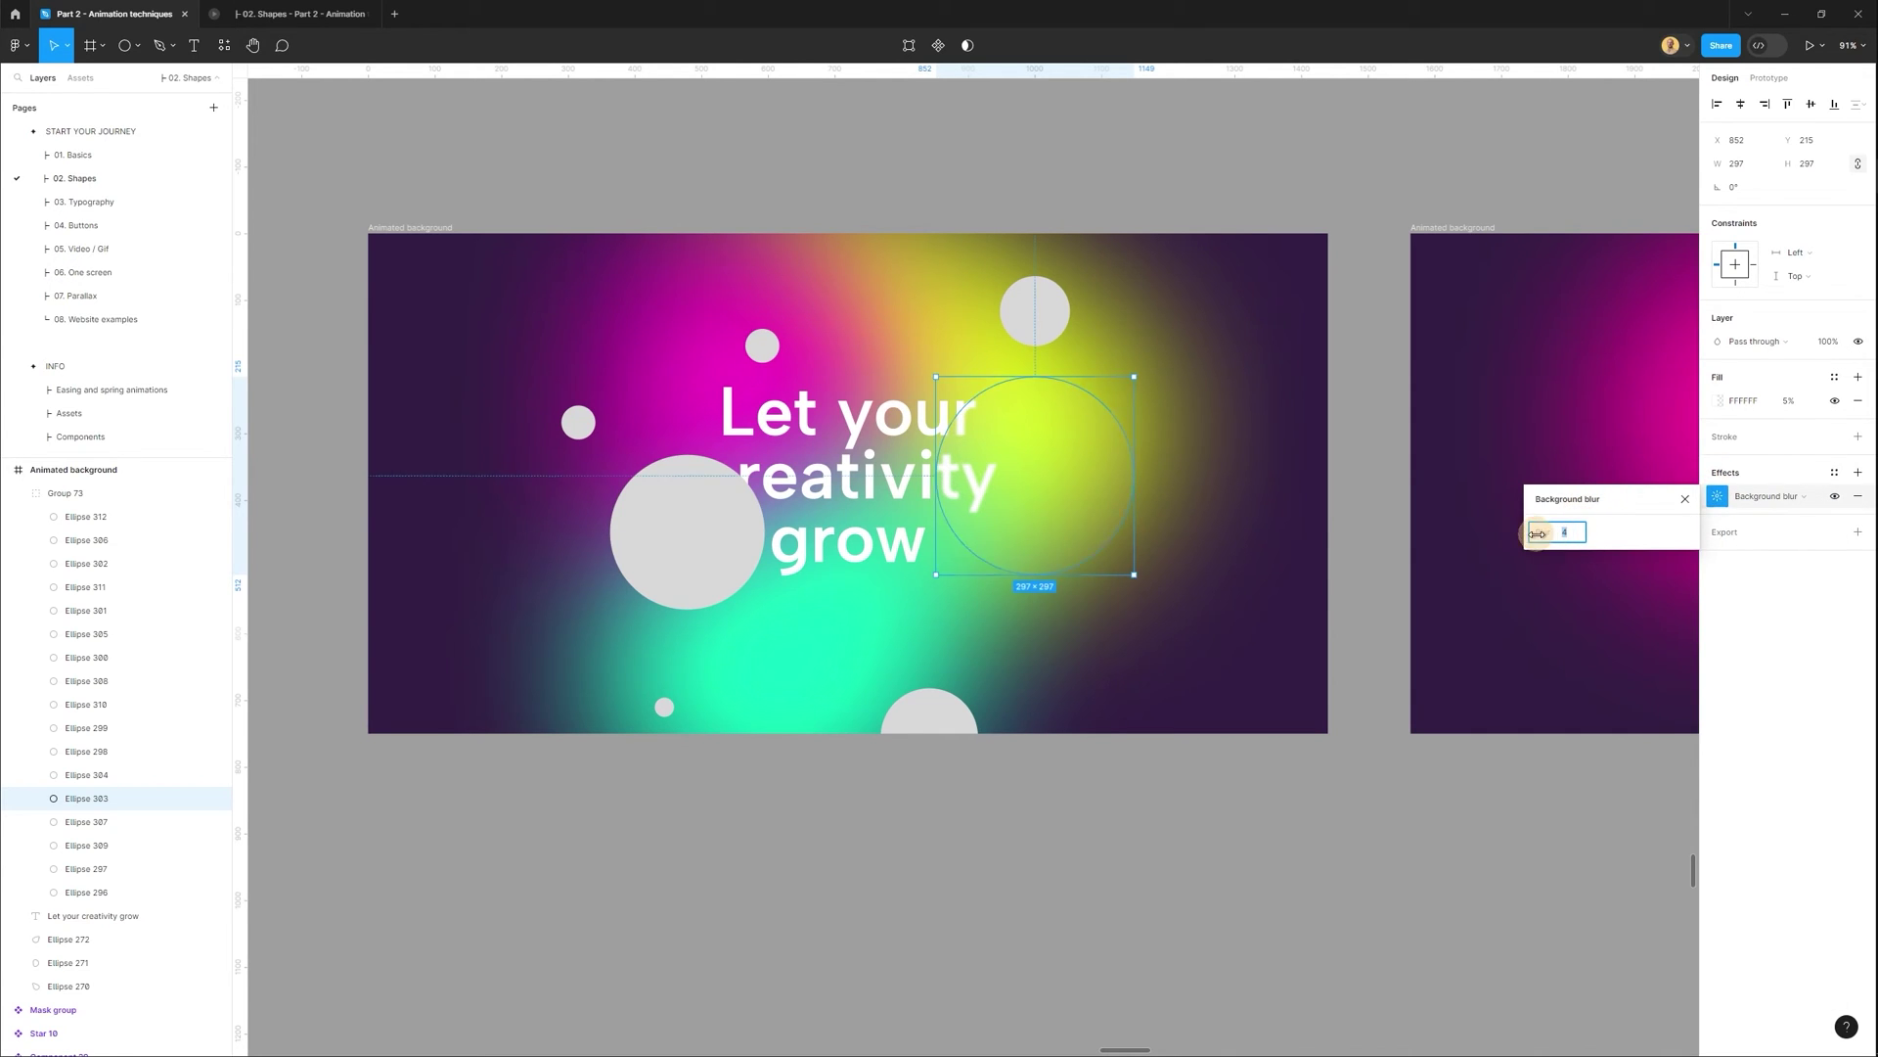
pyautogui.moveTo(1540, 532); pyautogui.dragTo(1706, 529)
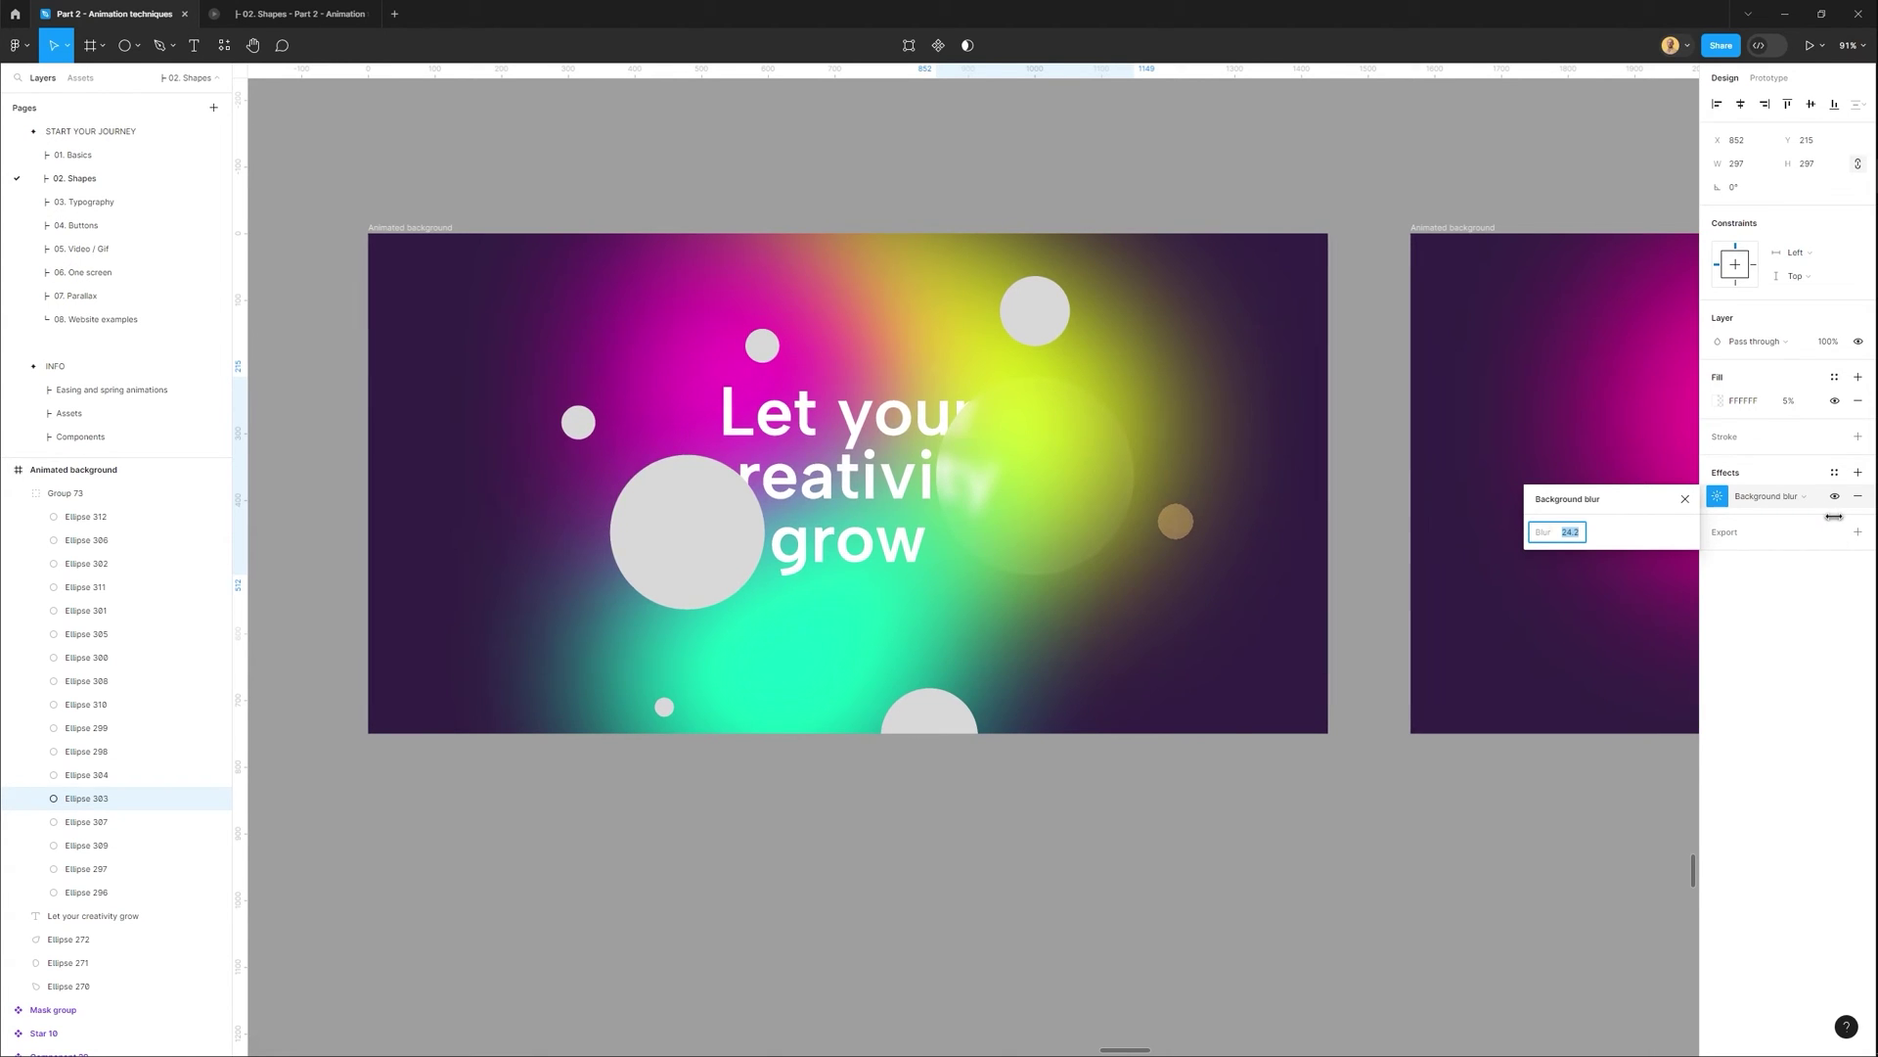
pyautogui.click(1025, 801)
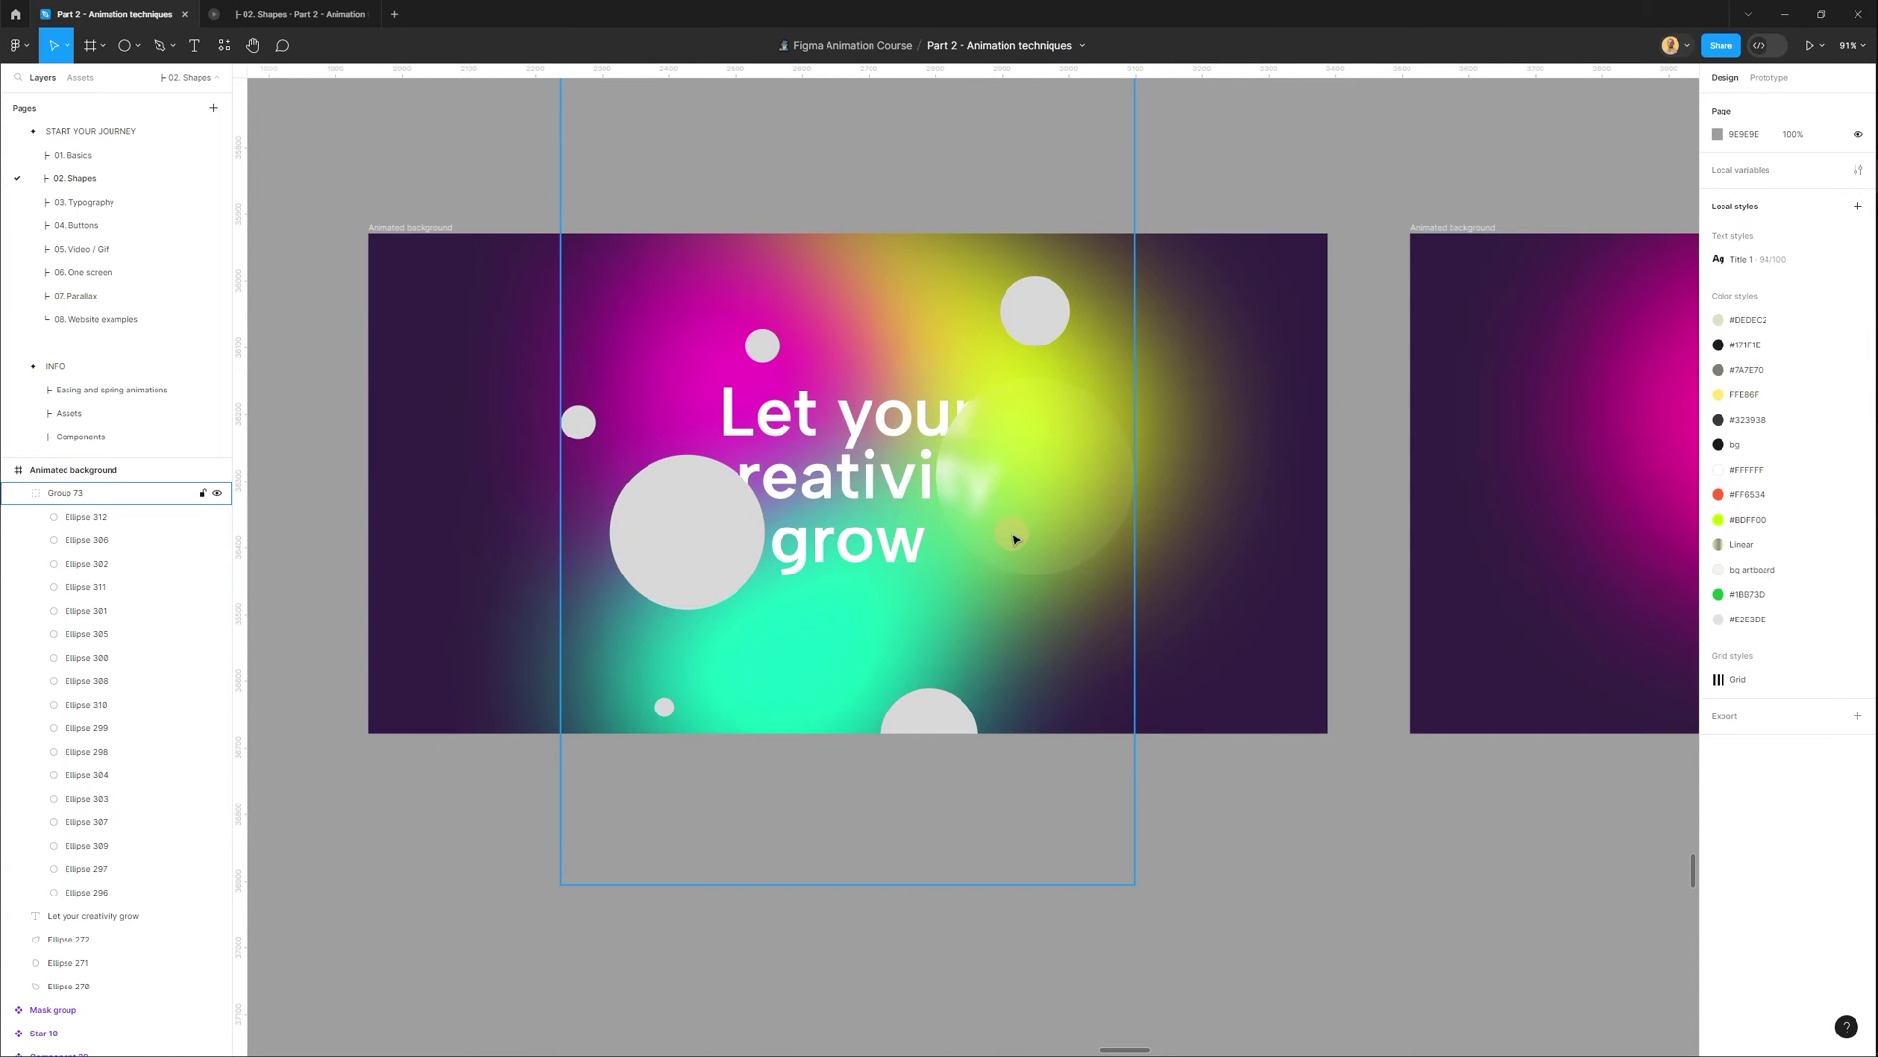
pyautogui.click(1016, 498)
pyautogui.keyDown('ctrl'); pyautogui.click(1062, 496); pyautogui.keyUp('ctrl')
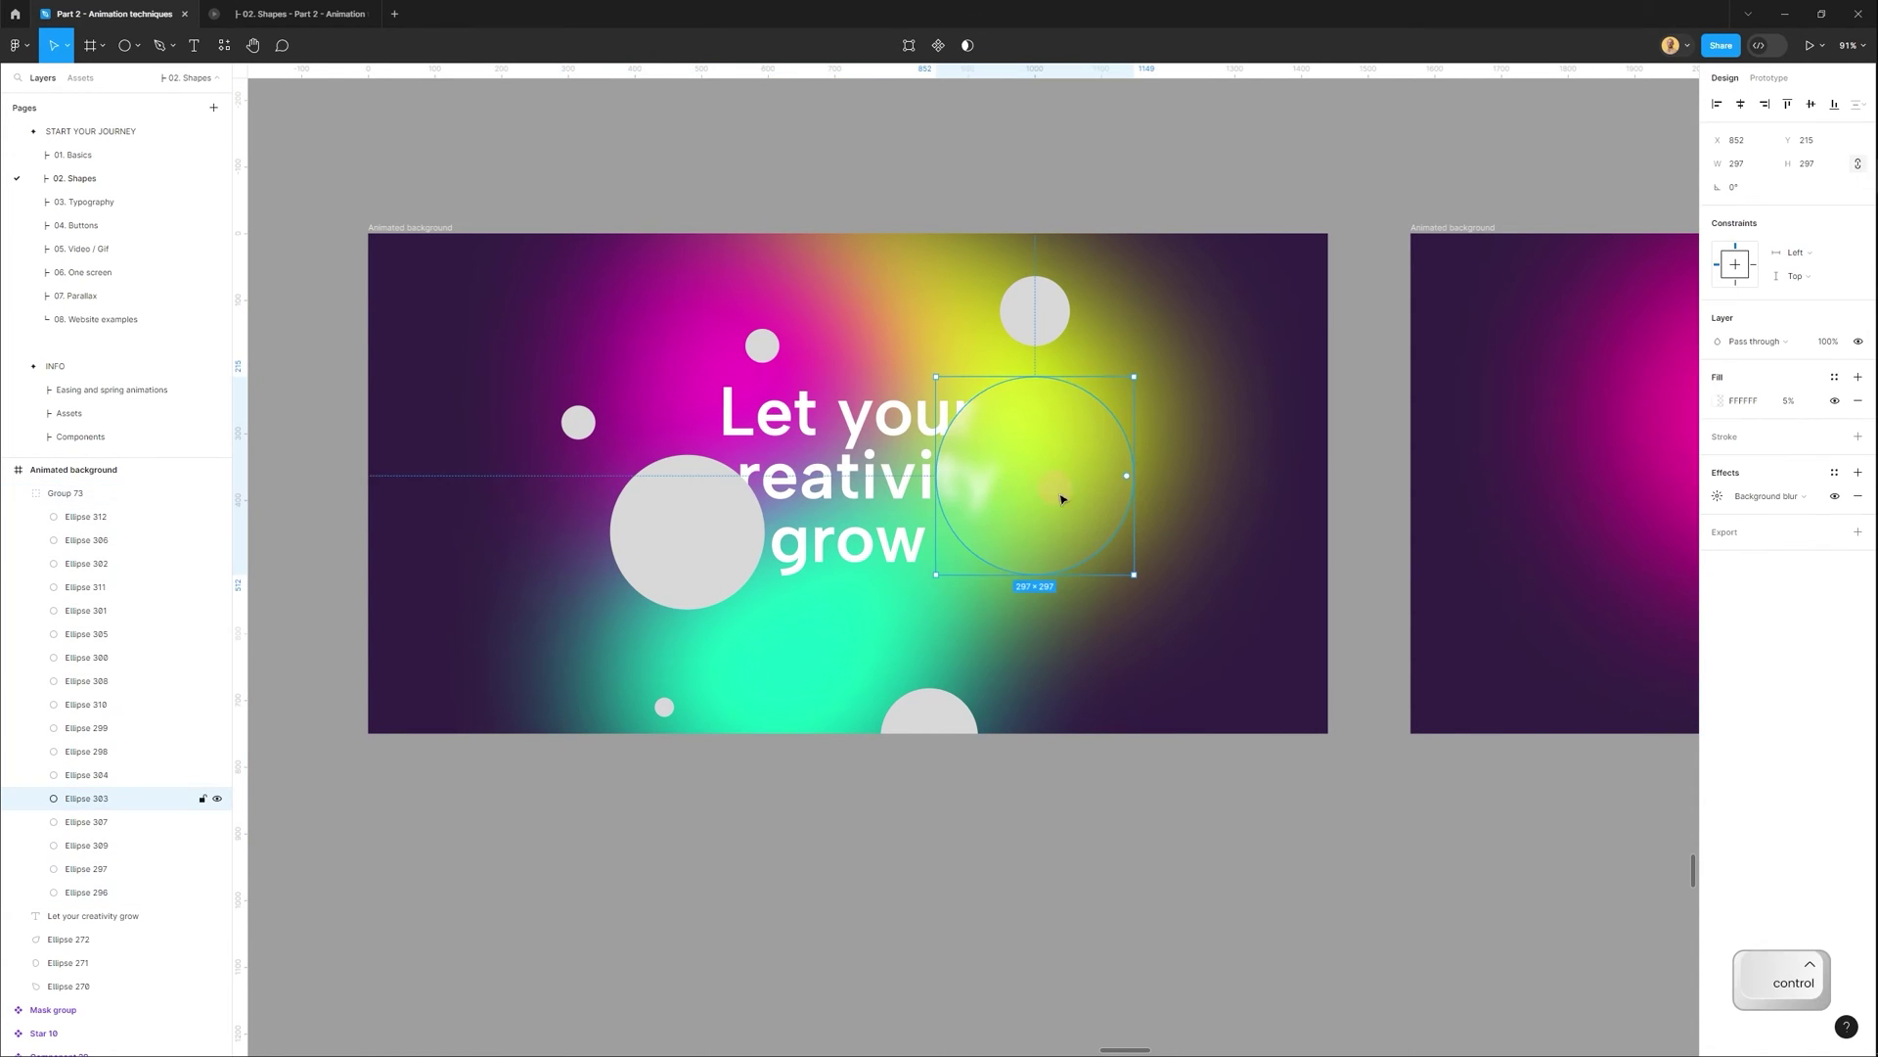
pyautogui.moveTo(1062, 496); pyautogui.dragTo(962, 496)
pyautogui.hotkey('ctrl', 'z')
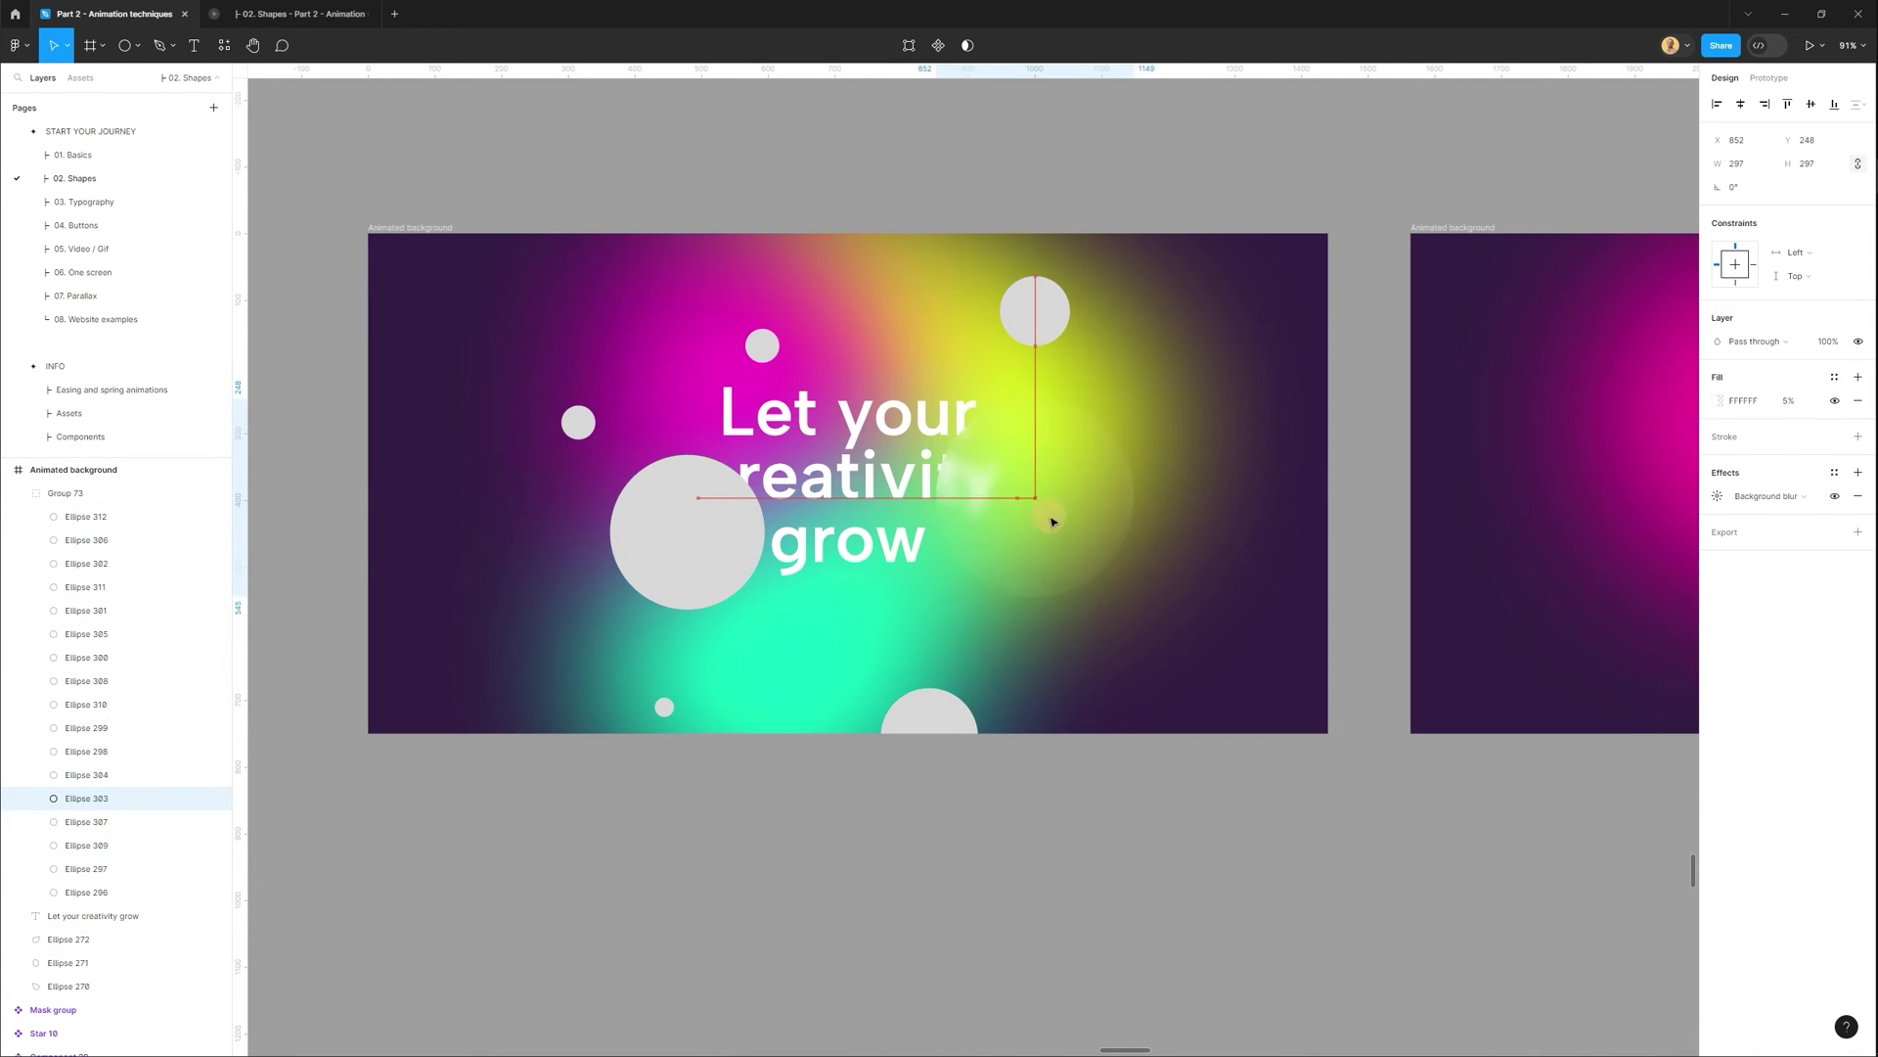
# Copy the blurred circle's 5% white fill and Background blur onto all 17 circles, Ellipse 312–296.
pyautogui.moveTo(1054, 518); pyautogui.dragTo(1057, 502)
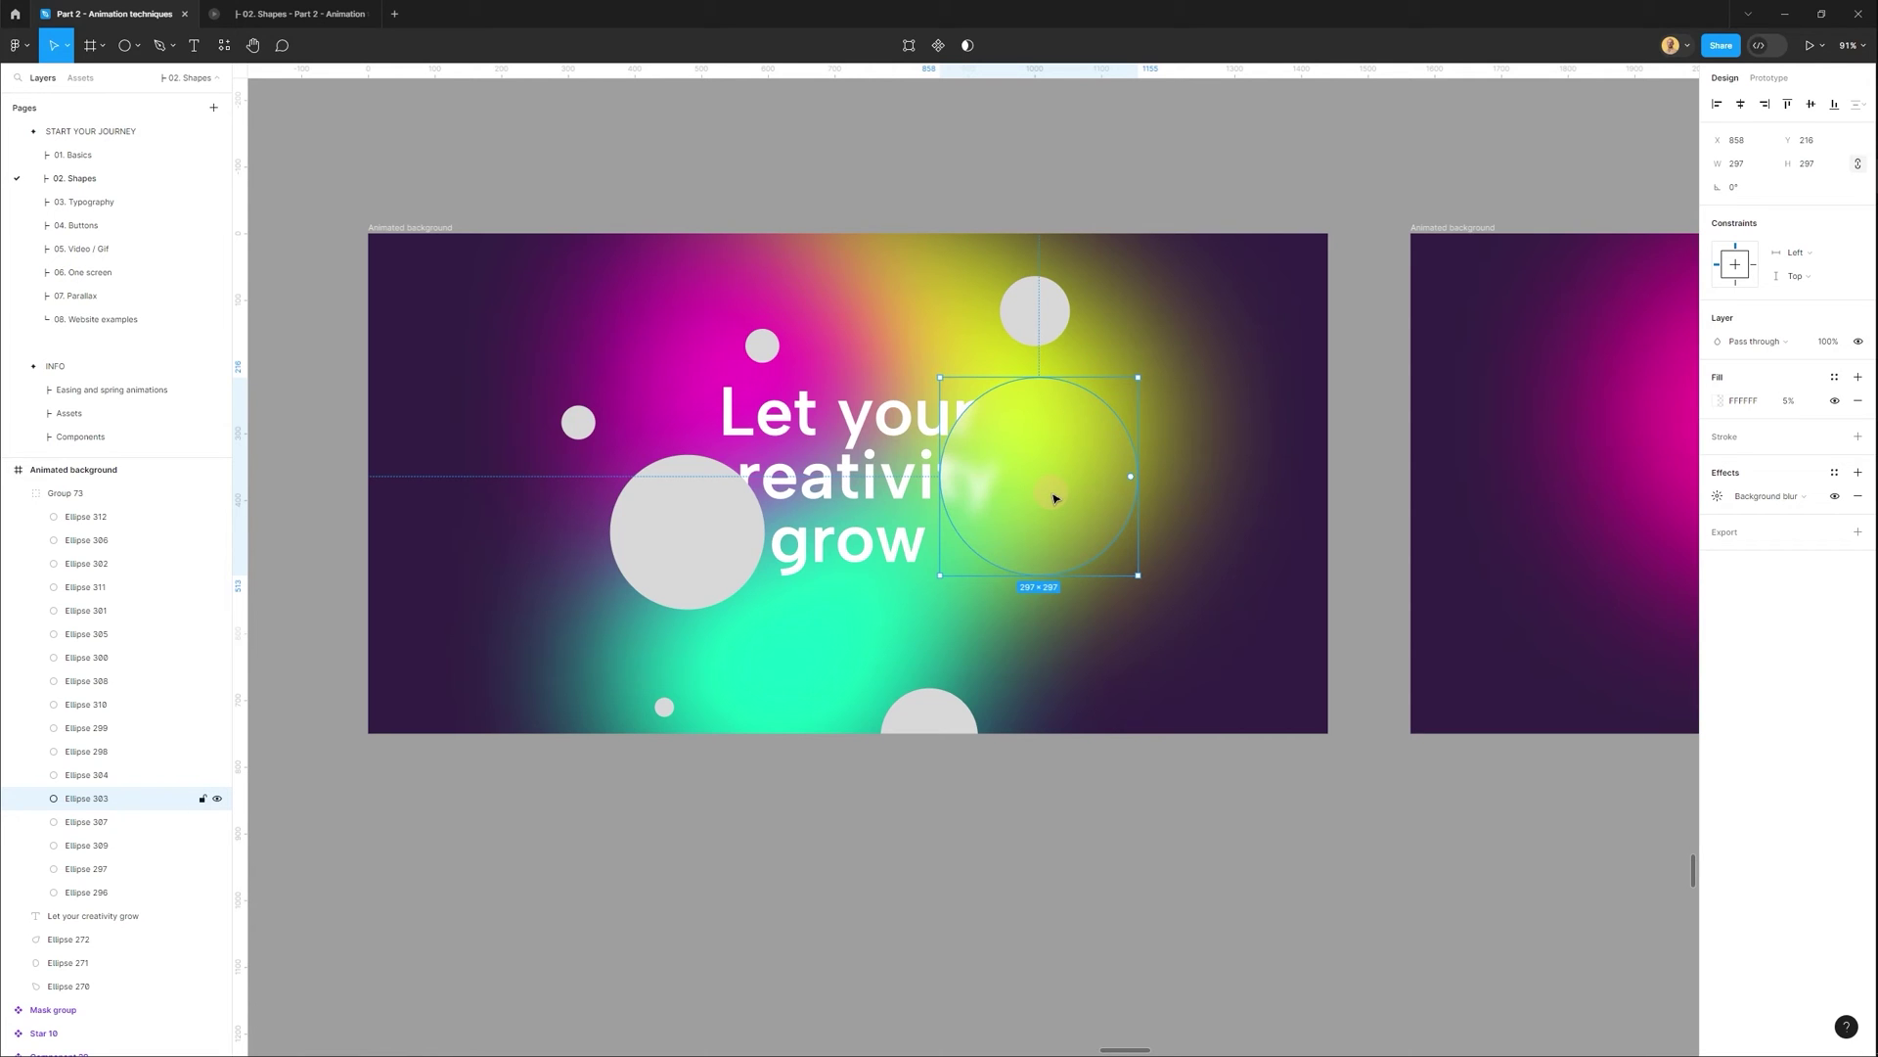
pyautogui.hotkey('ctrl', 'alt', 'c')
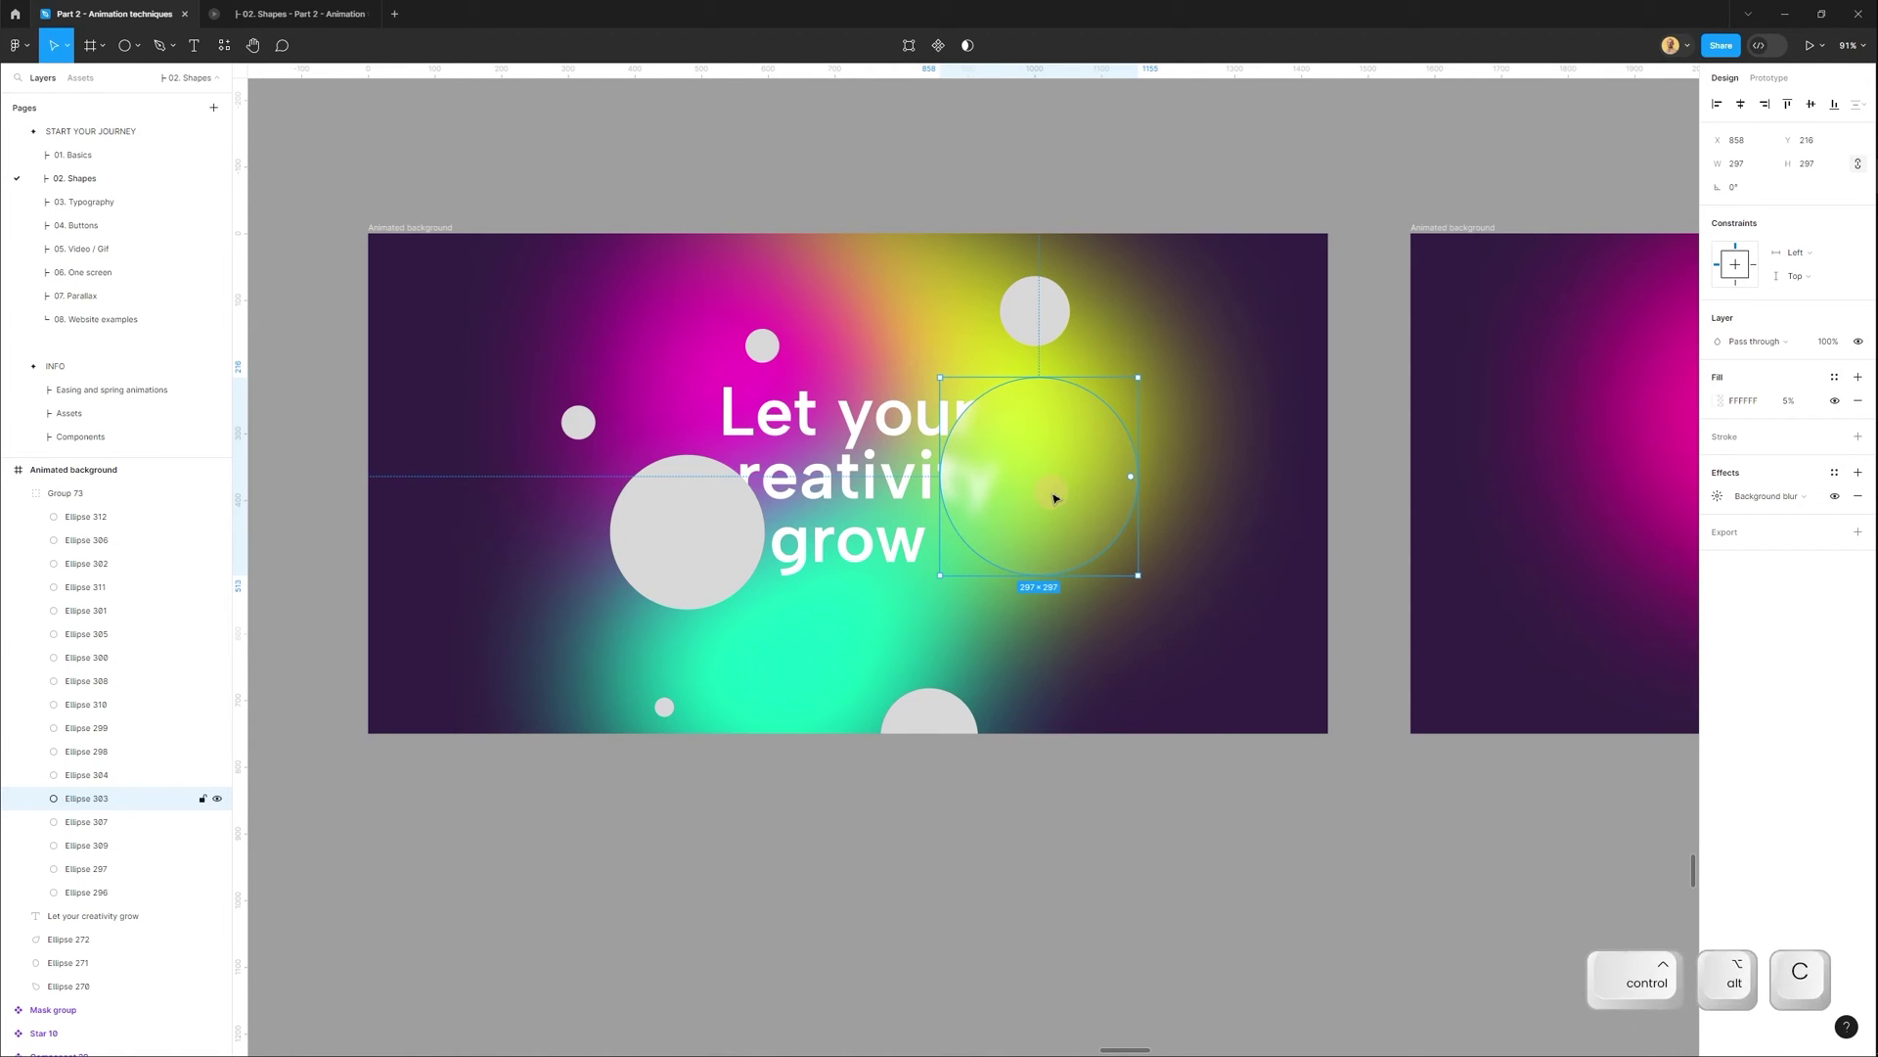
pyautogui.click(126, 516)
pyautogui.keyDown('shift'); pyautogui.click(119, 892); pyautogui.keyUp('shift')
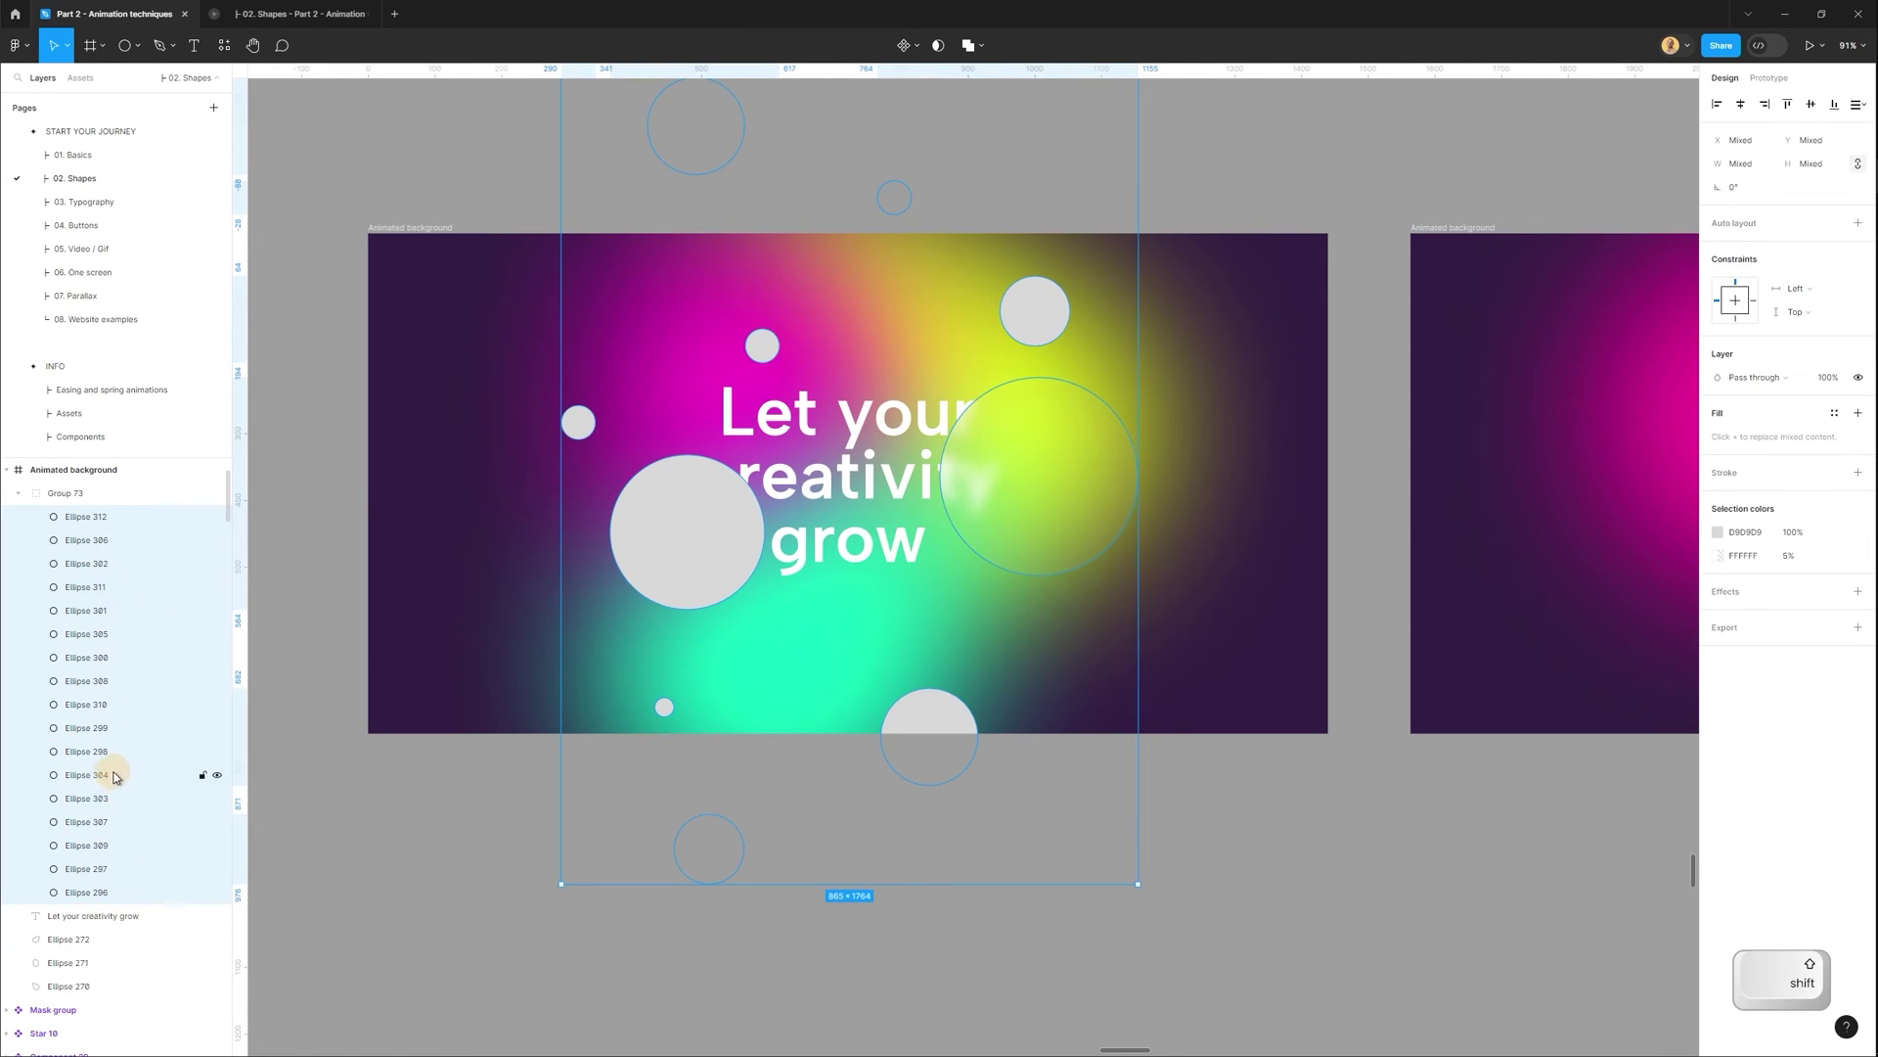
pyautogui.hotkey('ctrl', 'alt', 'v')
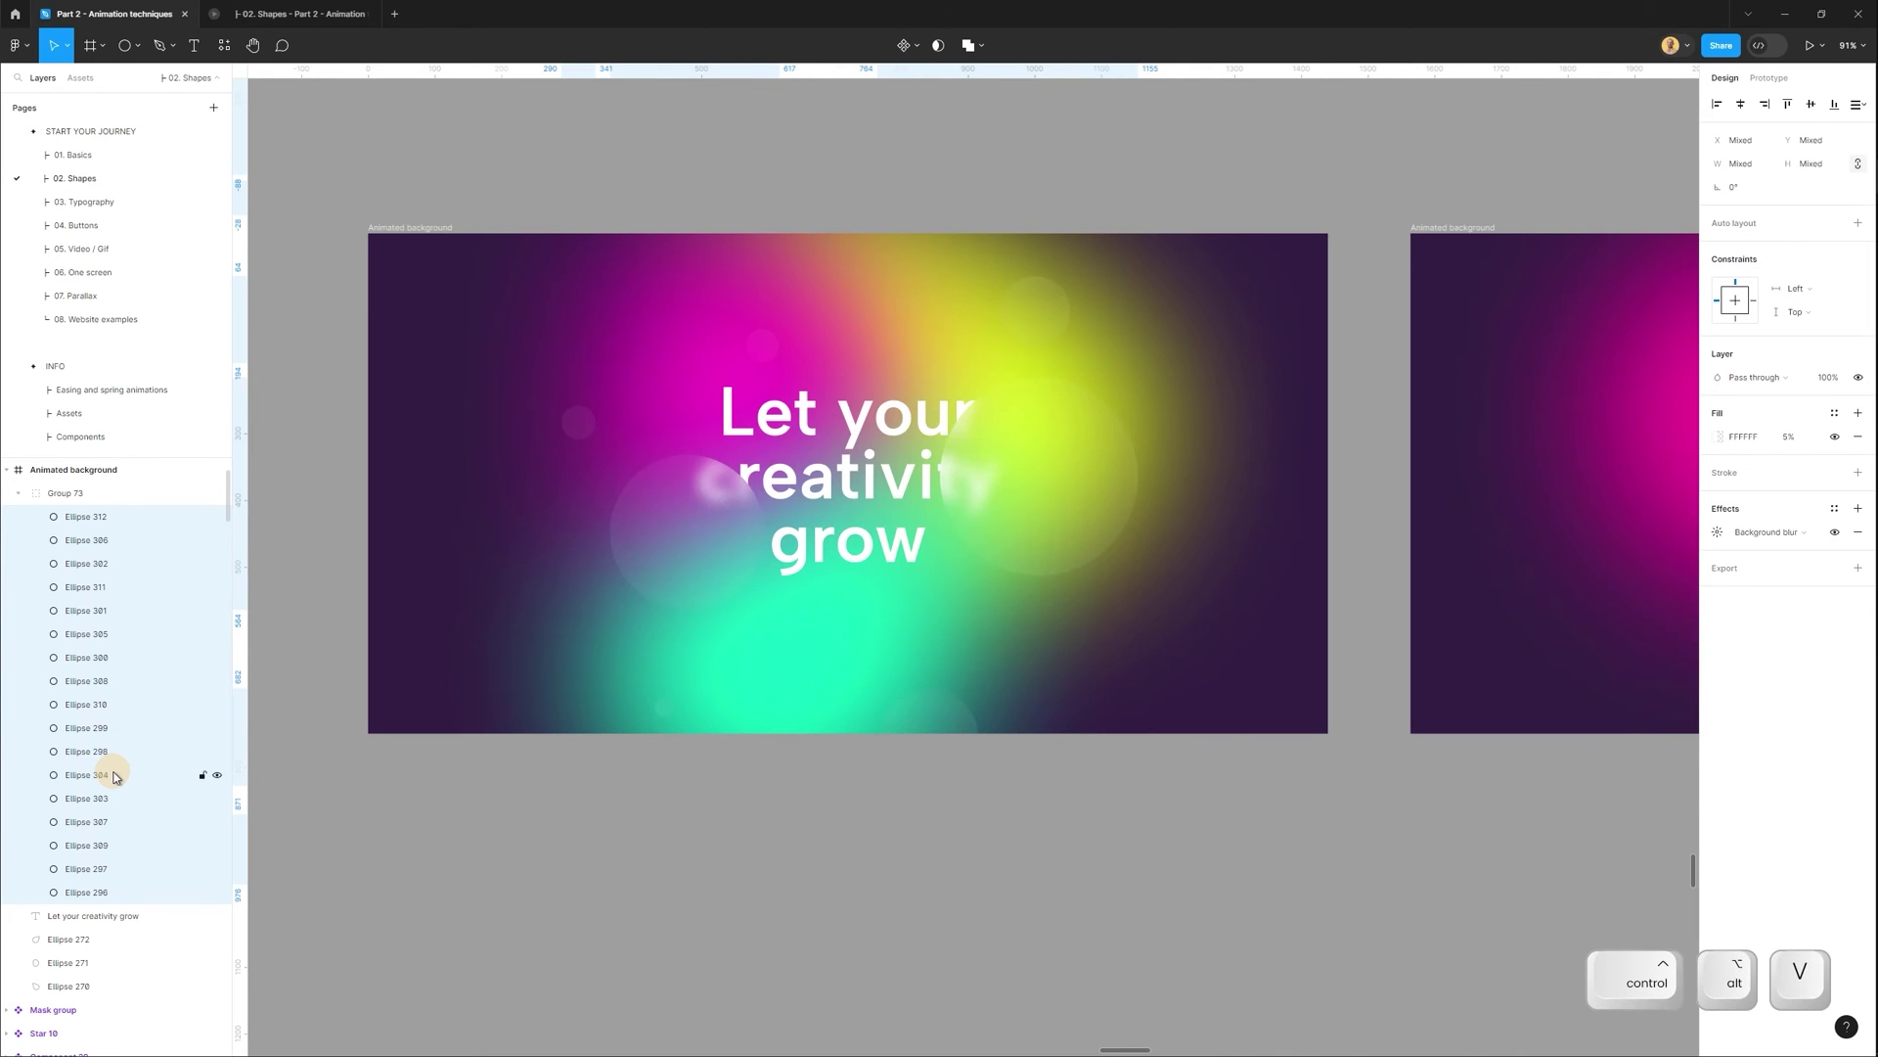
# Move Group 73 down over the artboard.
pyautogui.click(1272, 879)
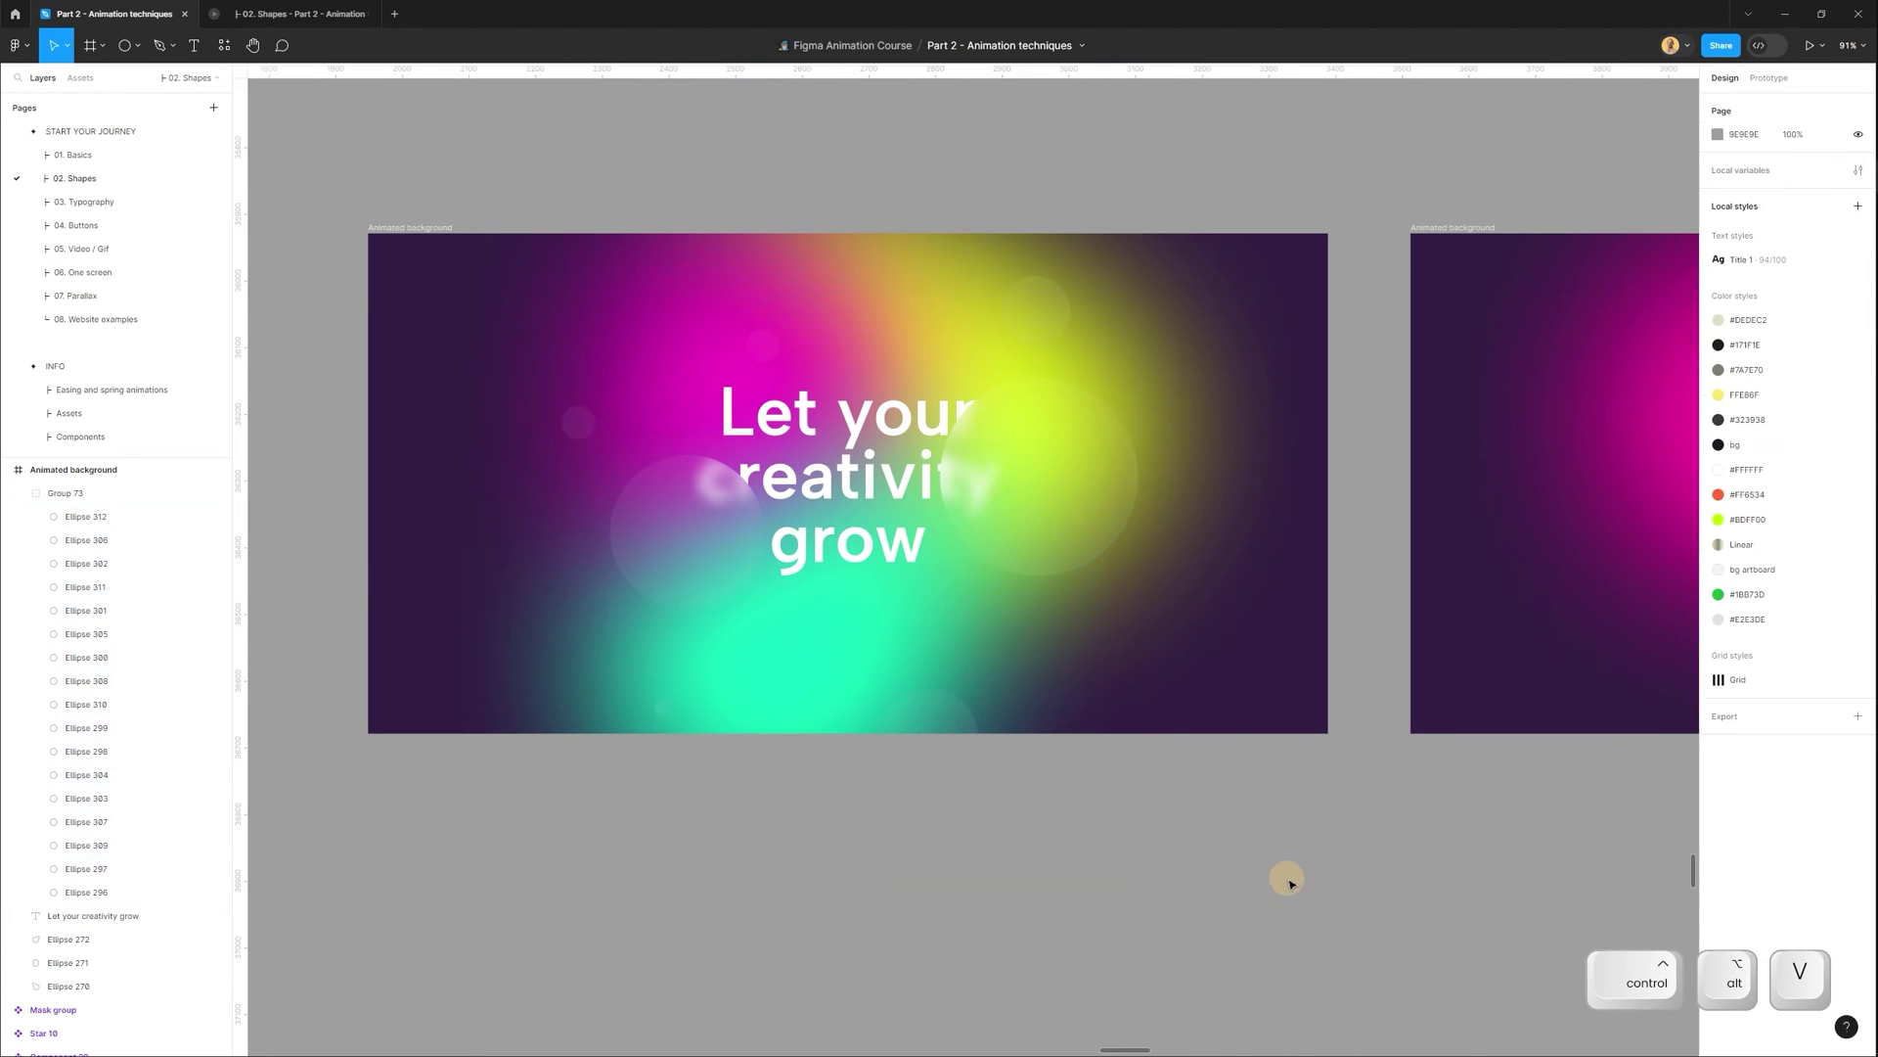
pyautogui.click(1111, 487)
pyautogui.moveTo(1032, 492); pyautogui.dragTo(1023, 587)
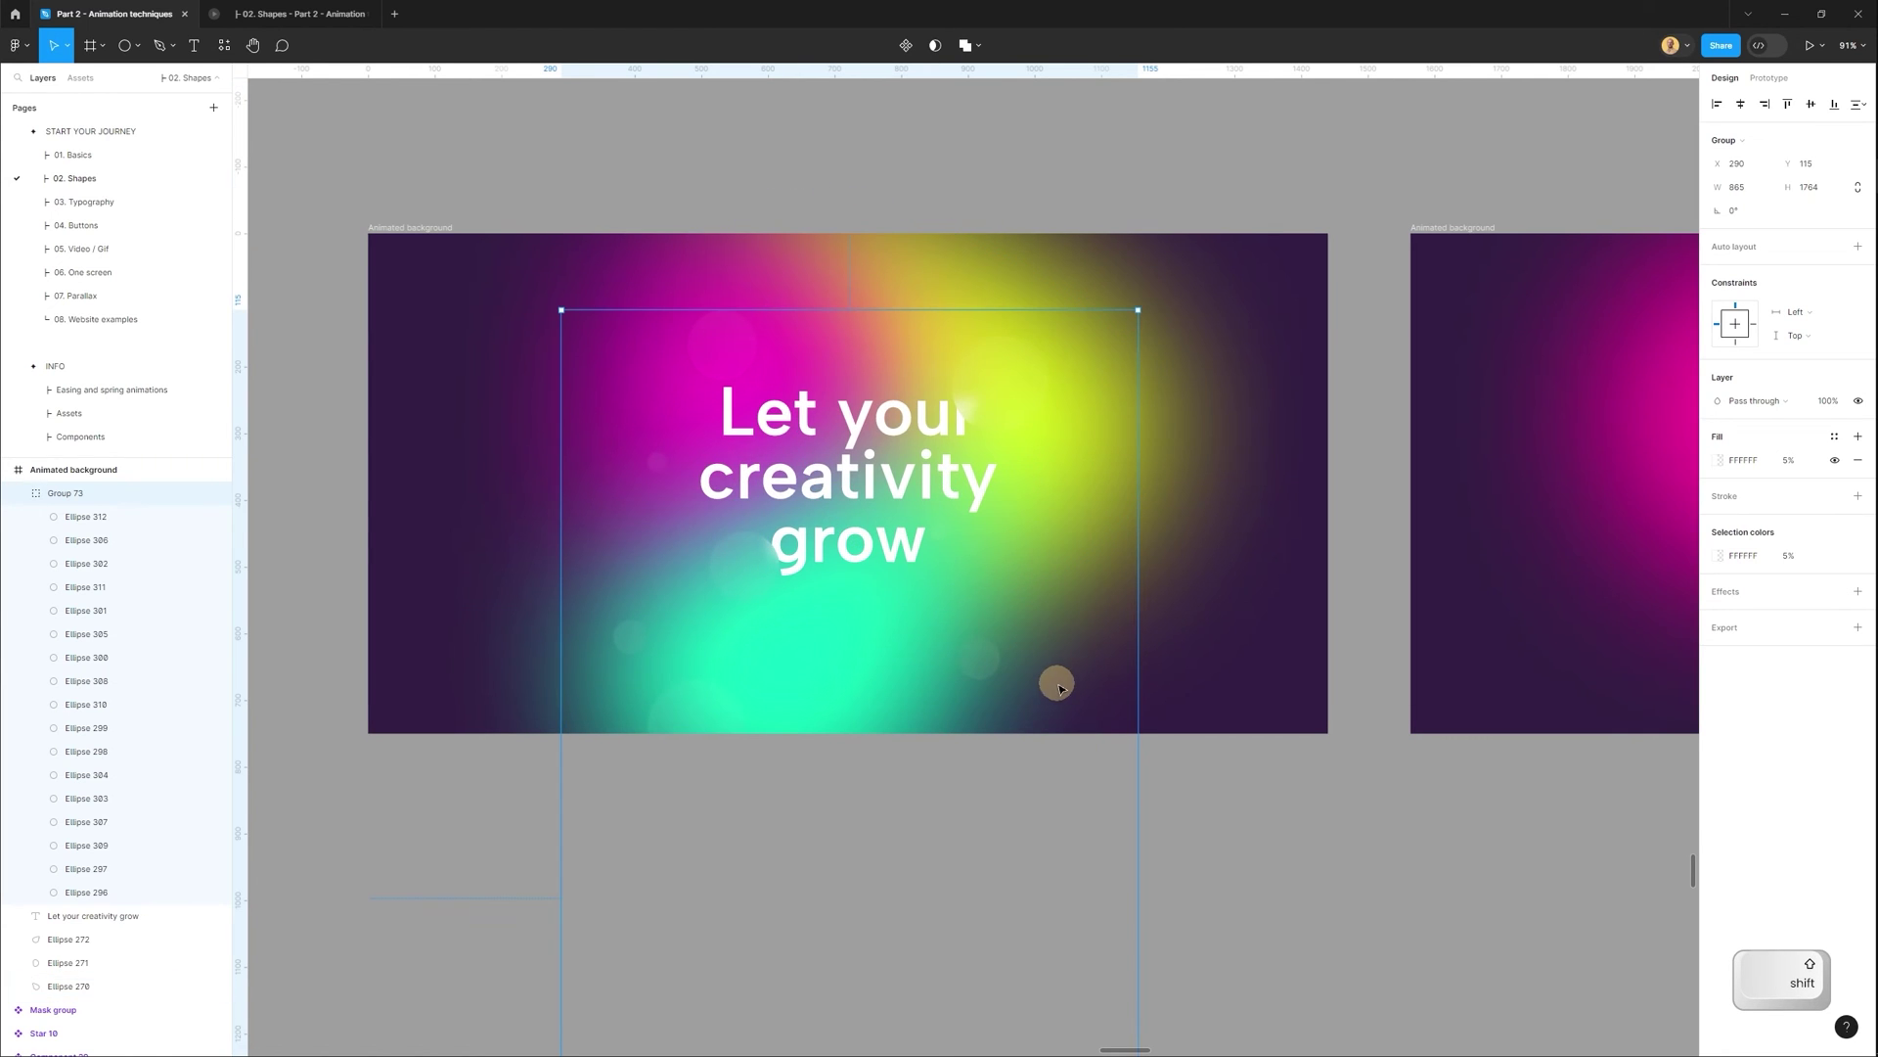
# Nudge Group 73 with Shift+Down so it sits just below the left Animated background frame.
pyautogui.moveTo(1021, 378)
pyautogui.mouseDown()
pyautogui.moveTo(1007, 675)
pyautogui.moveTo(1010, 413)
pyautogui.mouseUp()
pyautogui.moveTo(999, 690); pyautogui.dragTo(990, 595)
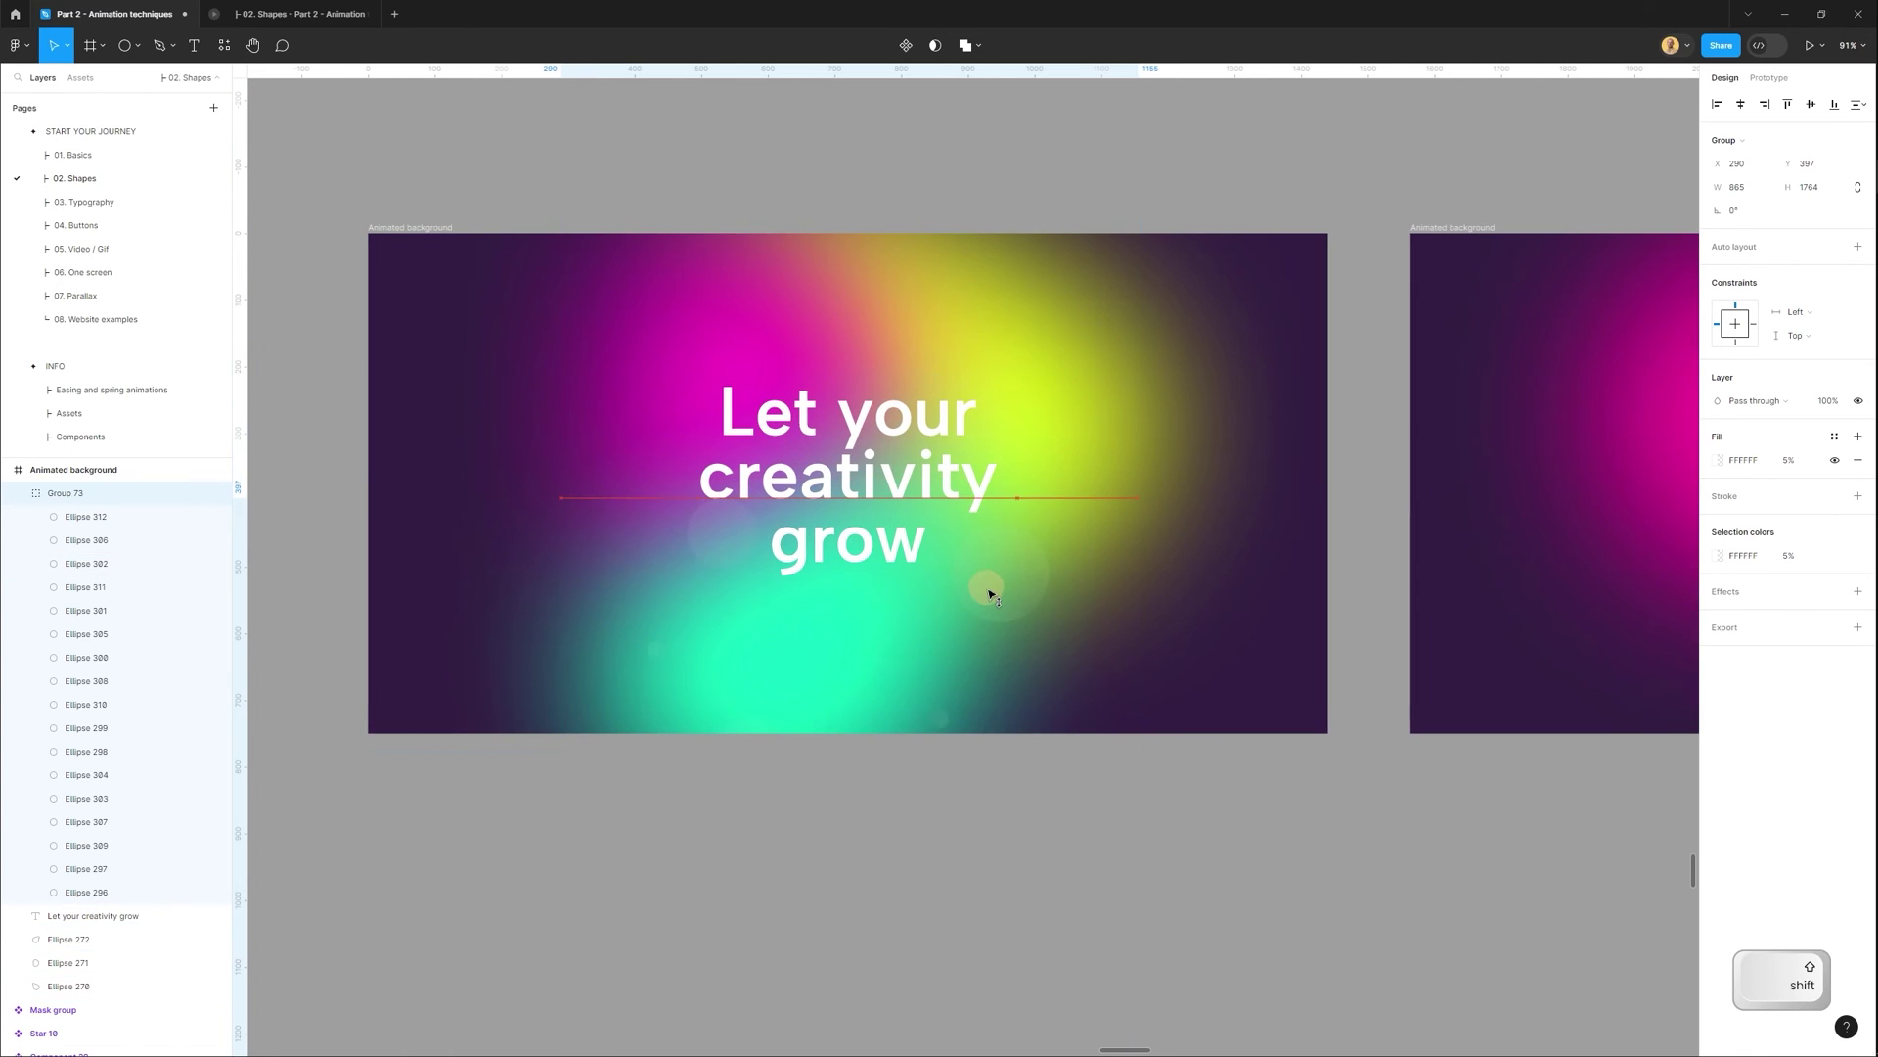
pyautogui.hotkey('shift', 'Down')
pyautogui.hotkey('shift', 'Down')
pyautogui.hotkey('shift', 'Down')
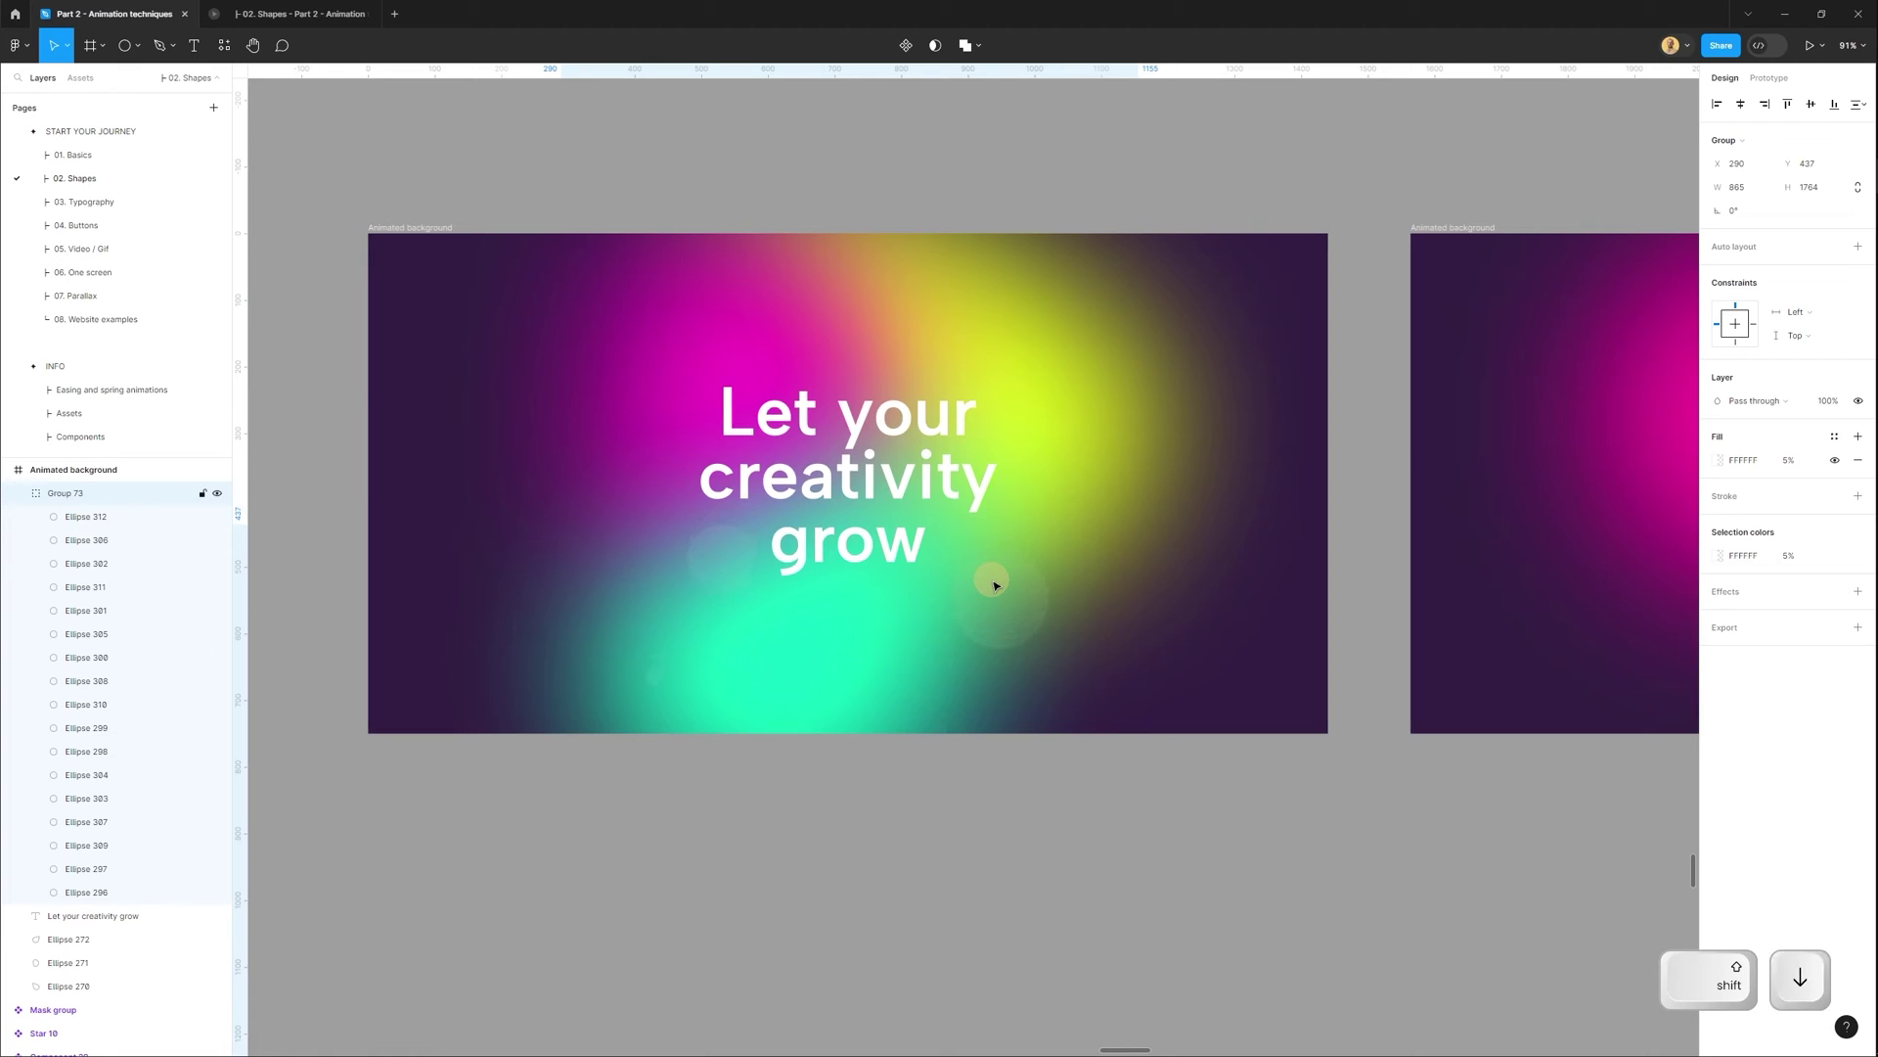
pyautogui.hotkey('shift', 'Down')
pyautogui.hotkey('shift', 'Down')
pyautogui.hotkey('shift', 'Down')
pyautogui.hotkey('shift', 'Down')
pyautogui.hotkey('shift', 'Down')
pyautogui.hotkey('shift', 'Down')
pyautogui.hotkey('shift', 'Down')
pyautogui.hotkey('shift', 'Down')
pyautogui.hotkey('shift', 'Down')
pyautogui.hotkey('shift', 'Down')
pyautogui.hotkey('shift', 'Down')
pyautogui.hotkey('shift', 'Down')
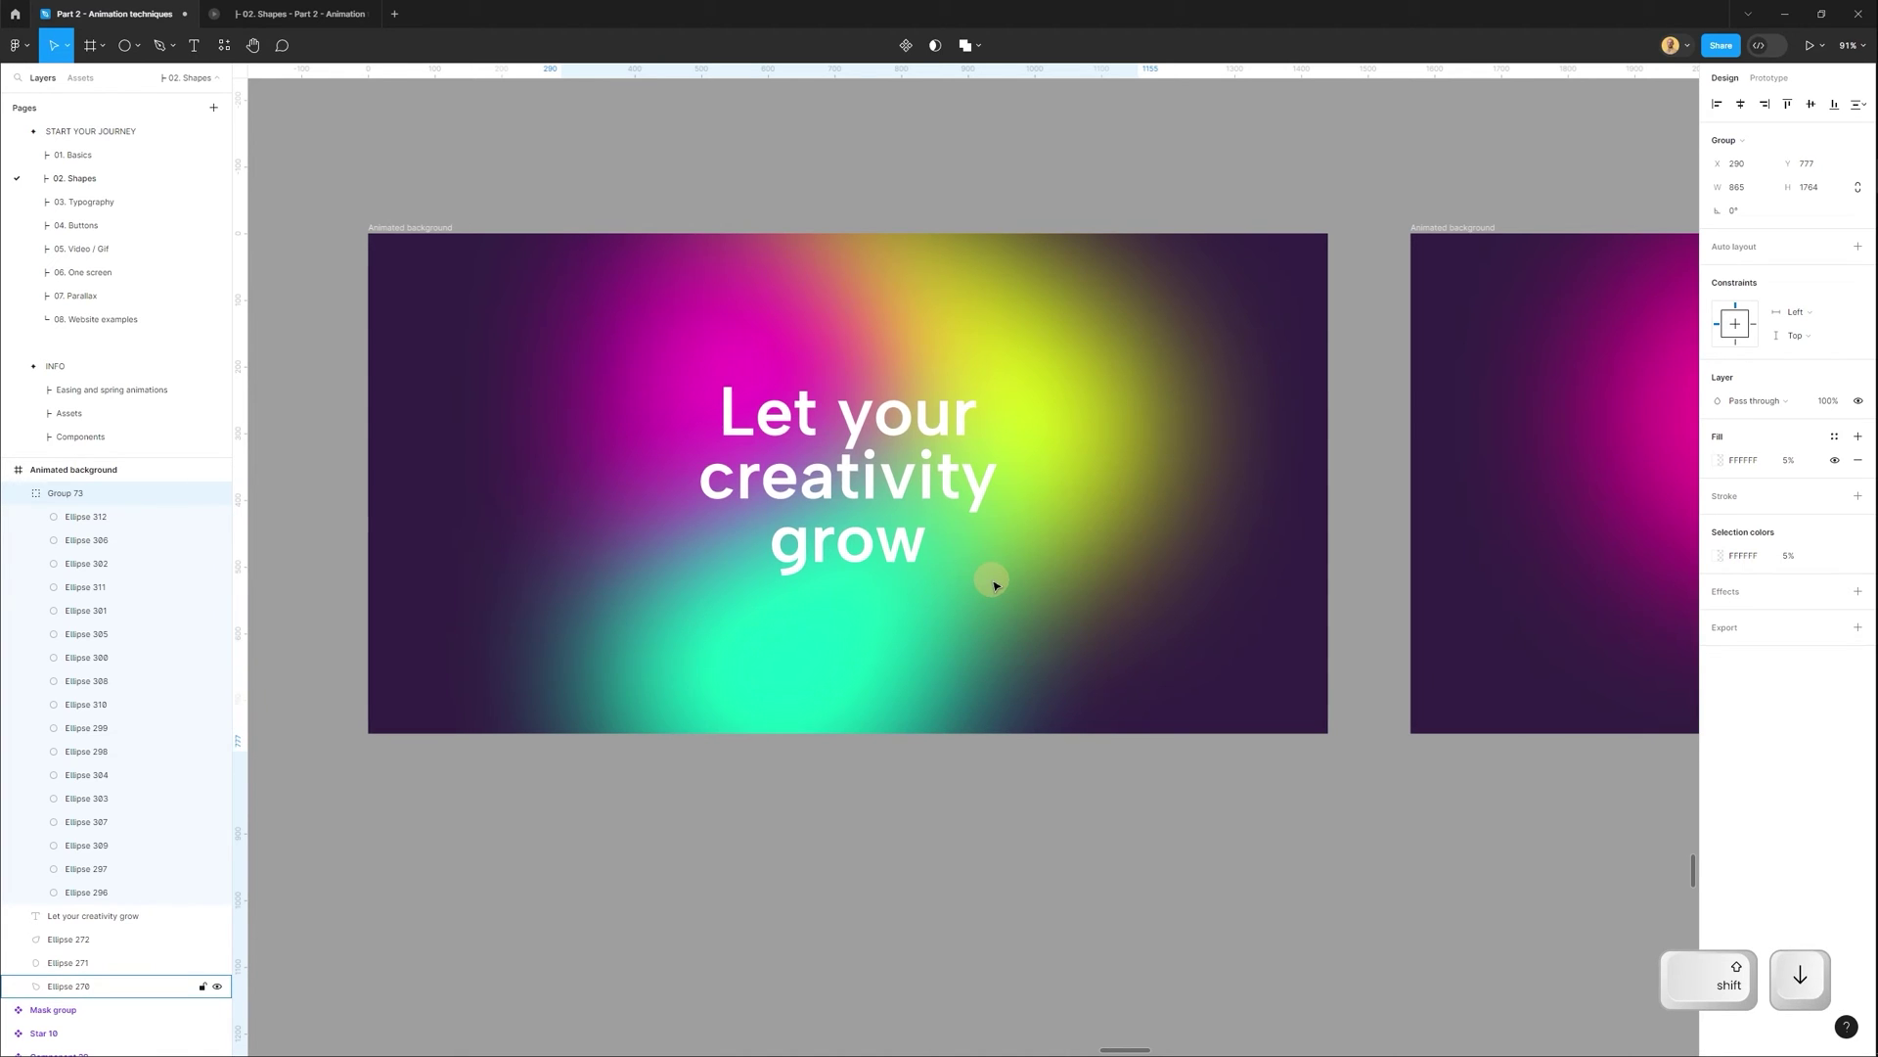
pyautogui.scroll(-2, 981, 234)
# Paste Group 73 into the second Animated background frame and raise it above the frame, to Y -1802.
pyautogui.press('space')
pyautogui.moveTo(1162, 168); pyautogui.dragTo(498, 218)
pyautogui.click(658, 274)
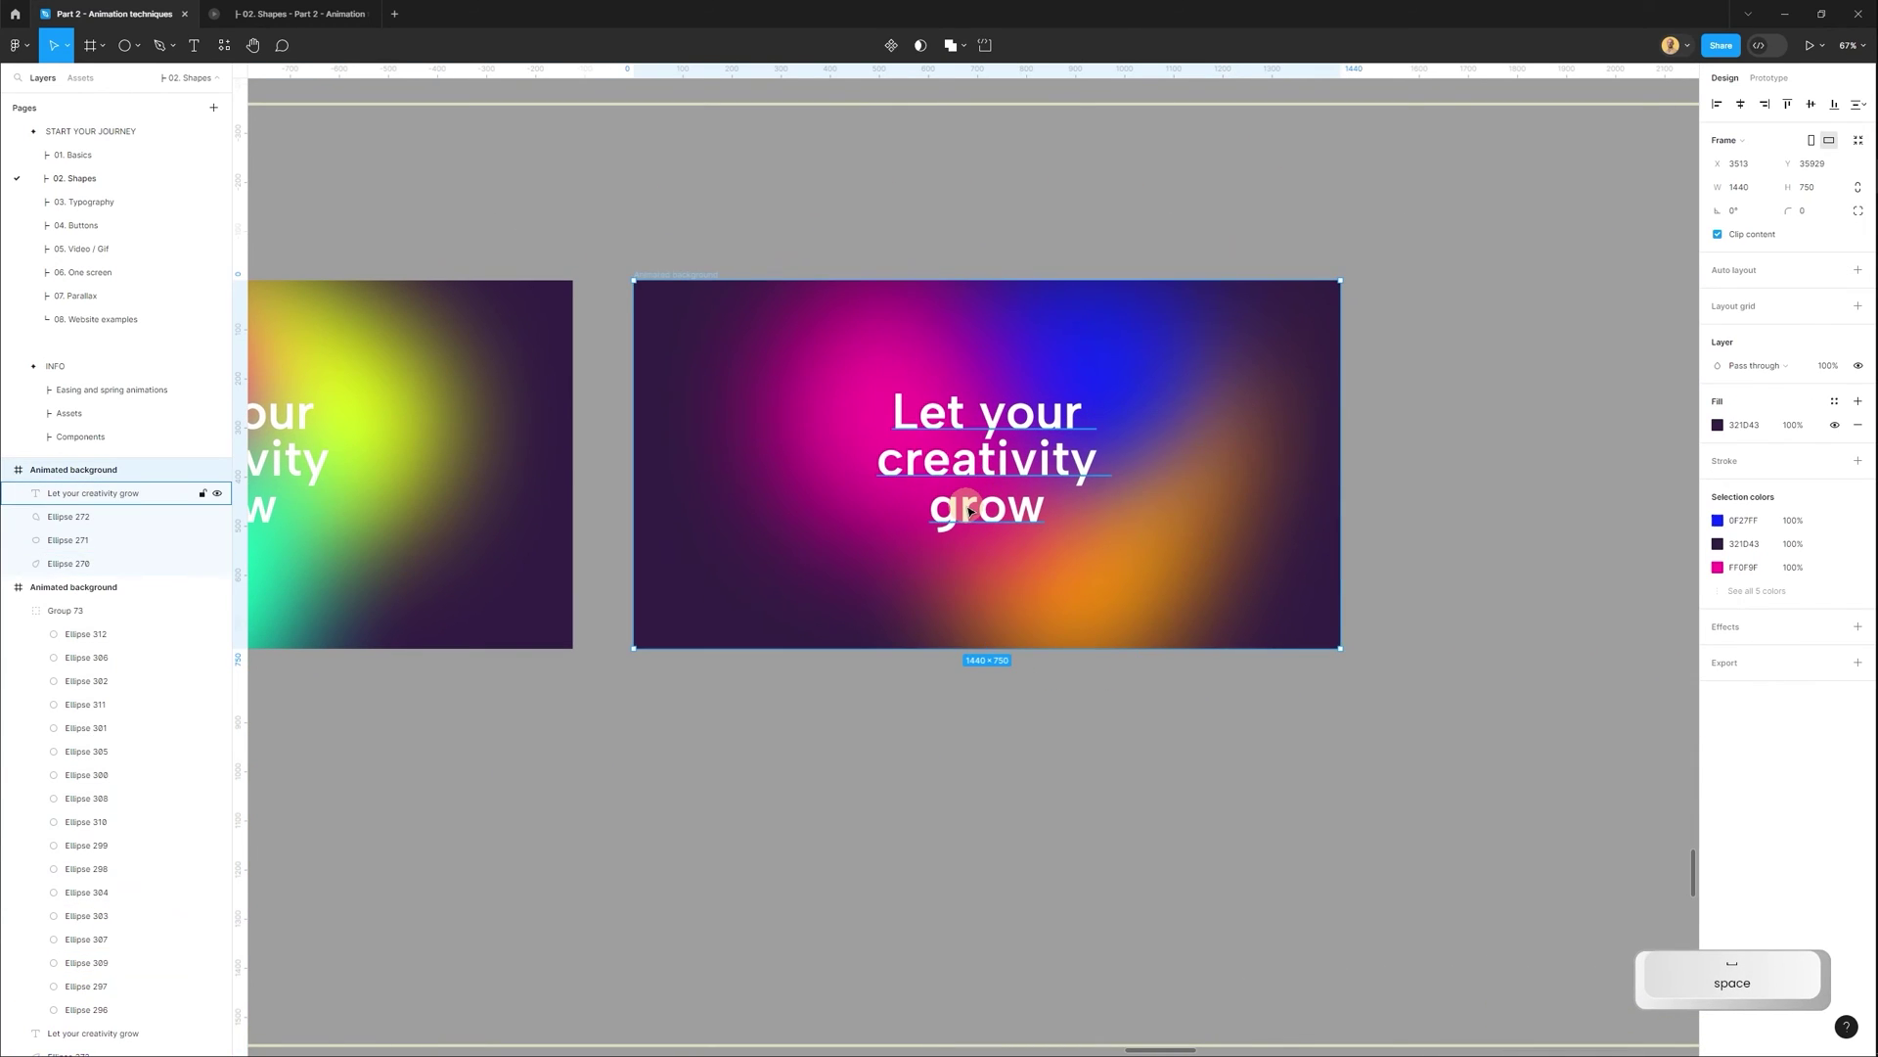
pyautogui.hotkey('ctrl', 'v')
pyautogui.hotkey('shift', 'Up')
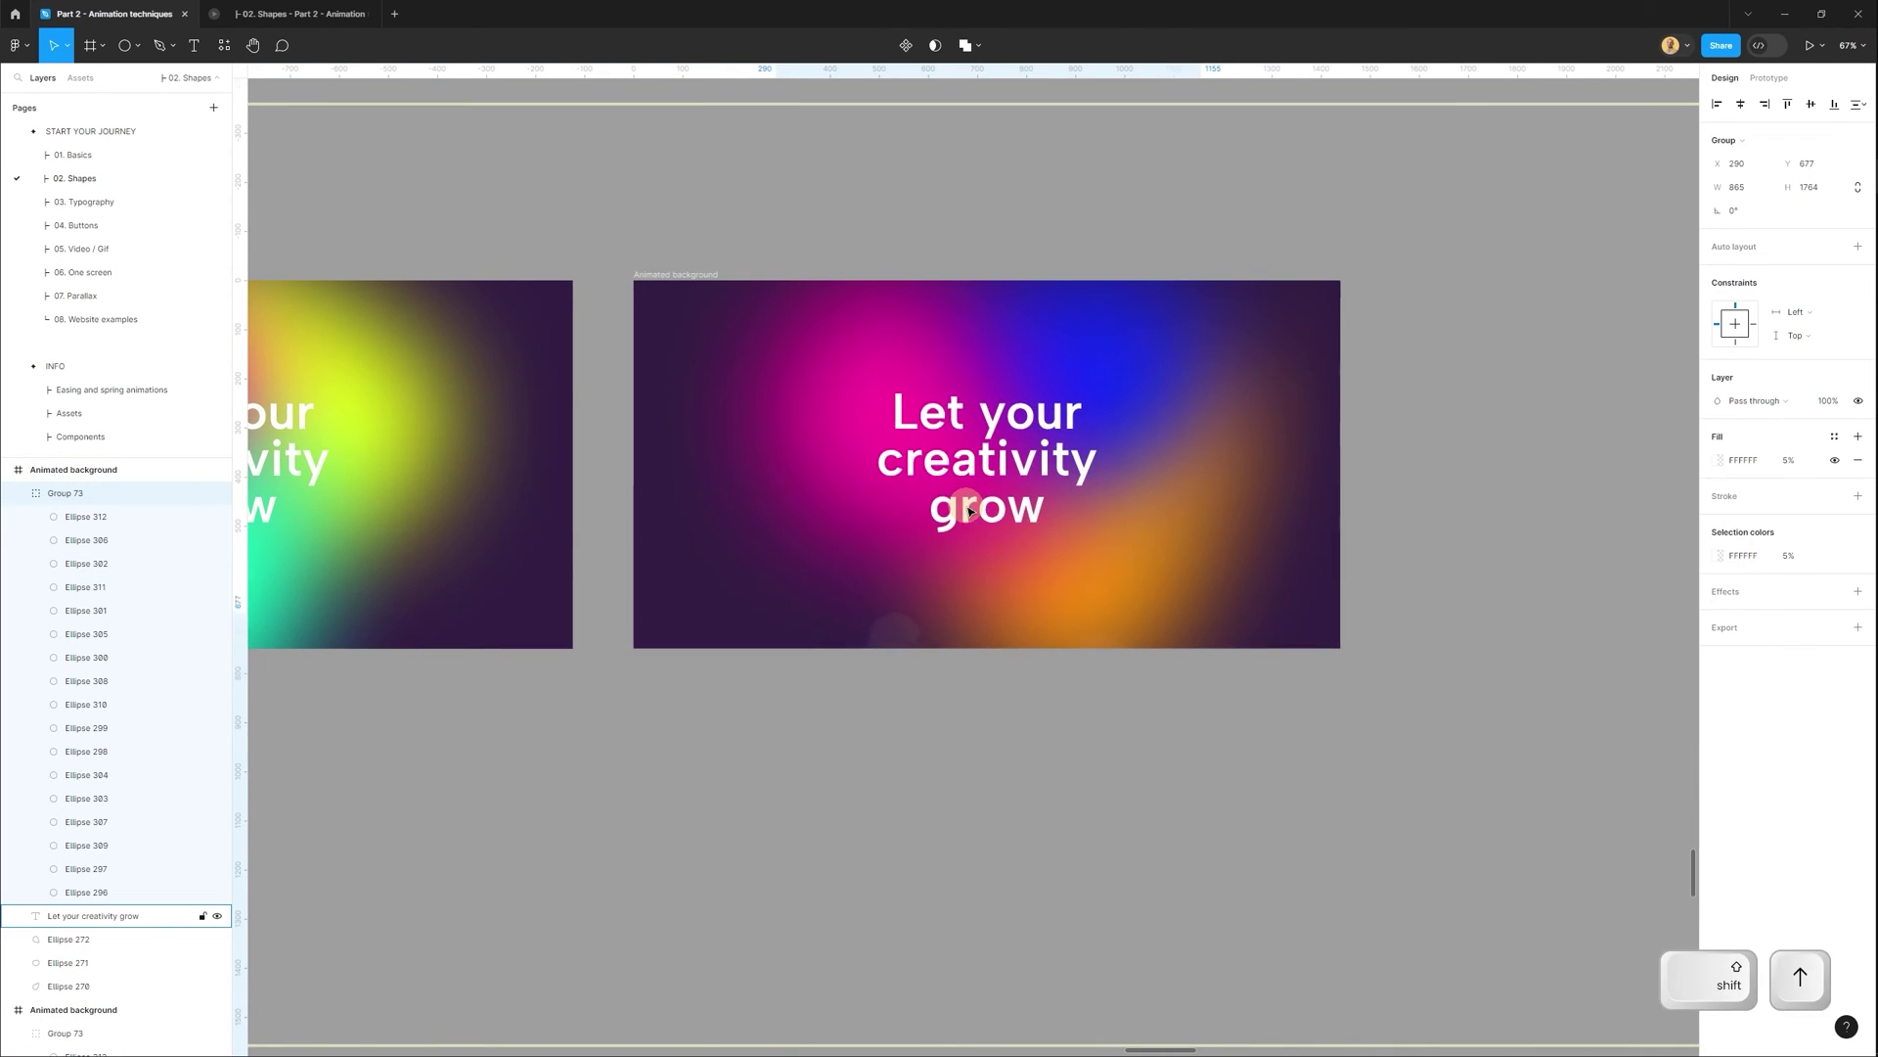
pyautogui.hotkey('shift', 'Up')
pyautogui.hotkey('shift', 'Up')
pyautogui.hotkey('shift', 'Up')
pyautogui.hotkey('shift', 'Up')
pyautogui.hotkey('shift', 'Up')
pyautogui.hotkey('shift', 'Up')
pyautogui.hotkey('shift', 'Up')
pyautogui.hotkey('shift', 'Up')
pyautogui.hotkey('shift', 'Up')
pyautogui.hotkey('shift', 'Up')
pyautogui.hotkey('shift', 'Up')
pyautogui.hotkey('shift', 'Up')
pyautogui.hotkey('shift', 'Up')
pyautogui.hotkey('shift', 'Up')
pyautogui.hotkey('shift', 'Up')
pyautogui.hotkey('shift', 'Up')
pyautogui.hotkey('shift', 'Up')
pyautogui.hotkey('shift', 'Up')
pyautogui.hotkey('shift', 'Up')
pyautogui.hotkey('shift', 'Up')
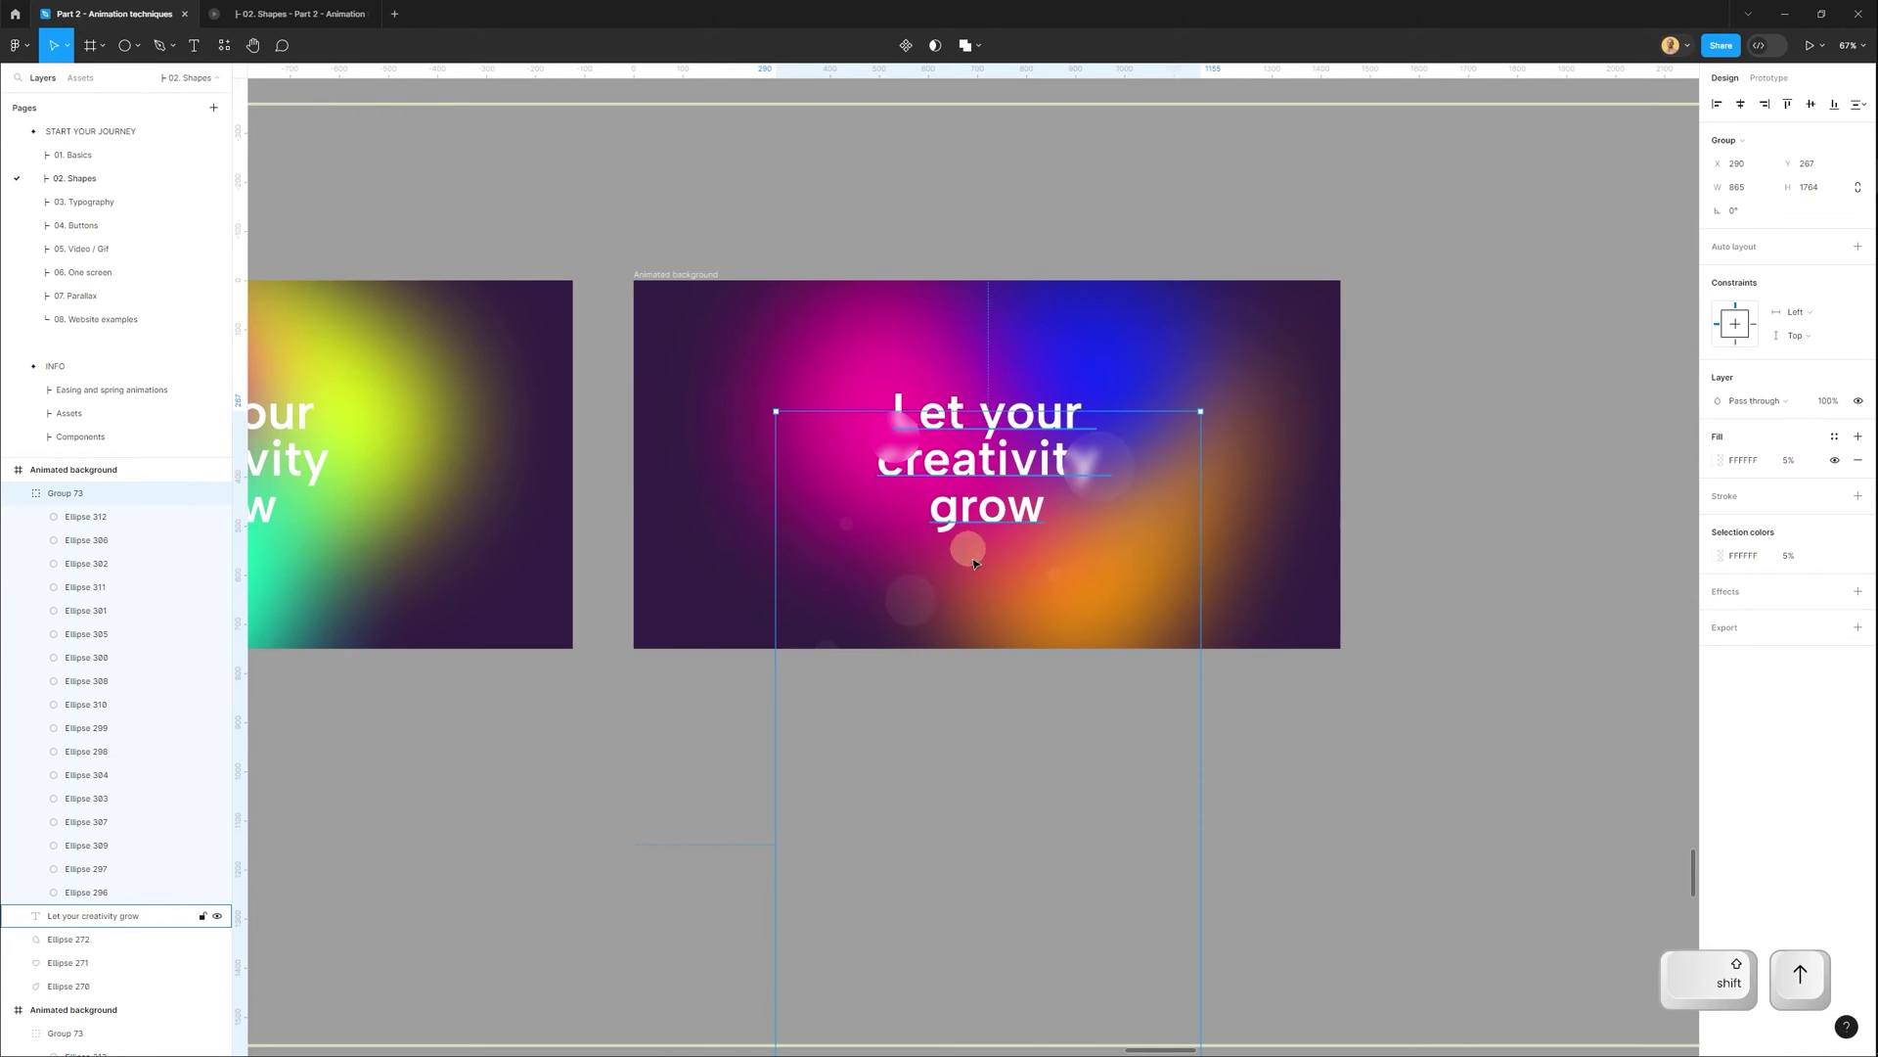
pyautogui.hotkey('shift', 'Up')
pyautogui.hotkey('shift', 'Up')
pyautogui.hotkey('shift', 'Up')
pyautogui.hotkey('shift', 'Up')
pyautogui.hotkey('shift', 'Up')
pyautogui.hotkey('shift', 'Up')
pyautogui.hotkey('shift', 'Up')
pyautogui.hotkey('shift', 'Up')
pyautogui.hotkey('shift', 'Up')
pyautogui.hotkey('shift', 'Up')
pyautogui.hotkey('shift', 'Up')
pyautogui.hotkey('shift', 'Up')
pyautogui.hotkey('shift', 'Up')
pyautogui.hotkey('shift', 'Up')
pyautogui.hotkey('shift', 'Up')
pyautogui.hotkey('shift', 'Up')
pyautogui.hotkey('shift', 'Up')
pyautogui.hotkey('shift', 'Up')
pyautogui.hotkey('shift', 'Up')
pyautogui.hotkey('shift', 'Up')
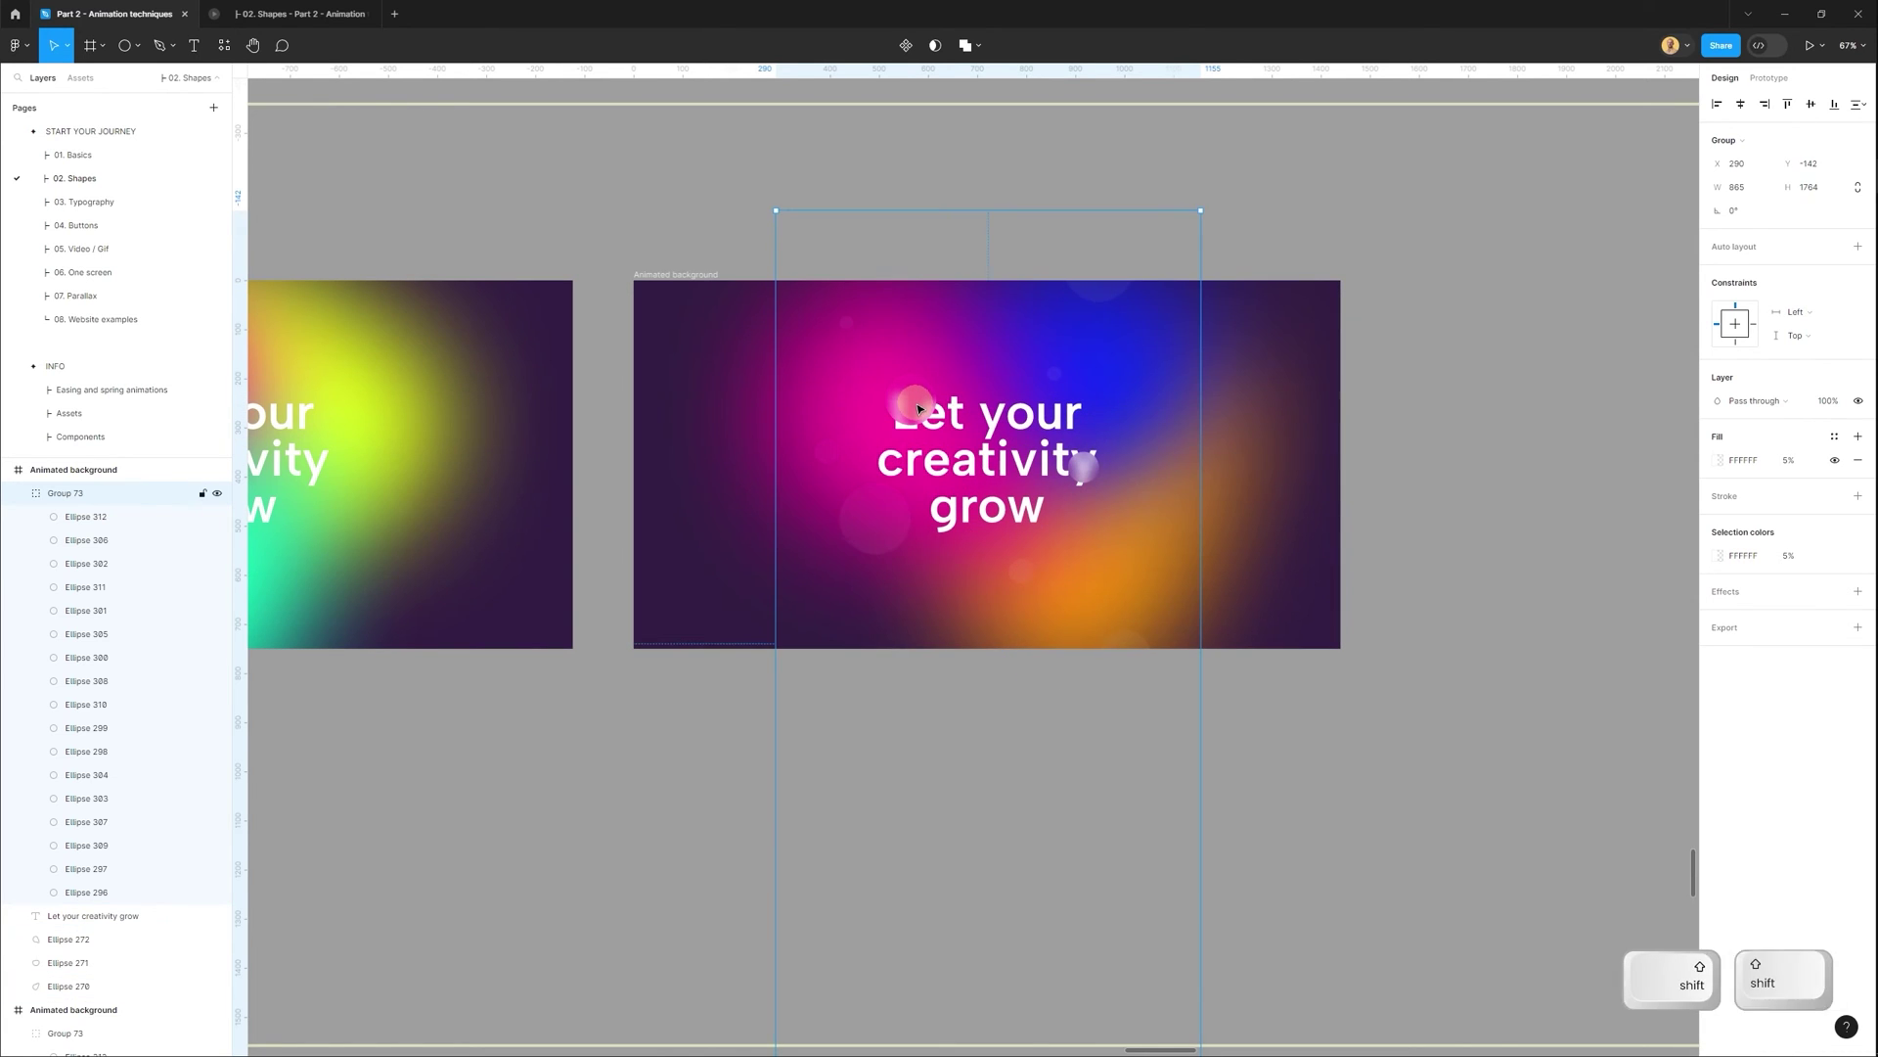
pyautogui.hotkey('shift', 'Up')
pyautogui.hotkey('shift', 'Up')
pyautogui.hotkey('shift', 'Up')
pyautogui.hotkey('shift', 'Up')
pyautogui.hotkey('shift', 'Up')
pyautogui.hotkey('shift', 'Up')
pyautogui.hotkey('shift', 'Up')
pyautogui.hotkey('shift', 'Up')
pyautogui.hotkey('shift', 'Up')
pyautogui.hotkey('shift', 'Up')
pyautogui.hotkey('shift', 'Up')
pyautogui.hotkey('shift', 'Up')
pyautogui.hotkey('shift', 'Up')
pyautogui.hotkey('shift', 'Up')
pyautogui.hotkey('shift', 'Up')
pyautogui.hotkey('shift', 'Up')
pyautogui.hotkey('shift', 'Up')
pyautogui.hotkey('shift', 'Up')
pyautogui.hotkey('shift', 'Up')
pyautogui.hotkey('shift', 'Up')
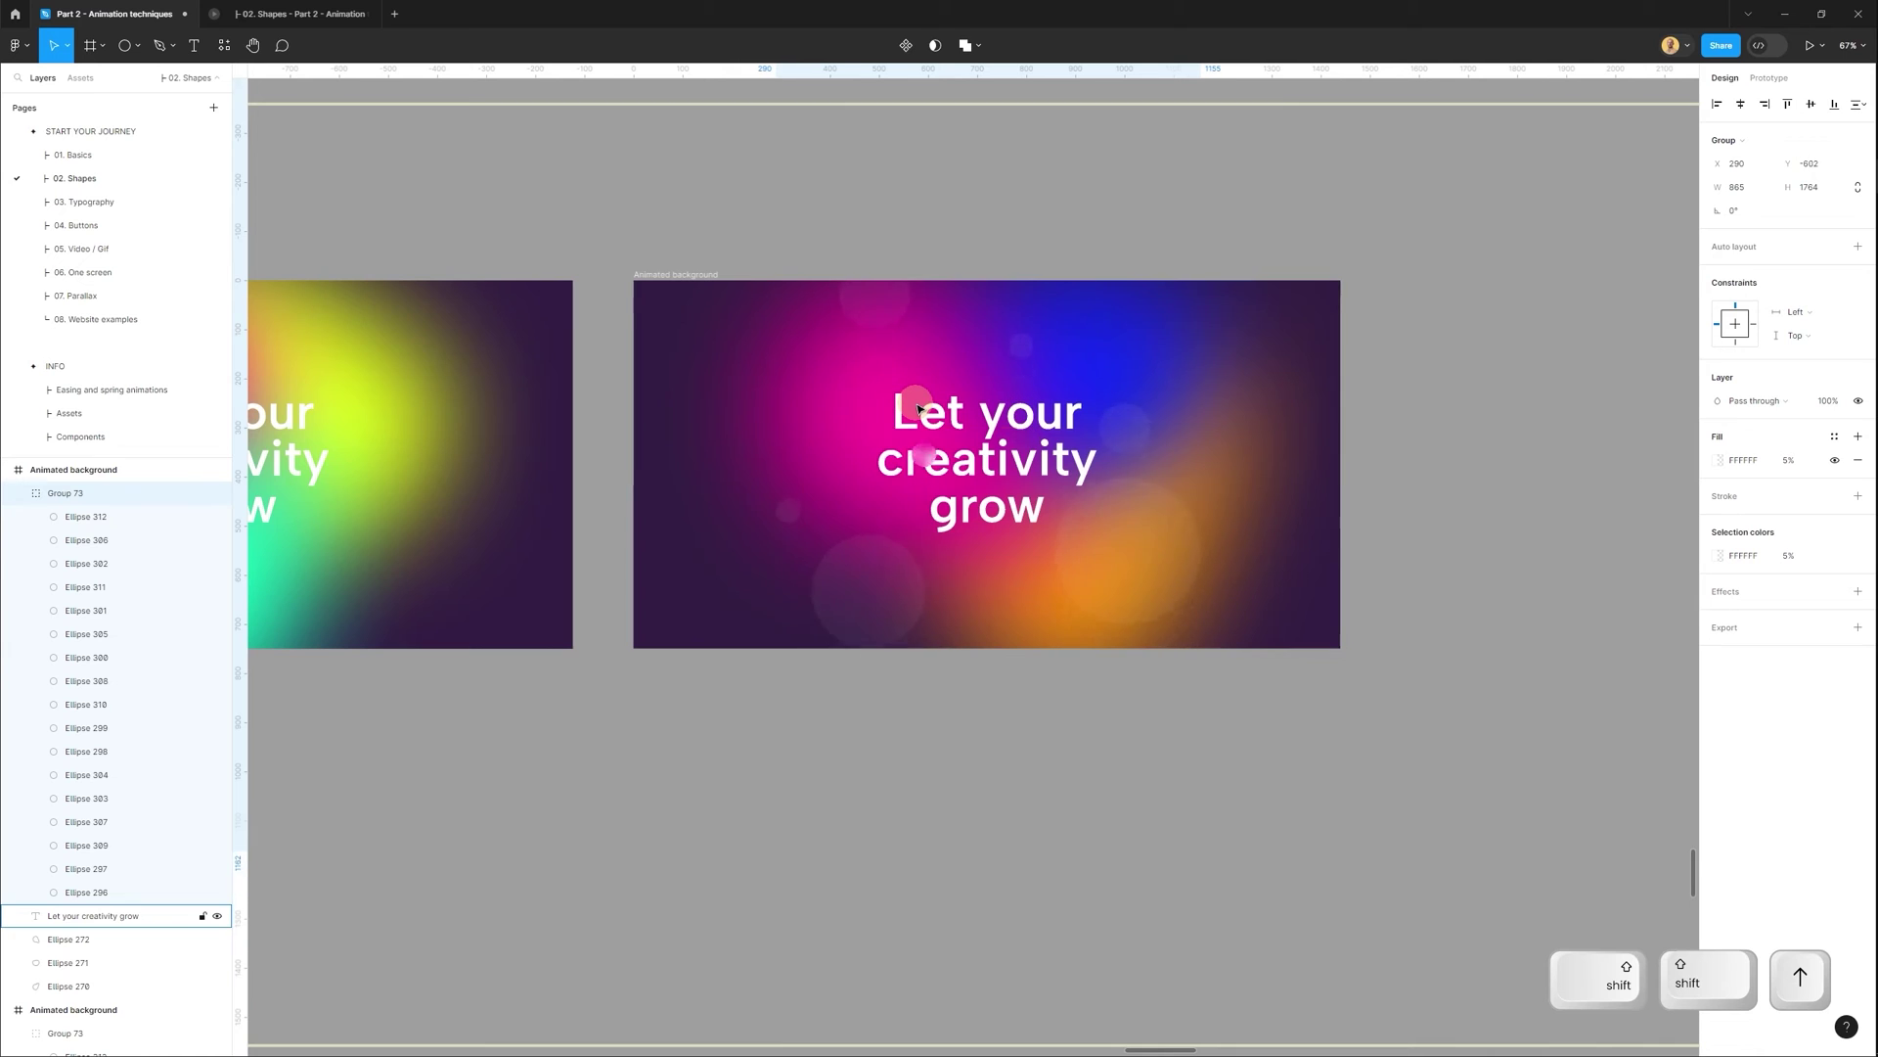
pyautogui.hotkey('shift', 'Up')
pyautogui.hotkey('shift', 'Up')
pyautogui.hotkey('shift', 'Up')
pyautogui.hotkey('shift', 'Up')
pyautogui.hotkey('shift', 'Up')
pyautogui.hotkey('shift', 'Up')
pyautogui.hotkey('shift', 'Up')
pyautogui.hotkey('shift', 'Up')
pyautogui.hotkey('shift', 'Up')
pyautogui.hotkey('shift', 'Up')
pyautogui.hotkey('shift', 'Up')
pyautogui.hotkey('shift', 'Up')
pyautogui.hotkey('shift', 'Up')
pyautogui.hotkey('shift', 'Up')
pyautogui.hotkey('shift', 'Up')
pyautogui.hotkey('shift', 'Up')
pyautogui.hotkey('shift', 'Up')
pyautogui.hotkey('shift', 'Up')
pyautogui.hotkey('shift', 'Up')
pyautogui.hotkey('shift', 'Up')
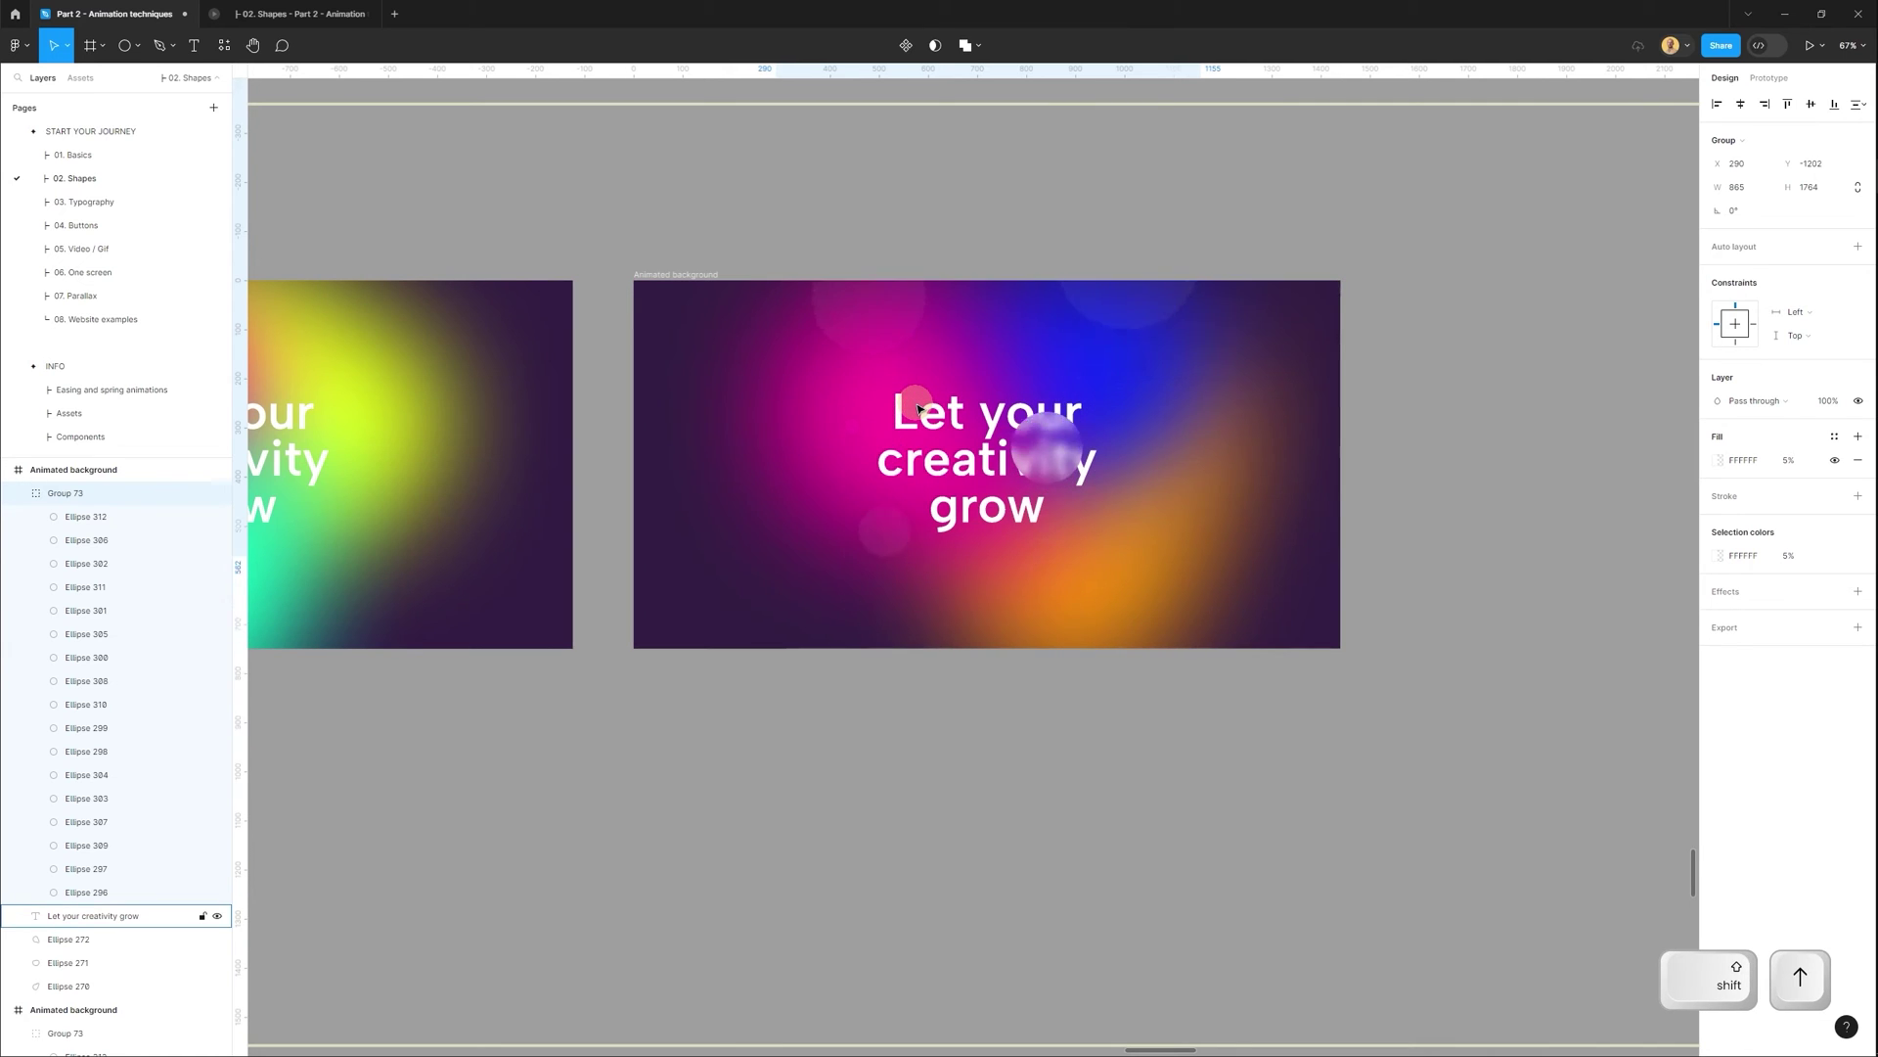
pyautogui.hotkey('shift', 'Up')
pyautogui.hotkey('shift', 'Up')
pyautogui.hotkey('shift', 'Up')
pyautogui.hotkey('shift', 'Up')
pyautogui.hotkey('shift', 'Up')
pyautogui.hotkey('shift', 'Up')
pyautogui.hotkey('shift', 'Up')
pyautogui.hotkey('shift', 'Up')
pyautogui.hotkey('shift', 'Up')
pyautogui.hotkey('shift', 'Up')
pyautogui.hotkey('shift', 'Up')
pyautogui.hotkey('shift', 'Up')
pyautogui.hotkey('shift', 'Up')
pyautogui.hotkey('shift', 'Up')
pyautogui.hotkey('shift', 'Up')
pyautogui.hotkey('shift', 'Up')
pyautogui.hotkey('shift', 'Up')
pyautogui.hotkey('shift', 'Up')
pyautogui.hotkey('shift', 'Up')
pyautogui.hotkey('shift', 'Up')
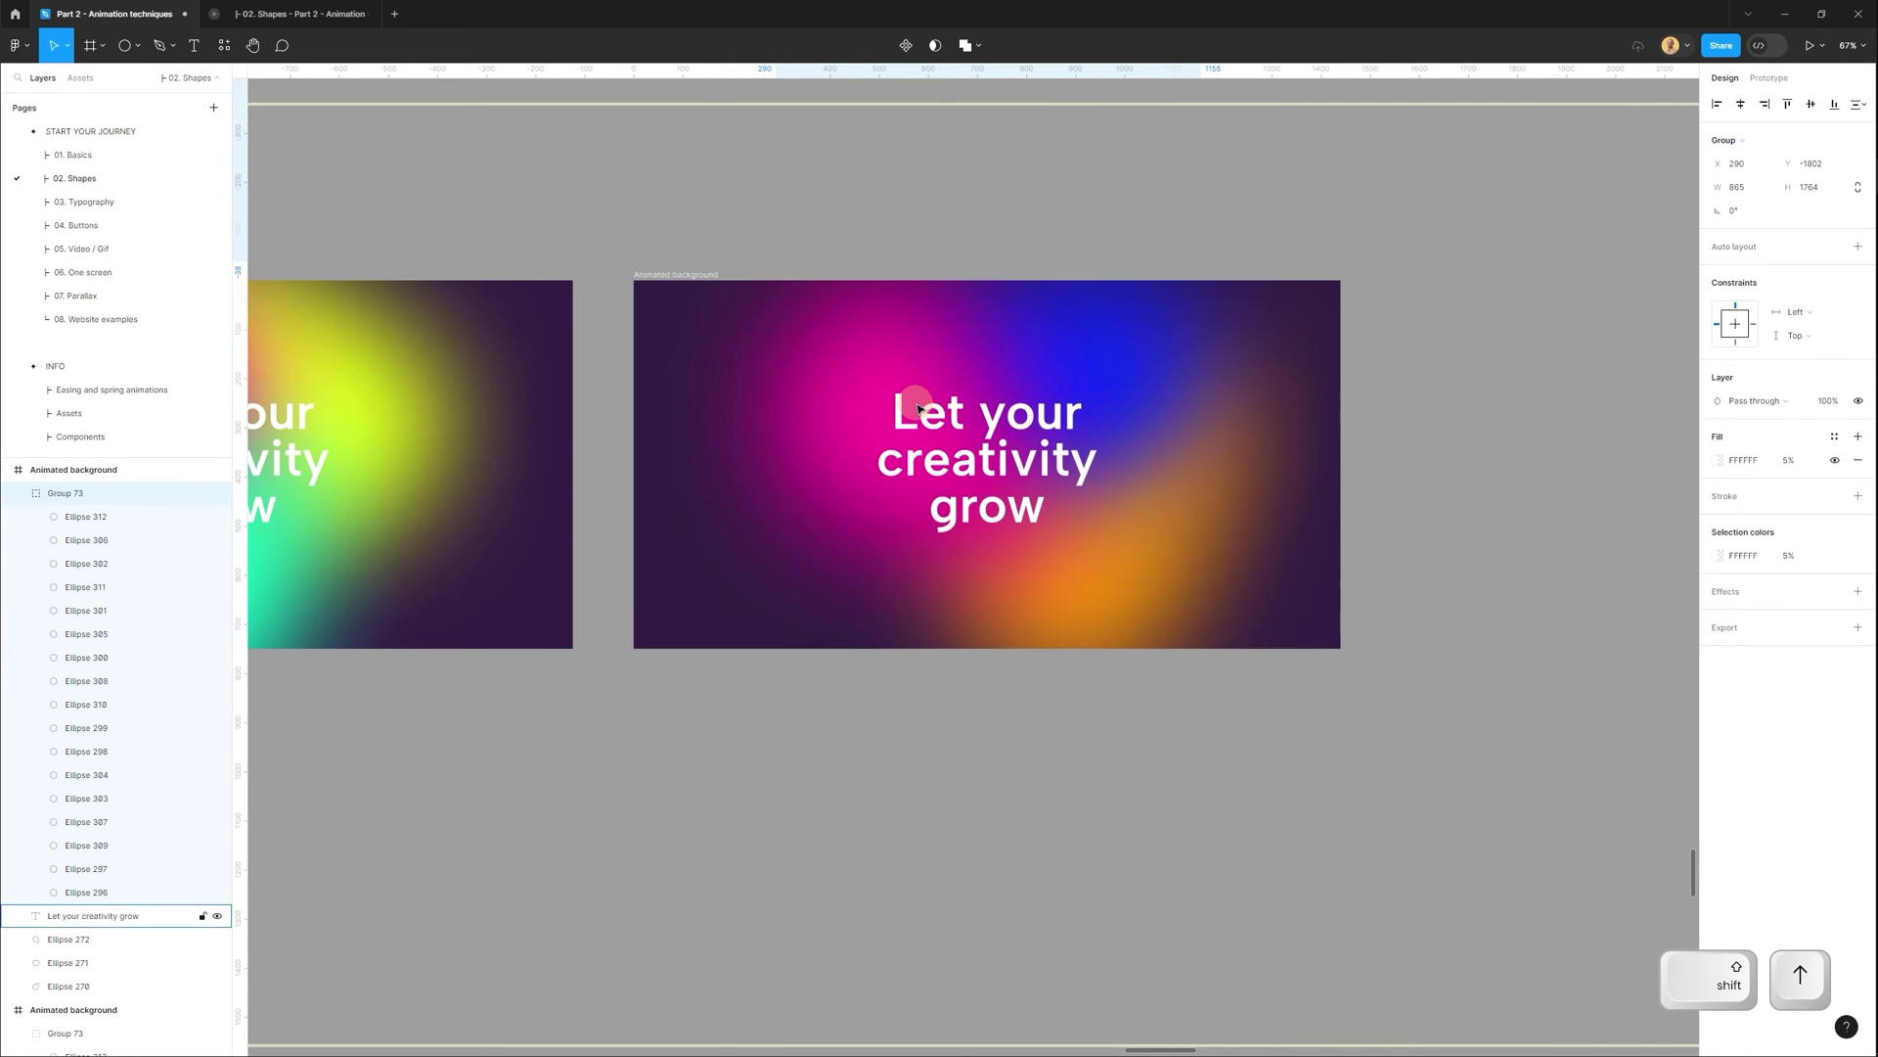
# Zoom out to show both frames and select the first Animated background frame.
pyautogui.scroll(-1, 918, 409)
pyautogui.press('space')
pyautogui.moveTo(768, 404); pyautogui.dragTo(1174, 438)
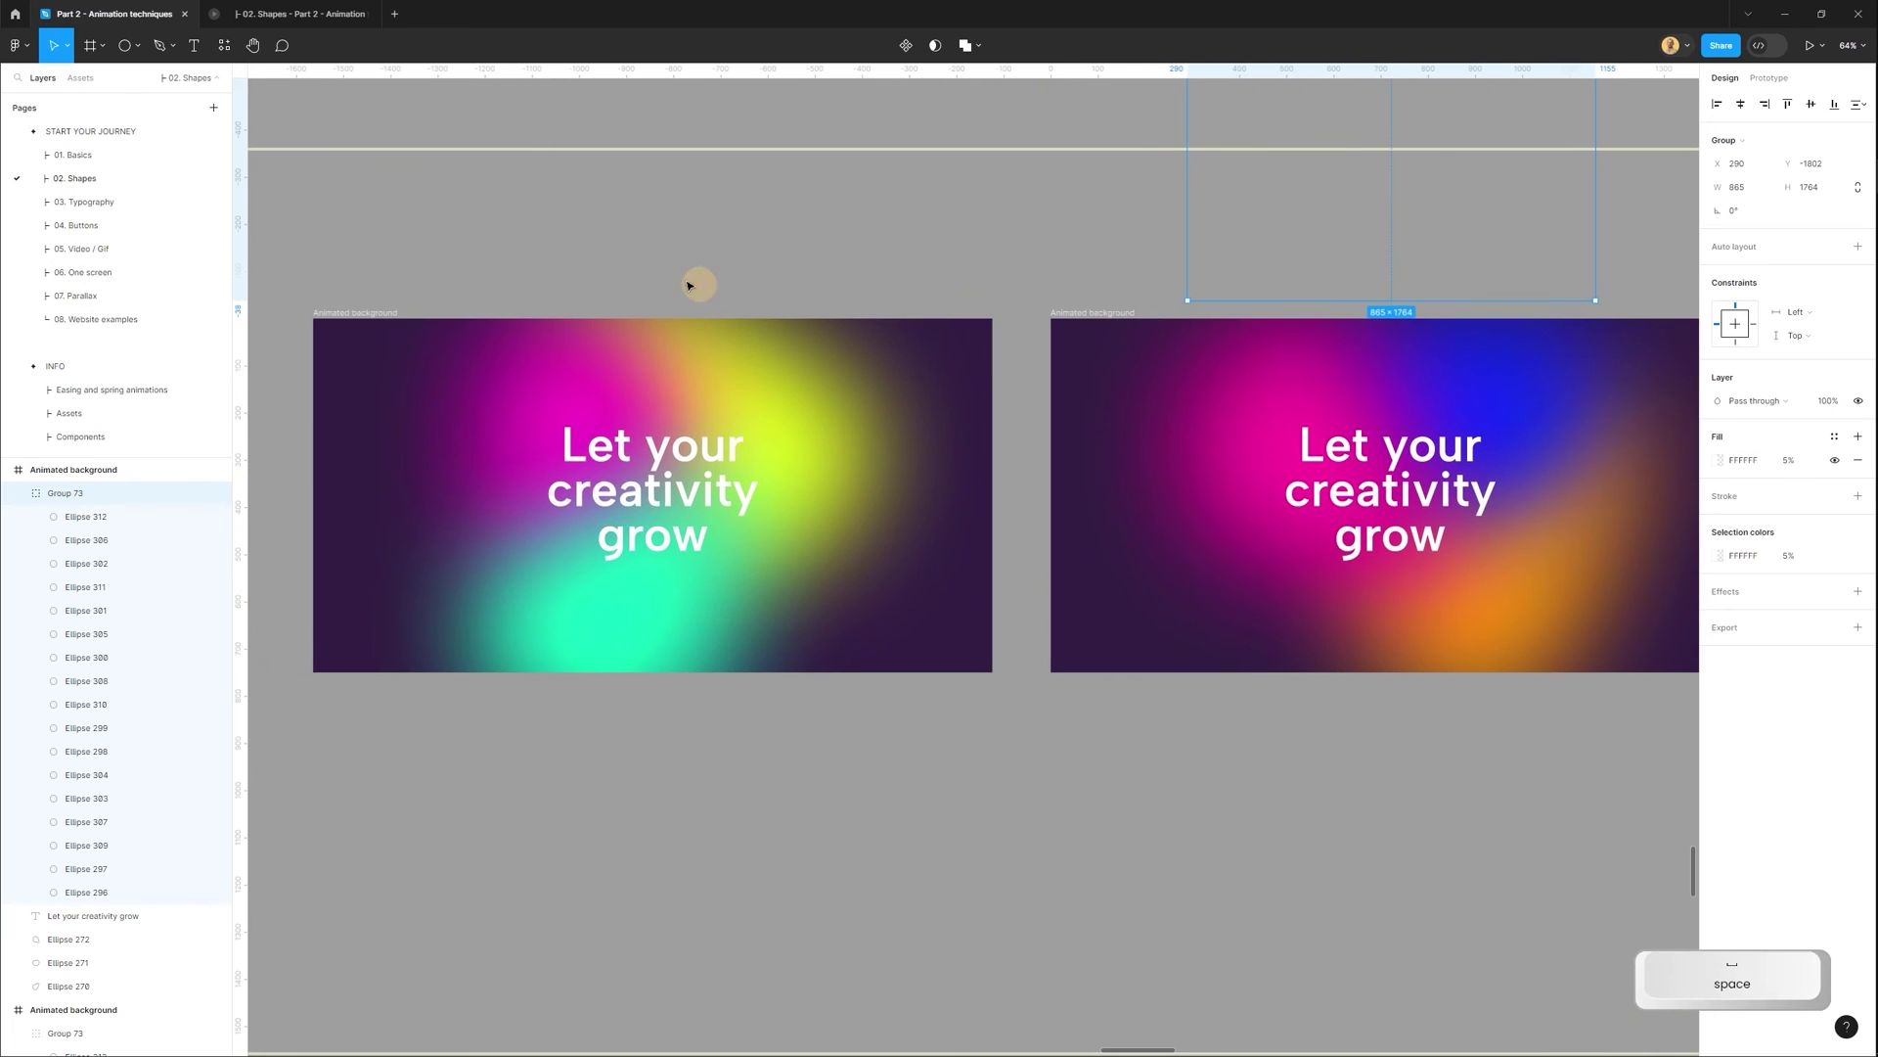
pyautogui.click(535, 228)
pyautogui.click(383, 311)
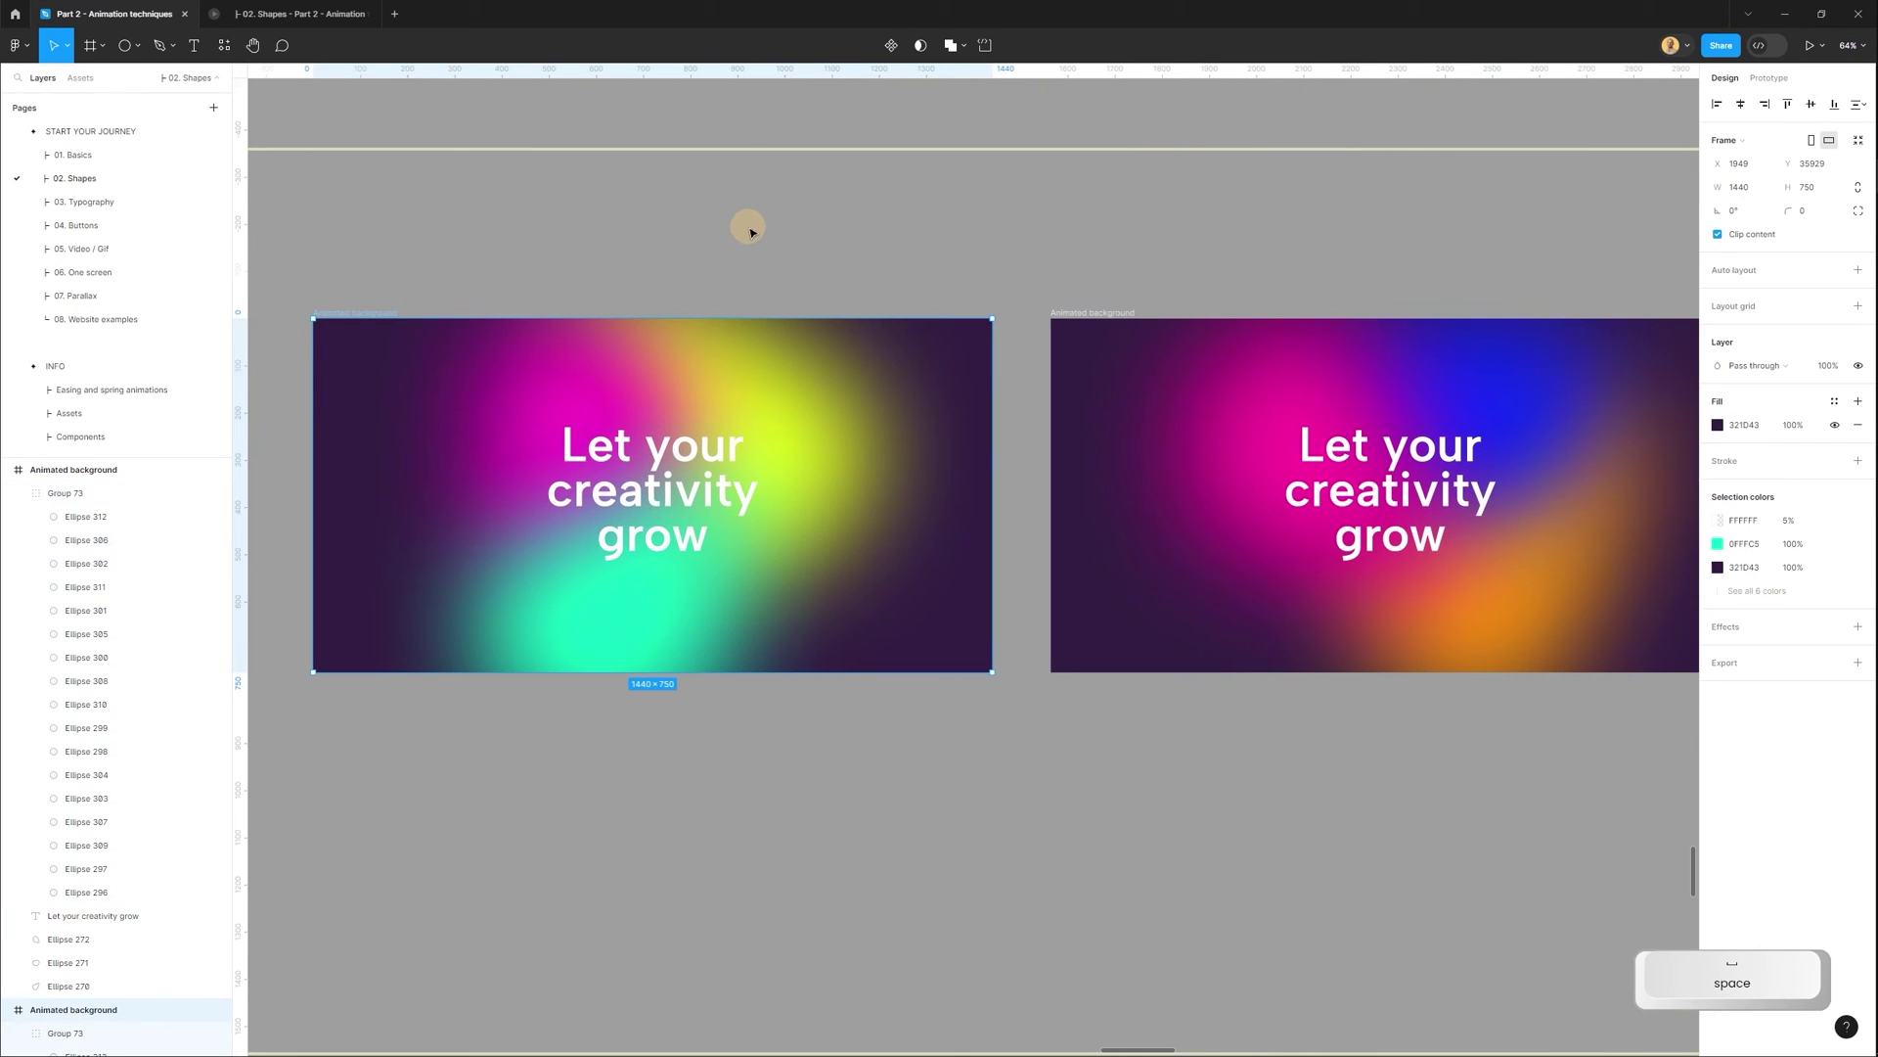
pyautogui.hotkey('shift', 'space')
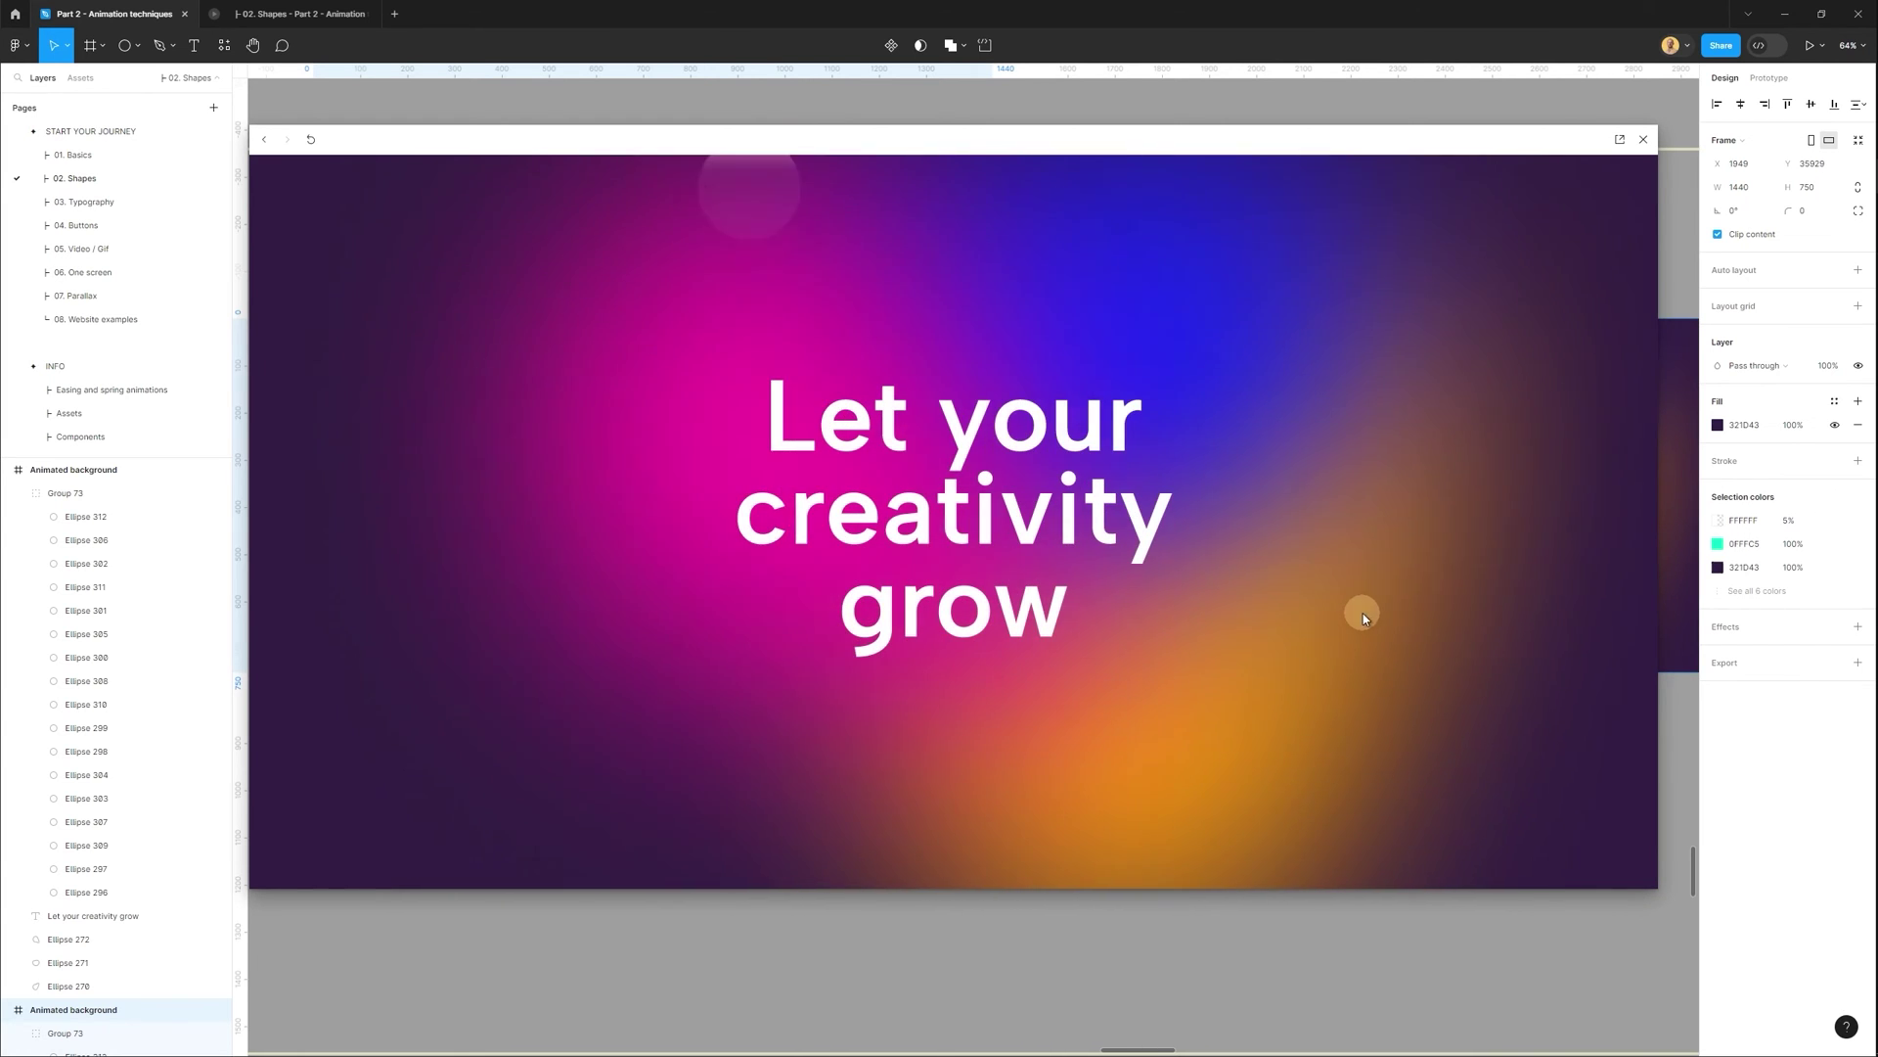
pyautogui.click(1645, 137)
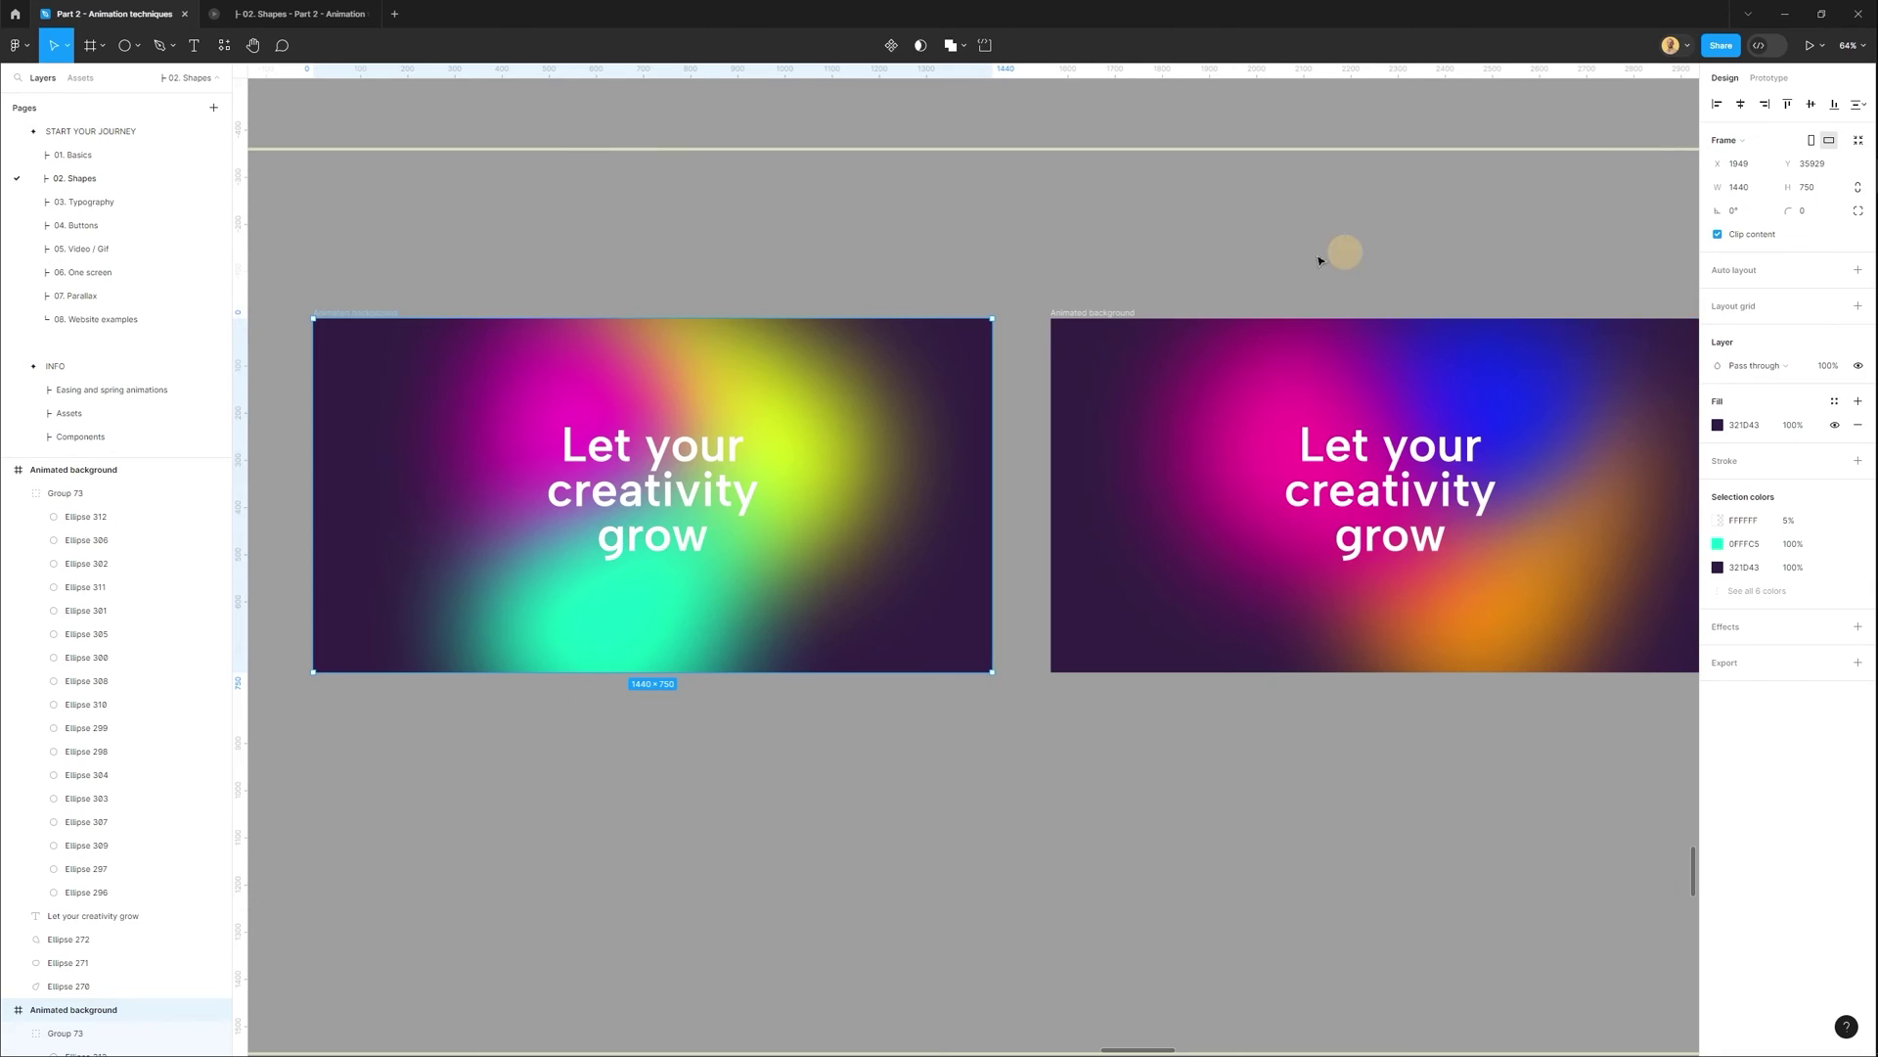
pyautogui.click(1341, 251)
# Lengthen the frames' Smart animate click interaction from 4000 ms to 10000 ms.
pyautogui.click(1761, 80)
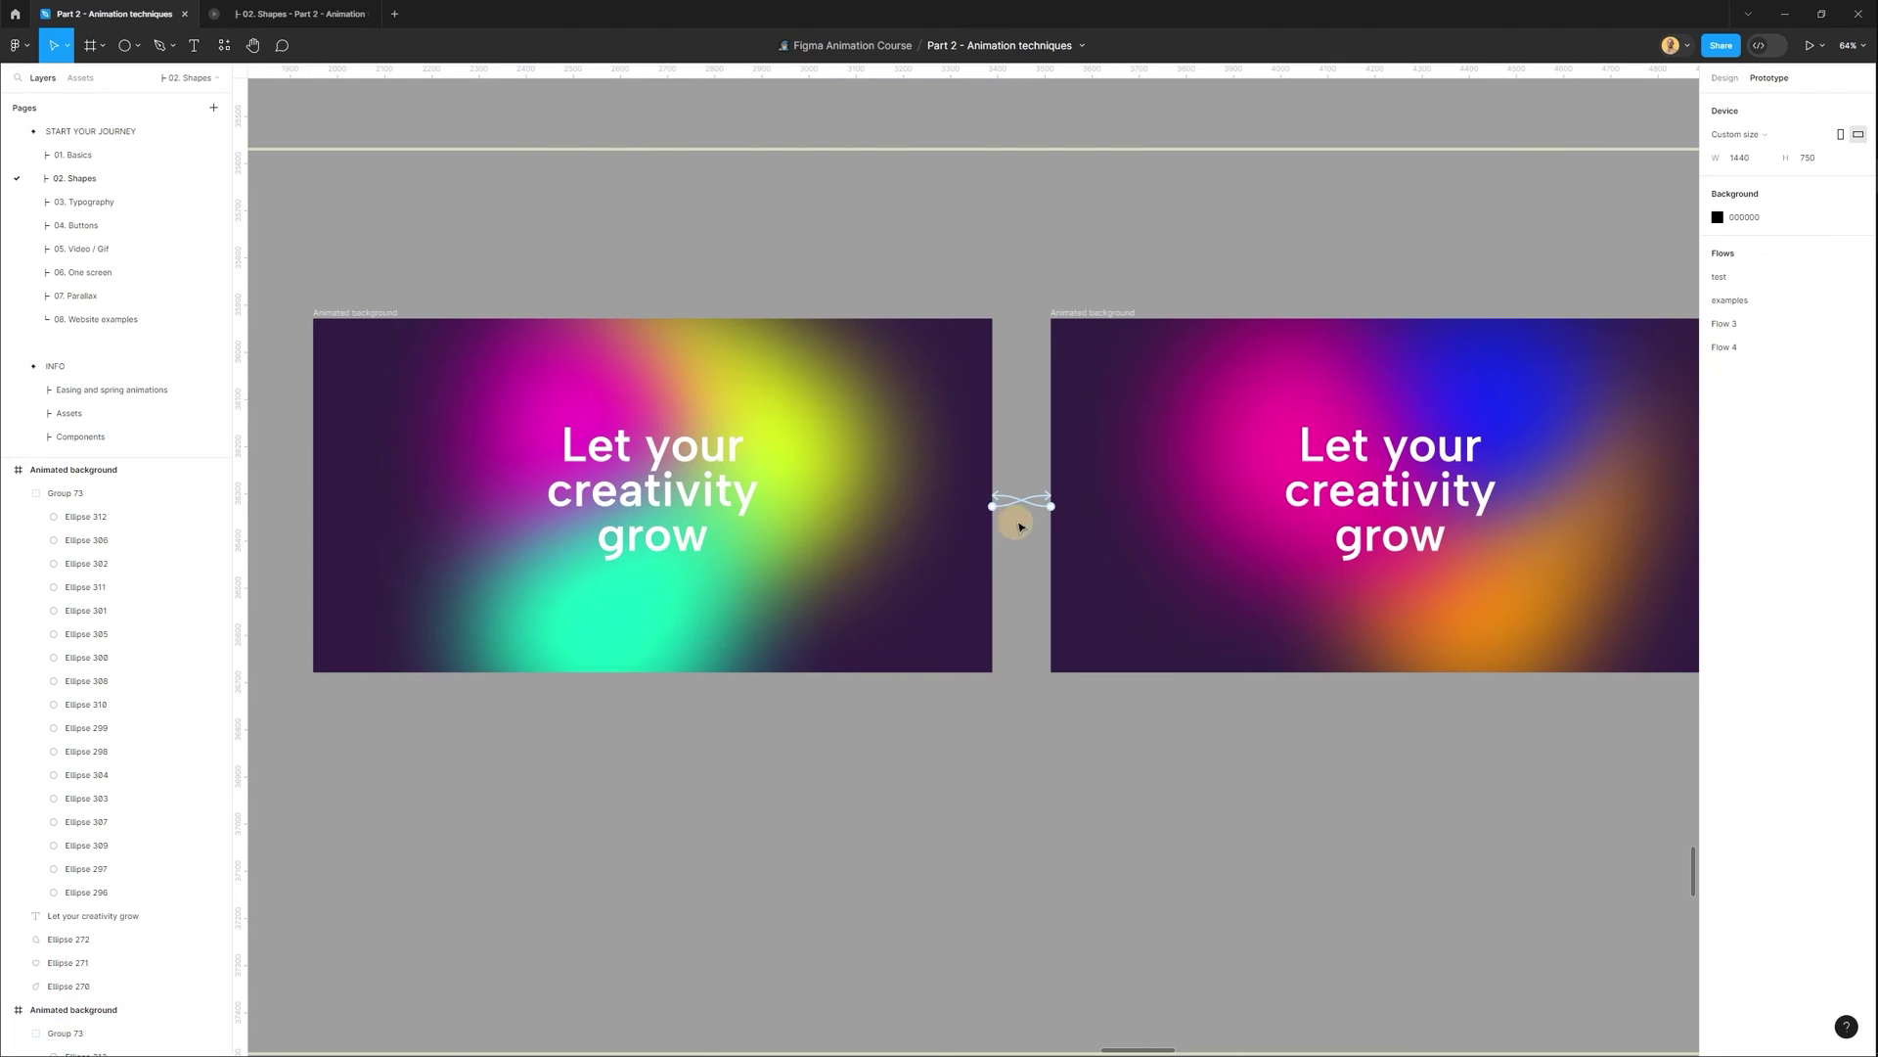
pyautogui.click(1003, 509)
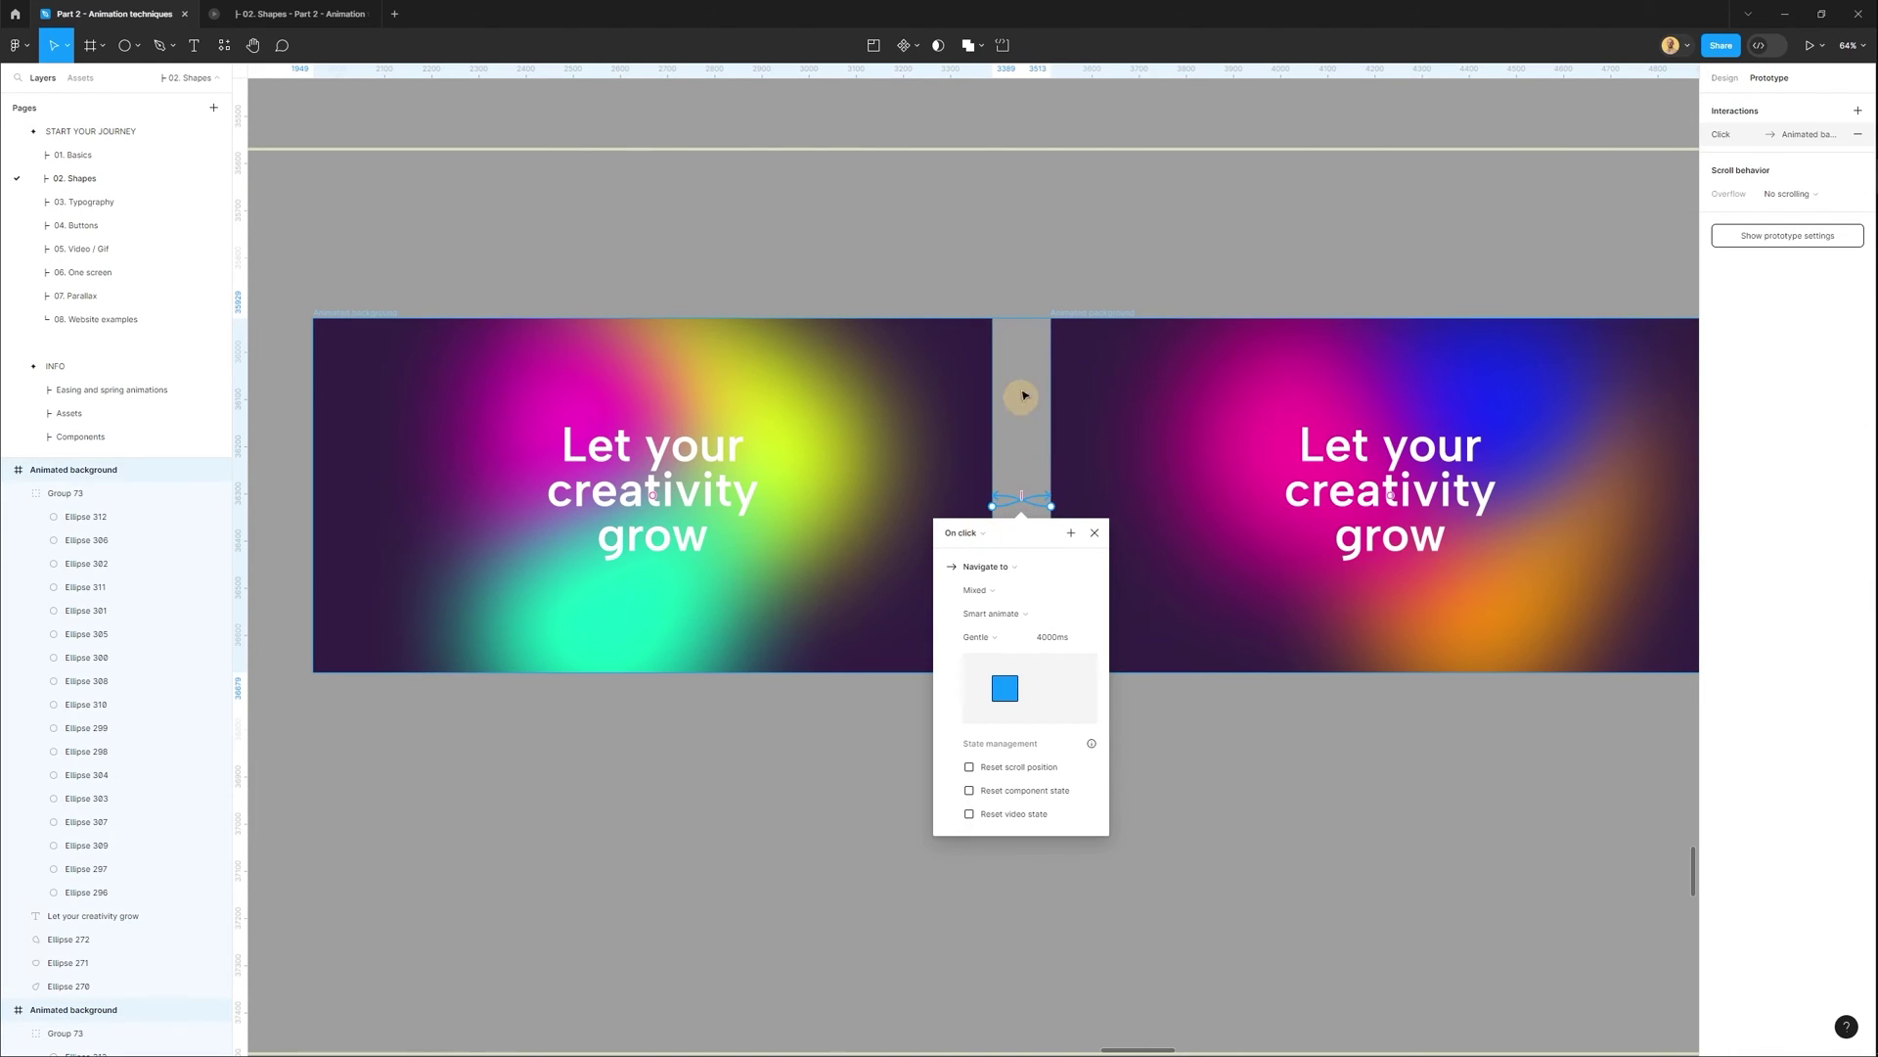
pyautogui.click(358, 311)
pyautogui.keyDown('shift'); pyautogui.click(1082, 313); pyautogui.keyUp('shift')
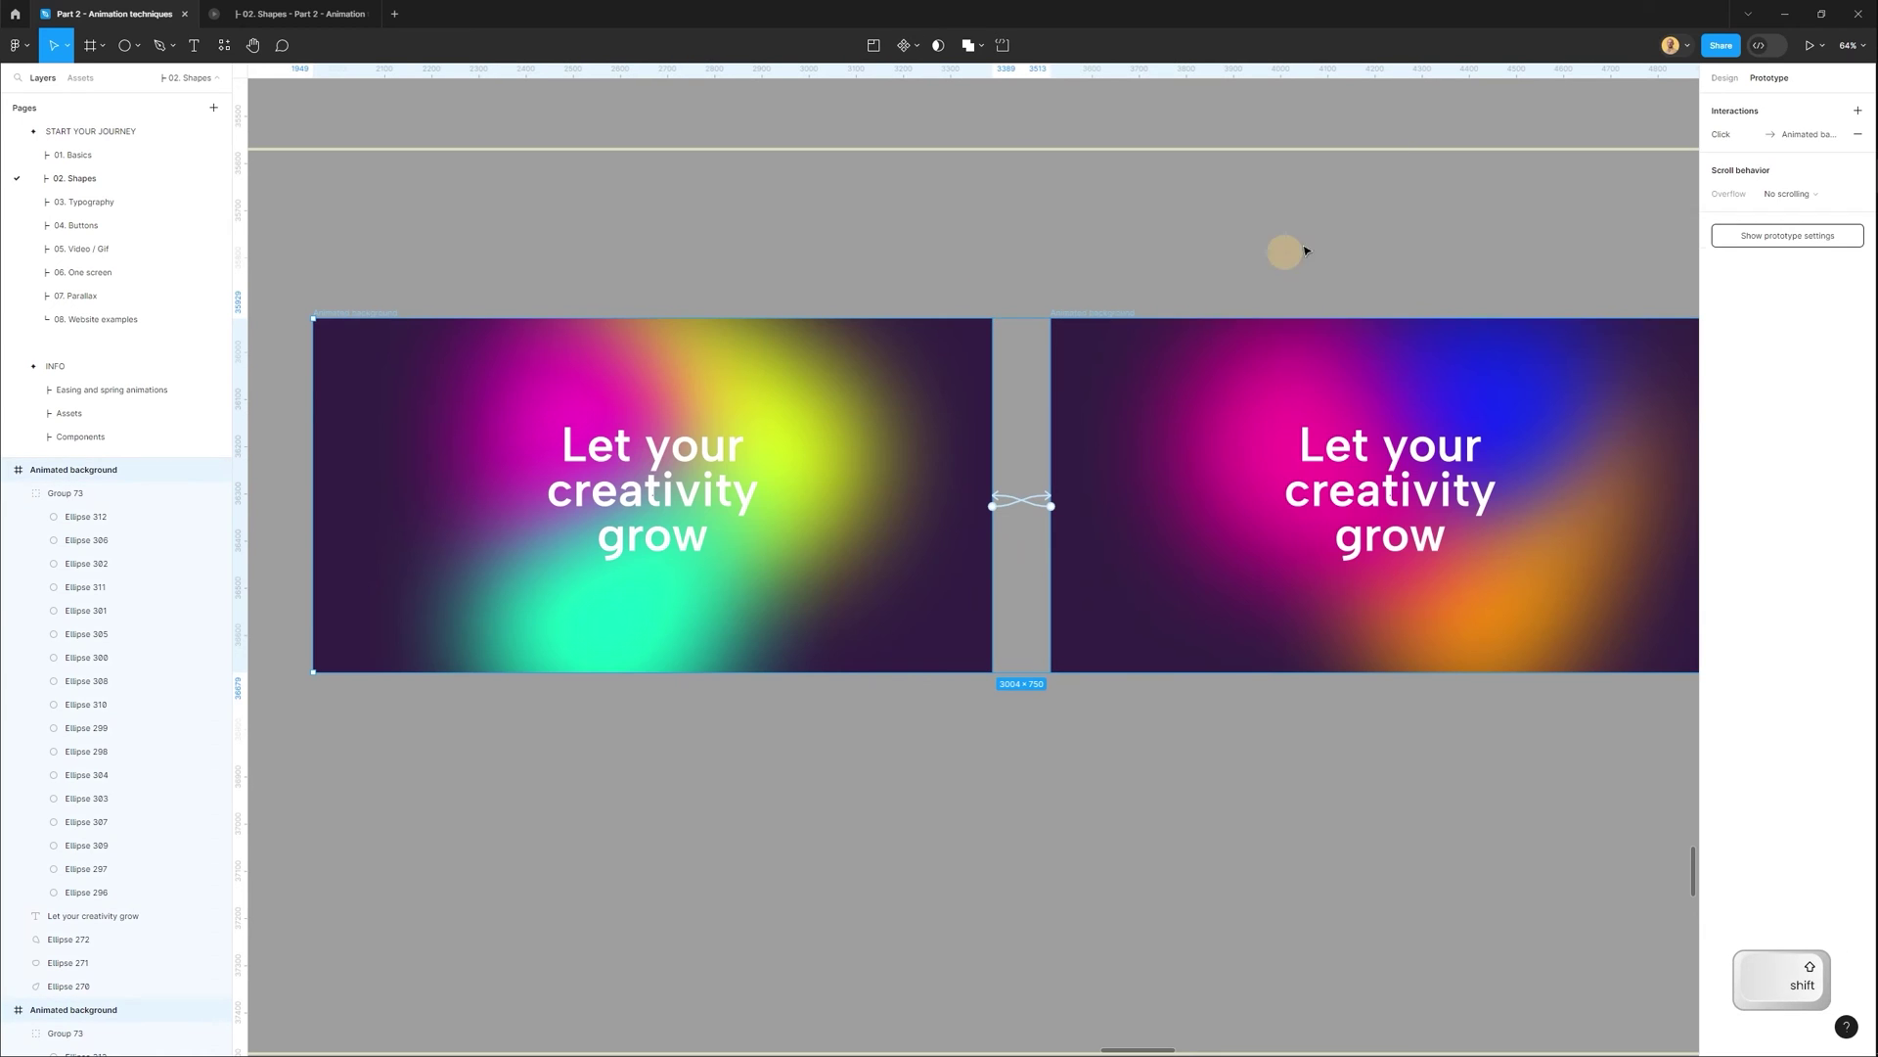
pyautogui.click(1738, 136)
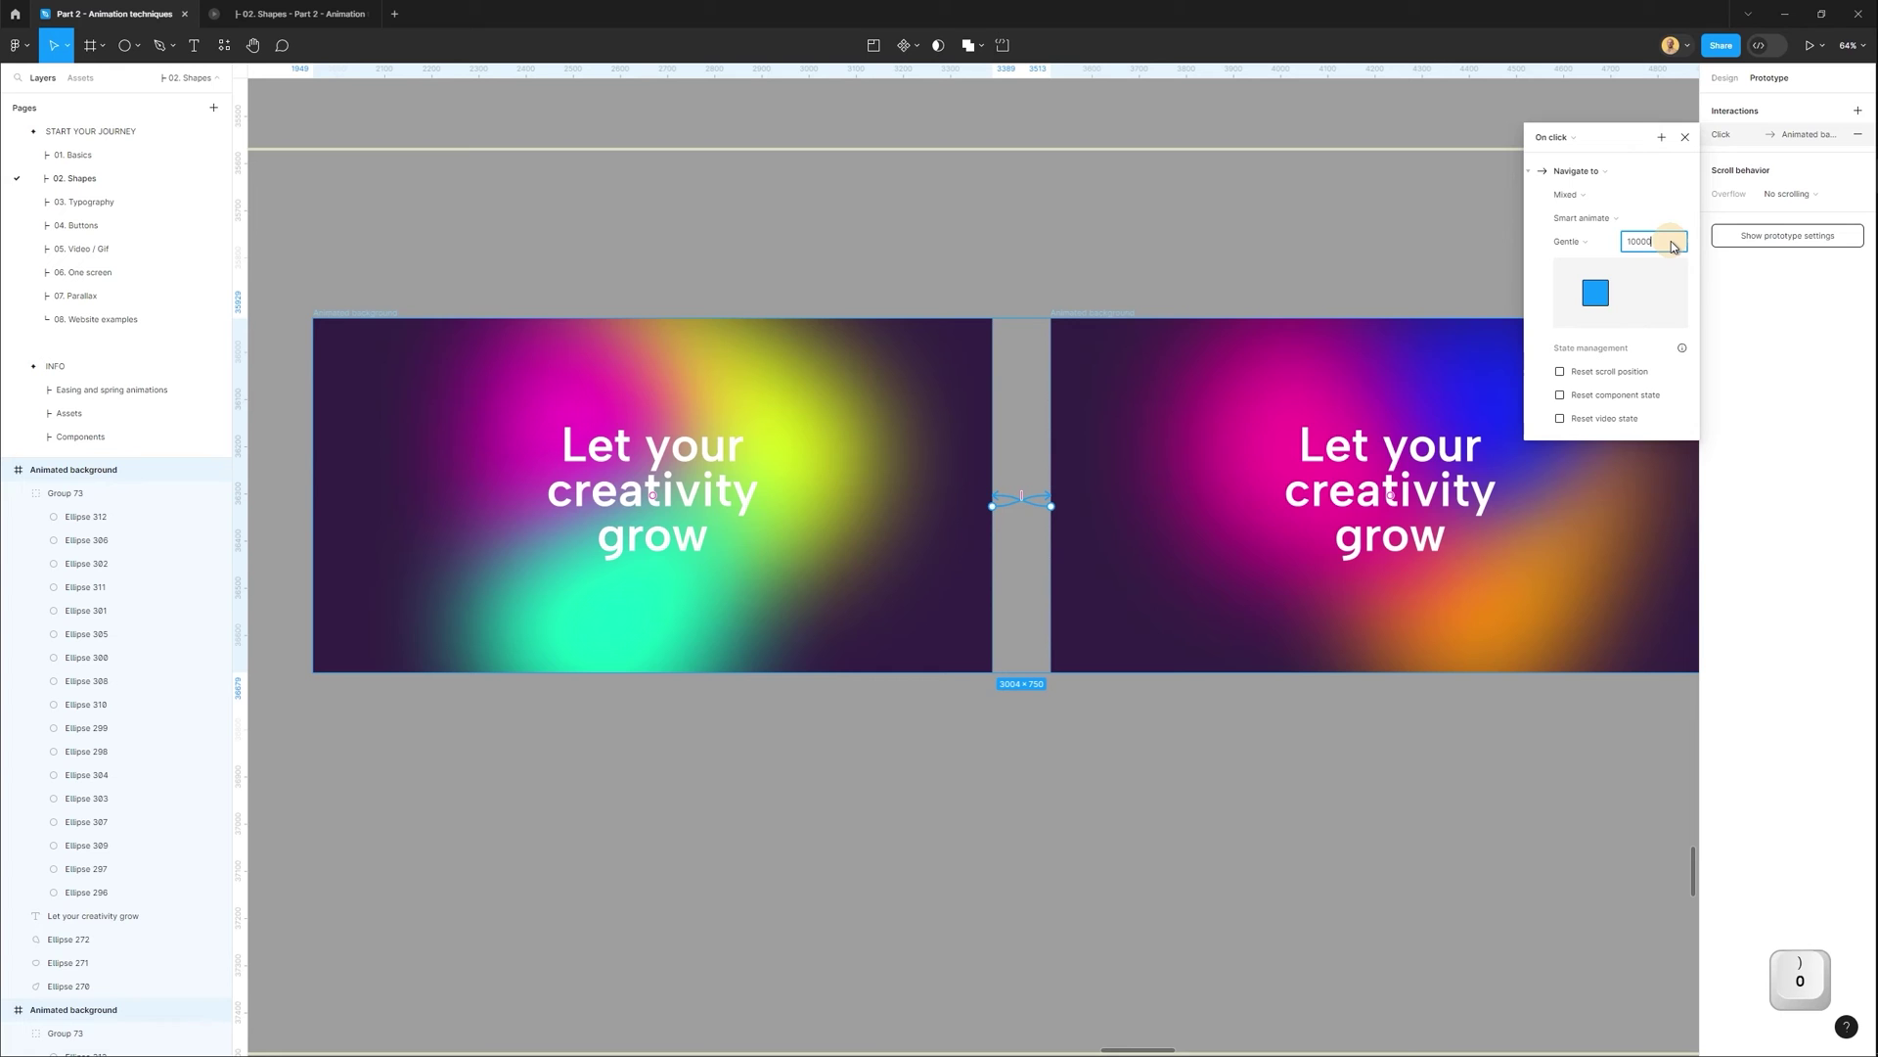
pyautogui.press('Return')
pyautogui.click(360, 311)
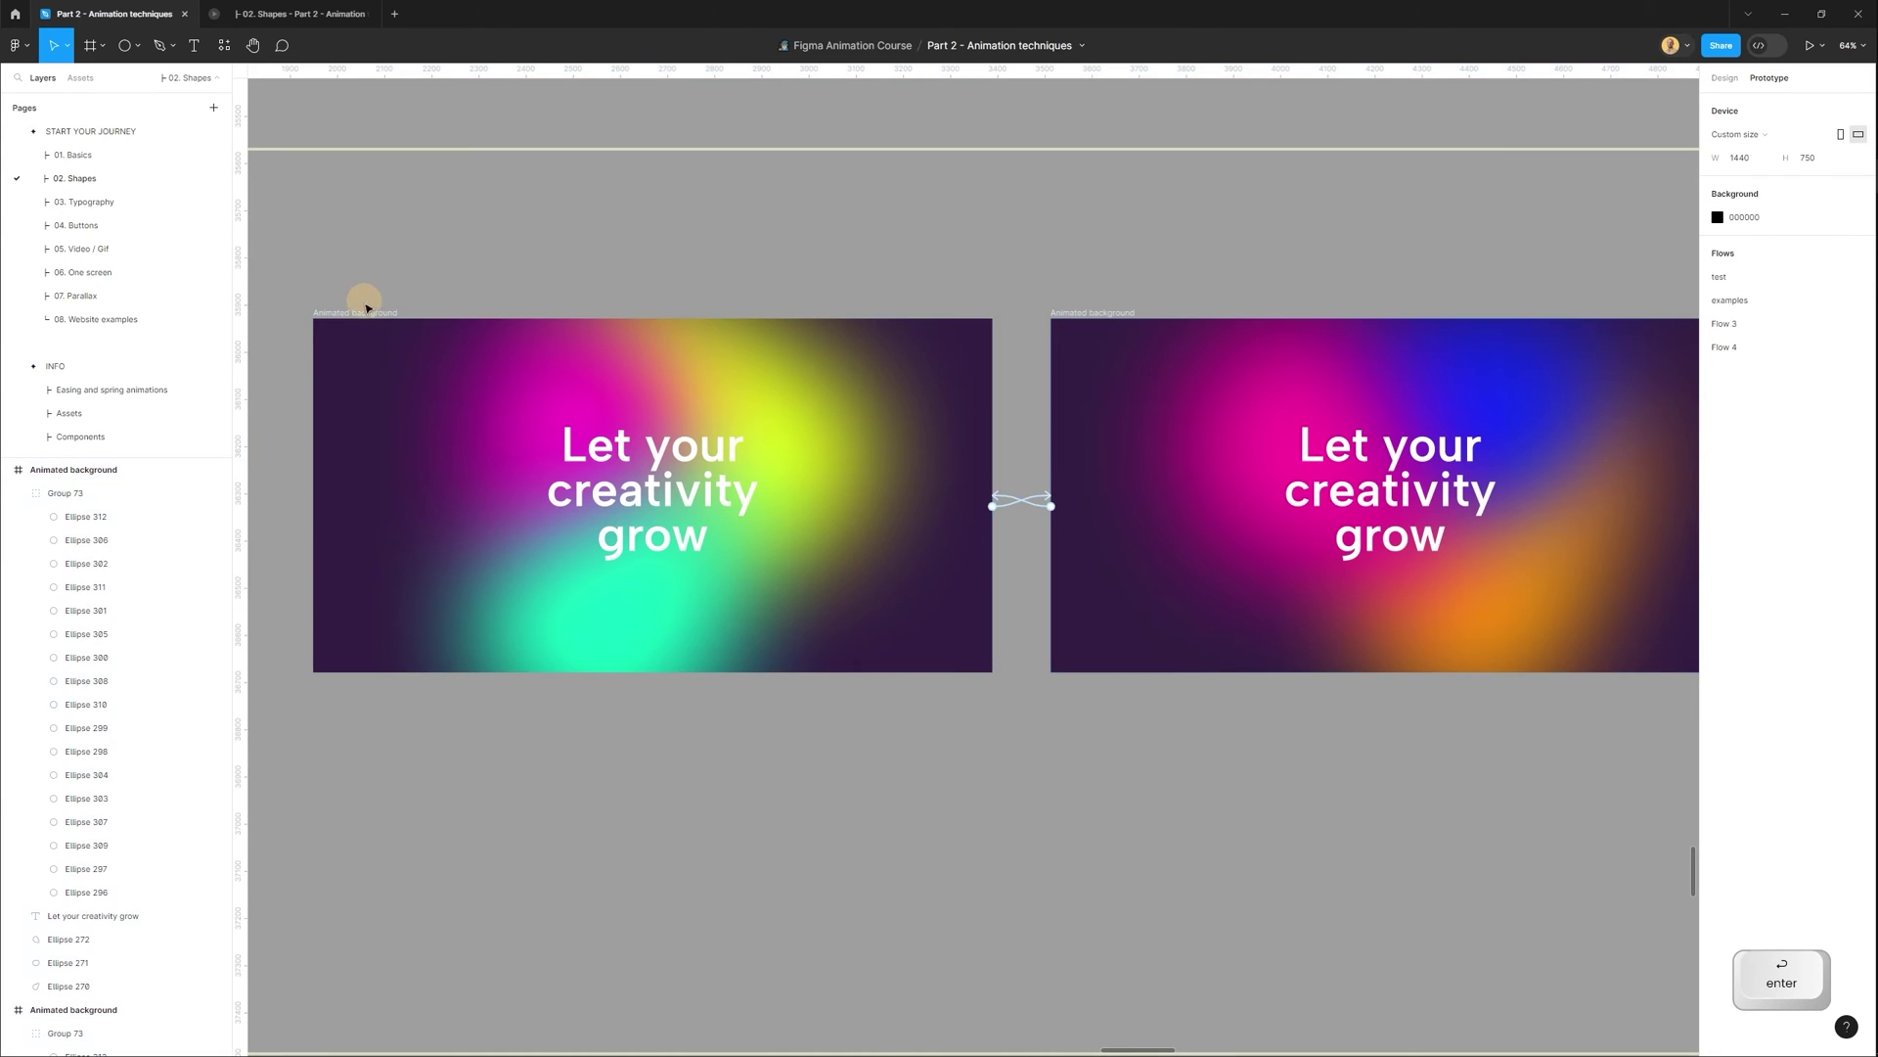
# Play the prototype, clicking through the background transition both ways twice, then select the moth image and background.
pyautogui.hotkey('shift', 'space')
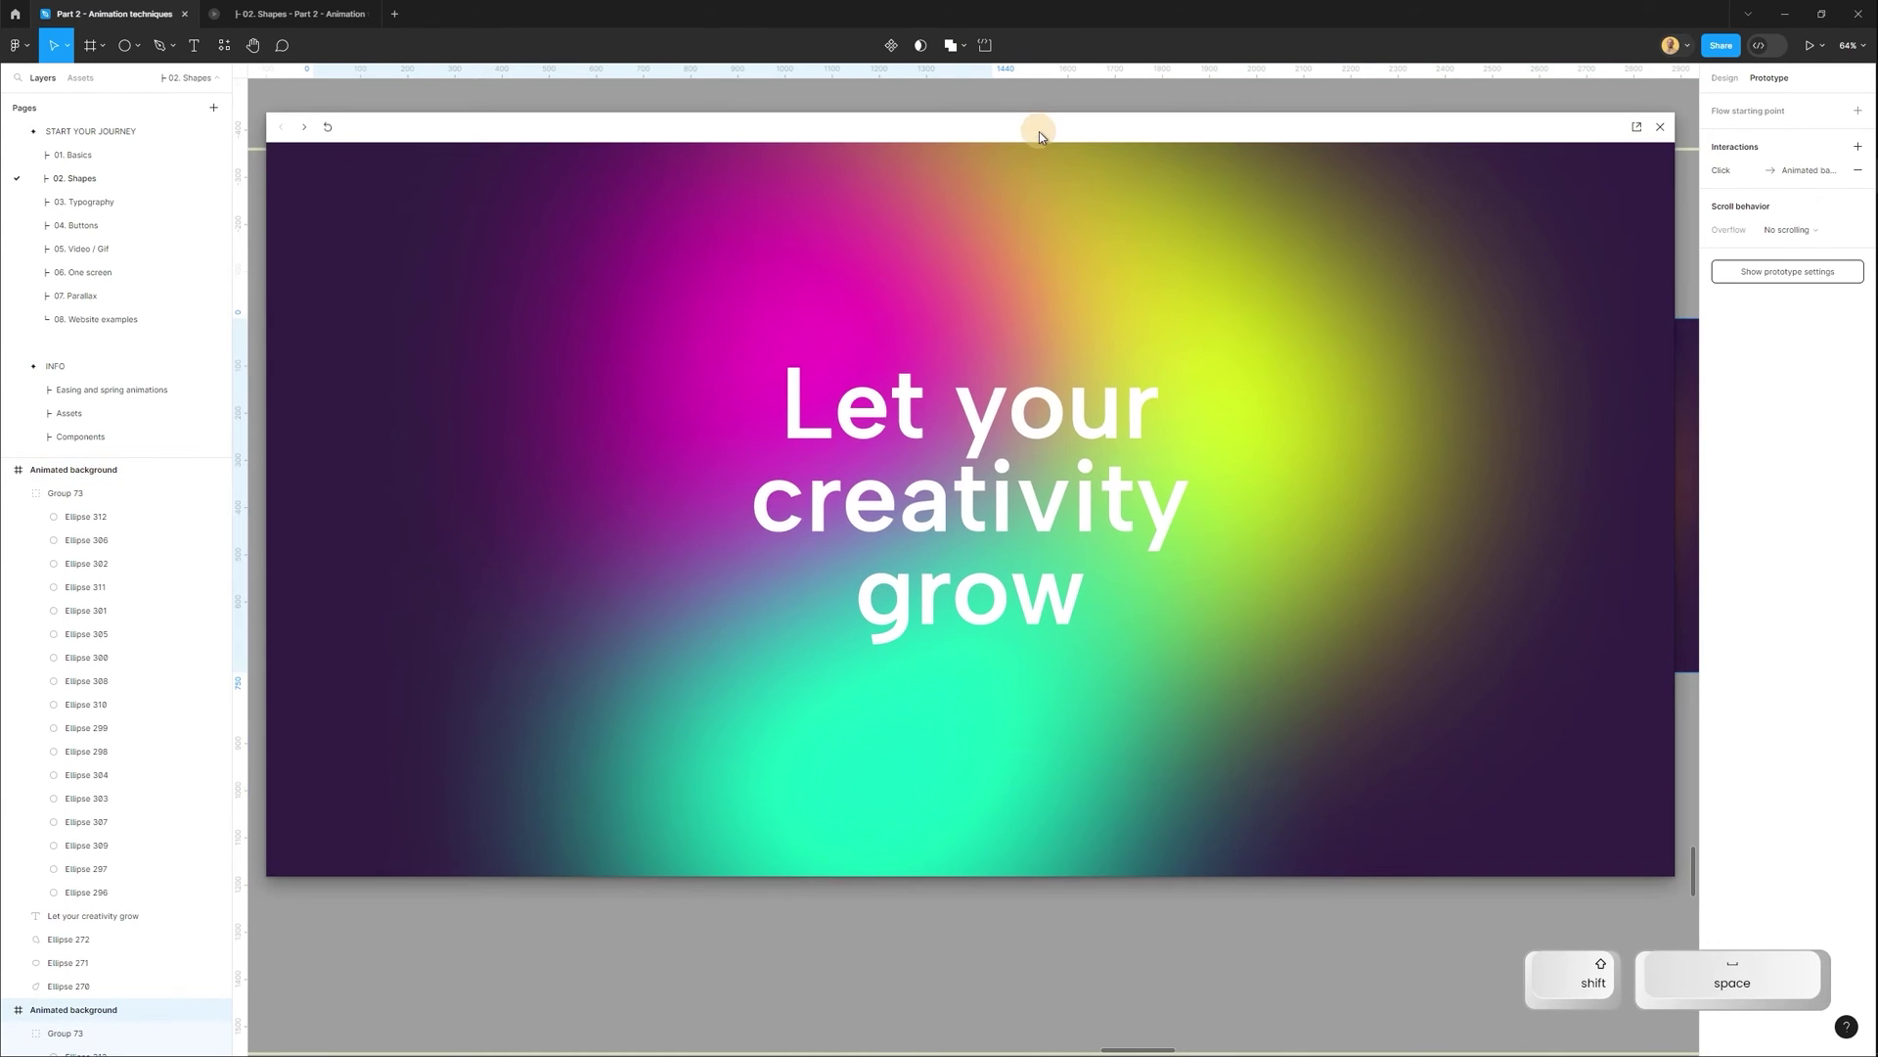
pyautogui.click(1127, 481)
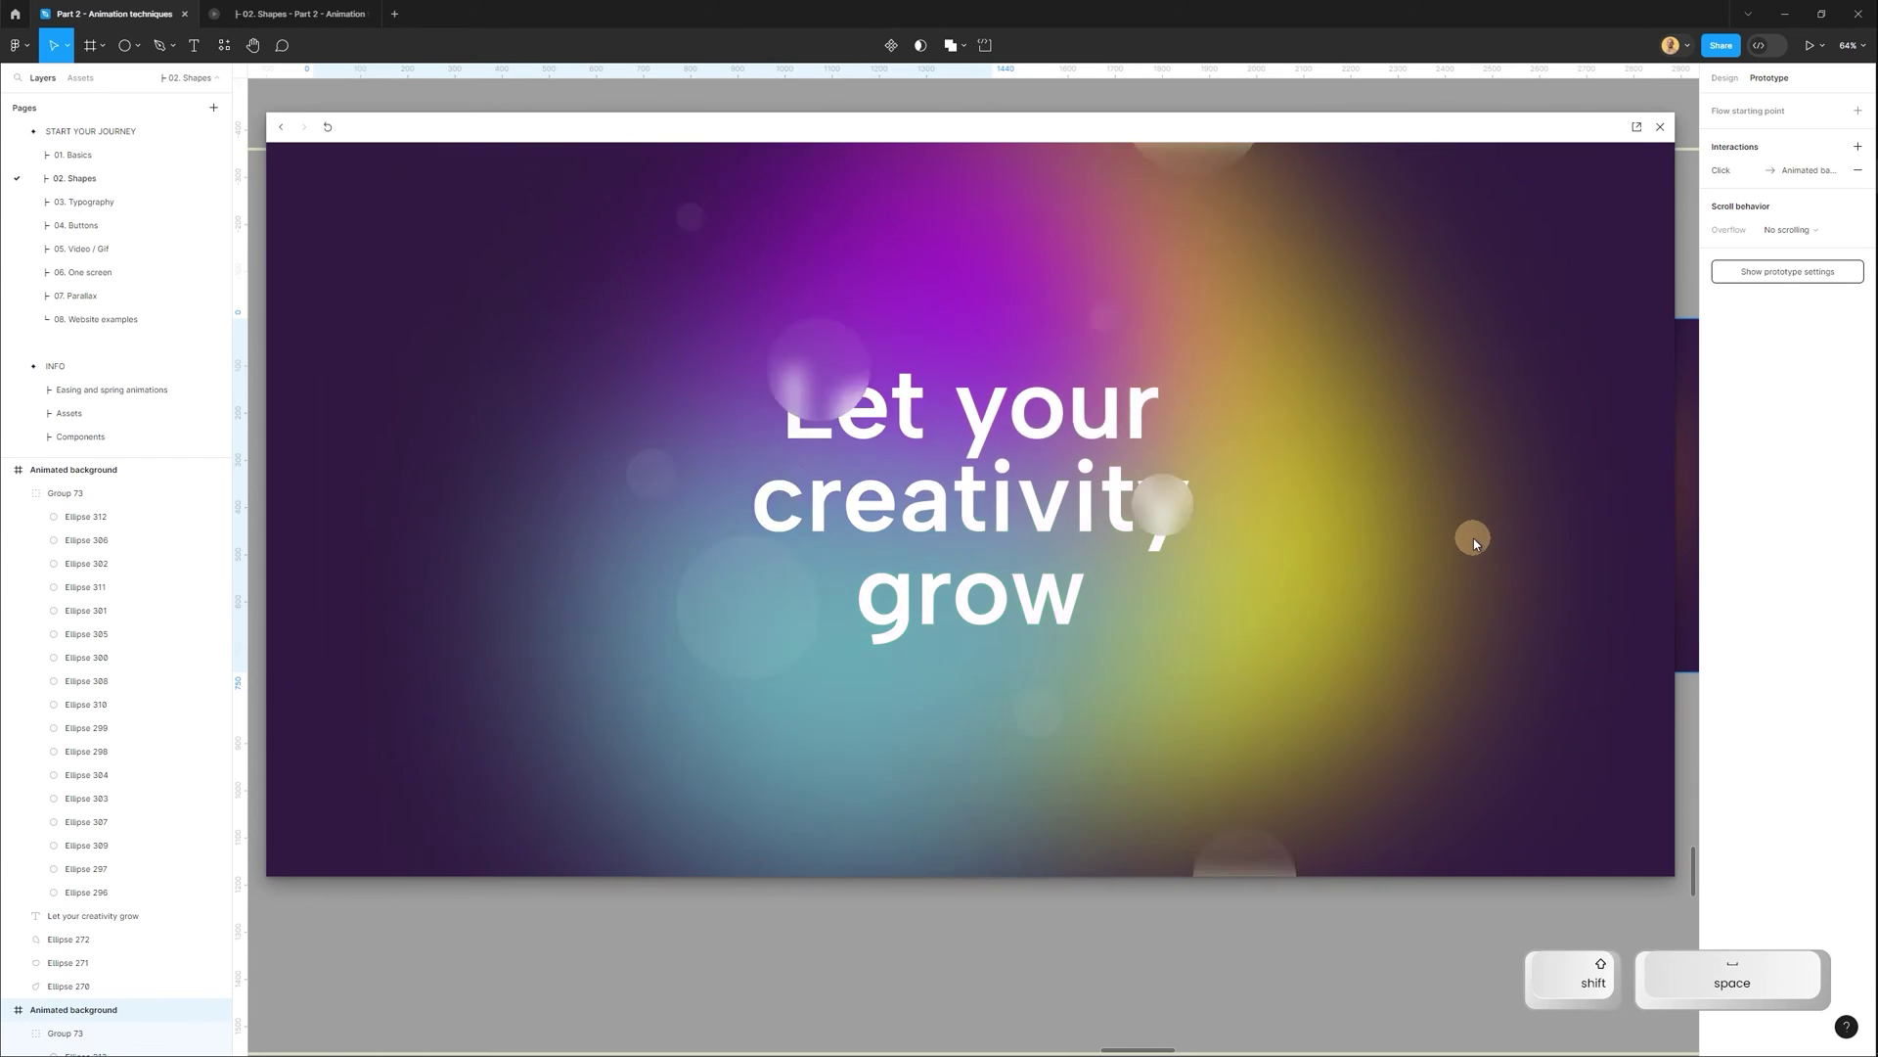
pyautogui.click(1397, 582)
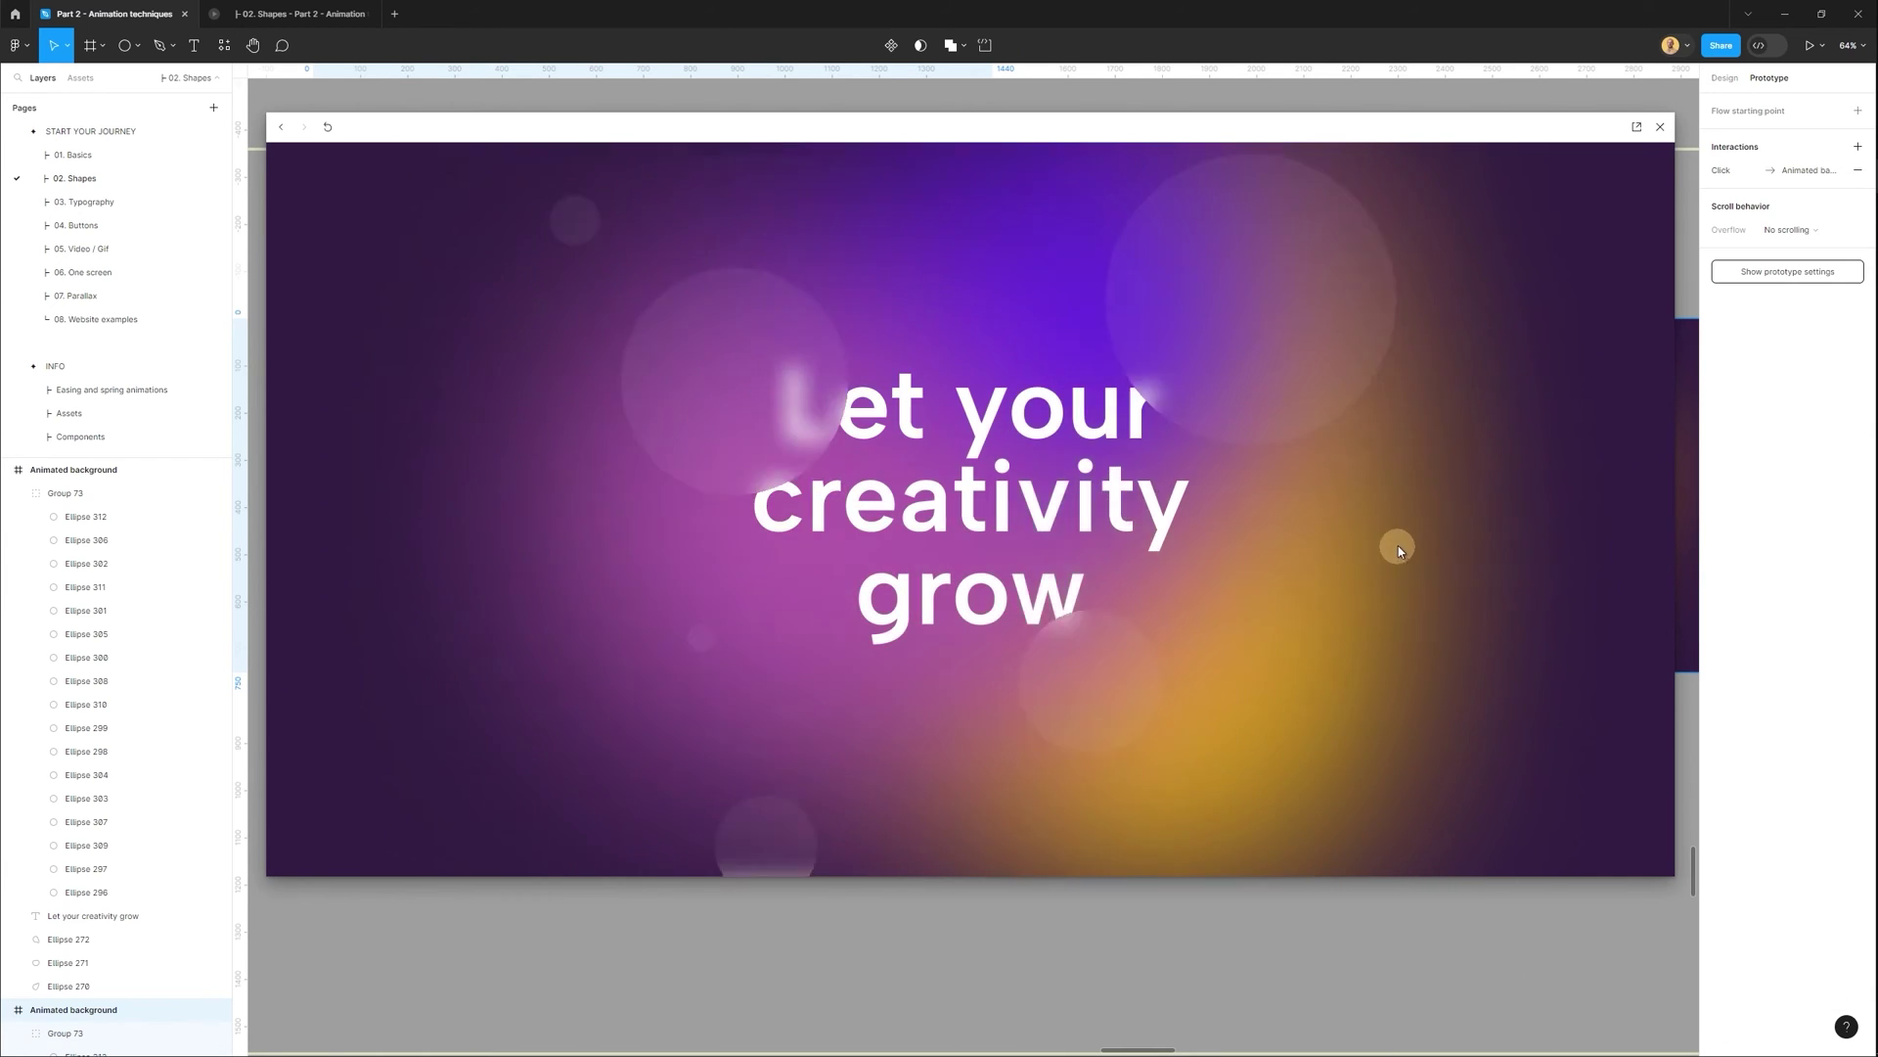
pyautogui.click(1342, 542)
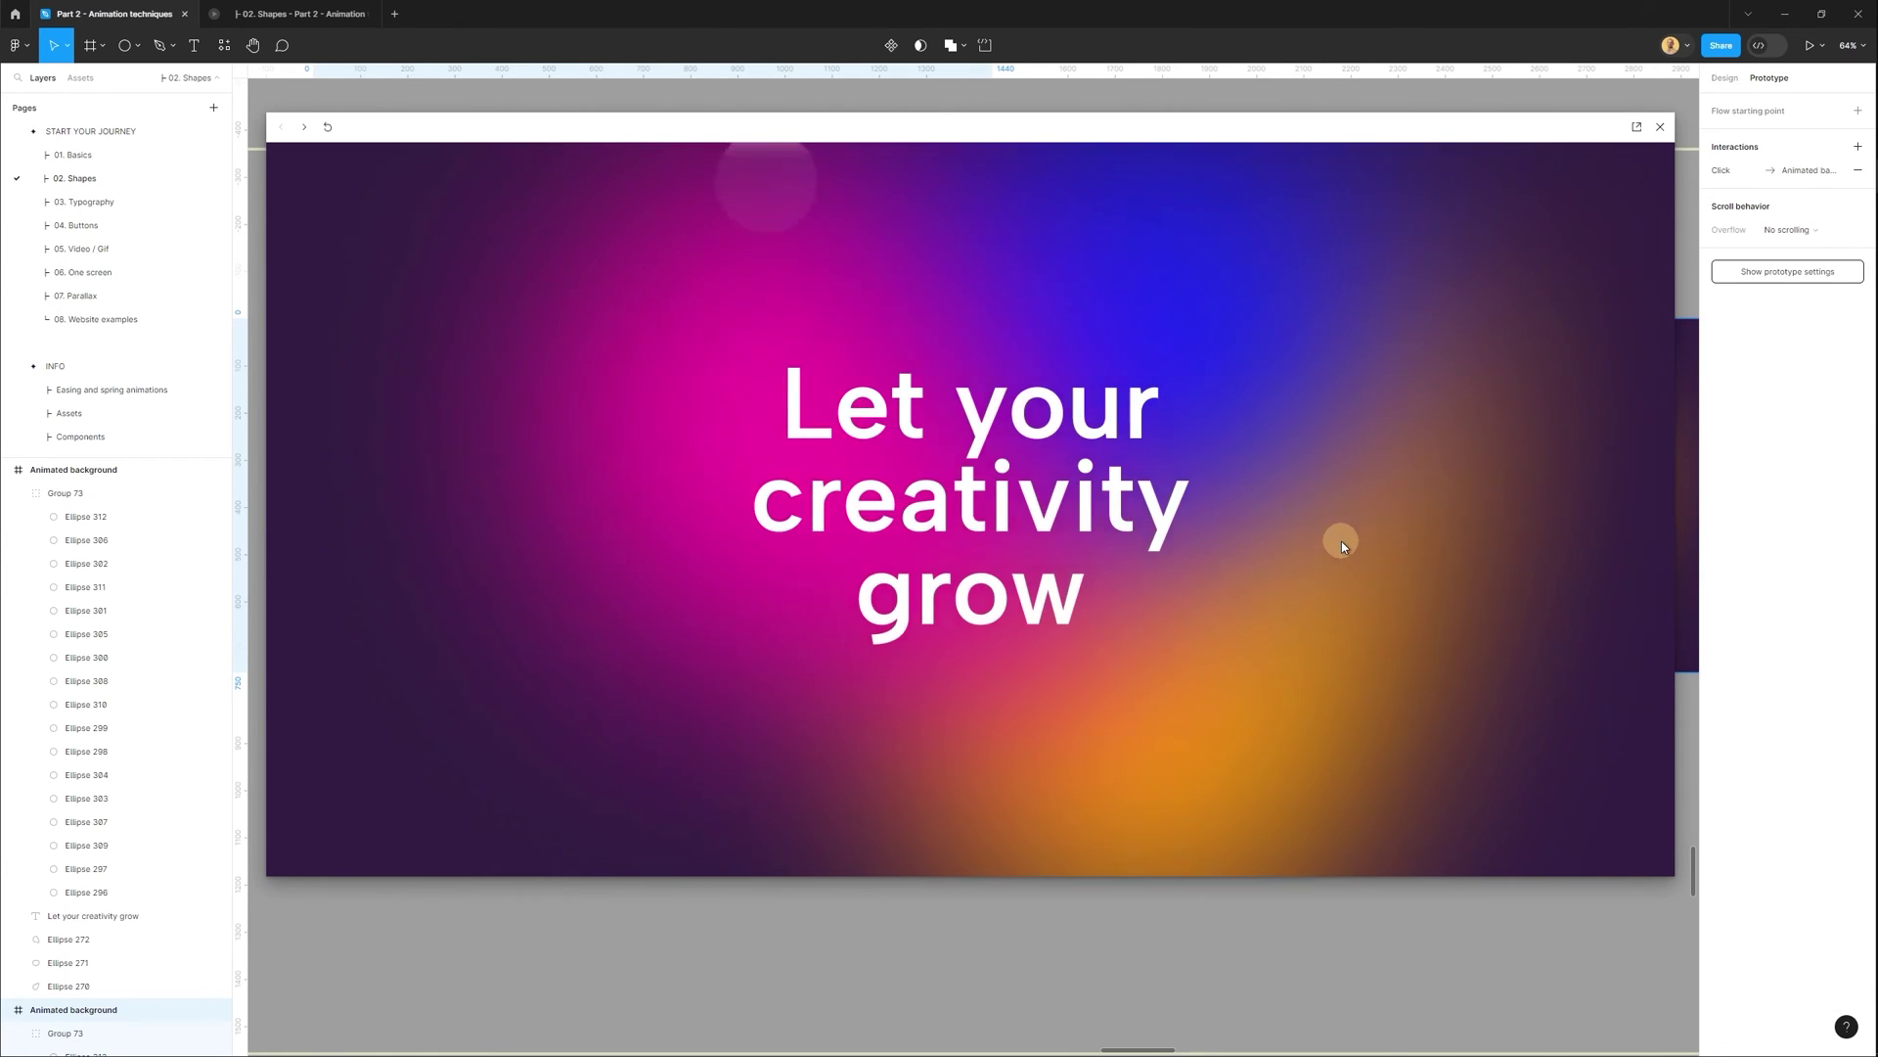
pyautogui.click(1382, 497)
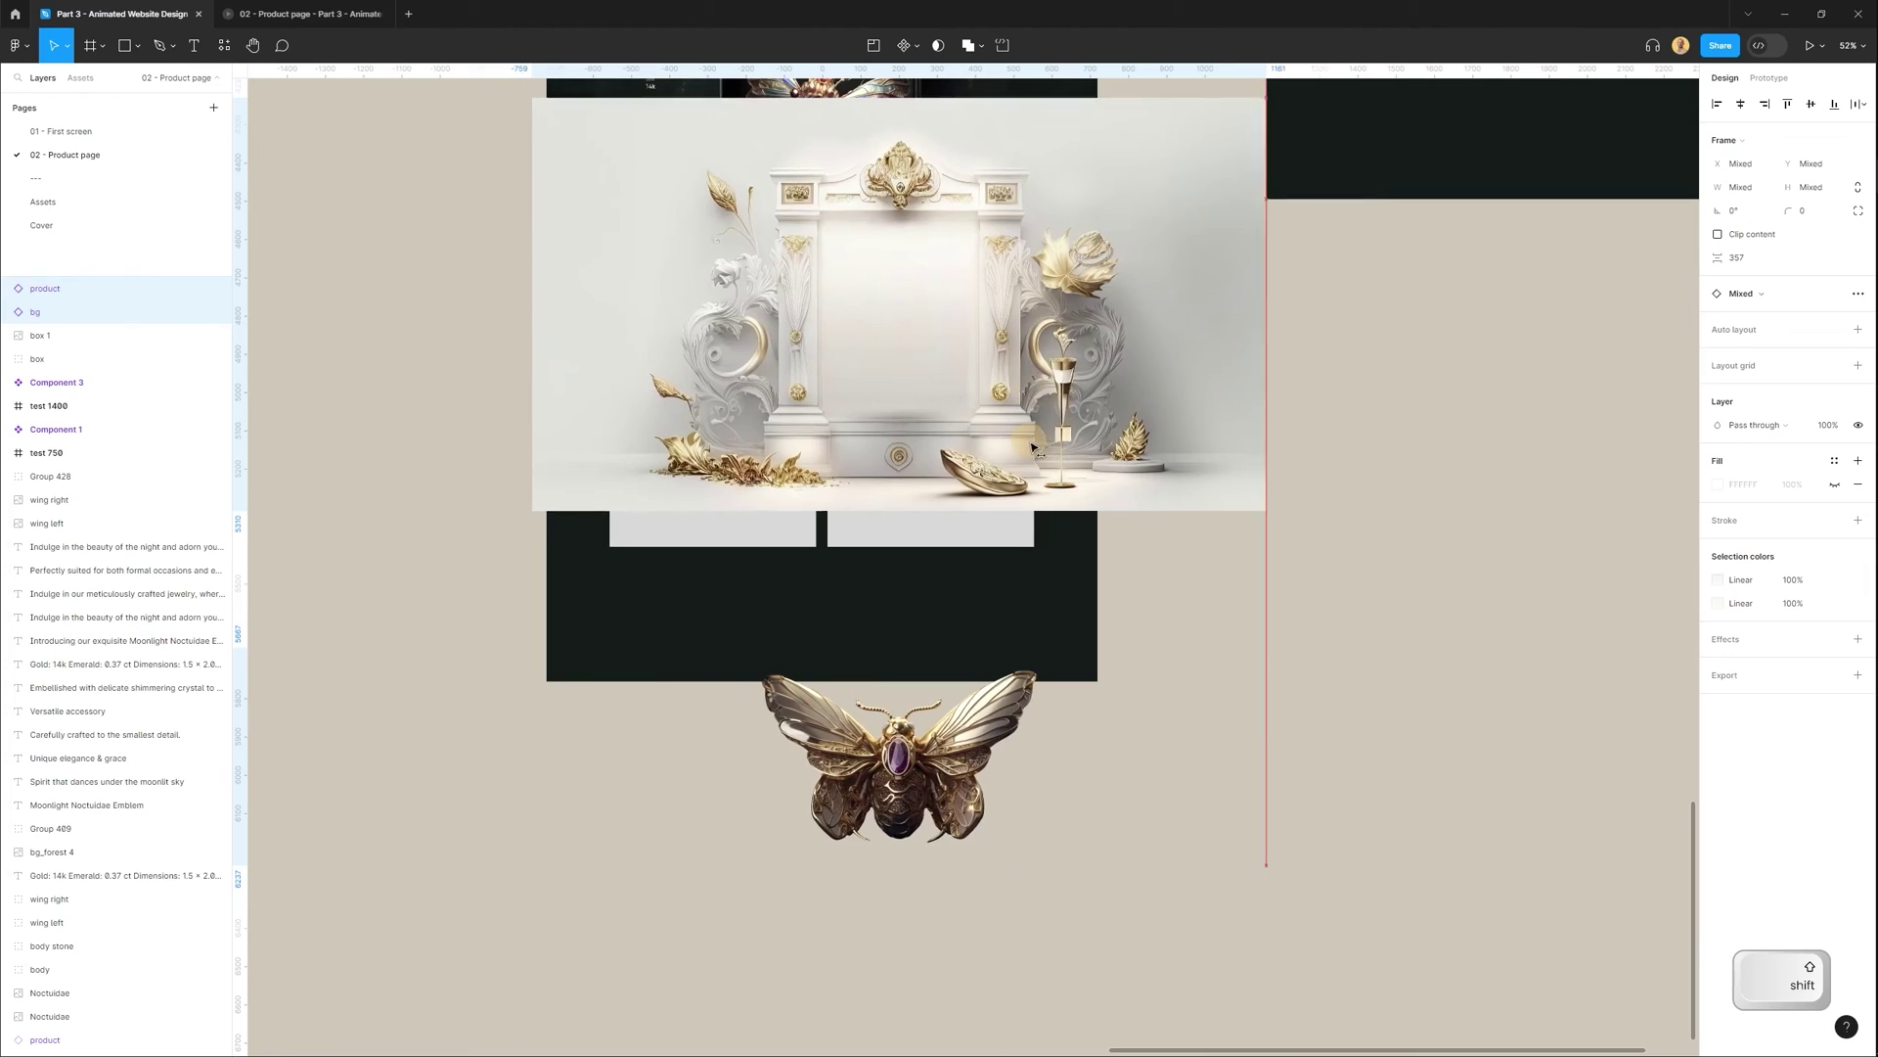
pyautogui.keyDown('shift'); pyautogui.click(1000, 608); pyautogui.keyUp('shift')
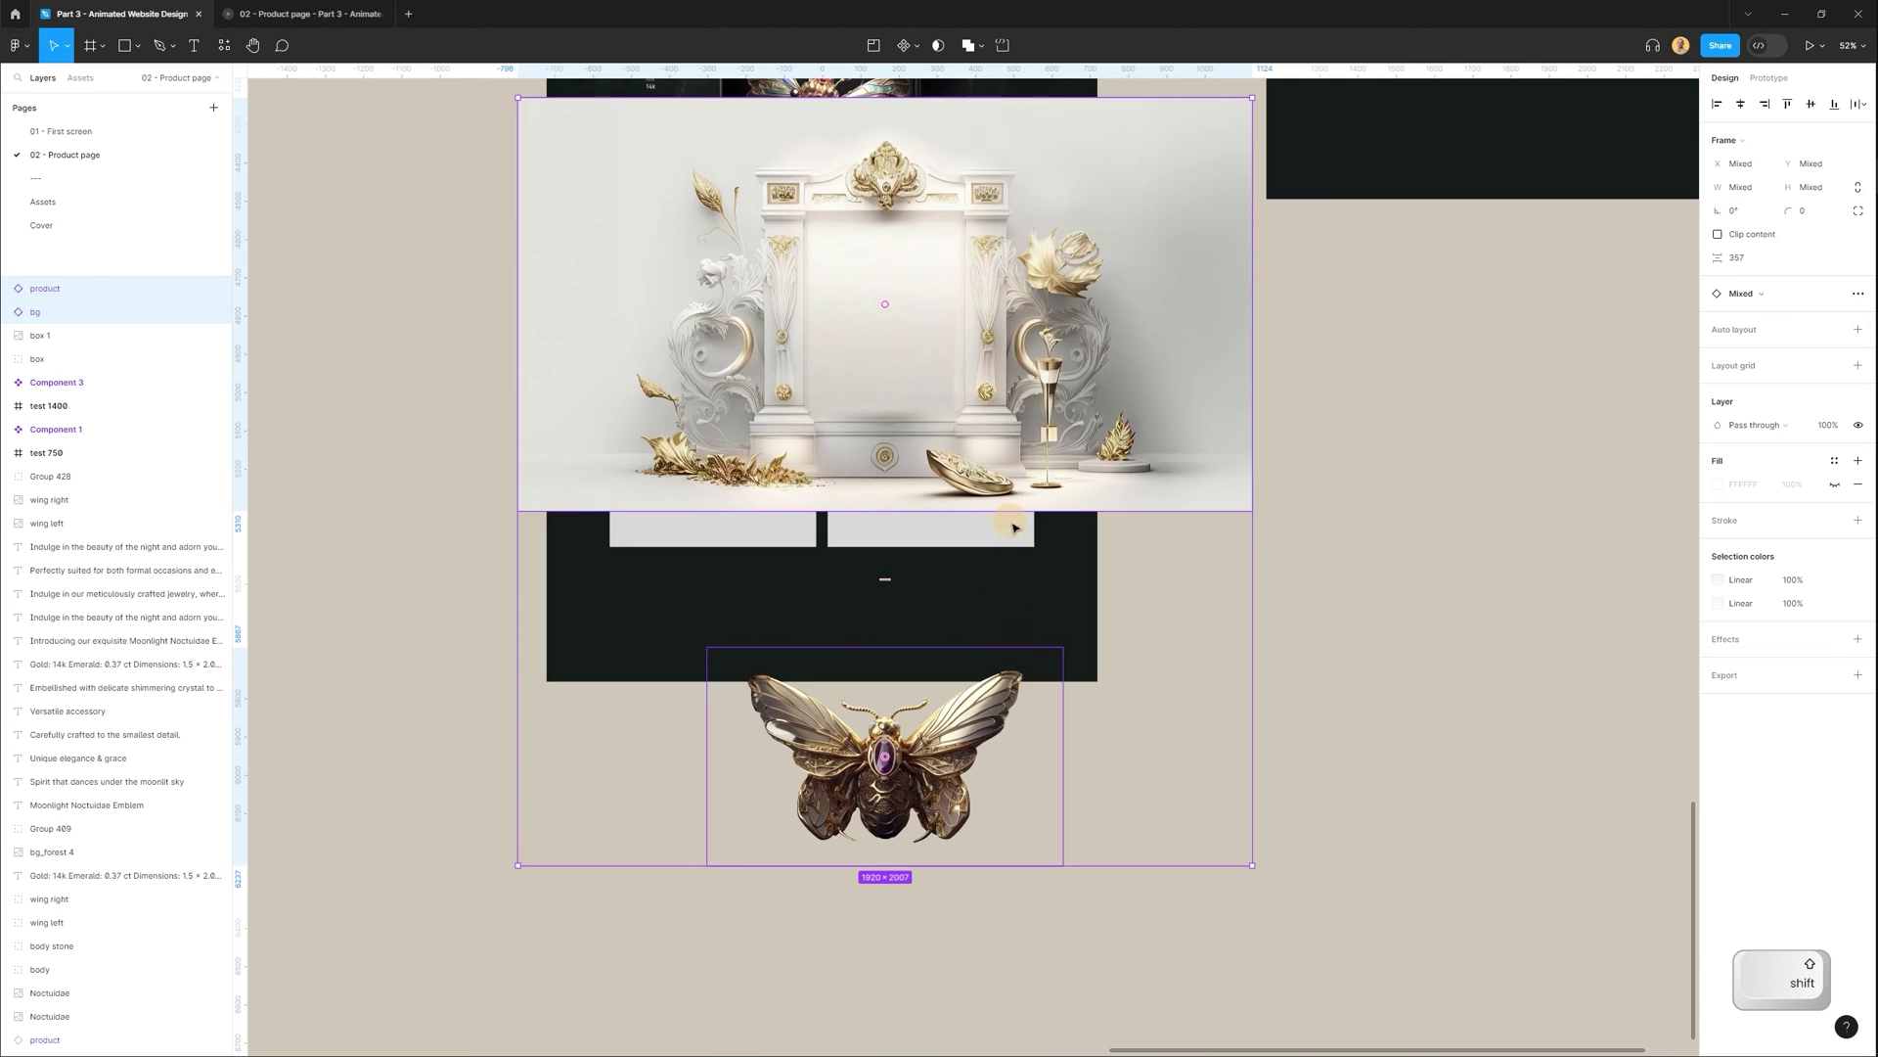
# Move the bg image and moth product together, seat the moth on the pedestal, over the left Discover more square.
pyautogui.click(1171, 918)
pyautogui.moveTo(892, 804); pyautogui.dragTo(890, 411)
pyautogui.hotkey('ctrl', 'z')
pyautogui.keyDown('ctrl'); pyautogui.click(1166, 462); pyautogui.keyUp('ctrl')
pyautogui.keyDown('shift'); pyautogui.click(1010, 812); pyautogui.keyUp('shift')
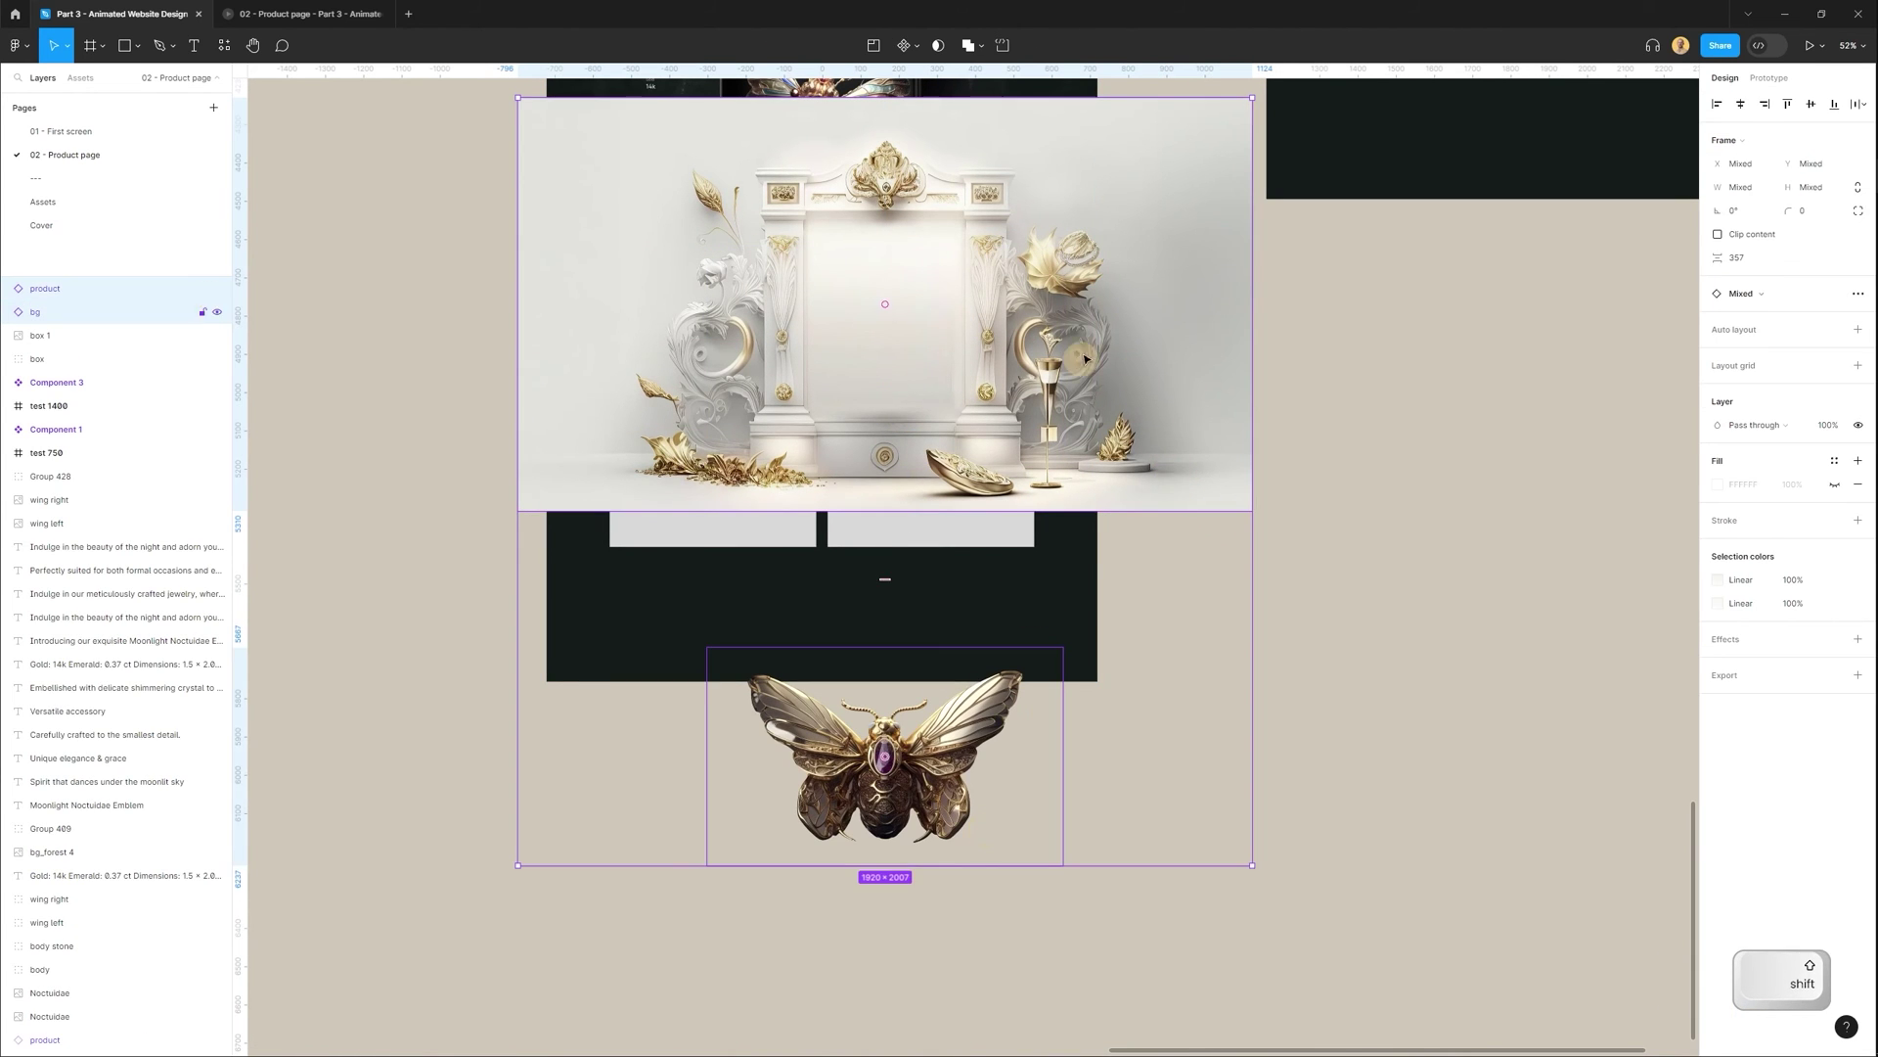
pyautogui.moveTo(1084, 359); pyautogui.dragTo(1420, 714)
pyautogui.moveTo(1459, 866); pyautogui.dragTo(1304, 625)
pyautogui.click(1388, 881)
pyautogui.moveTo(1112, 790); pyautogui.dragTo(1112, 336)
pyautogui.moveTo(1150, 420); pyautogui.dragTo(1236, 576)
pyautogui.moveTo(1362, 951); pyautogui.dragTo(794, 554)
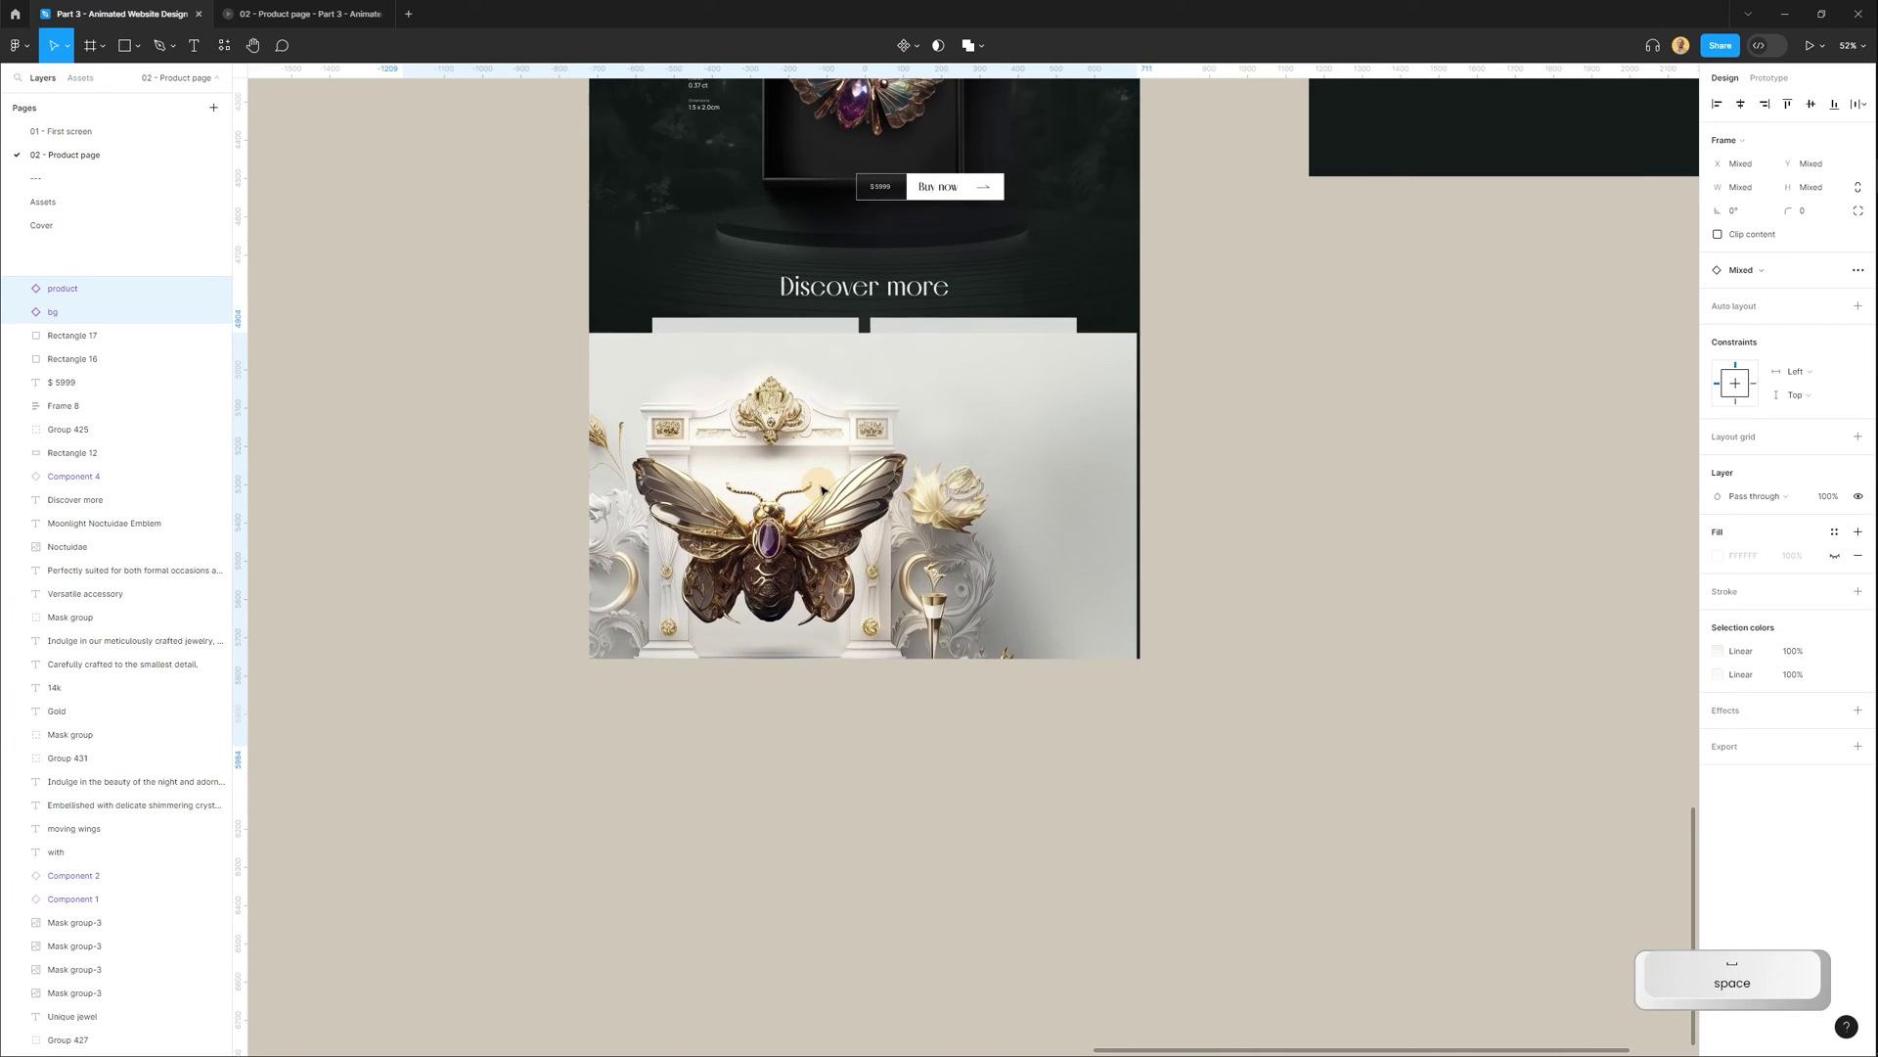
pyautogui.moveTo(823, 490); pyautogui.dragTo(807, 496)
# Mask bg and product with Rectangle 16, then reposition the image inside the 540 × 540 square.
pyautogui.scroll(5, 754, 360)
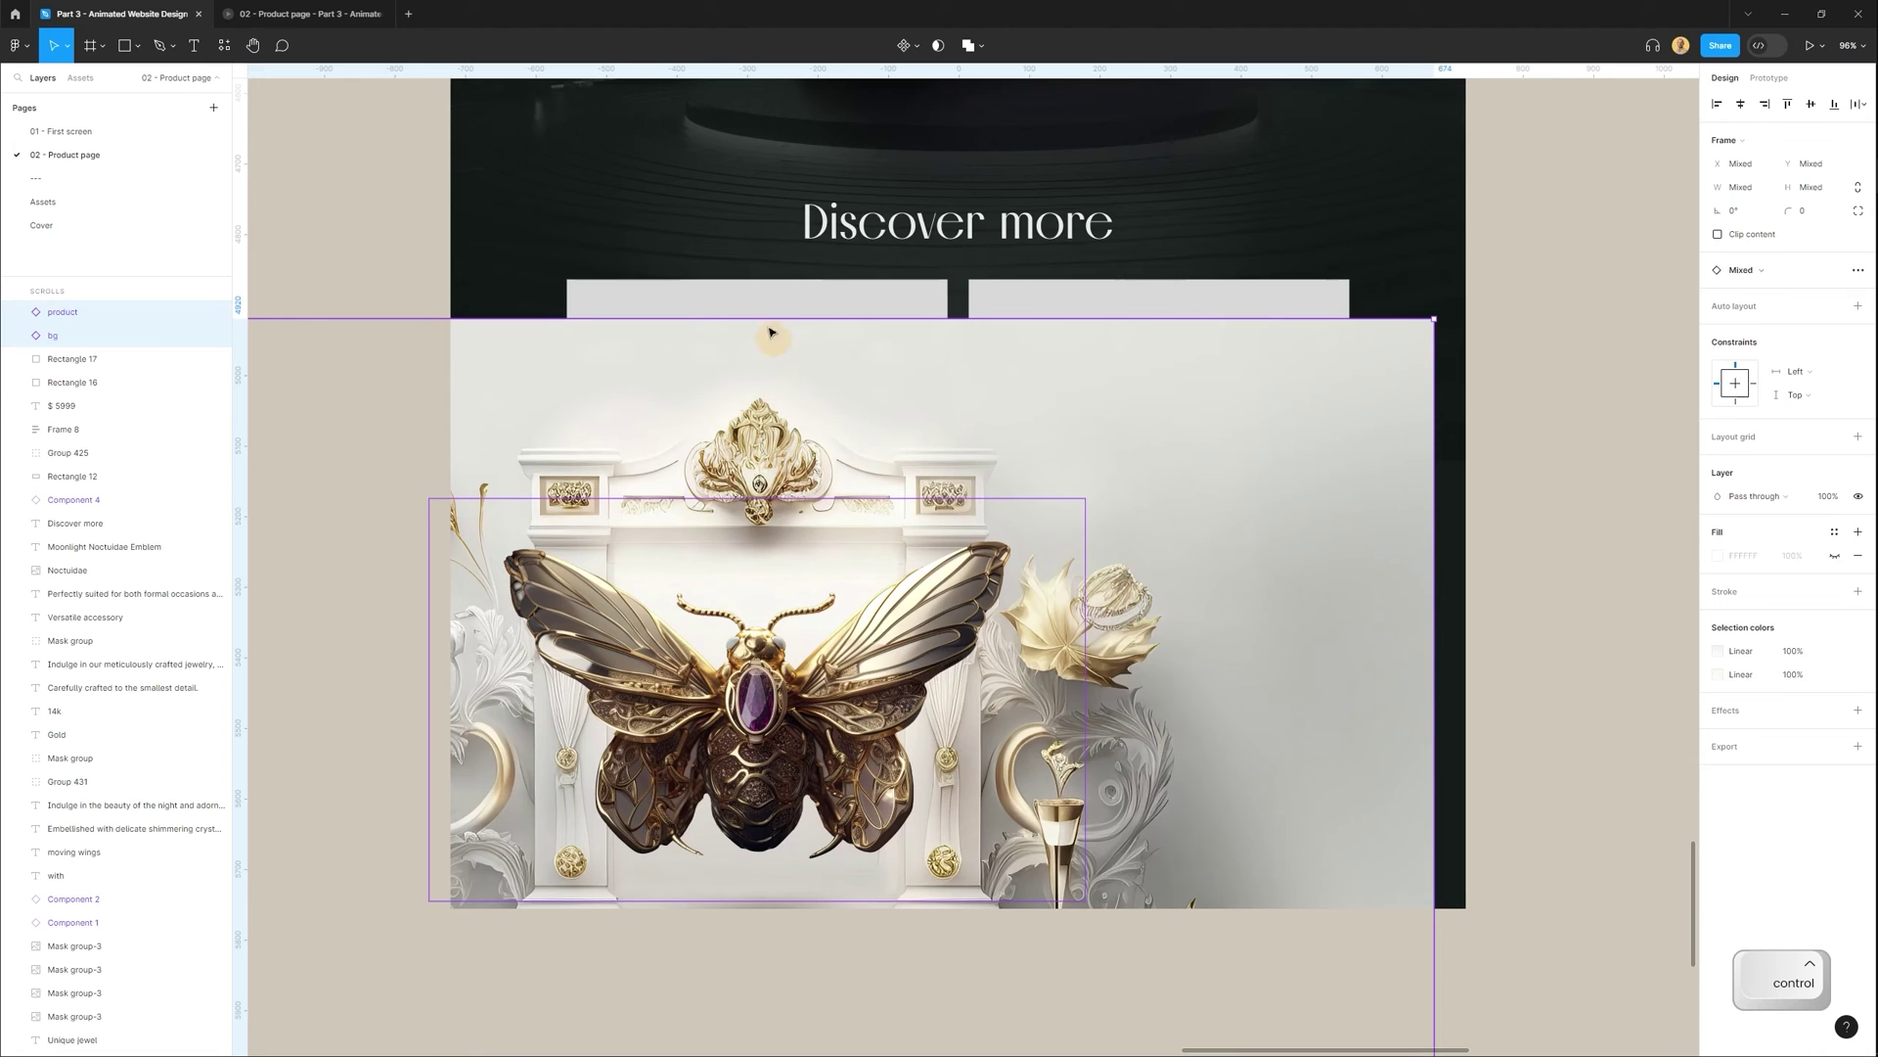
pyautogui.keyDown('shift'); pyautogui.click(753, 304); pyautogui.keyUp('shift')
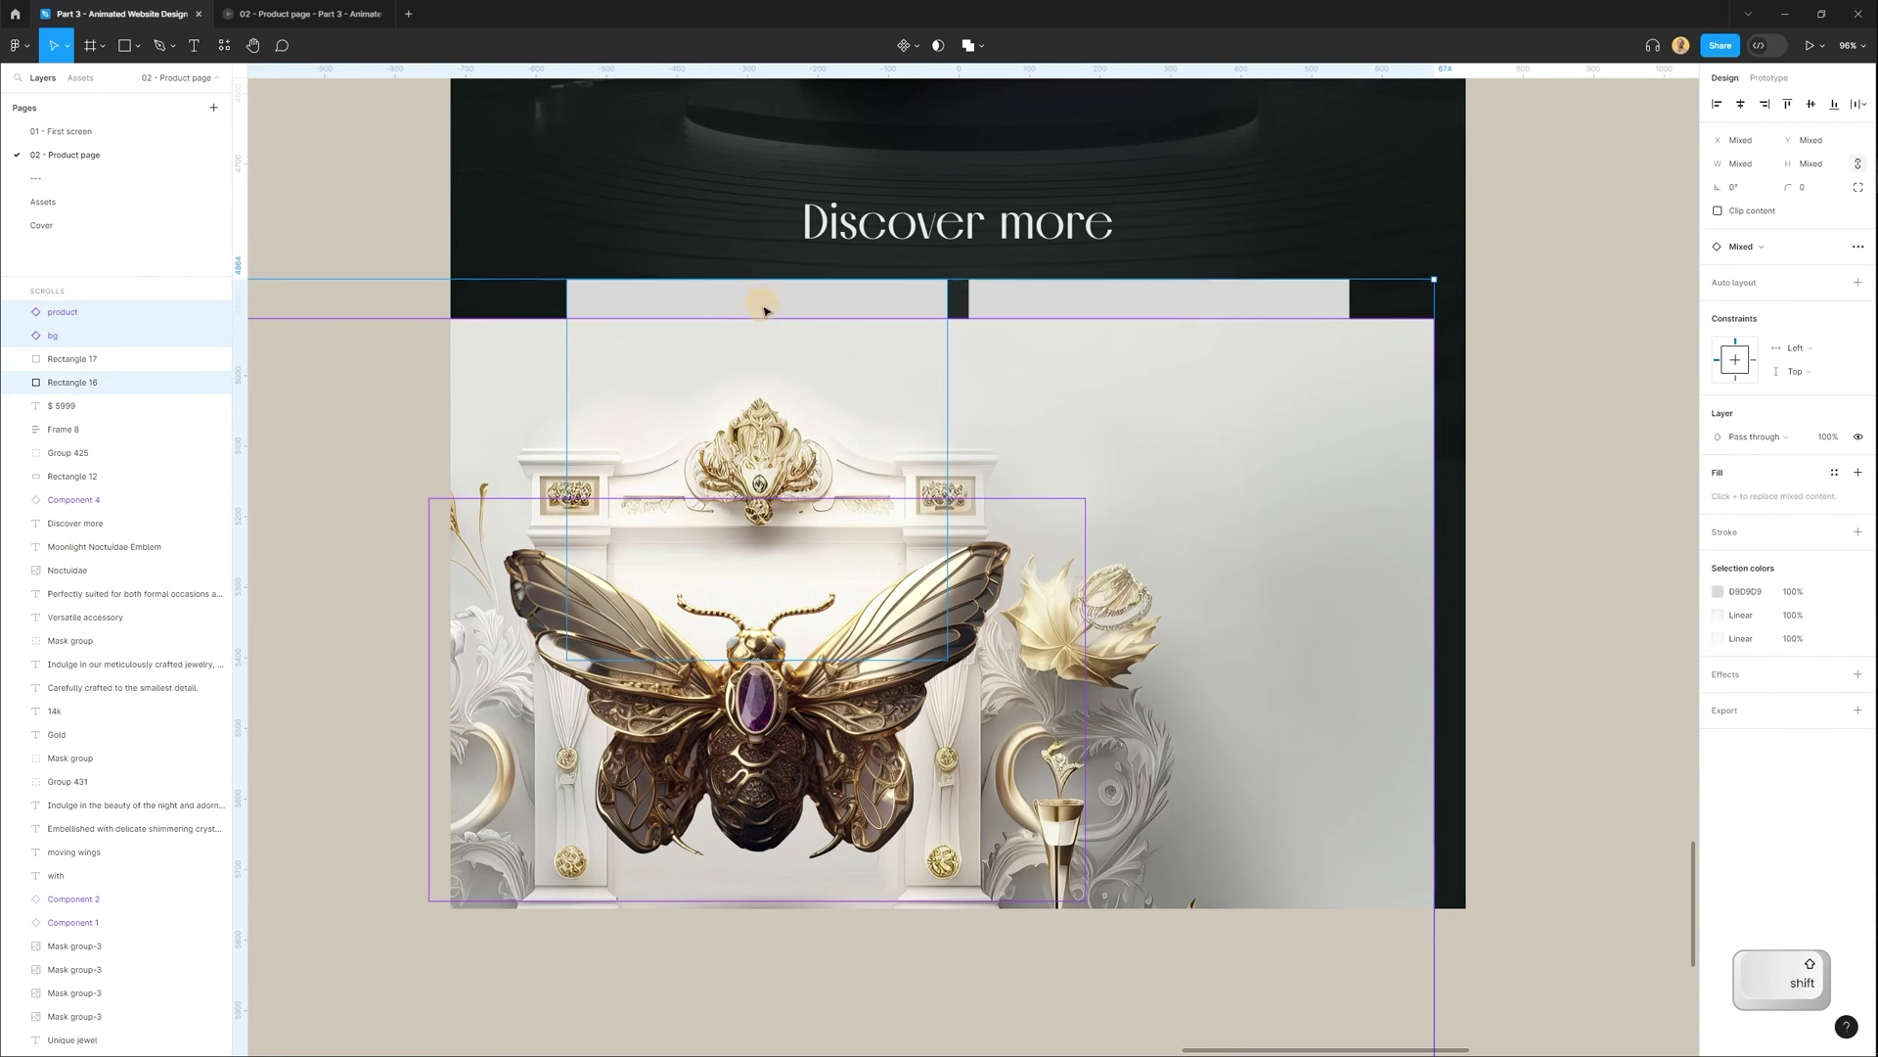
pyautogui.click(938, 45)
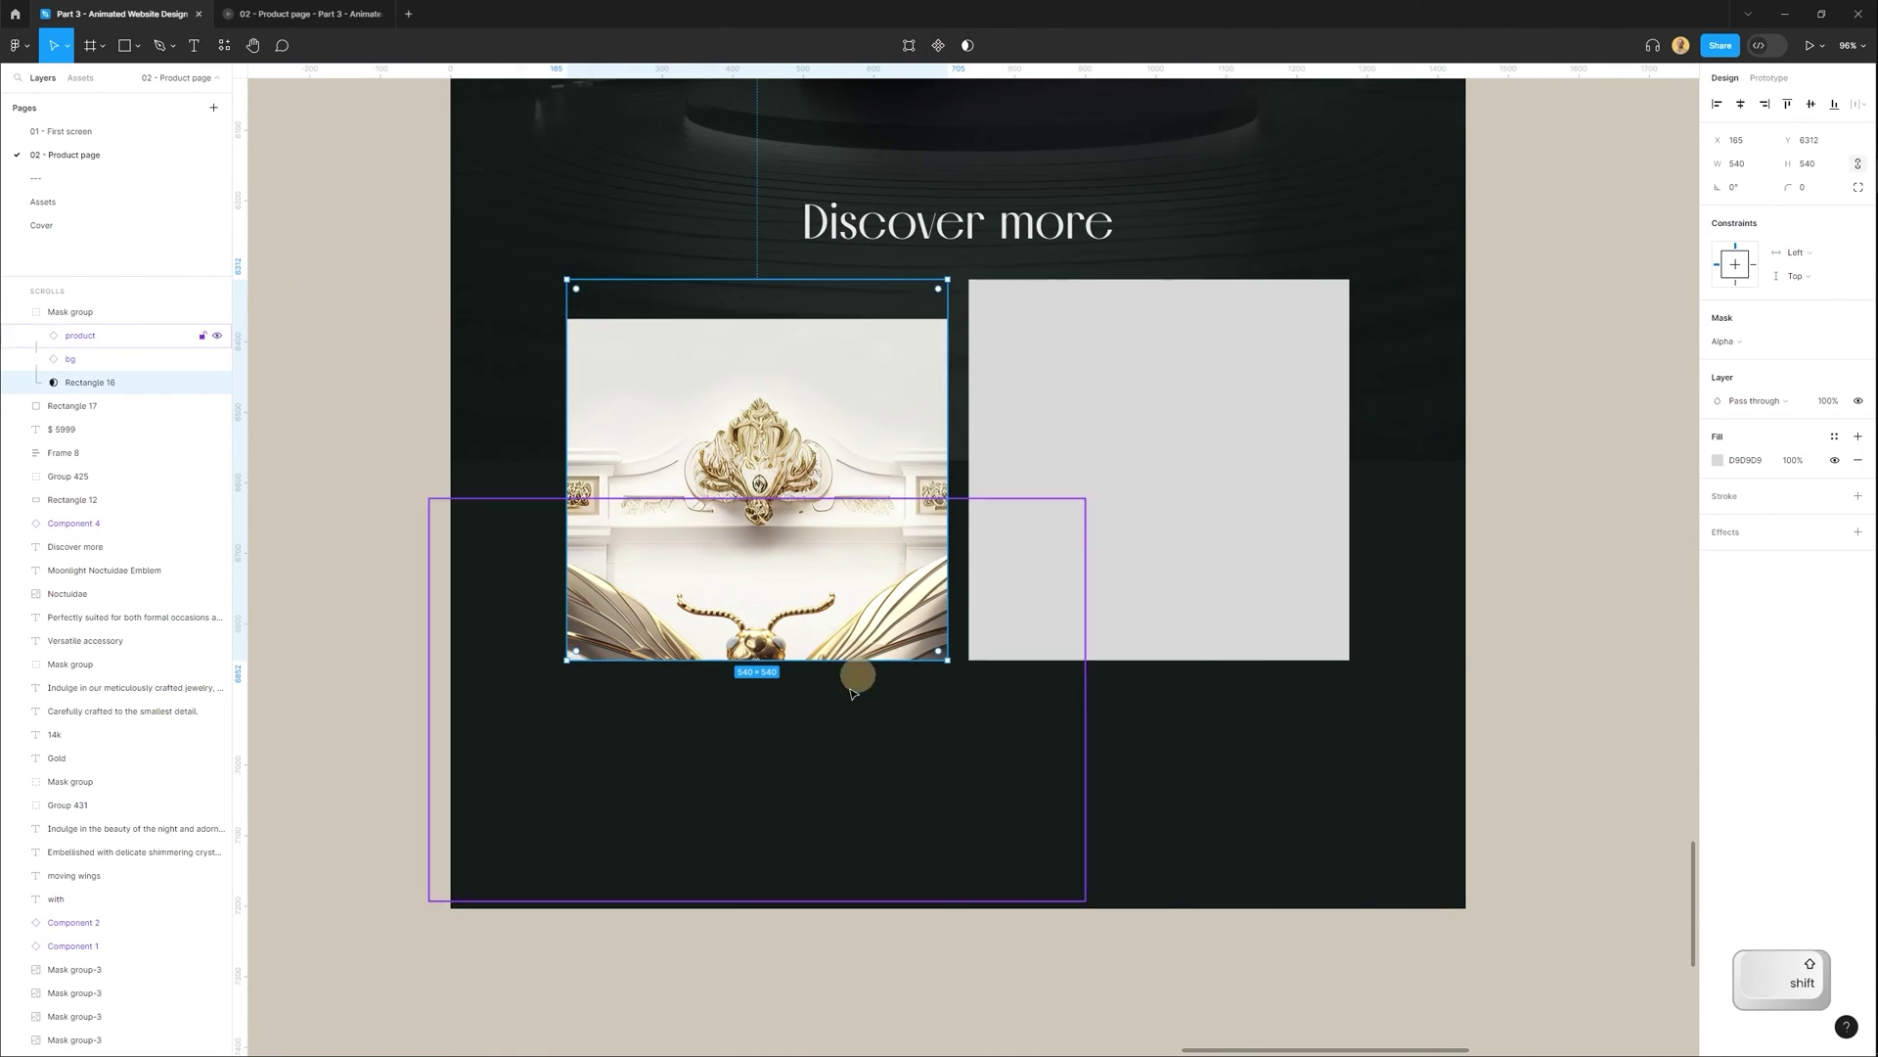
pyautogui.click(81, 363)
pyautogui.keyDown('ctrl'); pyautogui.click(98, 343); pyautogui.keyUp('ctrl')
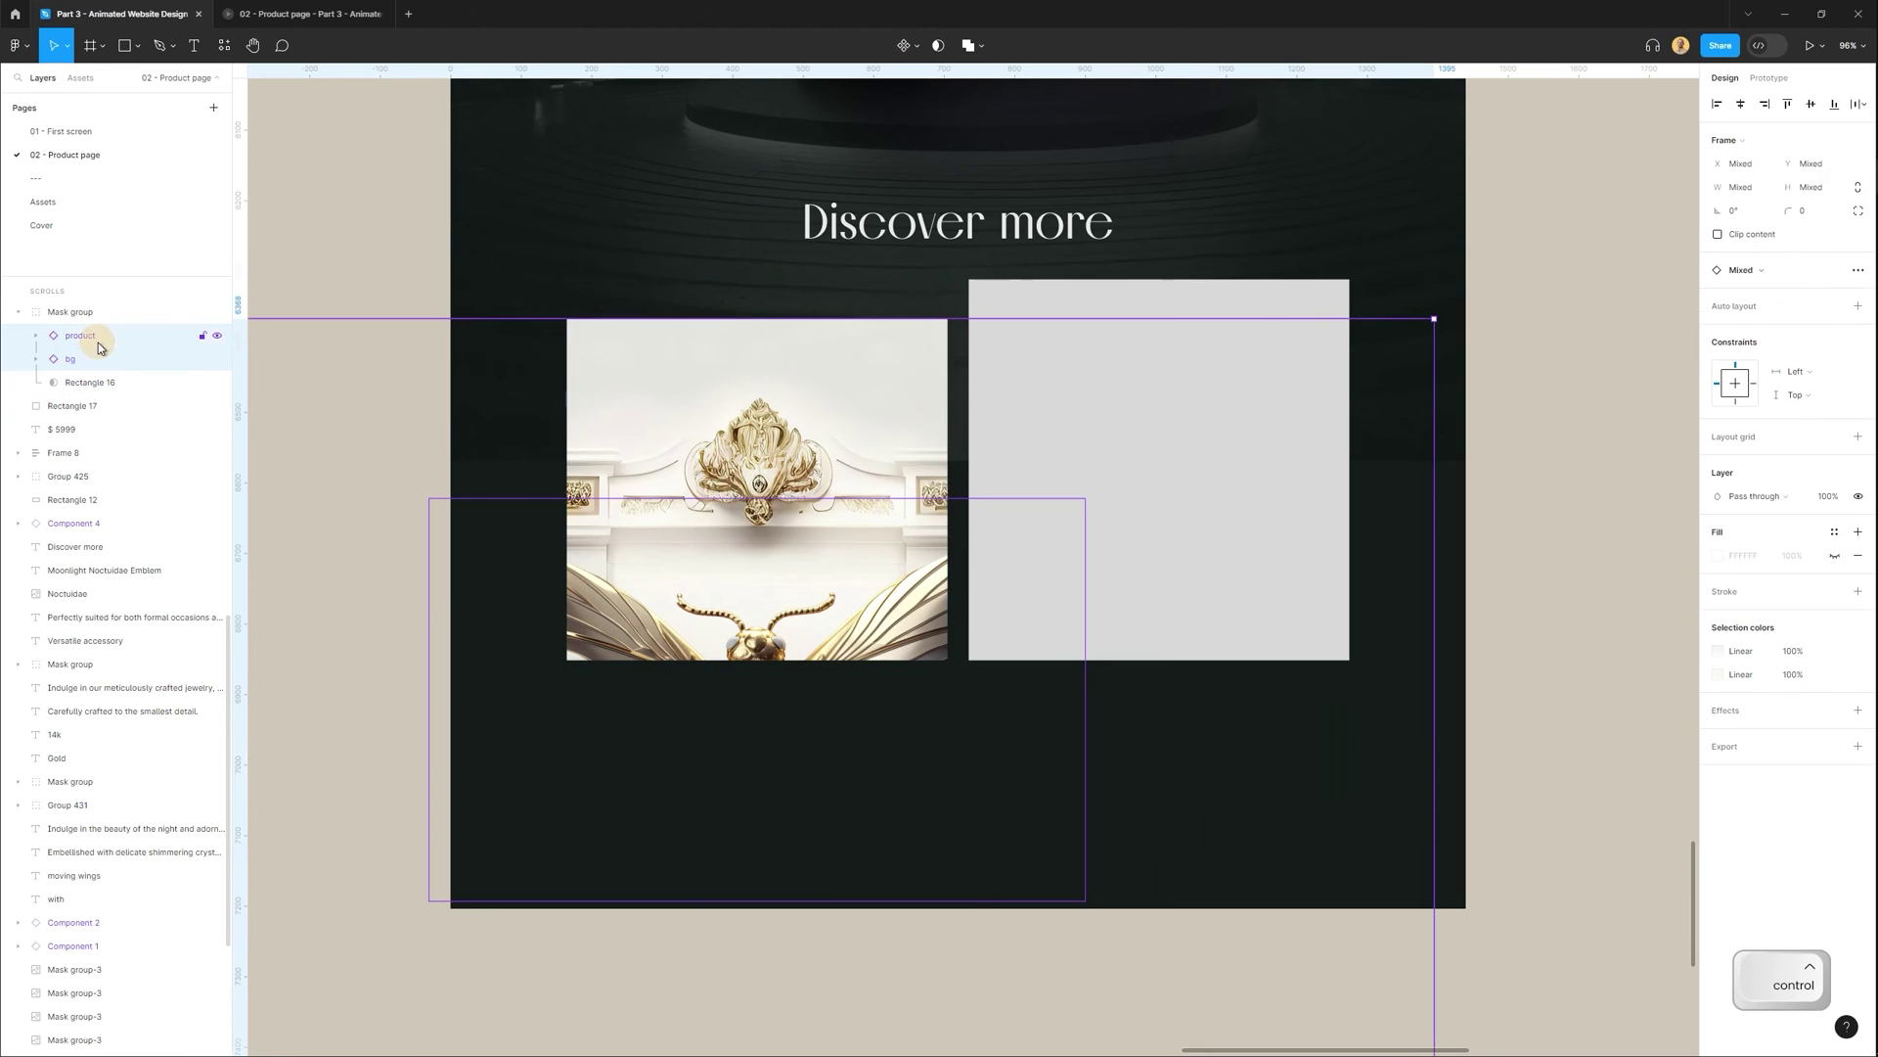
pyautogui.moveTo(788, 607); pyautogui.dragTo(824, 492)
# Scale the masked moth image and background to 0.56x with the Scale tool (K), nudging it left.
pyautogui.press('k')
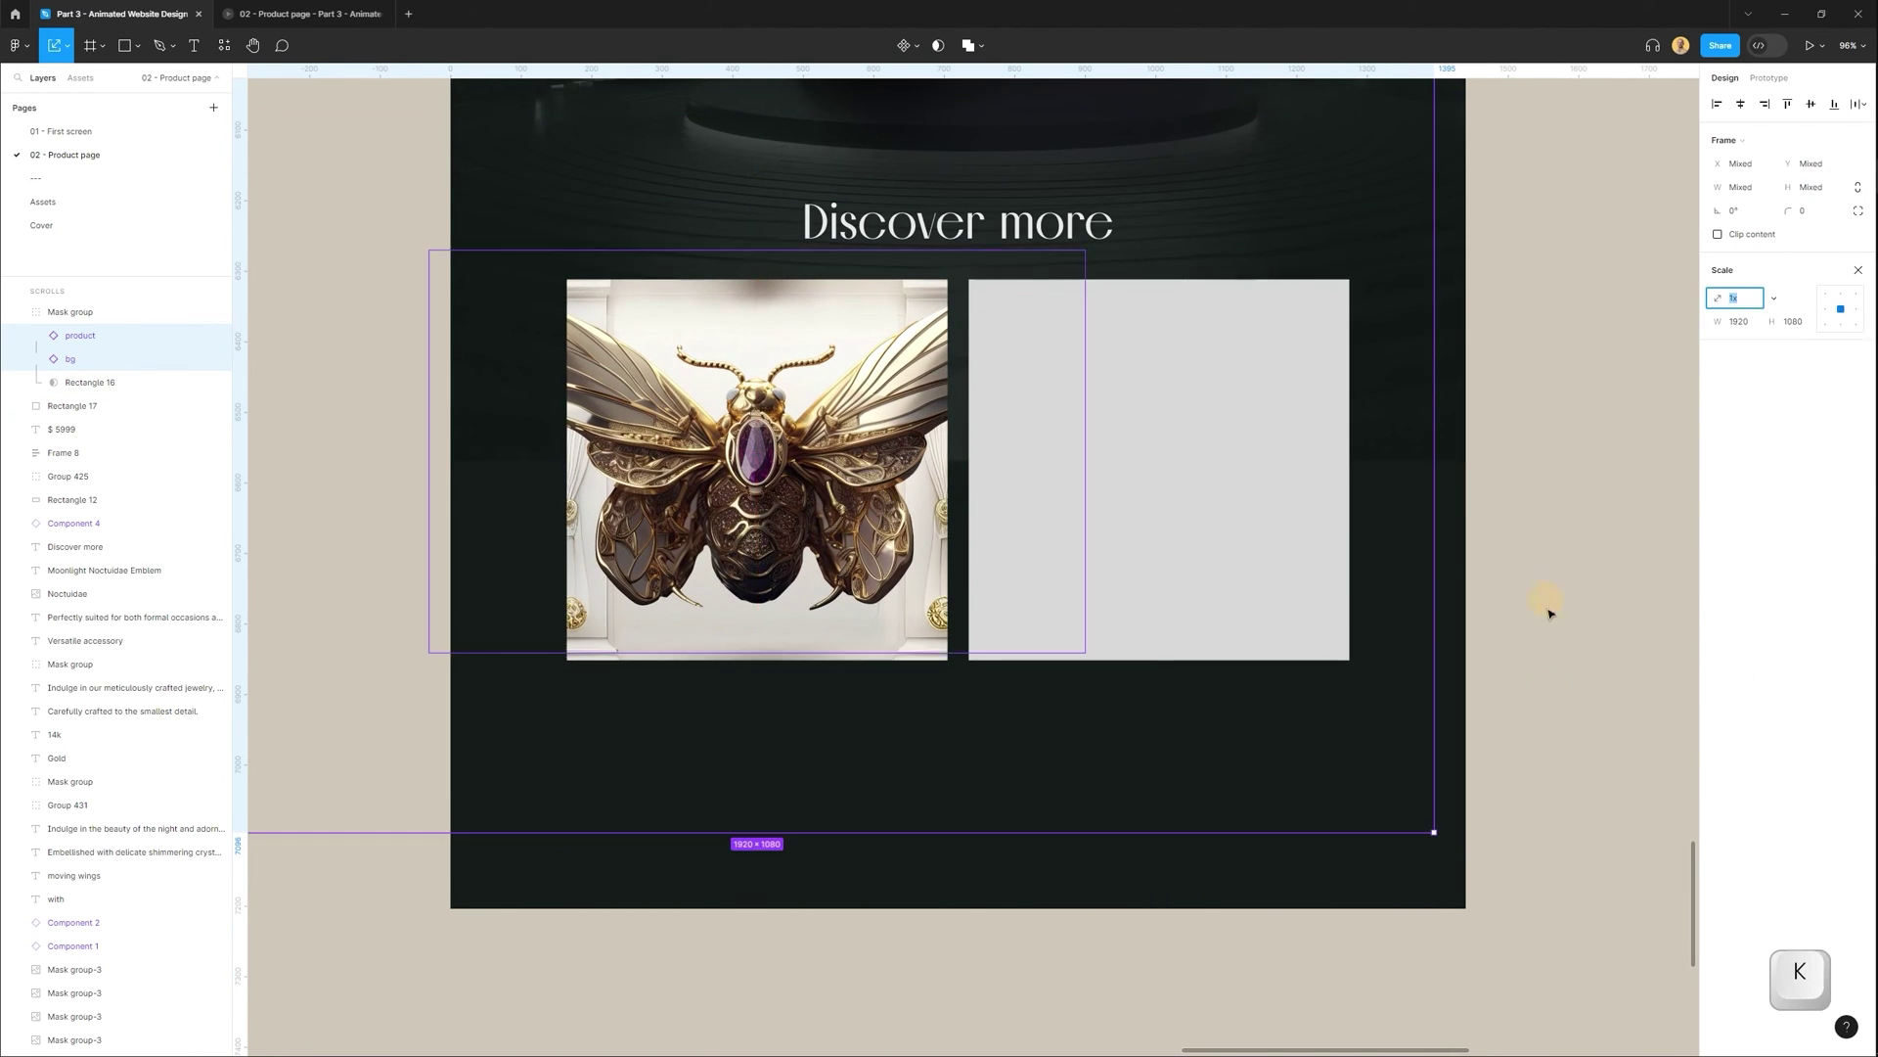
pyautogui.moveTo(1431, 831); pyautogui.dragTo(1134, 612)
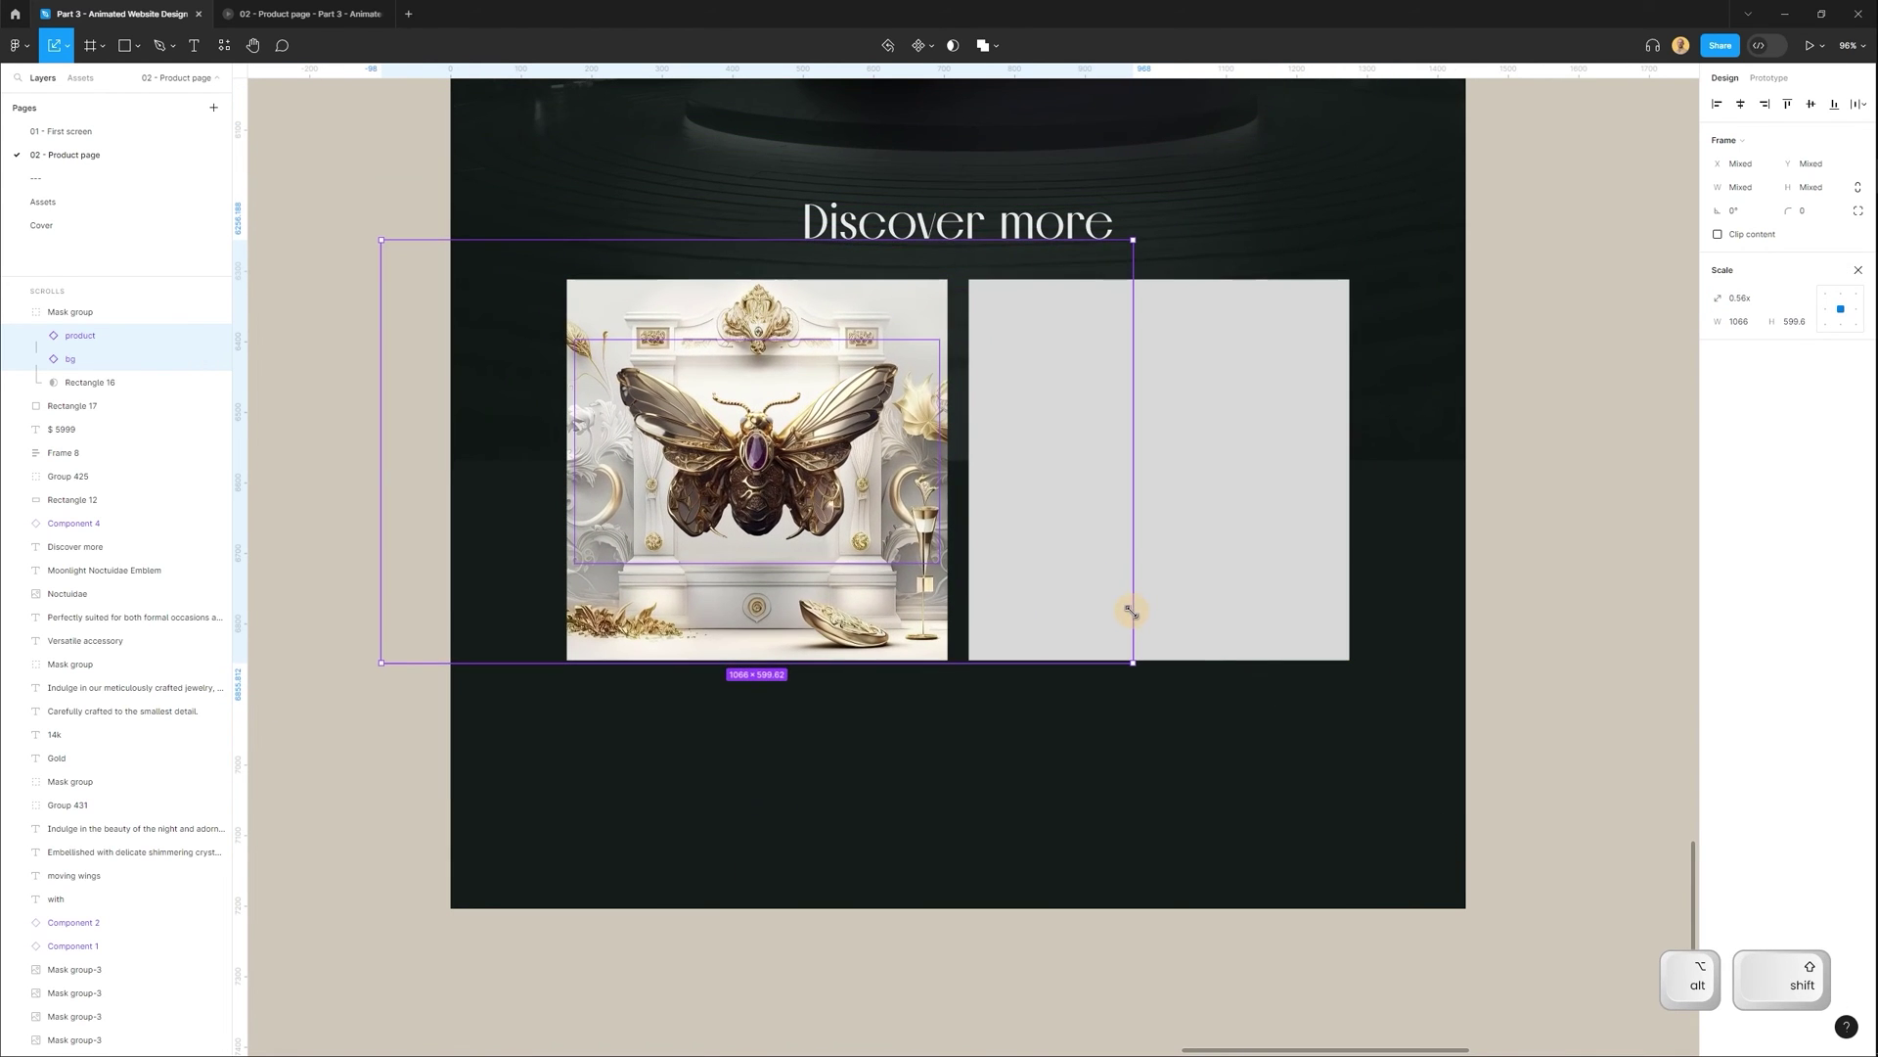
pyautogui.scroll(3, 796, 470)
pyautogui.moveTo(851, 464); pyautogui.dragTo(841, 469)
pyautogui.scroll(-4, 915, 587)
pyautogui.click(1039, 835)
# Duplicate the Buy now button onto the moth image and bring the copy to the front.
pyautogui.moveTo(1020, 763); pyautogui.dragTo(955, 767)
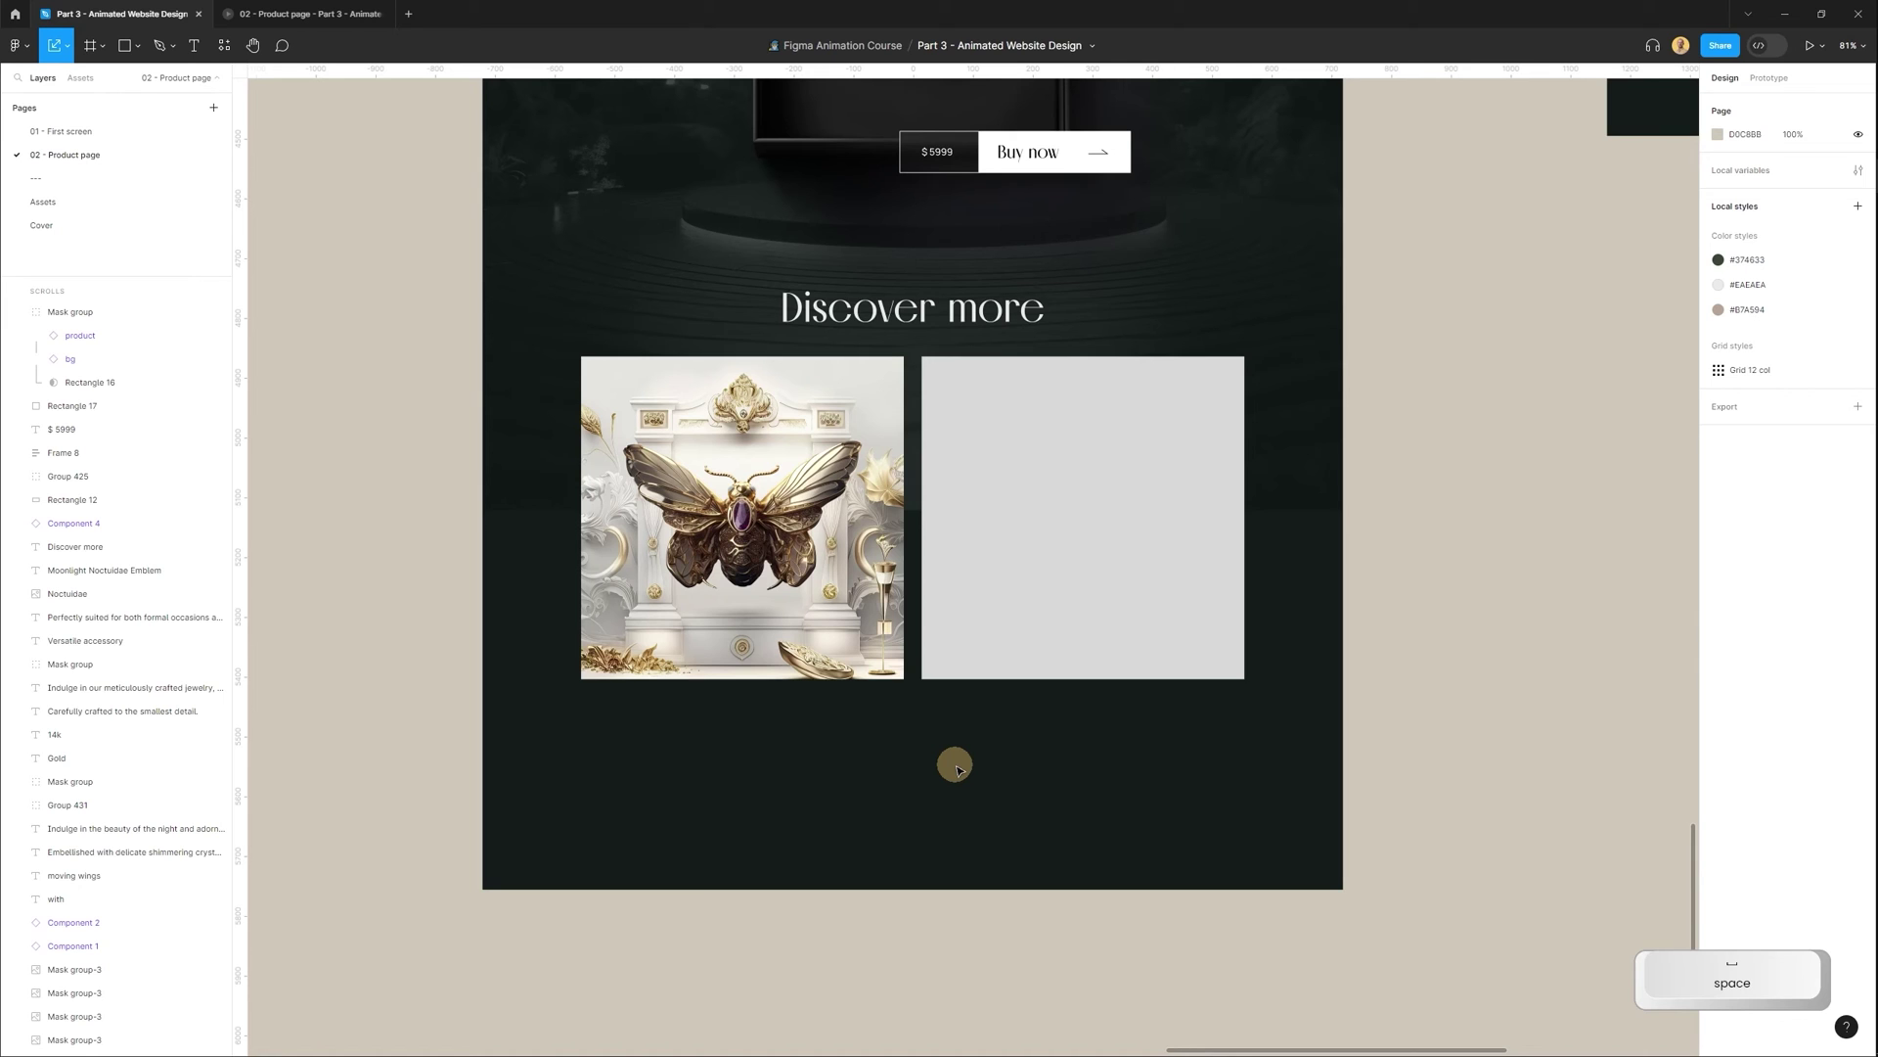
pyautogui.click(1063, 169)
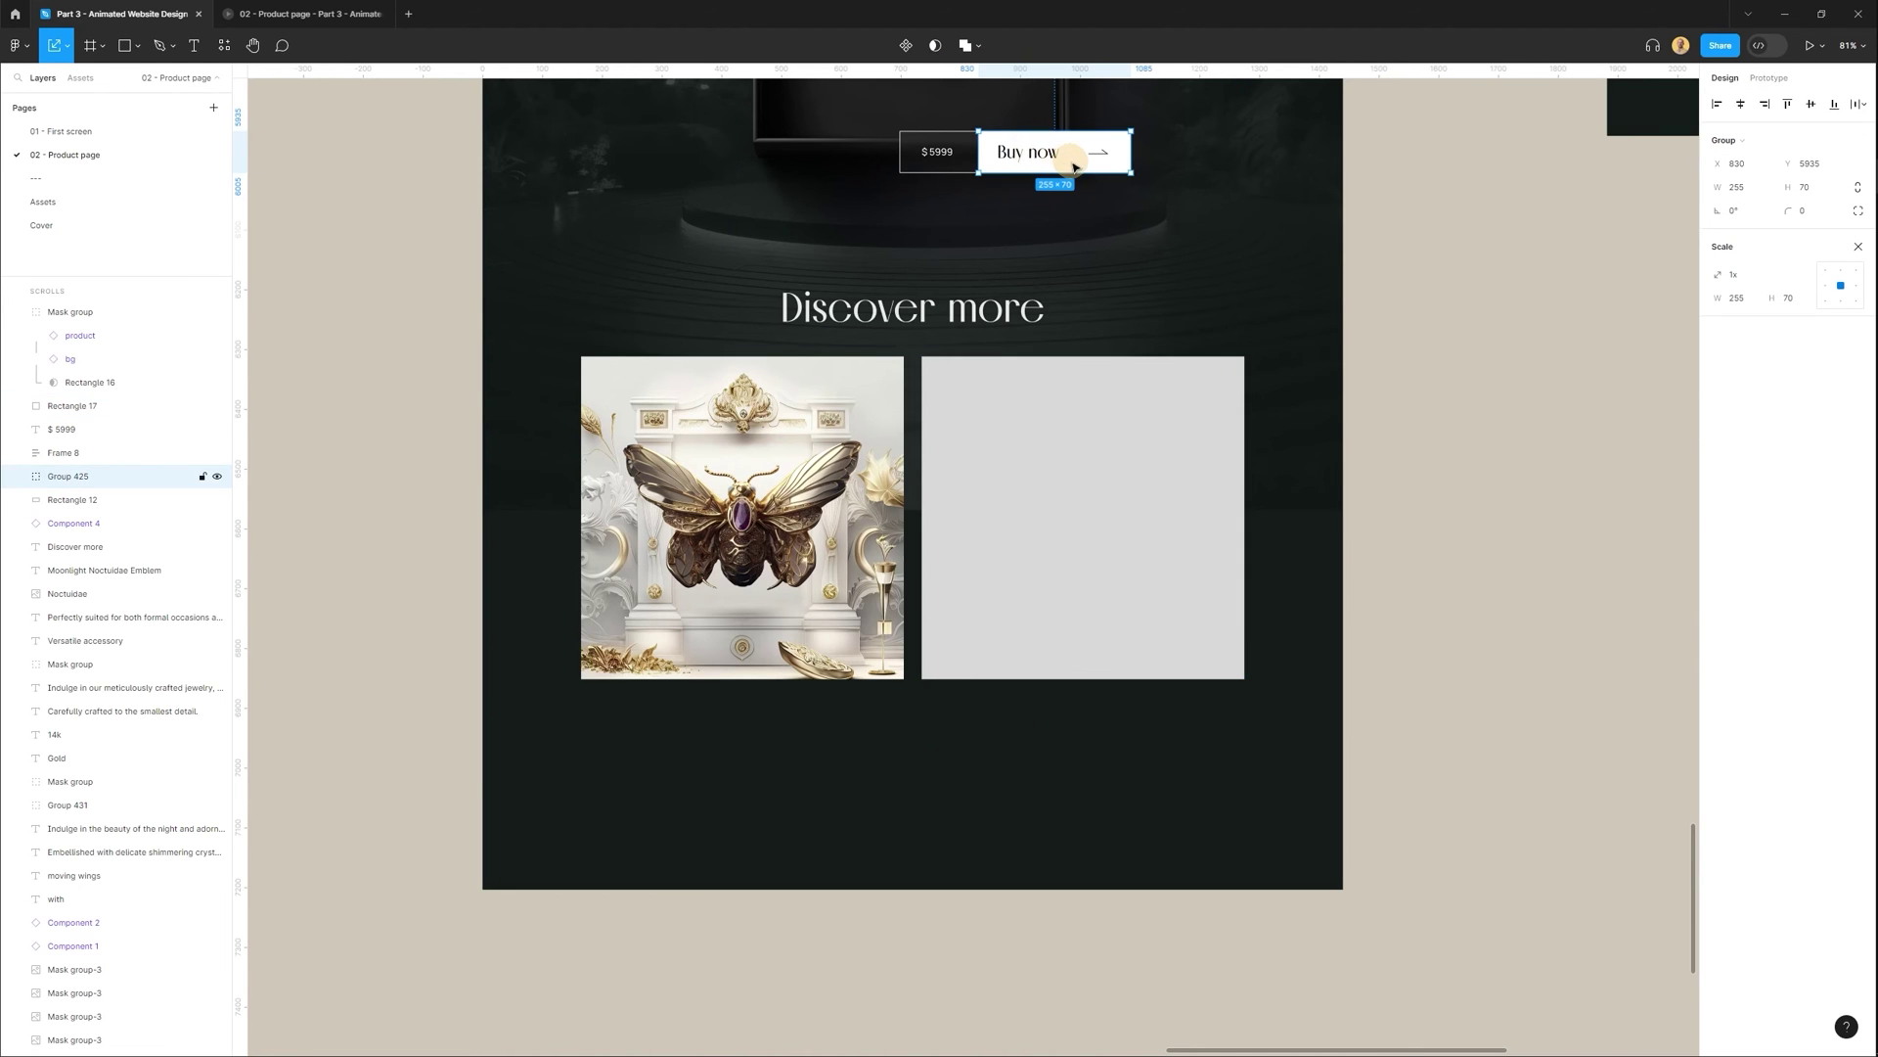
pyautogui.moveTo(1073, 166); pyautogui.dragTo(711, 629)
pyautogui.hotkey('ctrl', 'shift', ']')
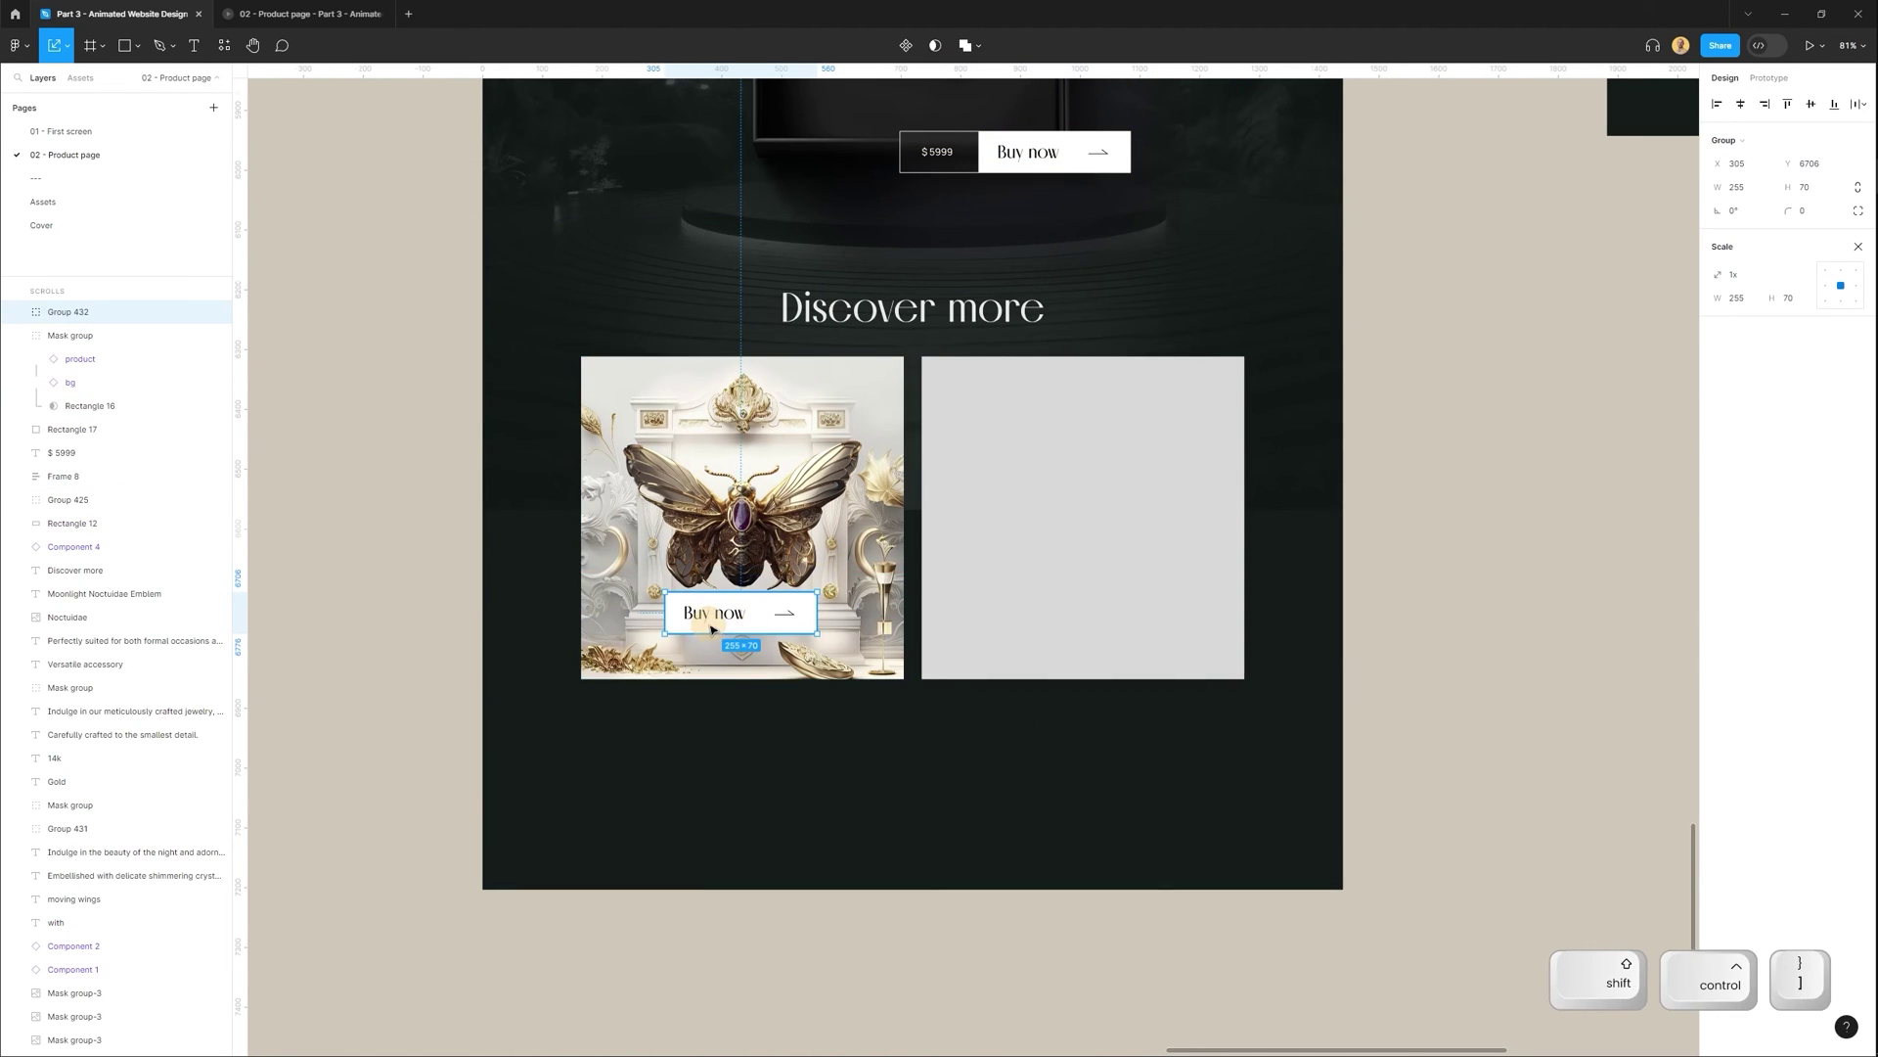
pyautogui.scroll(5, 711, 629)
# Change the copied button's label to 'View more'.
pyautogui.keyDown('ctrl'); pyautogui.click(731, 605); pyautogui.keyUp('ctrl')
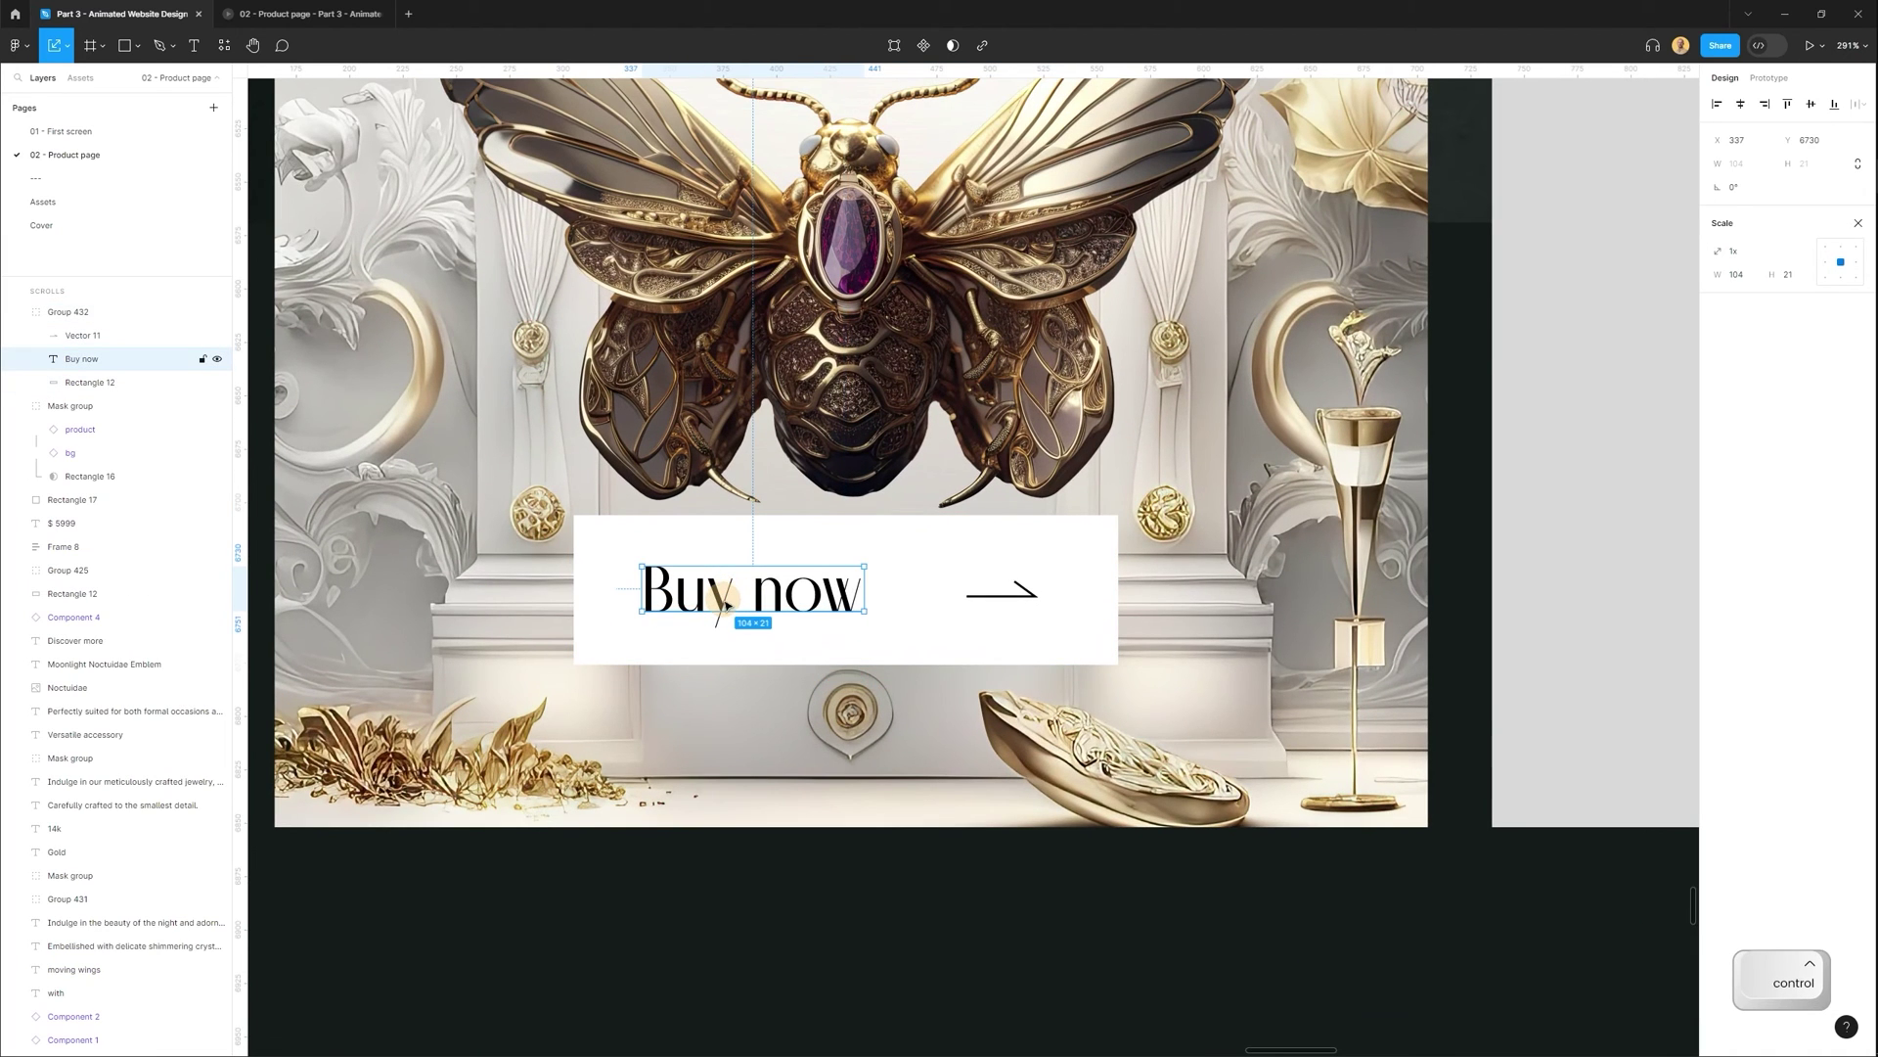
pyautogui.doubleClick(791, 592)
pyautogui.write('Vei')
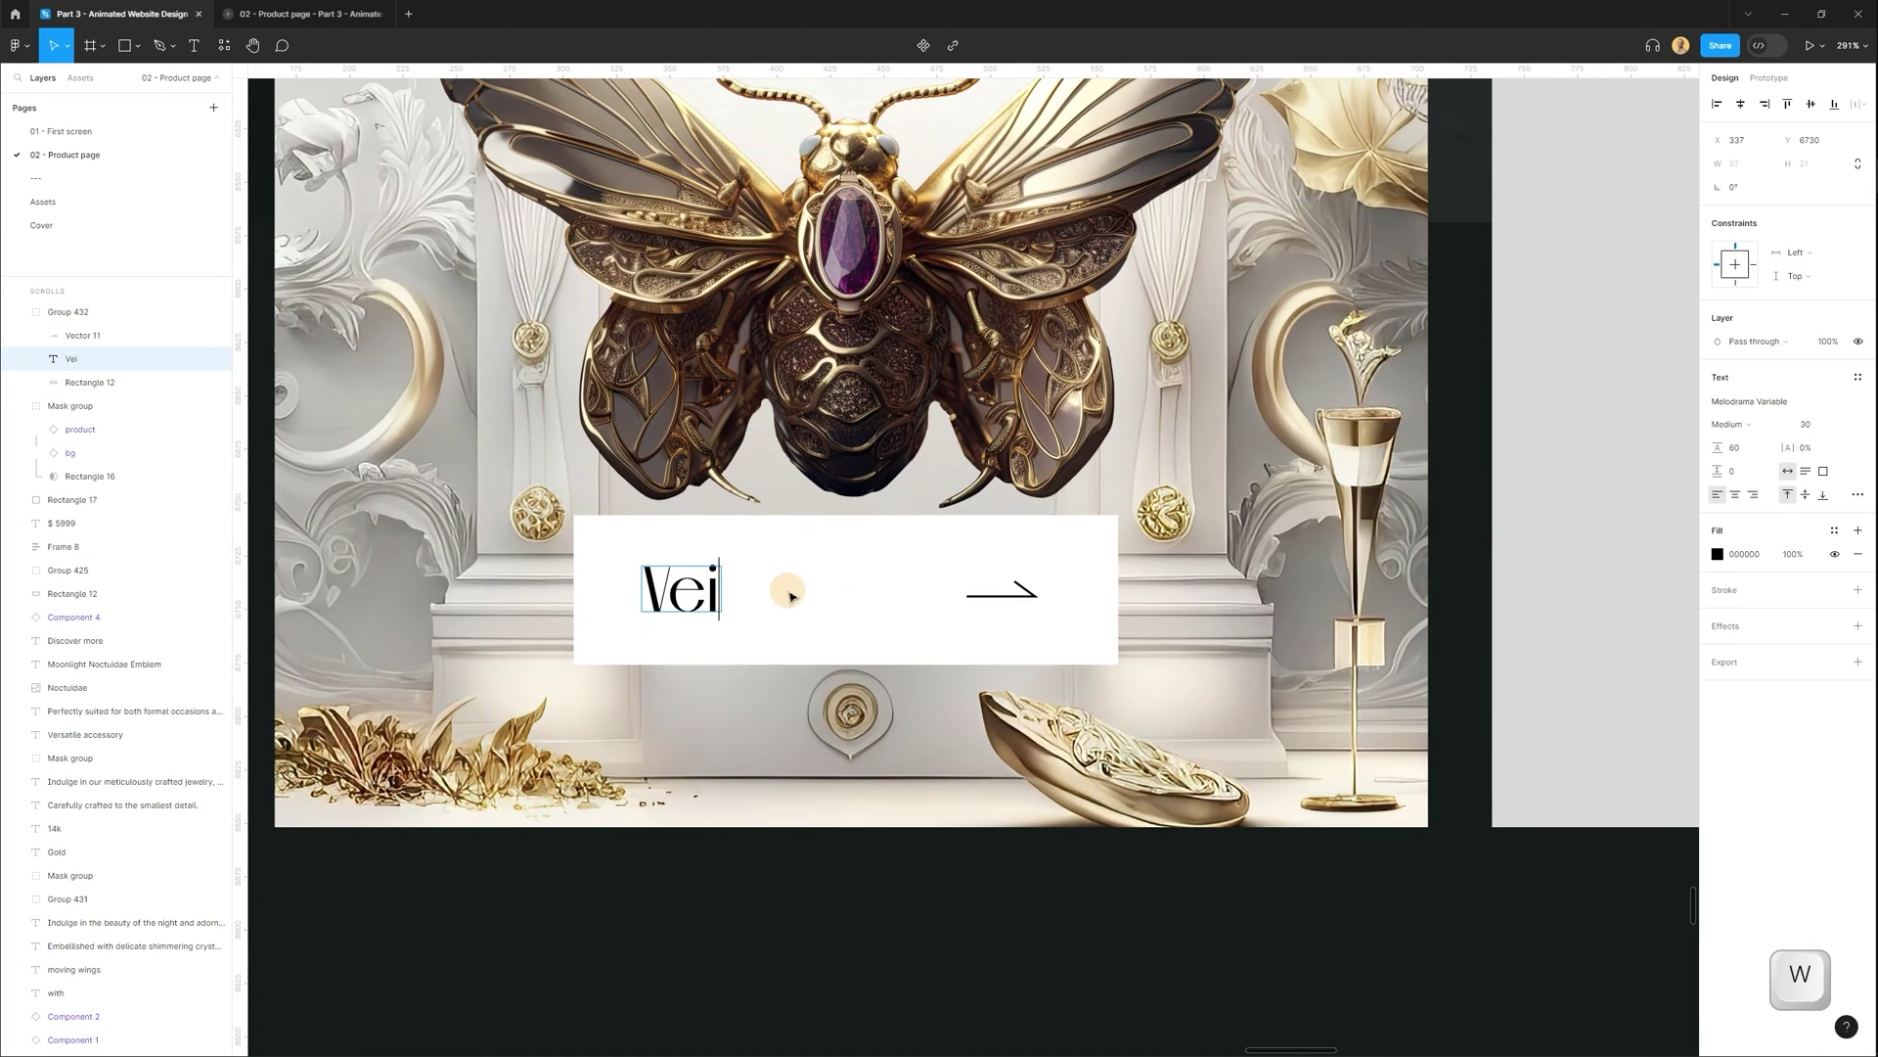
pyautogui.press('BackSpace')
pyautogui.press('BackSpace')
pyautogui.write('iew more')
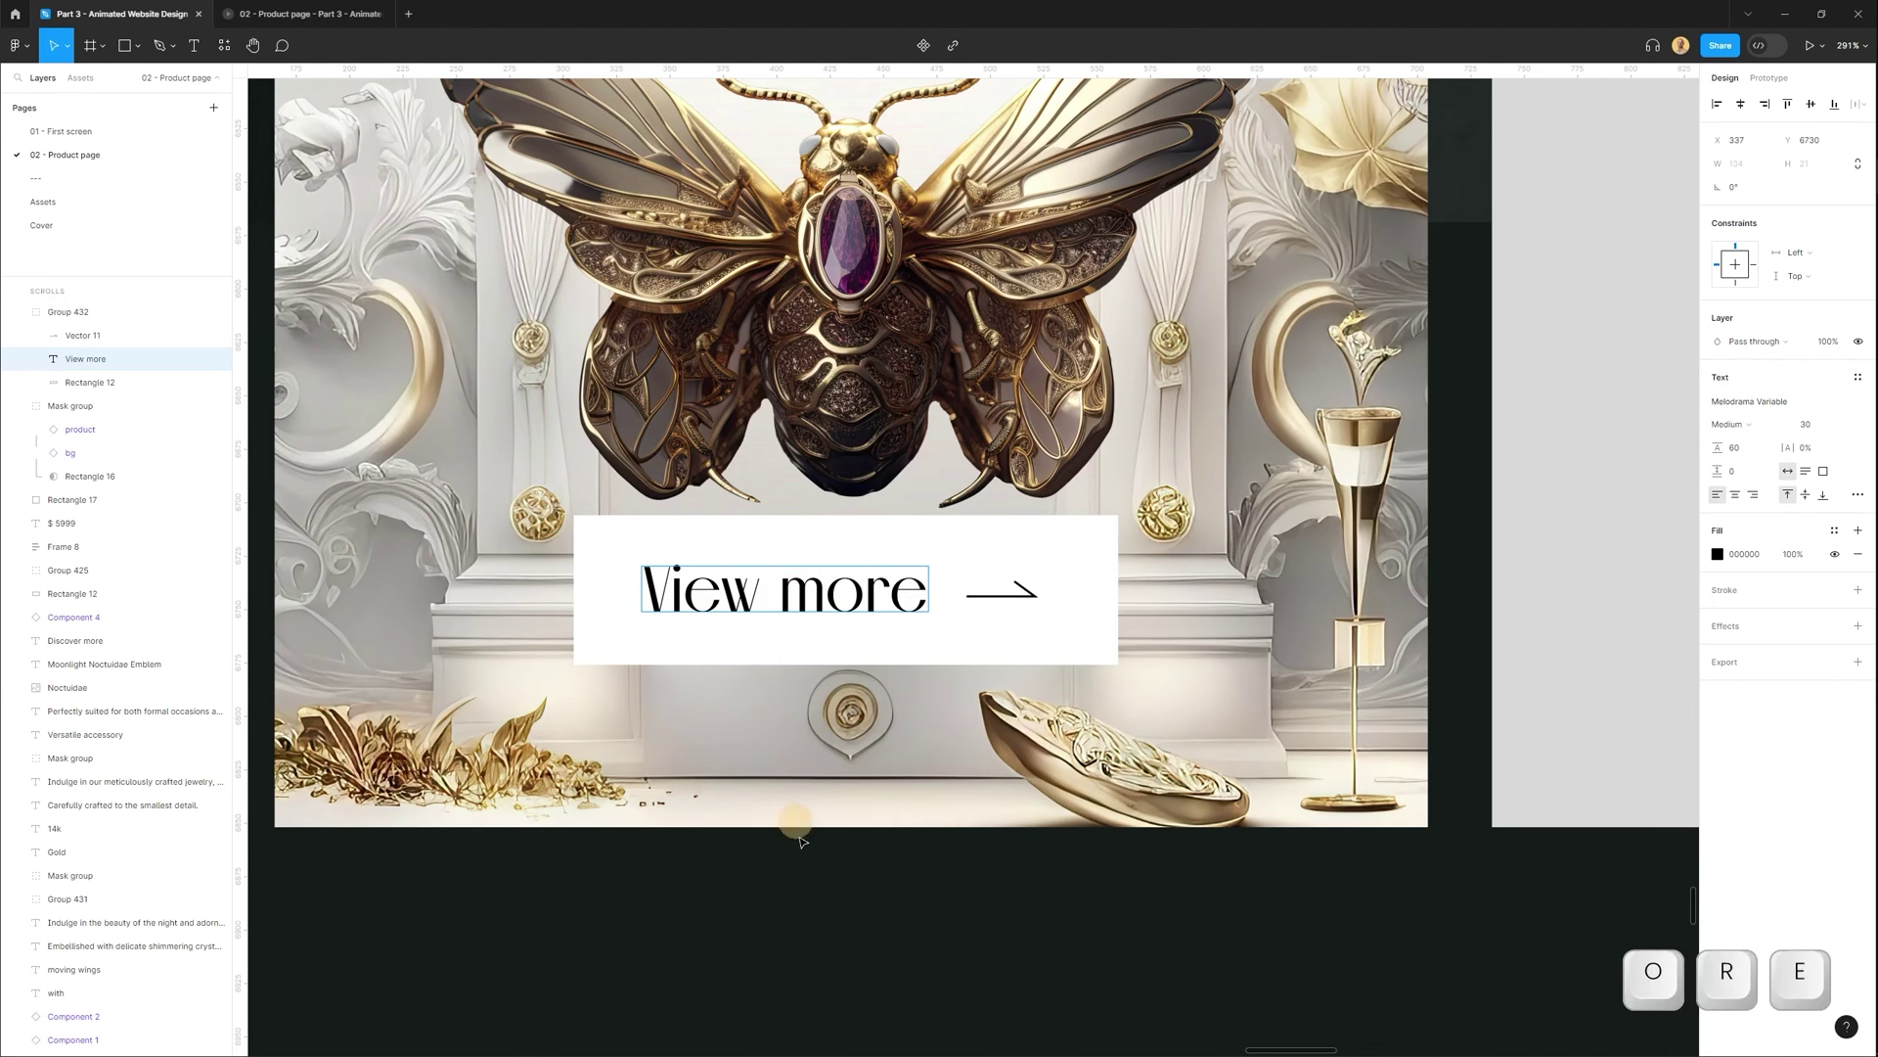
pyautogui.click(849, 932)
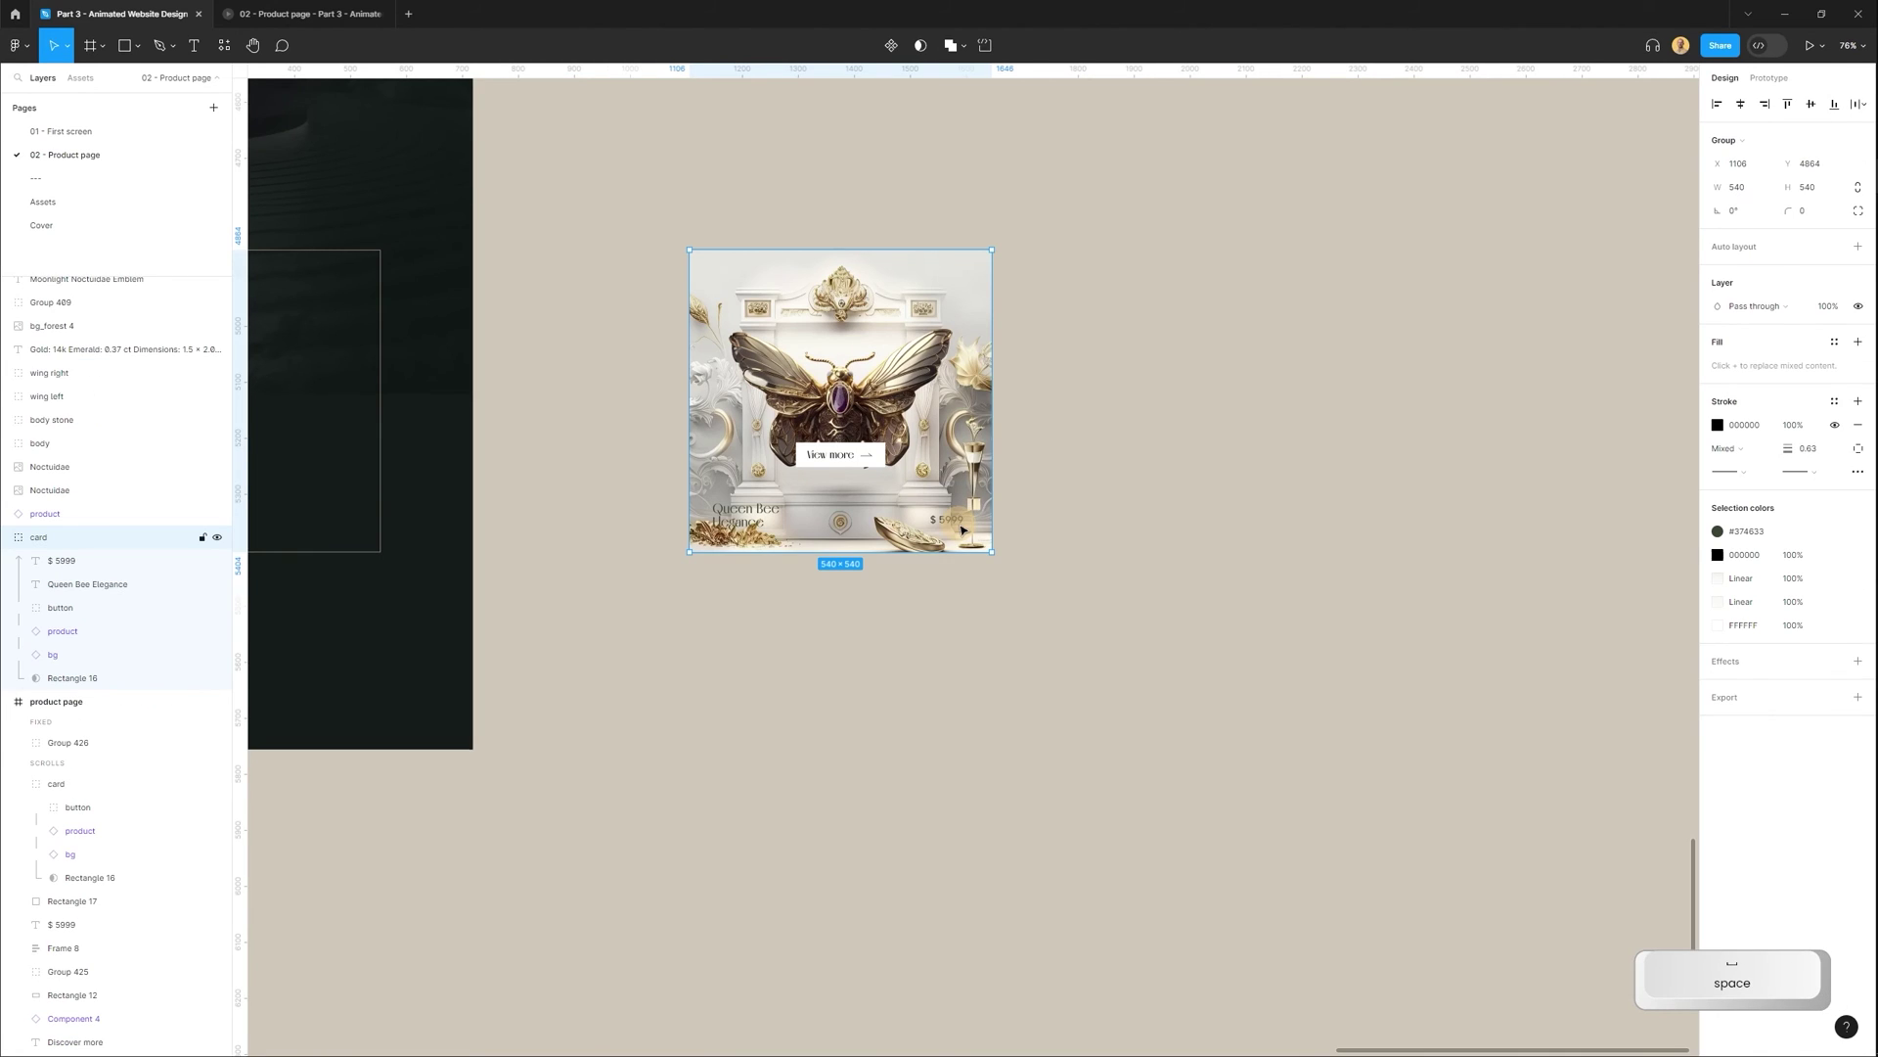
# Convert the card group into a component and add a second variant.
pyautogui.scroll(4, 961, 530)
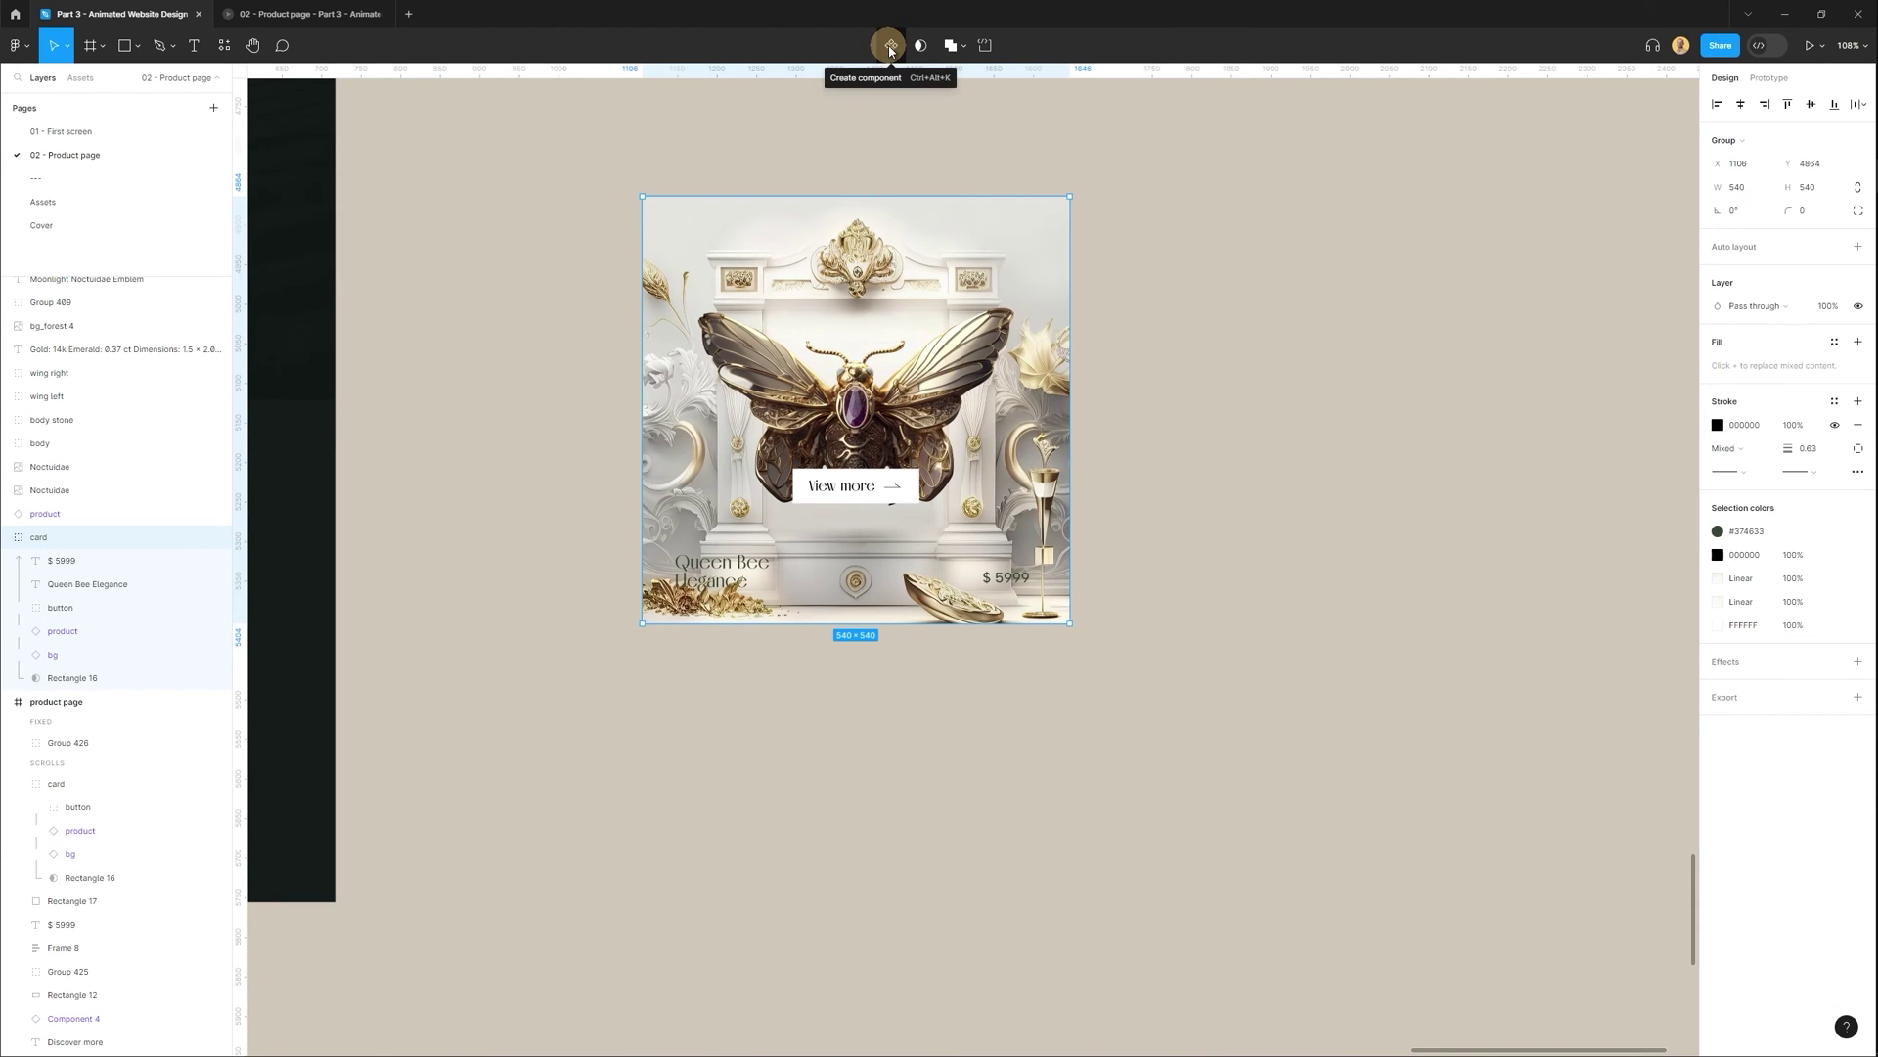
pyautogui.click(890, 46)
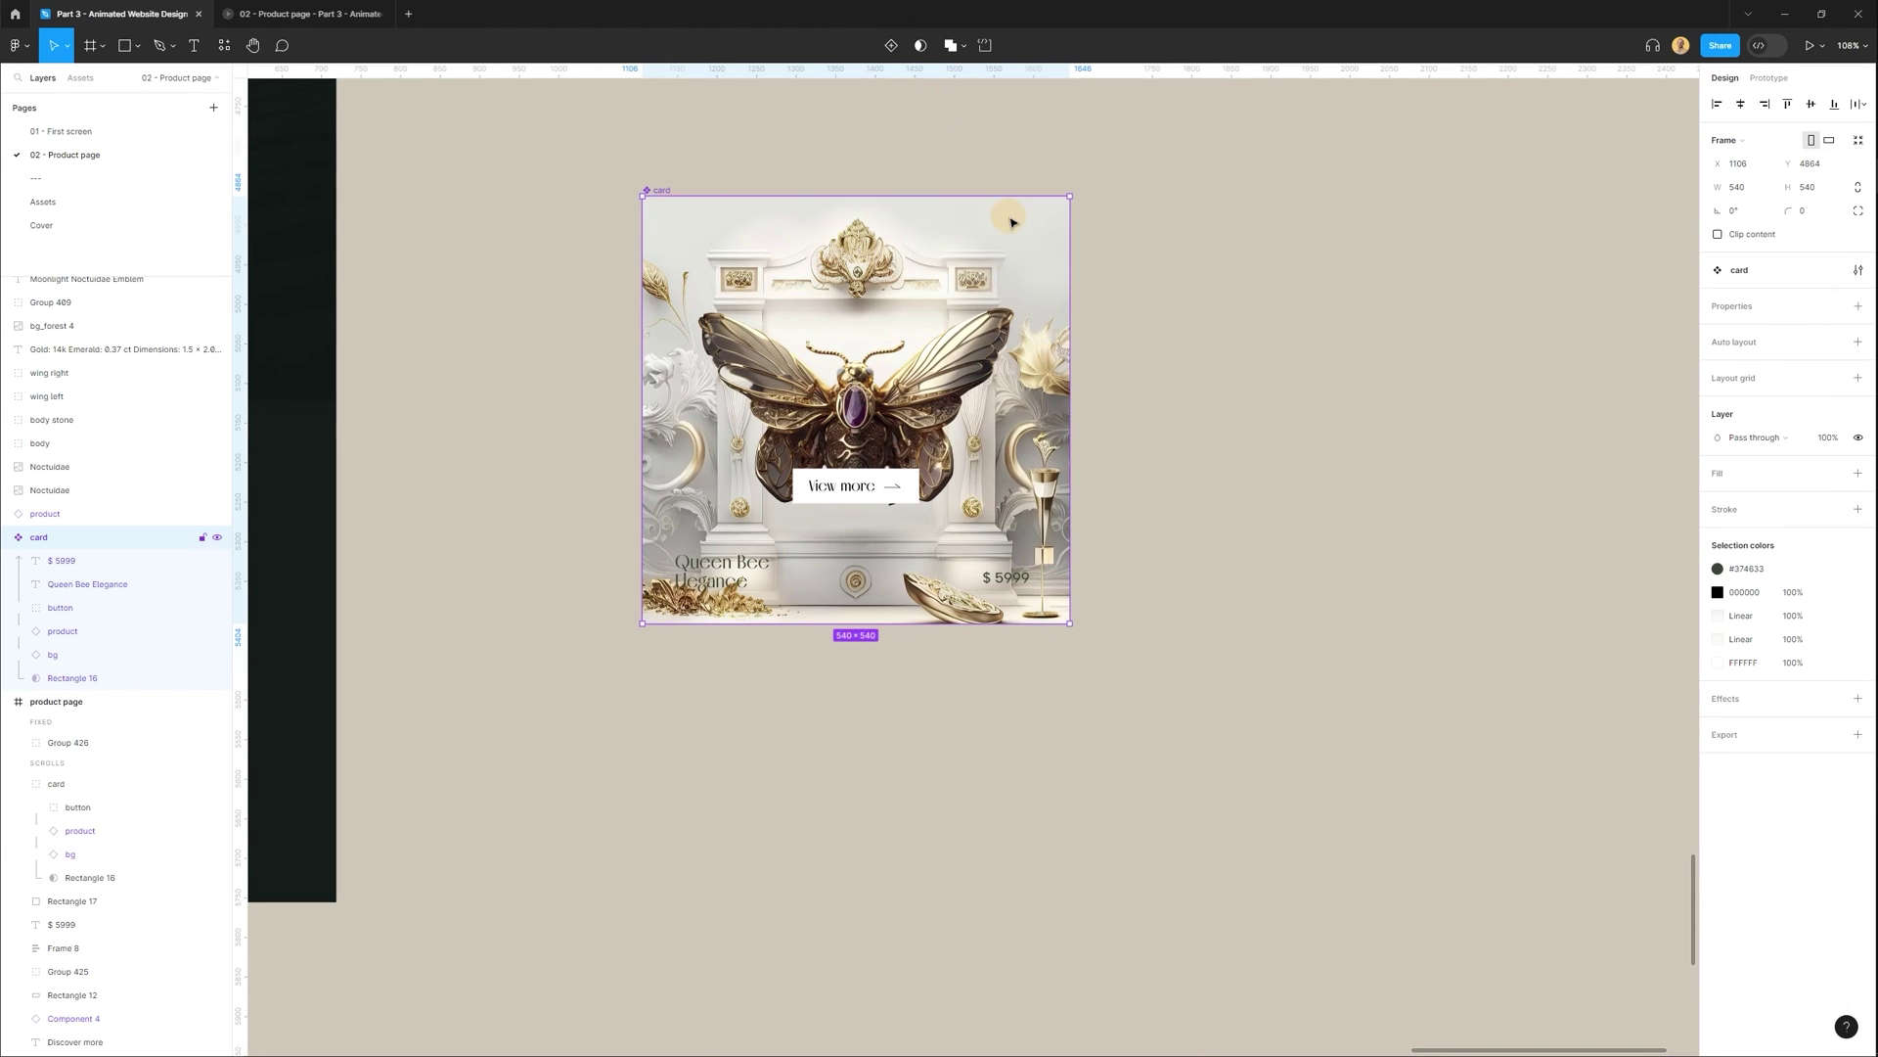
pyautogui.click(890, 49)
pyautogui.scroll(-3, 1149, 483)
# Move Variant2's View more button lower on the card, to about Y 430.
pyautogui.click(1148, 485)
pyautogui.click(950, 755)
pyautogui.press('space')
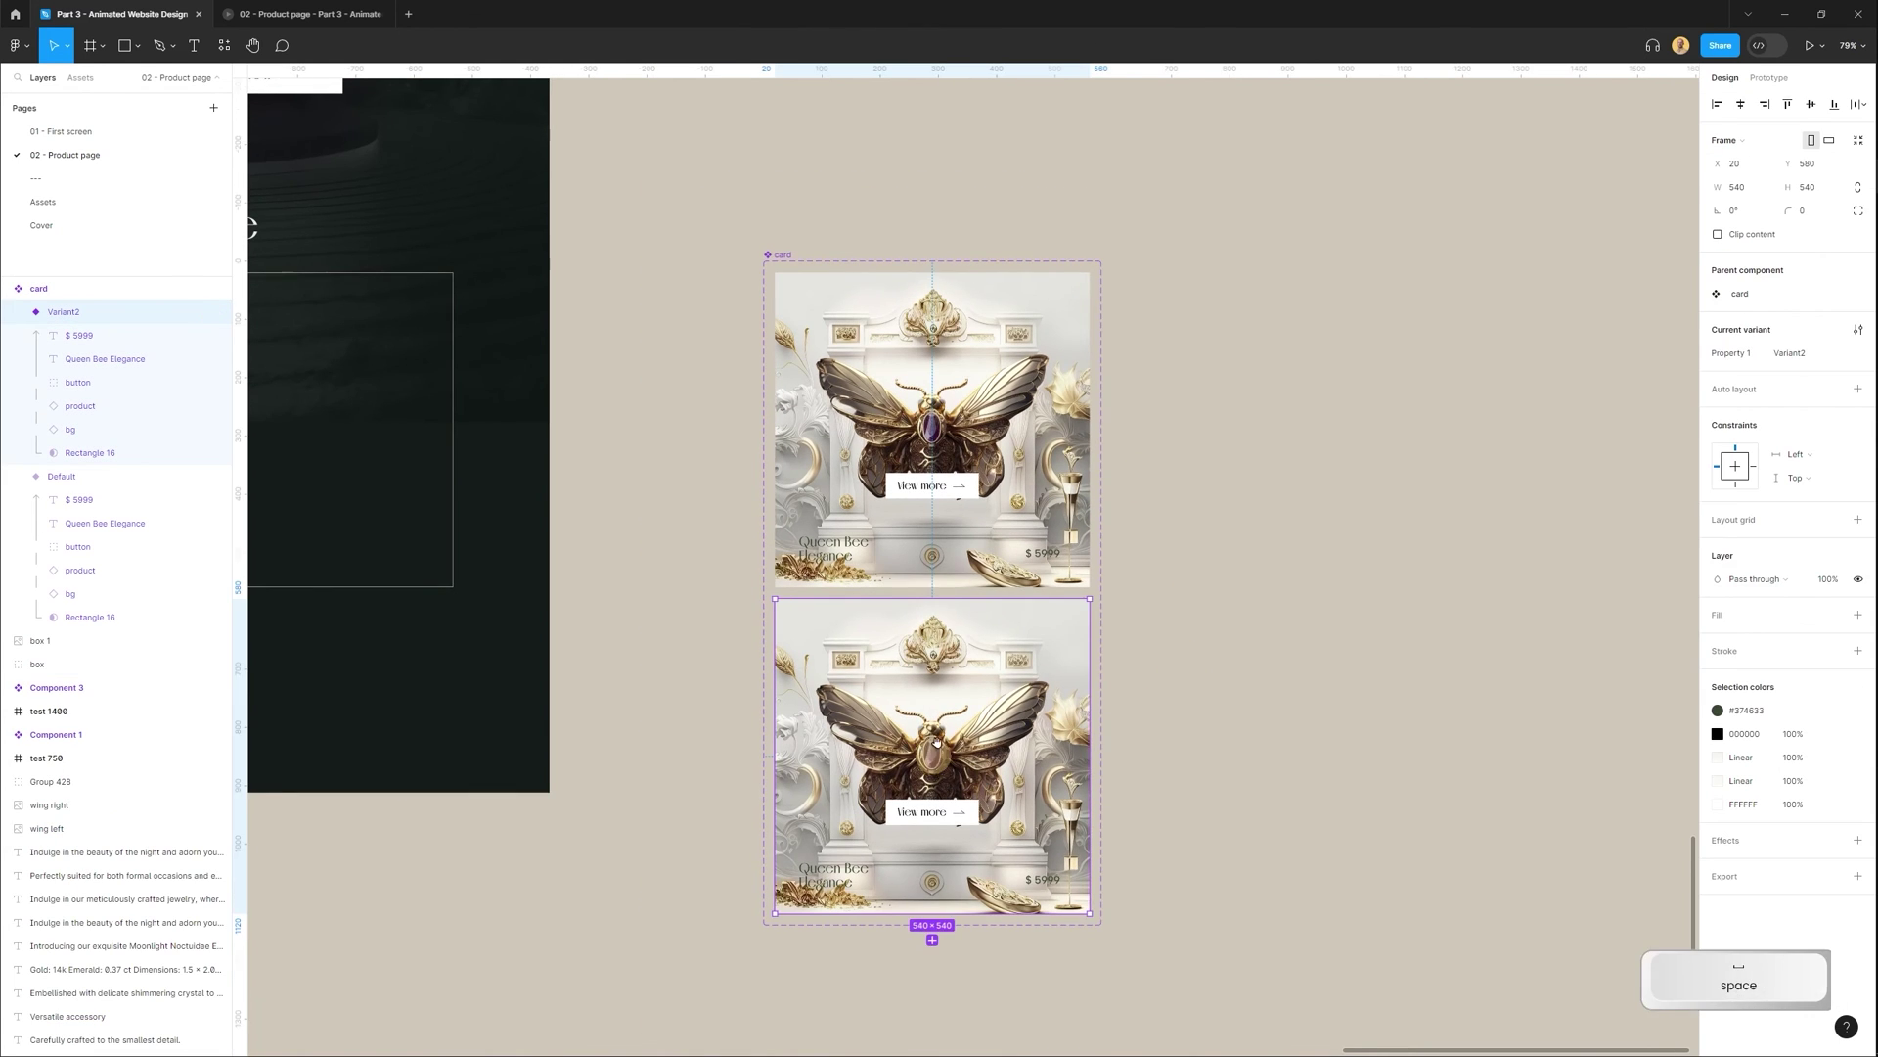
pyautogui.scroll(5, 936, 741)
pyautogui.click(942, 611)
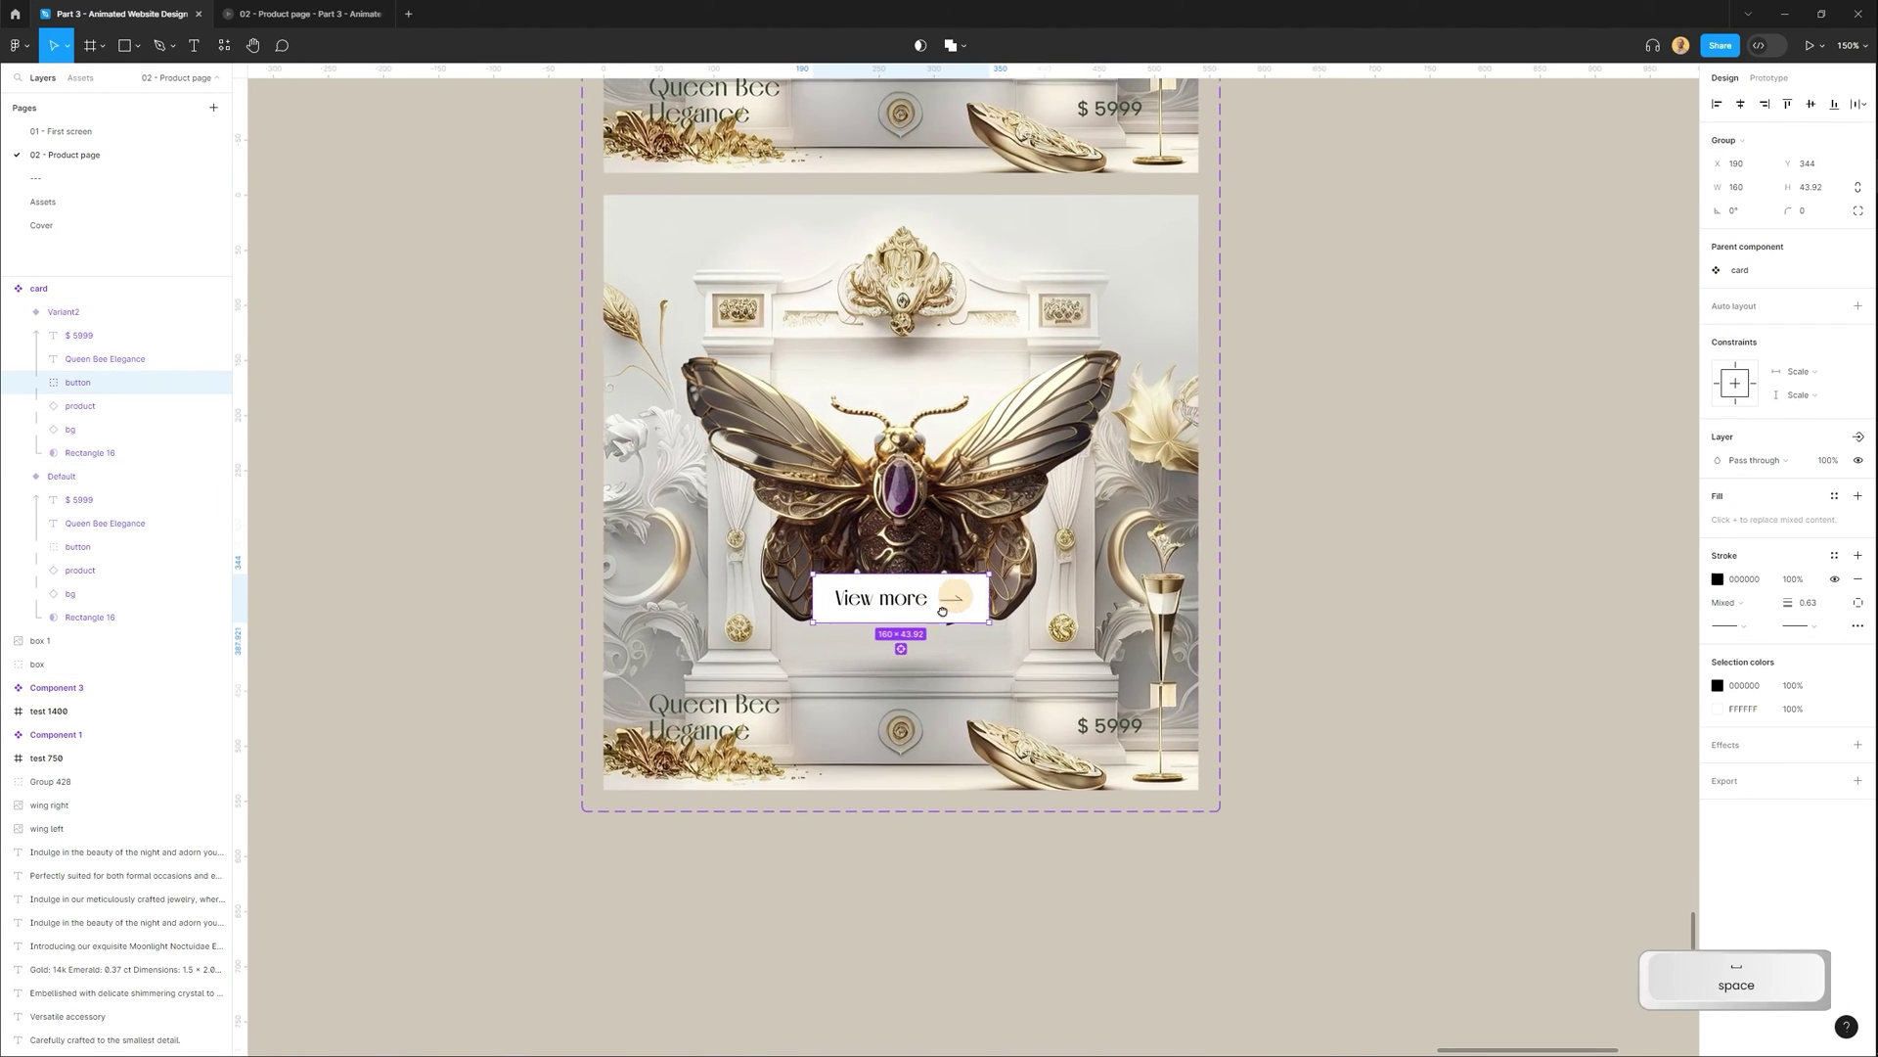
pyautogui.moveTo(942, 610); pyautogui.dragTo(891, 768)
pyautogui.moveTo(932, 703); pyautogui.dragTo(927, 892)
pyautogui.scroll(-2, 939, 710)
# Set the Default card's bg image layer opacity to 0%.
pyautogui.moveTo(1199, 416); pyautogui.dragTo(1203, 563)
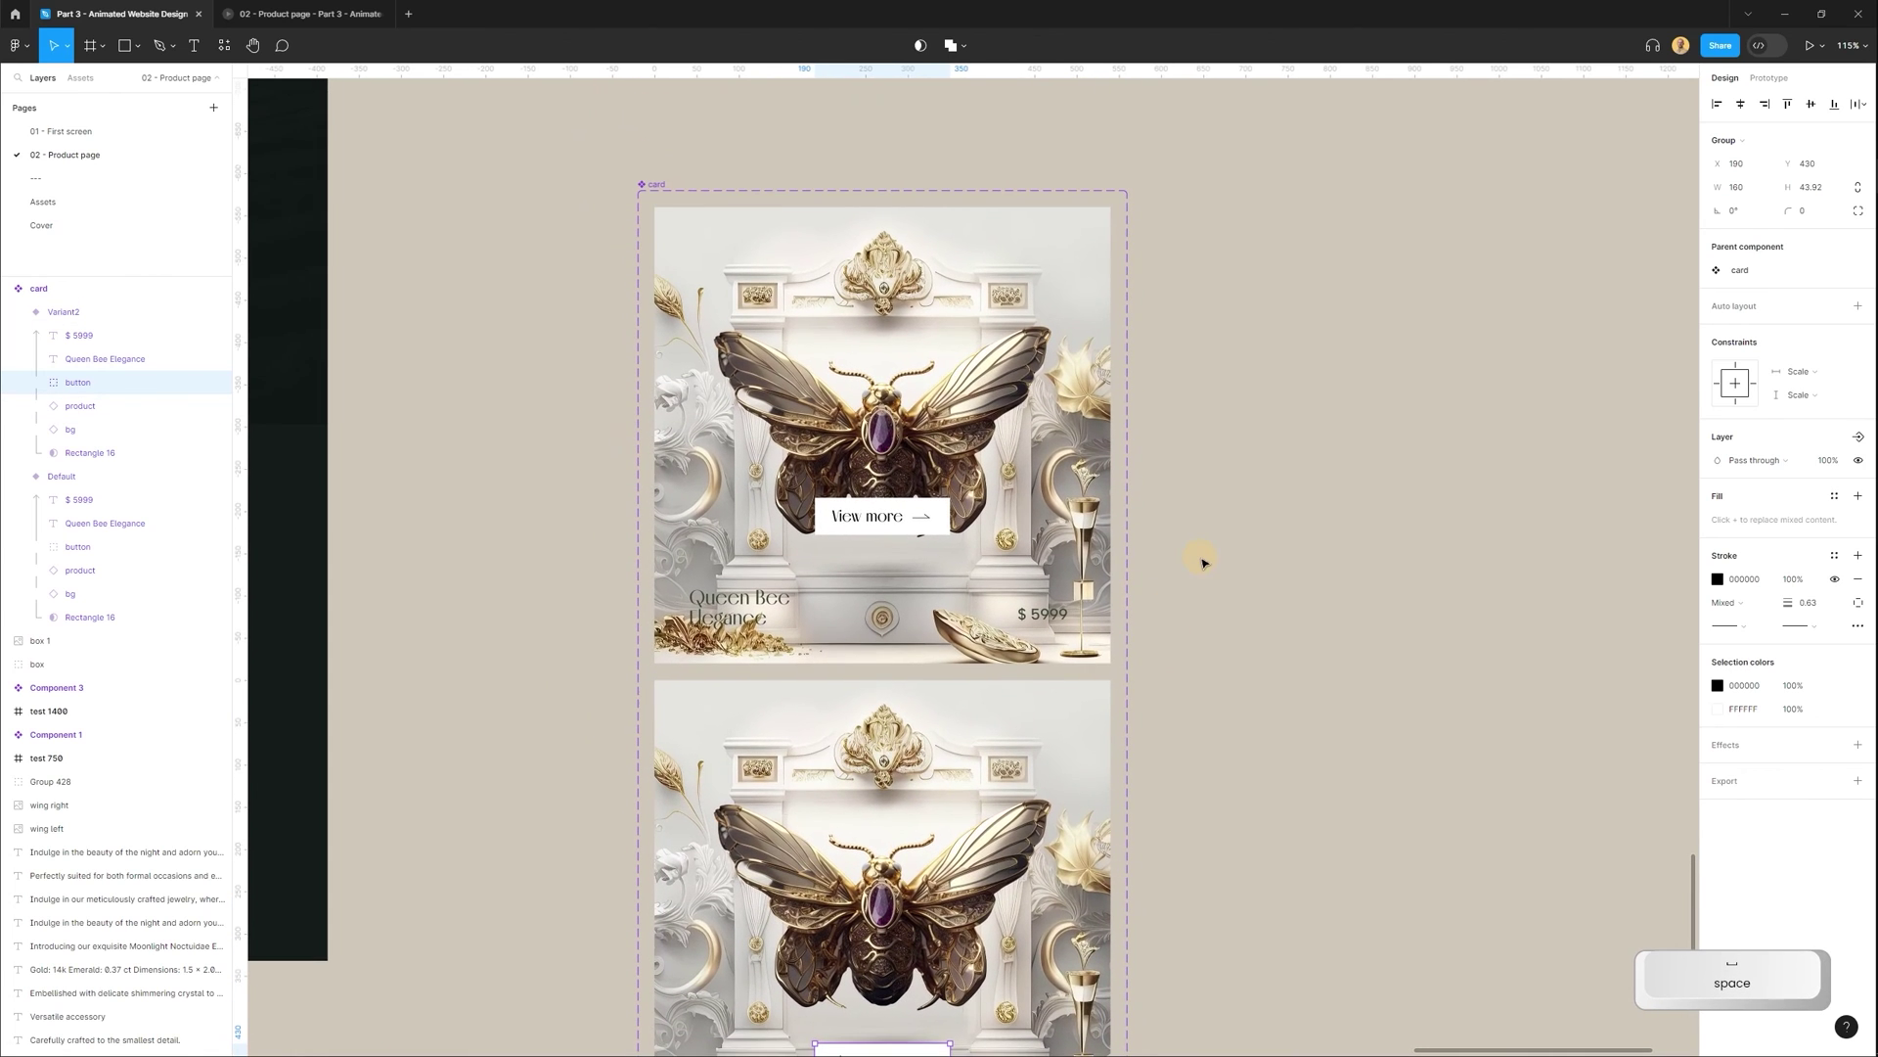
pyautogui.click(1203, 562)
pyautogui.click(1017, 299)
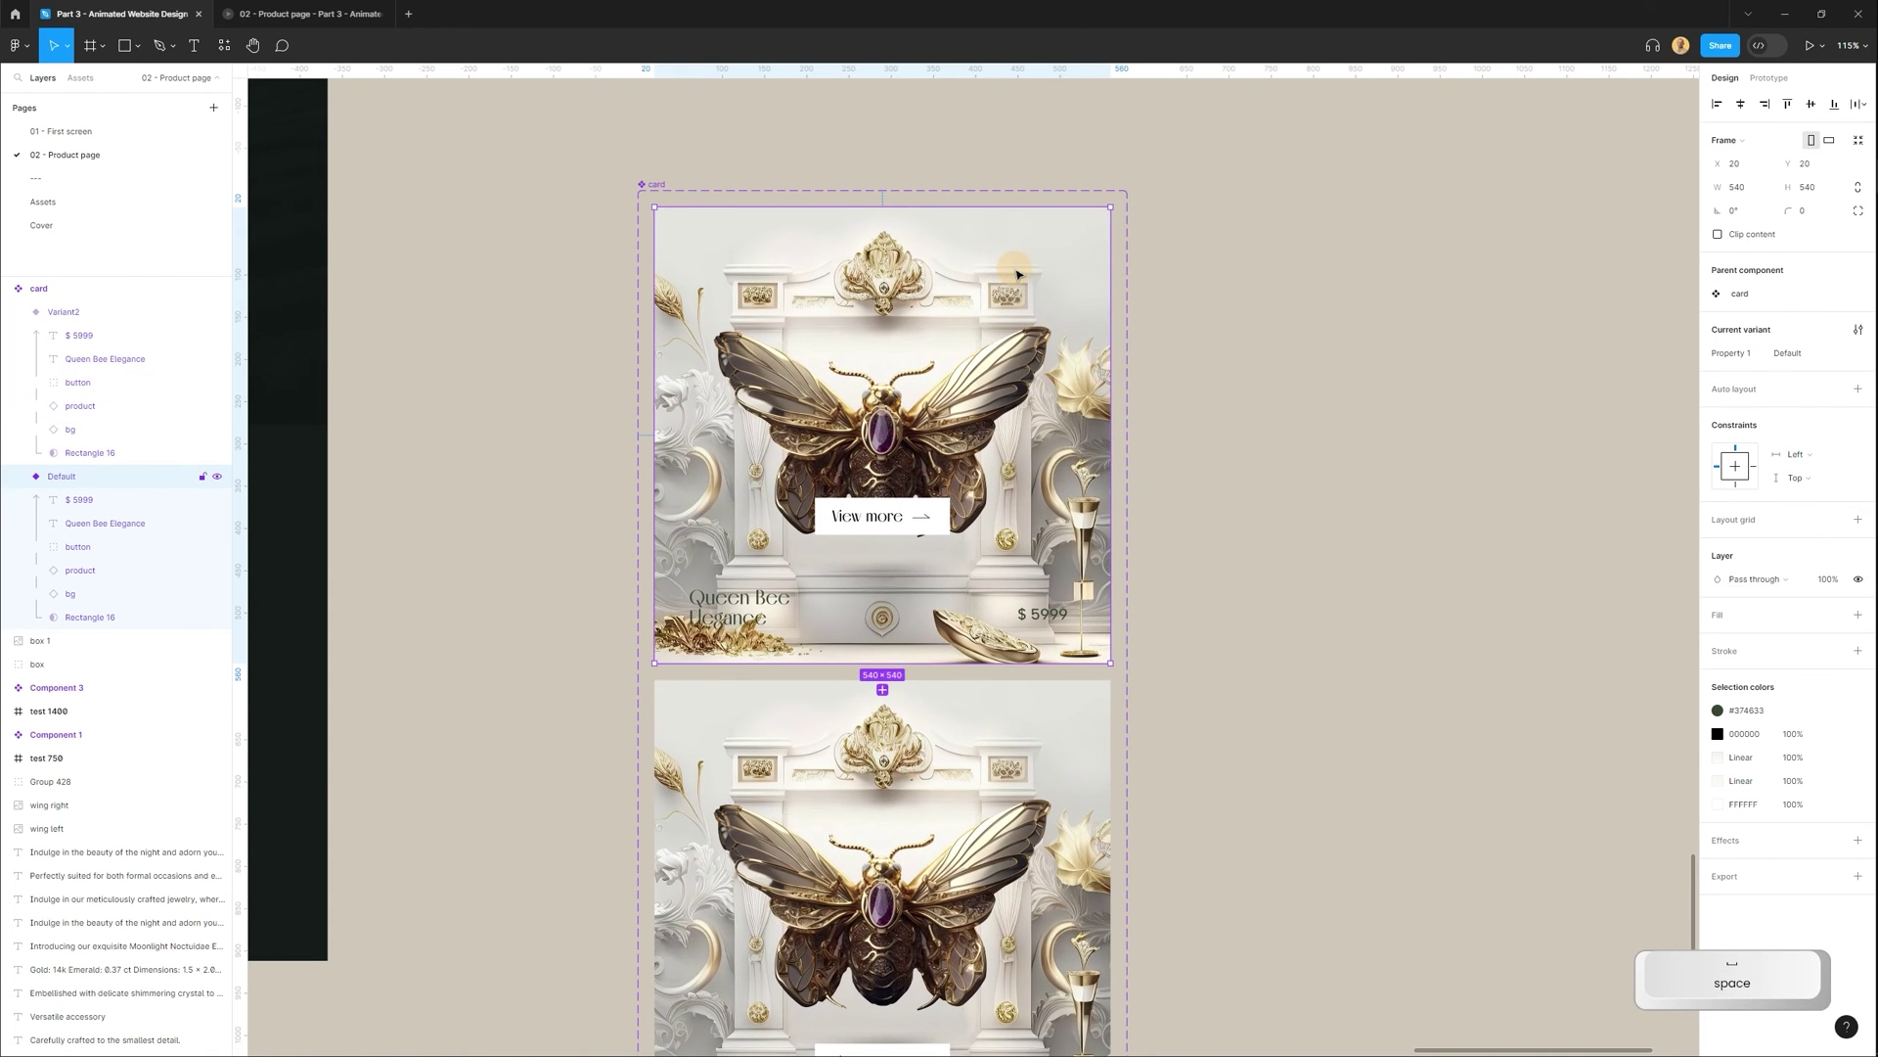
pyautogui.doubleClick(1017, 274)
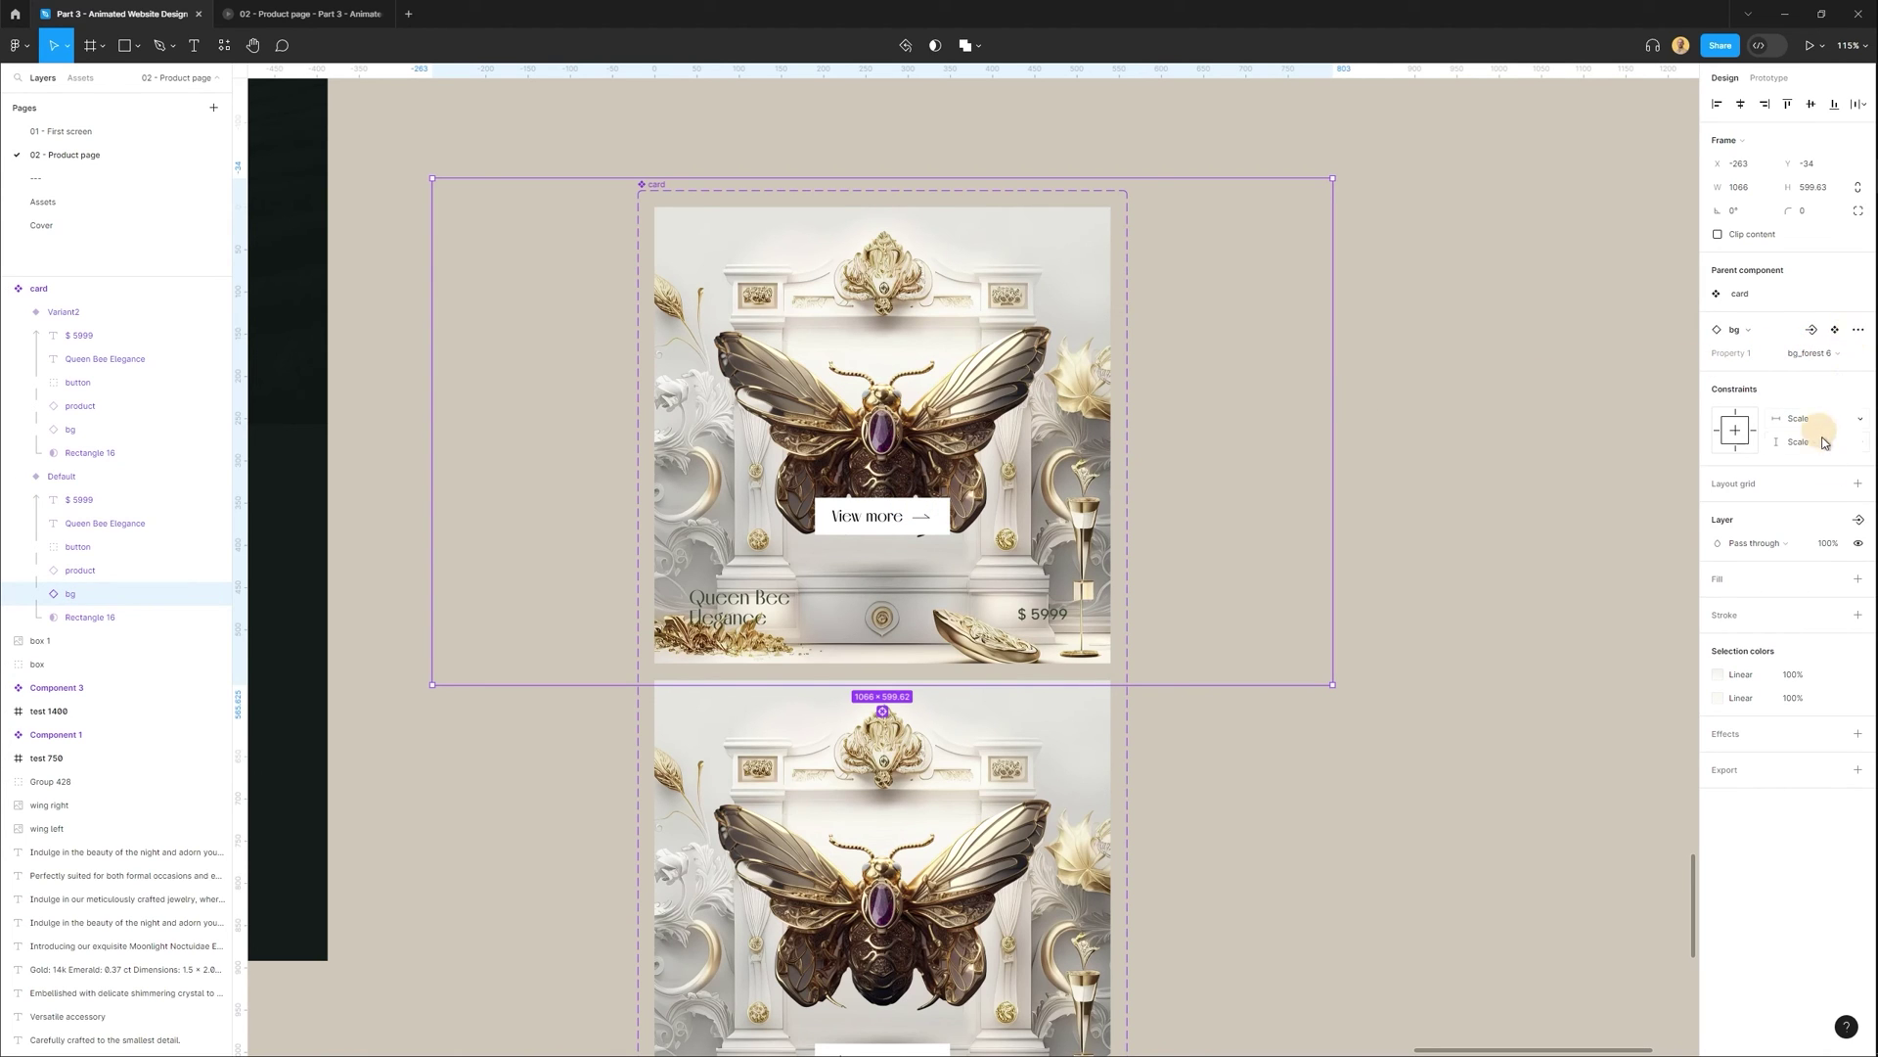
pyautogui.moveTo(1831, 553); pyautogui.dragTo(1353, 574)
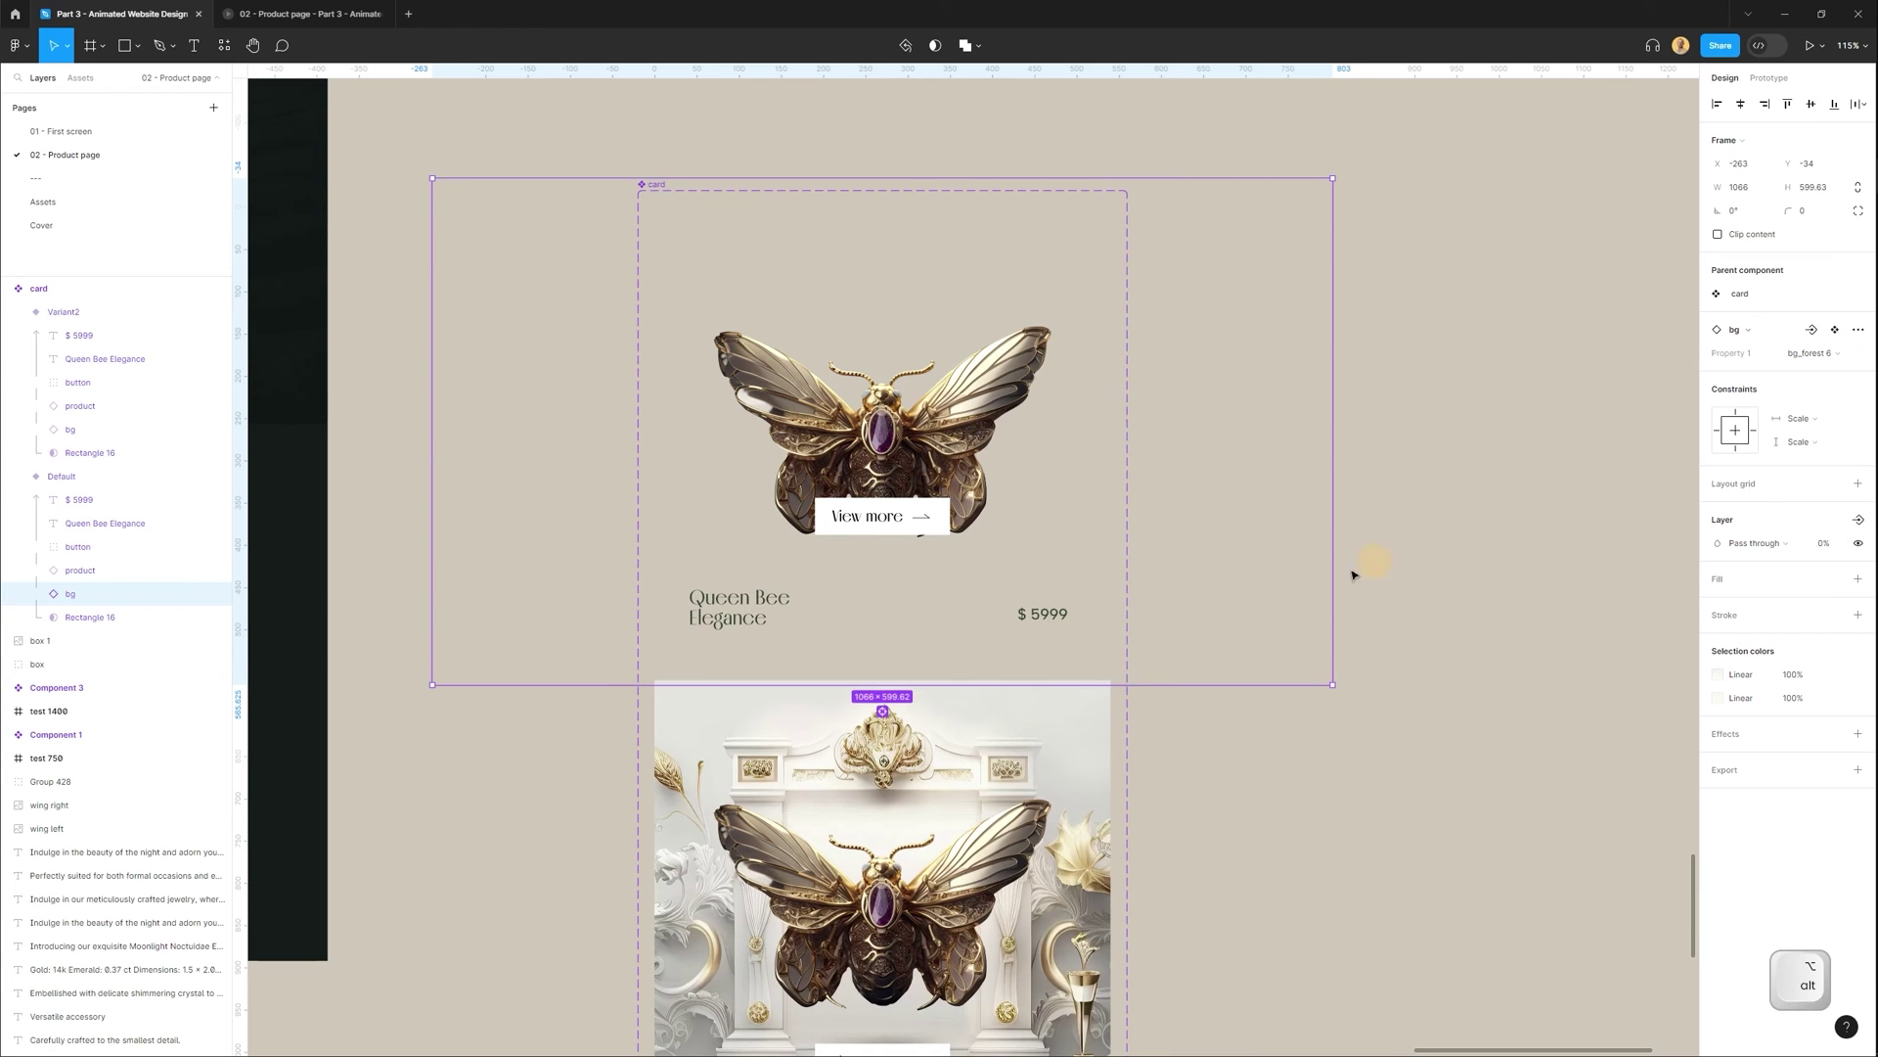
# Select the outlined Rectangle 17 square on the product page.
pyautogui.click(90, 615)
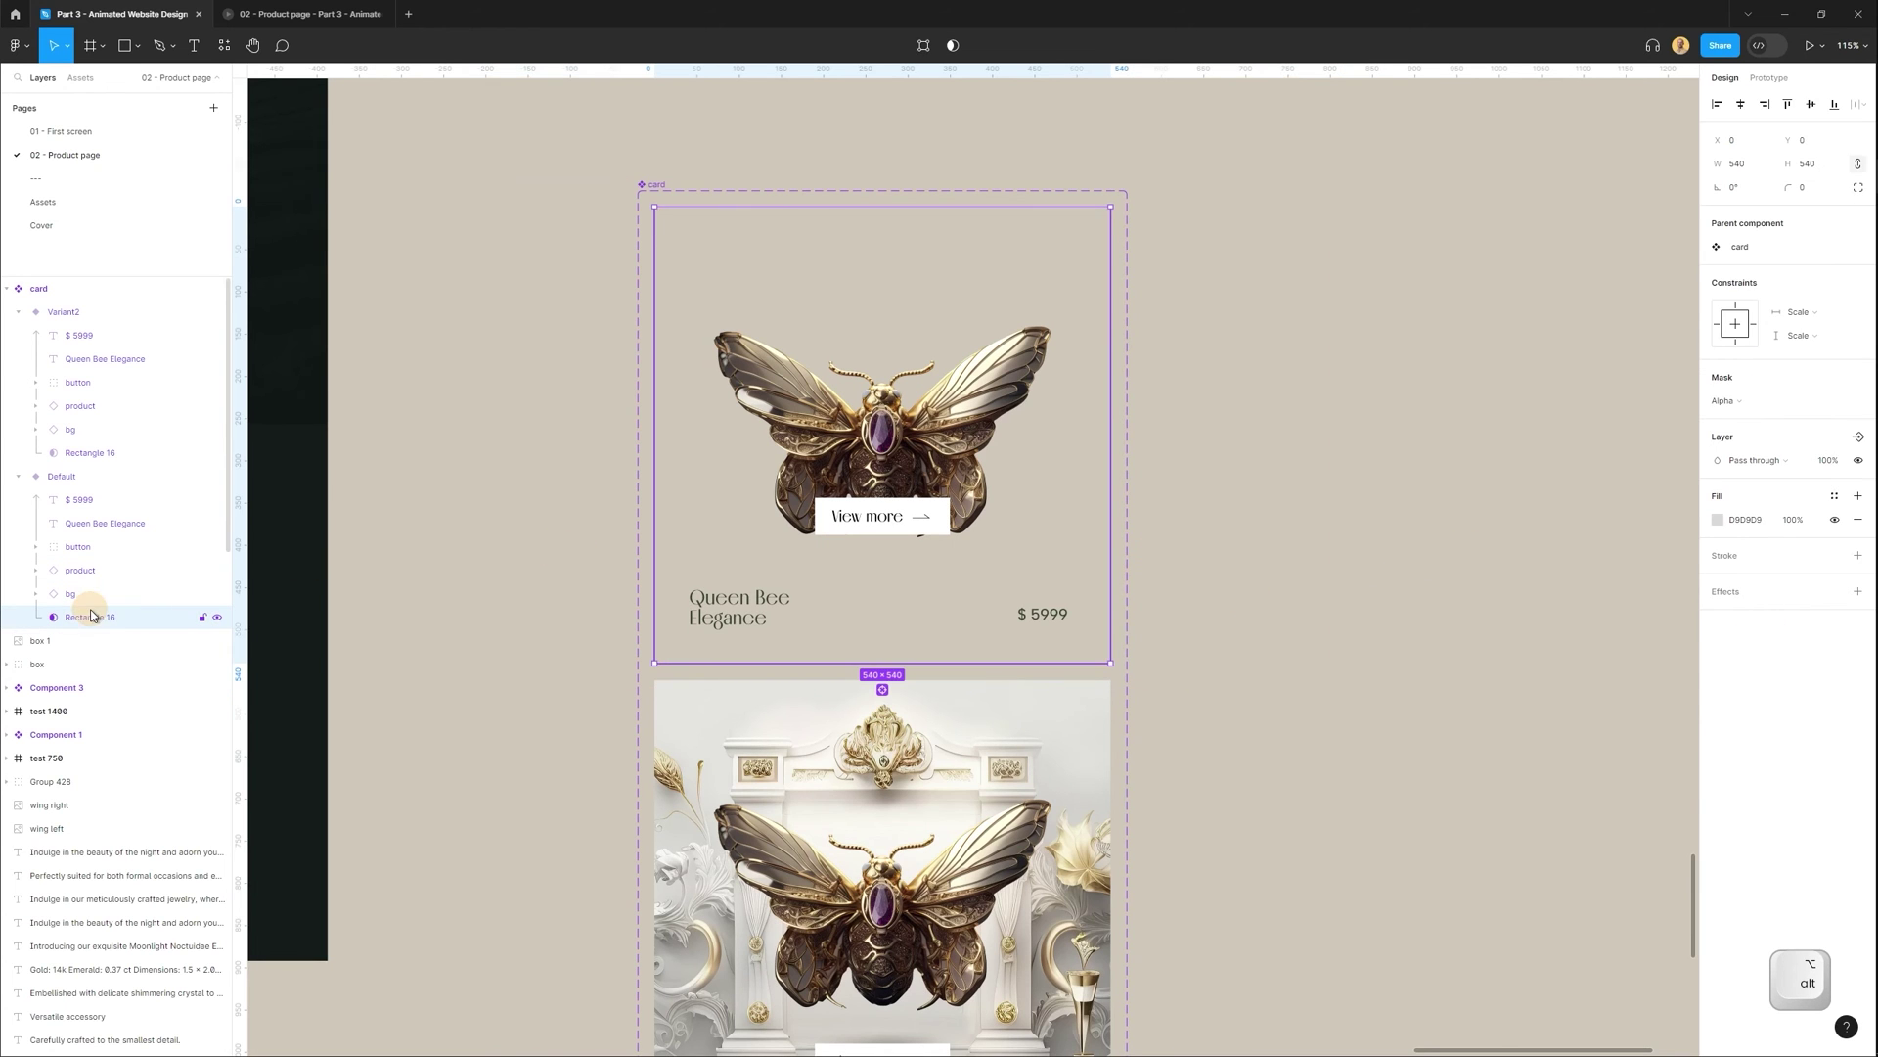
pyautogui.click(474, 618)
pyautogui.moveTo(473, 619); pyautogui.dragTo(1072, 629)
pyautogui.click(839, 473)
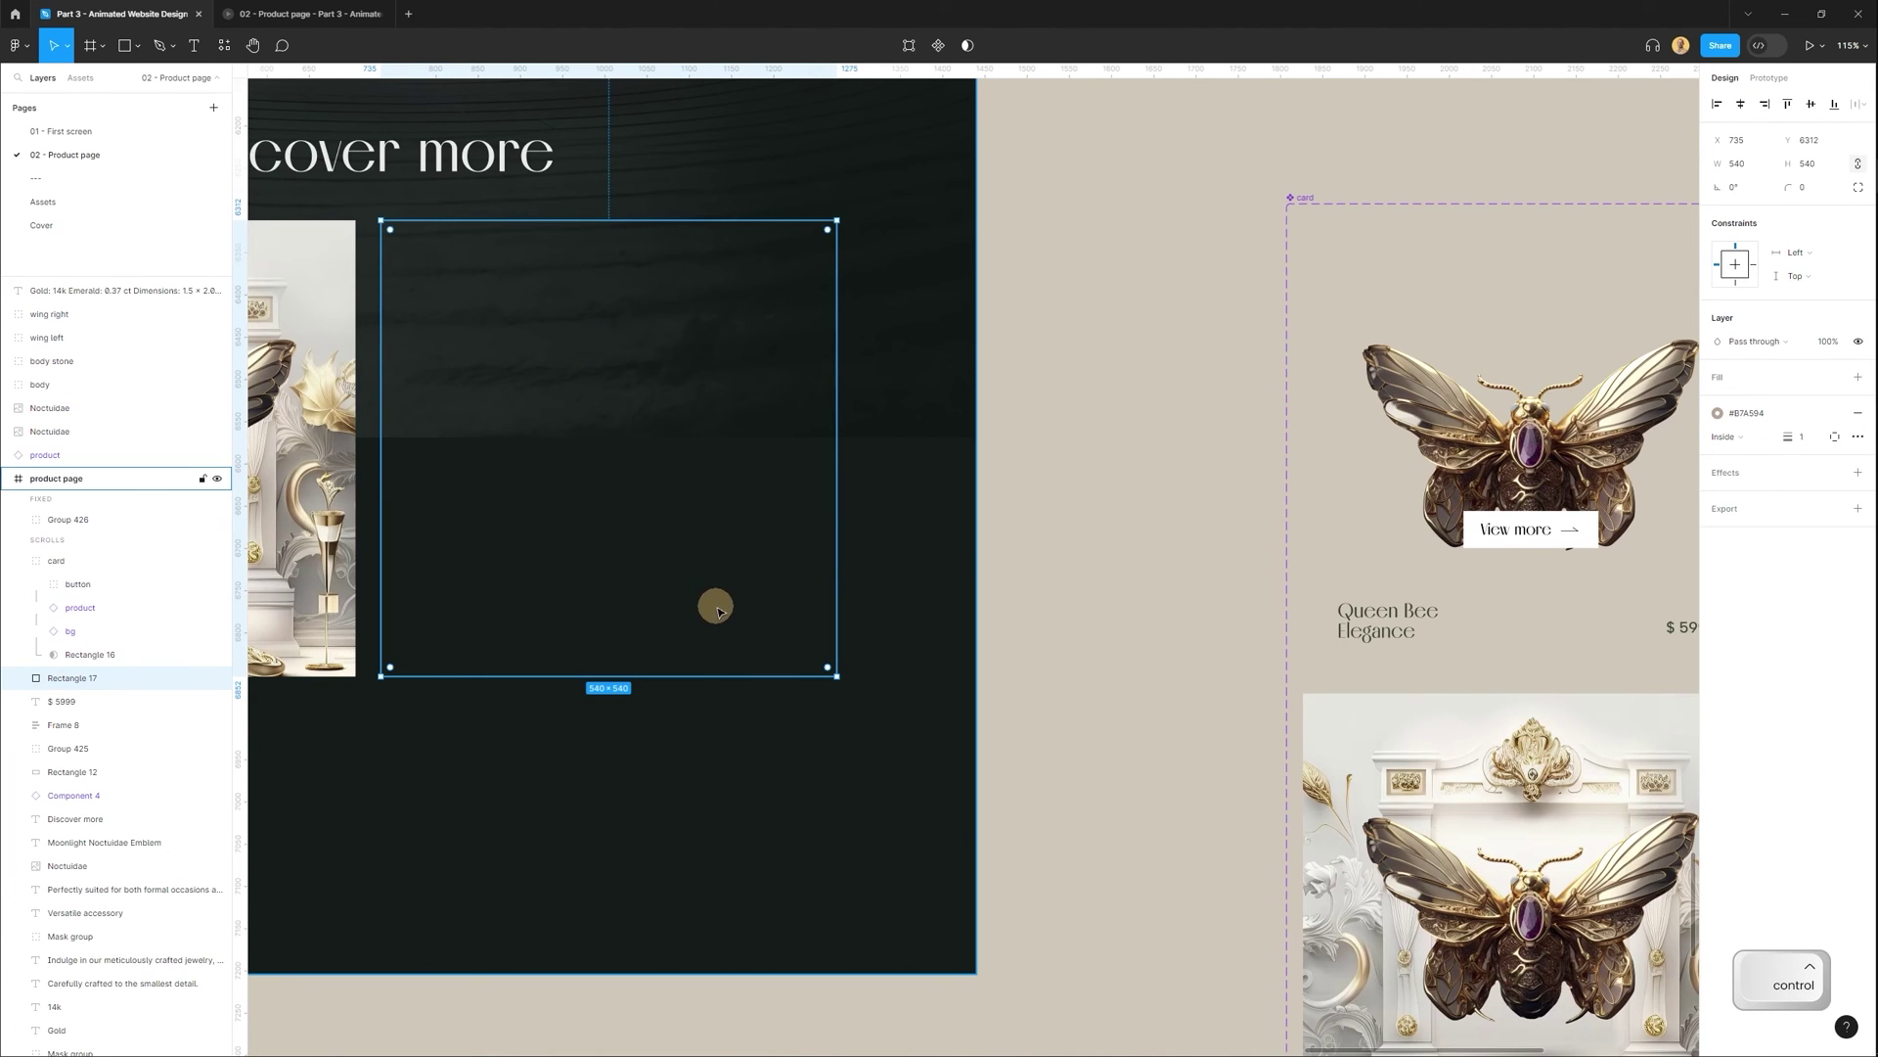
# Paste the outlined rectangle into the Default card and rename it 'border'.
pyautogui.hscroll(6, 923, 553)
pyautogui.click(744, 432)
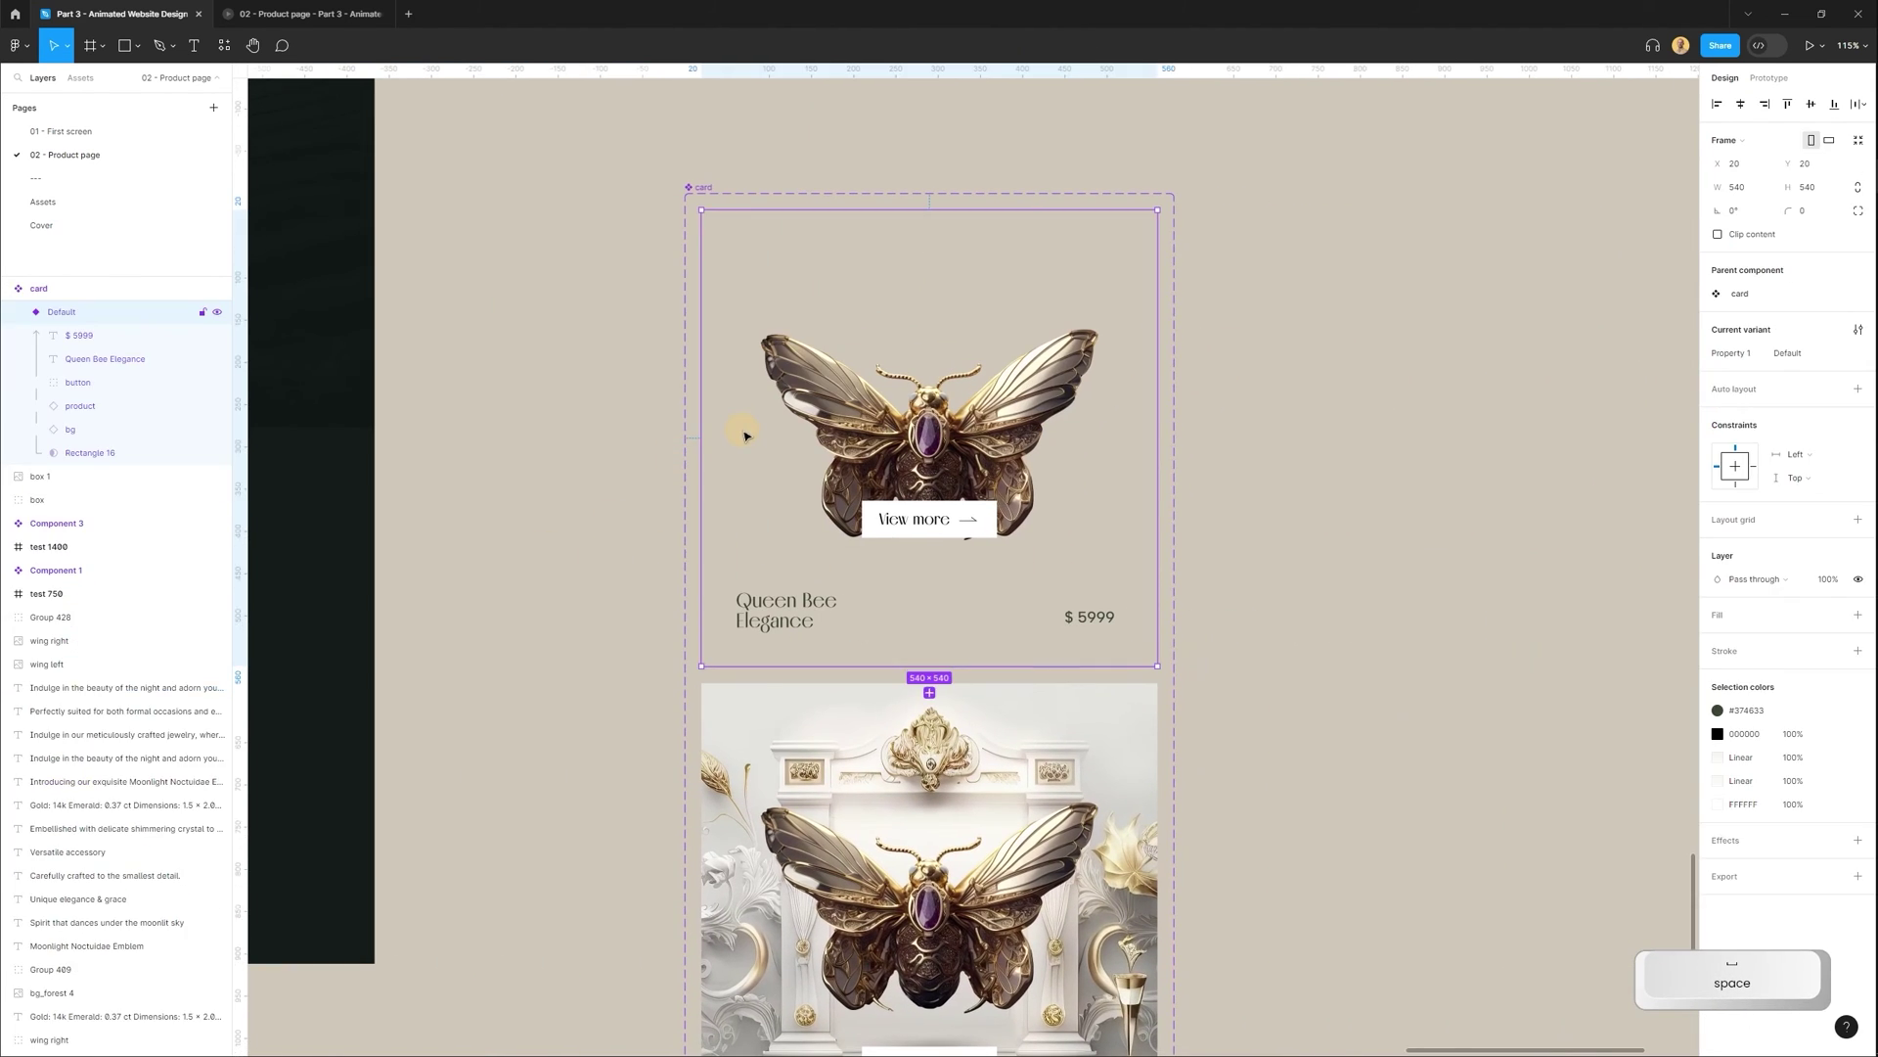
pyautogui.hotkey('ctrl', 'v')
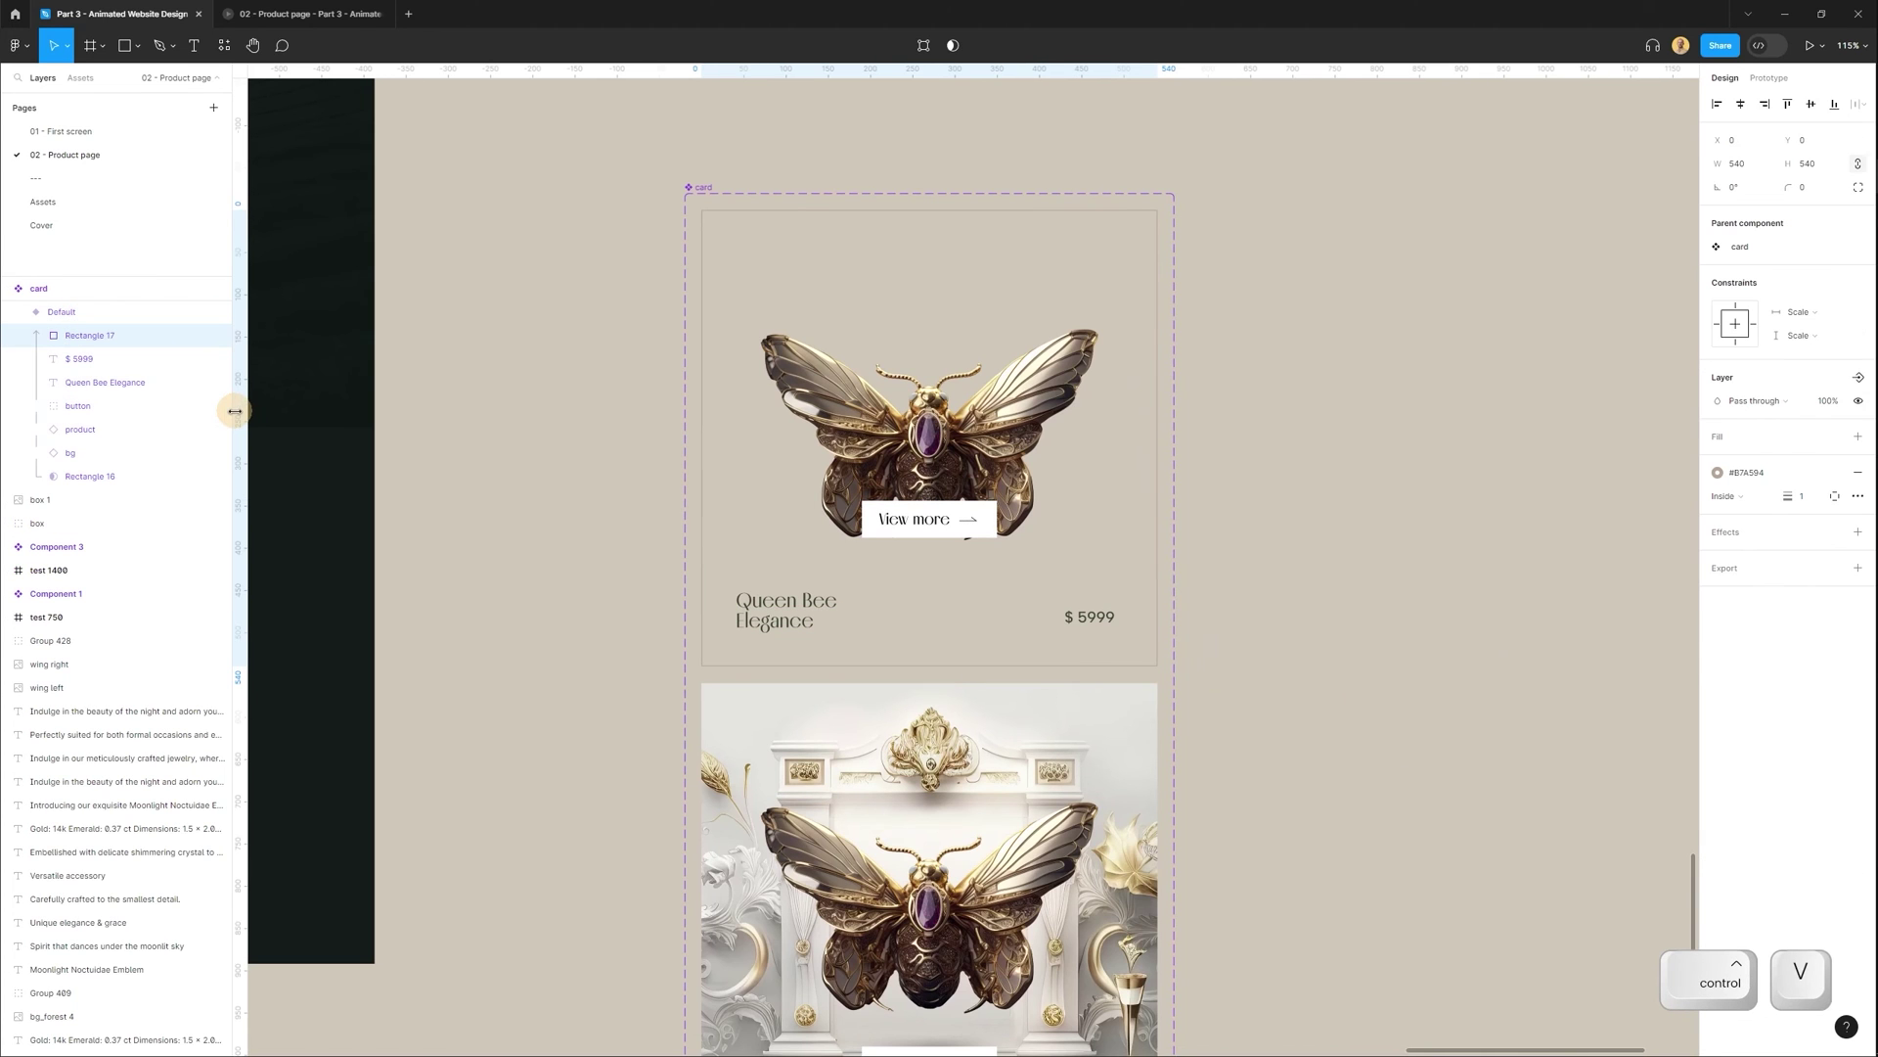
pyautogui.scroll(3, 1094, 248)
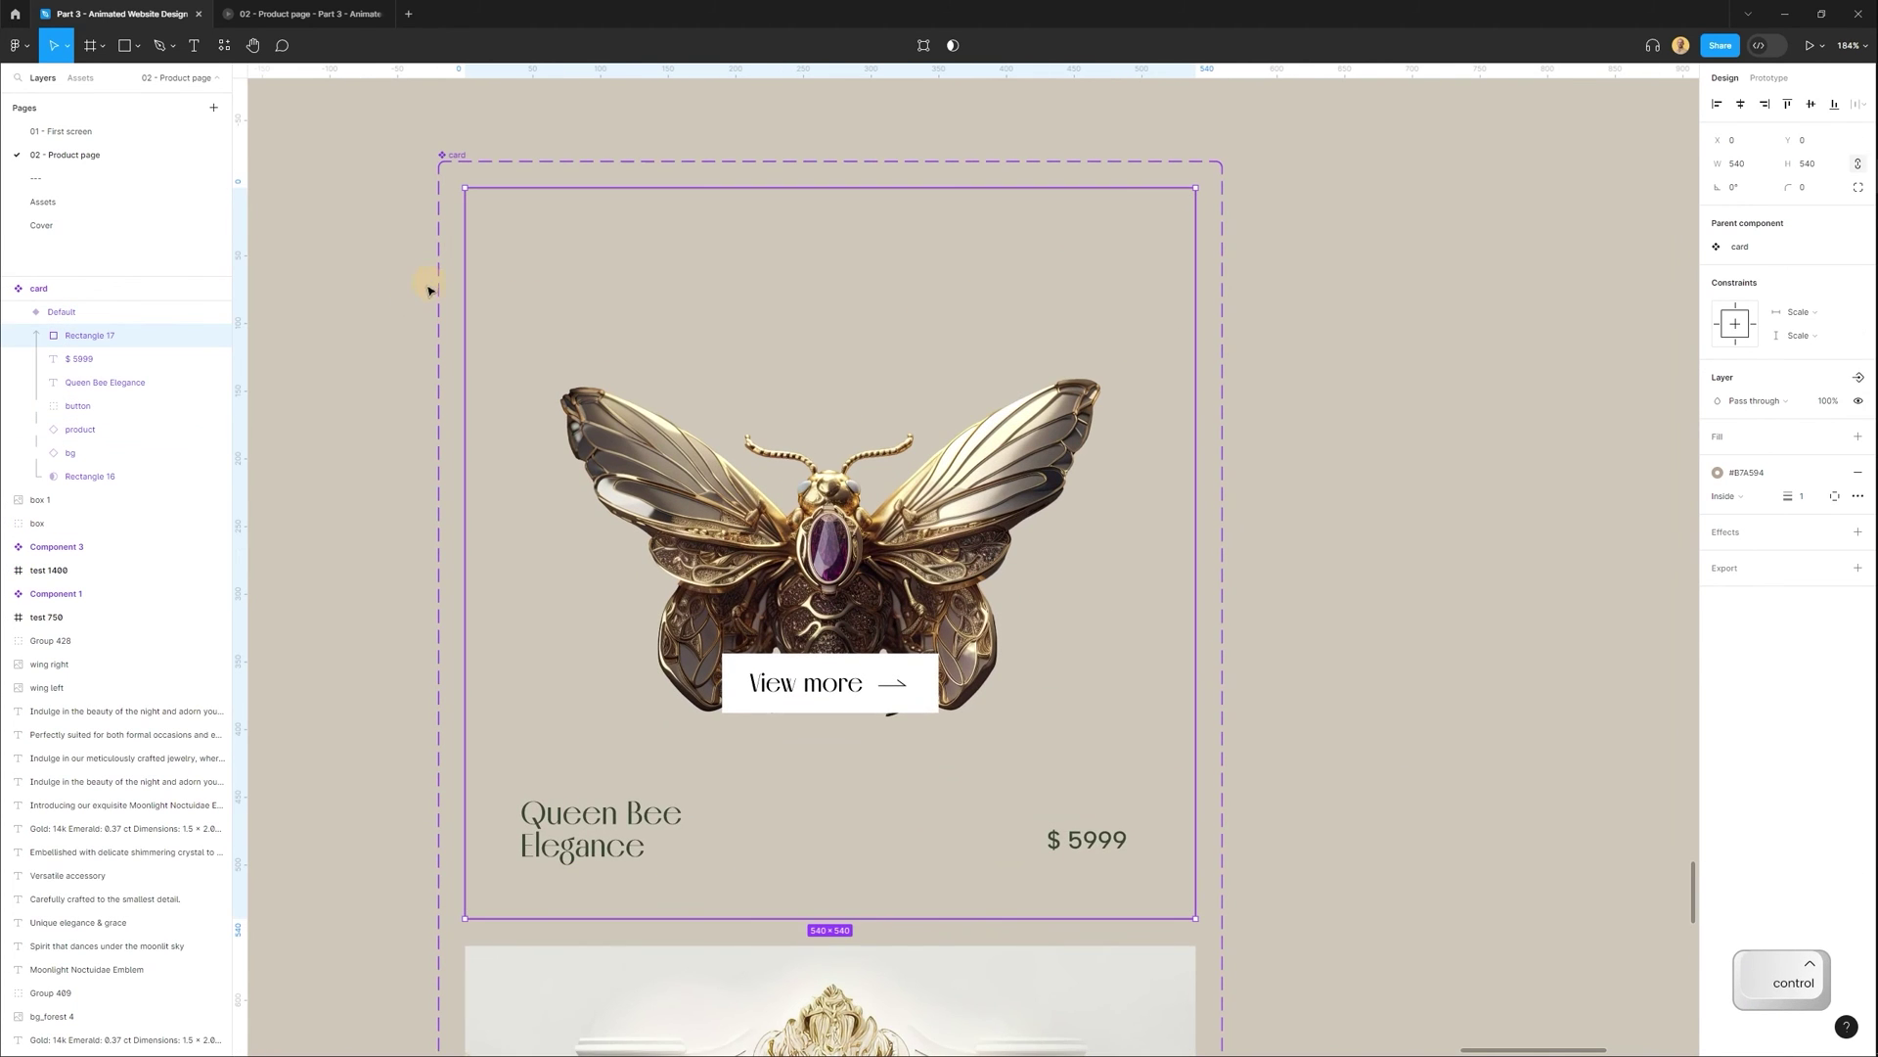
pyautogui.doubleClick(90, 337)
pyautogui.write('bo')
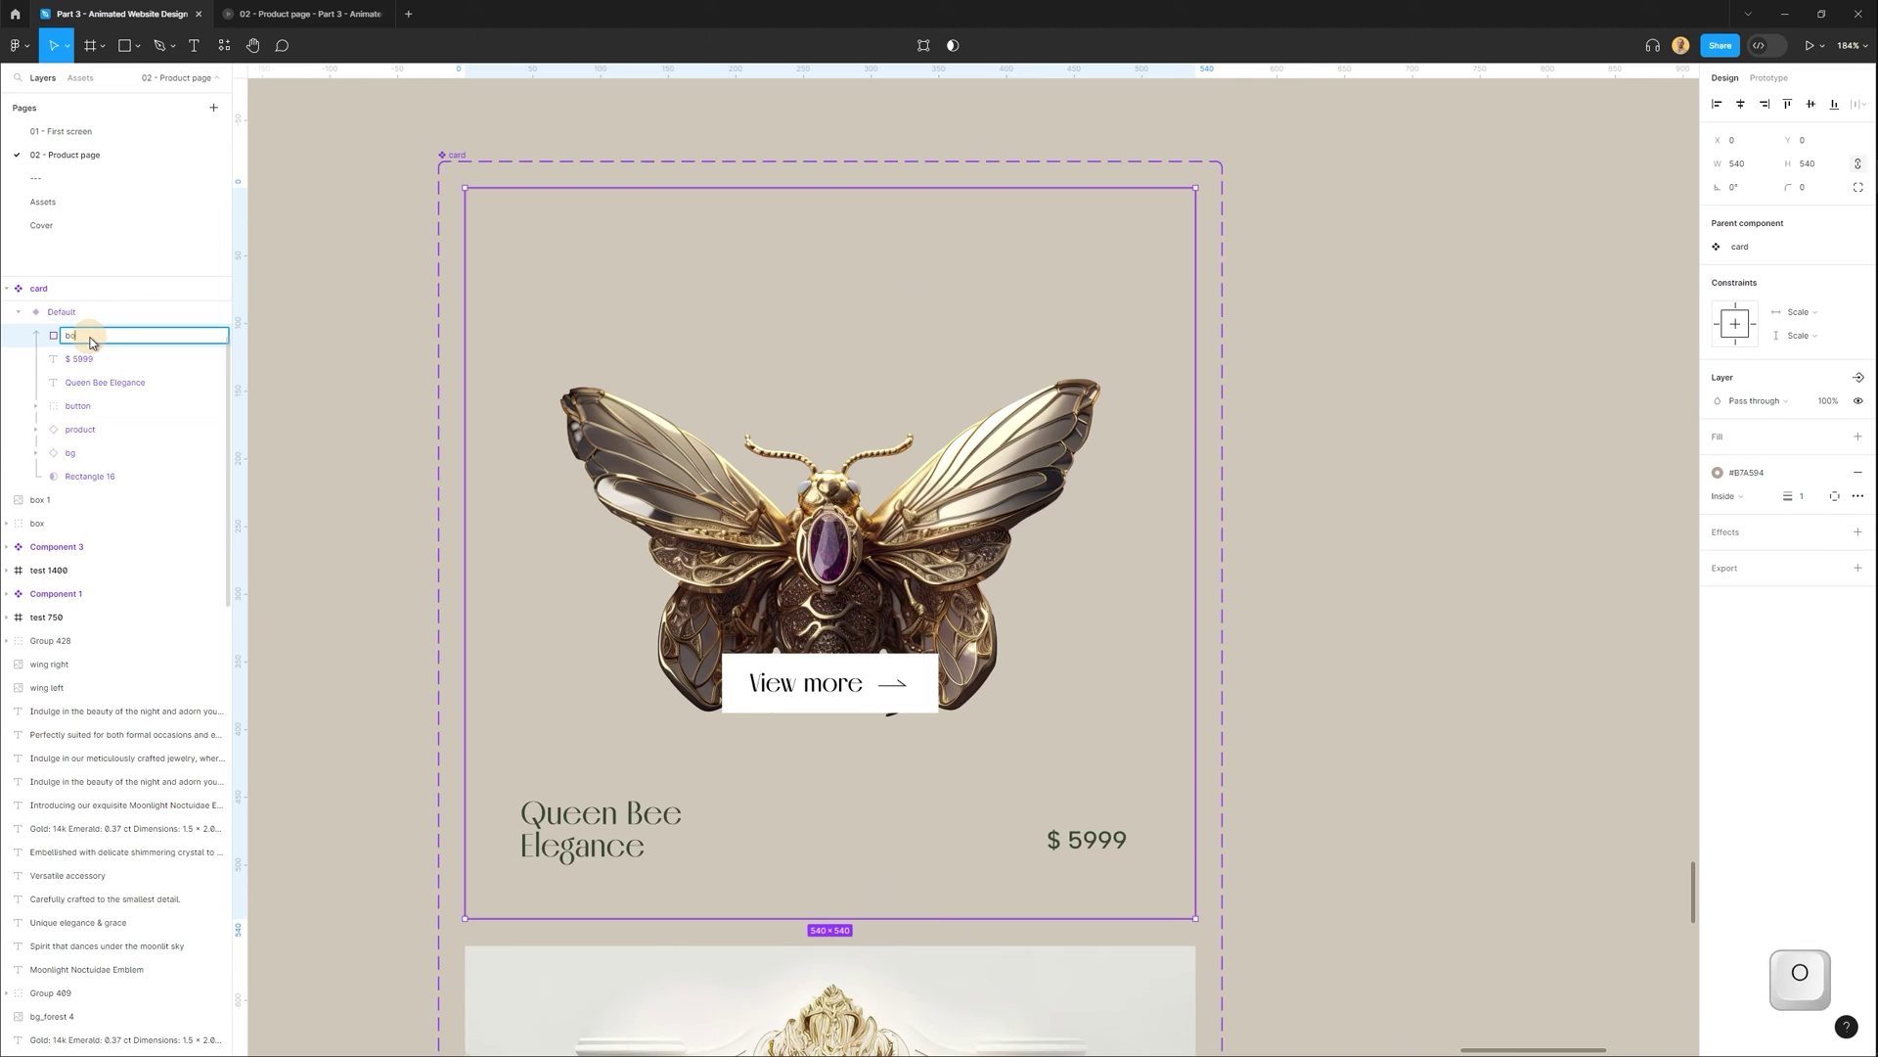
pyautogui.write('rder')
pyautogui.press('Return')
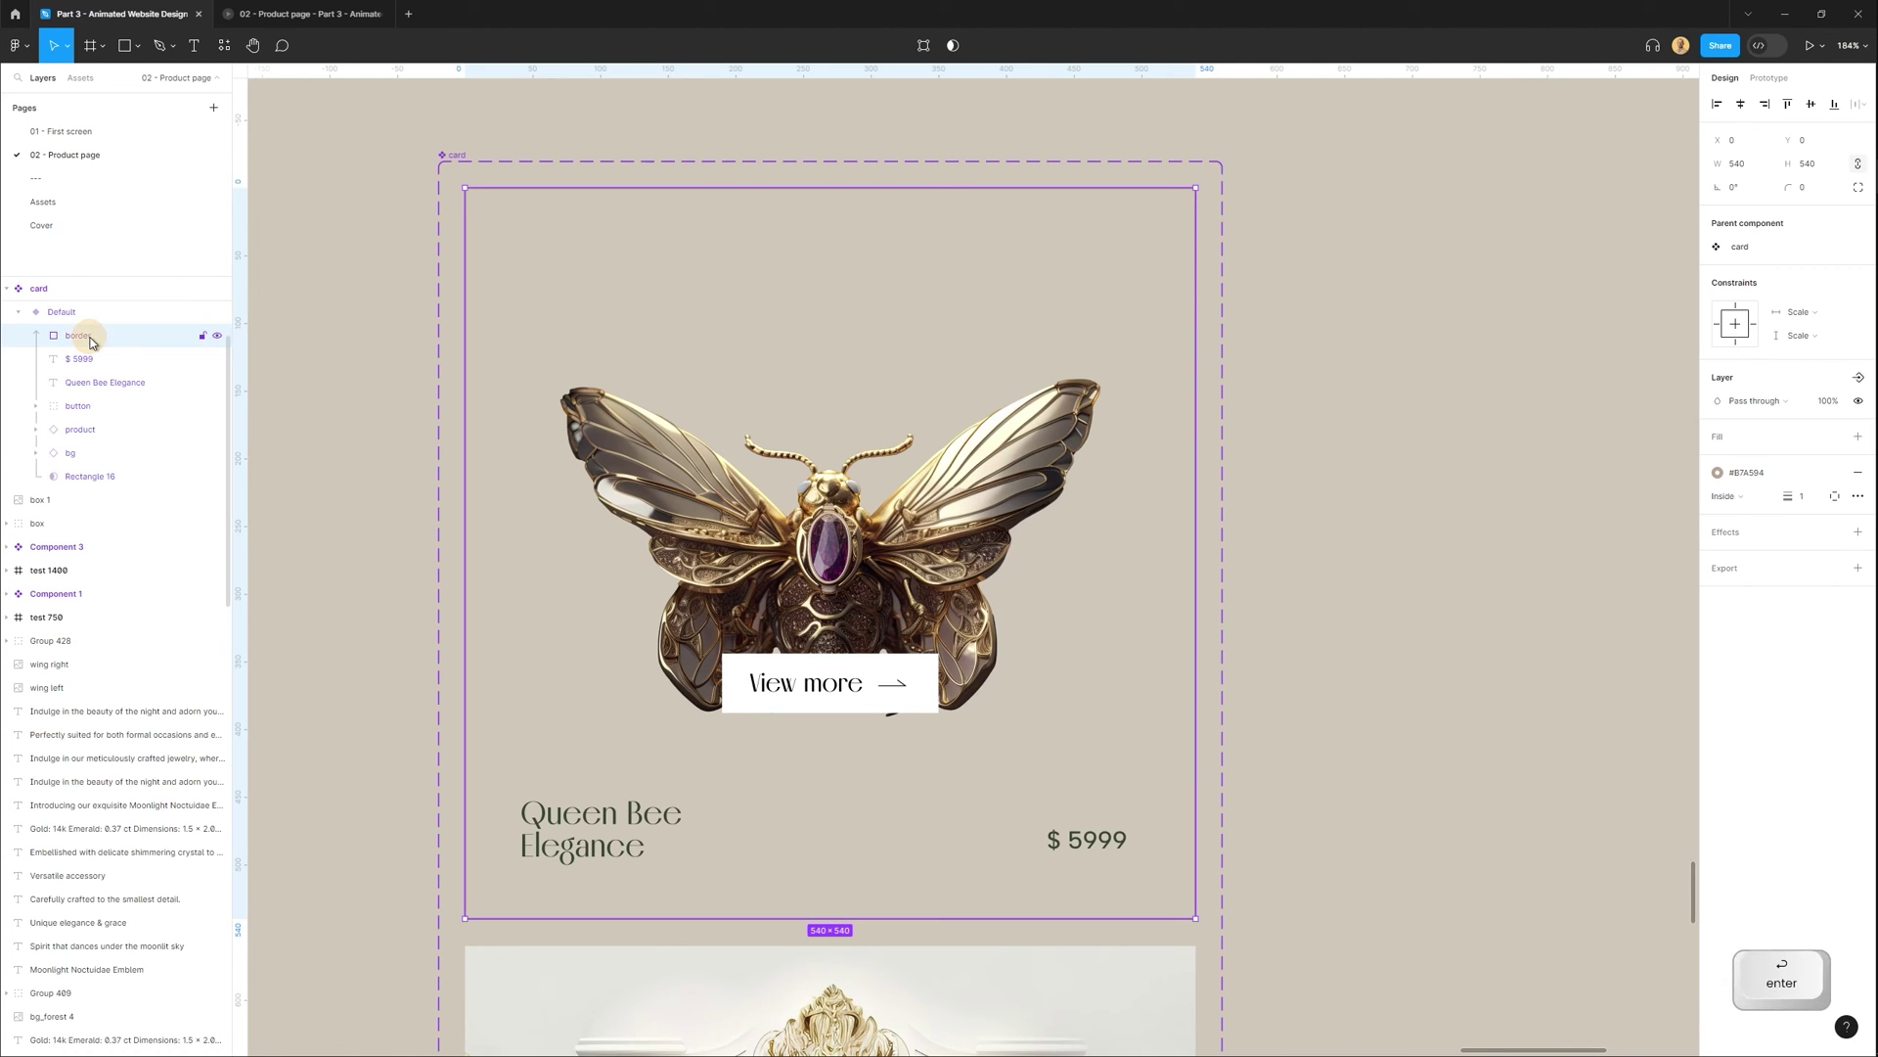
# Move the border layer below bg in the layer stack, just above Rectangle 16.
pyautogui.moveTo(115, 347); pyautogui.dragTo(109, 476)
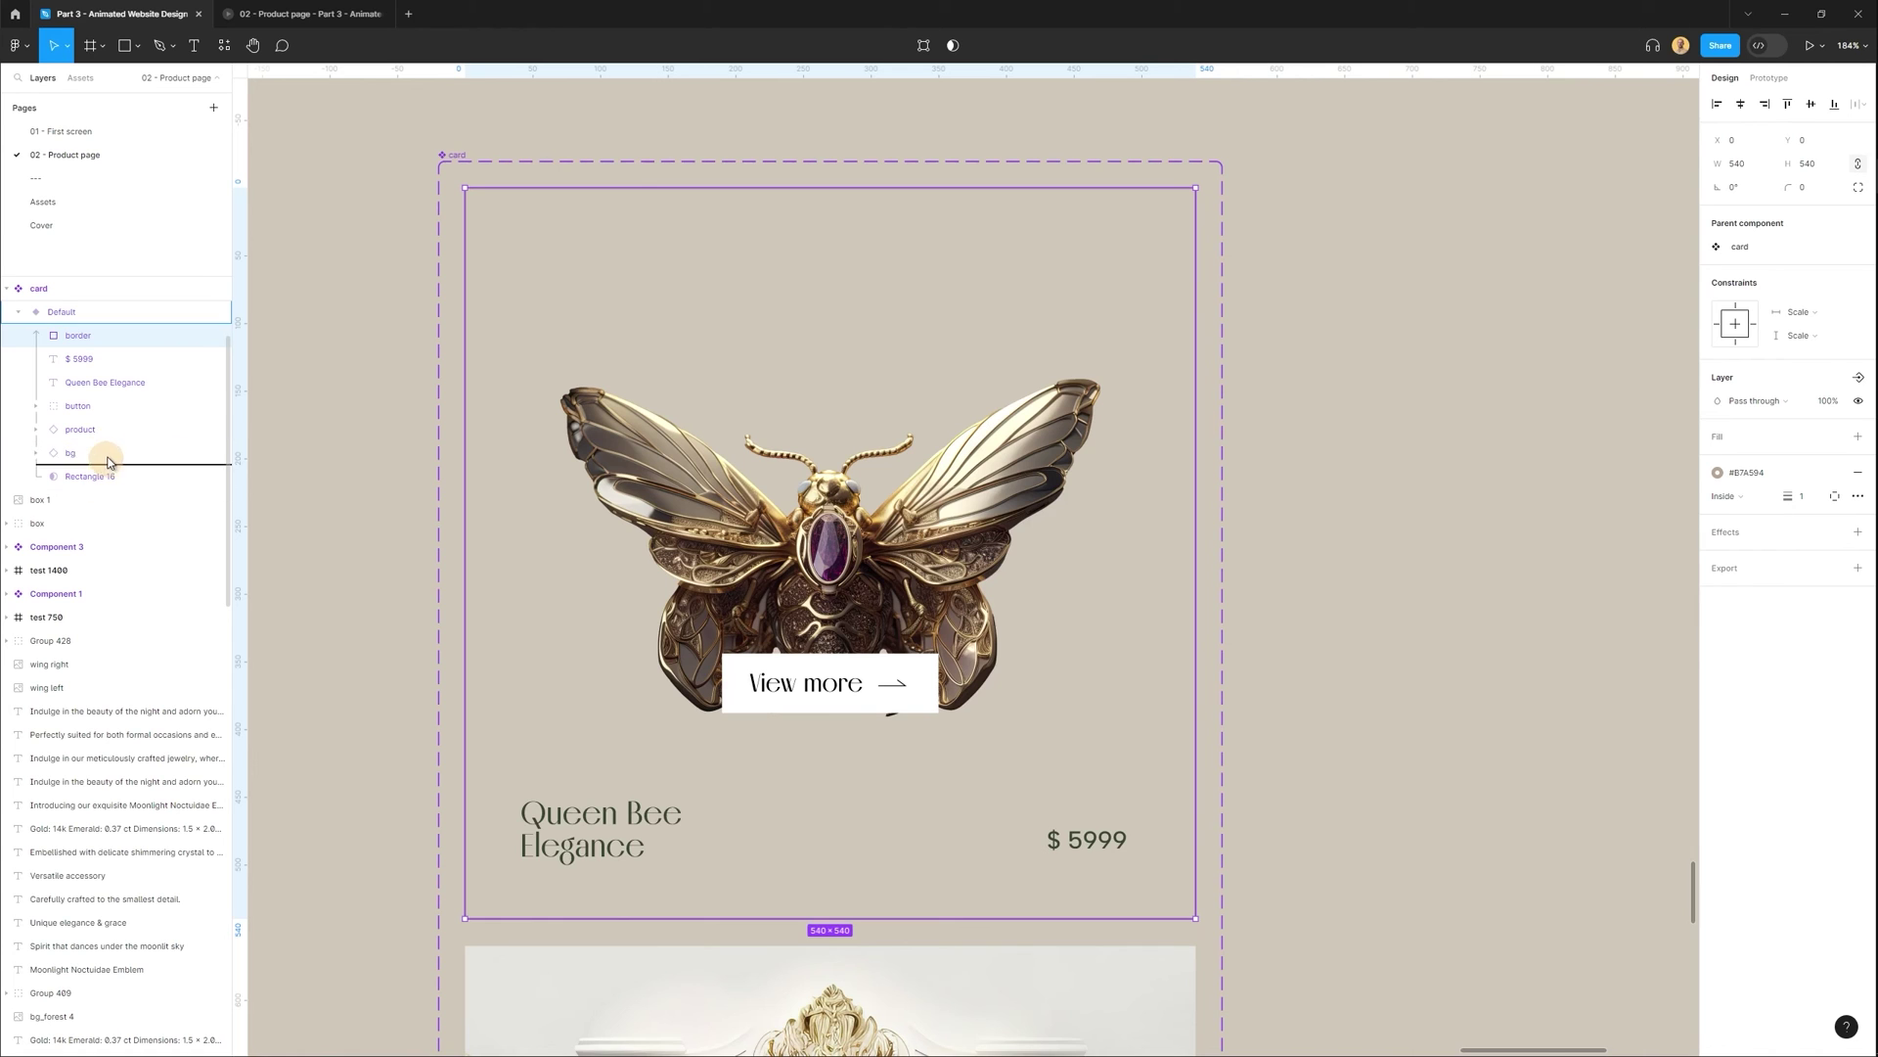
pyautogui.moveTo(108, 469); pyautogui.dragTo(109, 468)
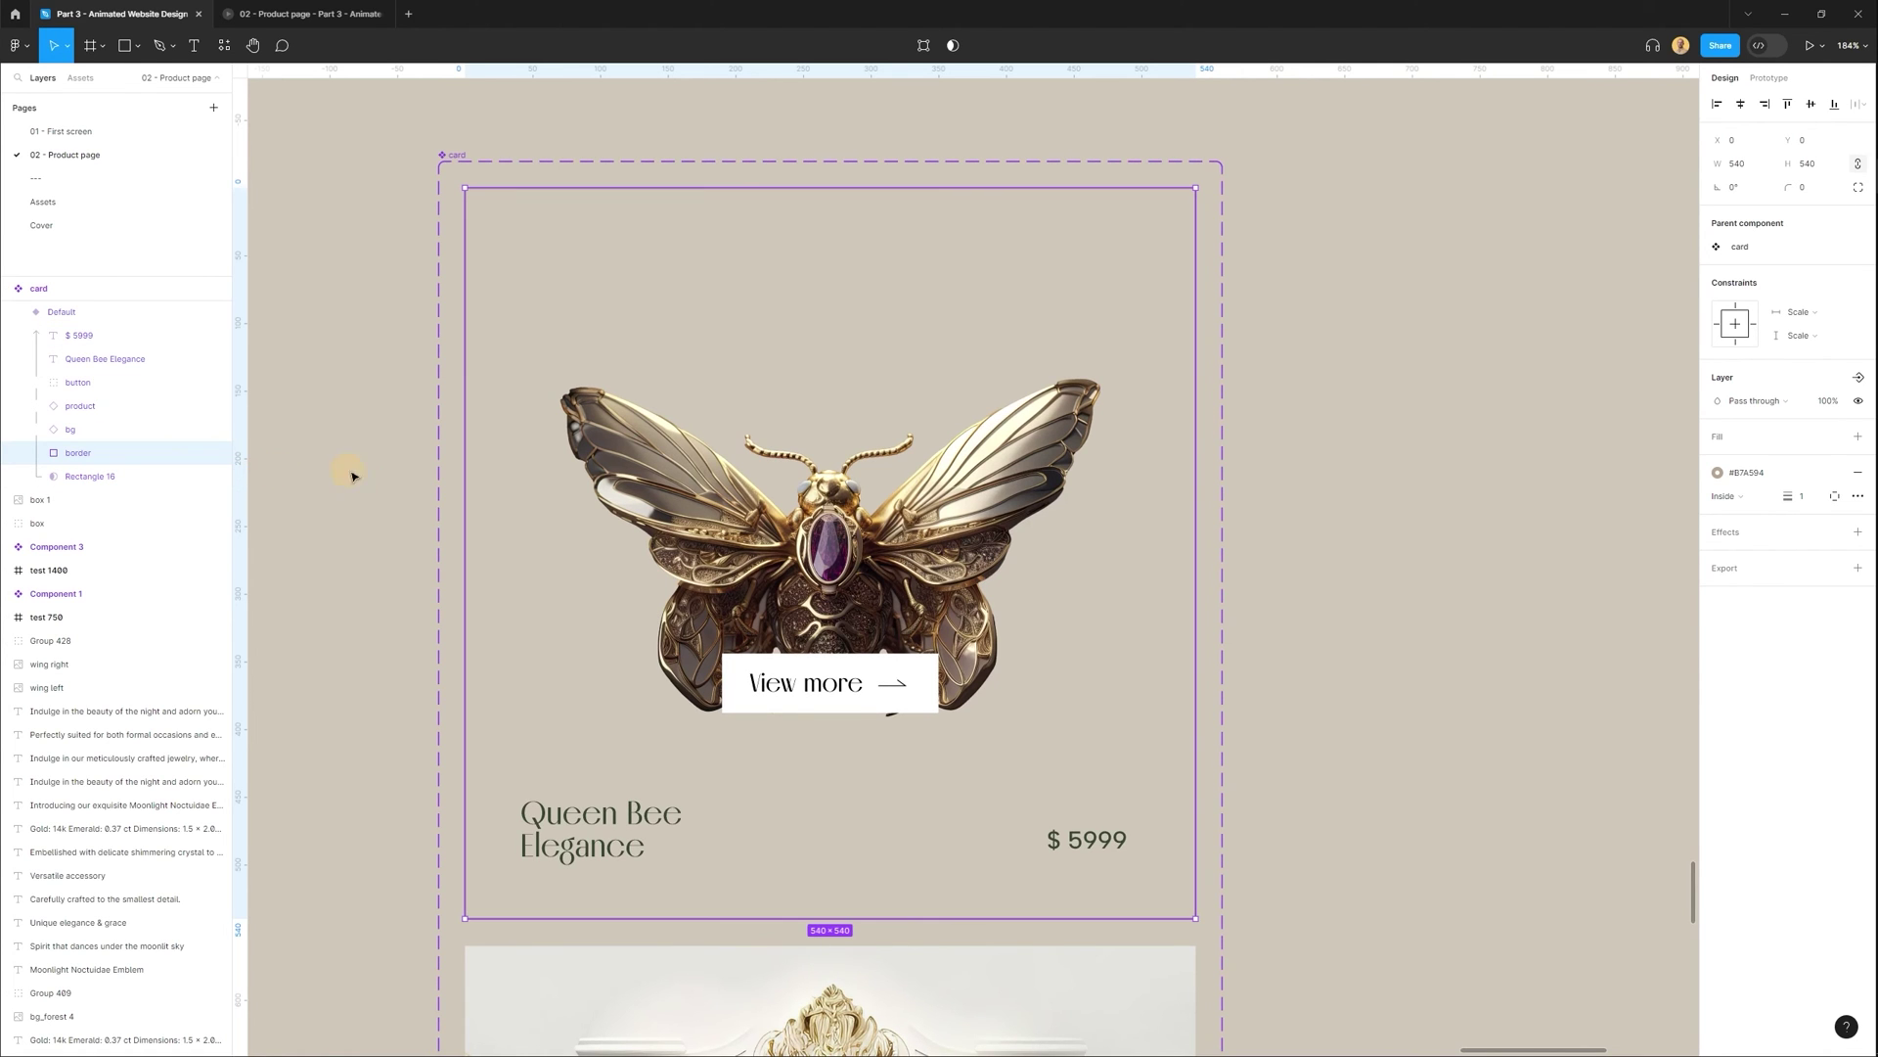
pyautogui.click(370, 566)
pyautogui.scroll(-8, 1320, 296)
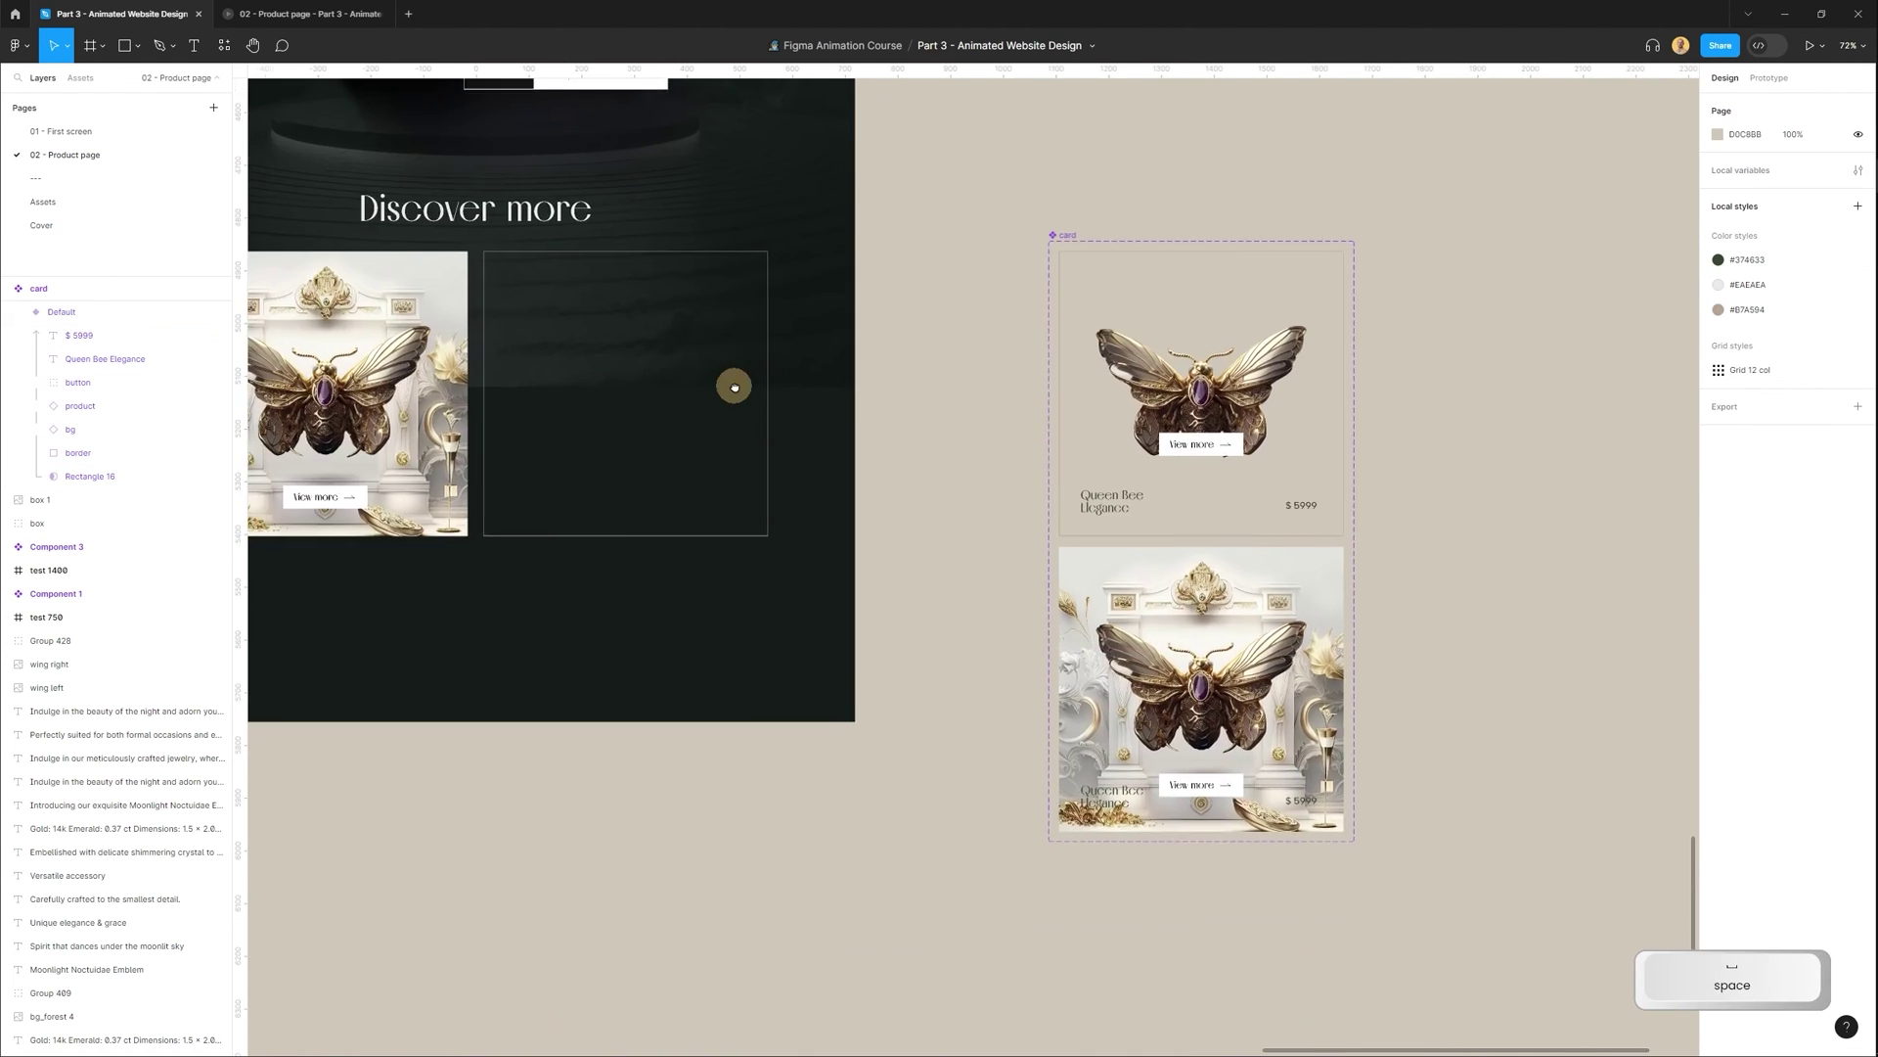
pyautogui.moveTo(734, 385); pyautogui.dragTo(881, 390)
# Delete the empty outline rectangle and the old card from the dark Discover more section.
pyautogui.click(810, 491)
pyautogui.press('Delete')
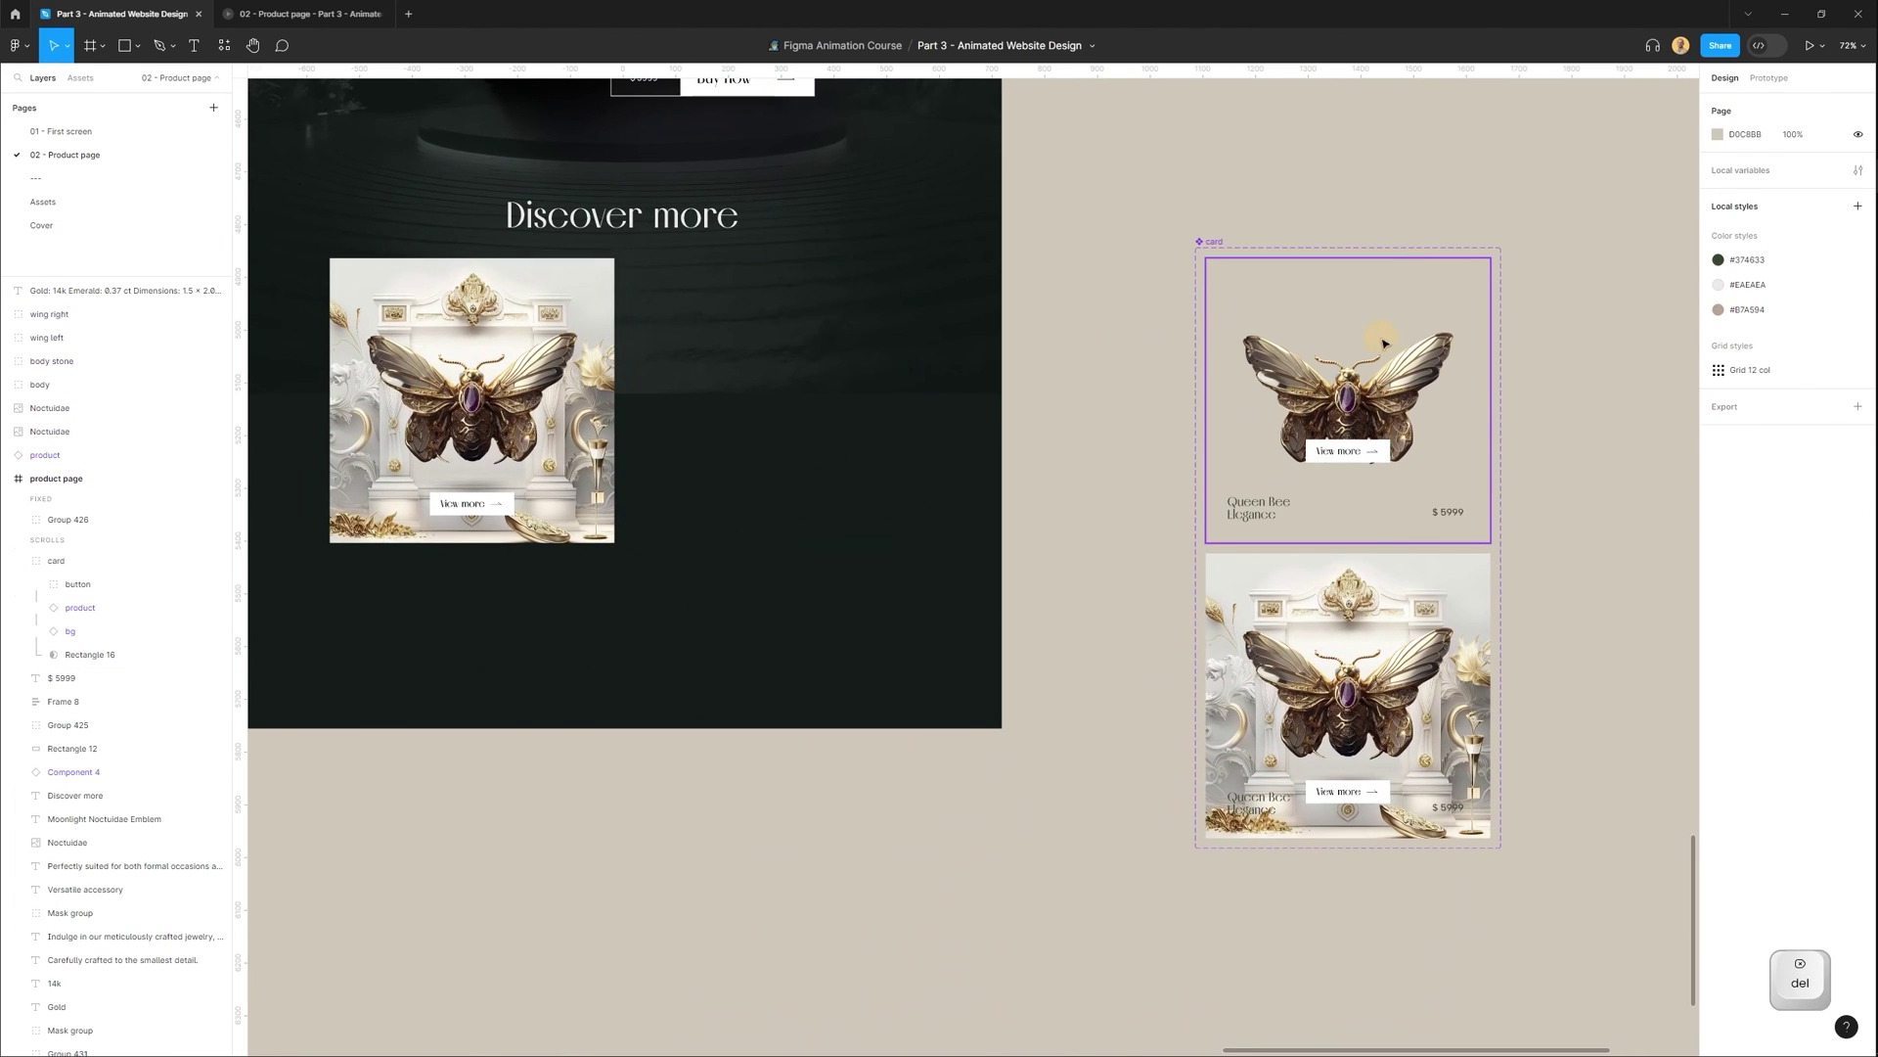
pyautogui.click(510, 360)
pyautogui.press('Delete')
# Place a copy of the Default card variant into the dark Discover more square.
pyautogui.click(1365, 391)
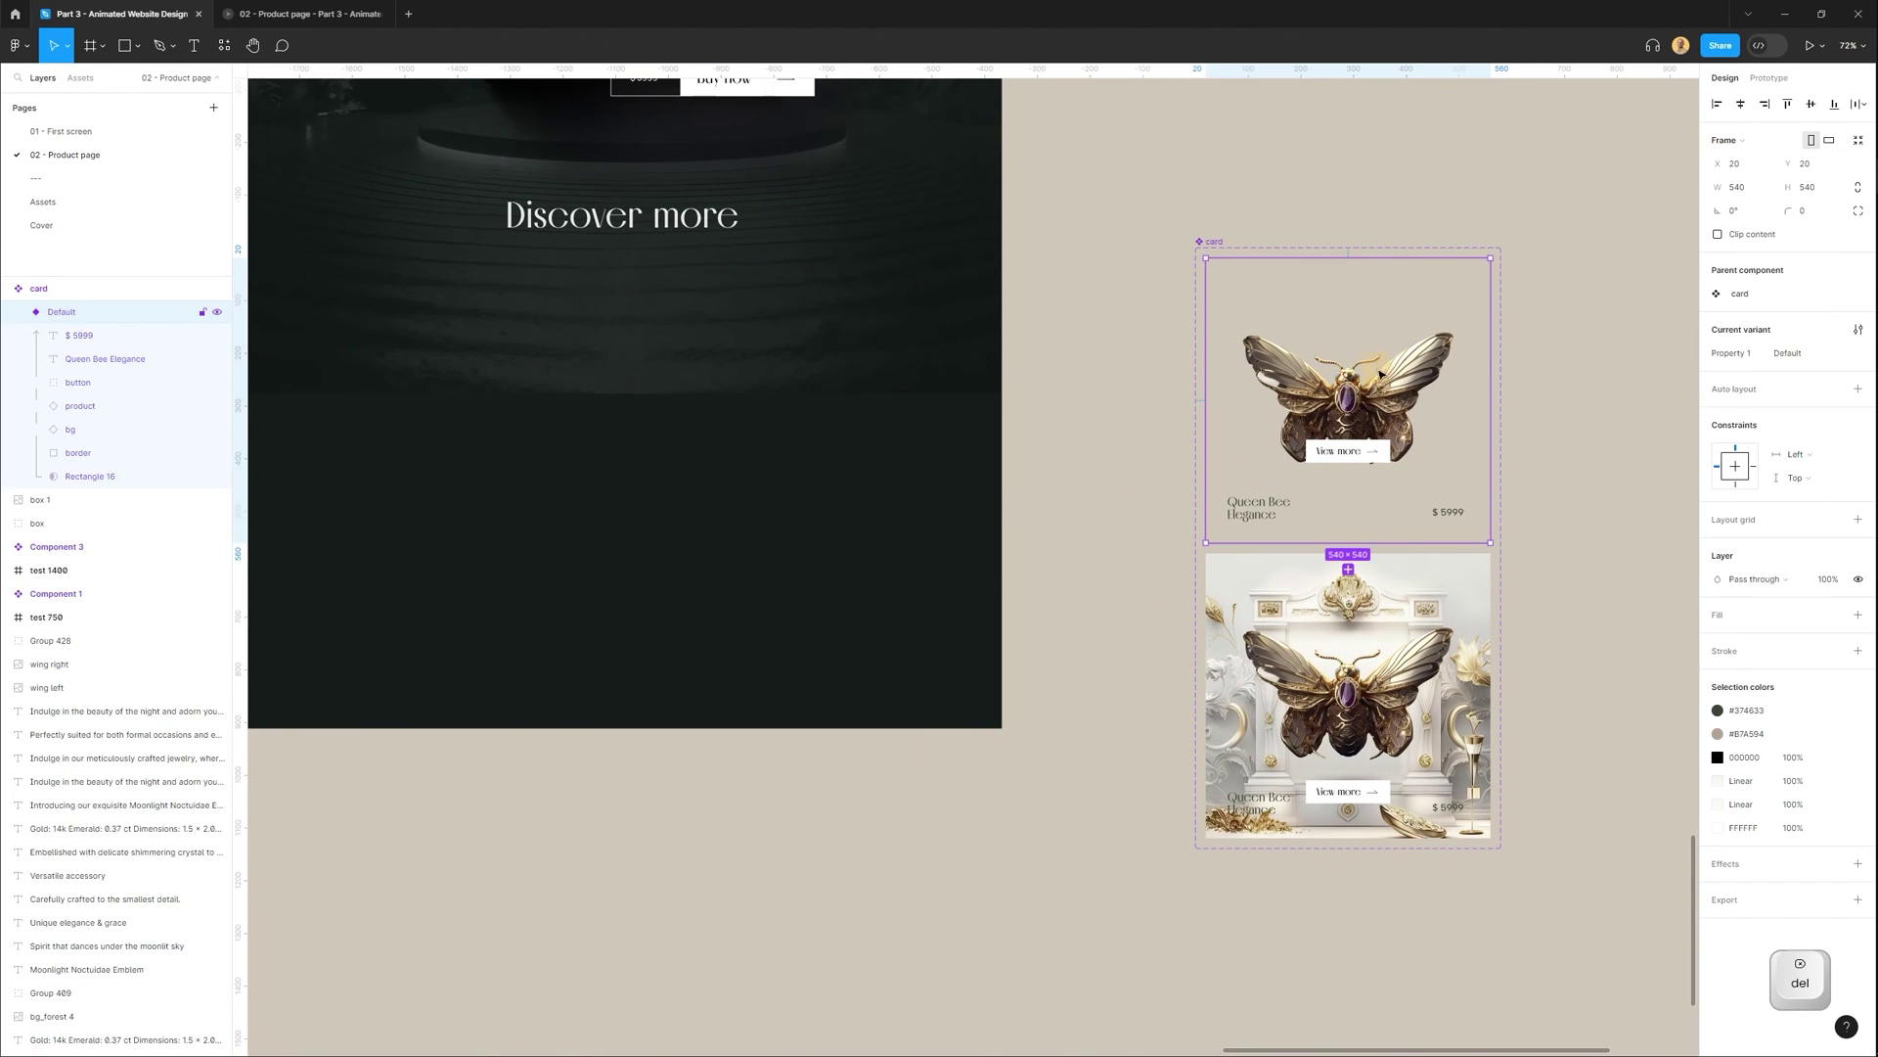
pyautogui.moveTo(1379, 377); pyautogui.dragTo(650, 374)
pyautogui.scroll(3, 634, 453)
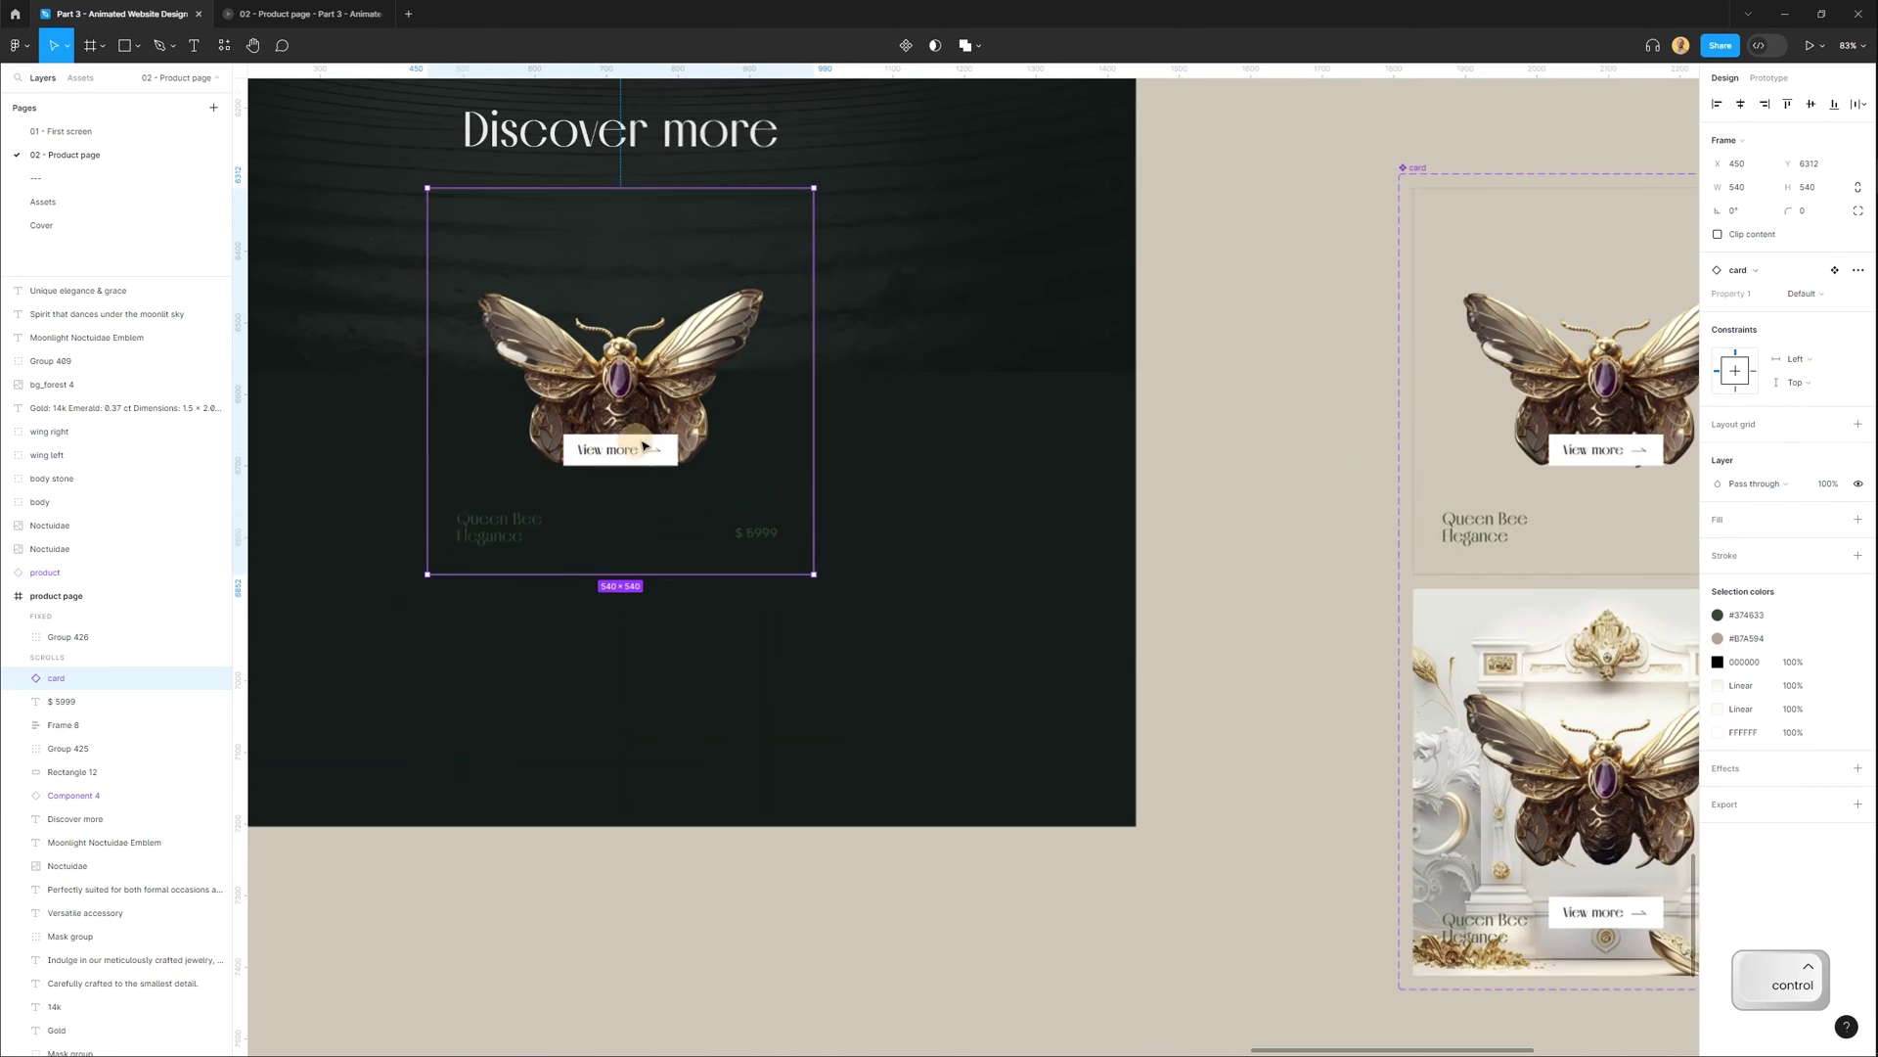
pyautogui.click(1323, 209)
pyautogui.moveTo(1412, 167); pyautogui.dragTo(1192, 167)
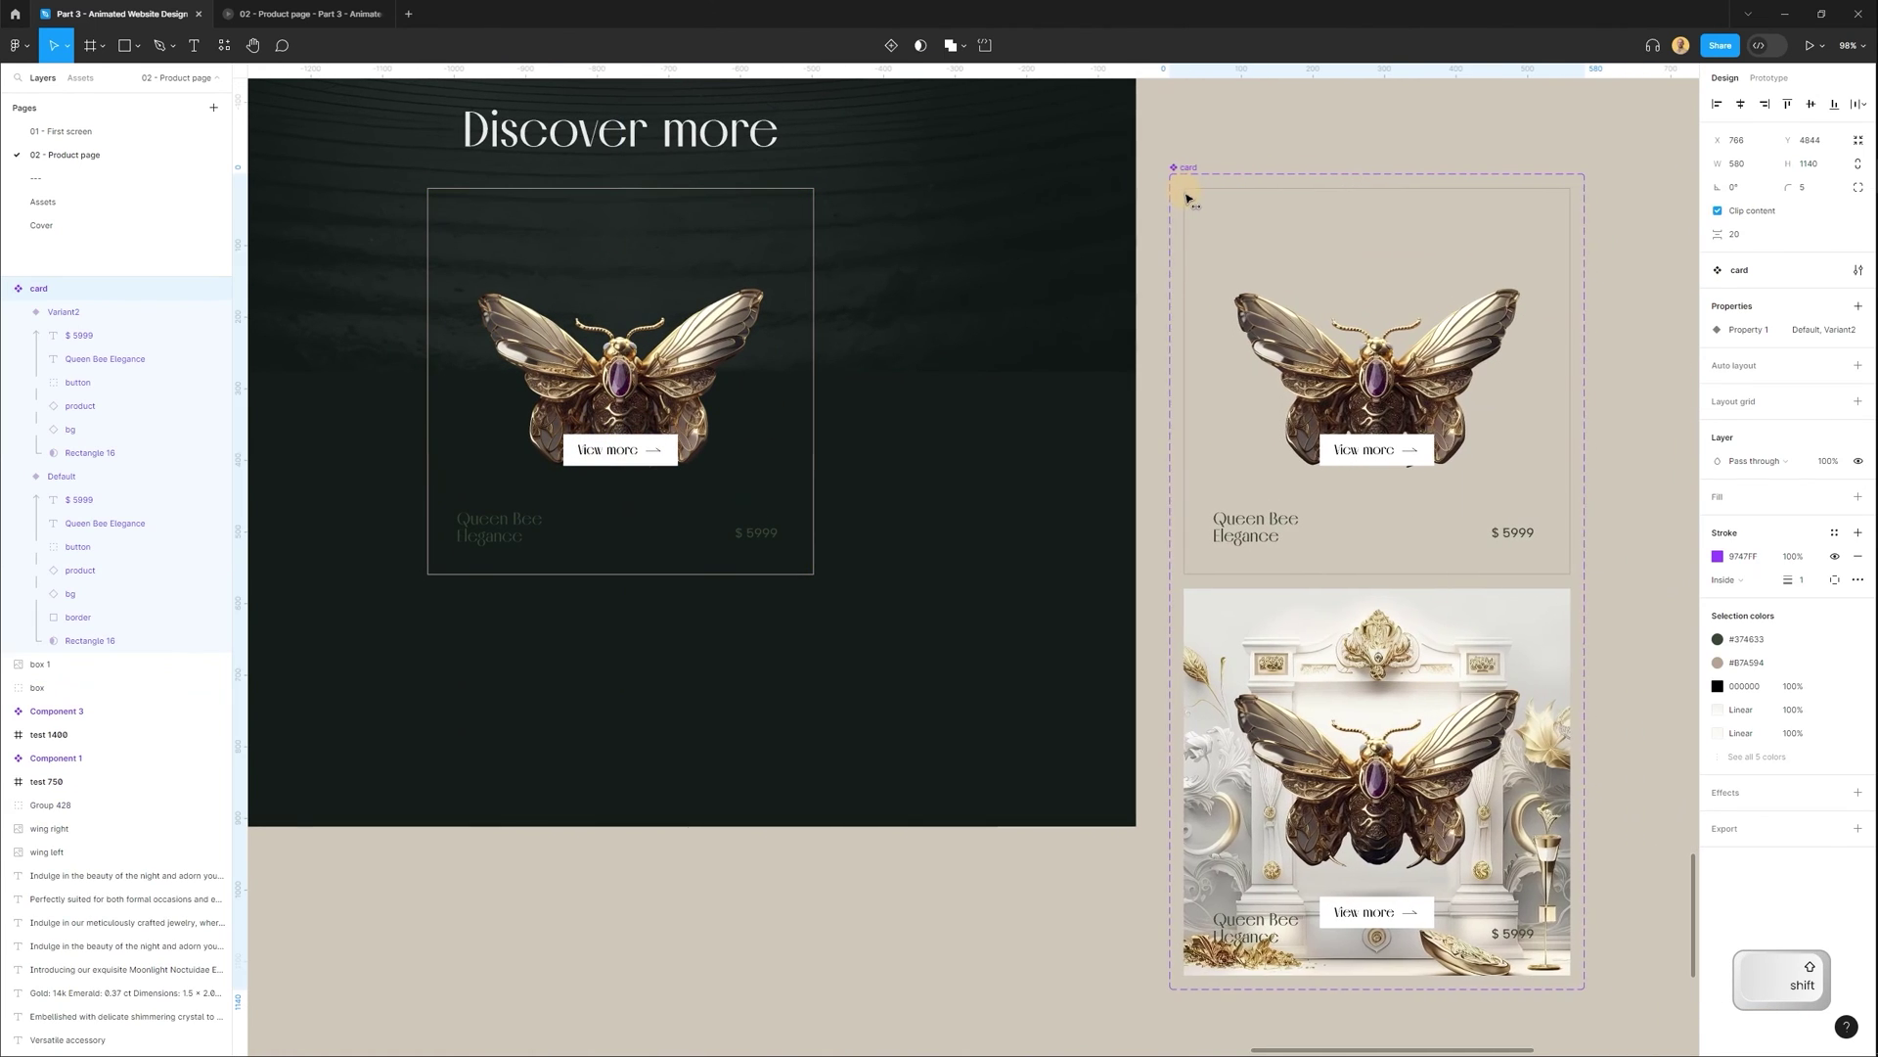
# Color the Default card's title and price #B7A594 and nudge them down 2 px.
pyautogui.moveTo(851, 477); pyautogui.dragTo(780, 533)
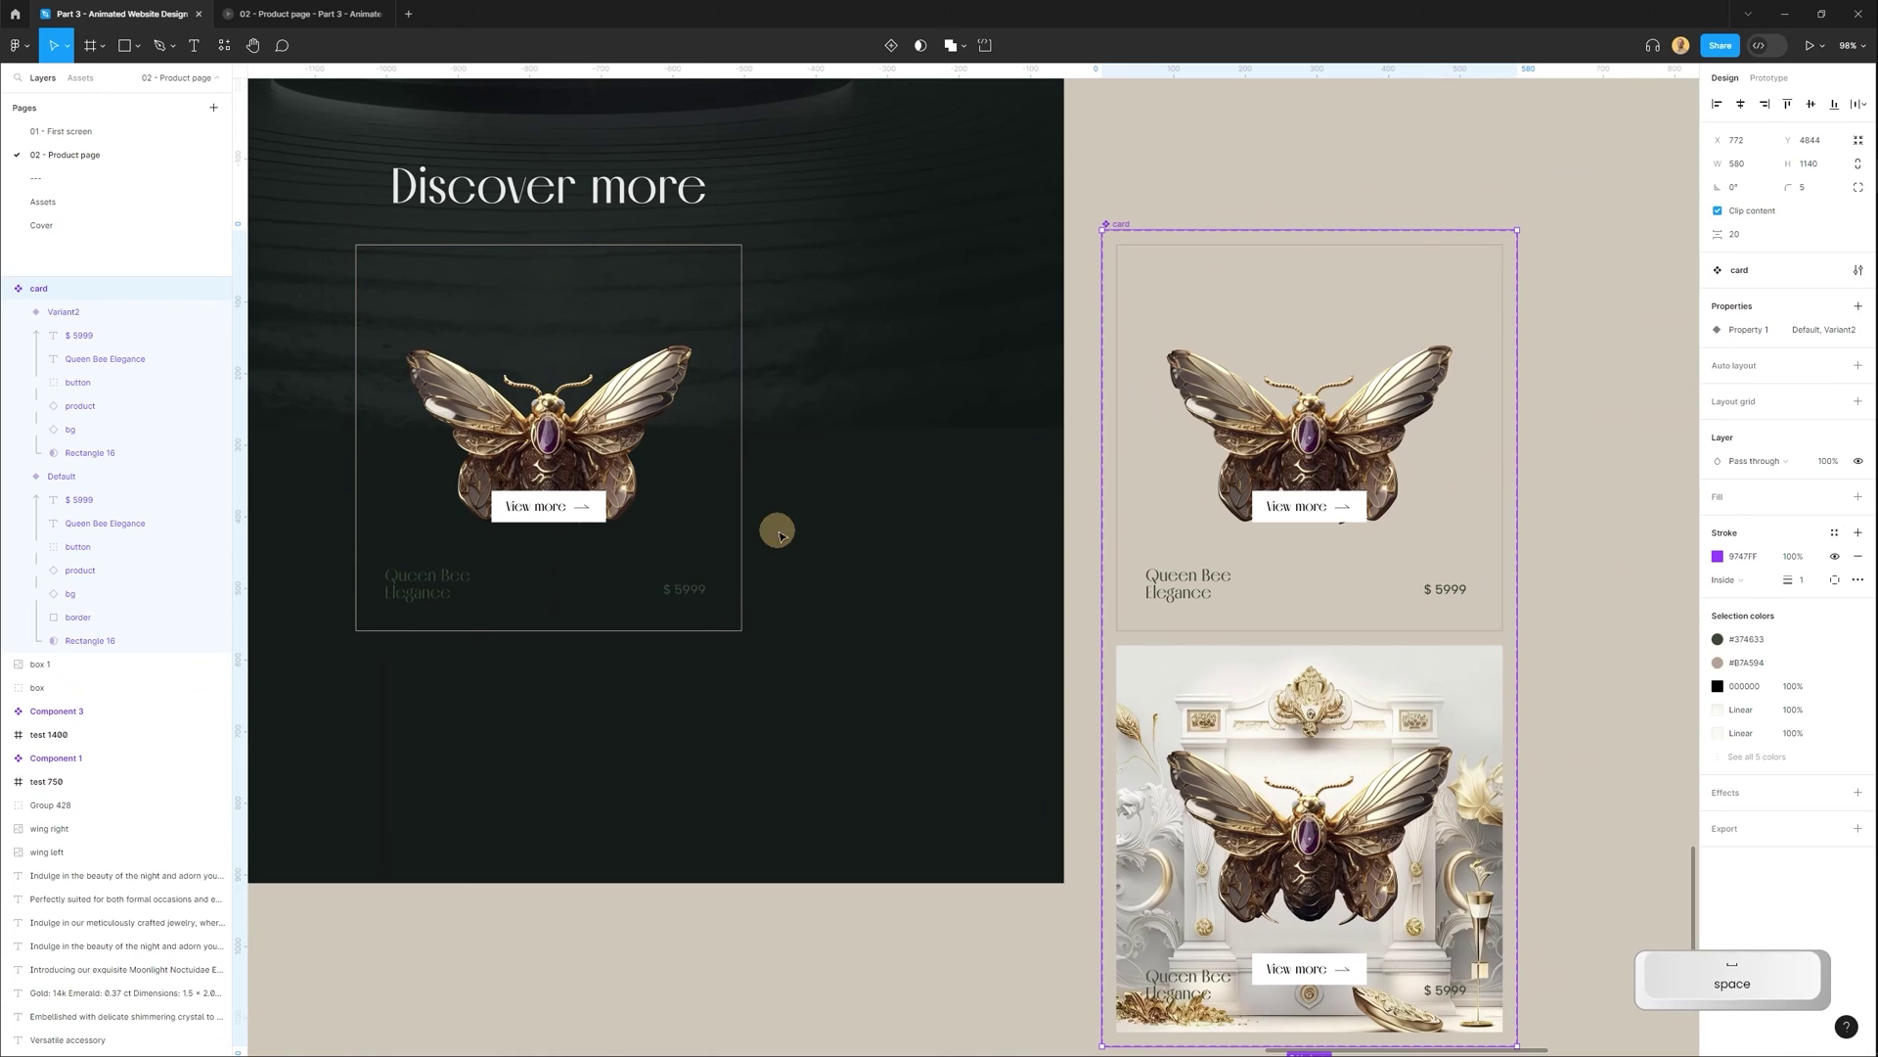
pyautogui.keyDown('ctrl'); pyautogui.click(1189, 584); pyautogui.keyUp('ctrl')
pyautogui.keyDown('ctrl'); pyautogui.keyDown('shift'); pyautogui.click(1454, 592); pyautogui.keyUp('shift'); pyautogui.keyUp('ctrl')
pyautogui.click(1752, 671)
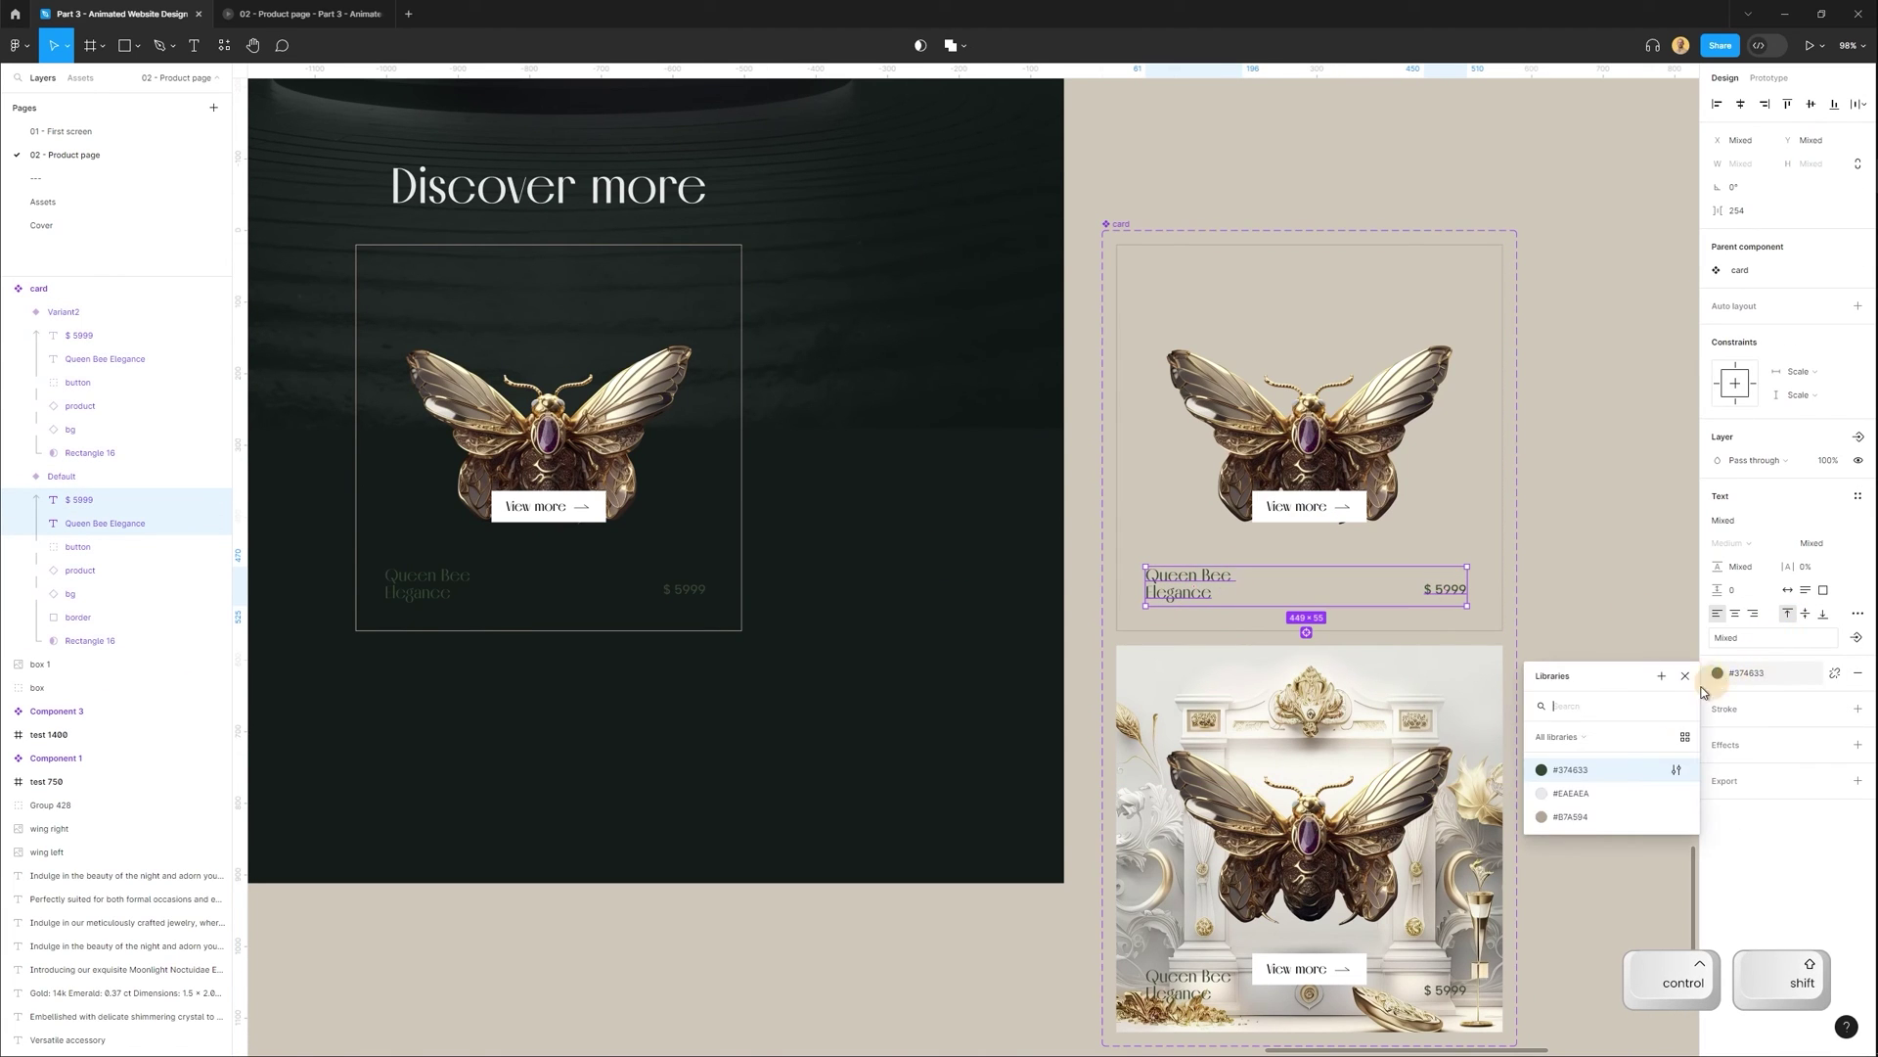
pyautogui.click(1587, 800)
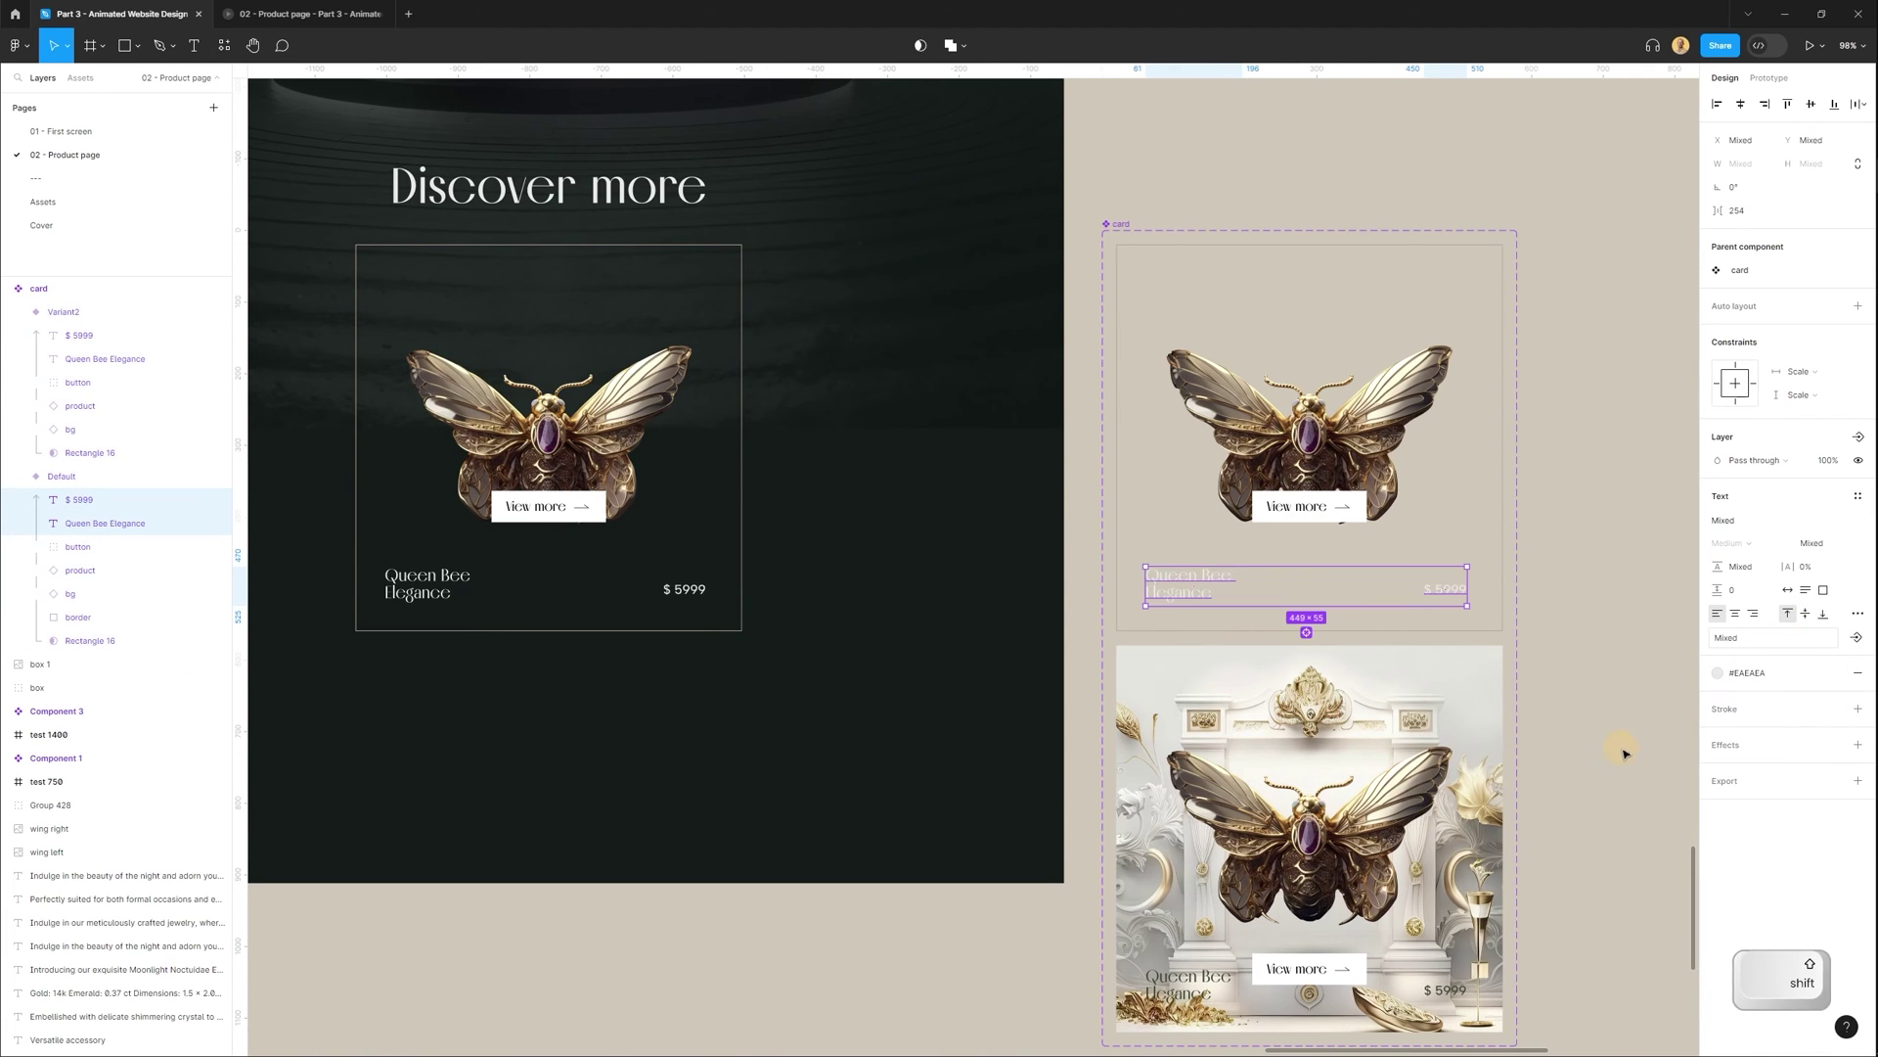
pyautogui.click(1746, 672)
pyautogui.click(1601, 814)
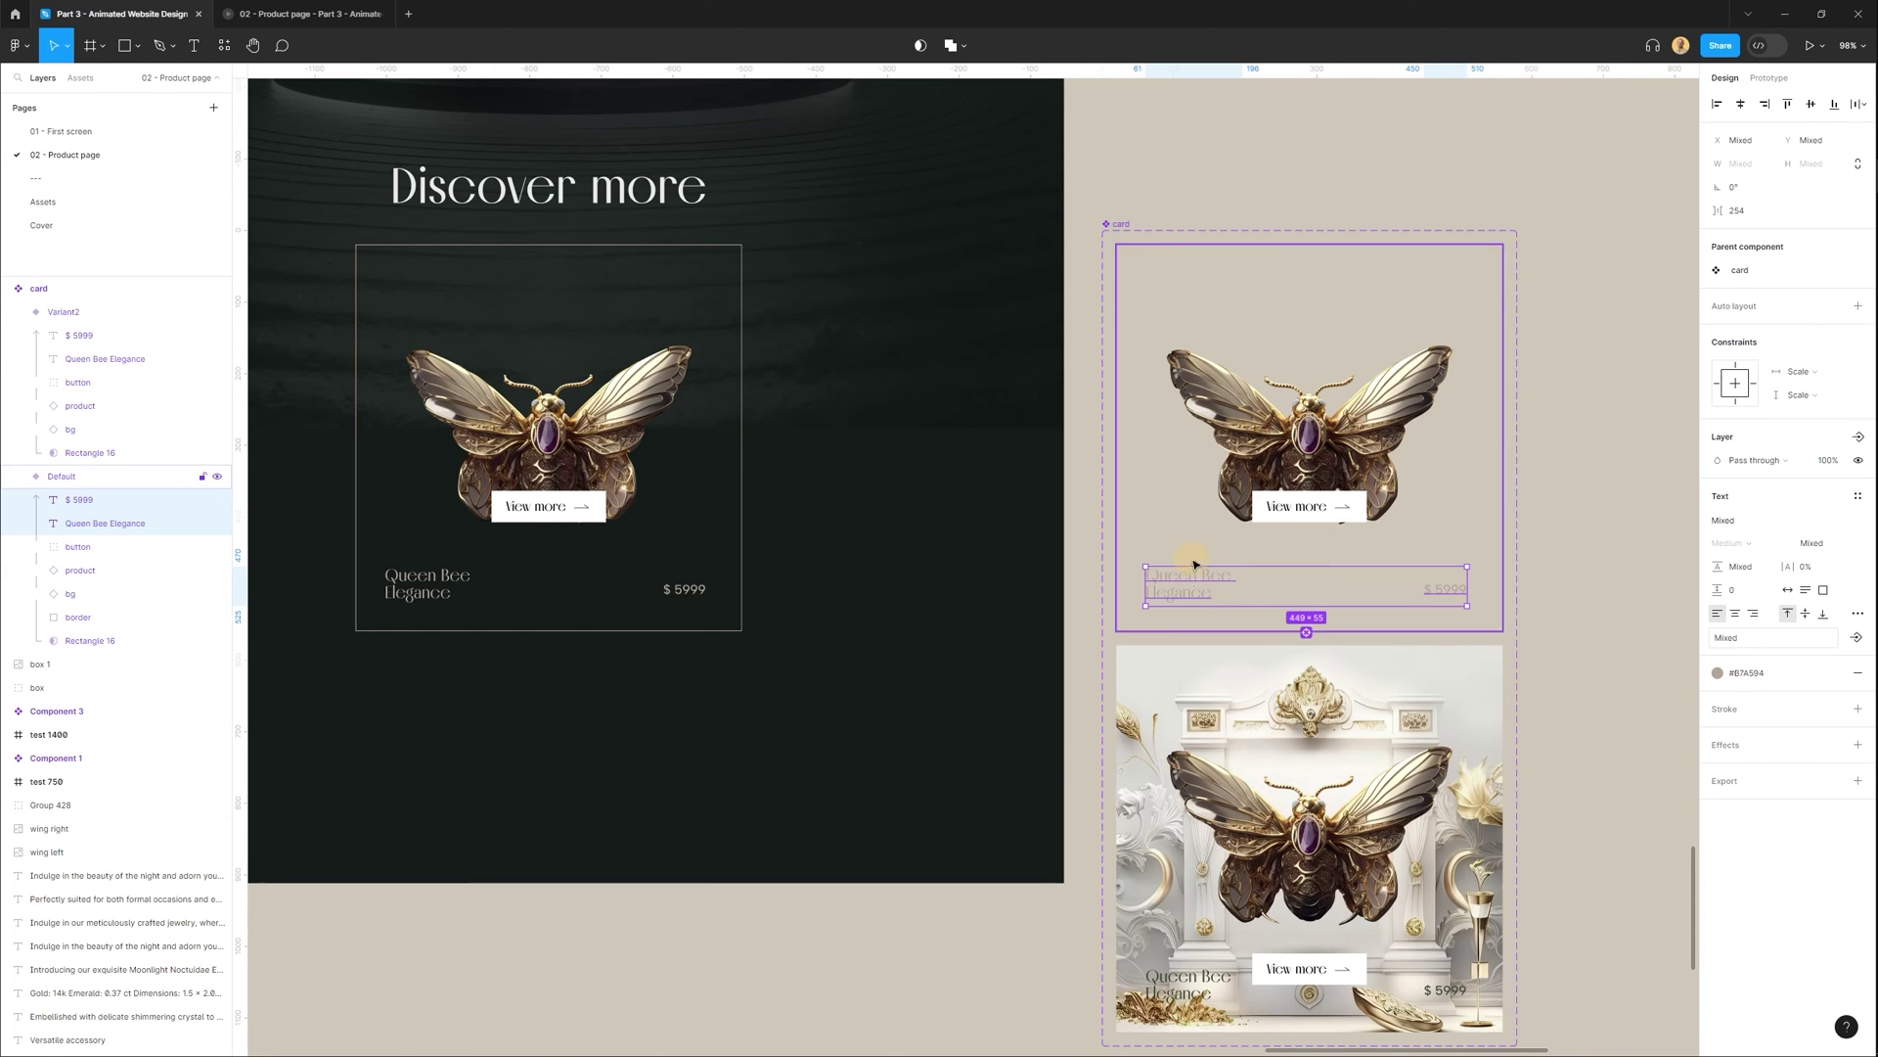
pyautogui.press('Down')
pyautogui.press('Down')
pyautogui.press('Down')
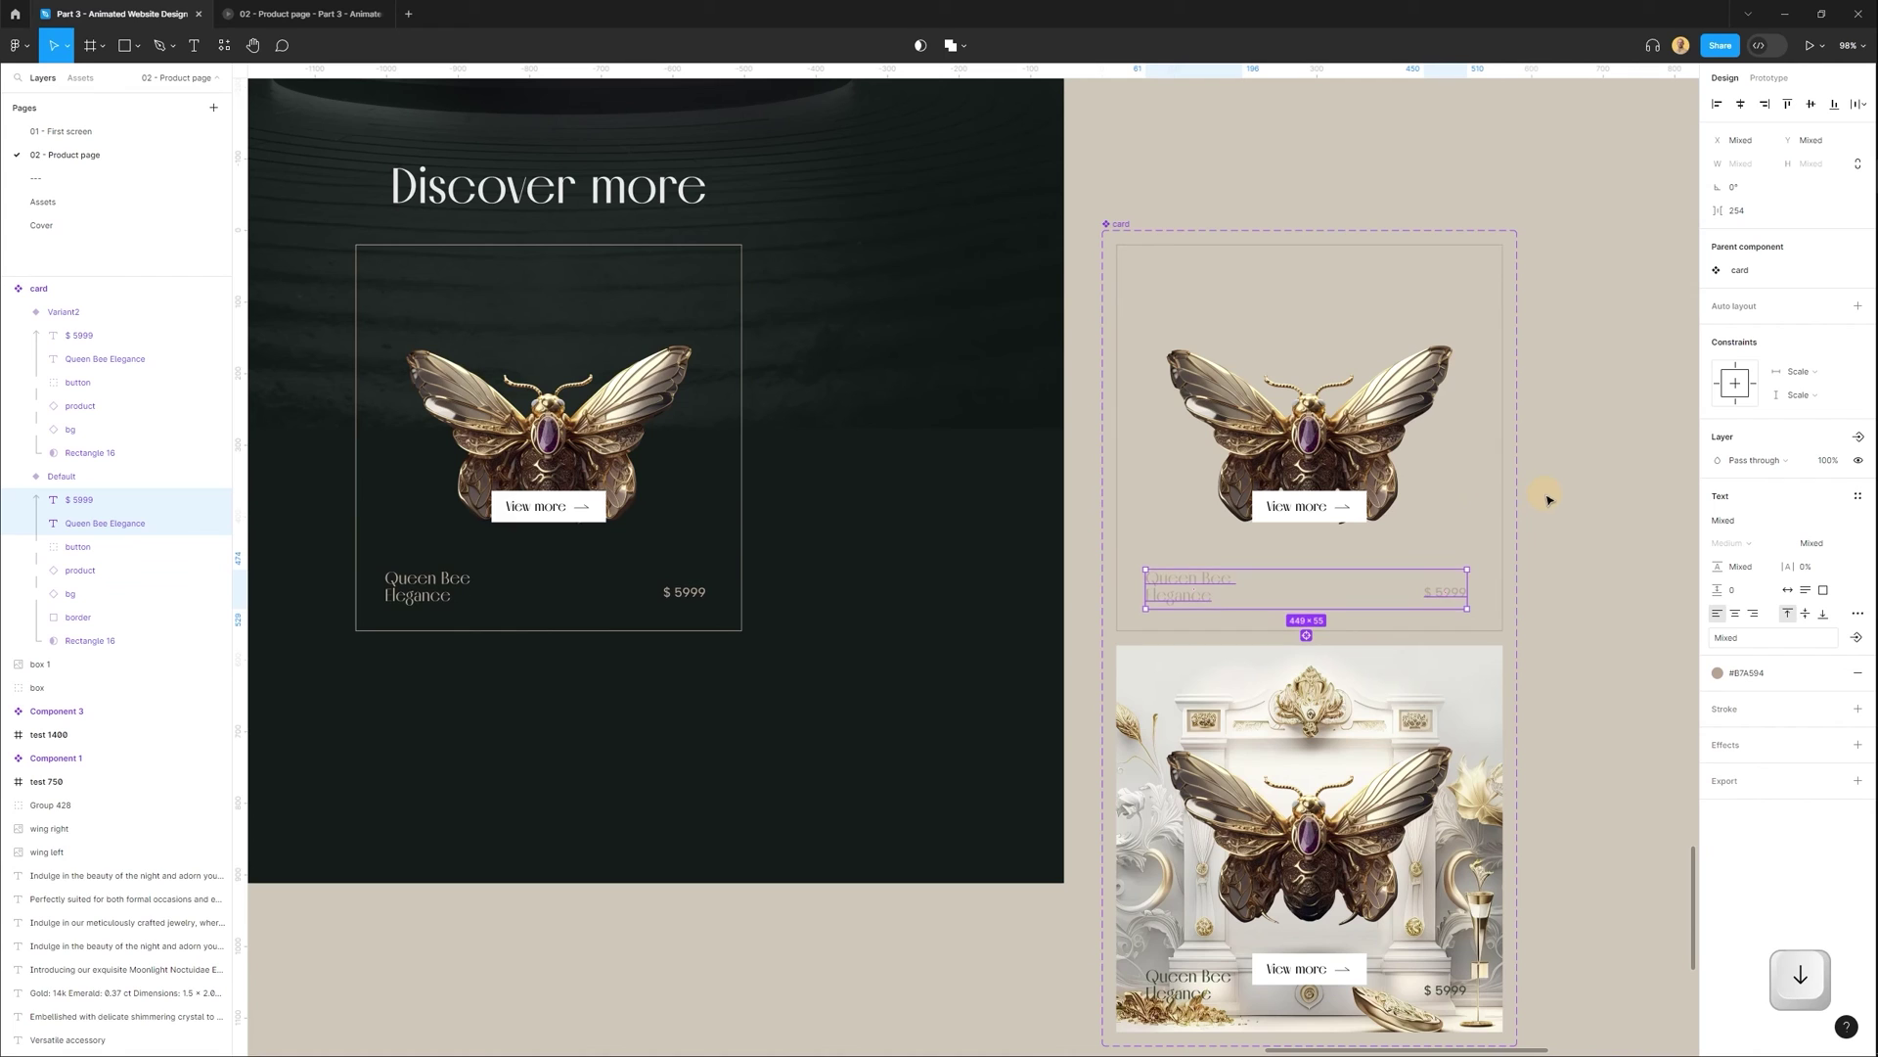
pyautogui.press('Down')
# Move the Default card's View more button down to Y 486 at 0% opacity.
pyautogui.click(1577, 503)
pyautogui.doubleClick(1339, 516)
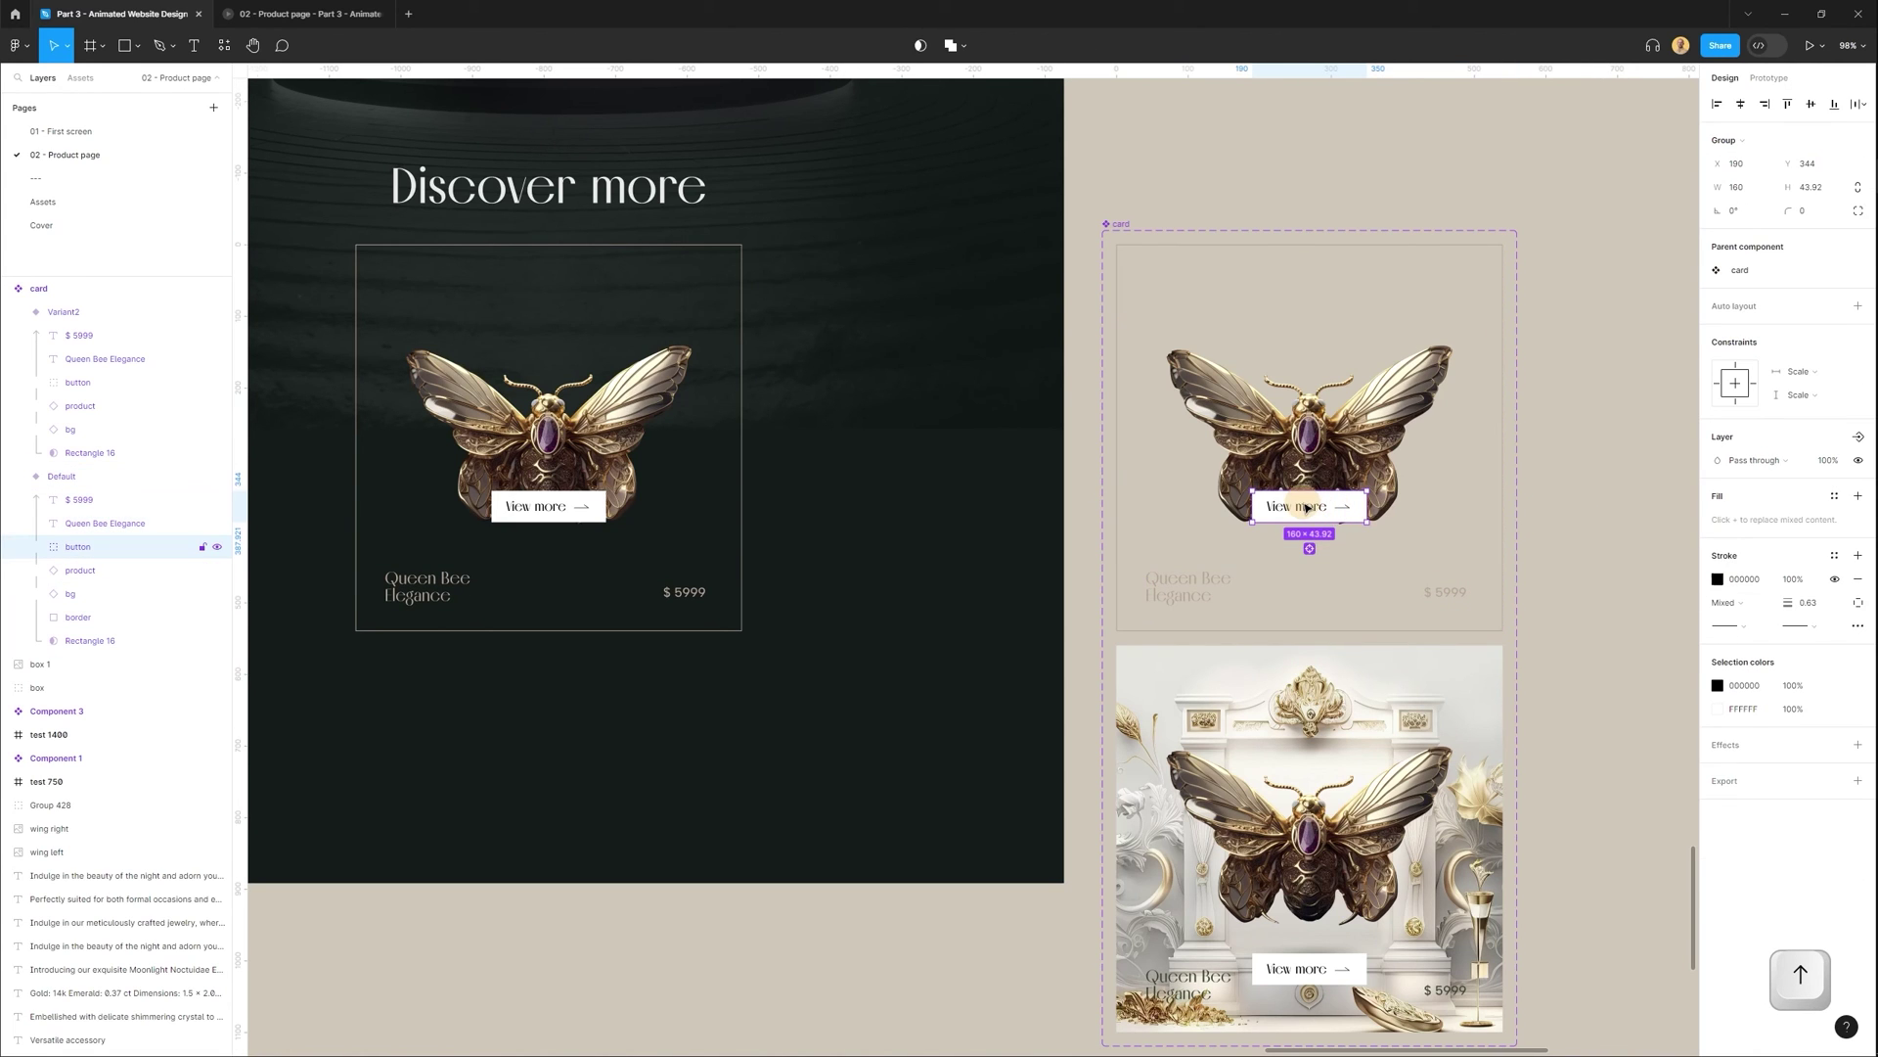
pyautogui.moveTo(1328, 509); pyautogui.dragTo(1370, 599)
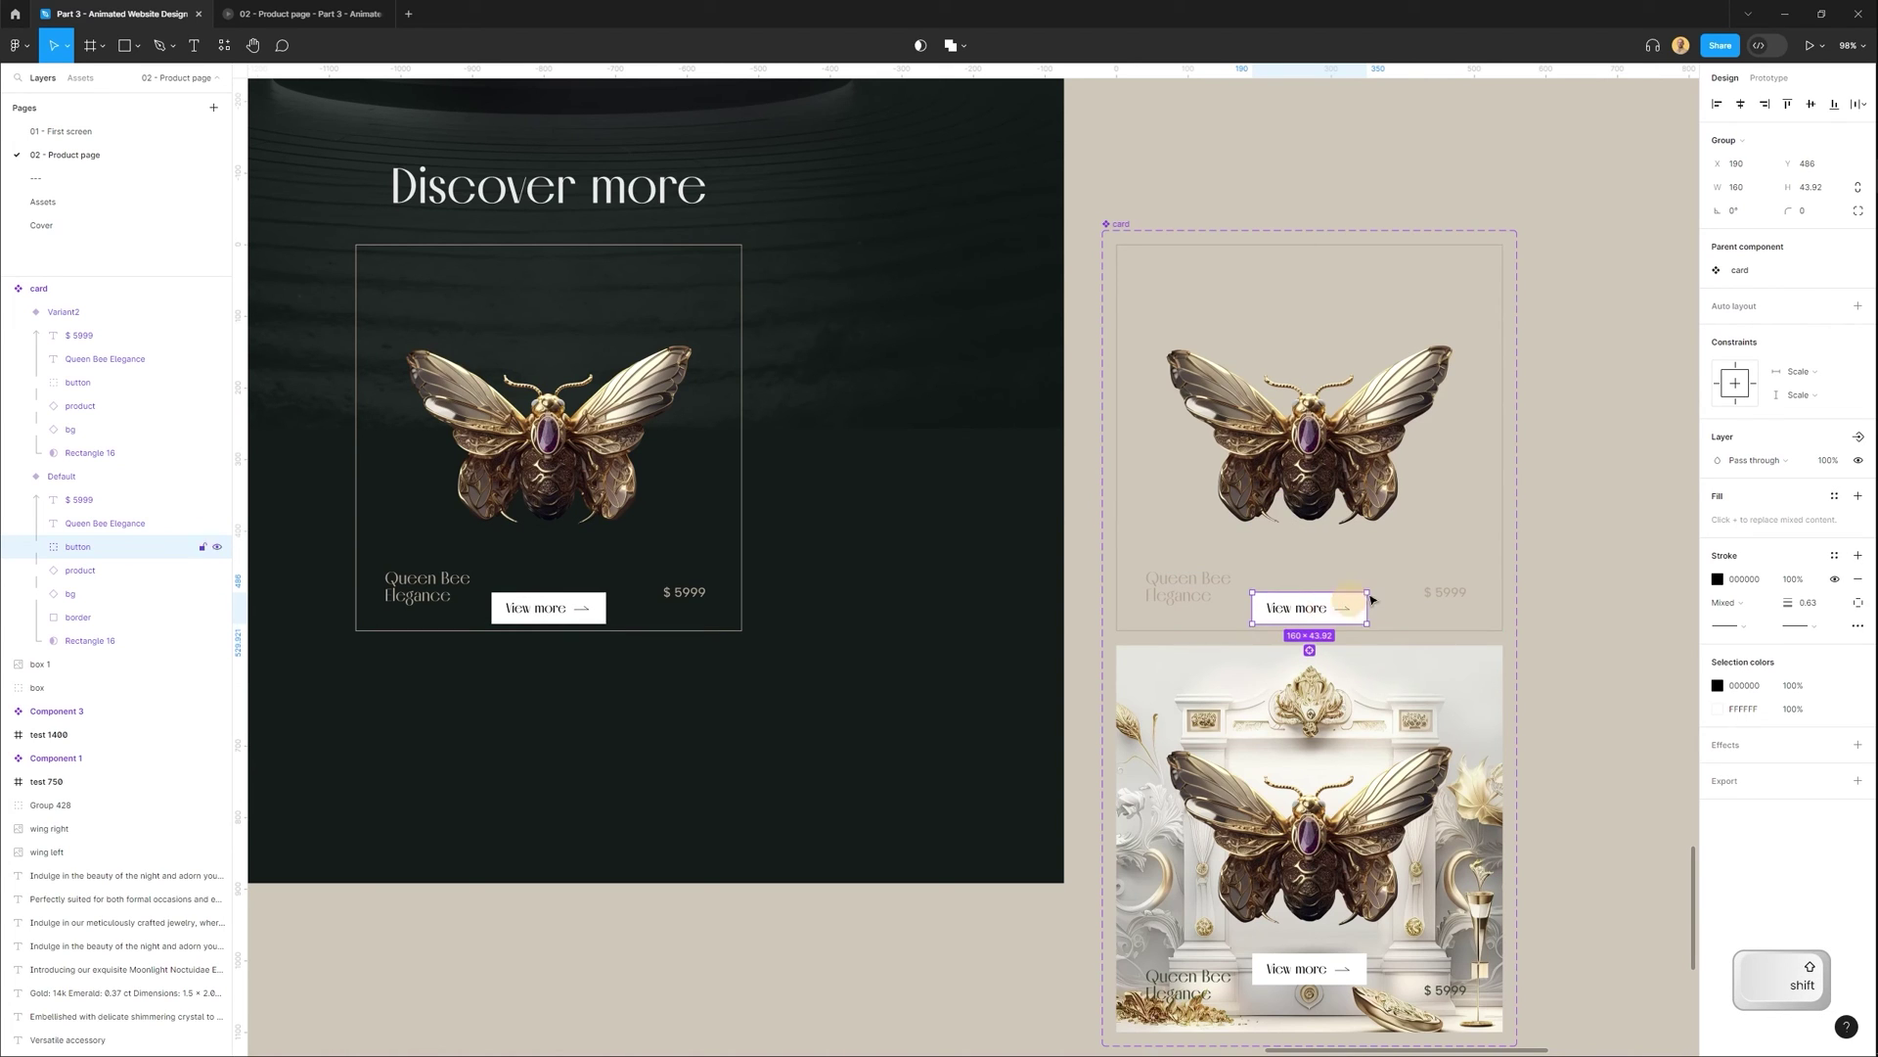
pyautogui.moveTo(1828, 461); pyautogui.dragTo(1523, 492)
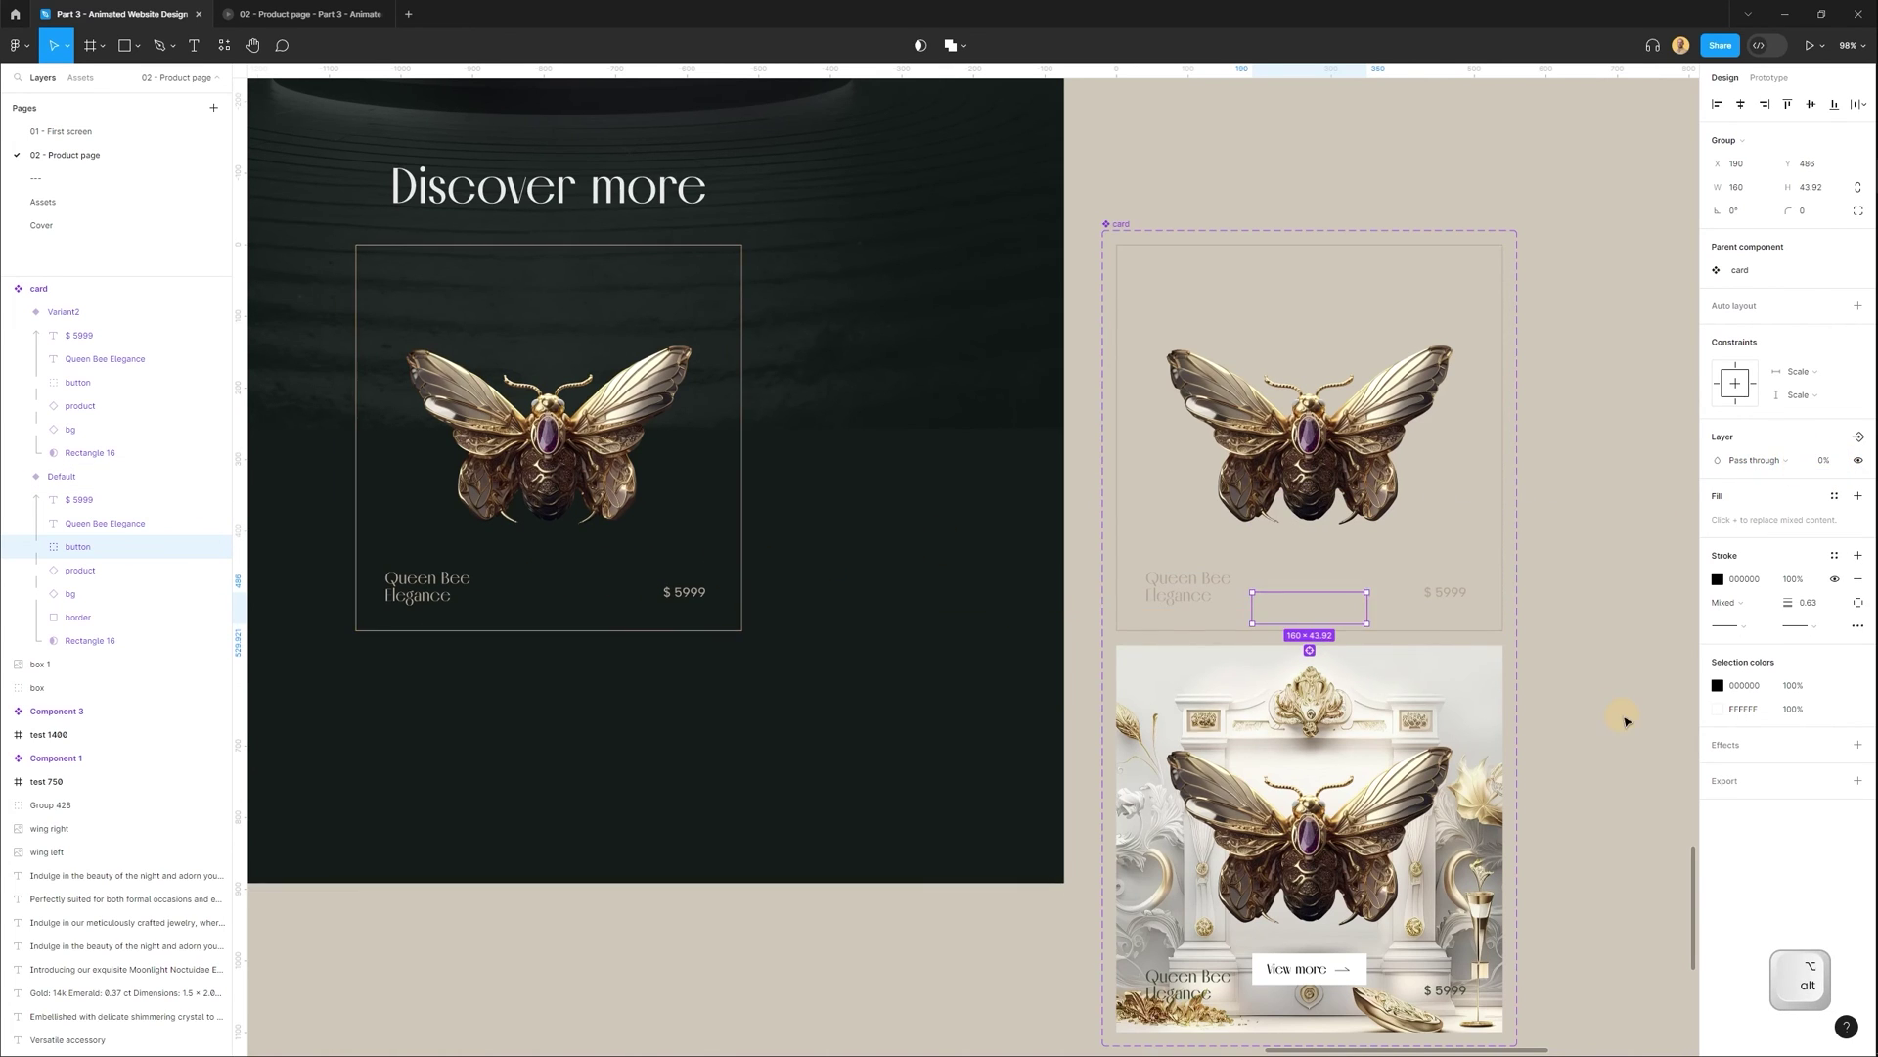
pyautogui.click(1537, 595)
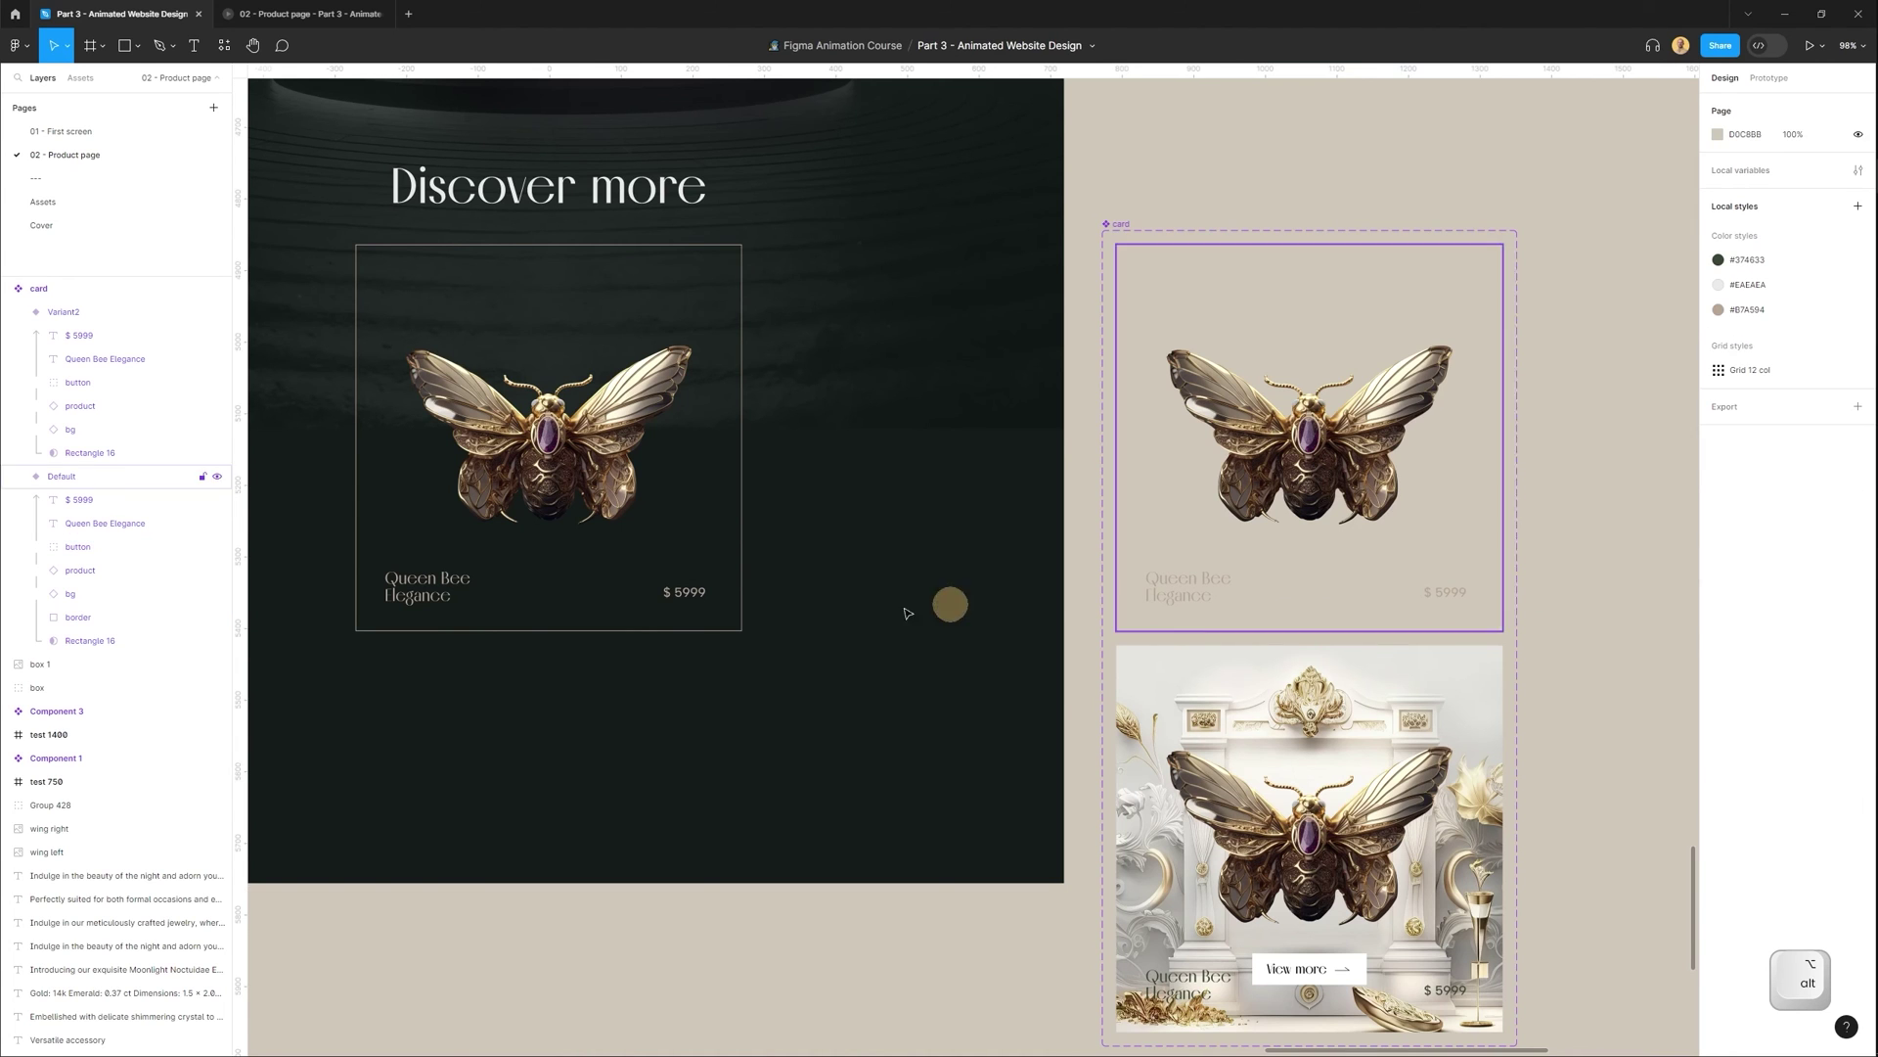
pyautogui.moveTo(650, 691); pyautogui.dragTo(767, 711)
pyautogui.click(773, 609)
pyautogui.scroll(-1, 776, 607)
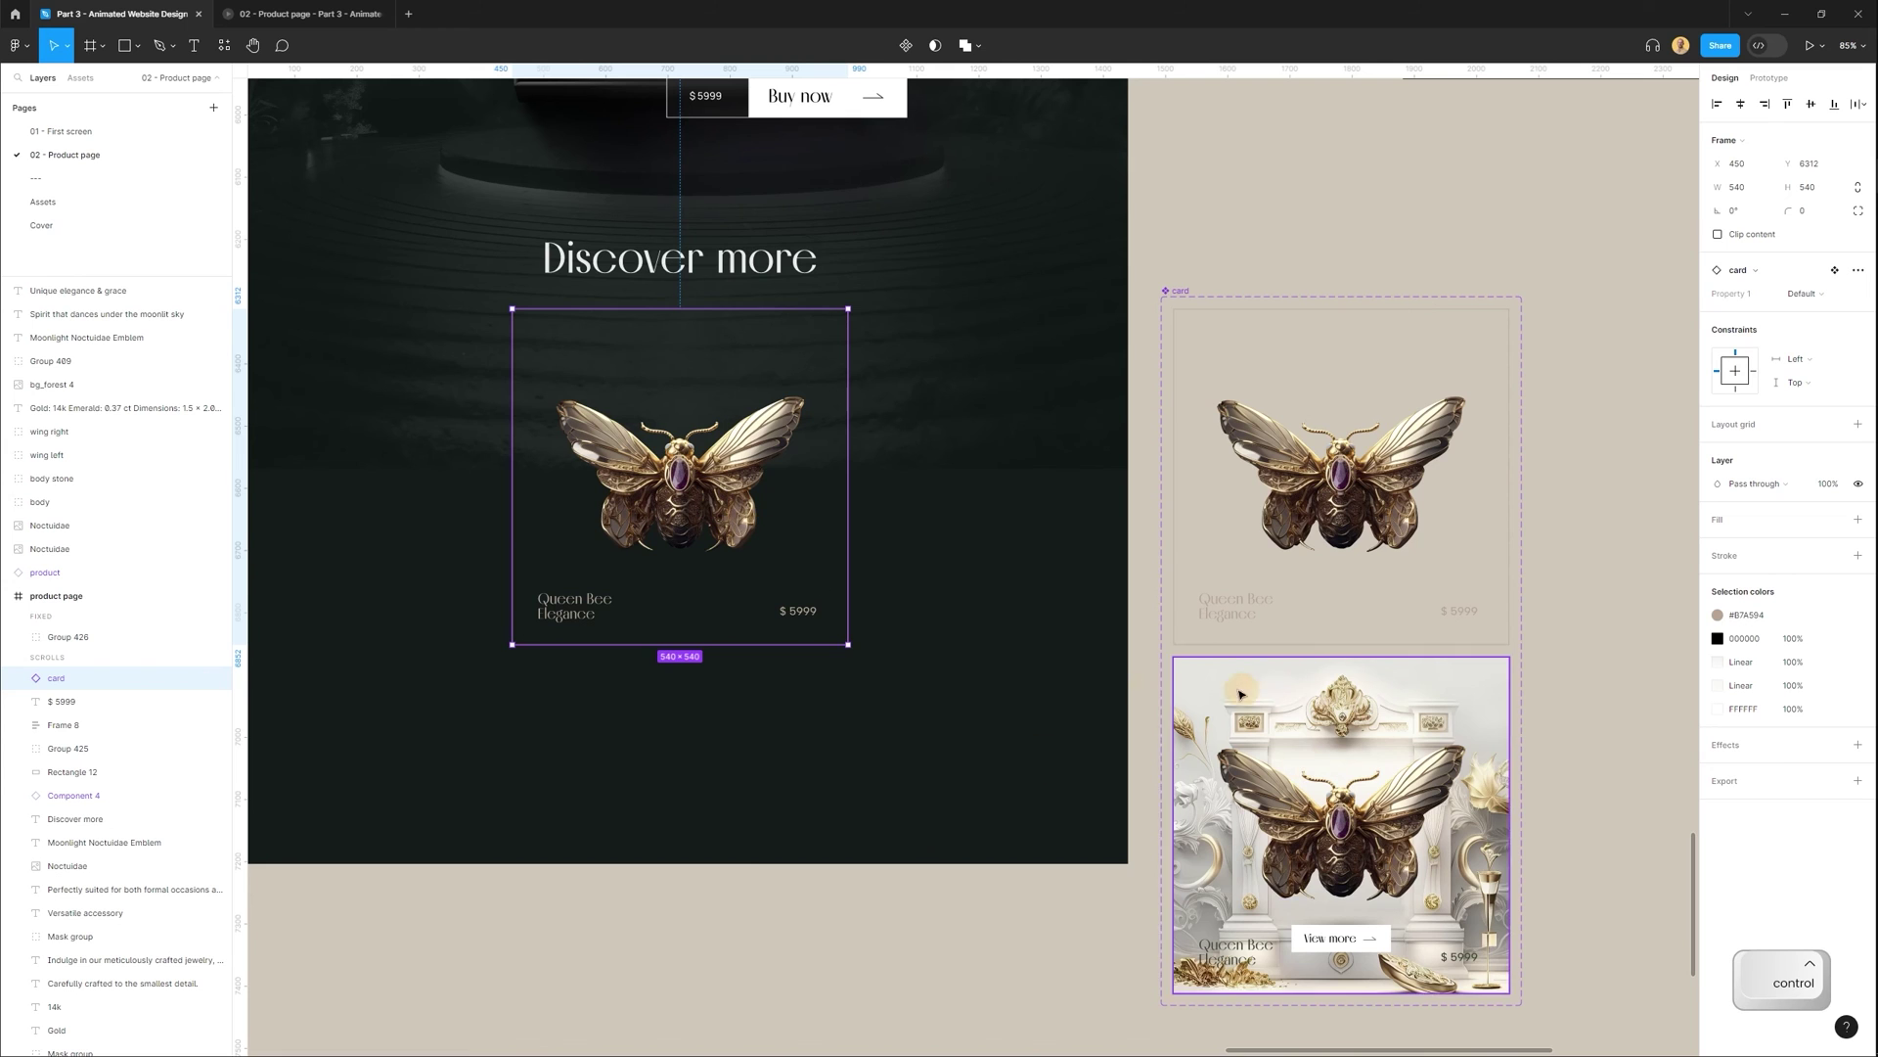
# Move Variant2's title and price up level with its View more button.
pyautogui.moveTo(1469, 847); pyautogui.dragTo(1272, 681)
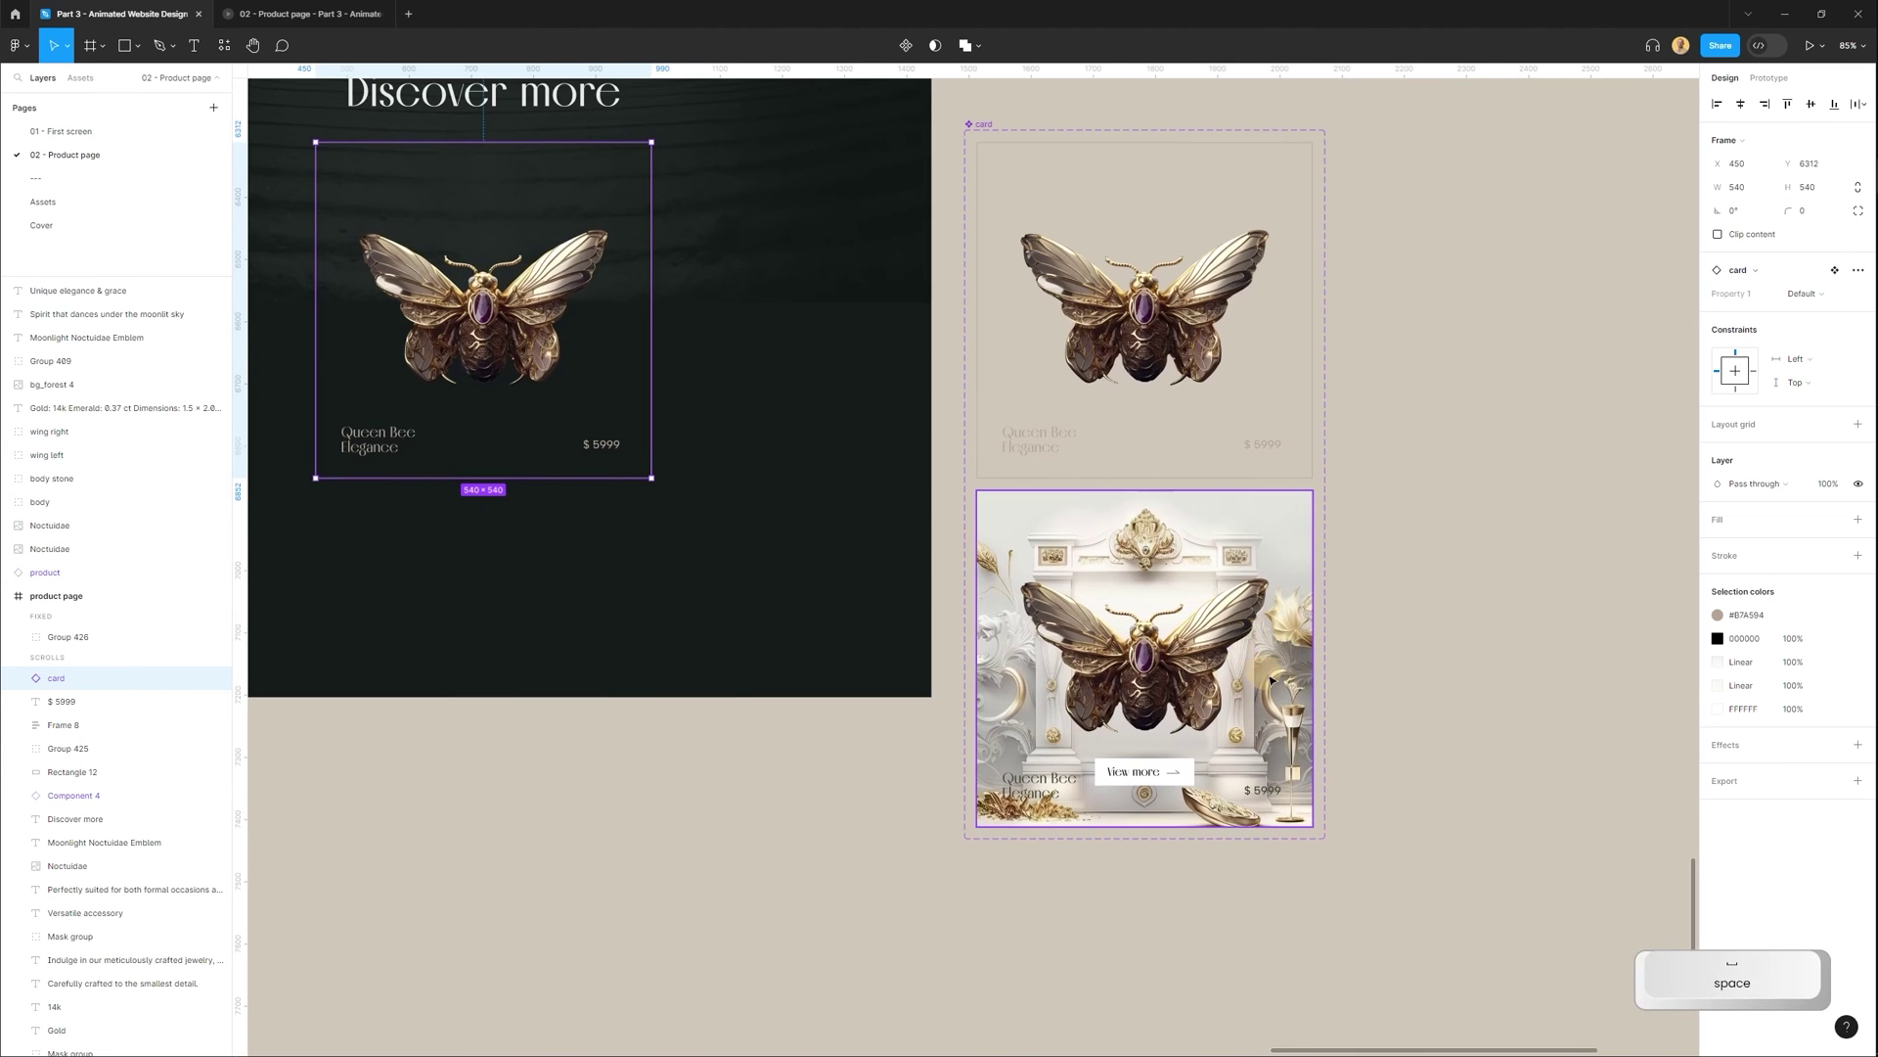
pyautogui.click(1507, 655)
pyautogui.scroll(2, 1430, 690)
pyautogui.scroll(3, 1284, 758)
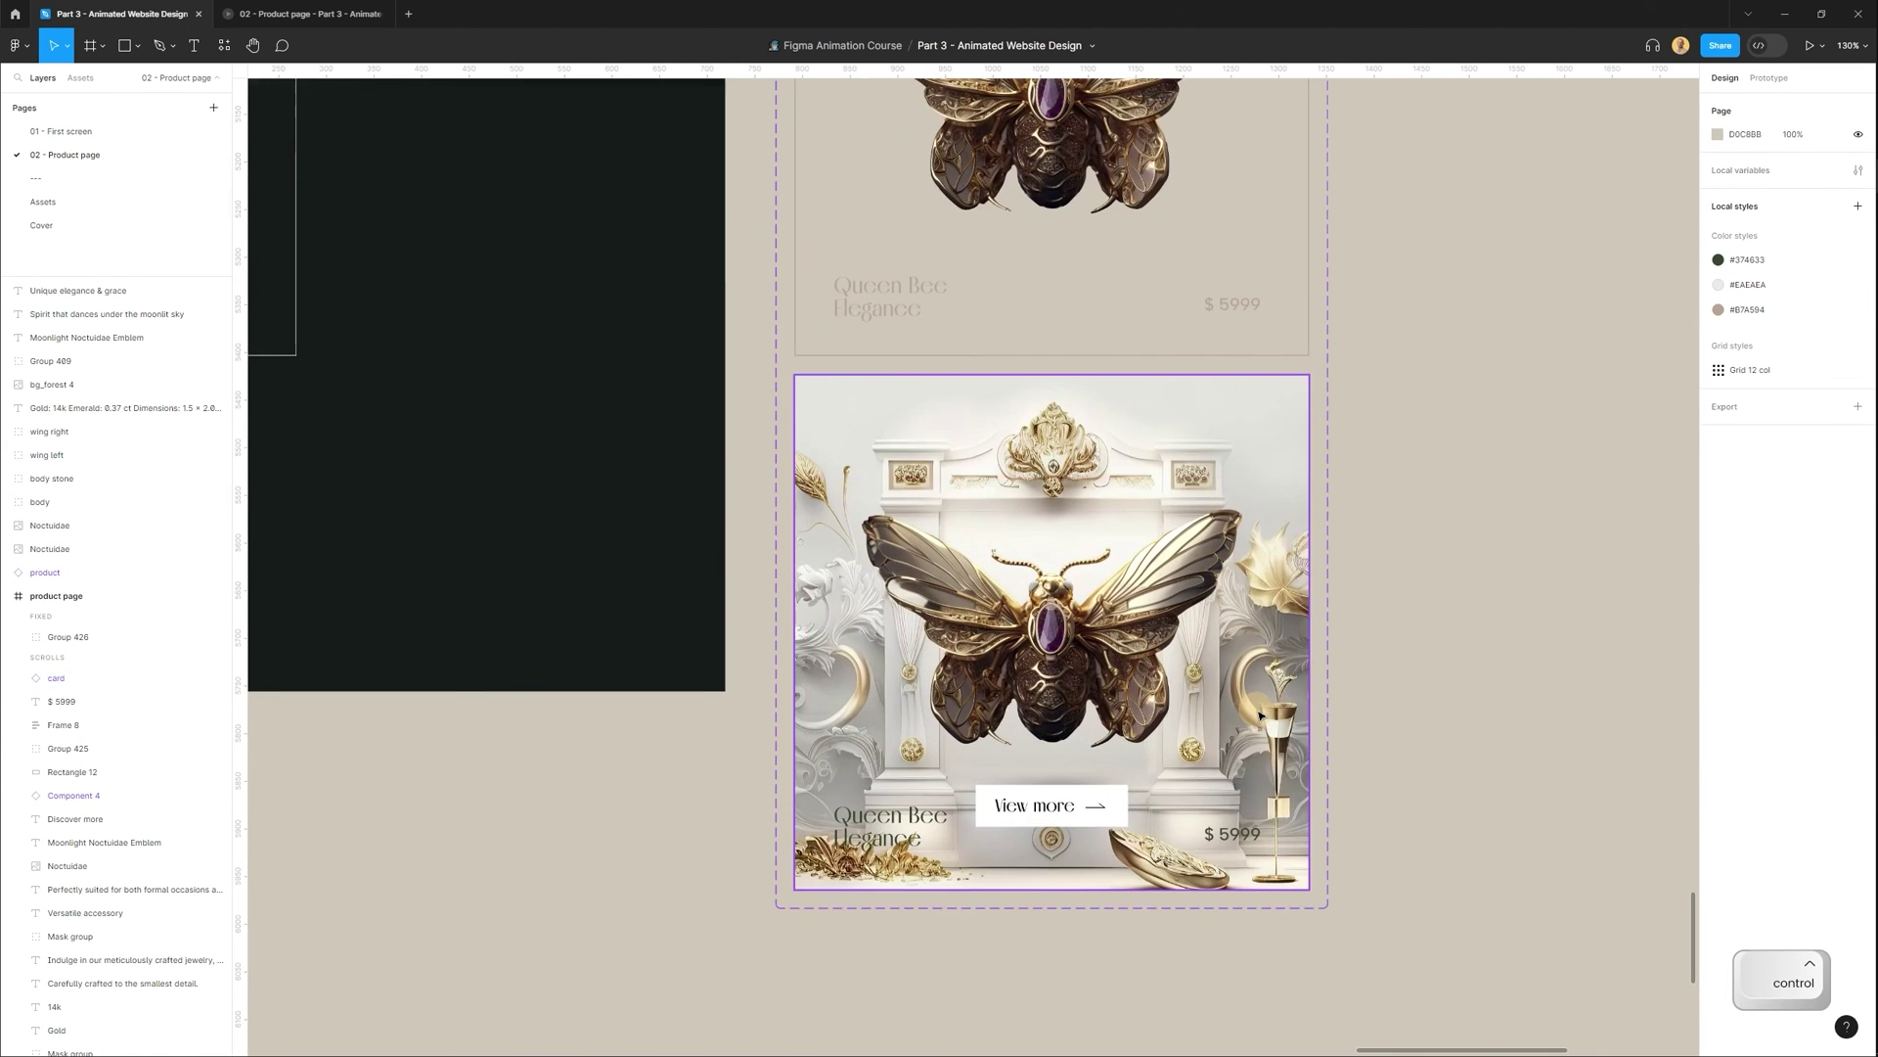
pyautogui.scroll(3, 1380, 765)
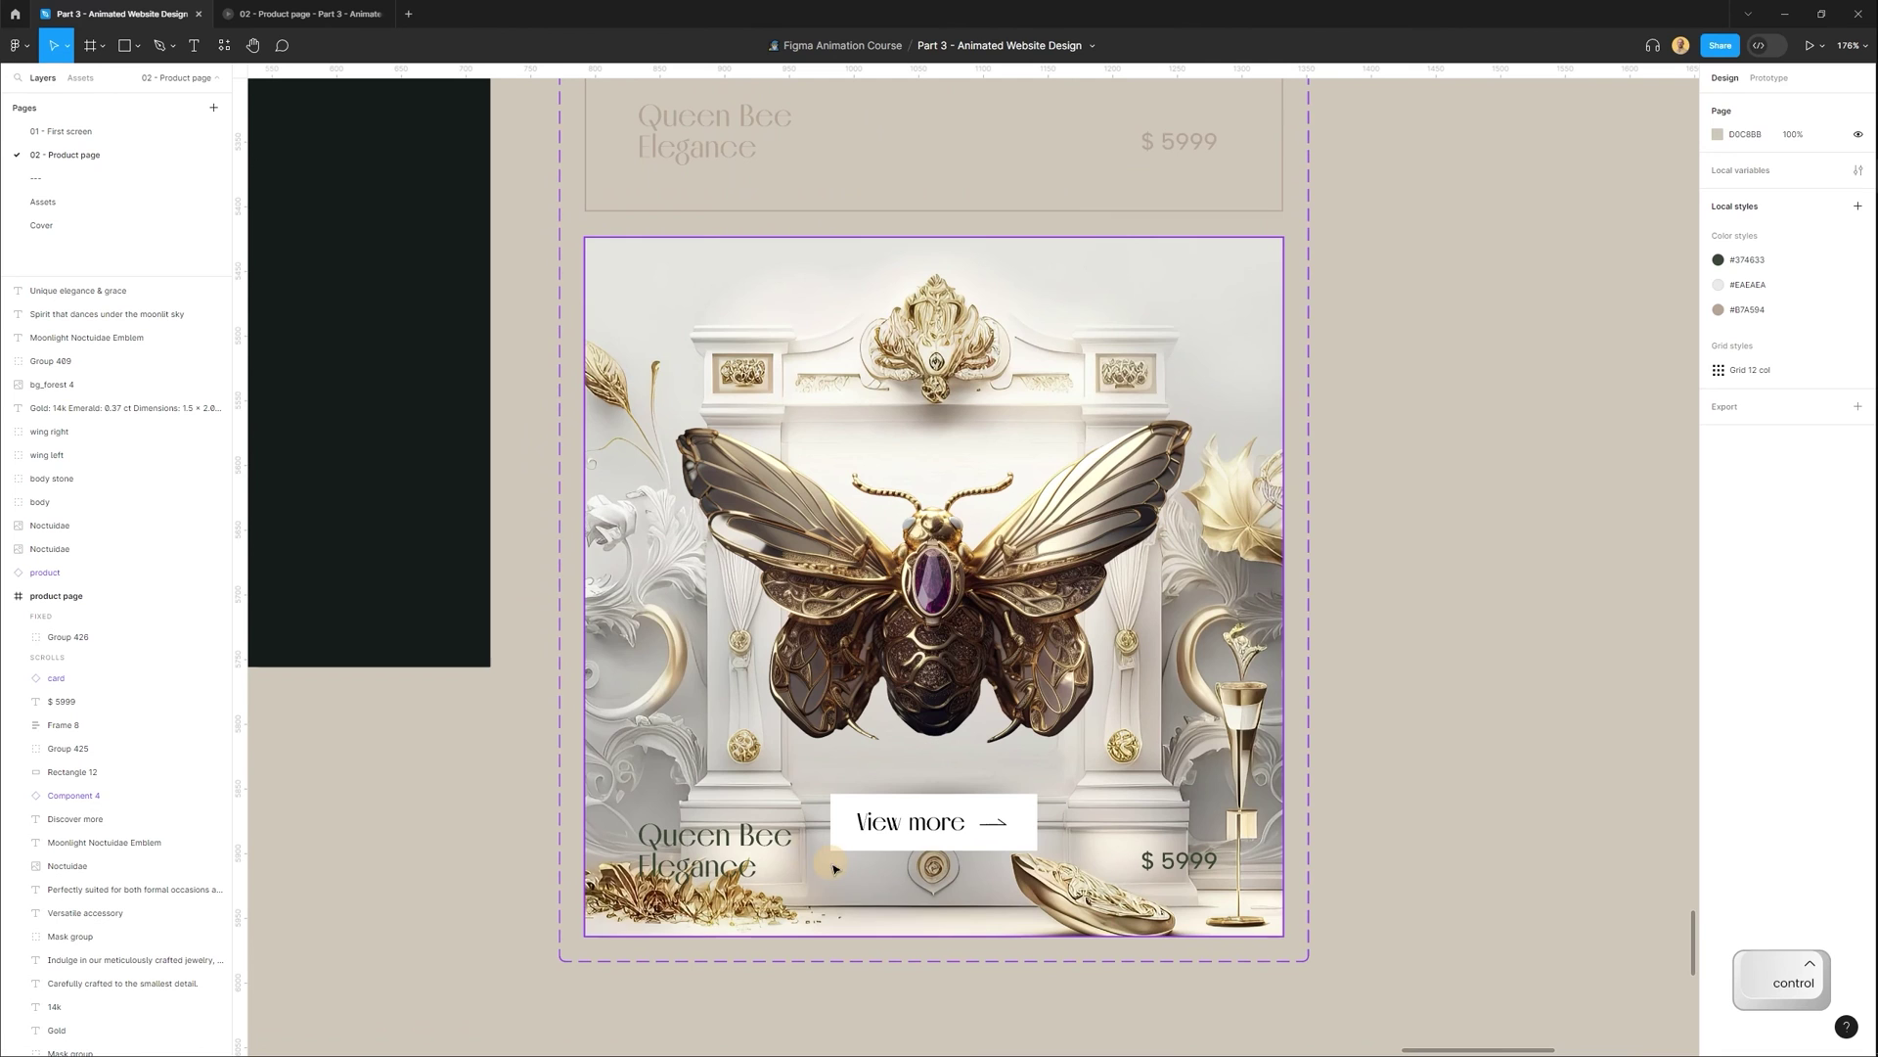
pyautogui.keyDown('ctrl'); pyautogui.click(736, 849); pyautogui.keyUp('ctrl')
pyautogui.keyDown('shift'); pyautogui.click(1166, 843); pyautogui.keyUp('shift')
pyautogui.scroll(-4, 1164, 837)
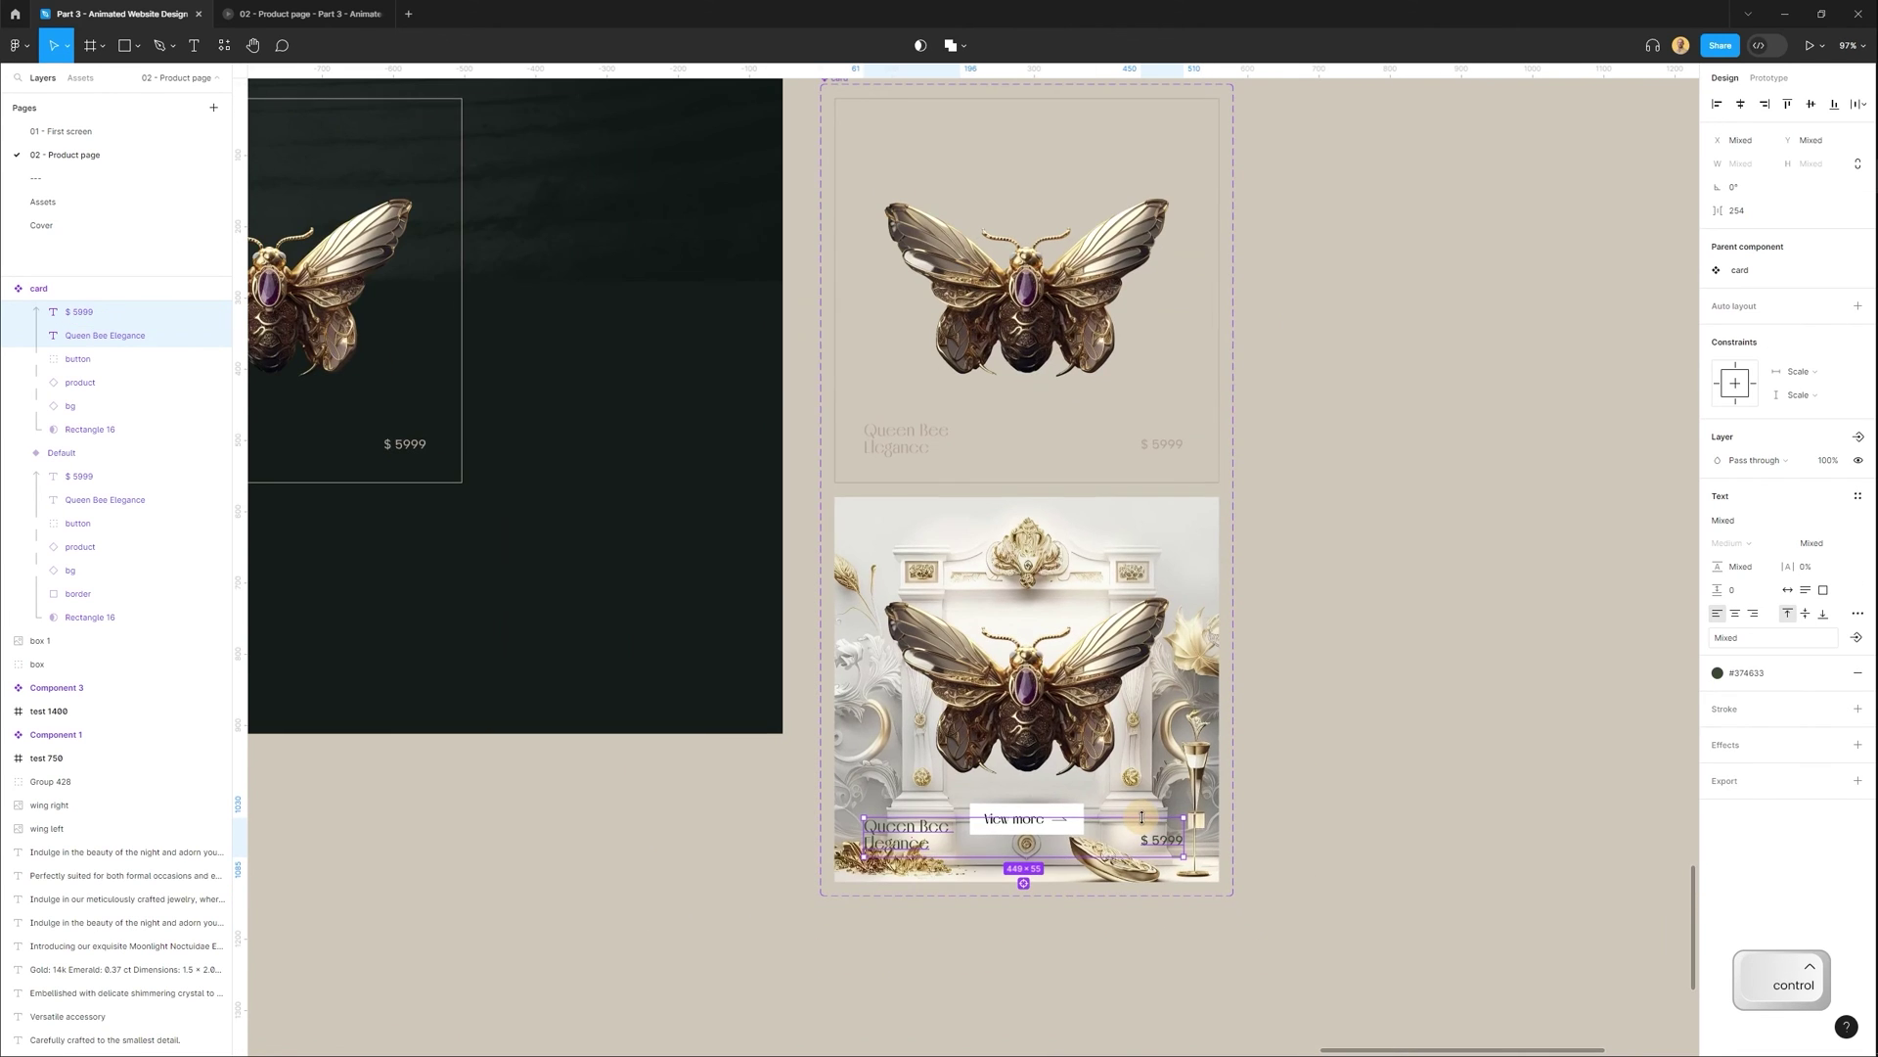
pyautogui.scroll(2, 1137, 818)
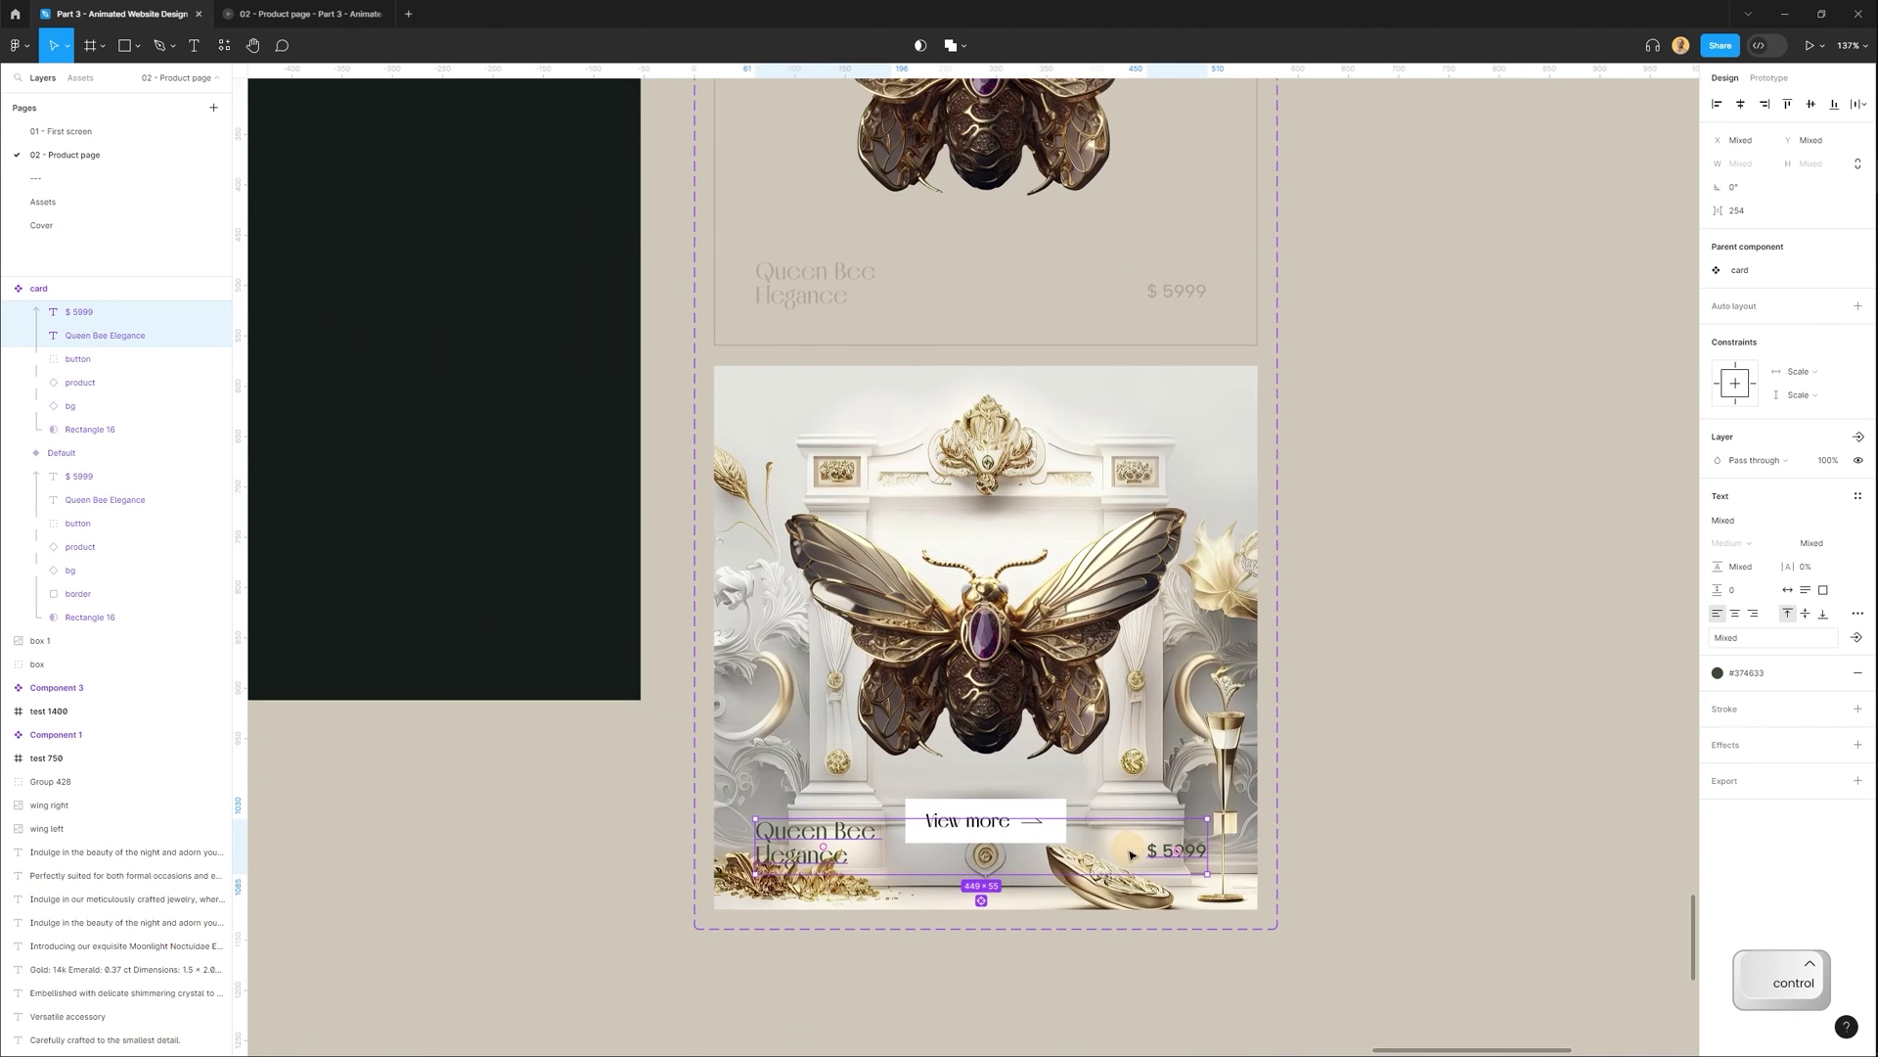
pyautogui.moveTo(1131, 854); pyautogui.dragTo(1130, 832)
# Restore the Default button to full opacity and nudge Variant2's View more button up slightly.
pyautogui.moveTo(1094, 399); pyautogui.dragTo(1090, 461)
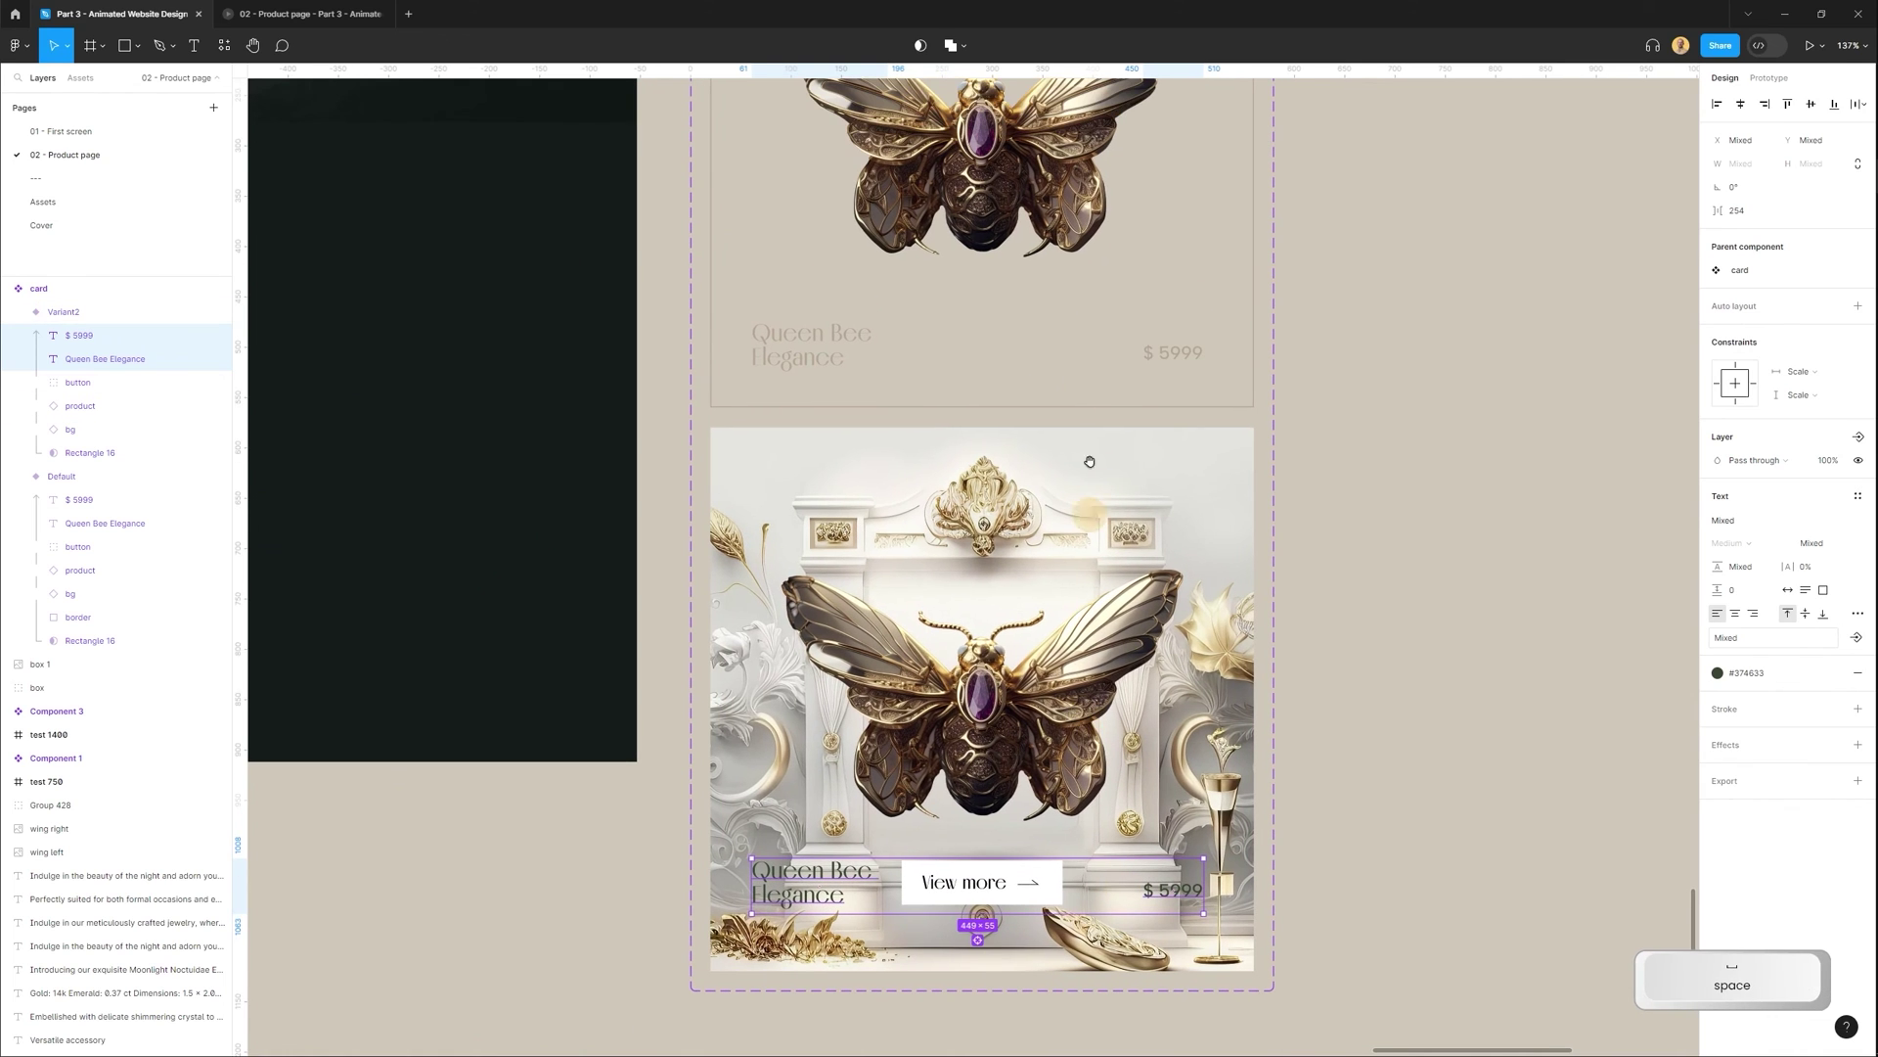
pyautogui.click(975, 375)
pyautogui.moveTo(1820, 467); pyautogui.dragTo(423, 495)
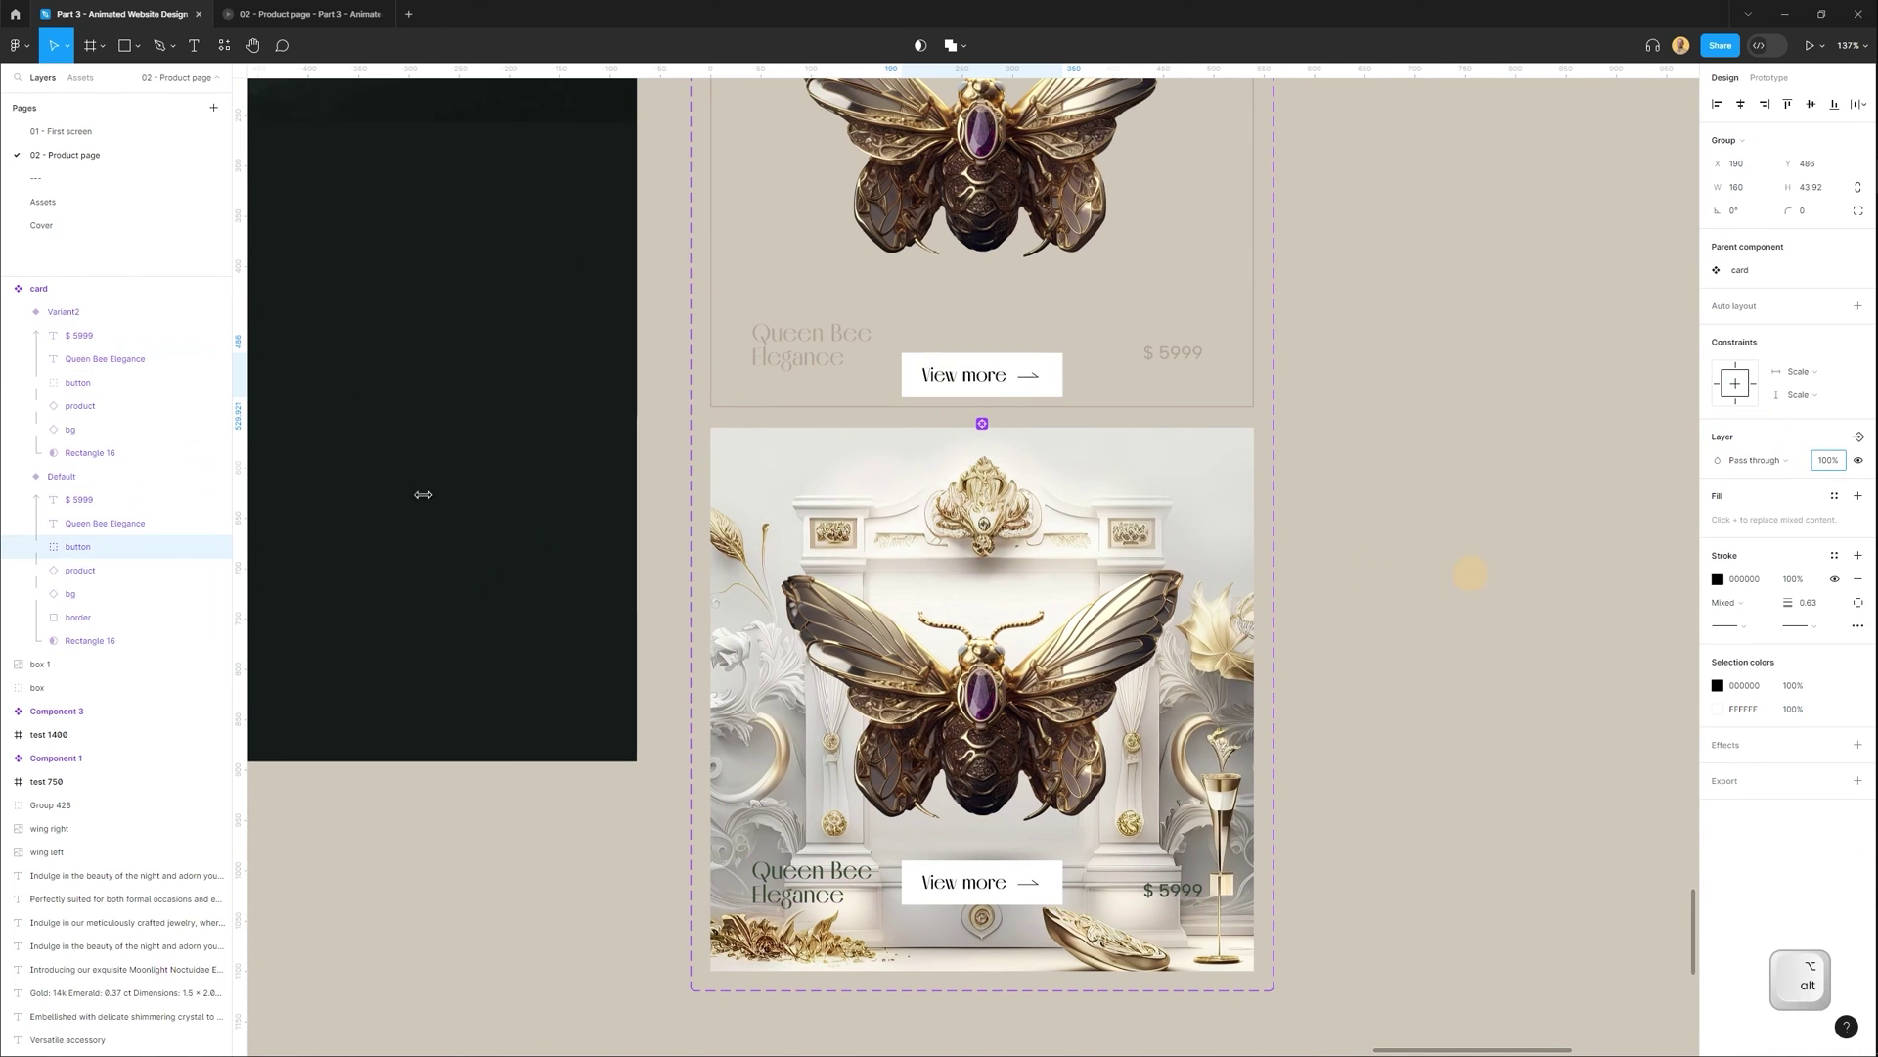
pyautogui.moveTo(979, 377); pyautogui.dragTo(975, 256)
pyautogui.doubleClick(951, 824)
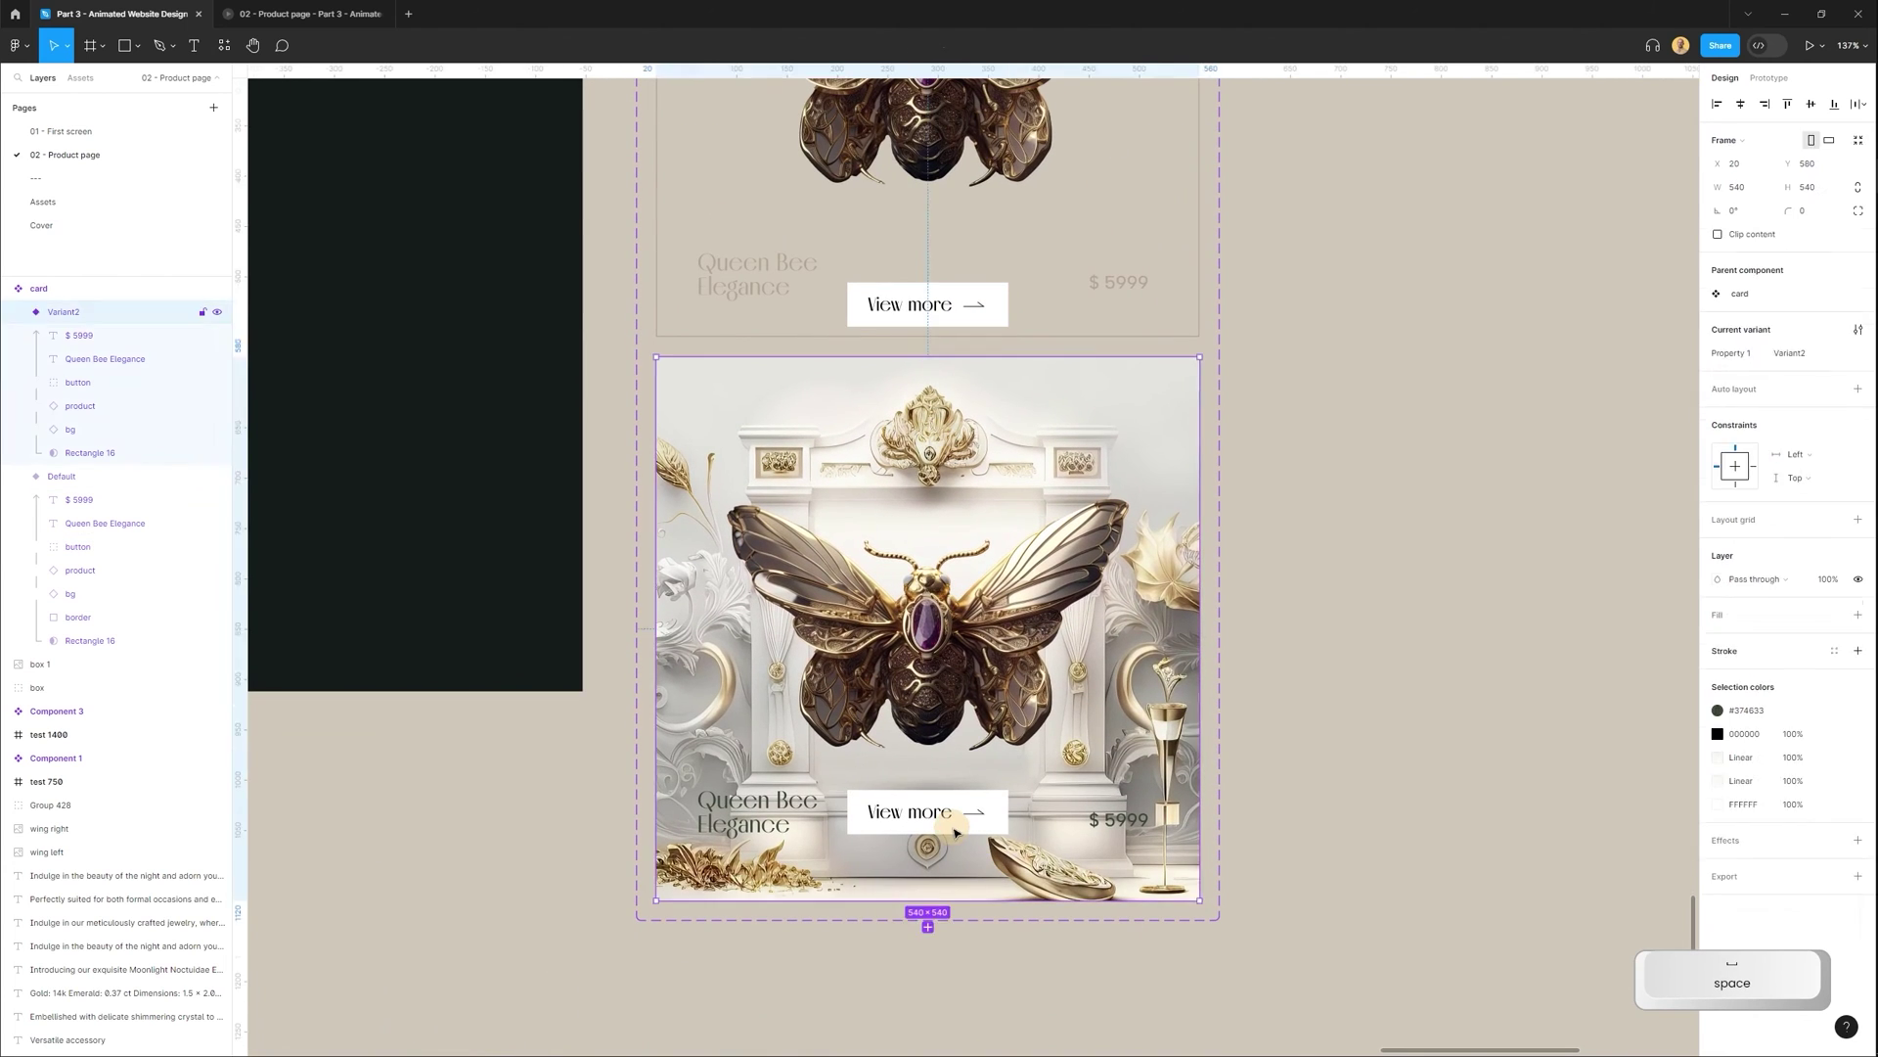
pyautogui.moveTo(949, 822); pyautogui.dragTo(948, 818)
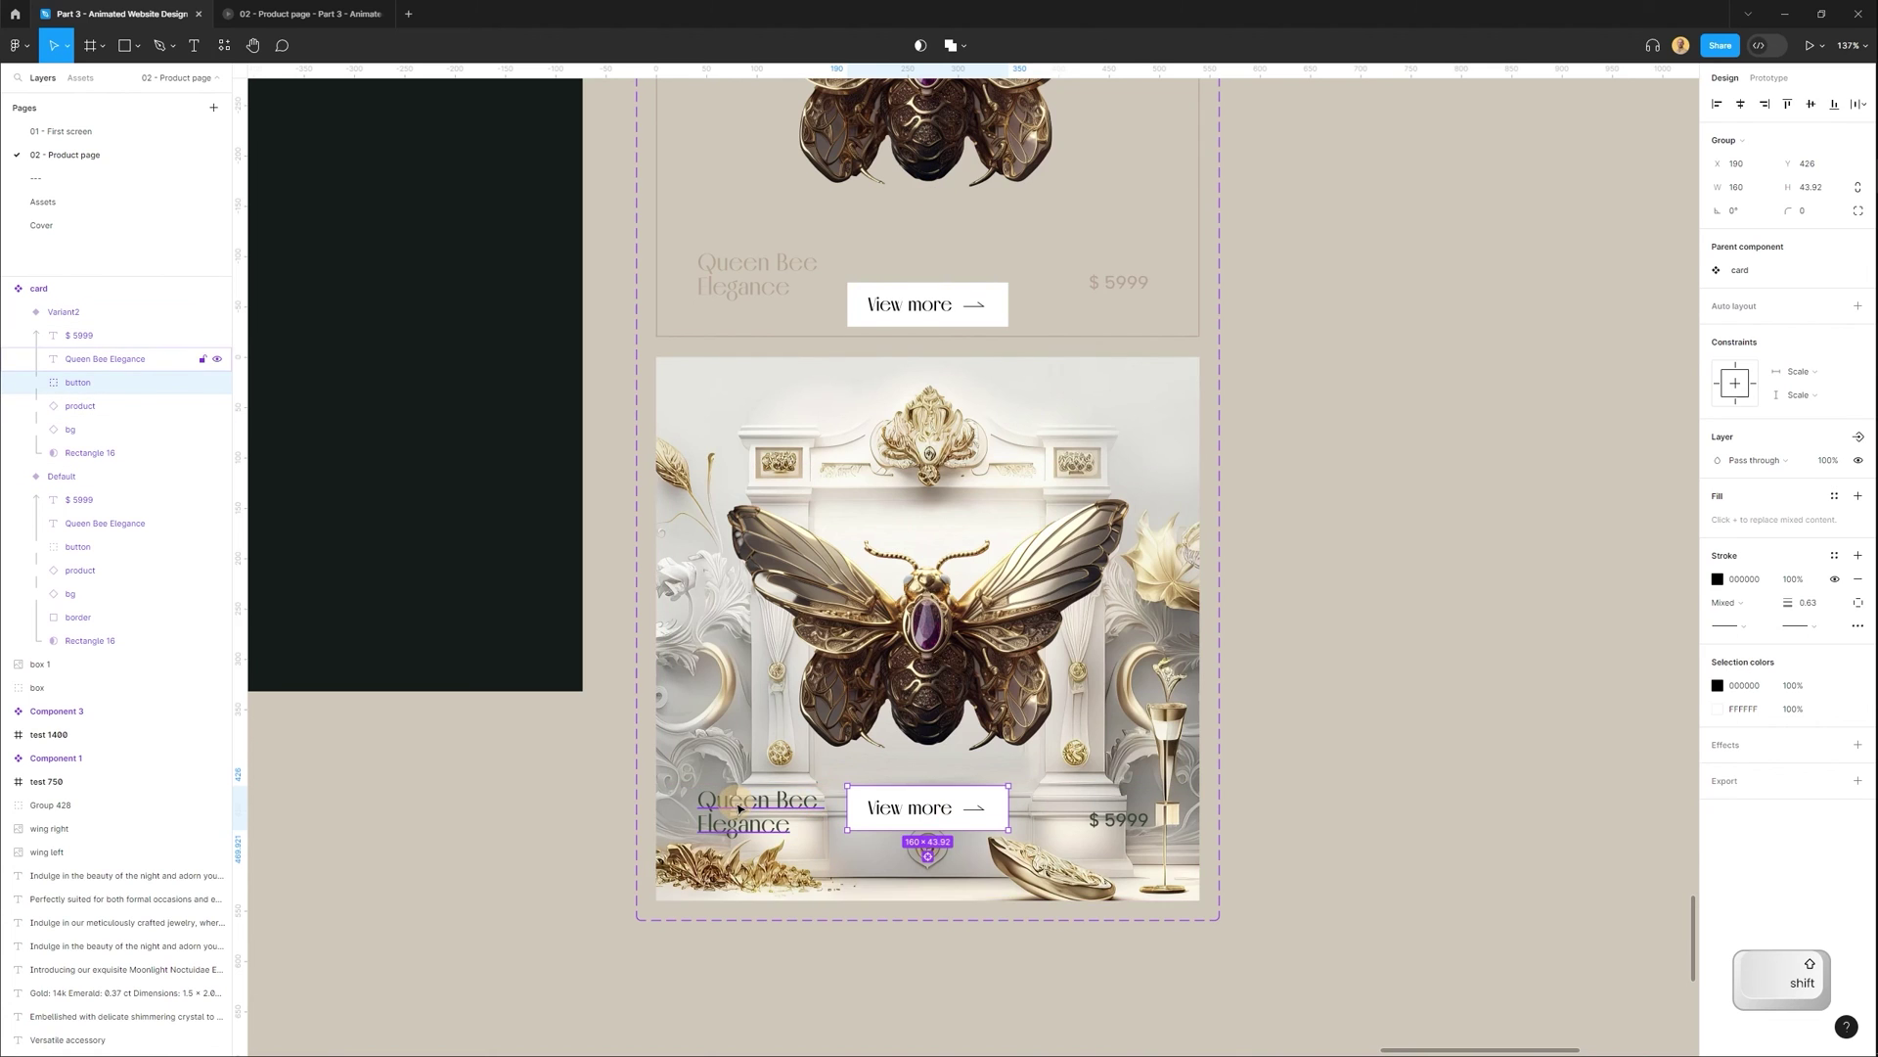
# Move Variant2's title and price above the View more button and fade them to 0% opacity.
pyautogui.click(773, 812)
pyautogui.keyDown('shift'); pyautogui.click(1130, 824); pyautogui.keyUp('shift')
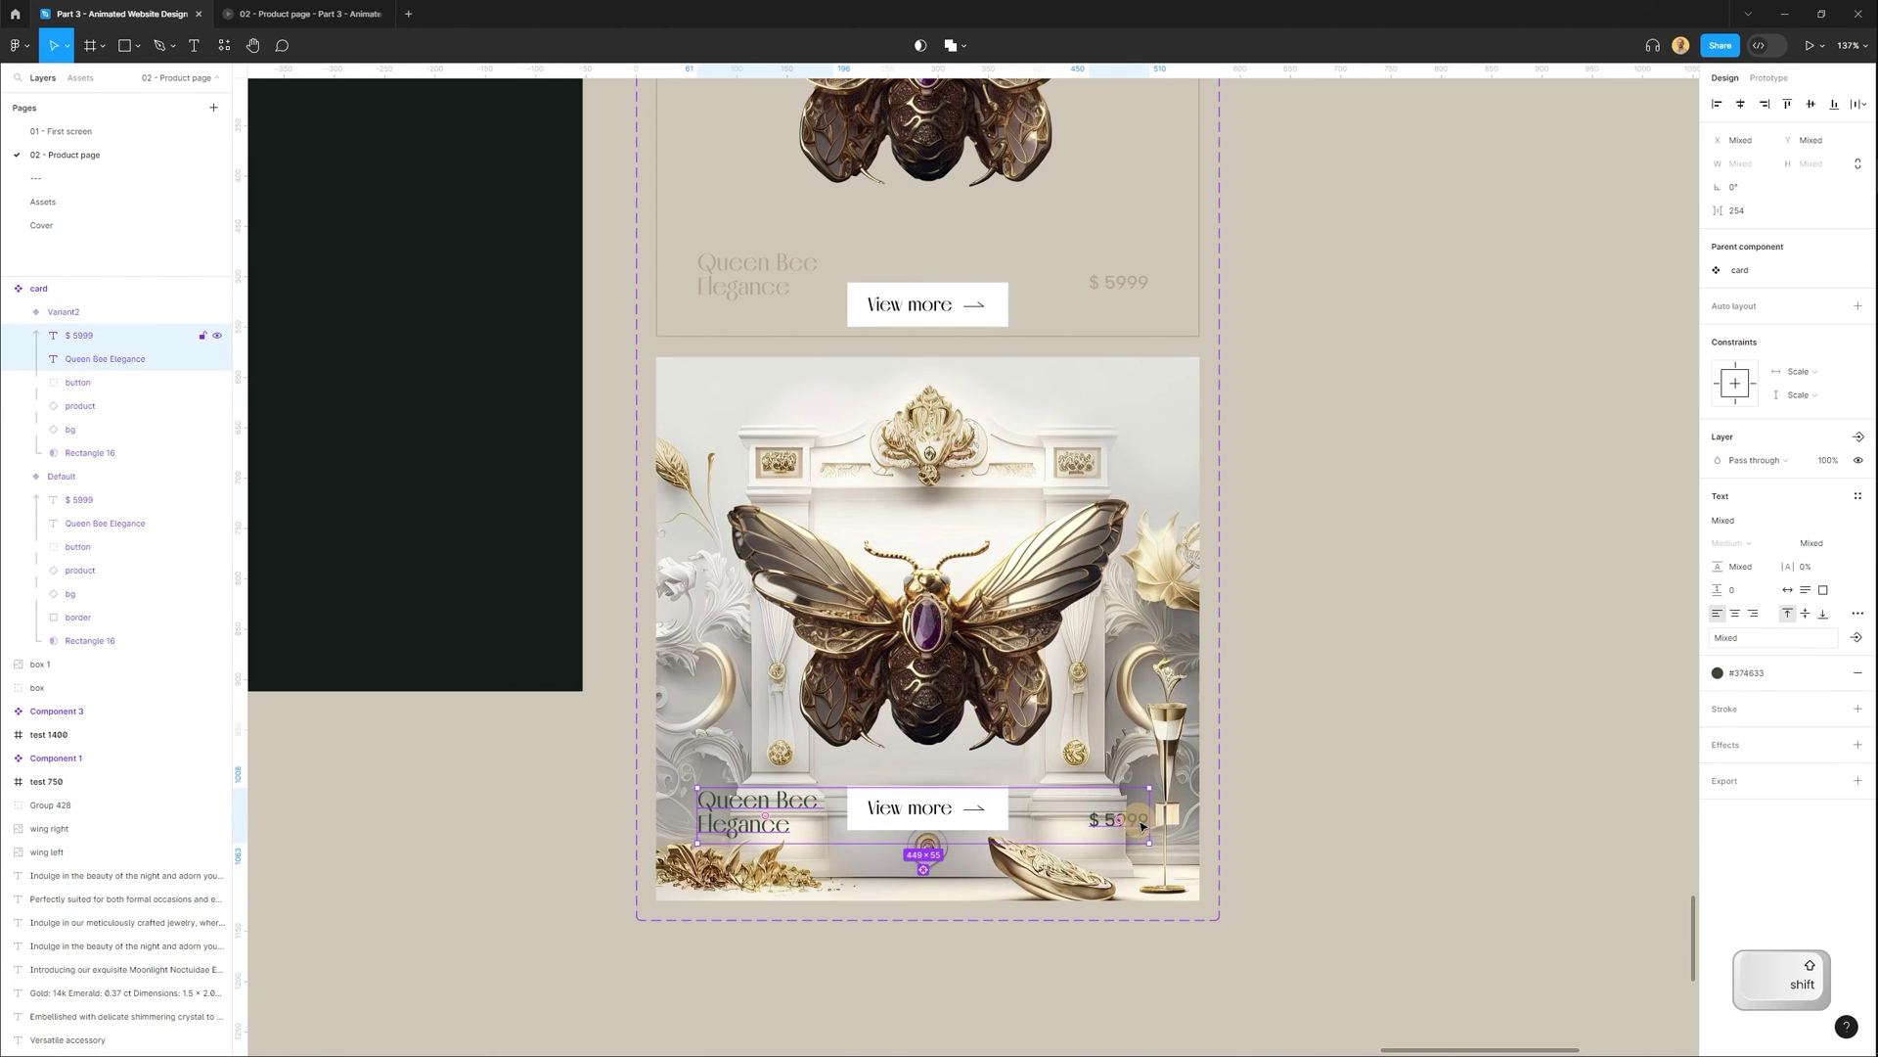
pyautogui.moveTo(1142, 826); pyautogui.dragTo(1140, 729)
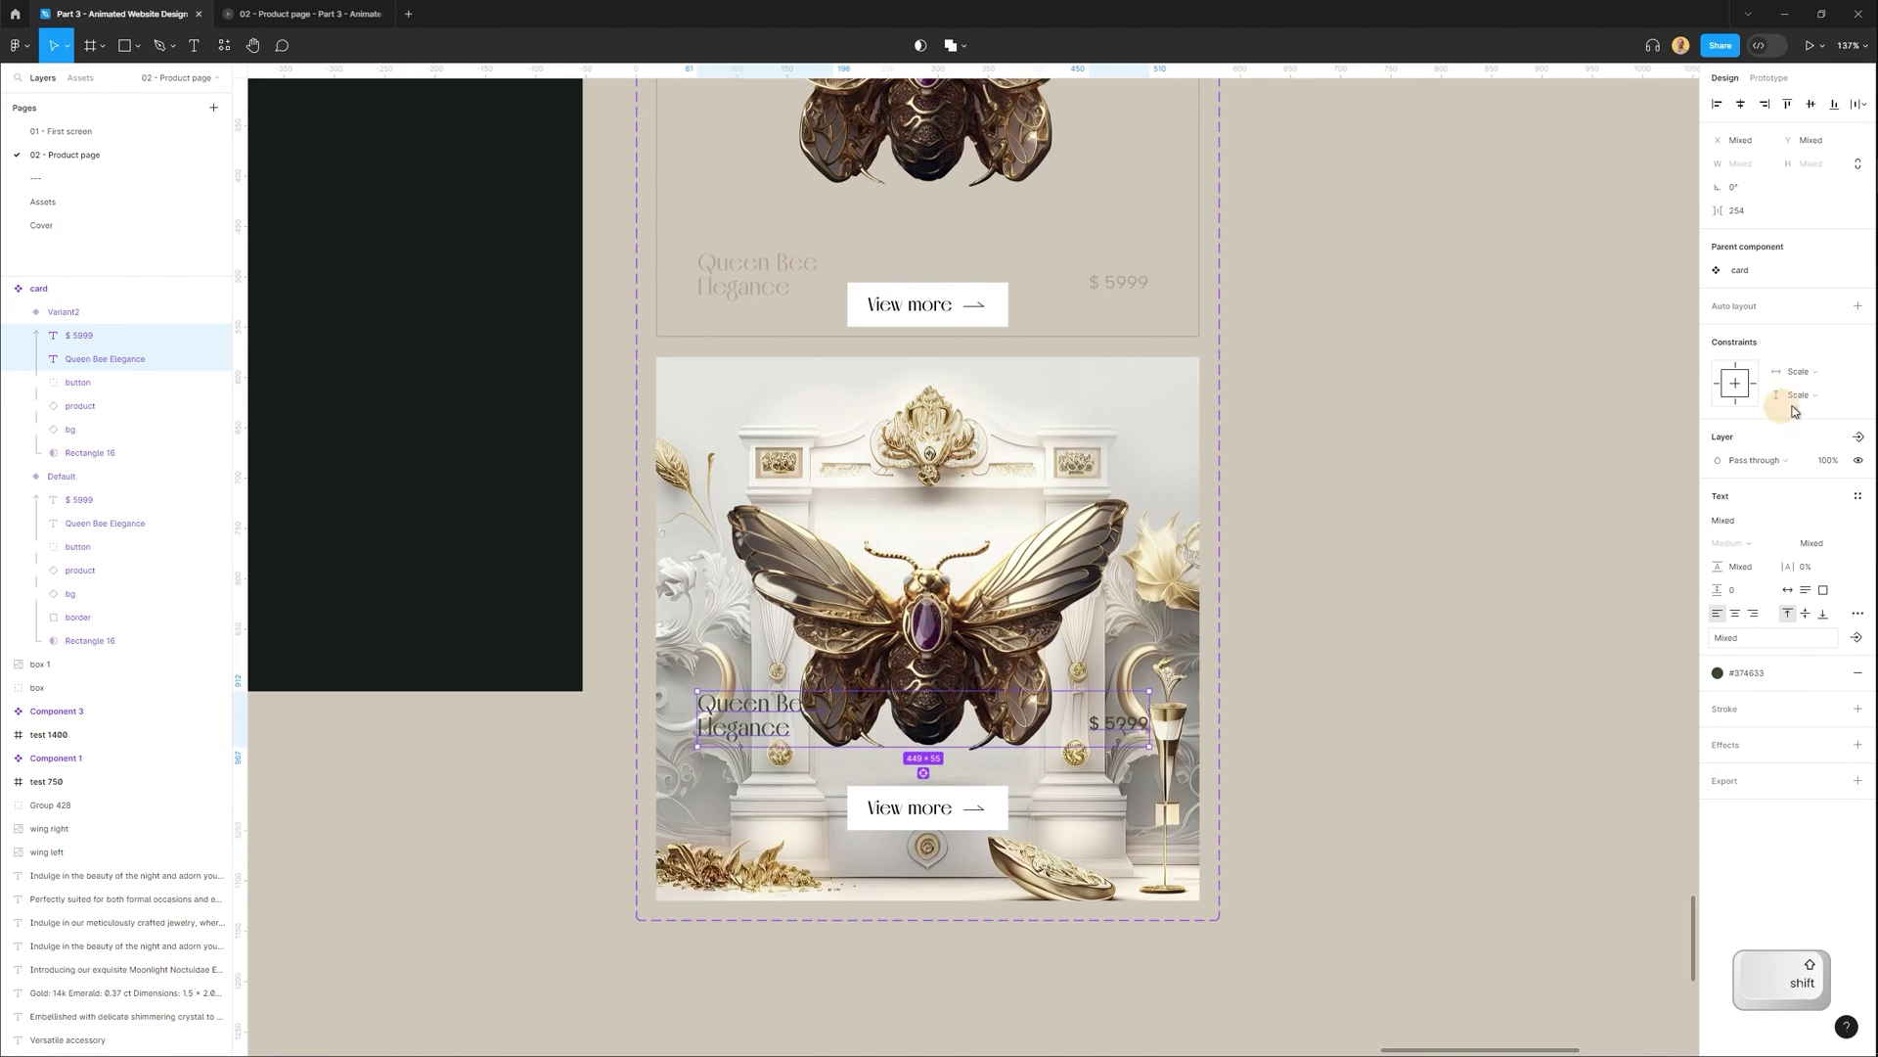
pyautogui.moveTo(1820, 460); pyautogui.dragTo(1424, 459)
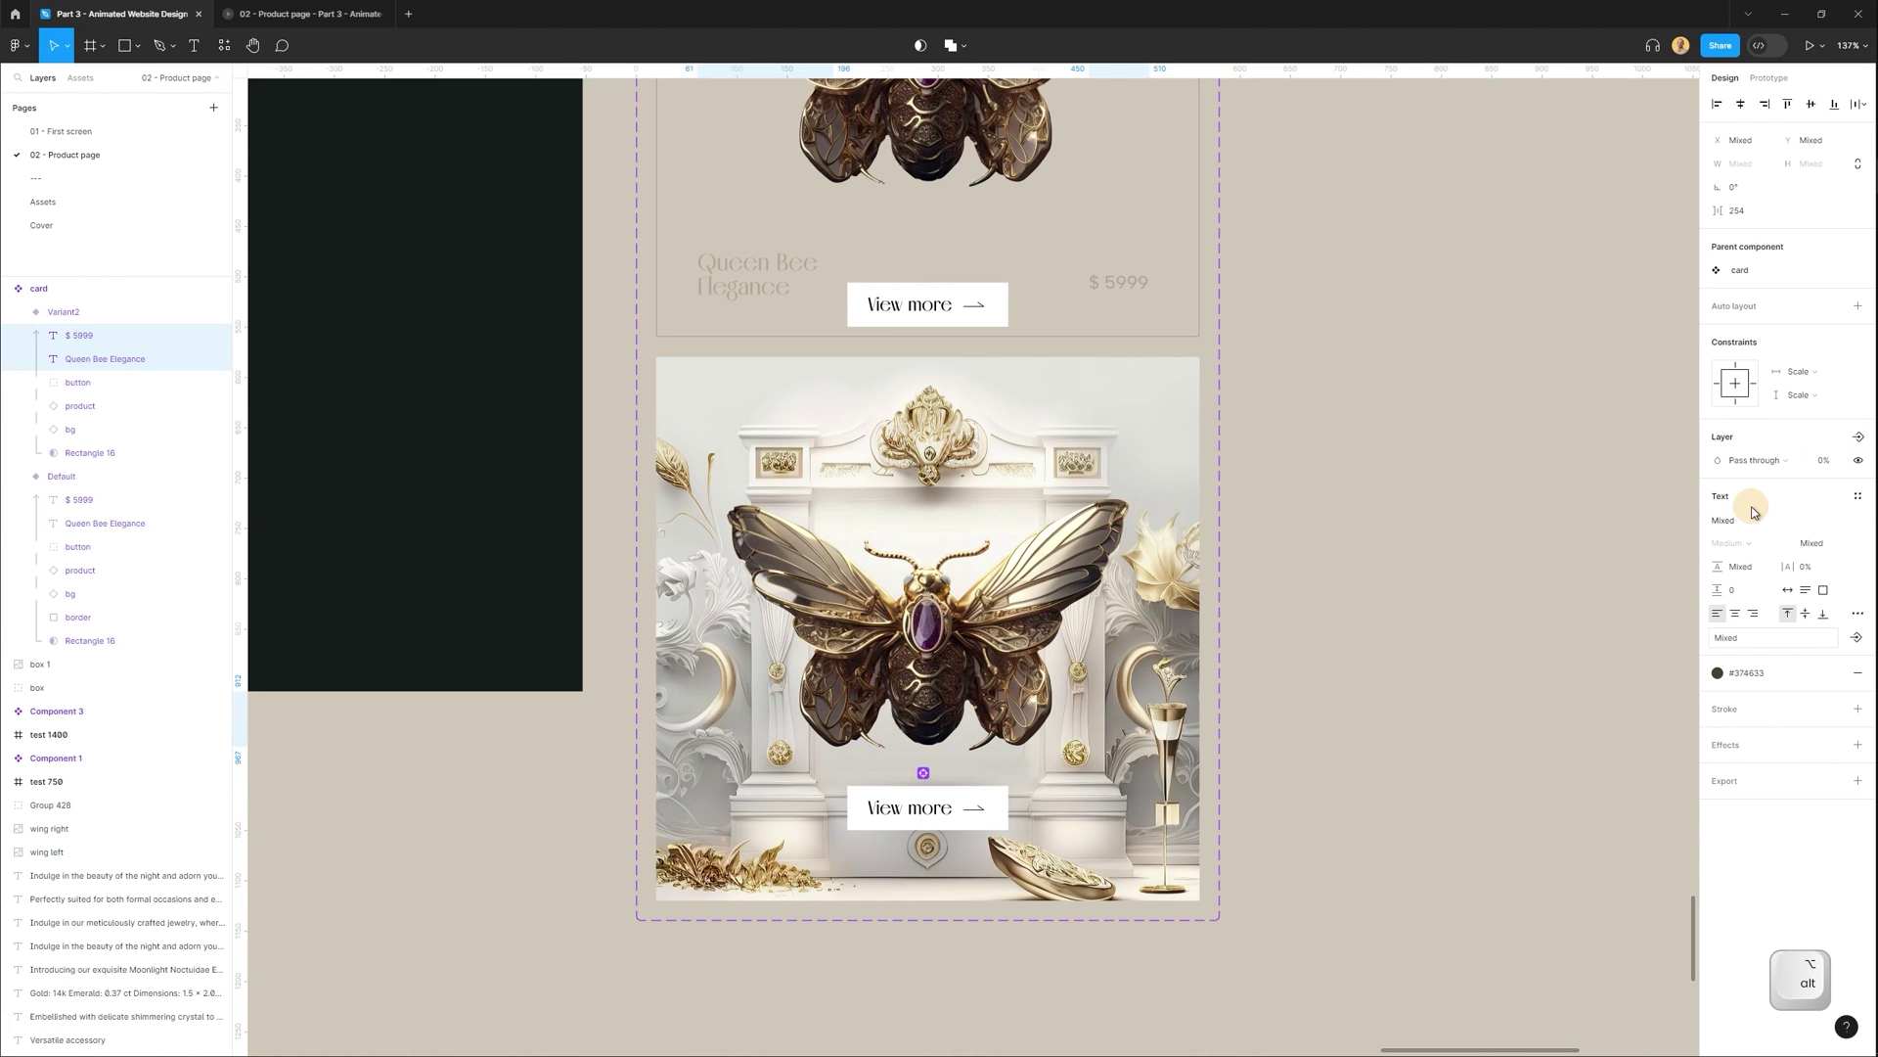
pyautogui.click(1283, 481)
# Lower the Default card's View more button 10 px to Y 496 and set its opacity to 0%.
pyautogui.scroll(3, 952, 358)
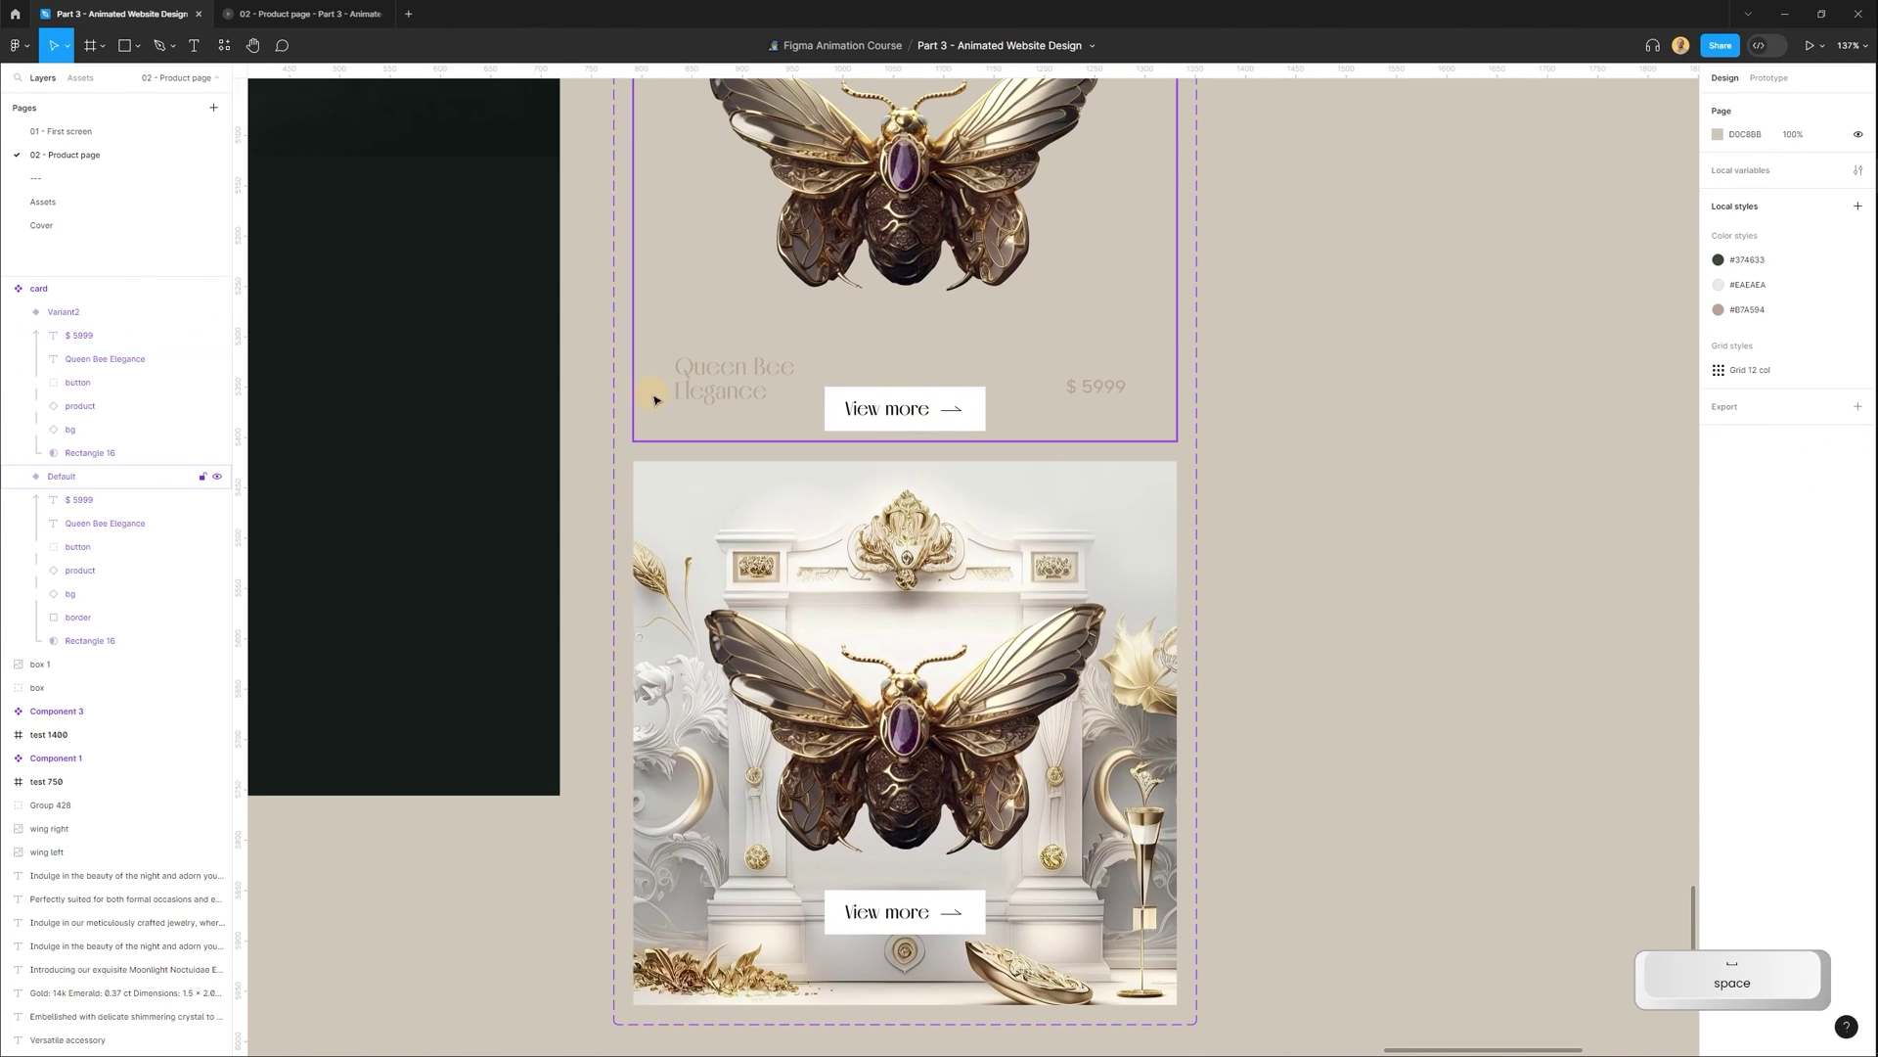
pyautogui.click(920, 399)
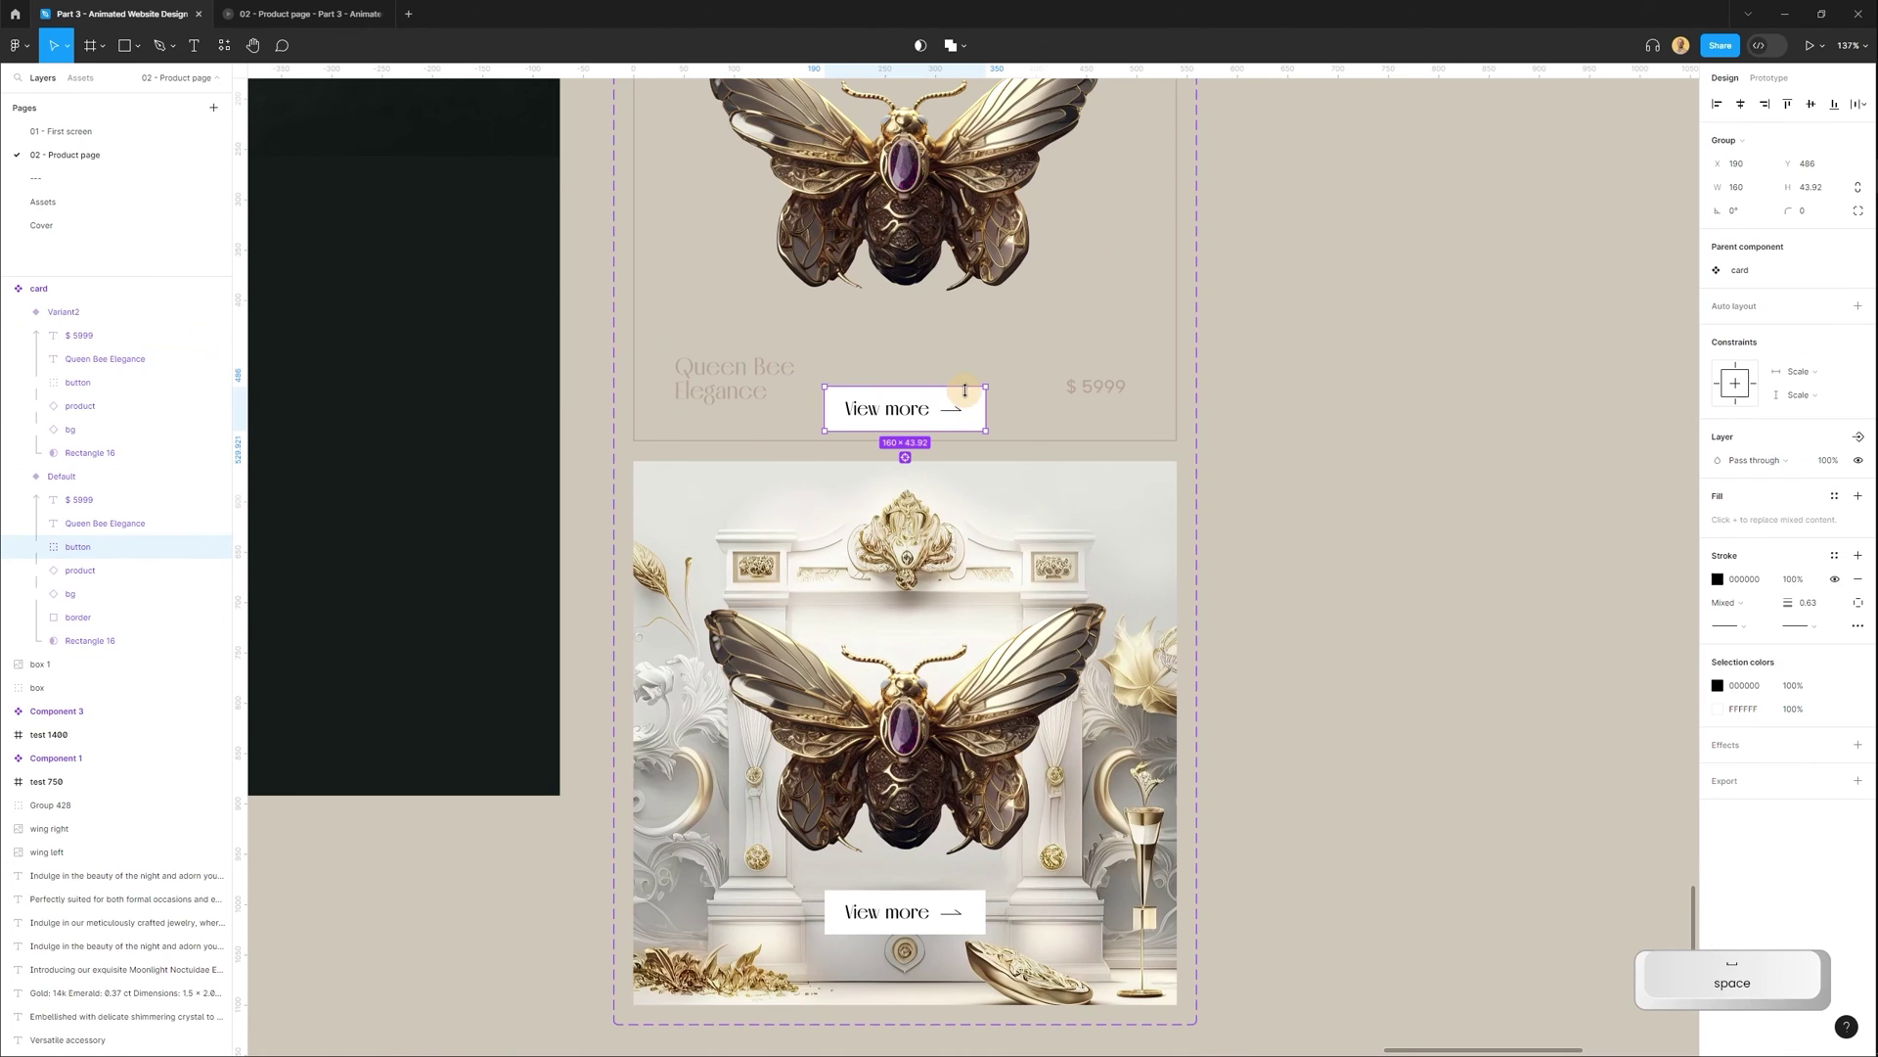
pyautogui.moveTo(972, 401); pyautogui.dragTo(974, 411)
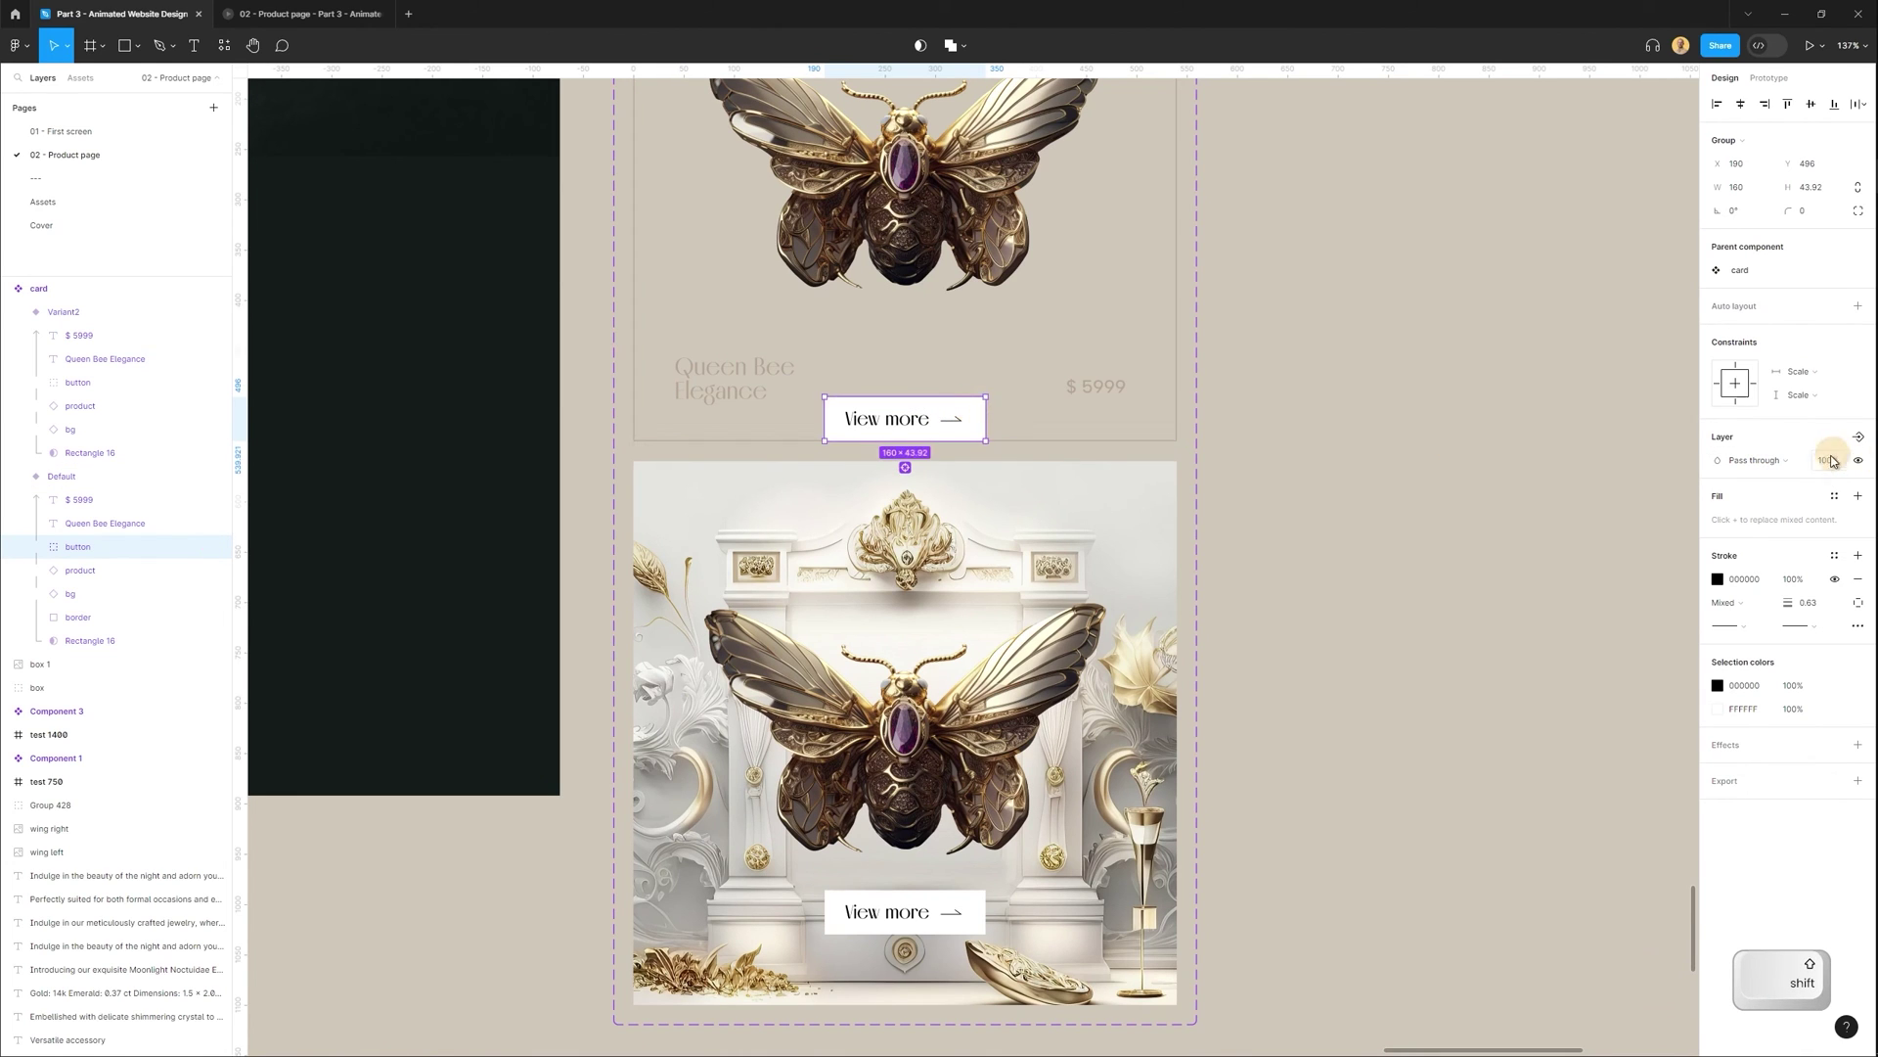
pyautogui.moveTo(1828, 460); pyautogui.dragTo(1370, 463)
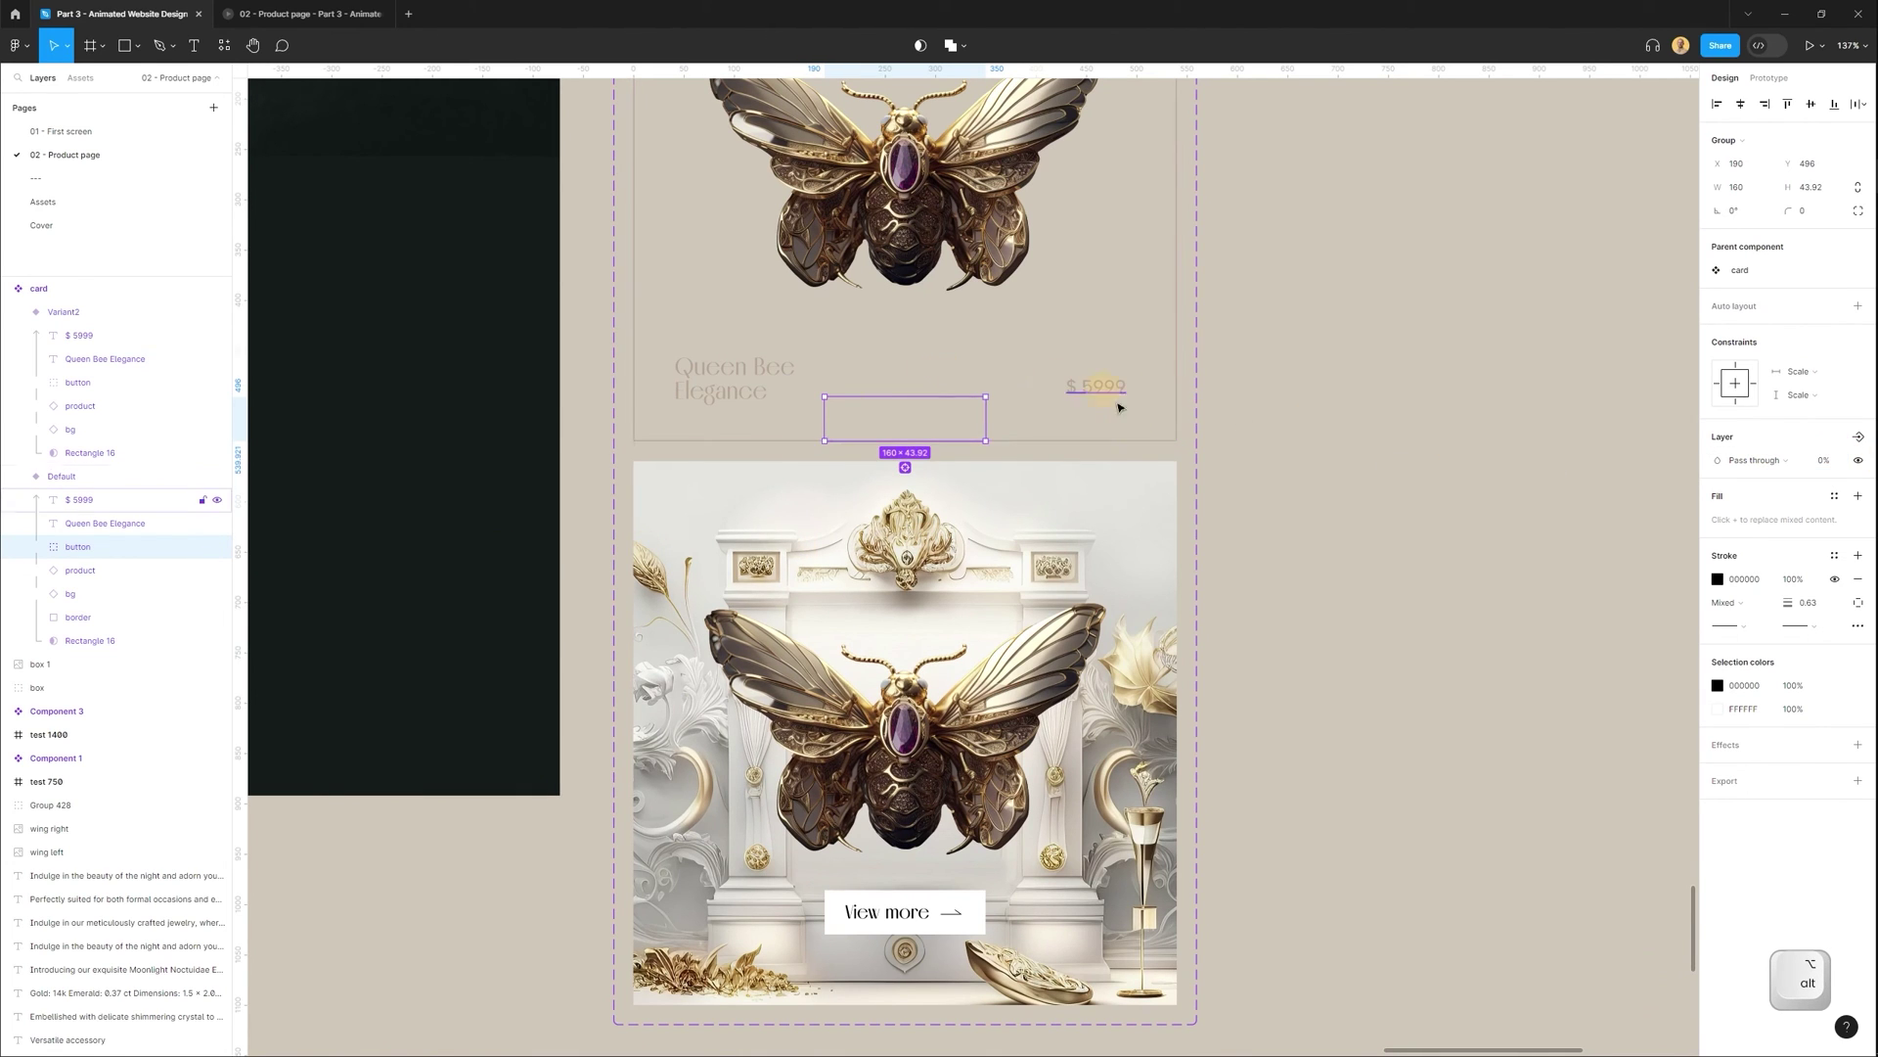
# Add a prototype connection from the Default variant to Variant2.
pyautogui.click(1332, 565)
pyautogui.scroll(-3, 1306, 564)
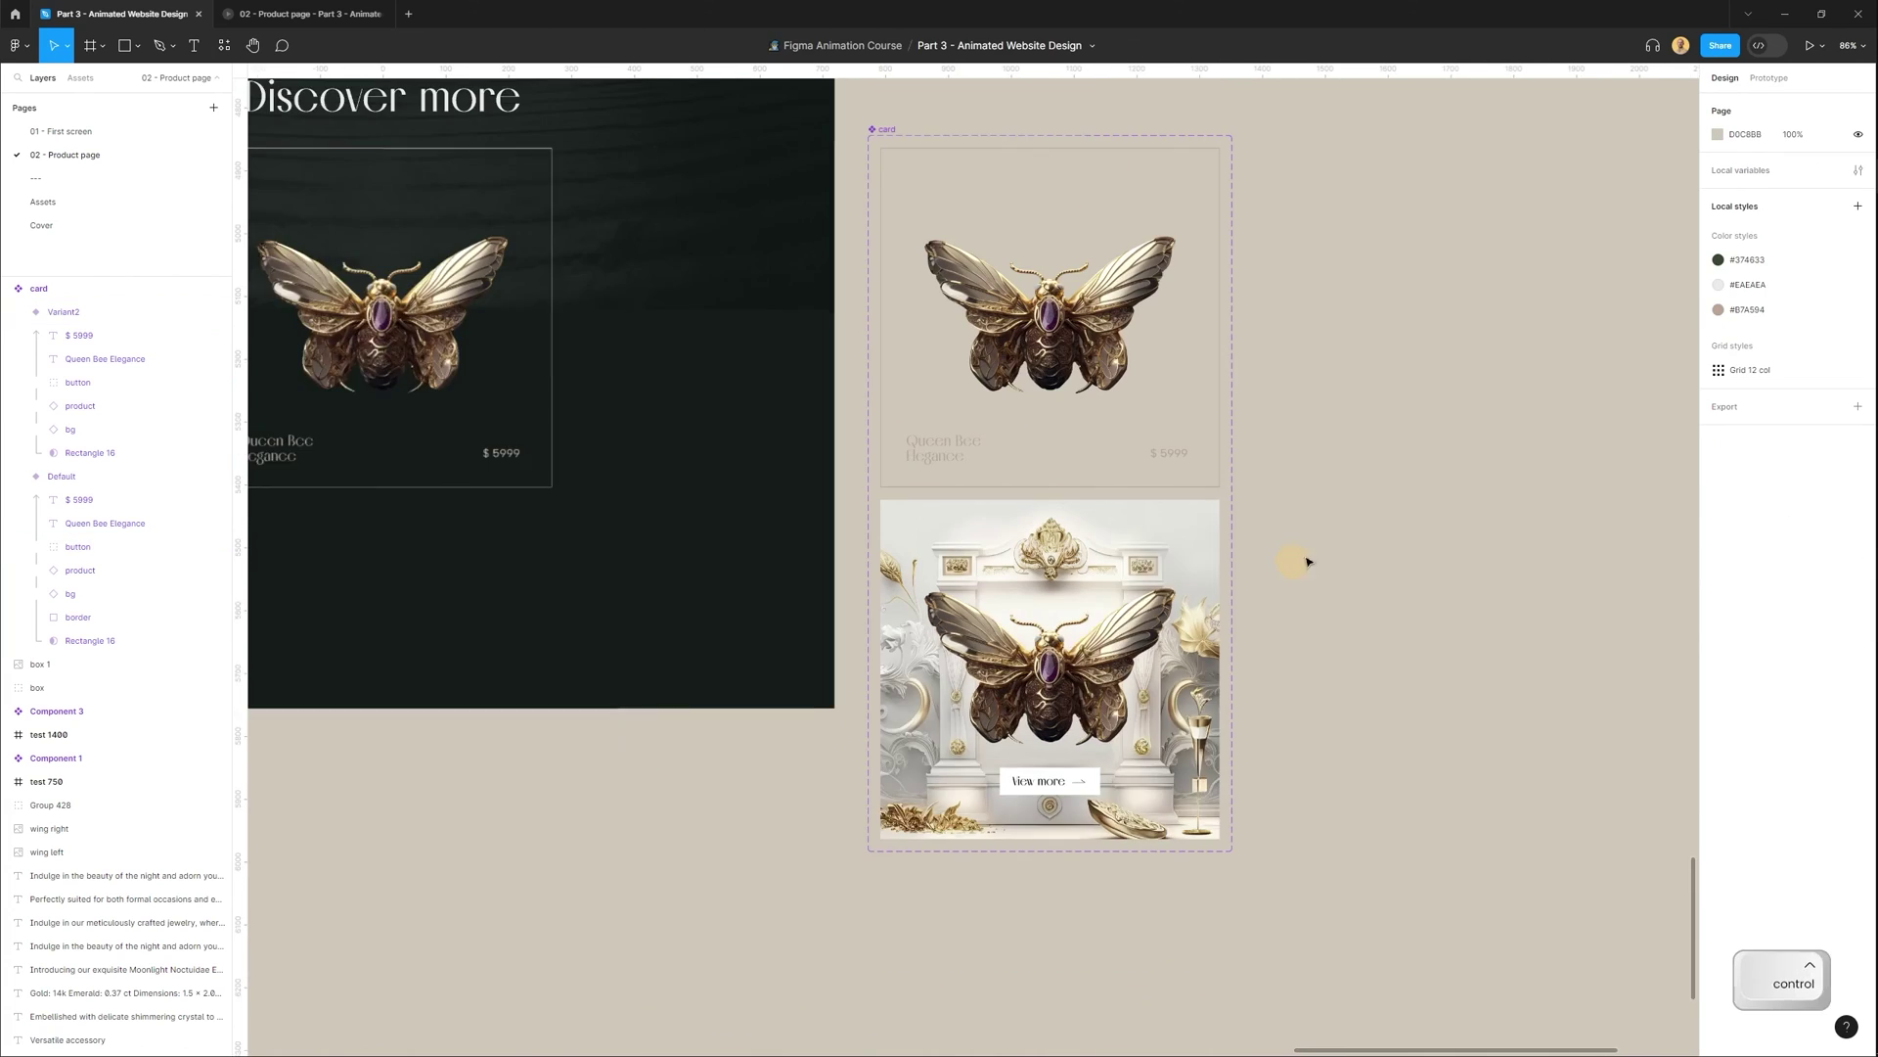
pyautogui.moveTo(1303, 562); pyautogui.dragTo(1175, 625)
pyautogui.click(979, 373)
pyautogui.keyDown('ctrl'); pyautogui.scroll(5, 978, 372); pyautogui.keyUp('ctrl')
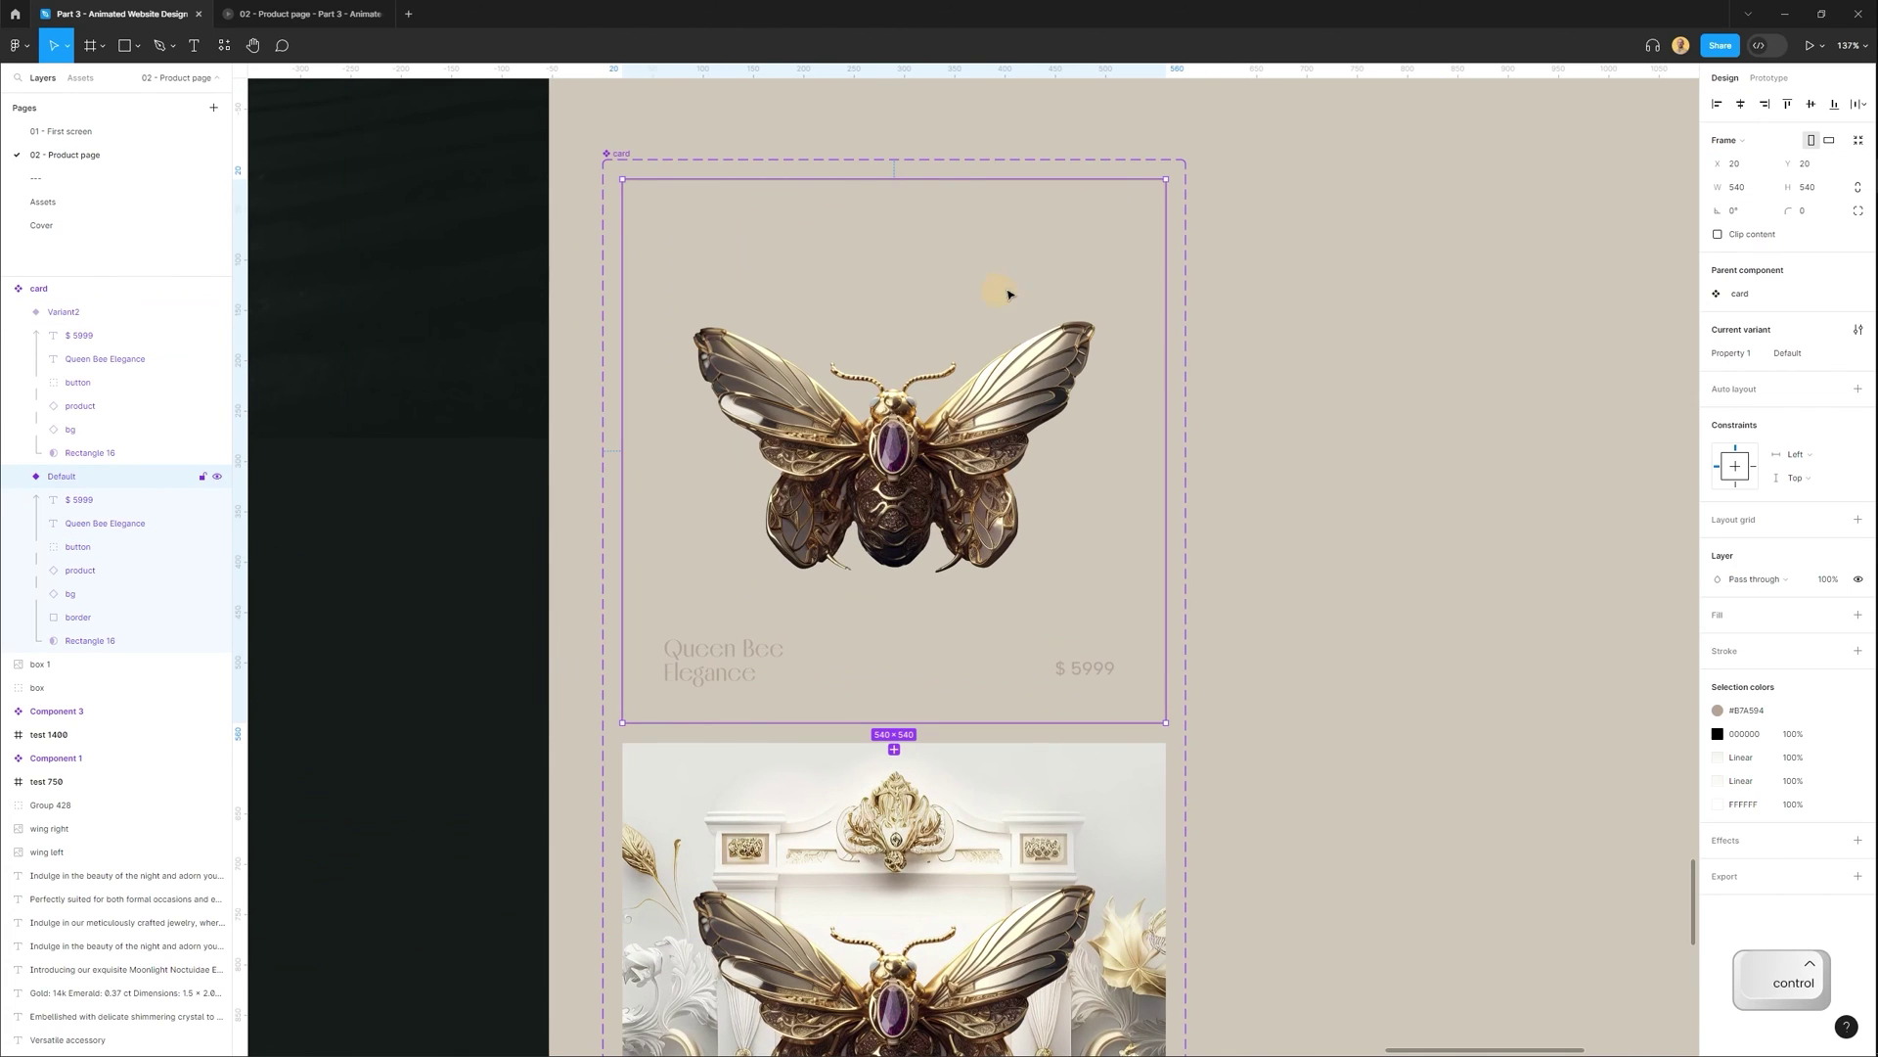
pyautogui.click(1772, 78)
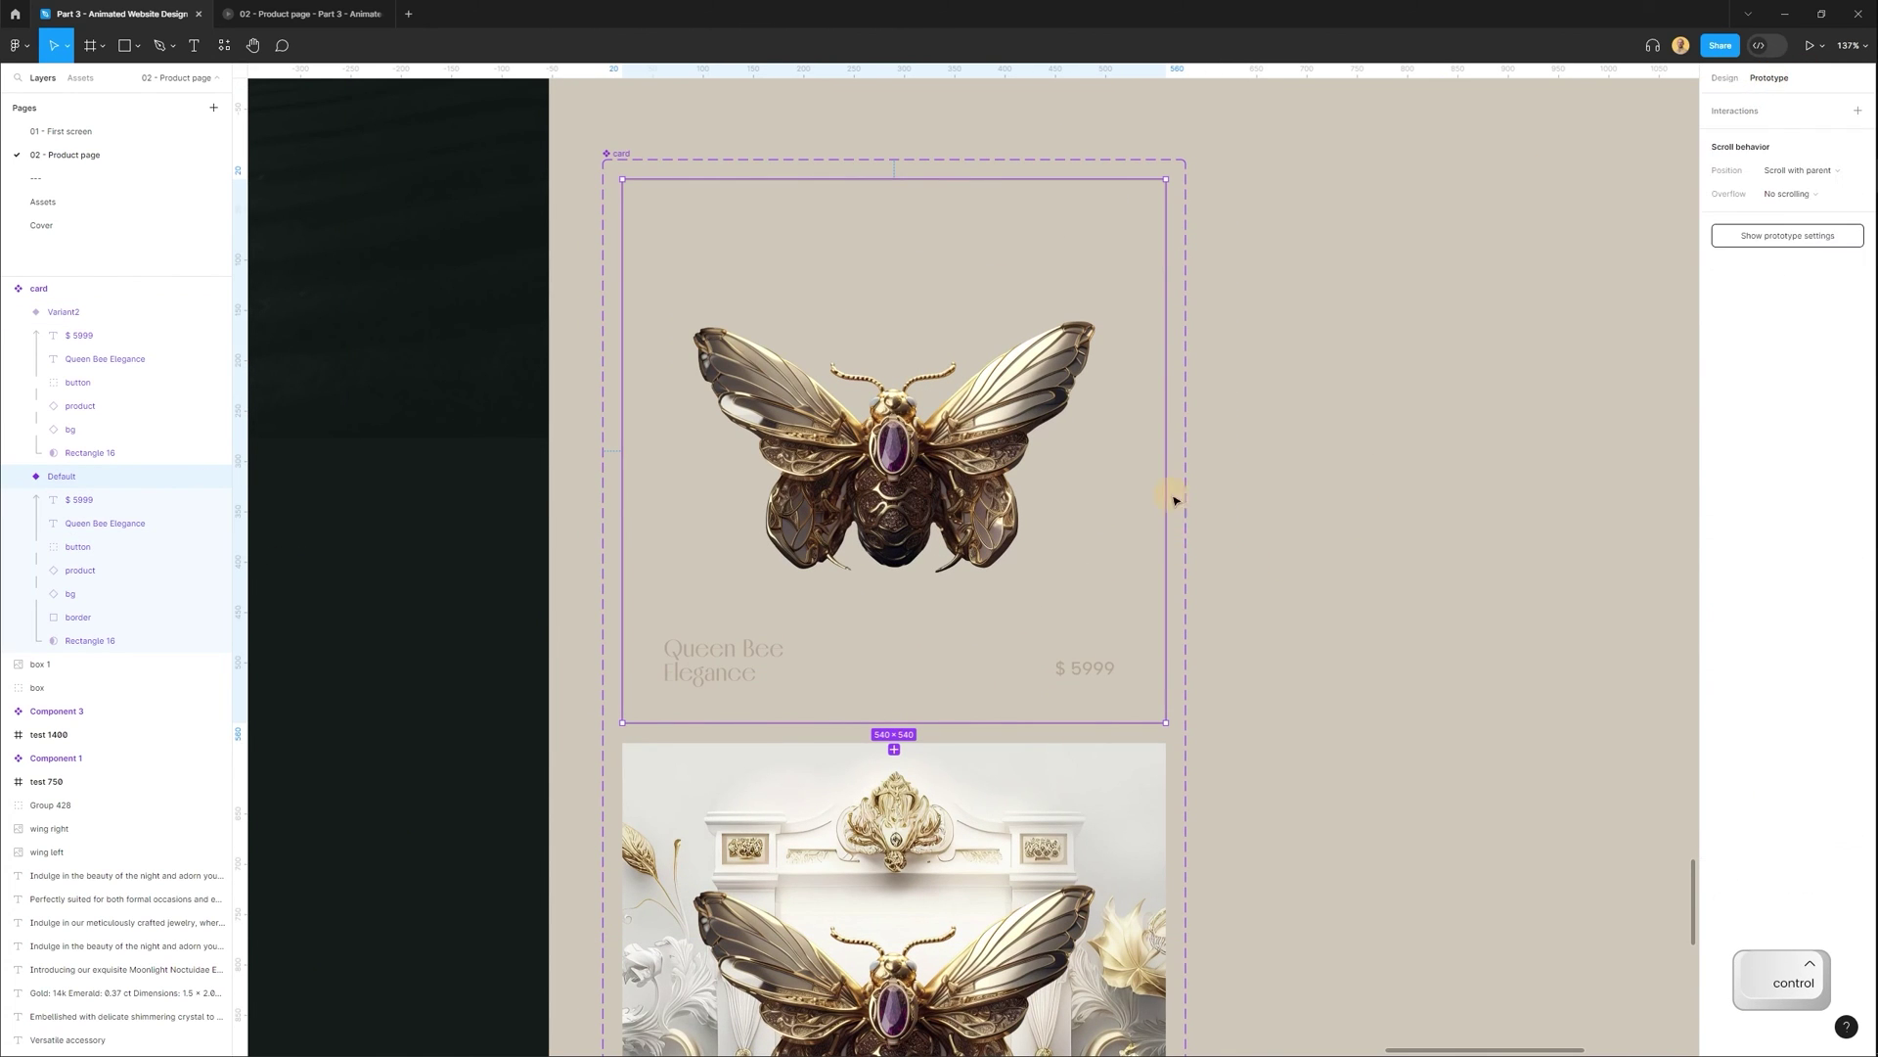
pyautogui.moveTo(1169, 452); pyautogui.dragTo(995, 867)
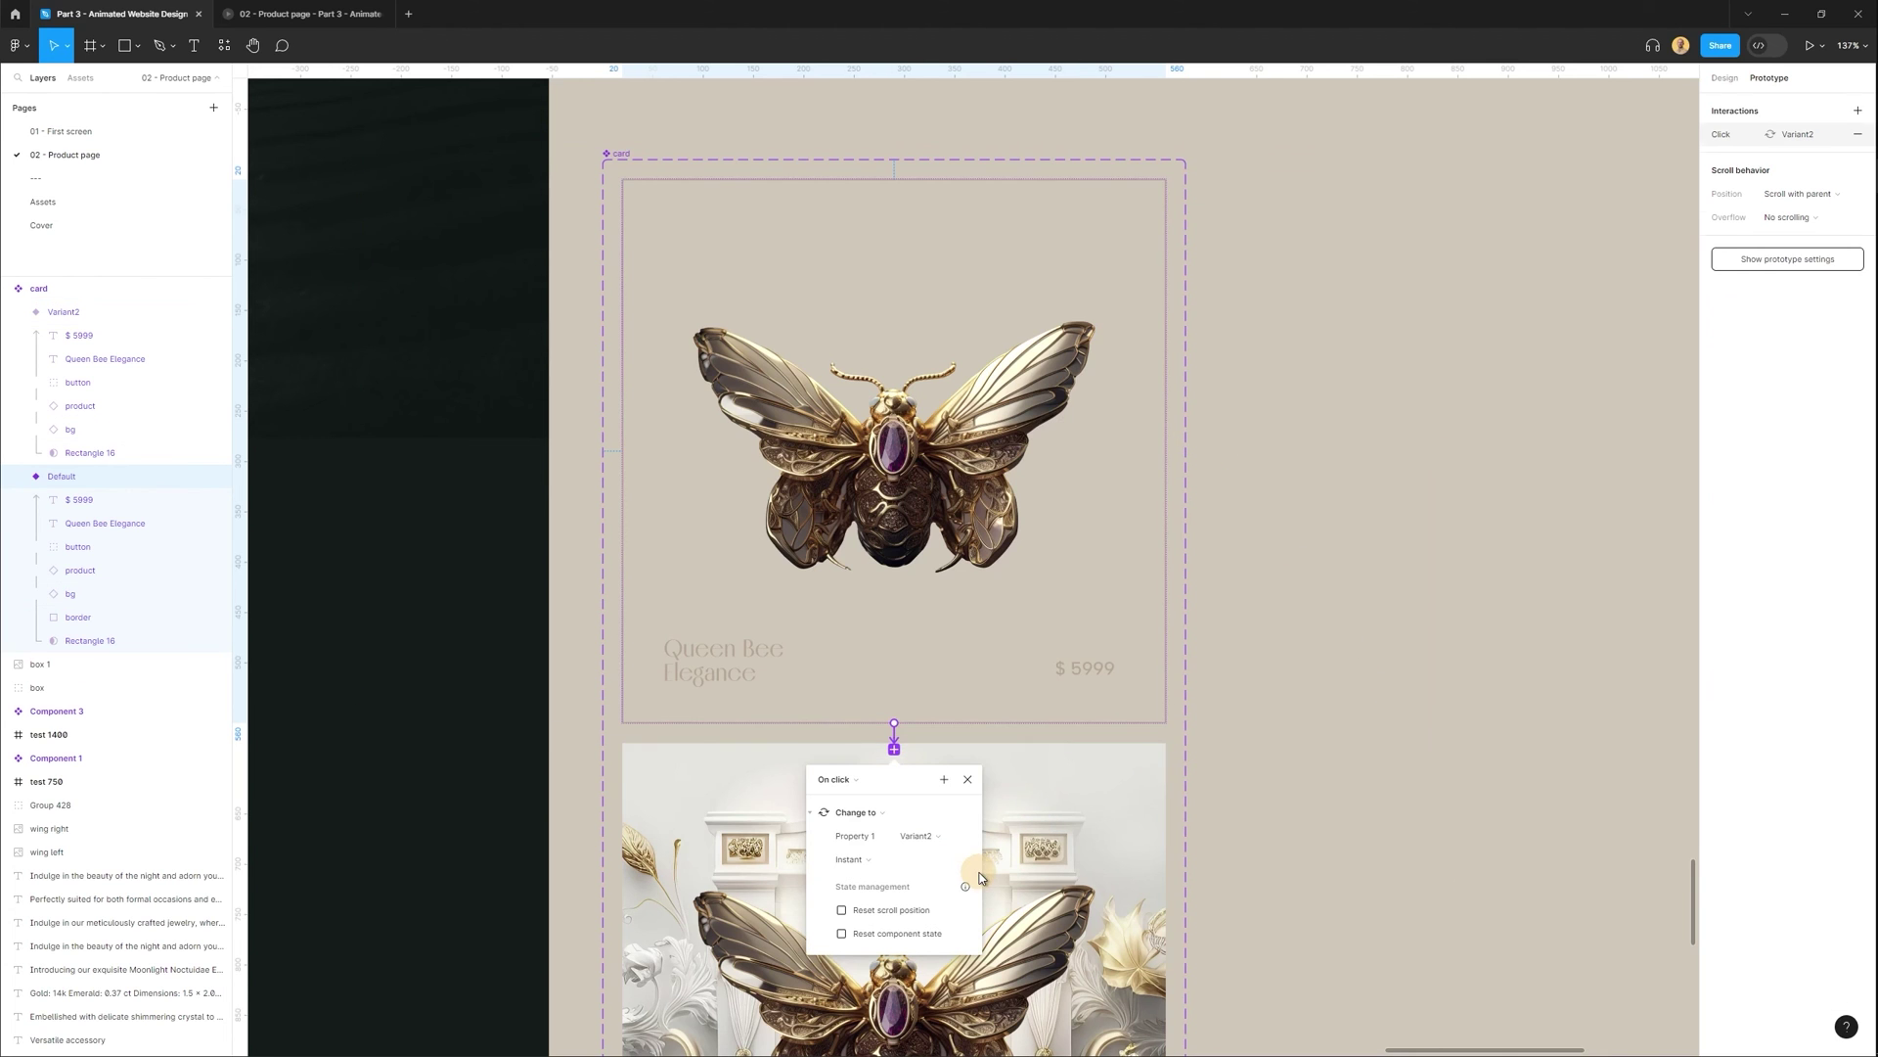
# Set the interaction to While hovering with Smart animate, Ease out, 400ms.
pyautogui.scroll(-3, 995, 866)
pyautogui.keyDown('ctrl'); pyautogui.scroll(2, 854, 591); pyautogui.keyUp('ctrl')
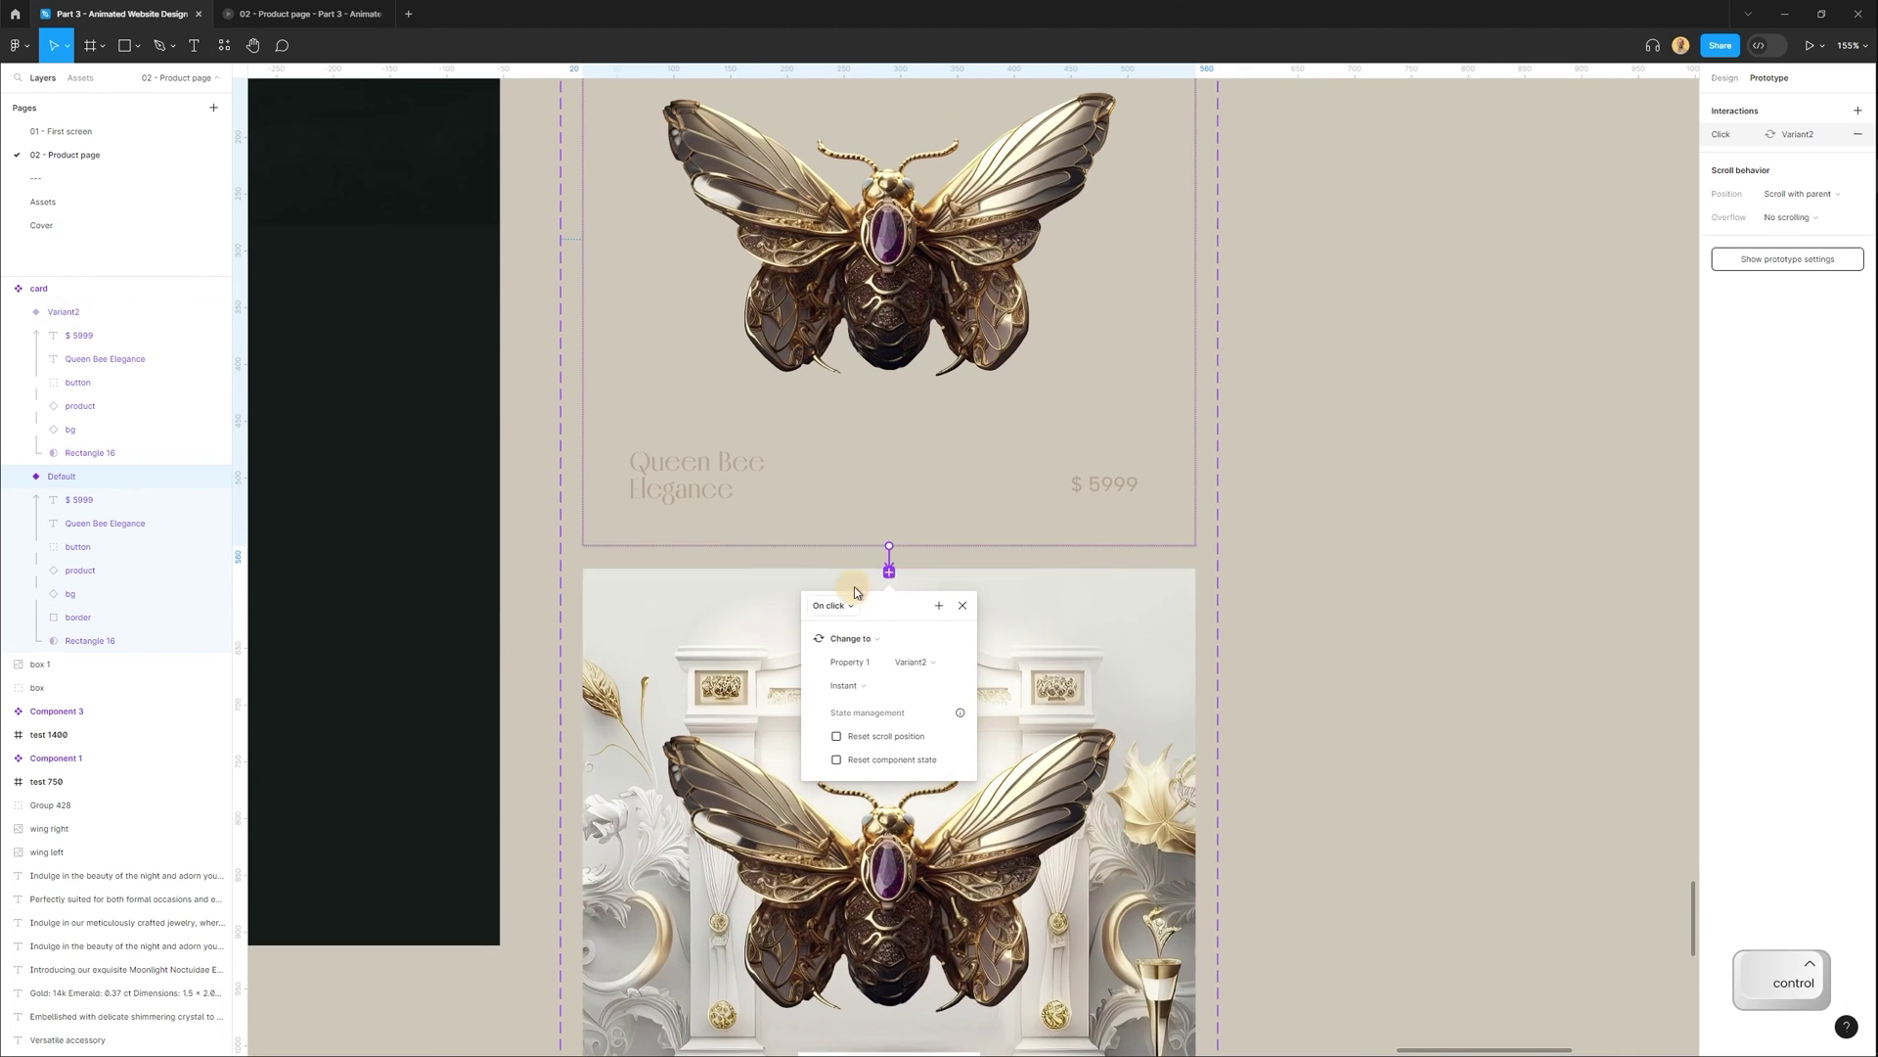
pyautogui.click(847, 606)
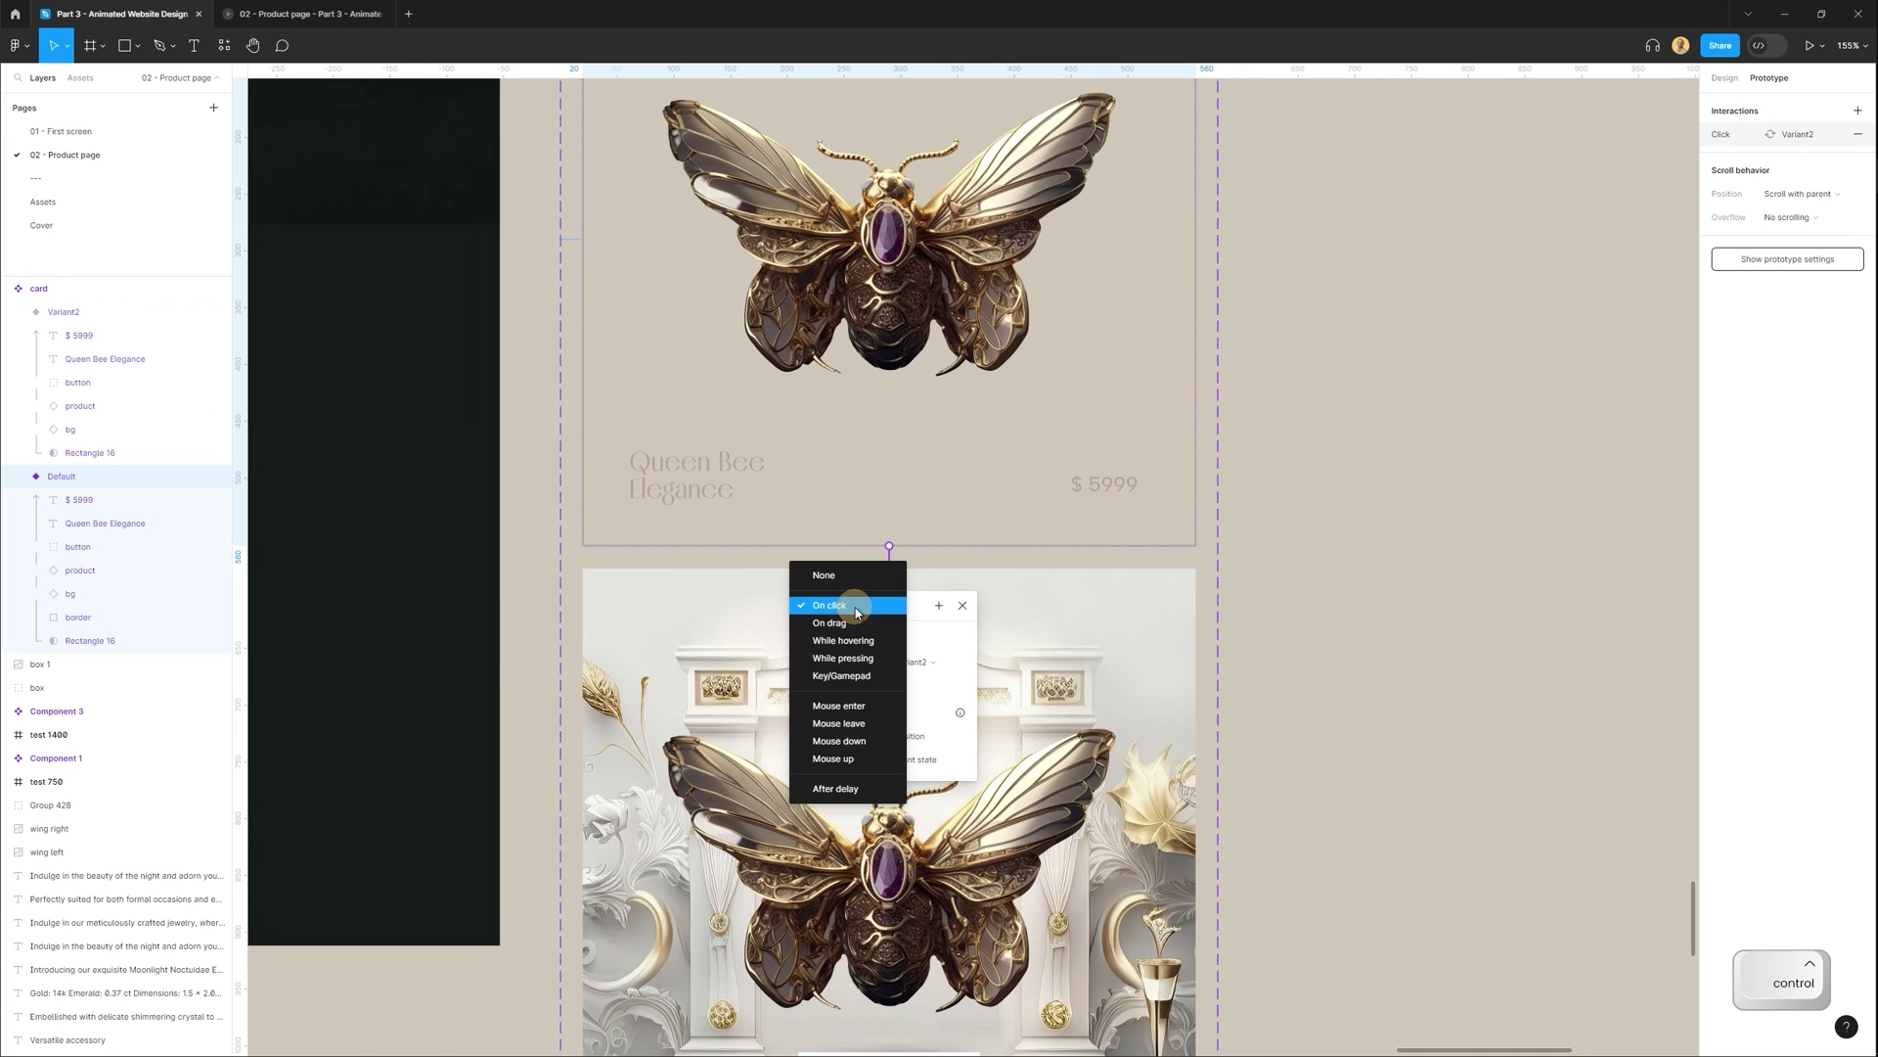
pyautogui.click(873, 648)
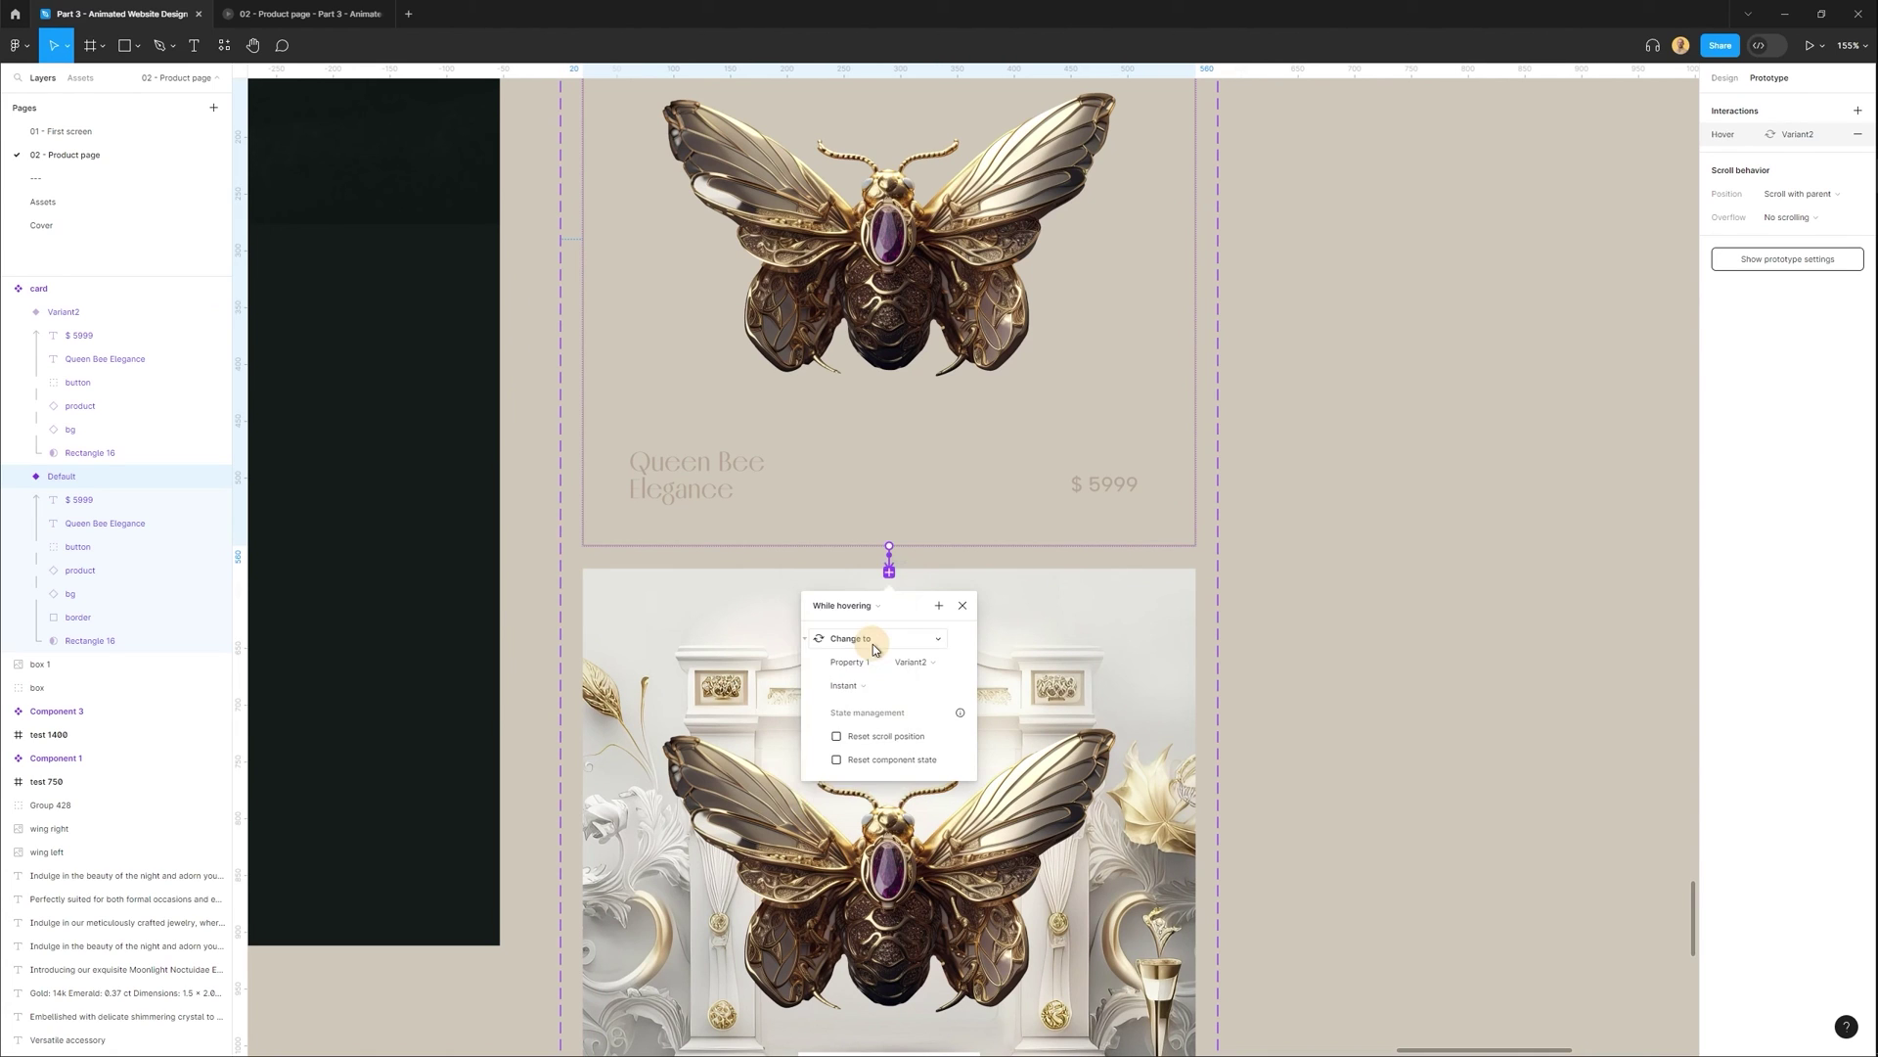
pyautogui.click(863, 685)
pyautogui.click(888, 724)
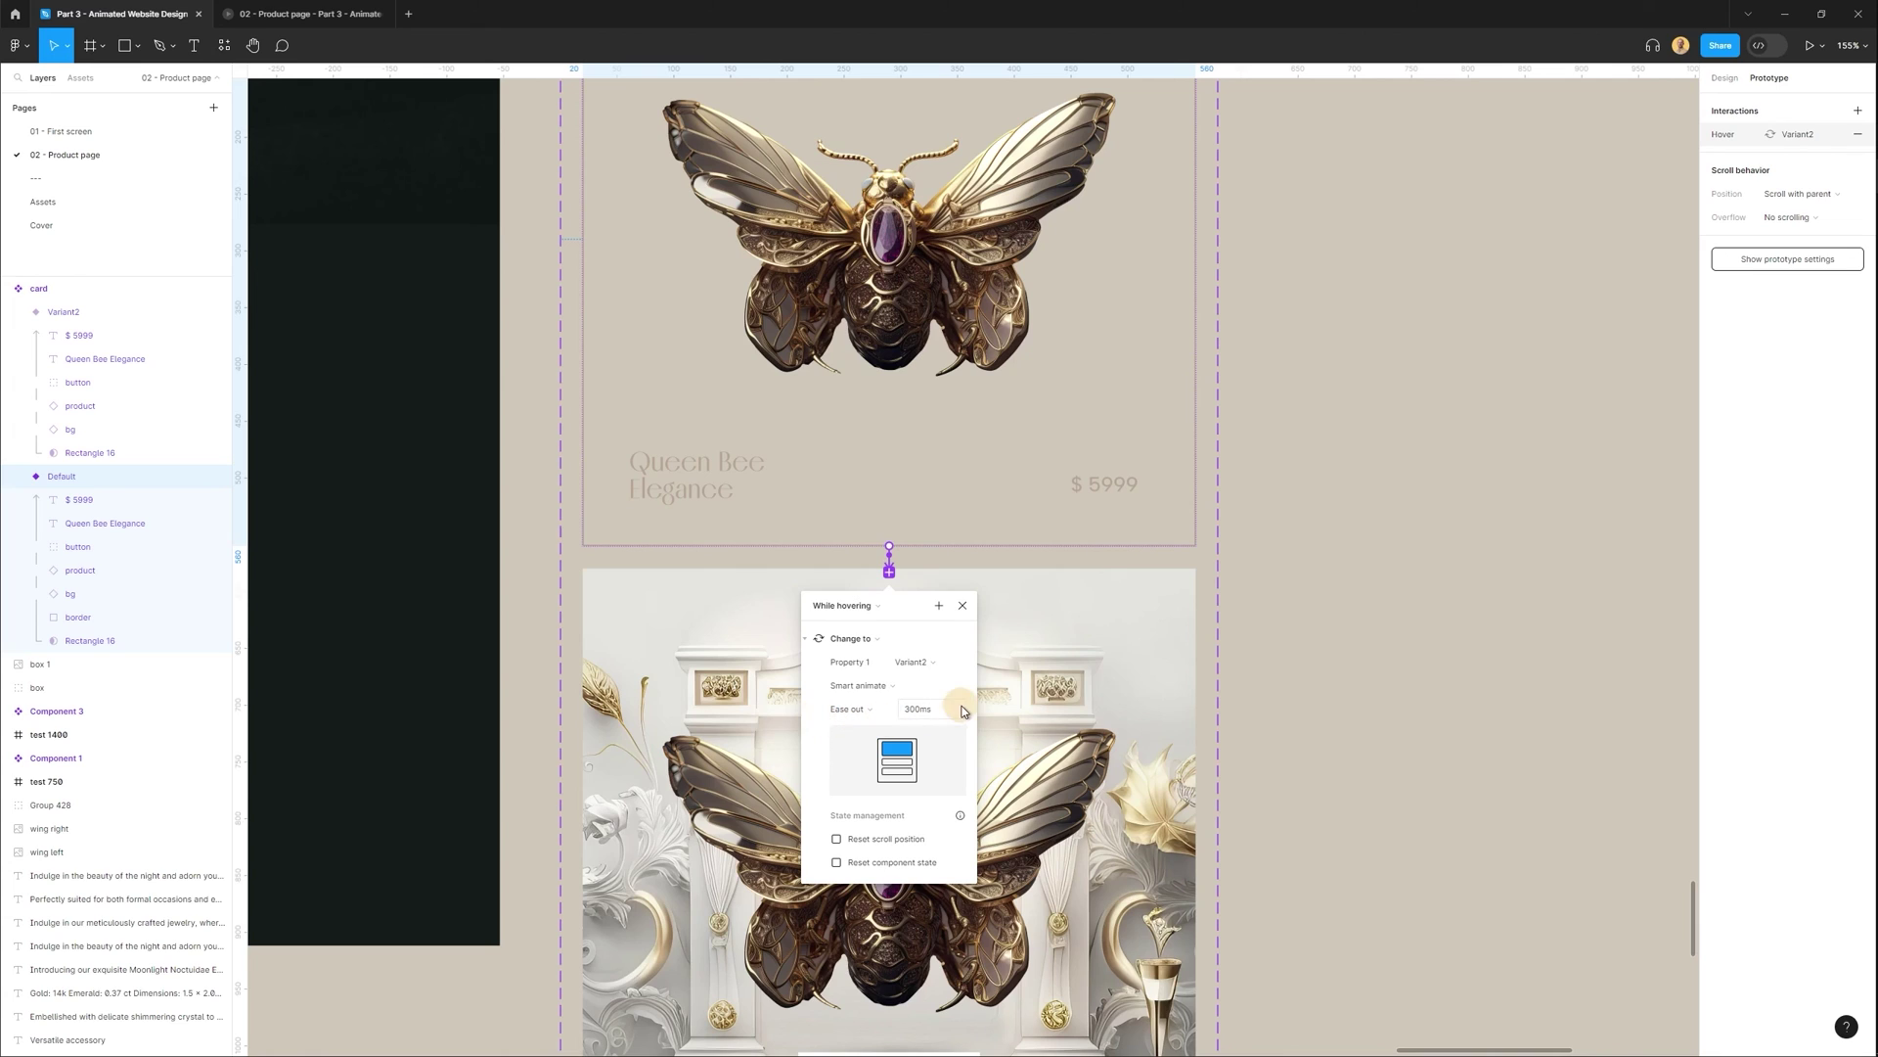
pyautogui.click(944, 714)
pyautogui.write('400')
pyautogui.press('Return')
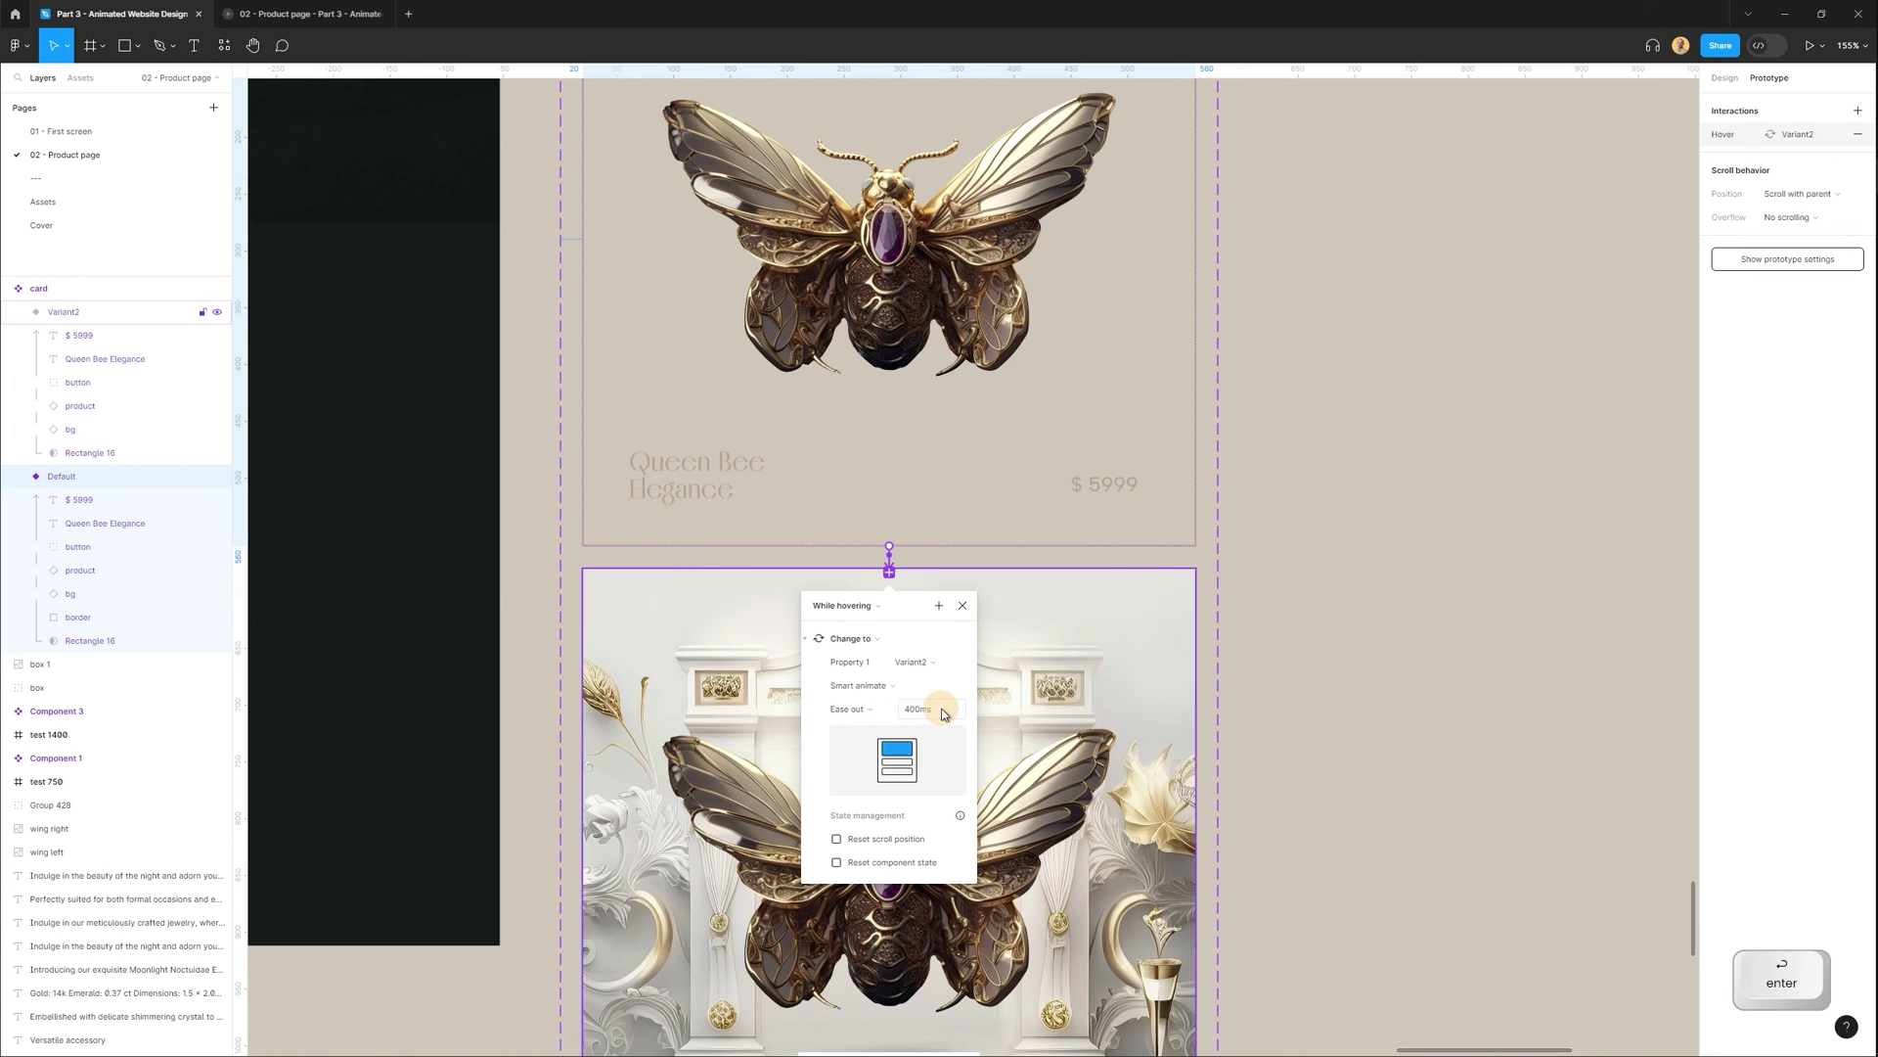
pyautogui.click(1319, 626)
pyautogui.scroll(-5, 1316, 587)
pyautogui.press('space')
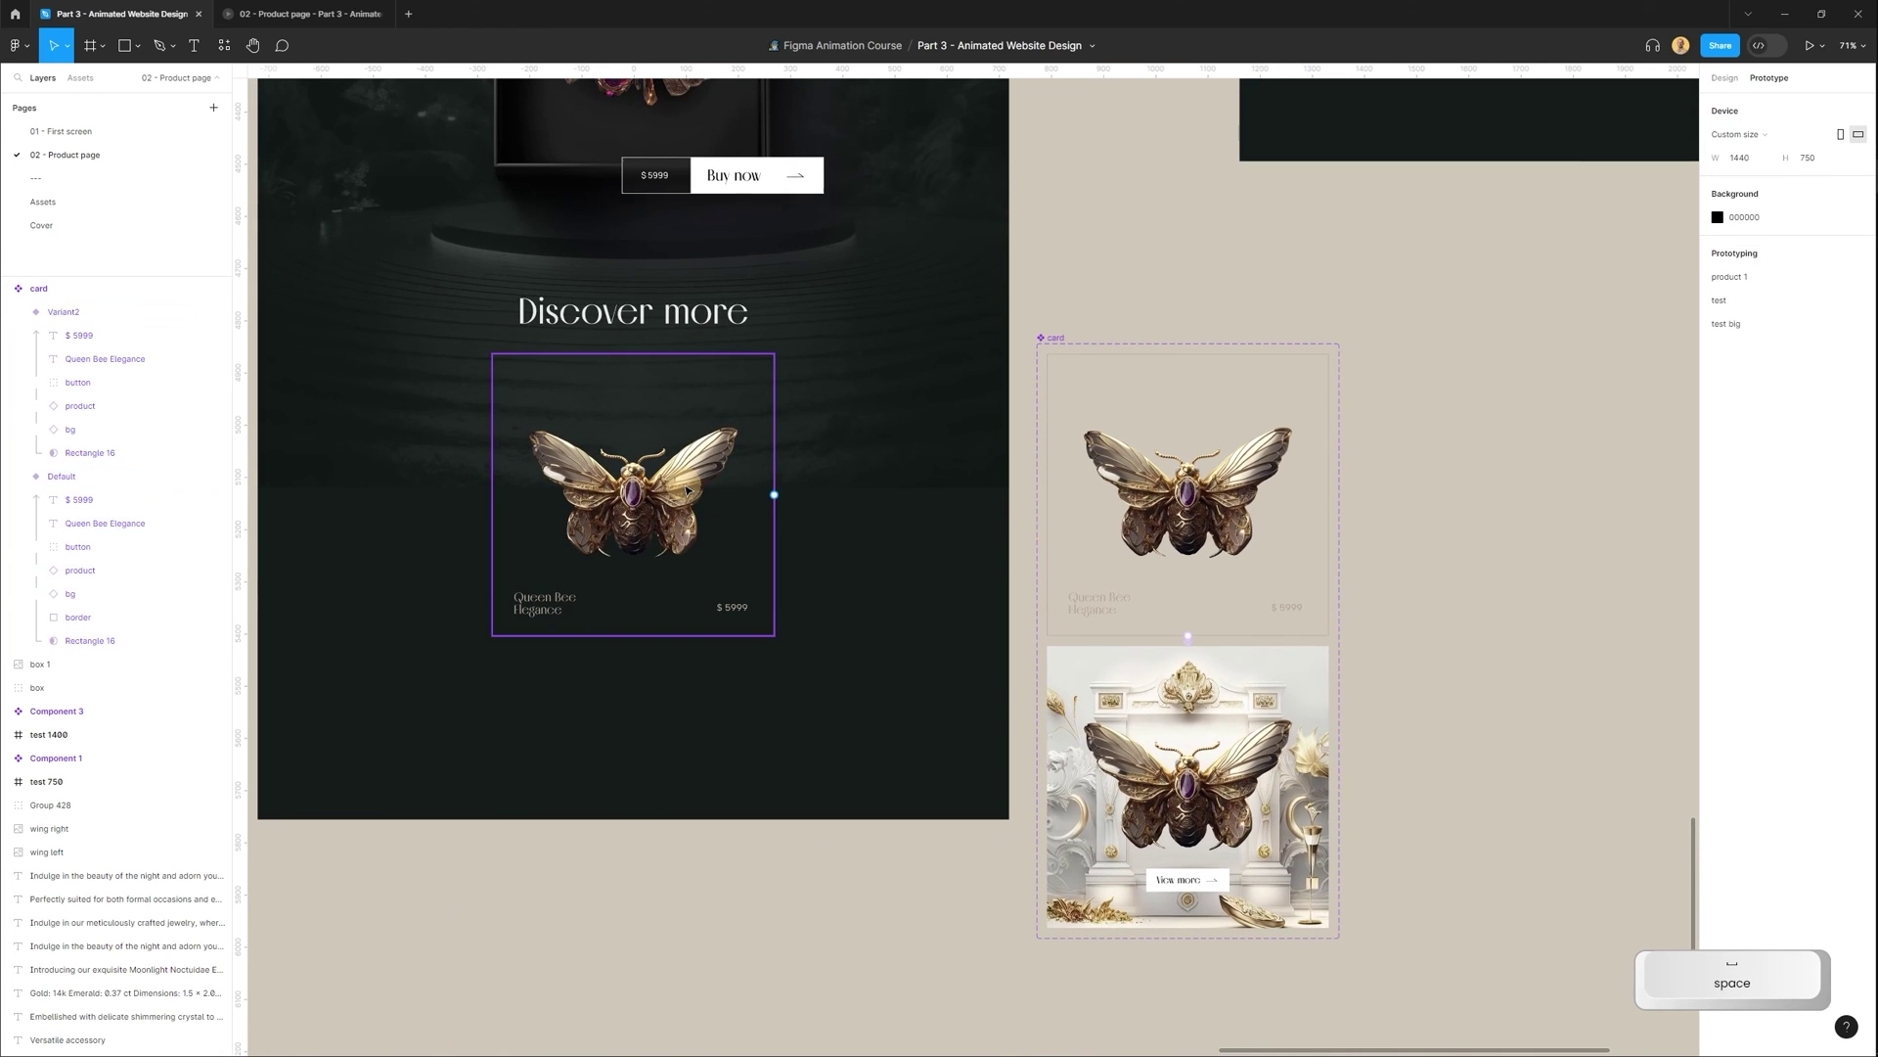
# Move the test 1400 frame beside the card and copy the card into it, centred.
pyautogui.click(686, 489)
pyautogui.scroll(-2, 861, 636)
pyautogui.moveTo(1012, 521); pyautogui.dragTo(709, 722)
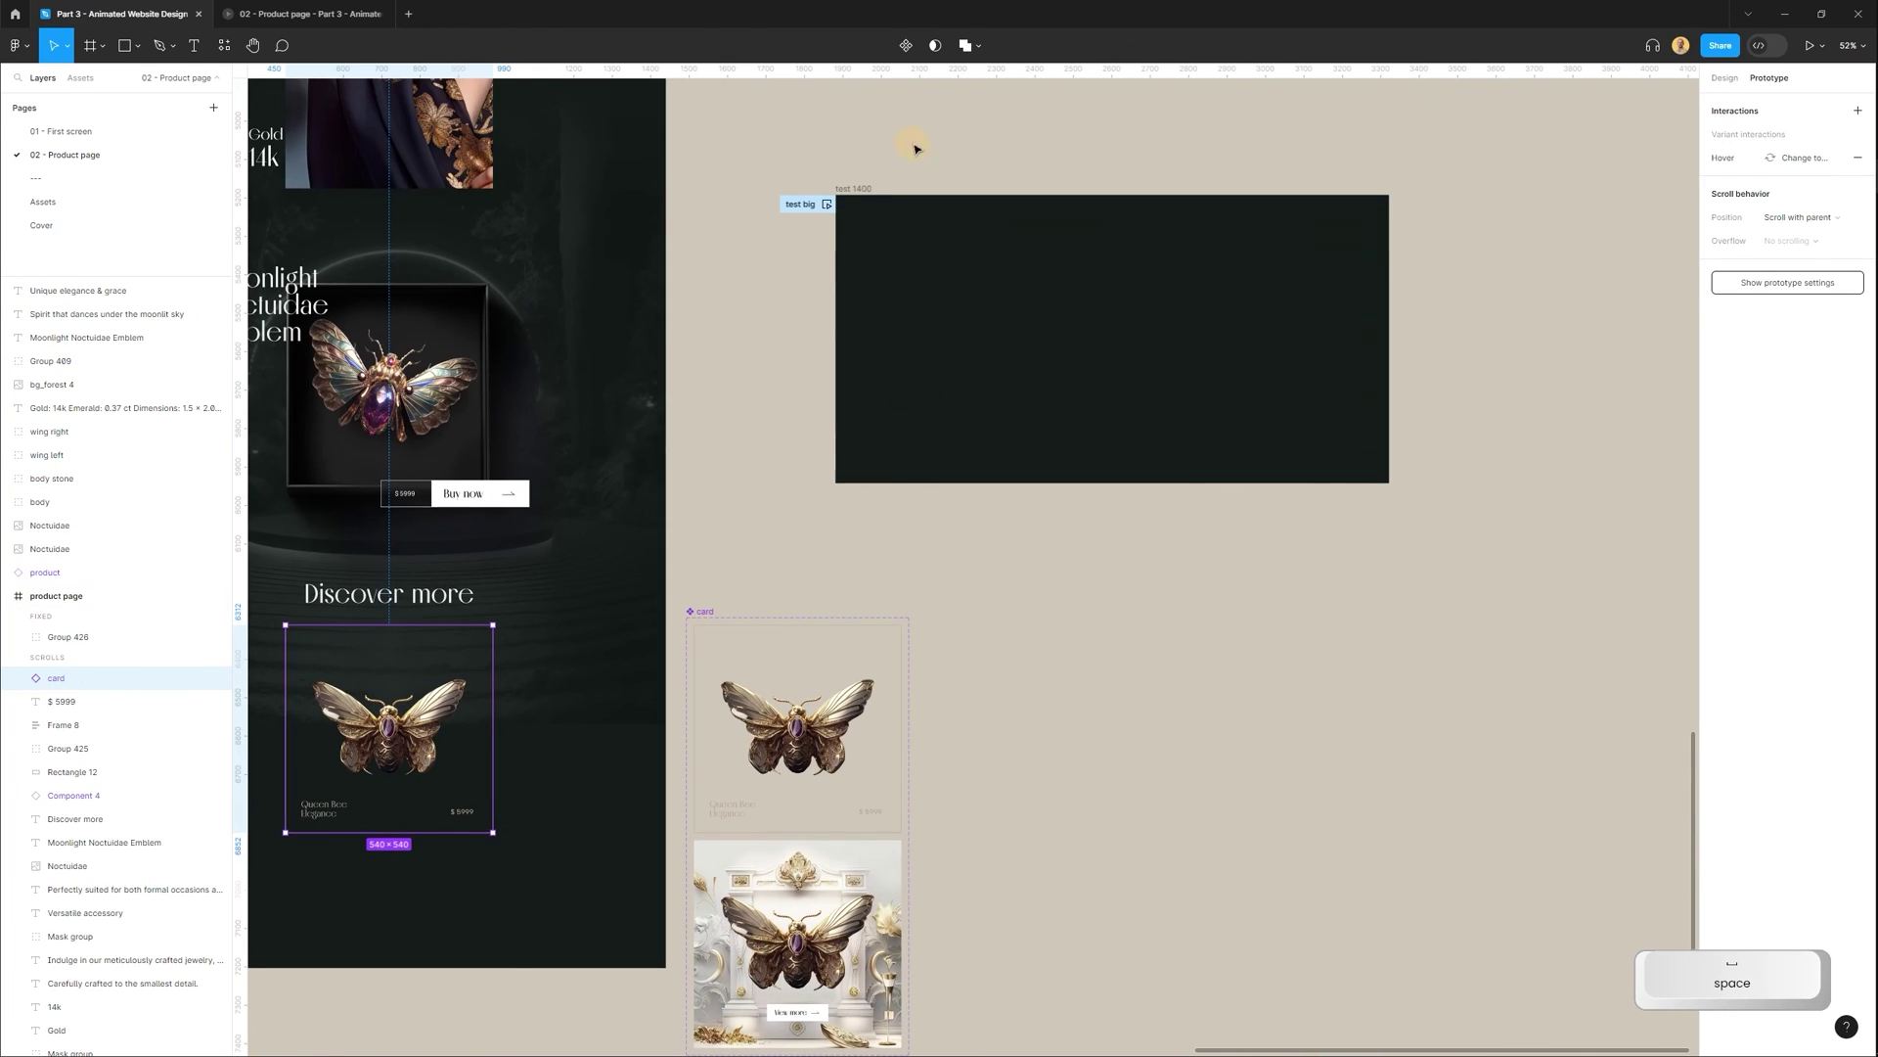
pyautogui.moveTo(857, 192); pyautogui.dragTo(972, 616)
pyautogui.scroll(-3, 973, 617)
pyautogui.hscroll(2, 972, 616)
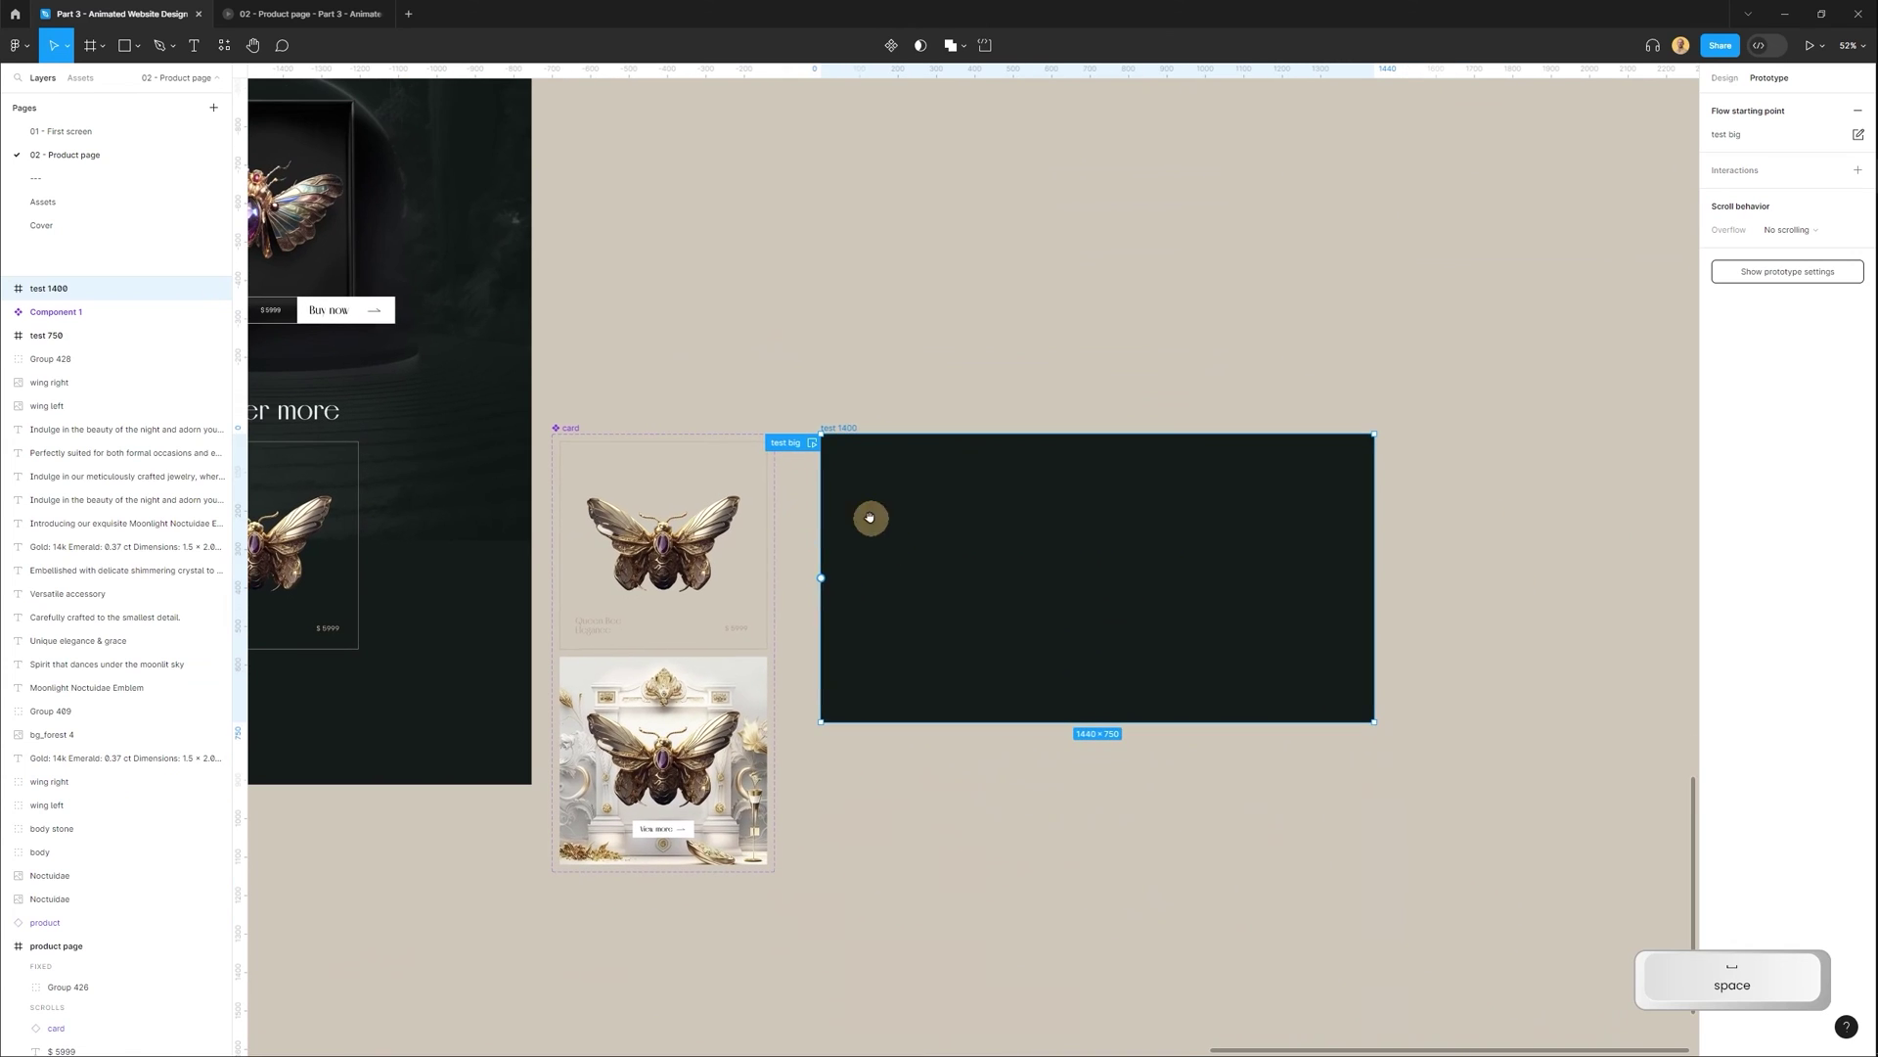
pyautogui.moveTo(679, 571); pyautogui.dragTo(1133, 551)
pyautogui.scroll(2, 1073, 652)
# Close the old prototype preview and select the test 1400 frame.
pyautogui.click(763, 350)
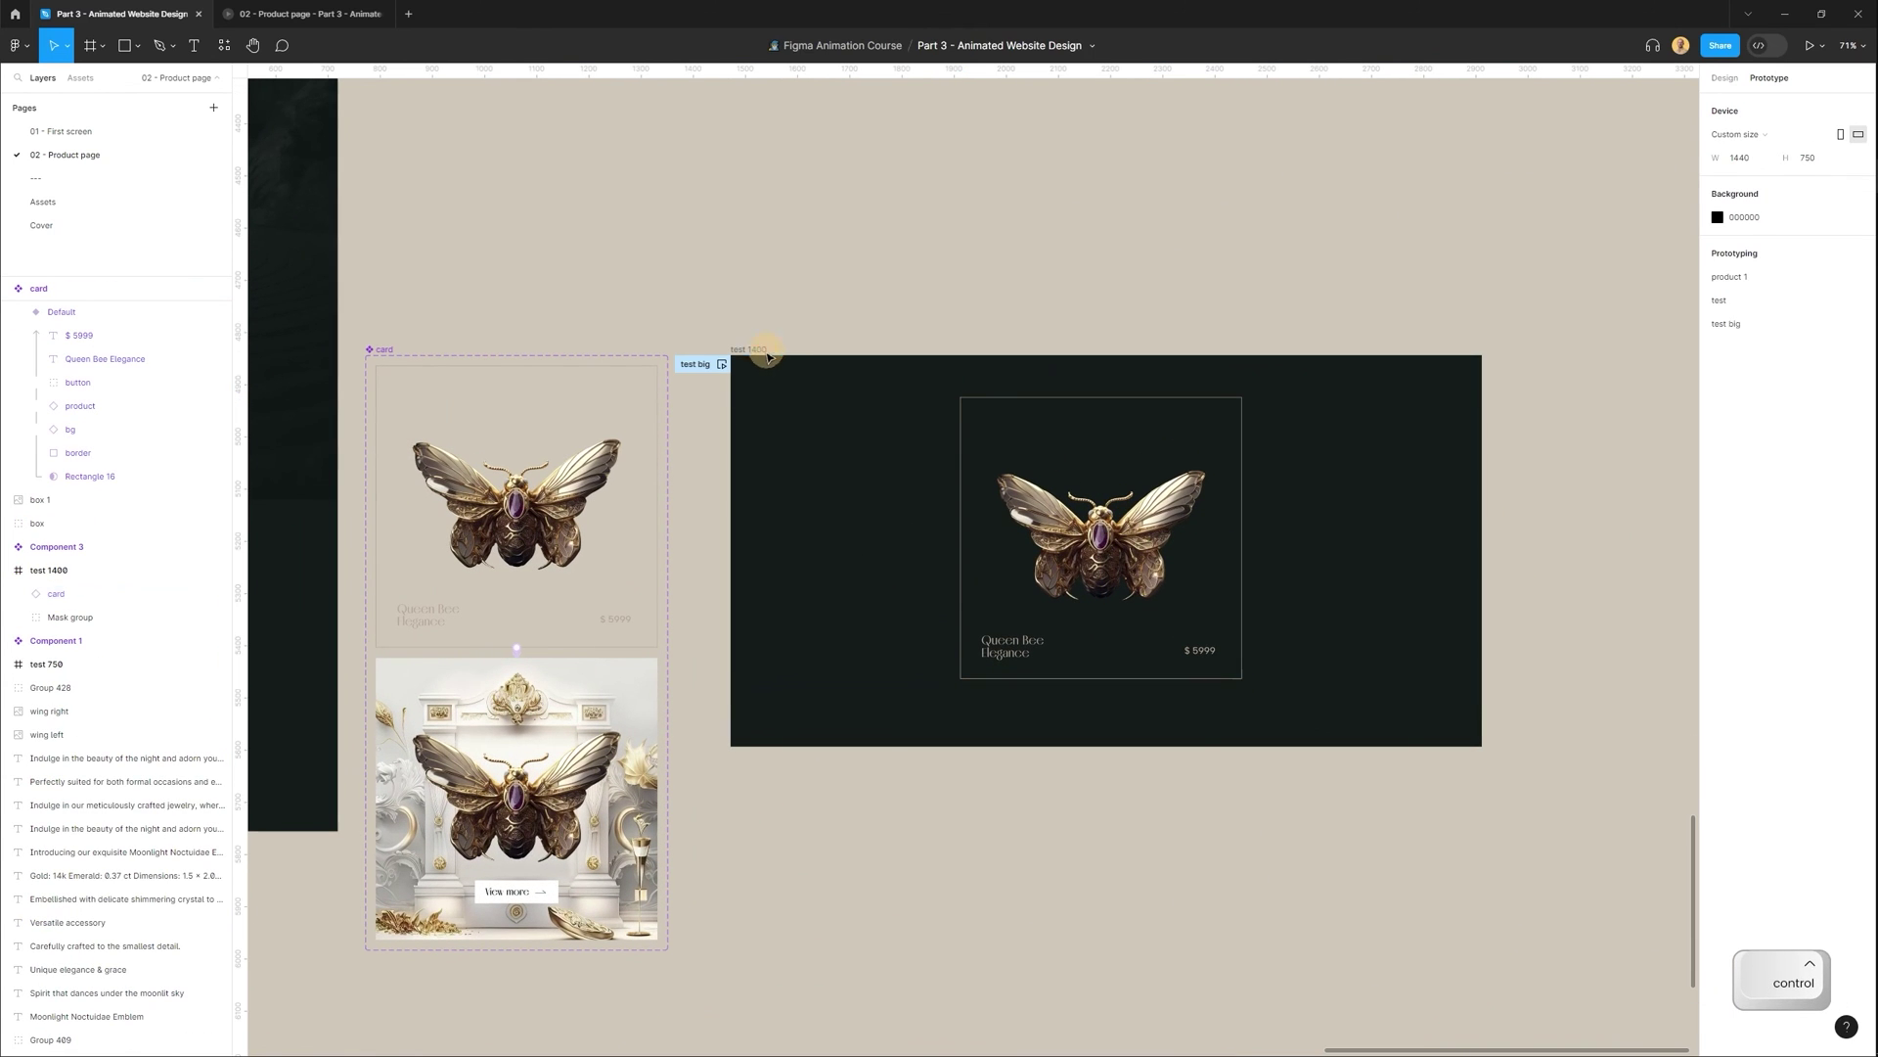
pyautogui.press('Escape')
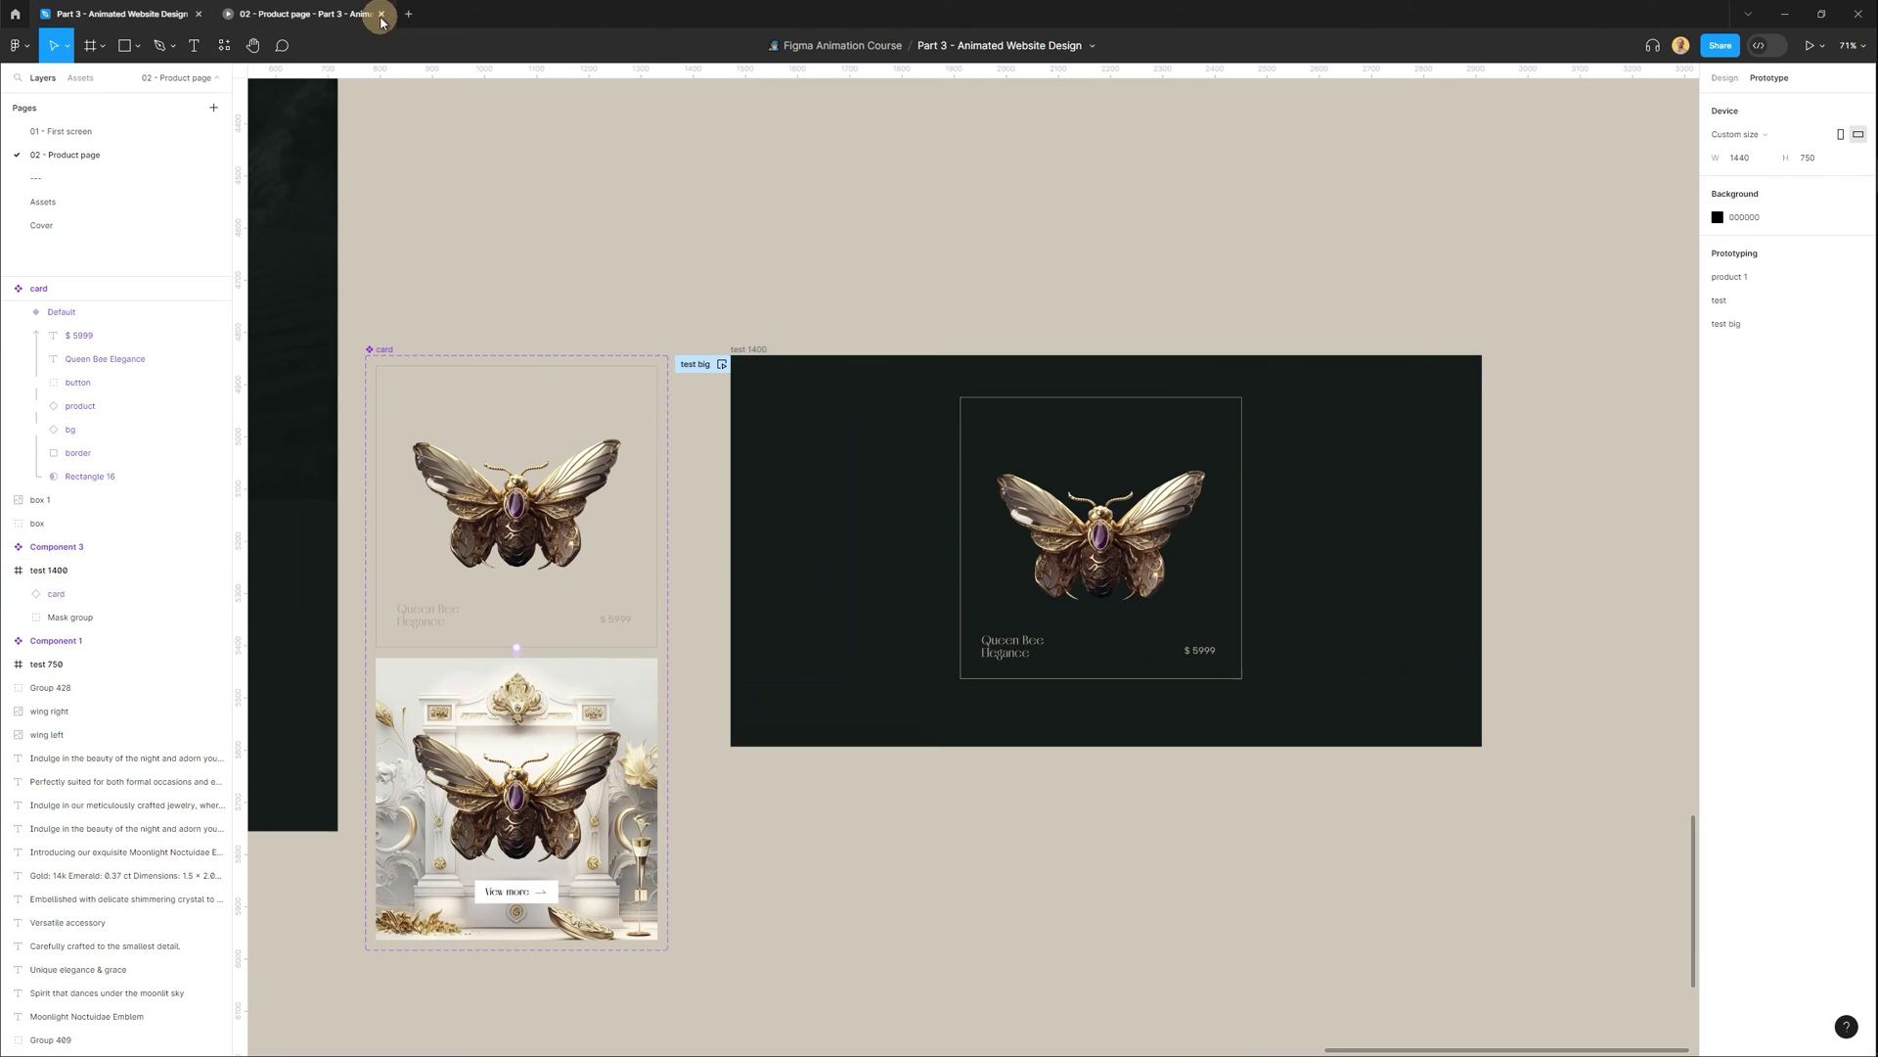
pyautogui.click(382, 15)
pyautogui.click(754, 350)
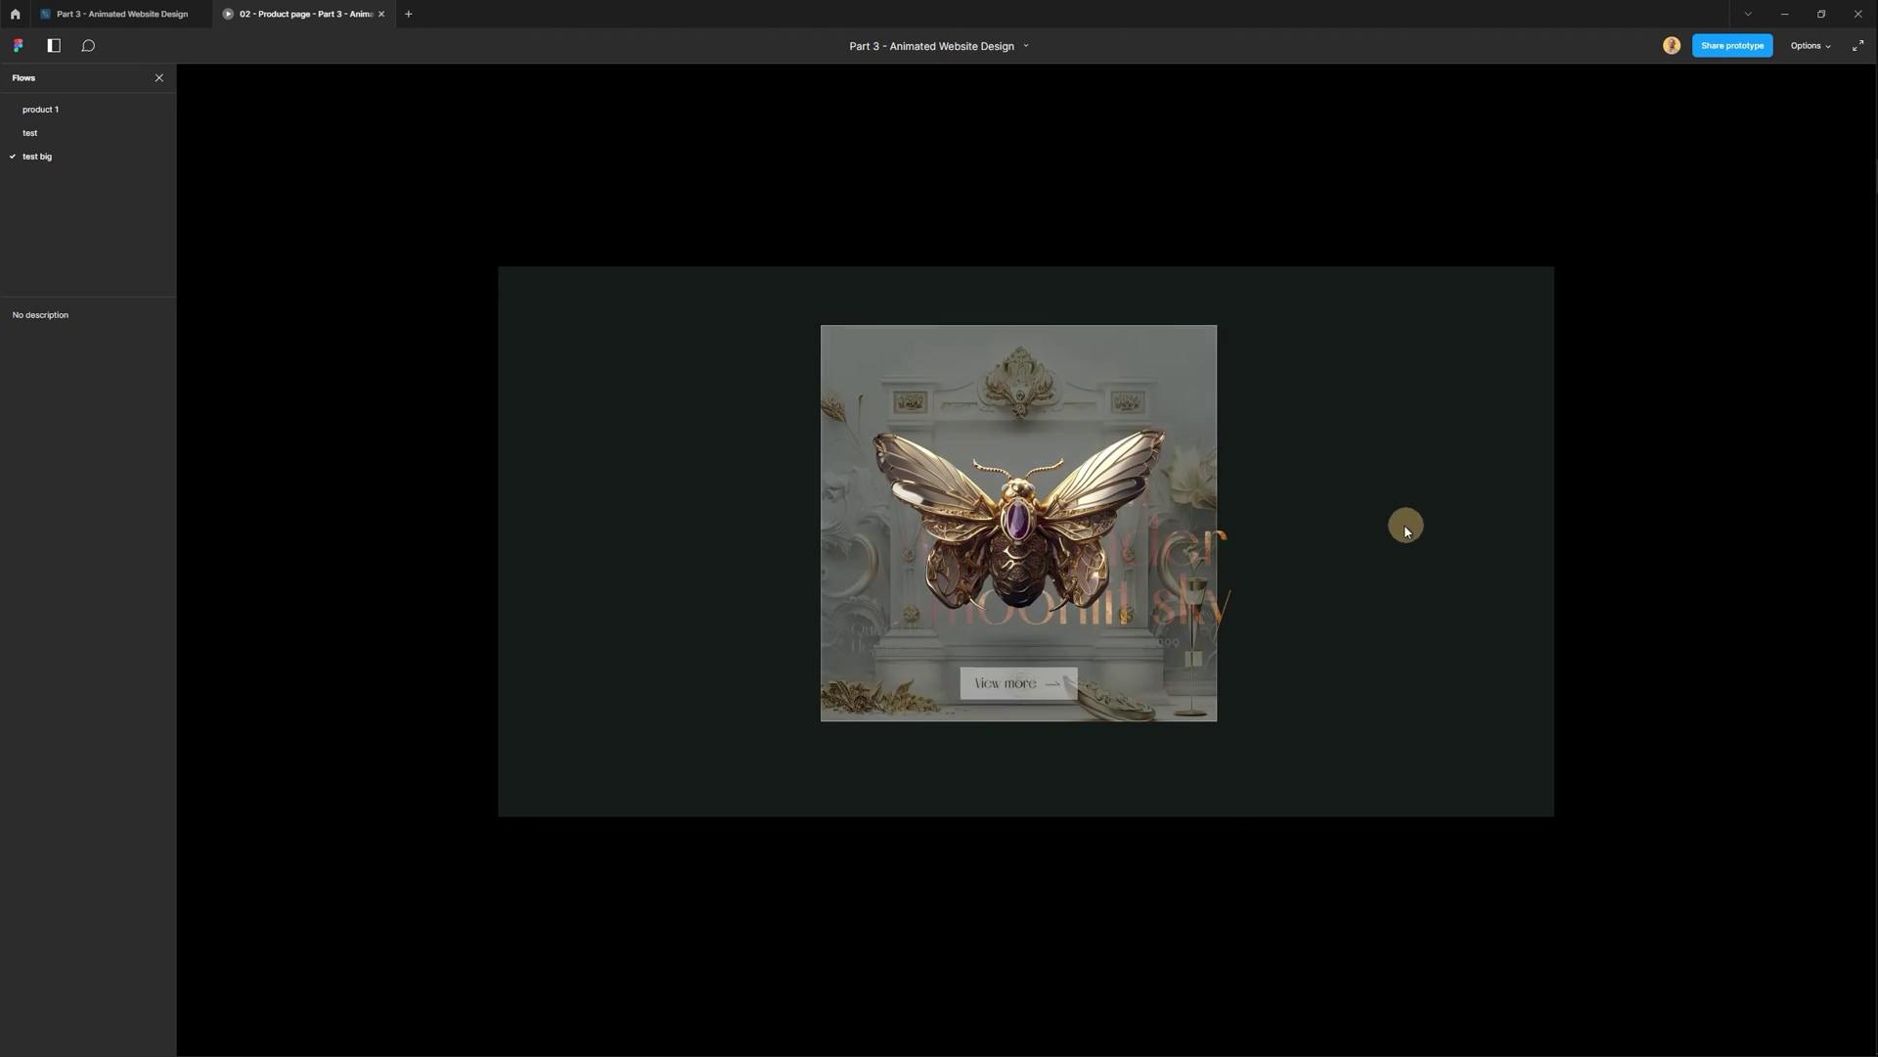
pyautogui.click(140, 19)
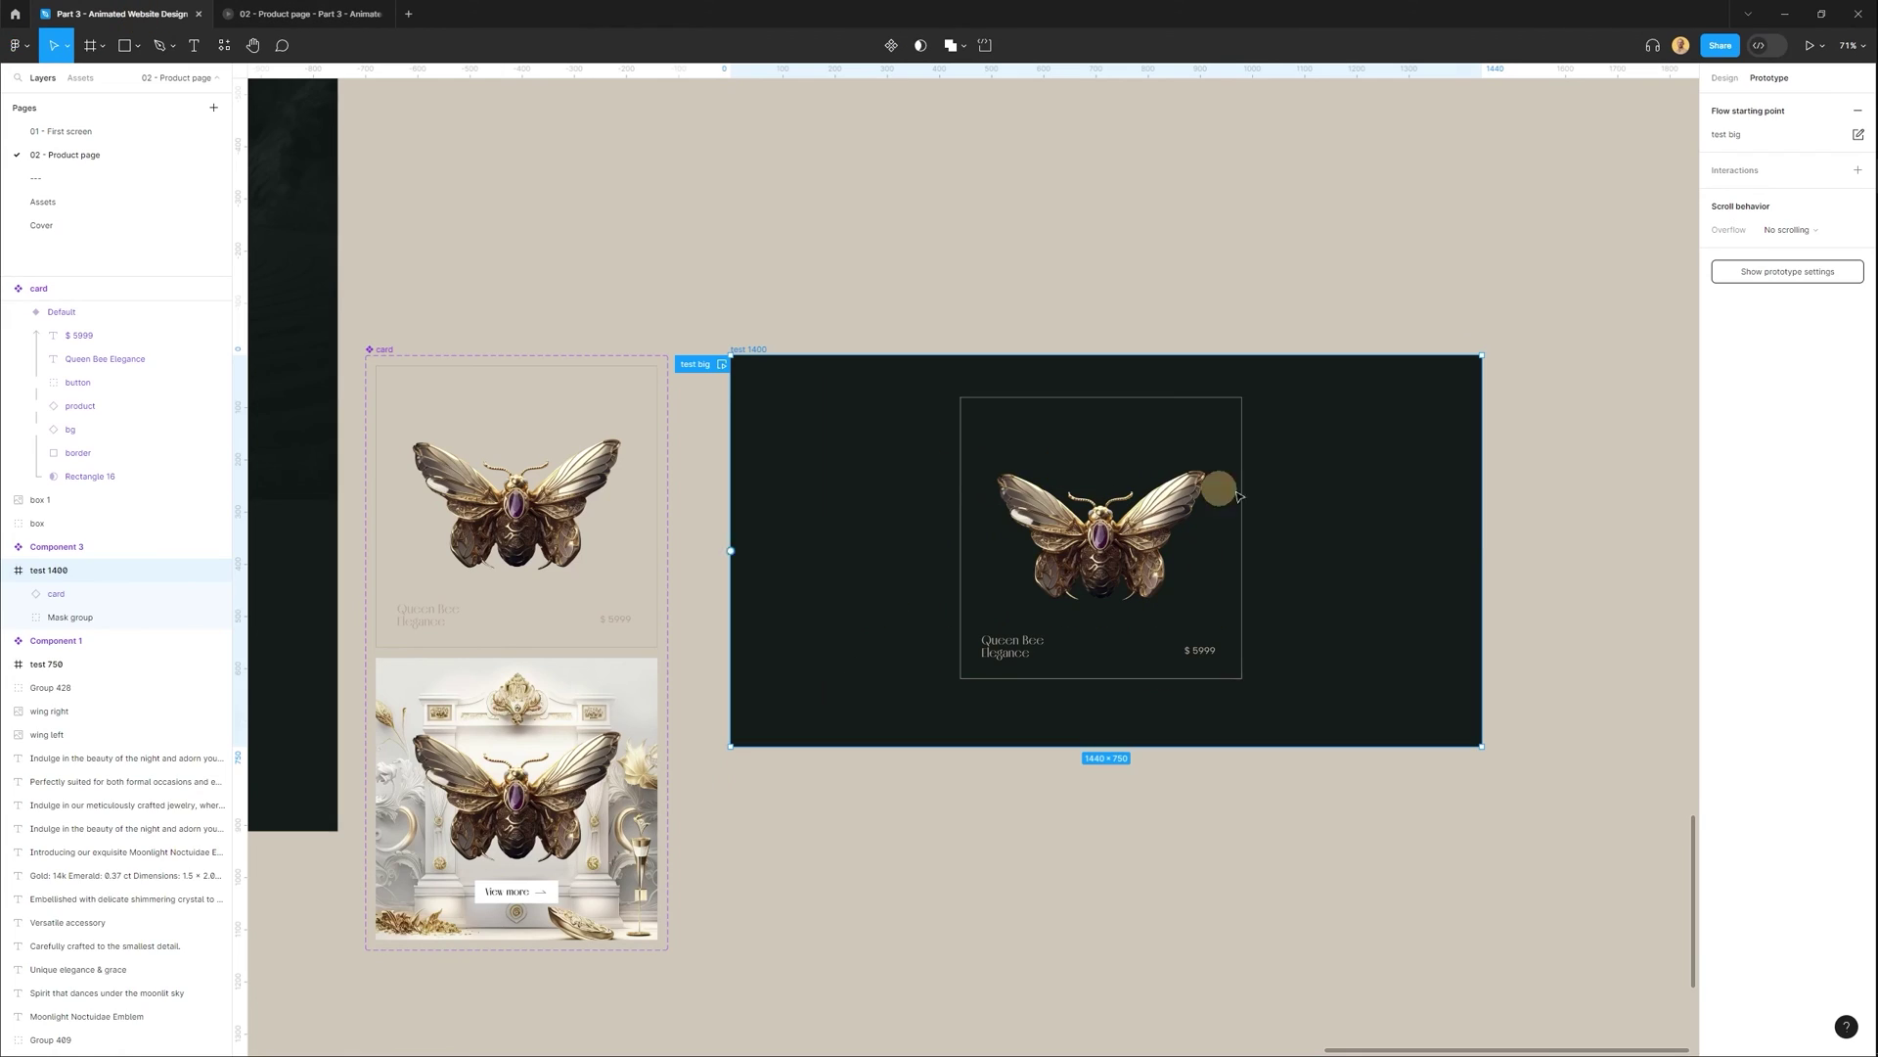
# Delete the Mask group and preview the card's hover animation in the prototype.
pyautogui.click(1247, 548)
pyautogui.press('Delete')
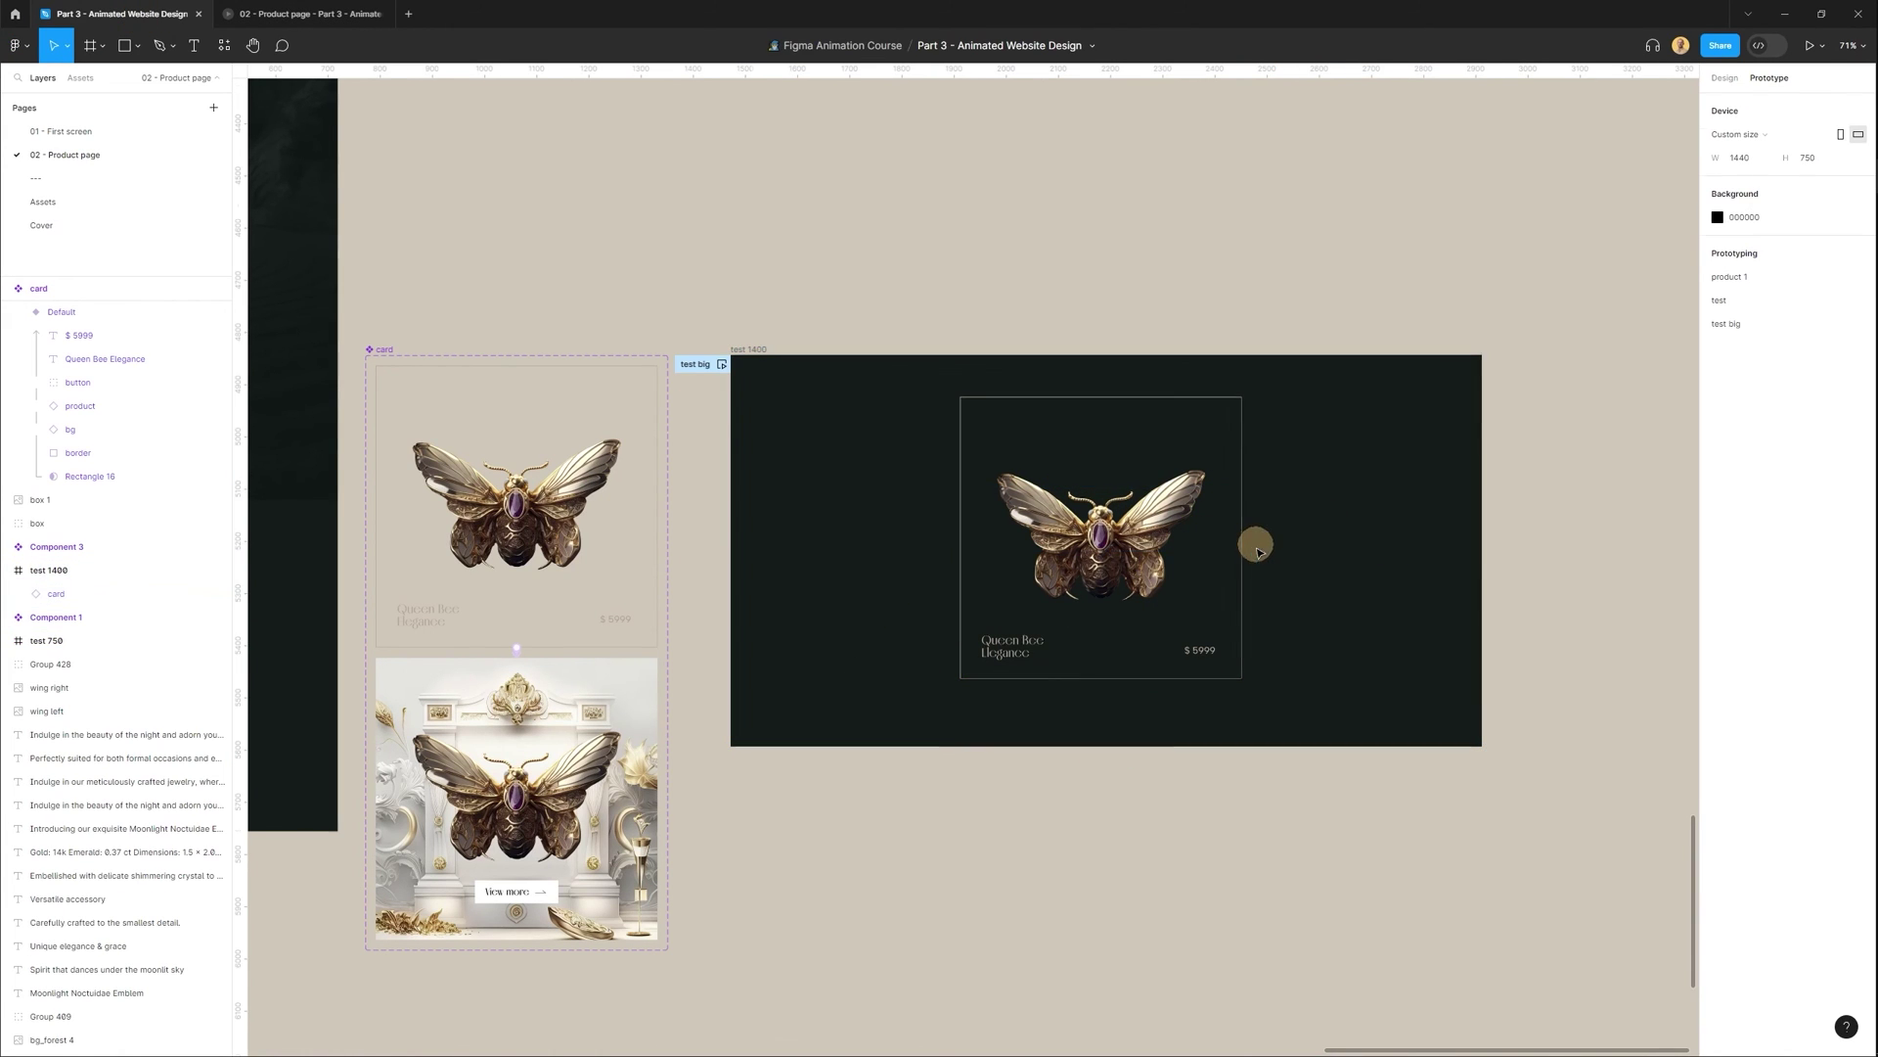
pyautogui.click(281, 17)
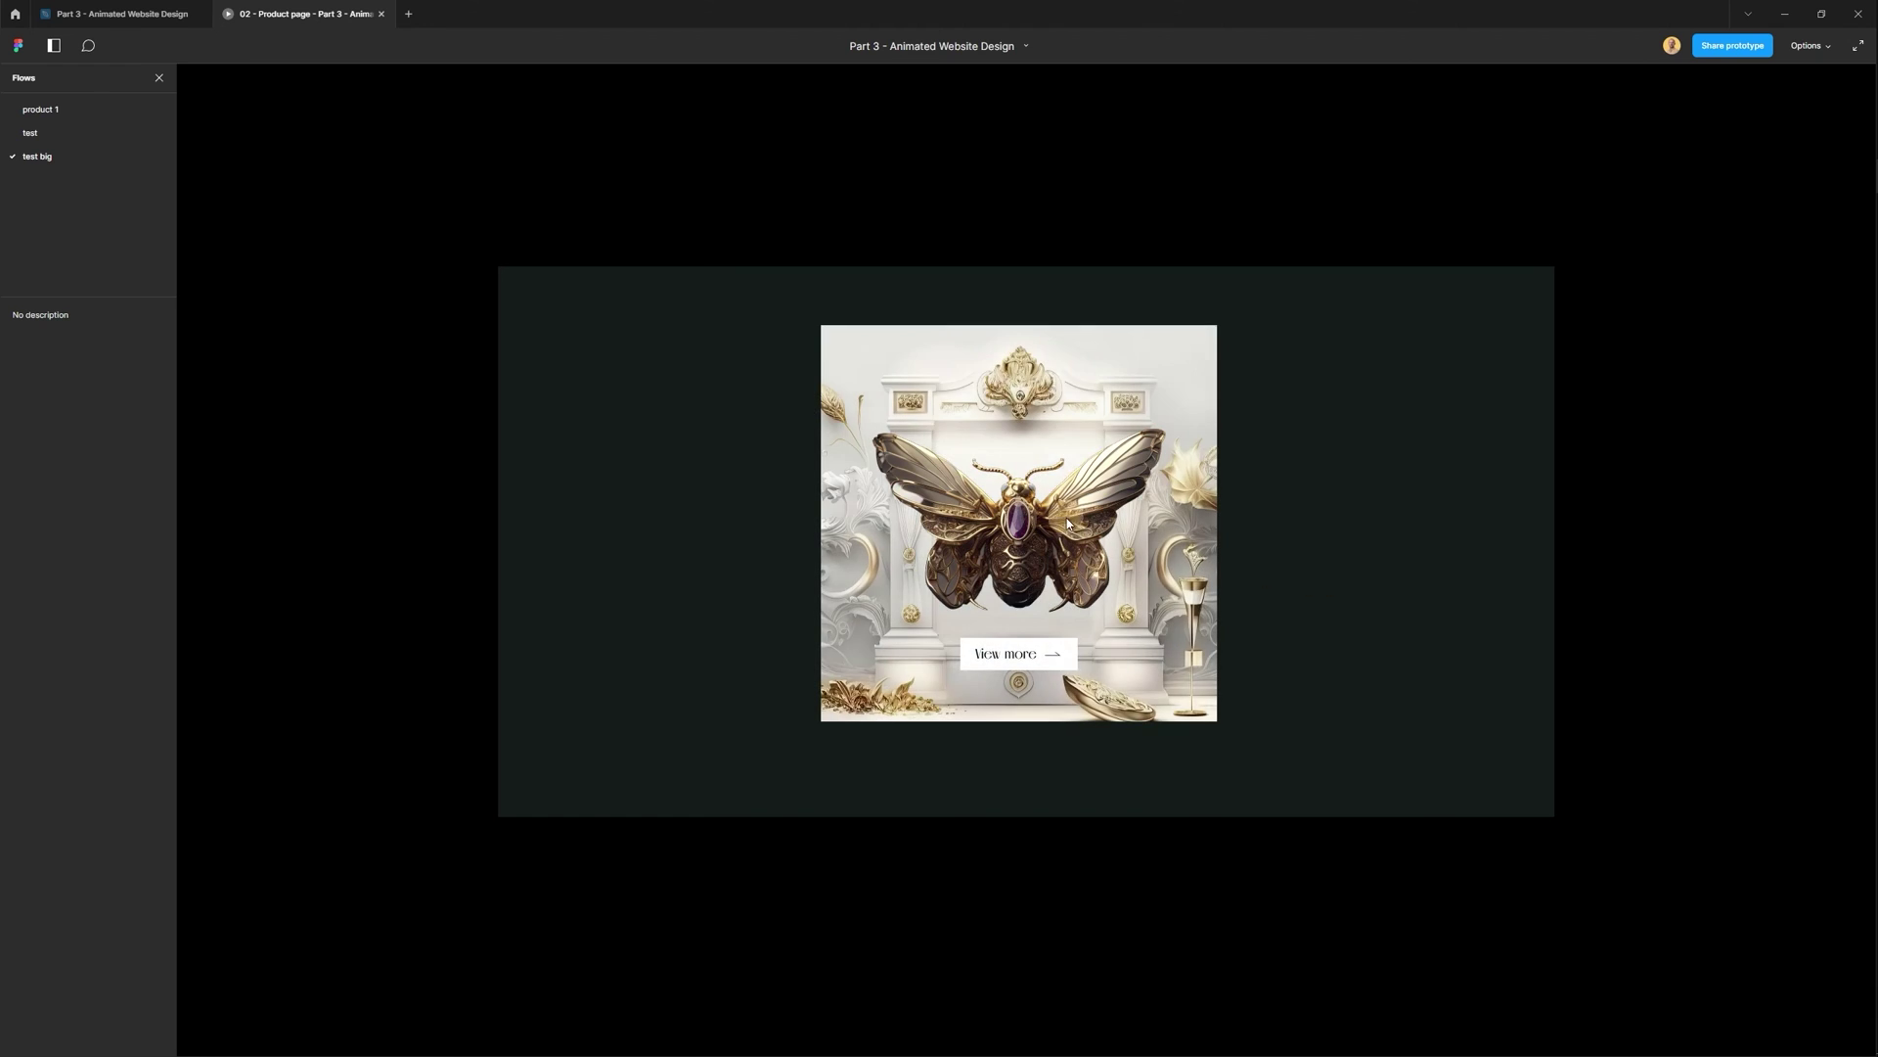
pyautogui.click(122, 25)
# Scale the Default card's bg layer proportionally from its centre to about 1226 × 690.
pyautogui.scroll(5, 737, 495)
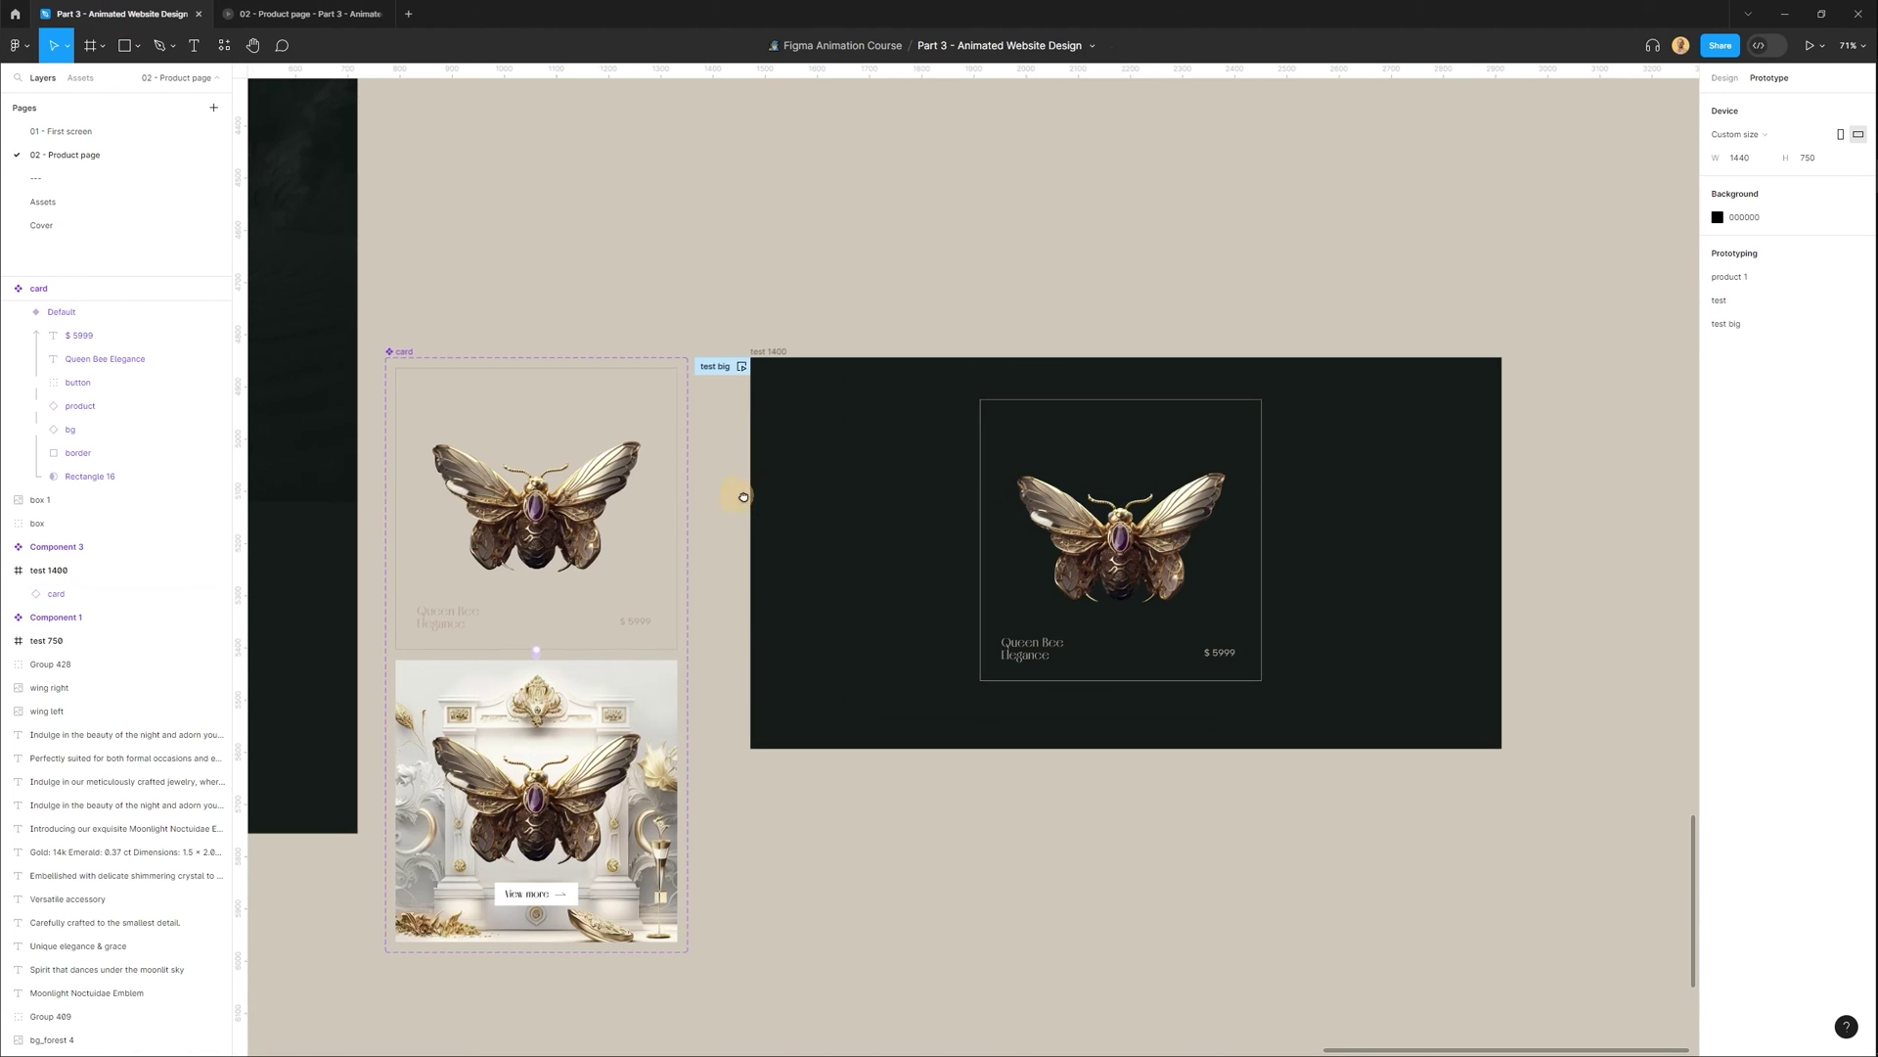
pyautogui.click(104, 434)
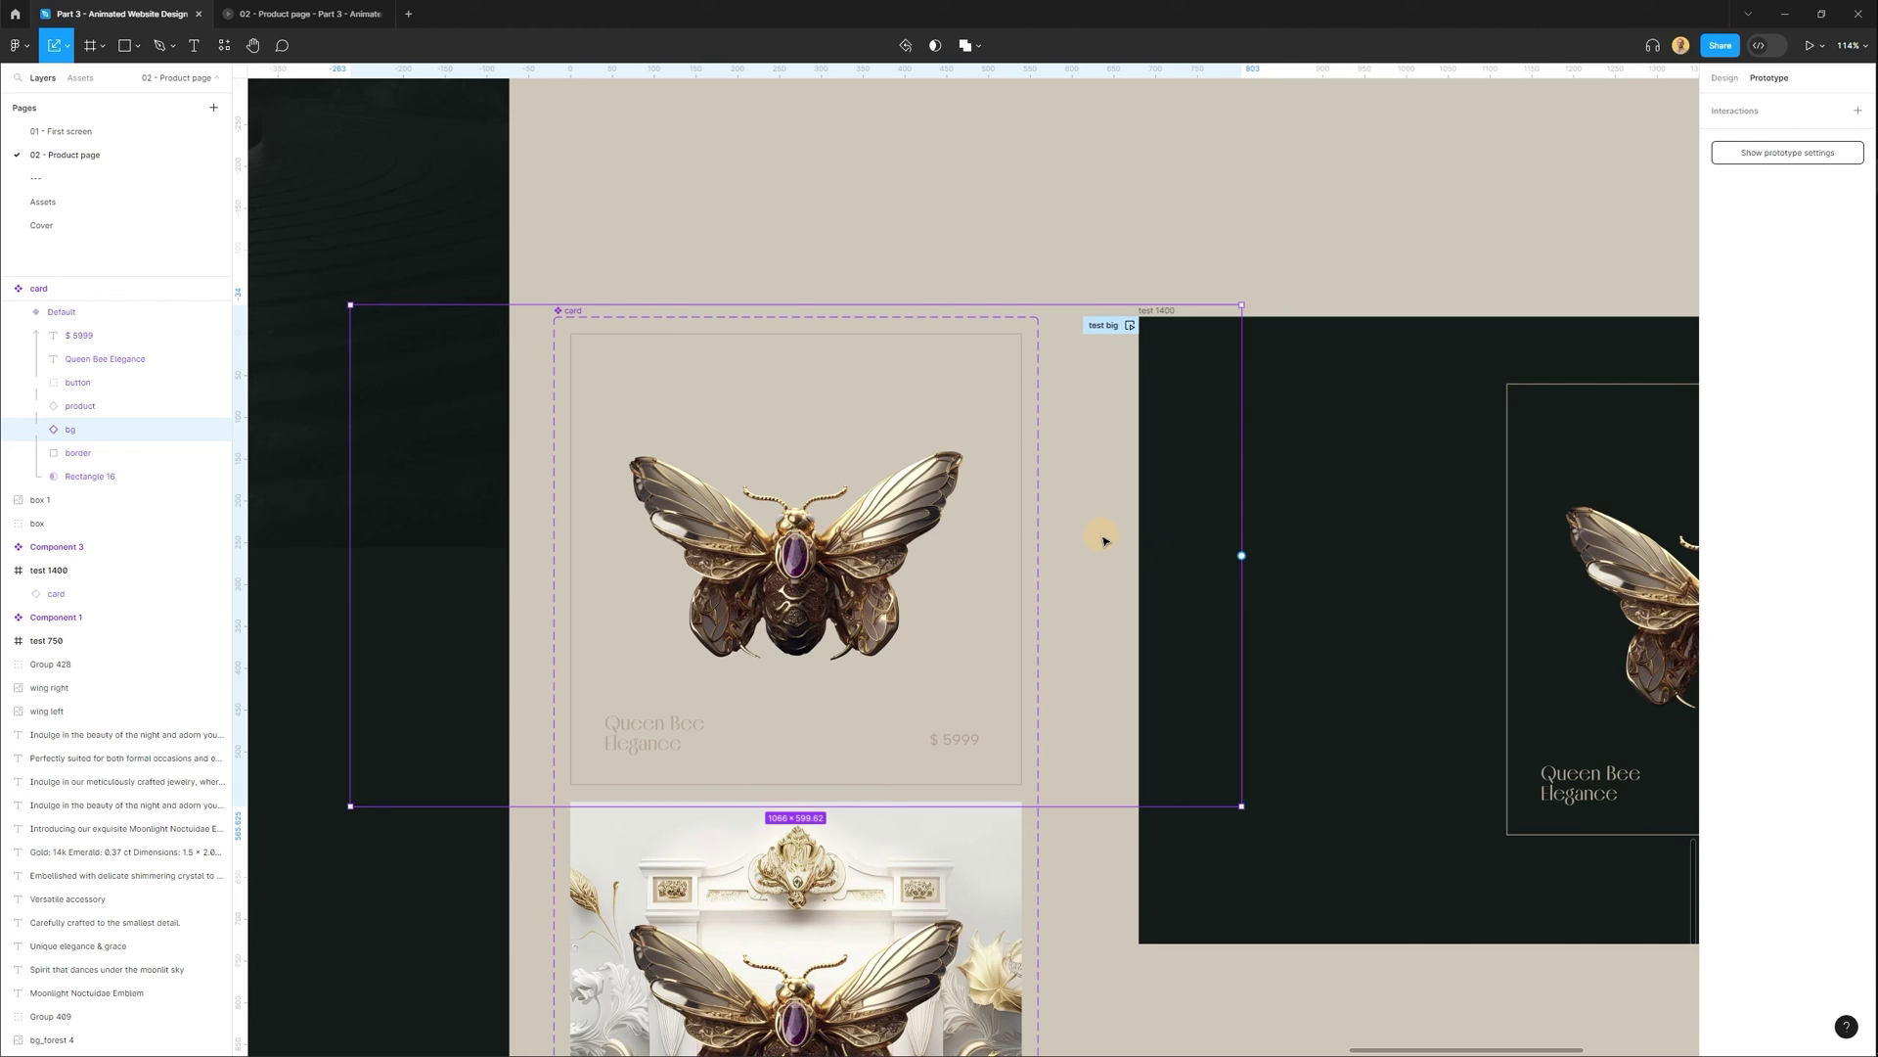
pyautogui.moveTo(1242, 304); pyautogui.dragTo(1321, 266)
pyautogui.click(1000, 205)
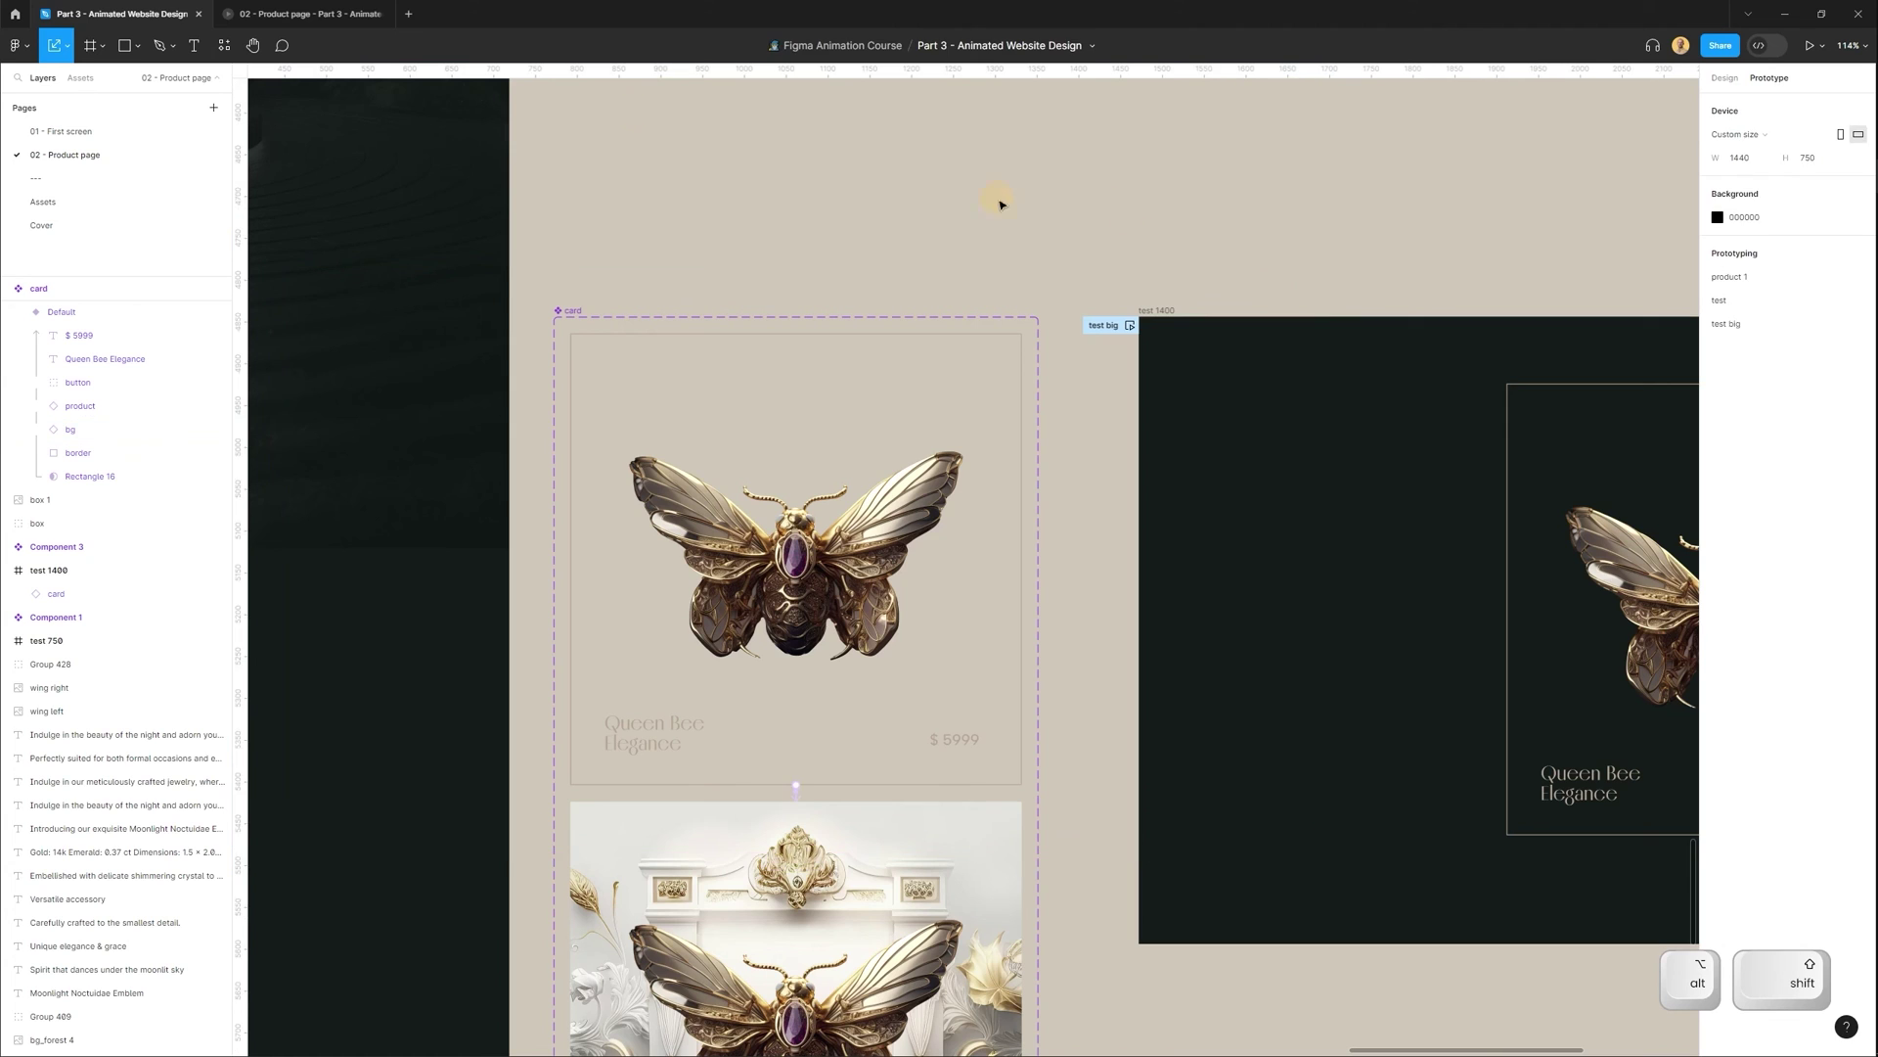
# Switch to the prototype preview showing the test big flow's card with the moth scene and View more button.
pyautogui.click(296, 16)
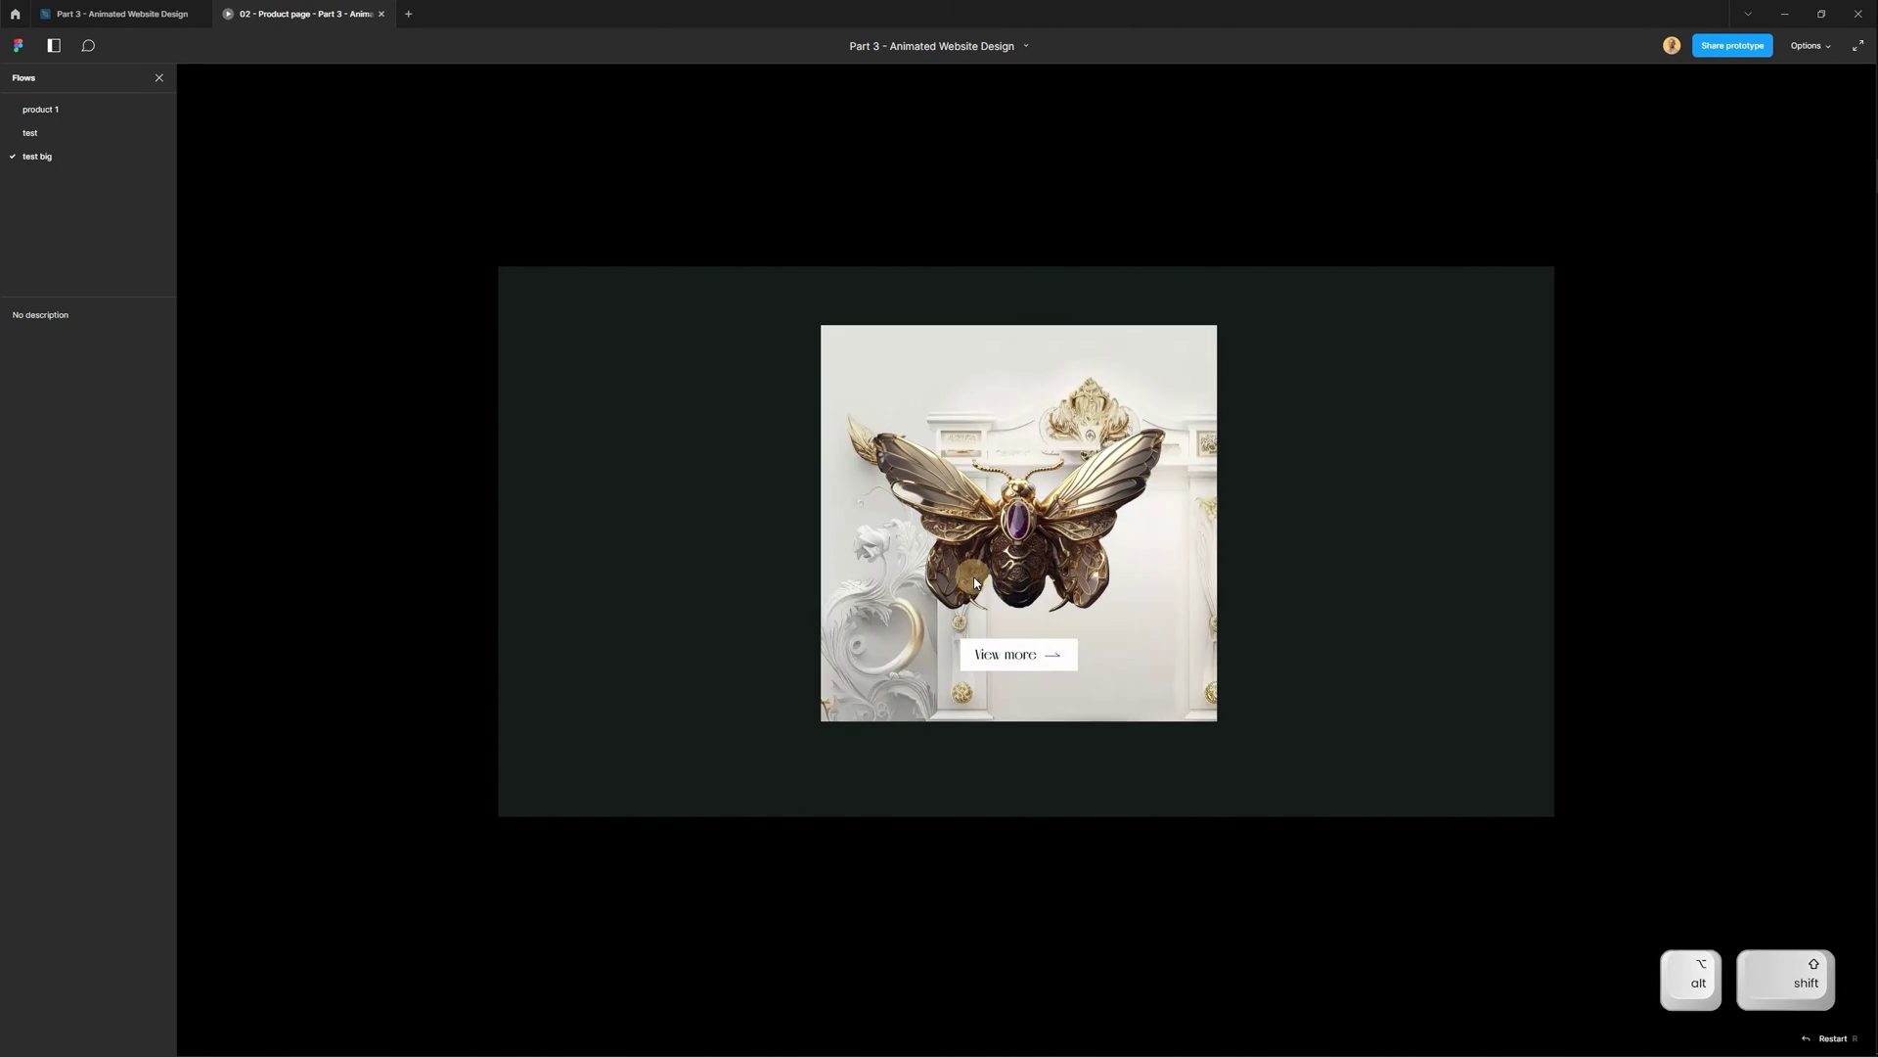